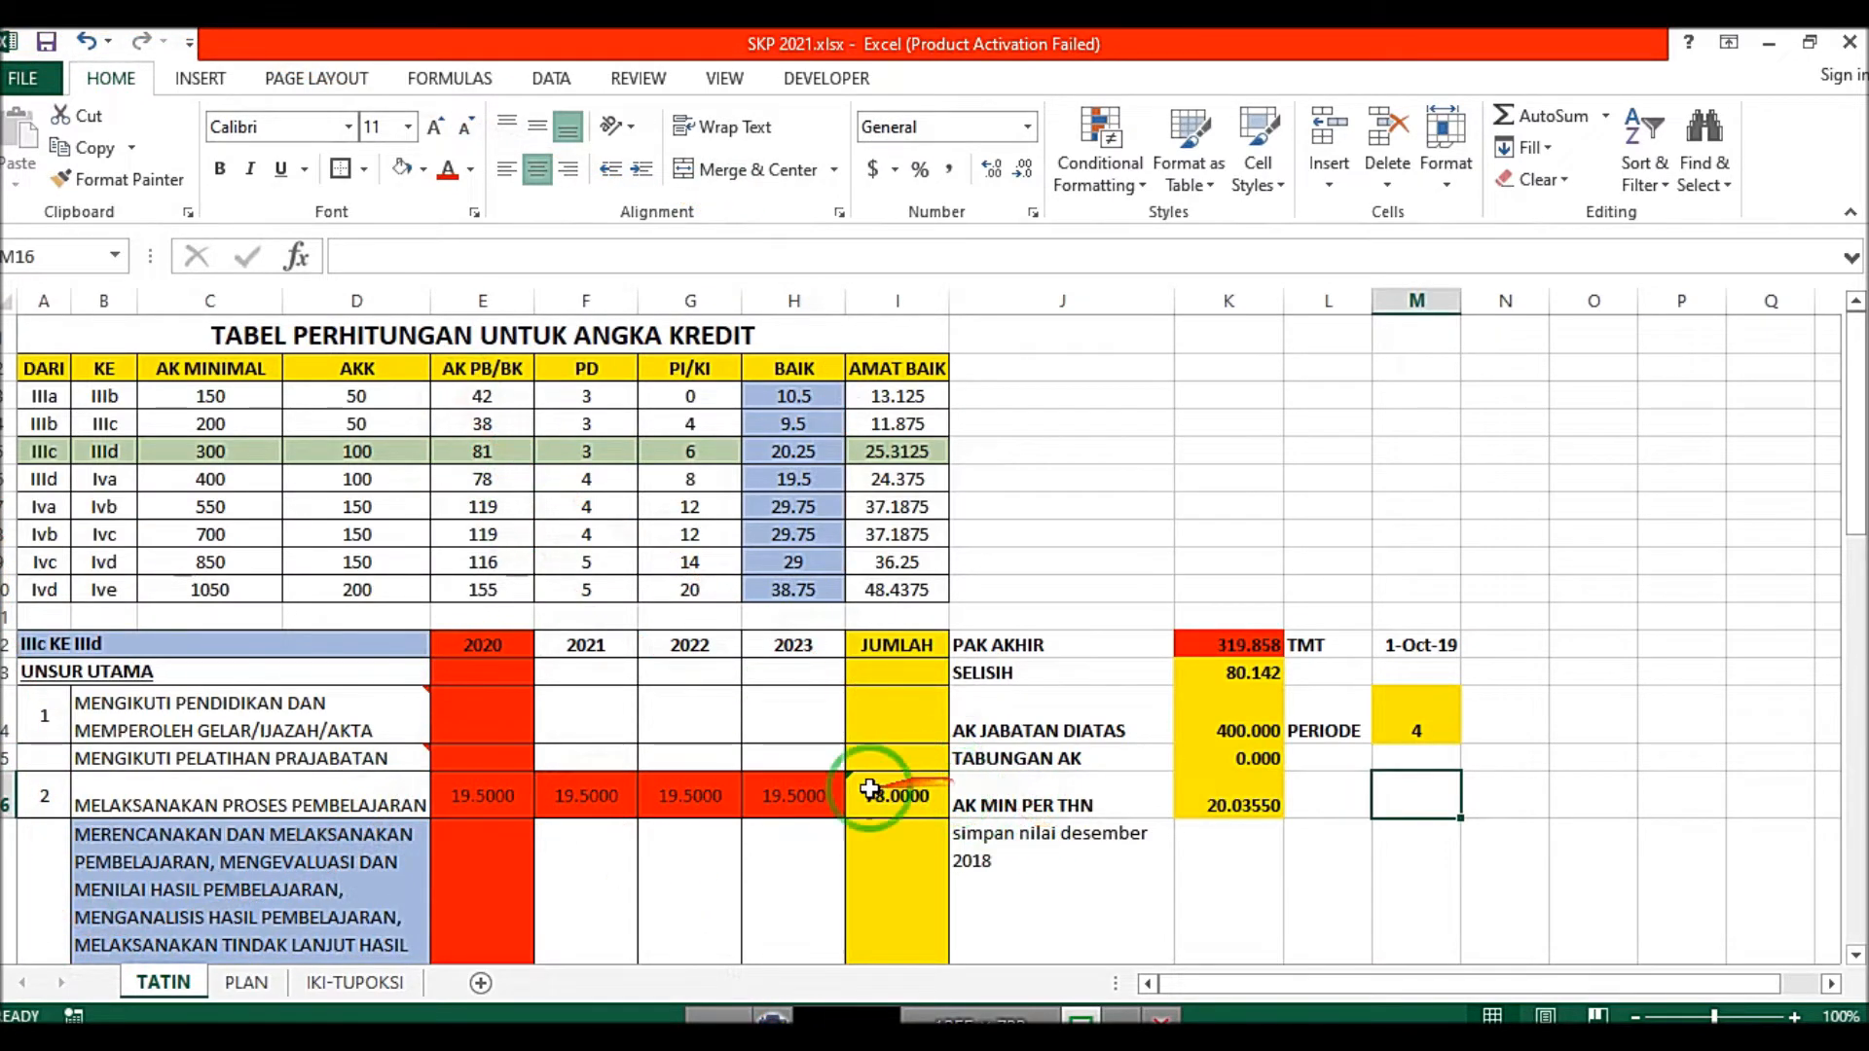
Step: Review the yearly credit plan for the main and supporting elements on the TATIN sheet
click(726, 856)
scroll(726, 858, down, 1)
scroll(726, 859, down, 15)
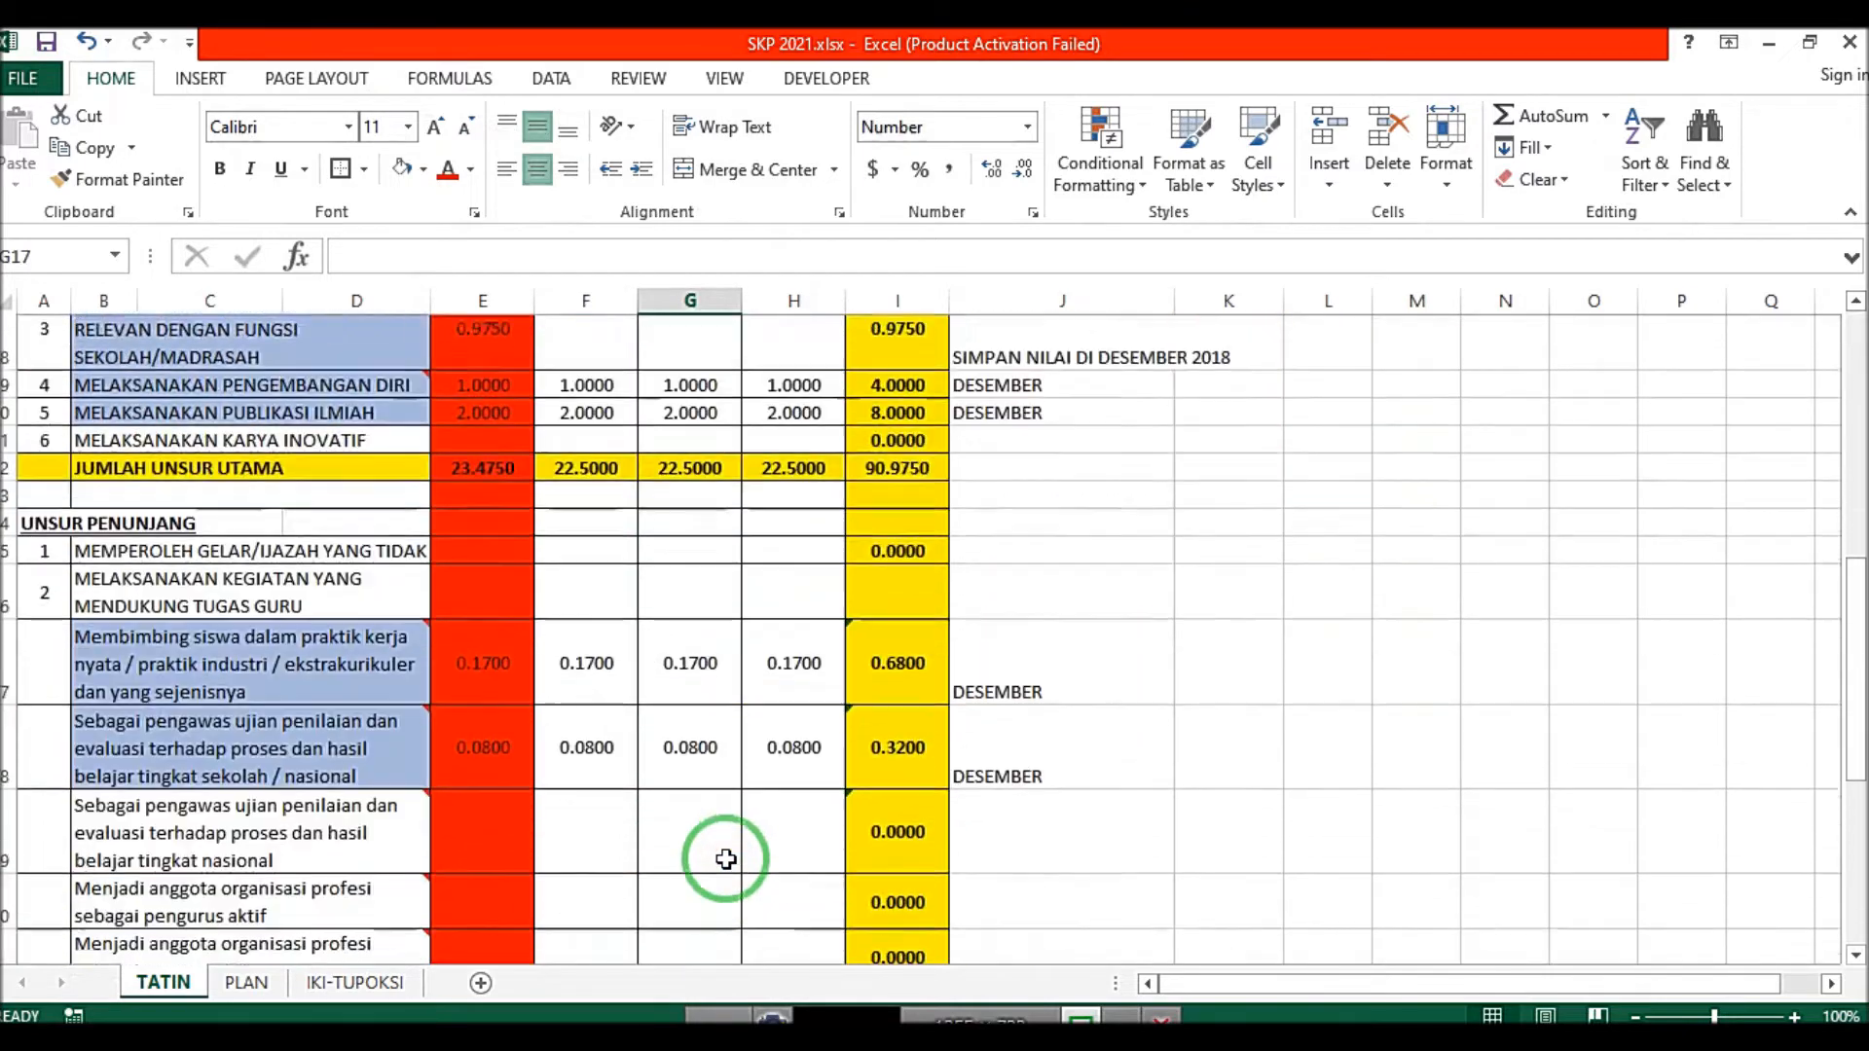
scroll(719, 857, up, 9)
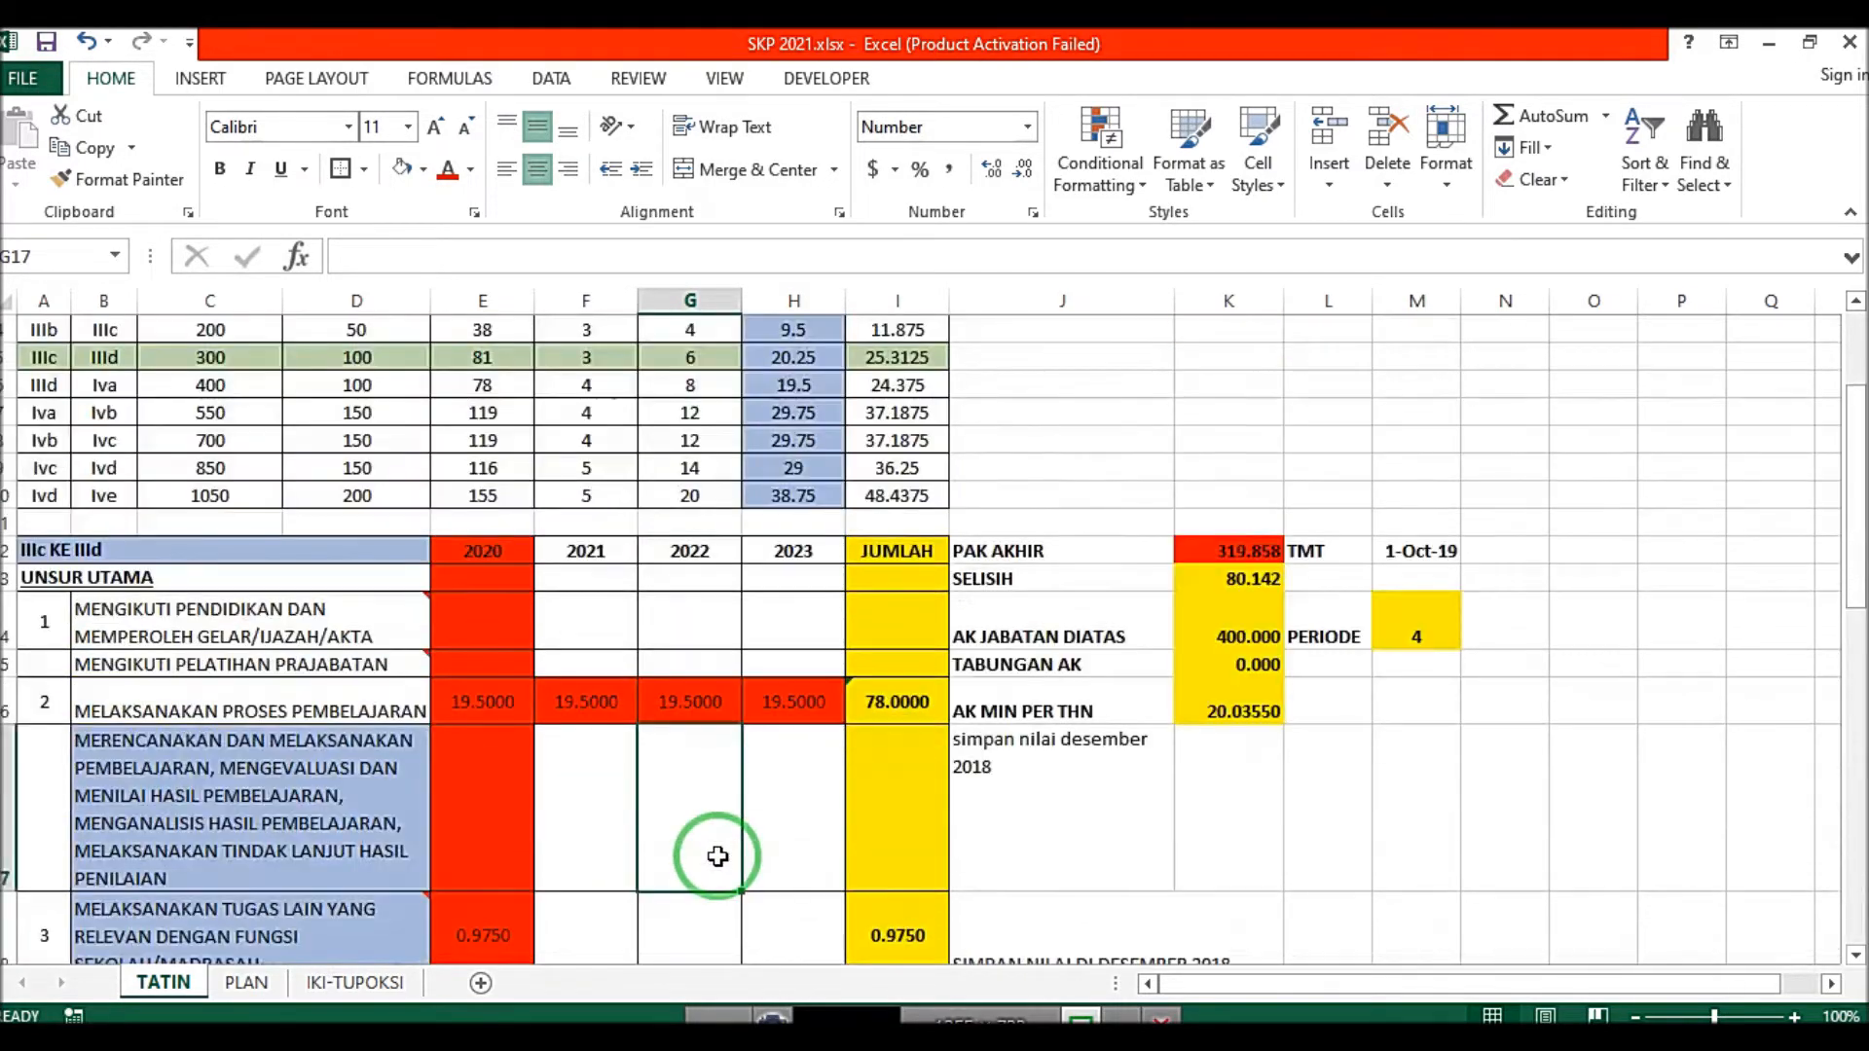
Step: Check the PAK AKHIR credit figure against the promotion decree PDF, and return to the SKP 2021 workbook
drag(504, 500, 1143, 683)
click(987, 645)
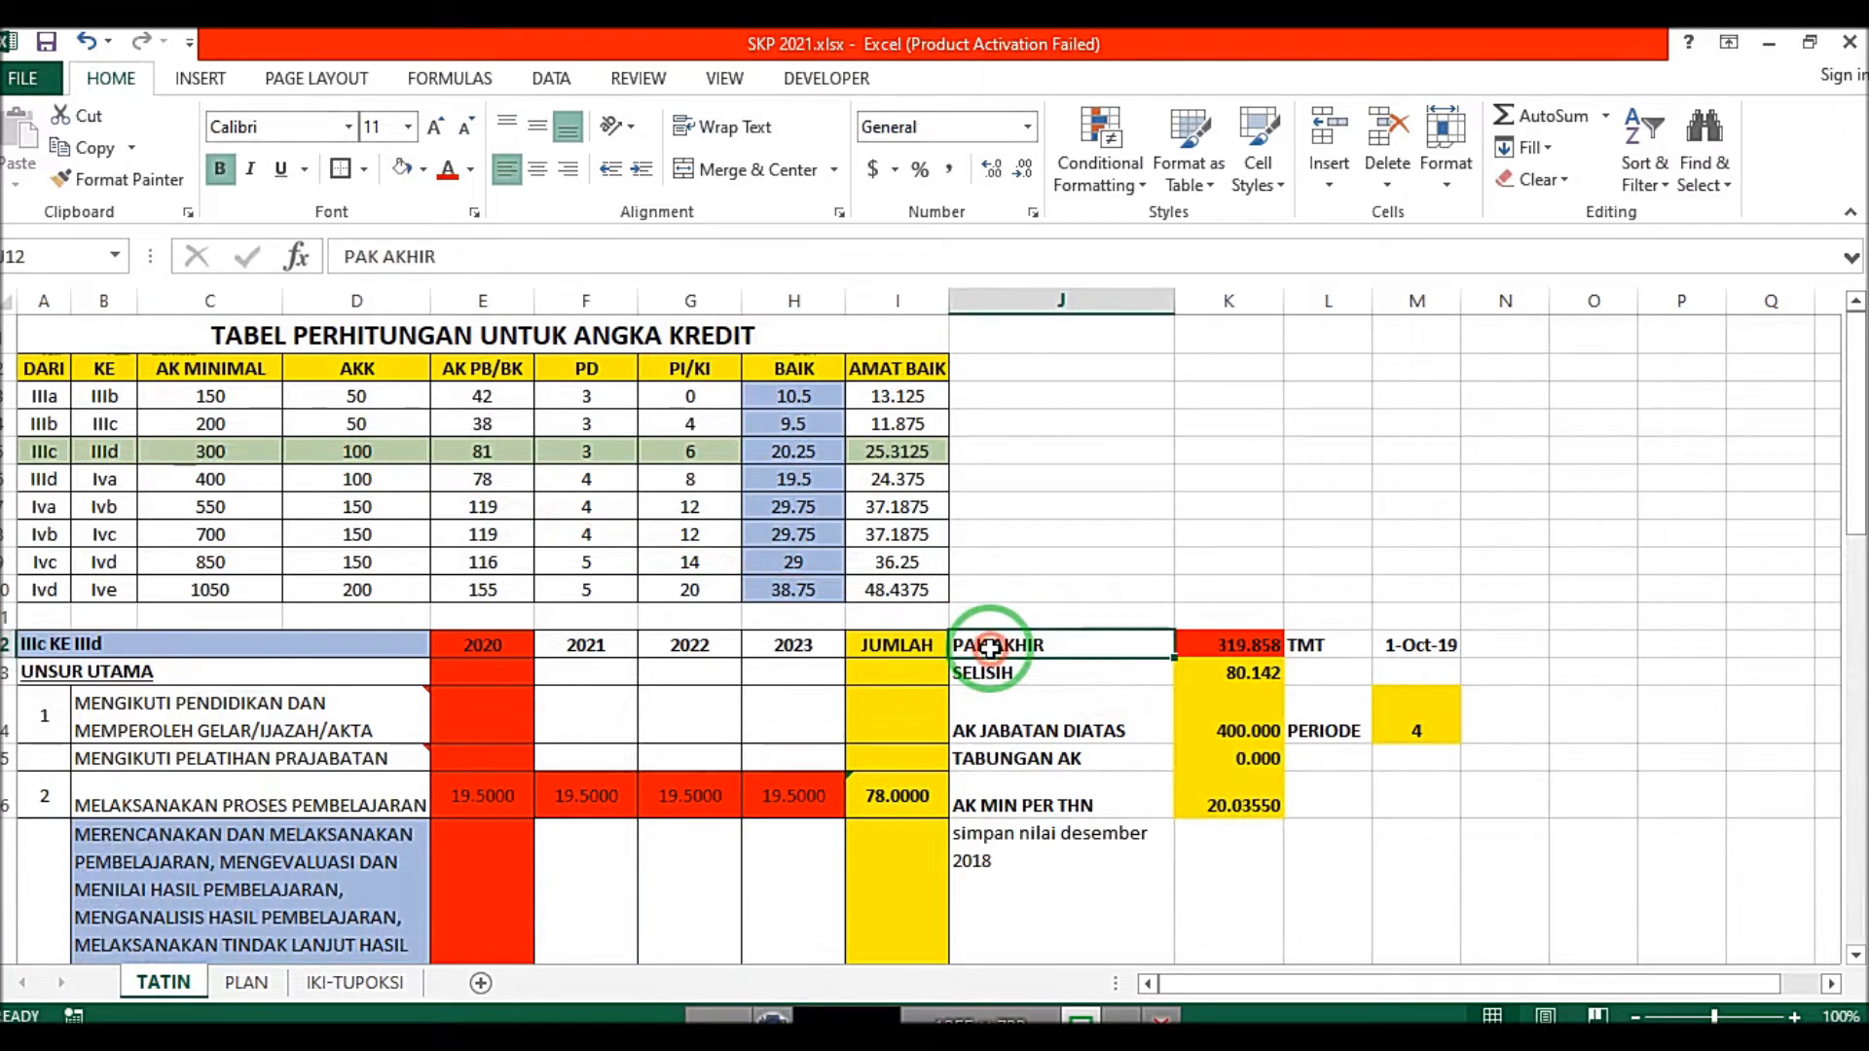
click(1230, 647)
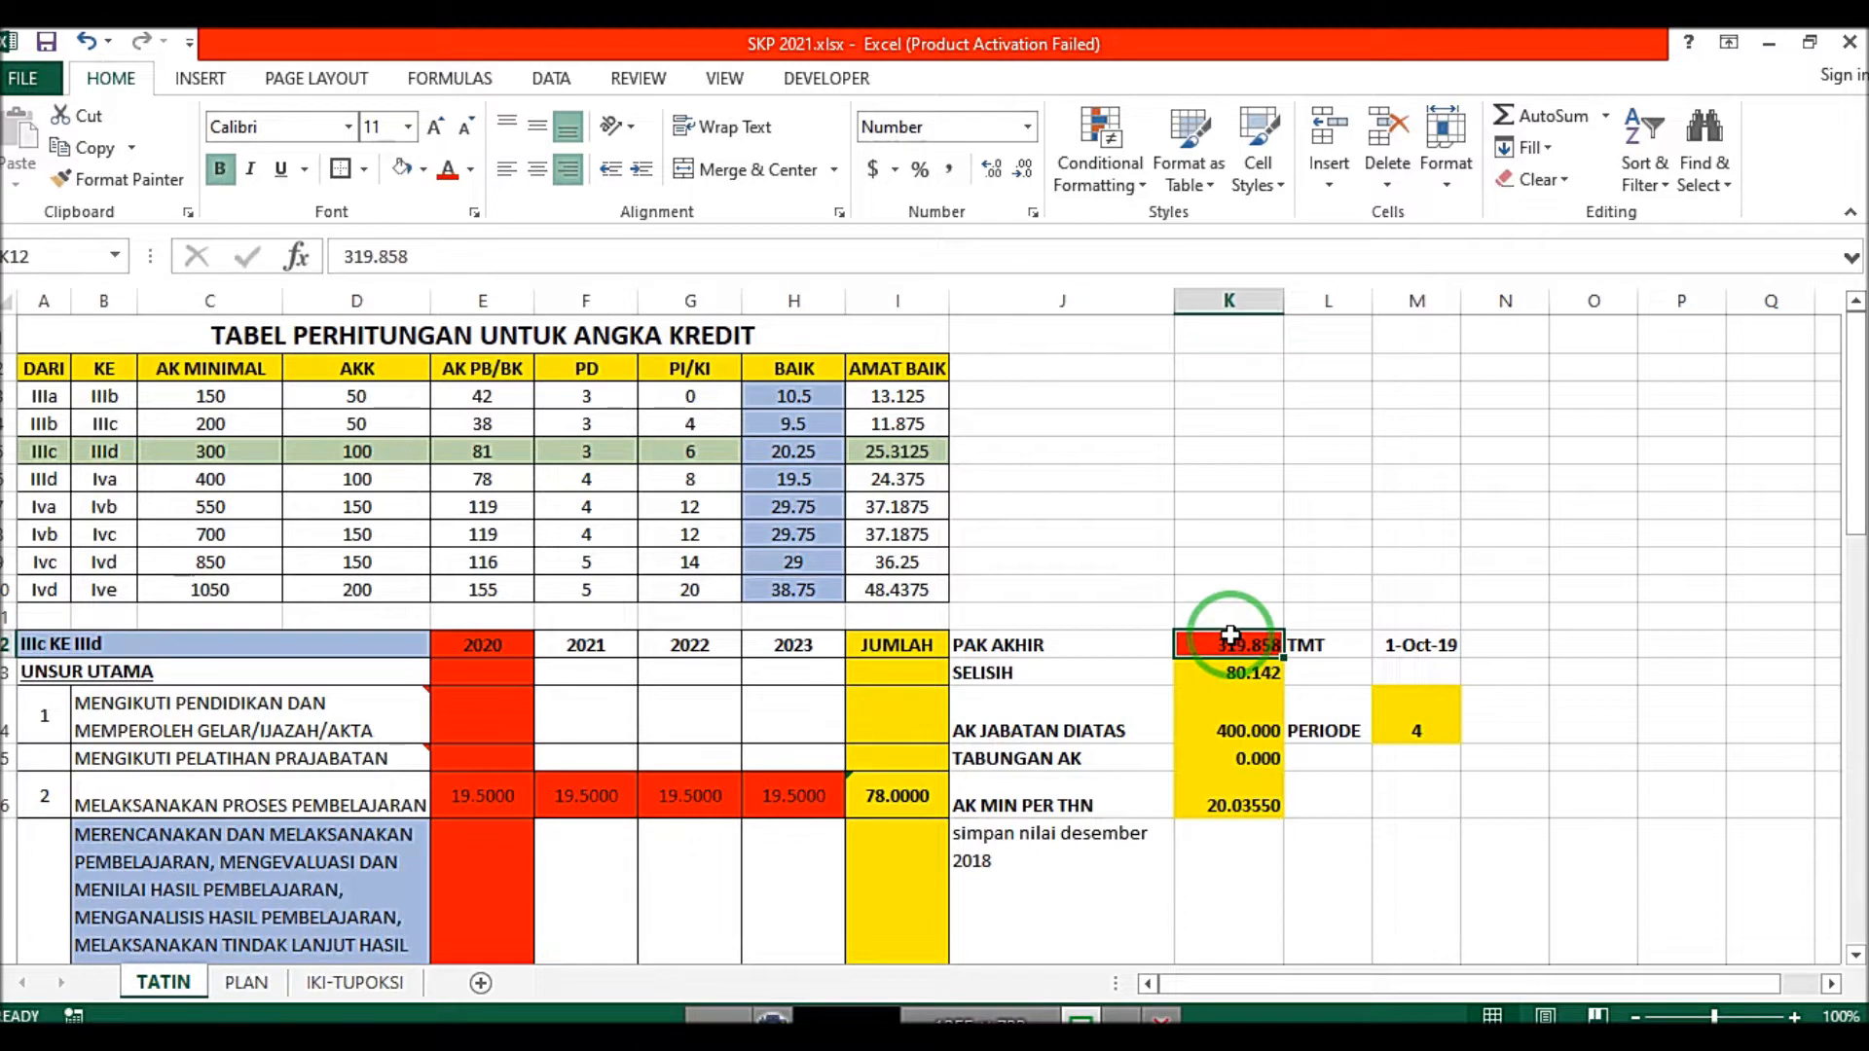
mouse_move(1217, 673)
mouse_down()
mouse_move(1209, 659)
mouse_move(1180, 834)
mouse_move(1076, 984)
mouse_move(1239, 663)
mouse_up()
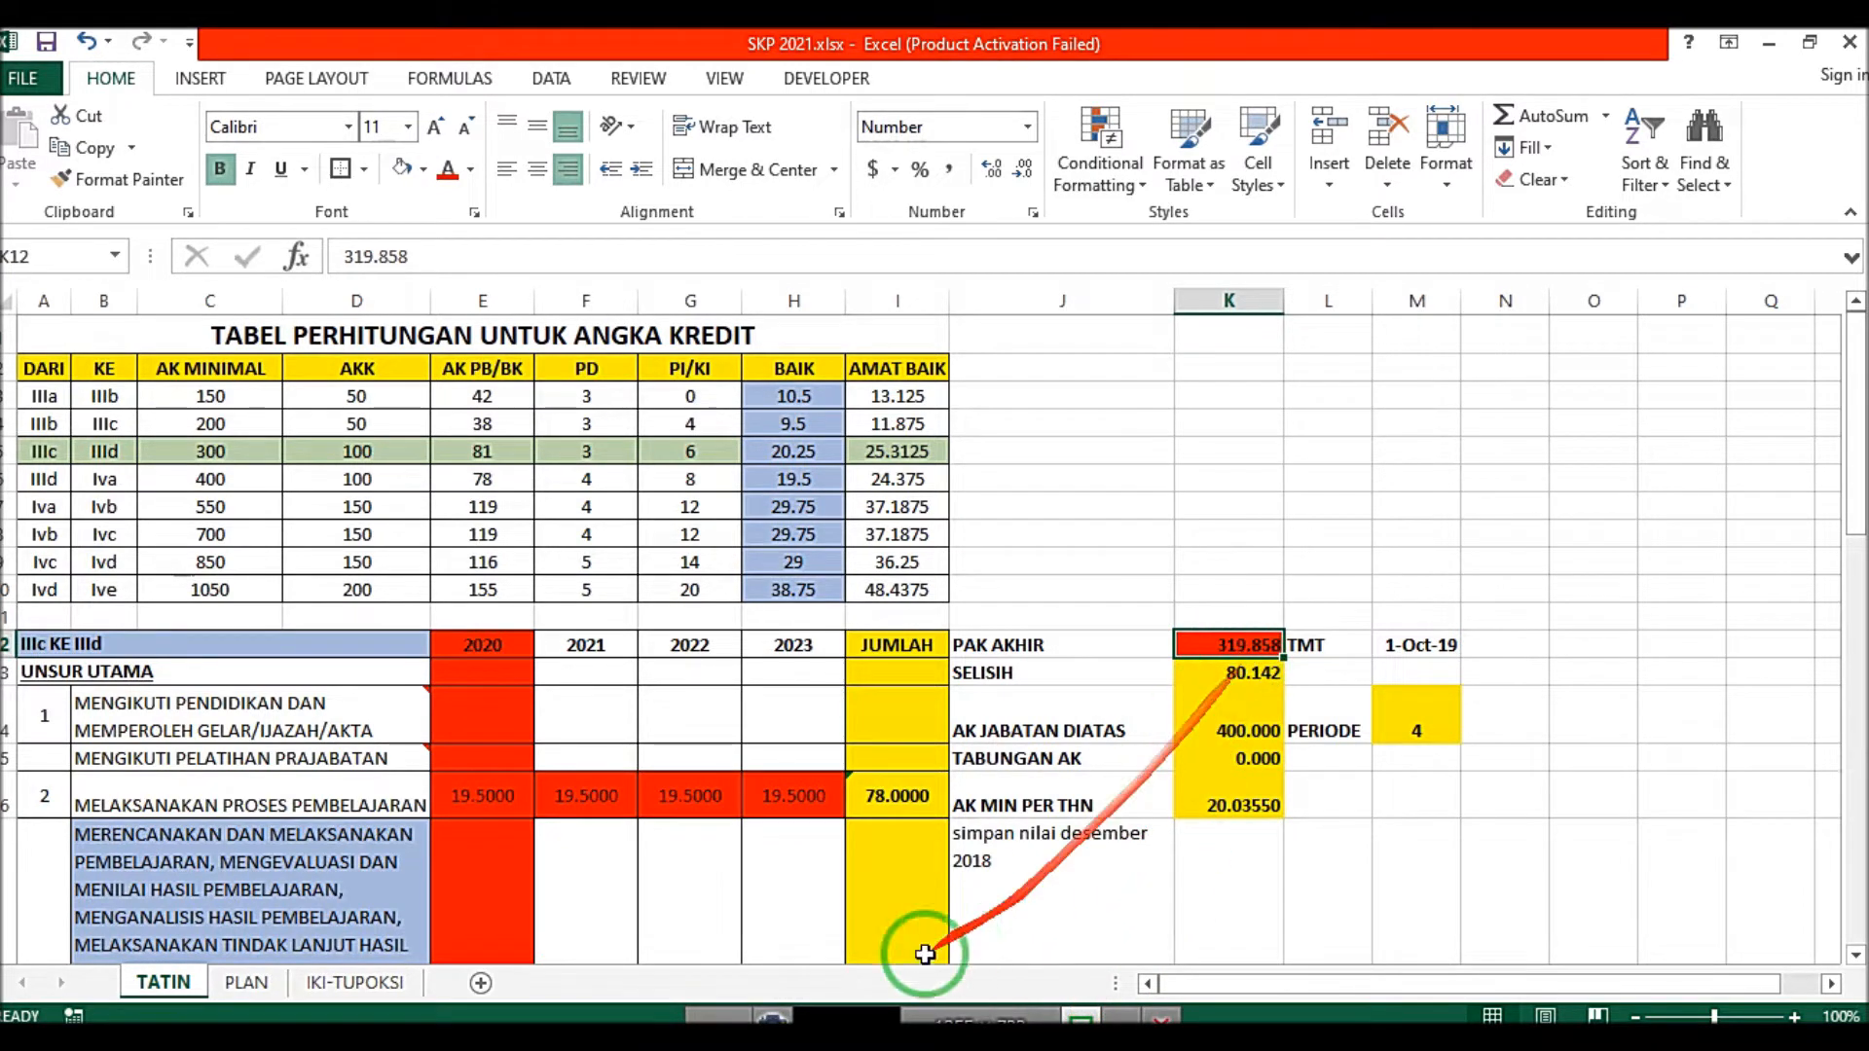
click(376, 989)
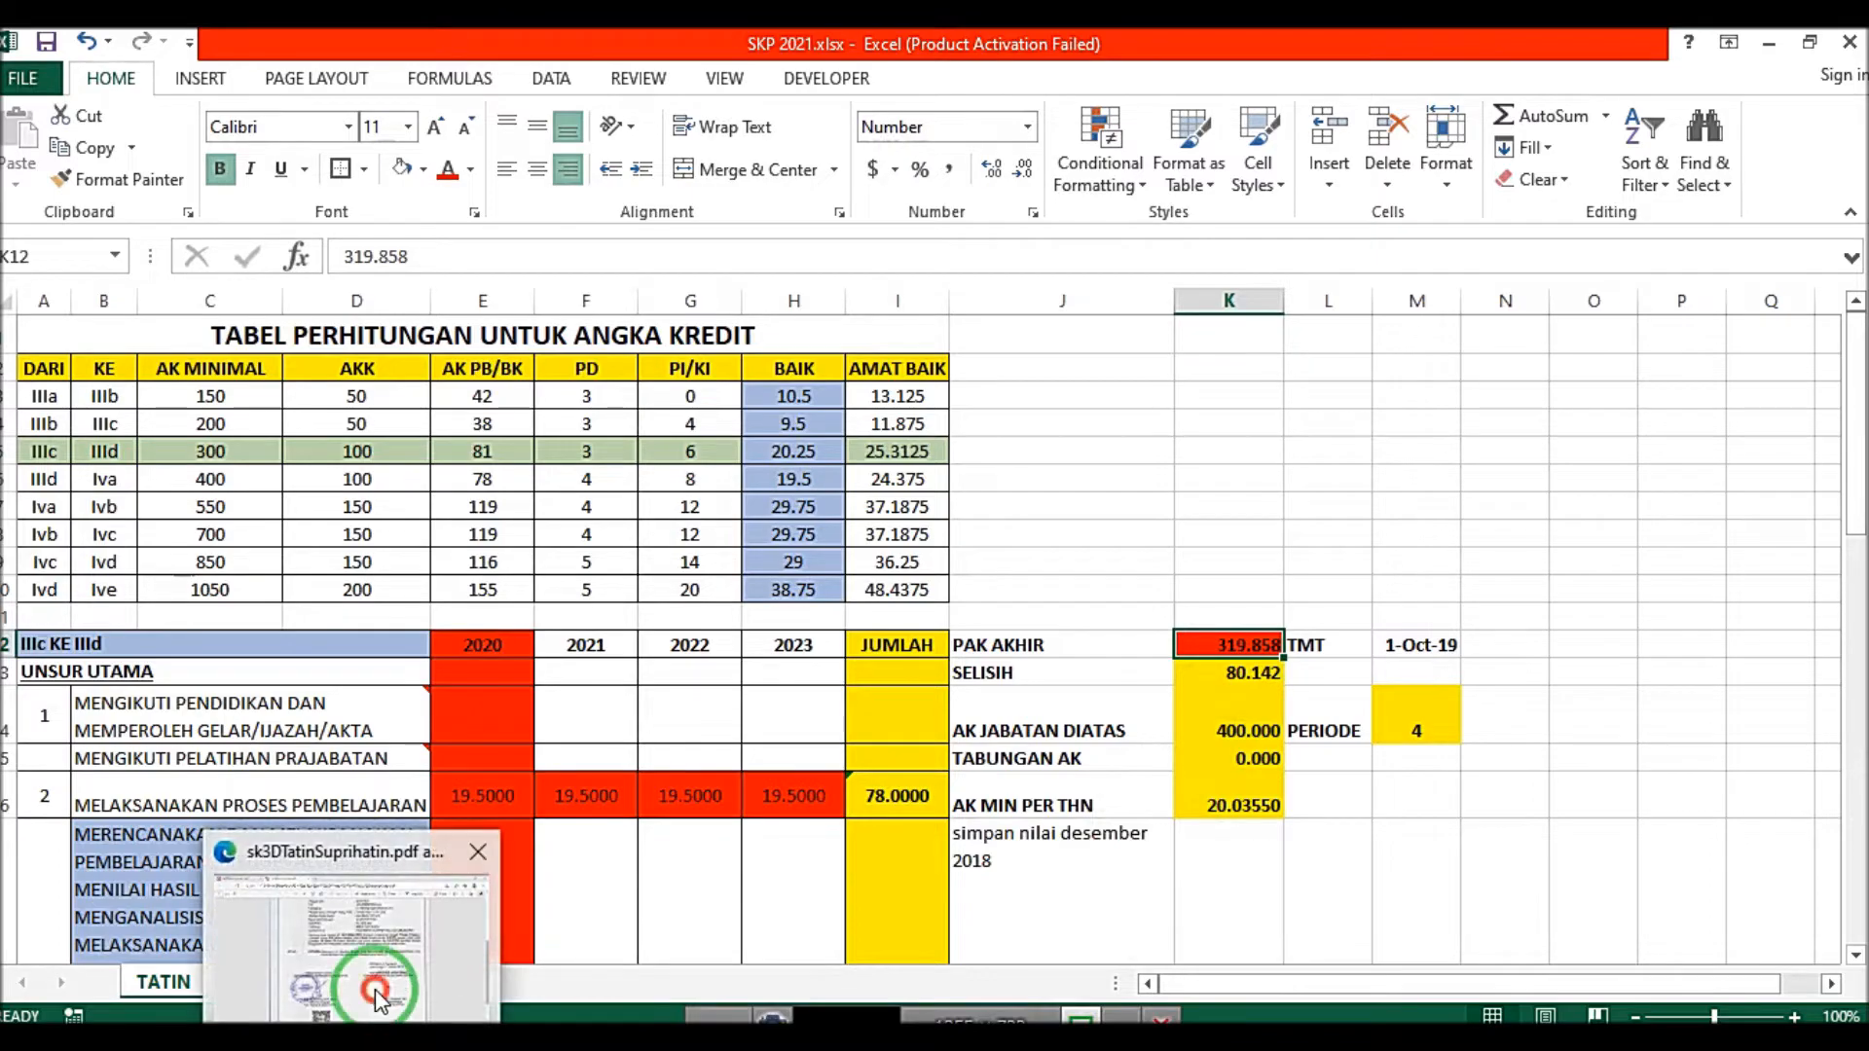
scroll(892, 572, down, 5)
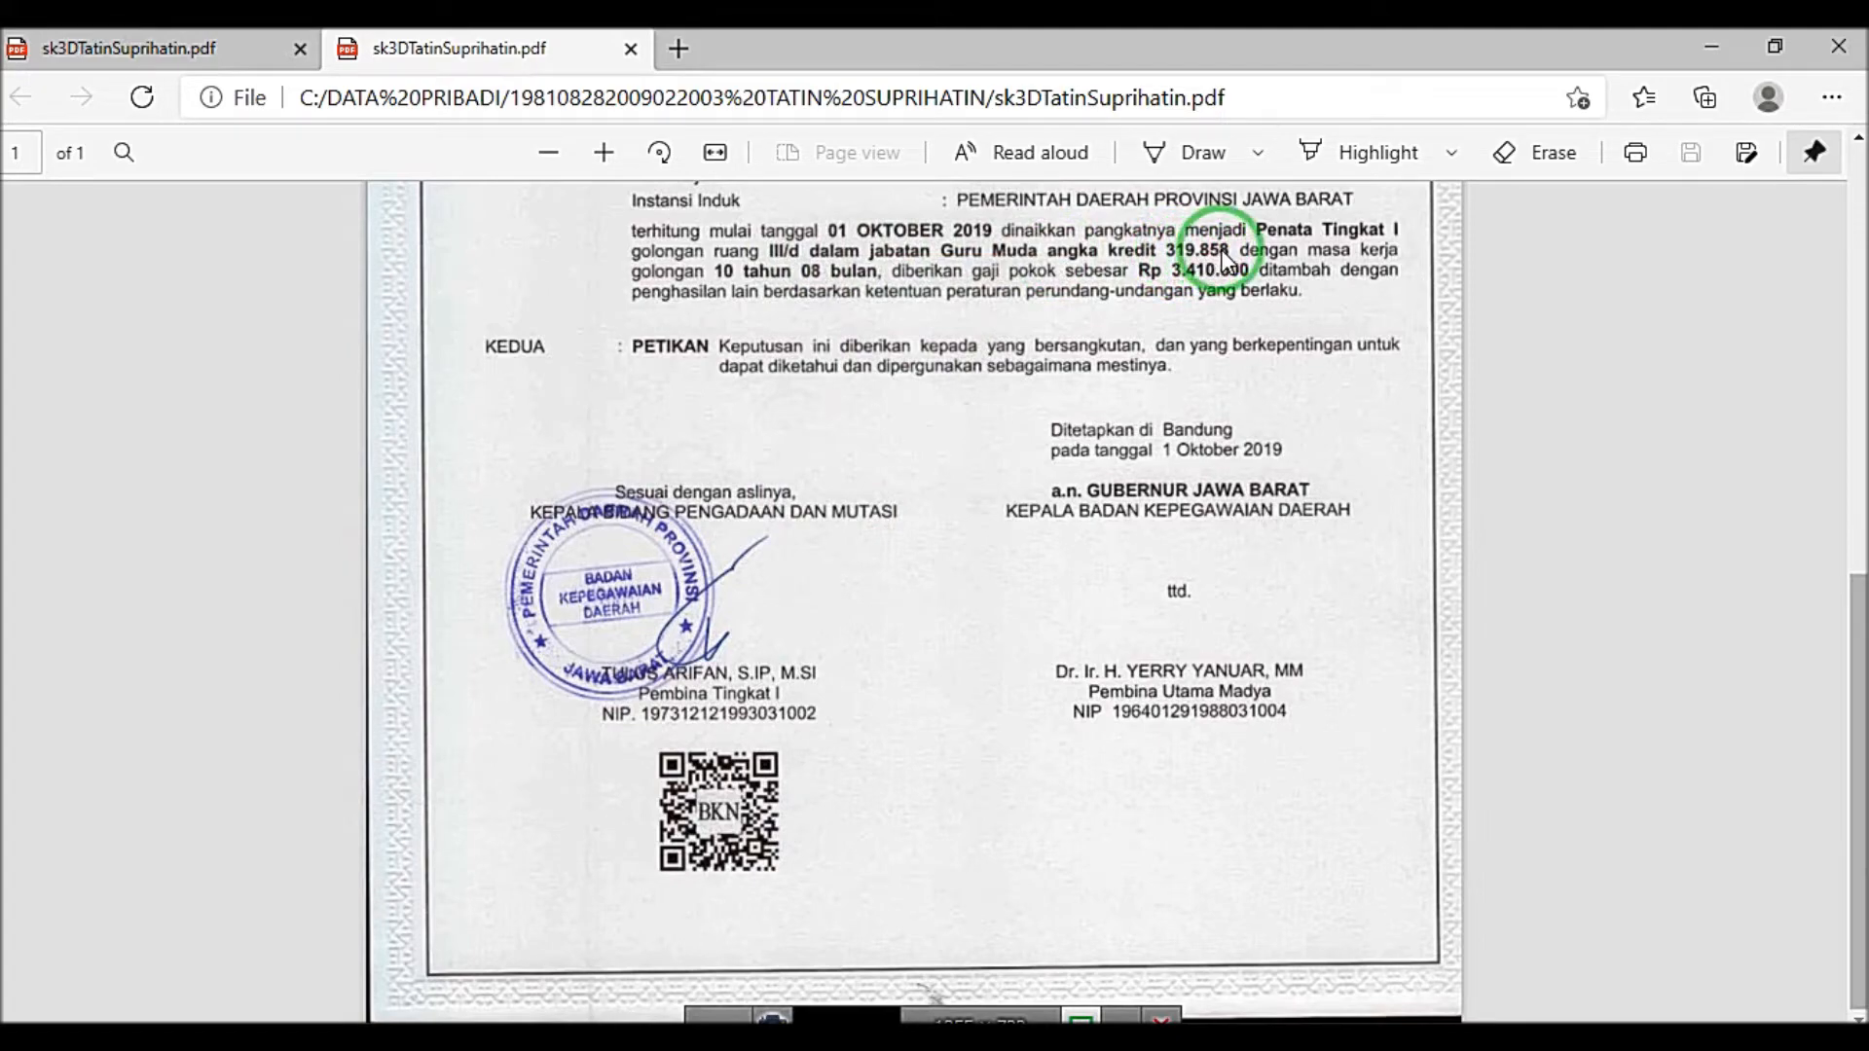
click(795, 1017)
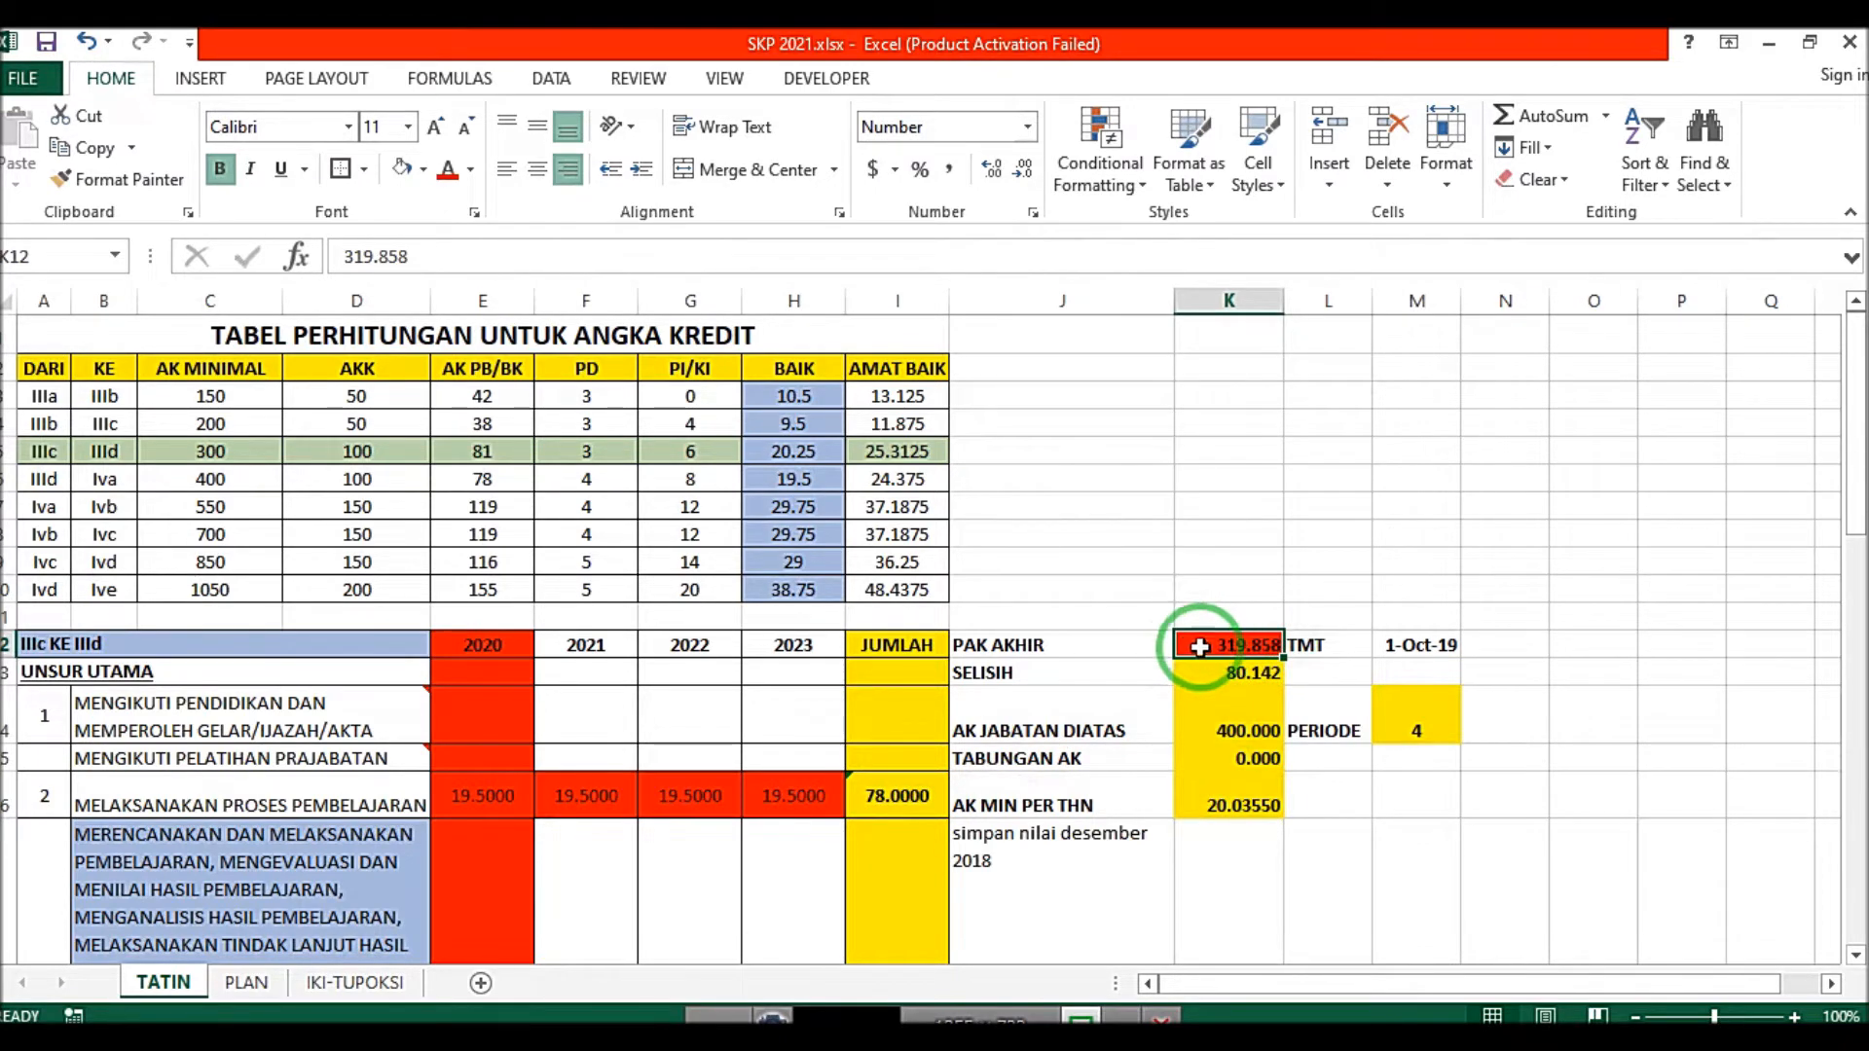
Step: Examine the IIId-to-Iva minimum credit and how SELISIH and AK MIN PER THN derive from PAK AKHIR, AK JABATAN DIATAS and PERIODE
click(42, 480)
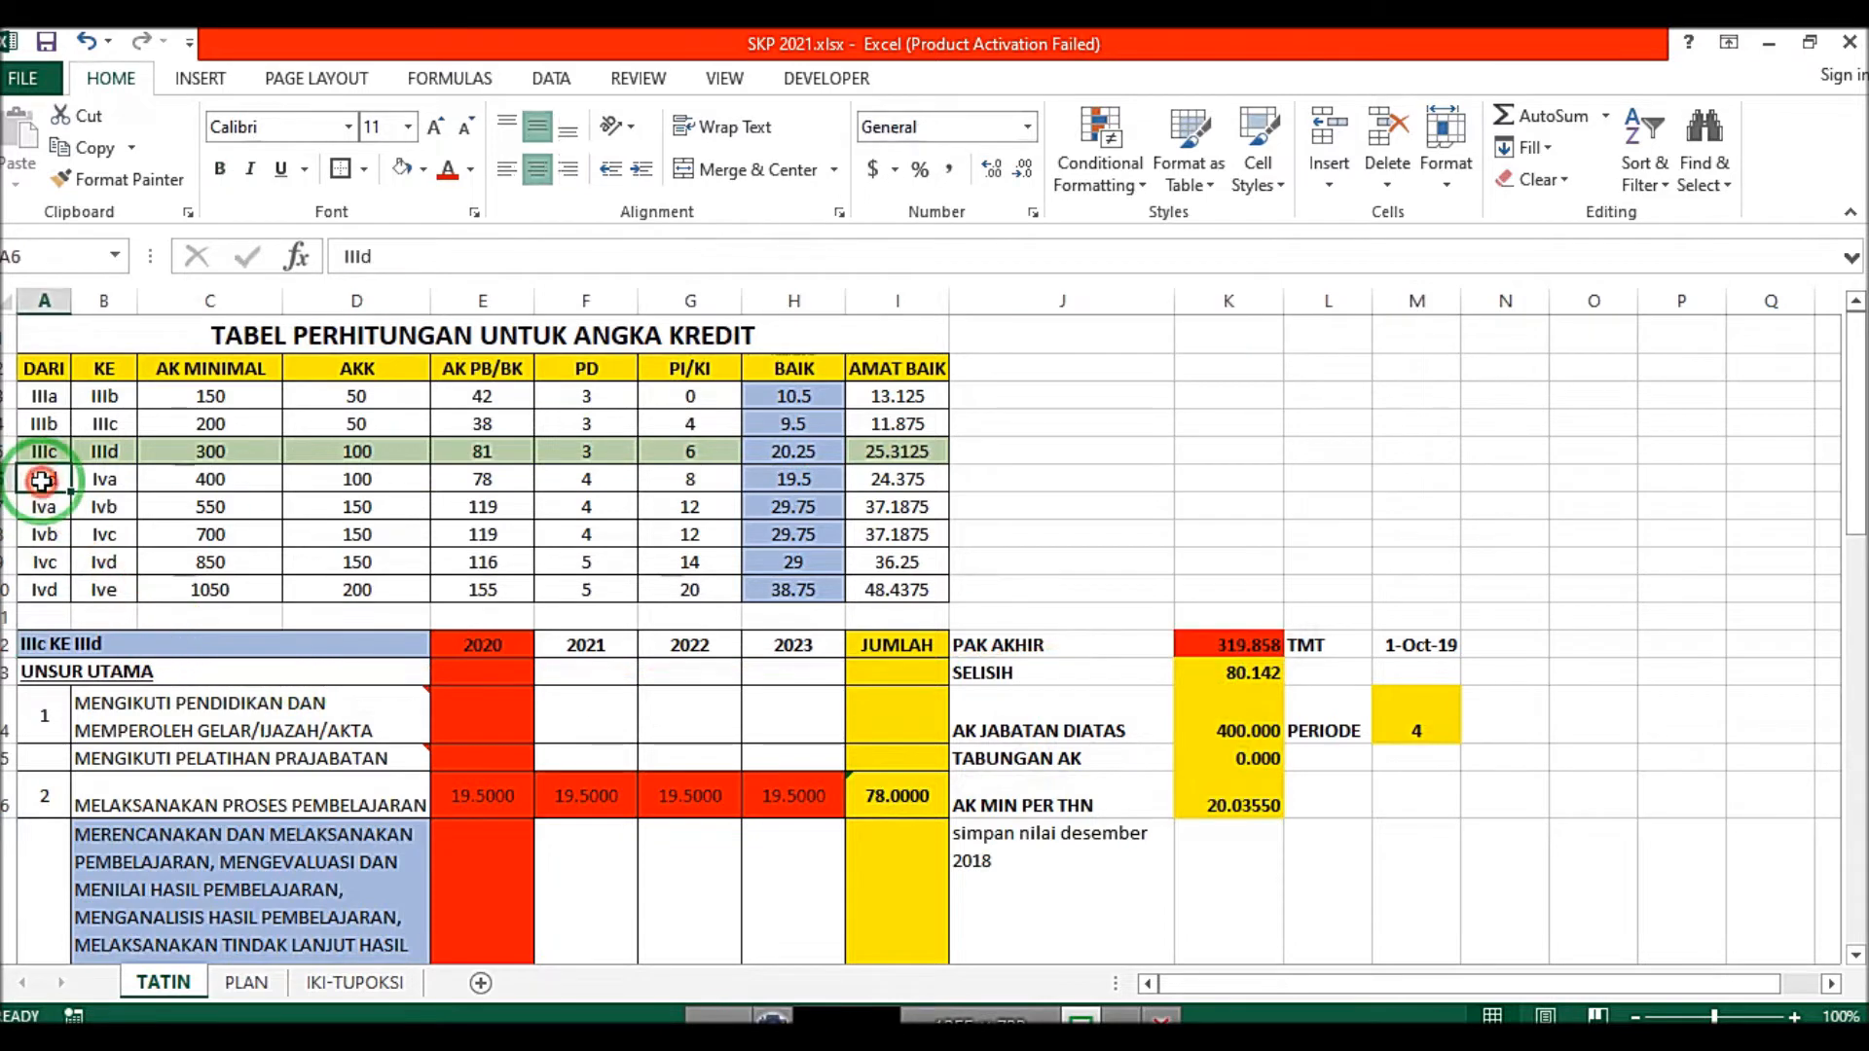
click(98, 479)
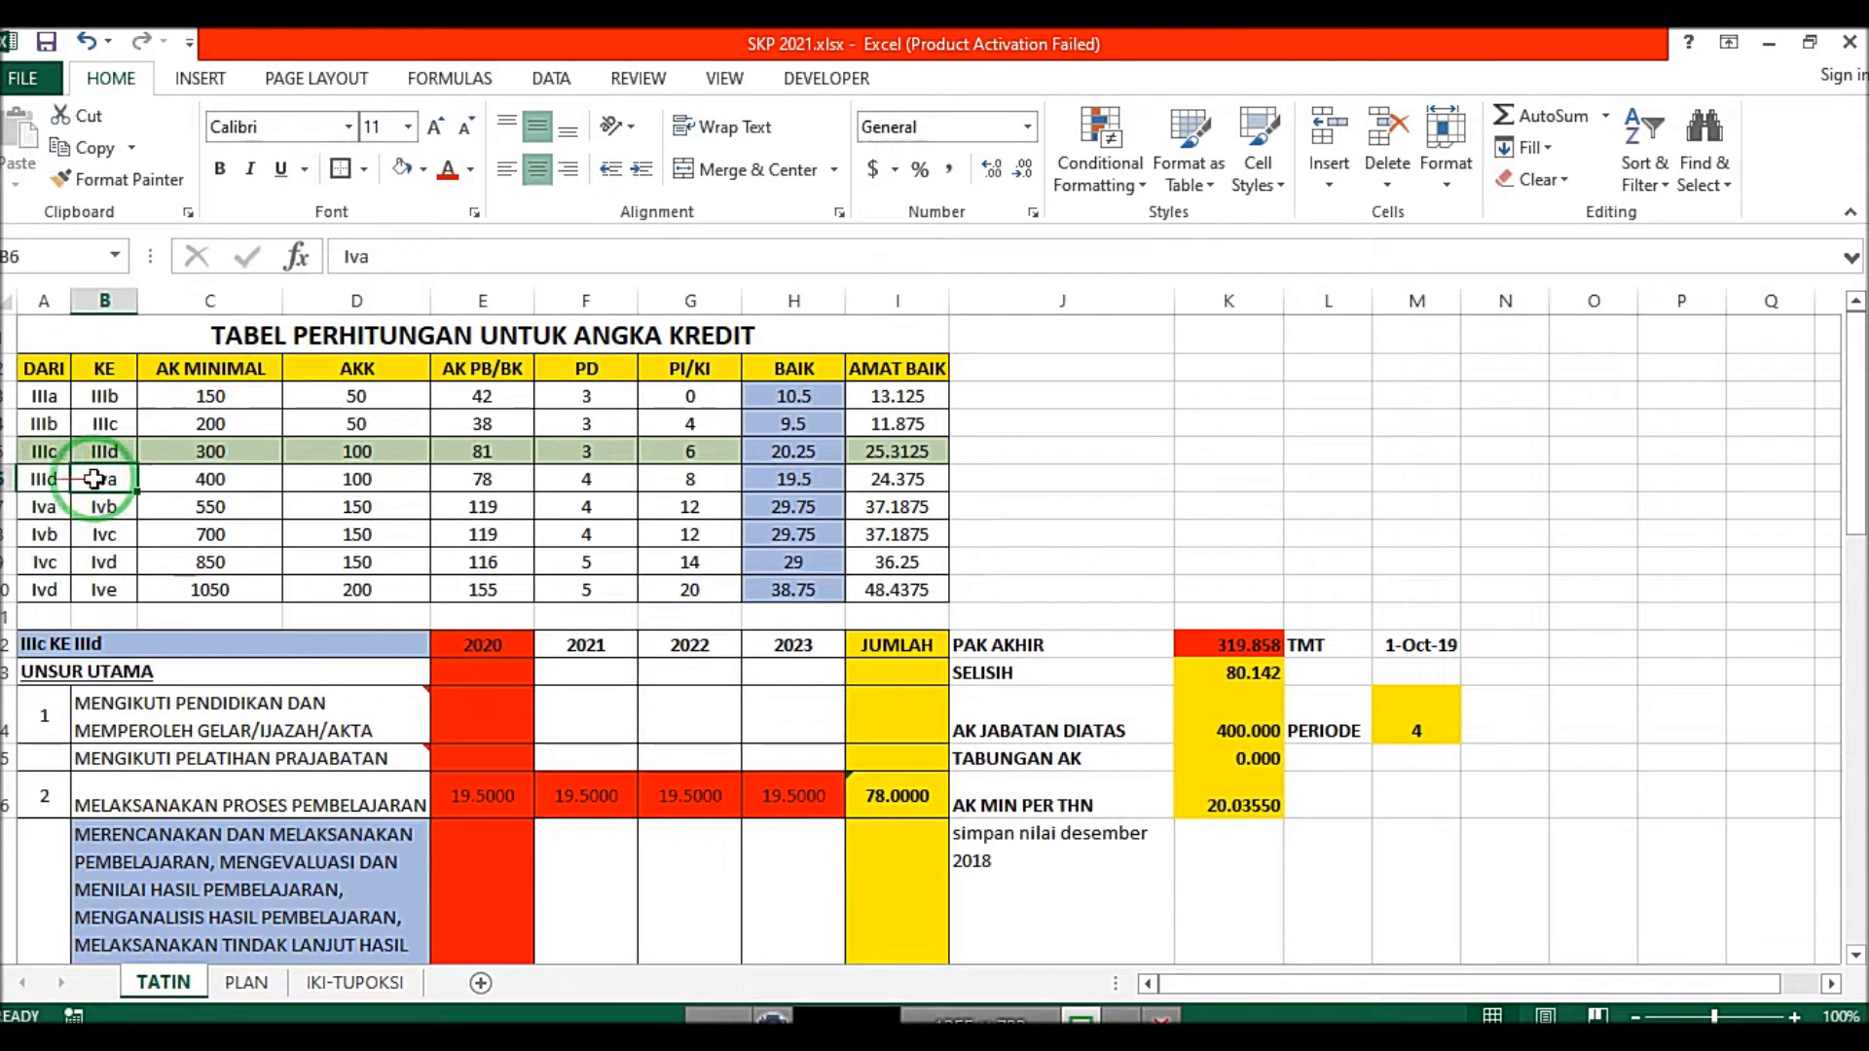
click(211, 479)
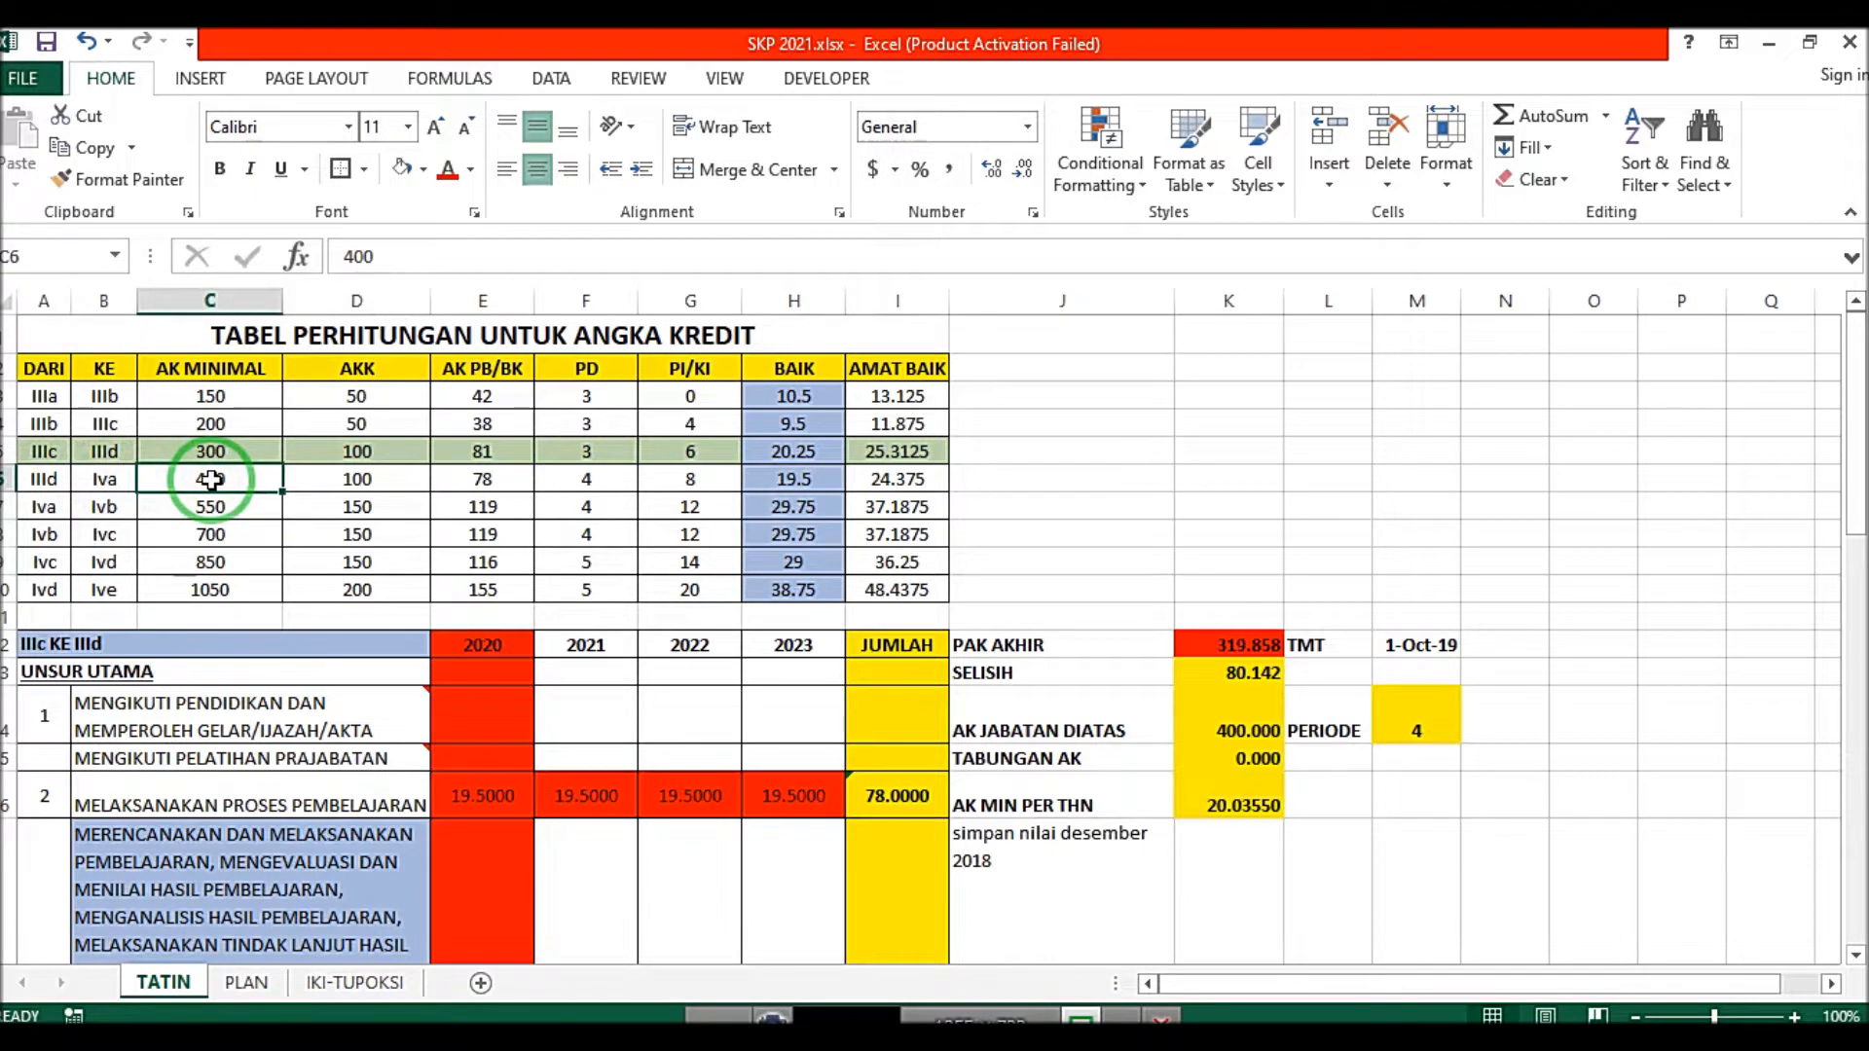
click(1210, 725)
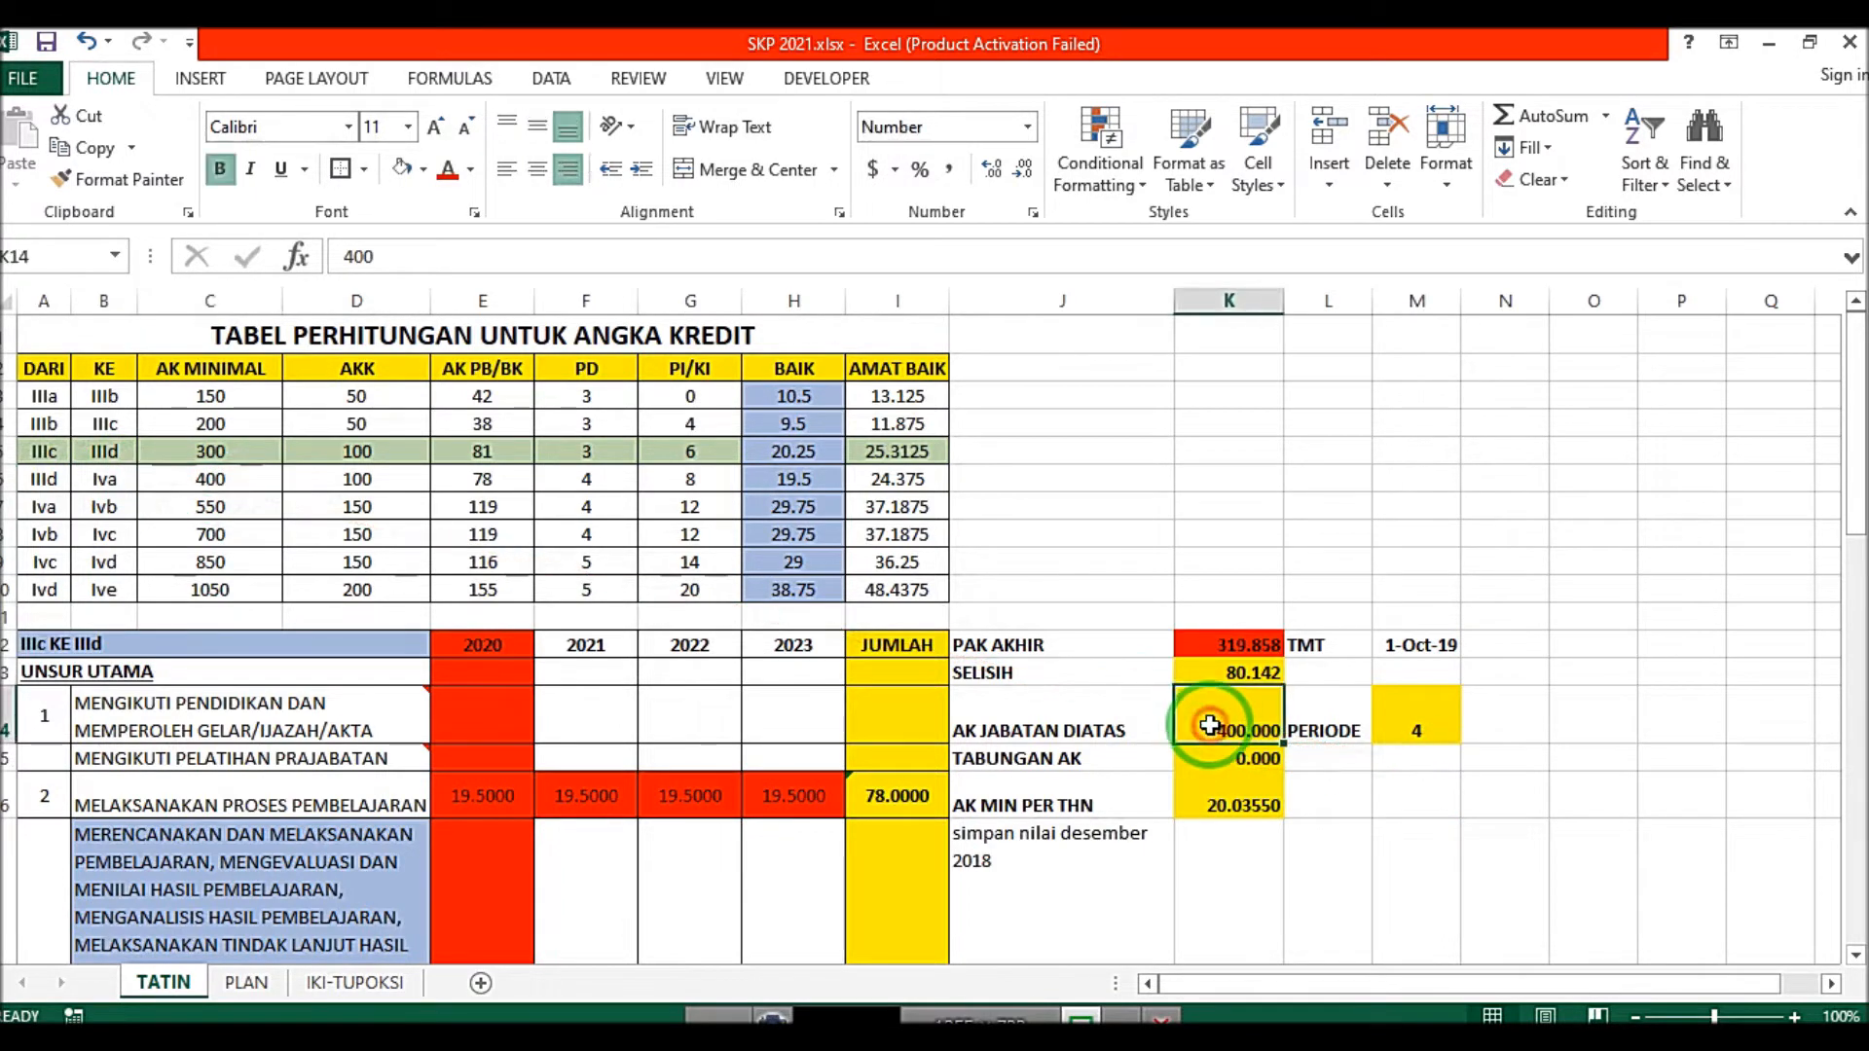
click(1204, 641)
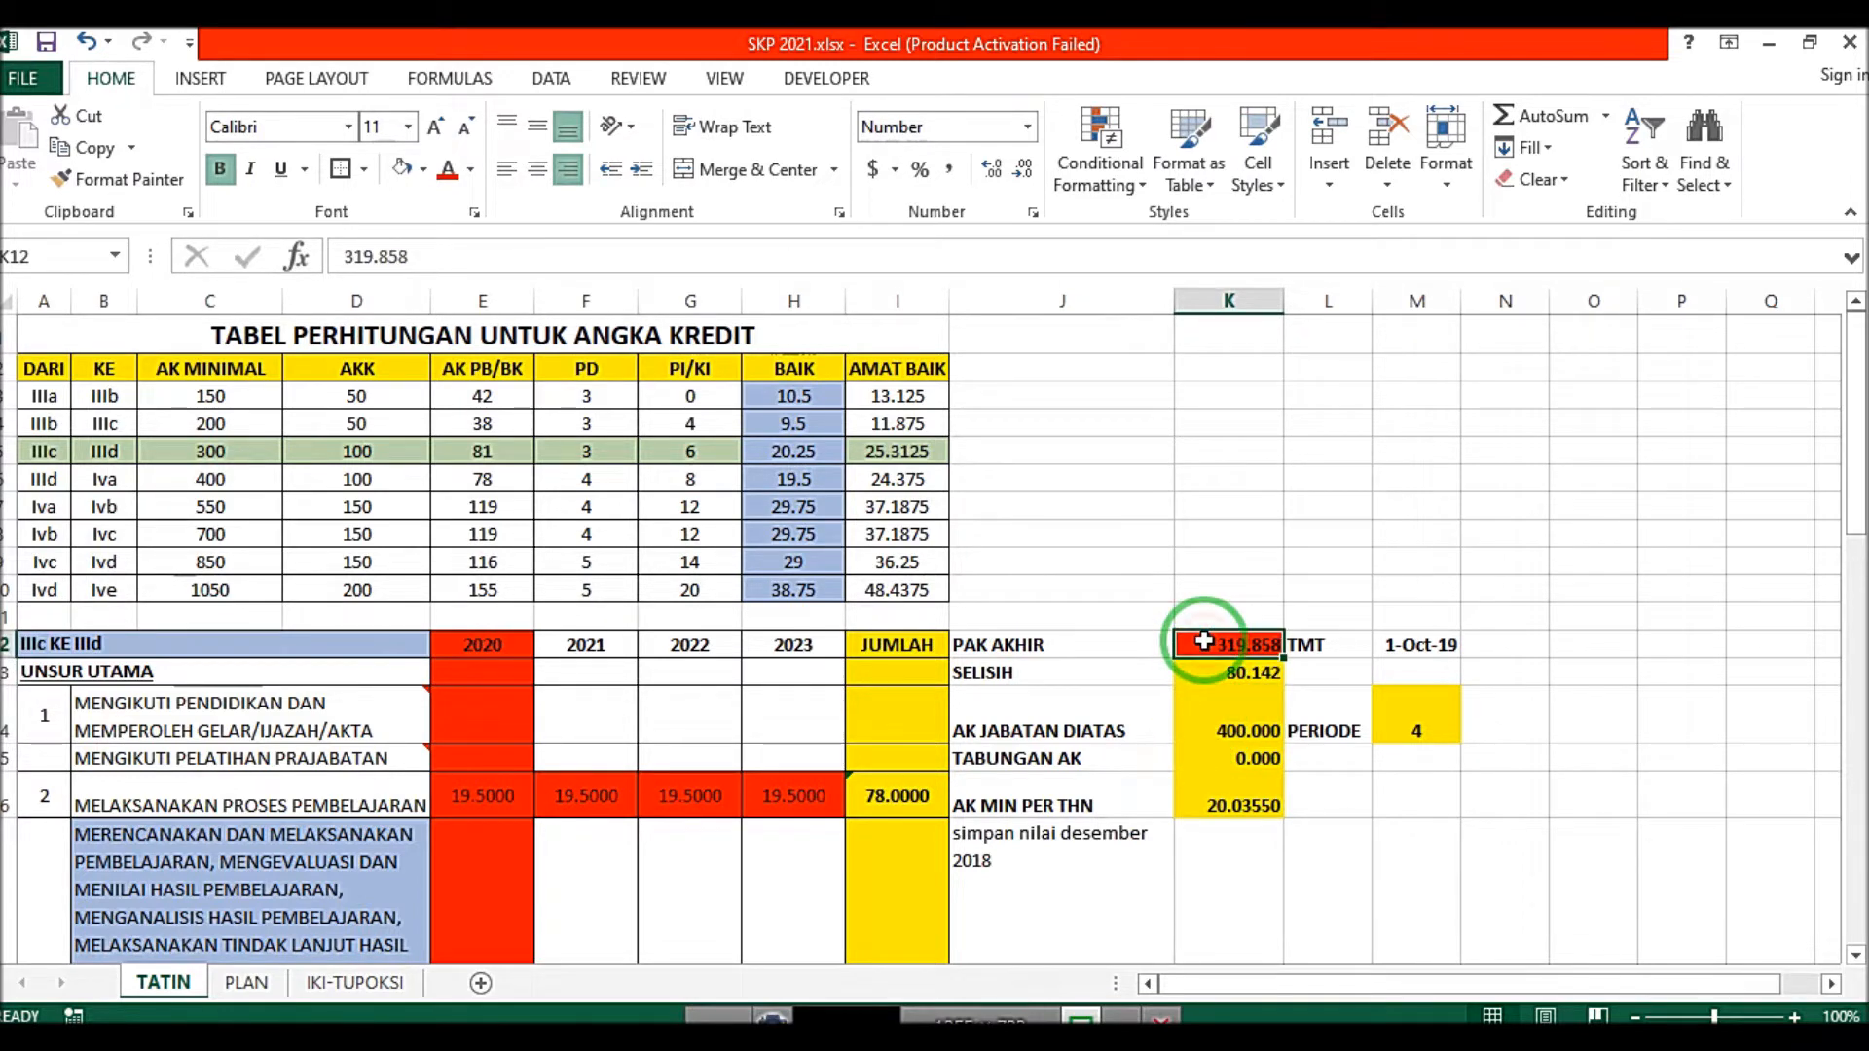
click(1222, 735)
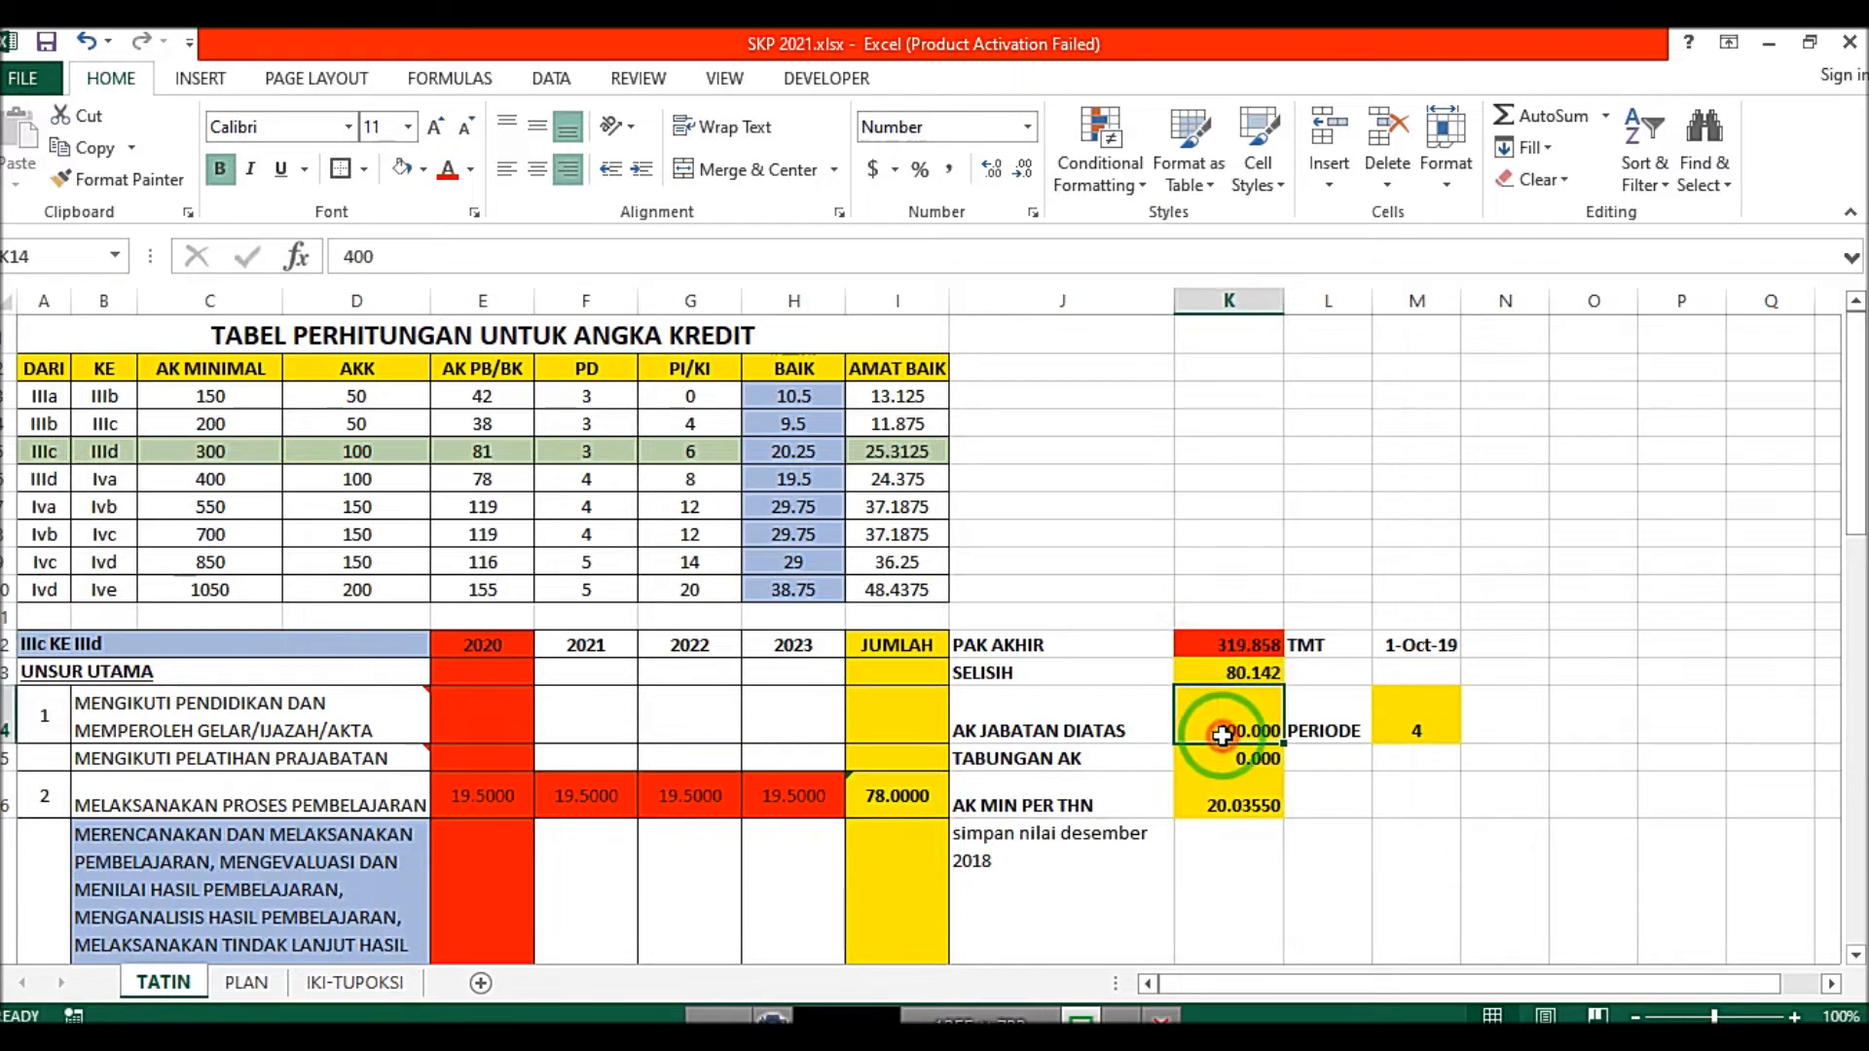
click(1205, 672)
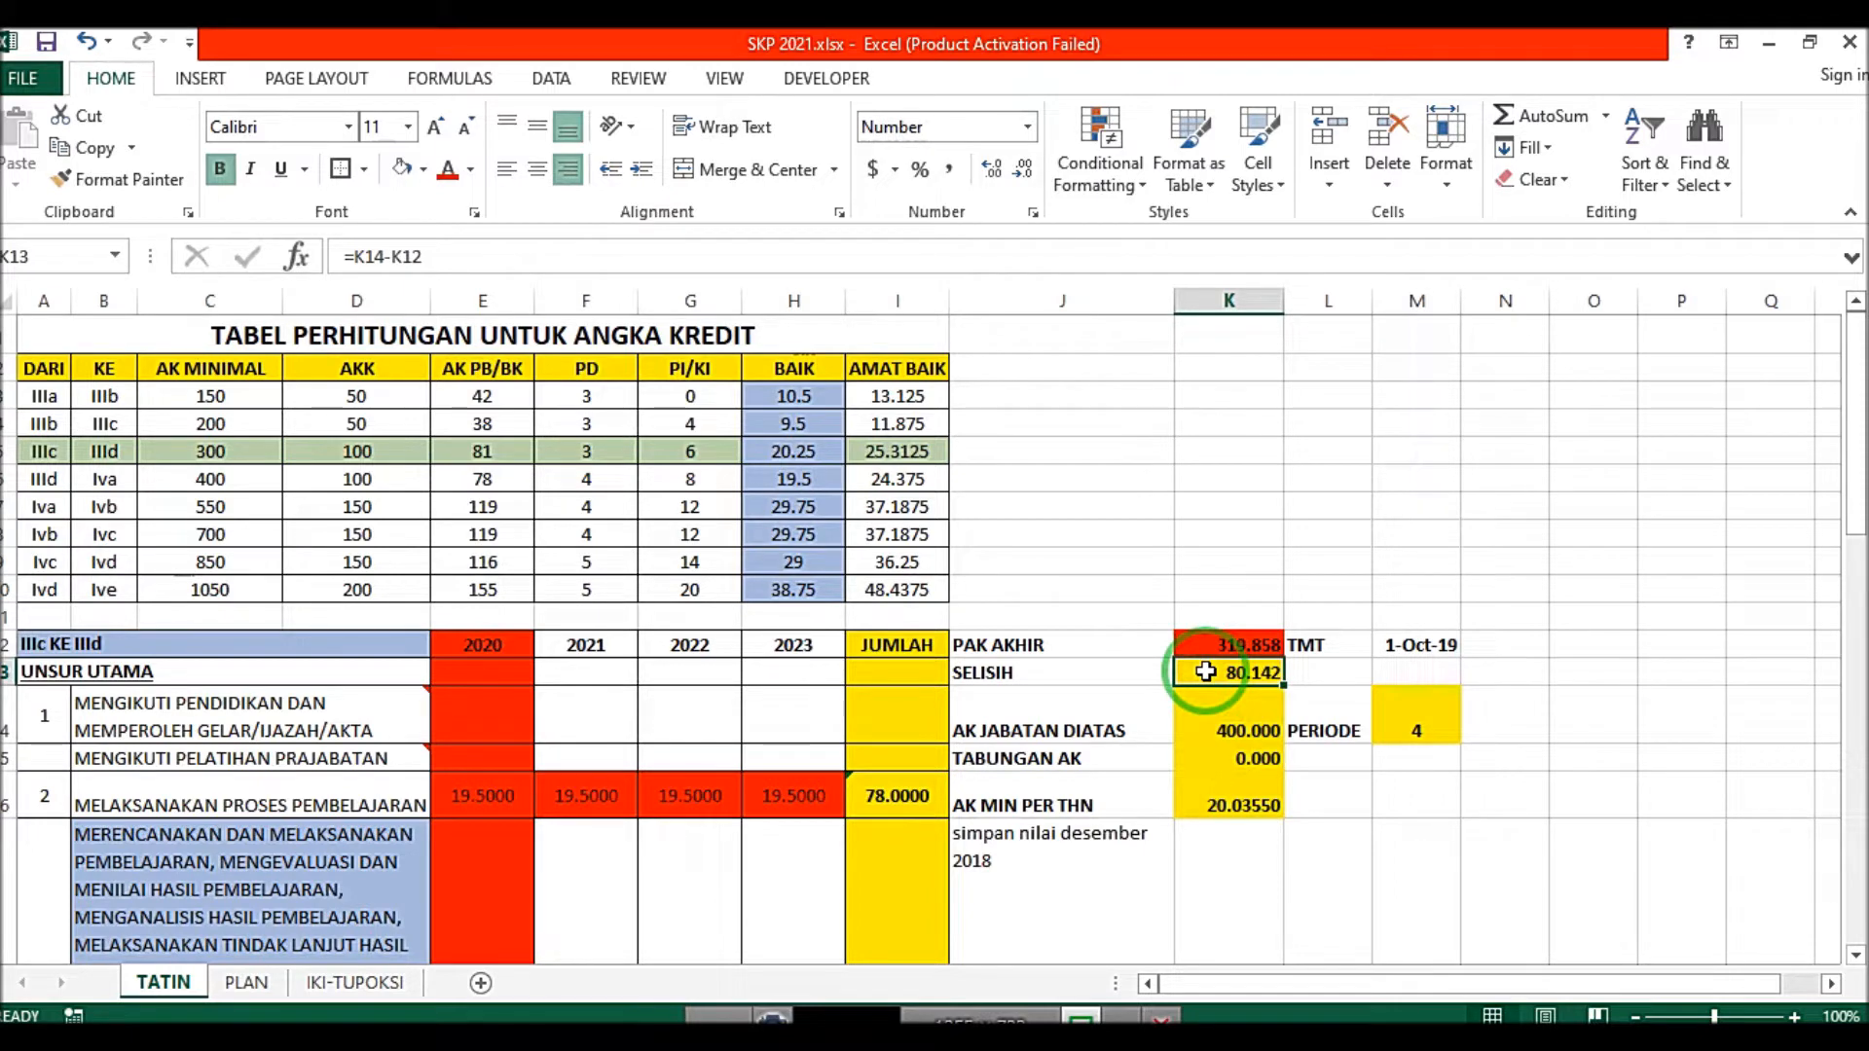
click(1411, 728)
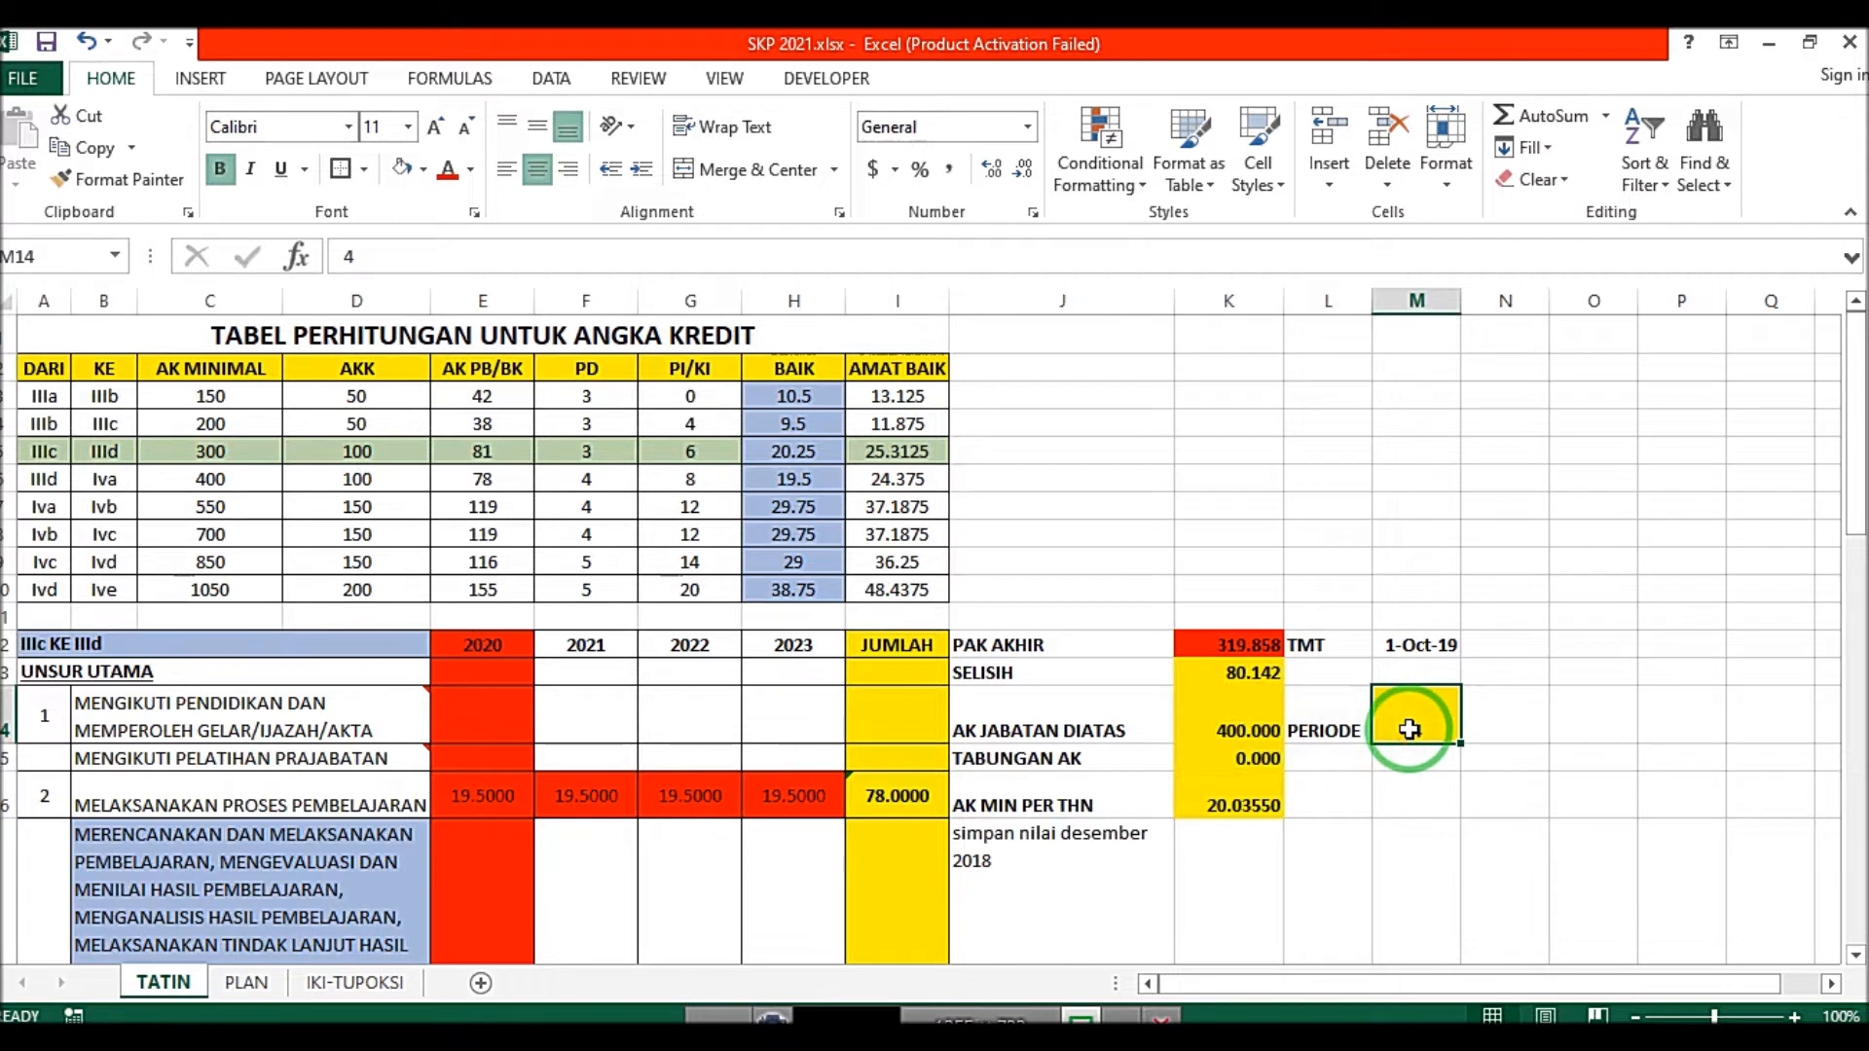
click(1215, 808)
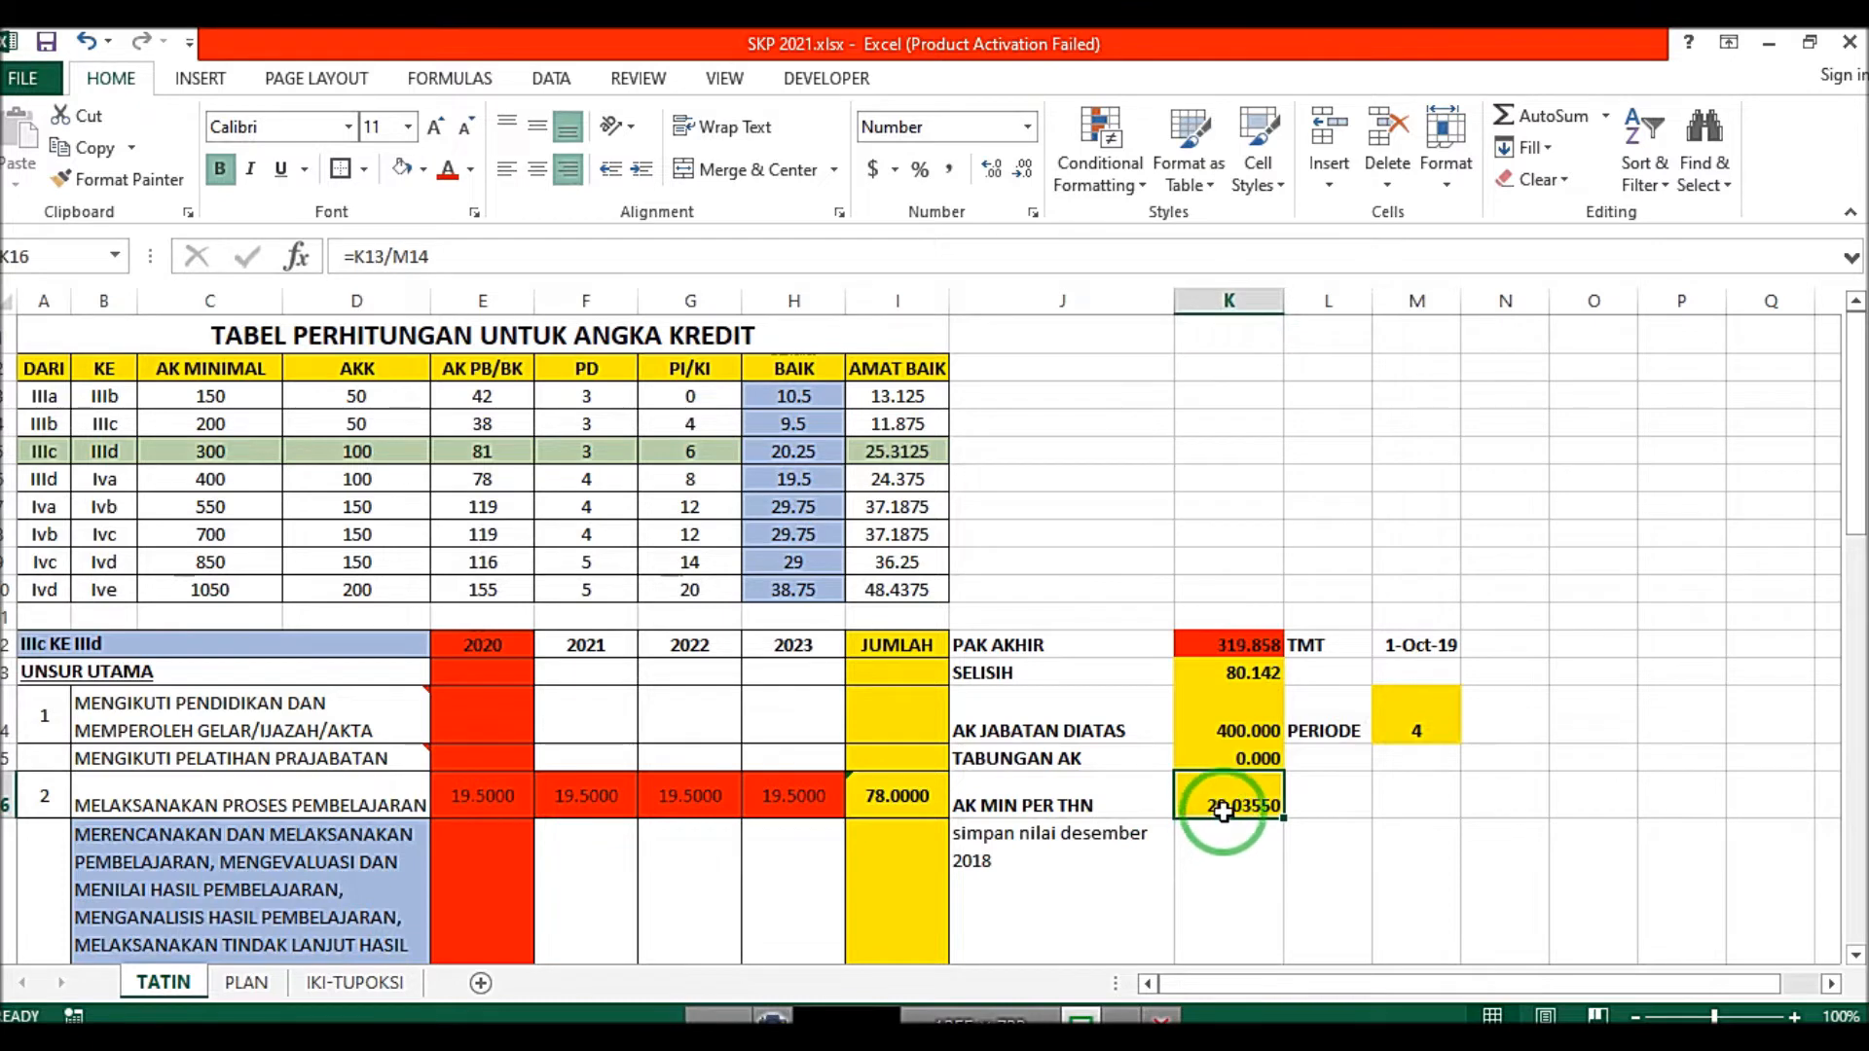
Step: Try a PERIODE of 3 in the minimum yearly credit calculation, and restore it to 4
click(1395, 715)
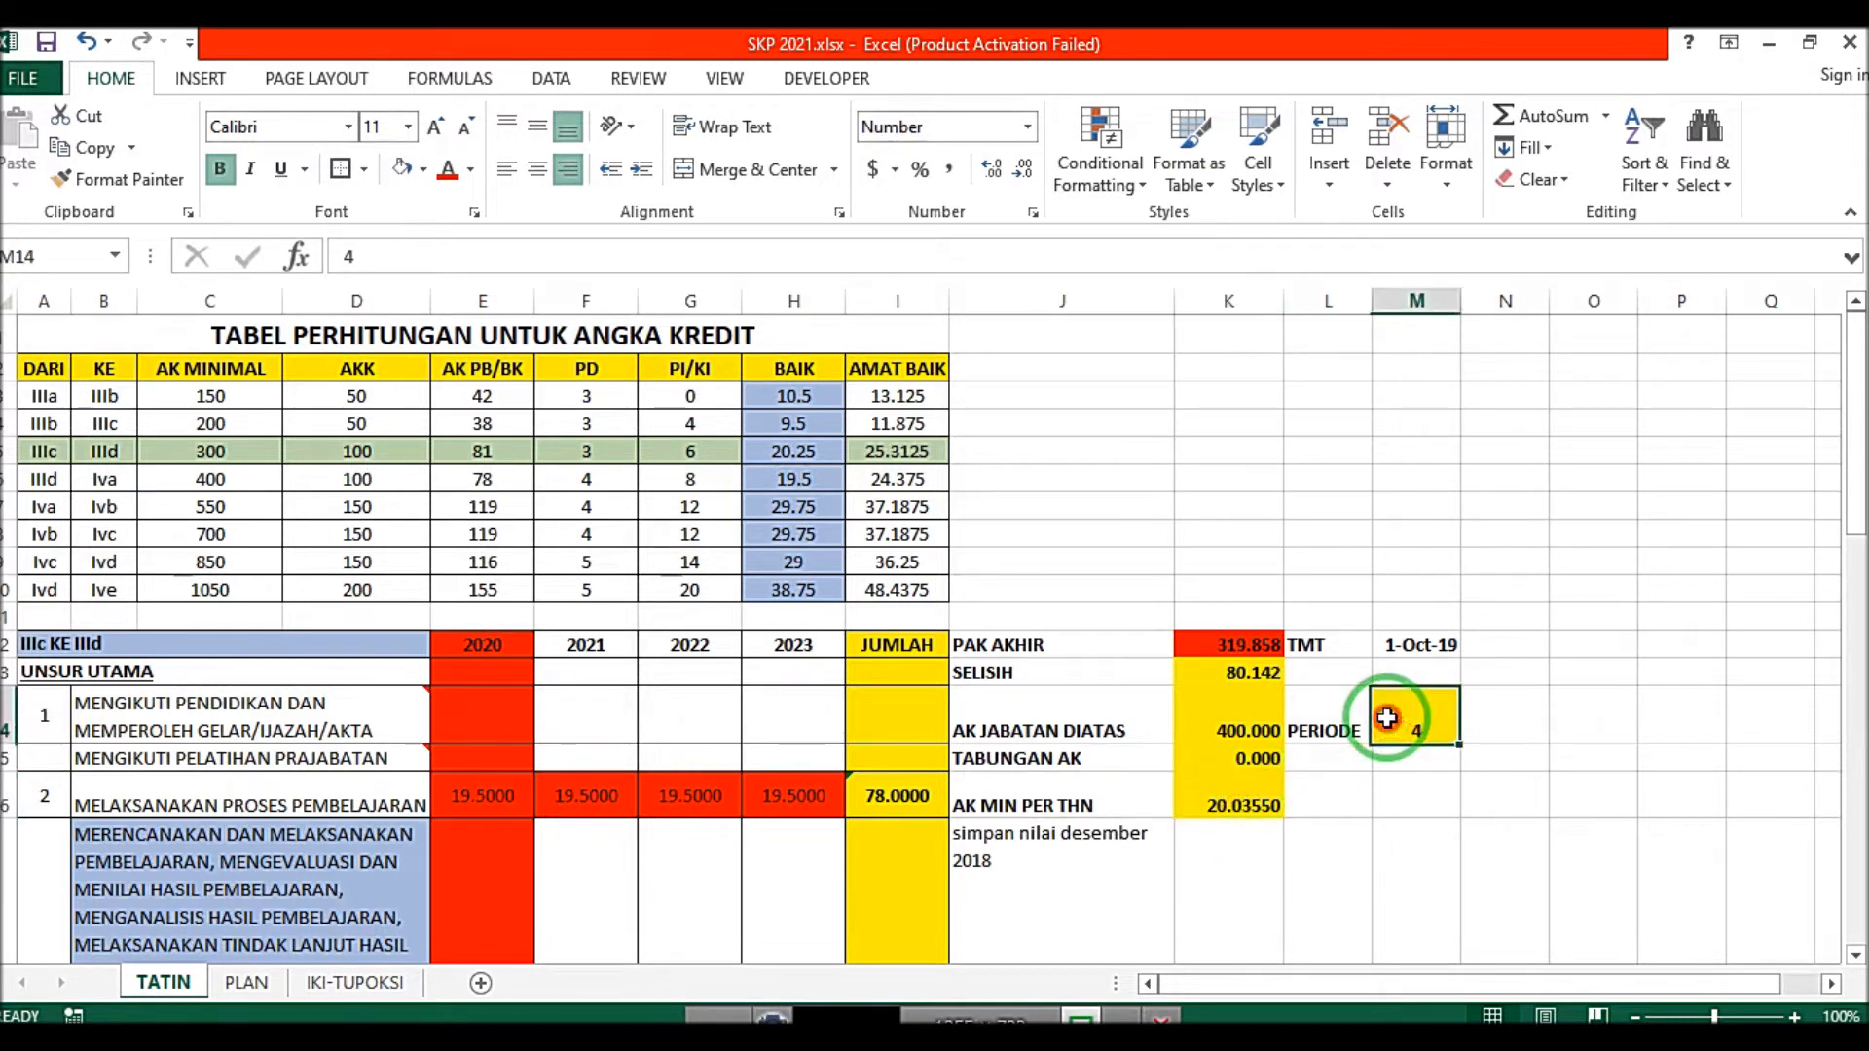
key(Delete)
text(3)
click(1380, 796)
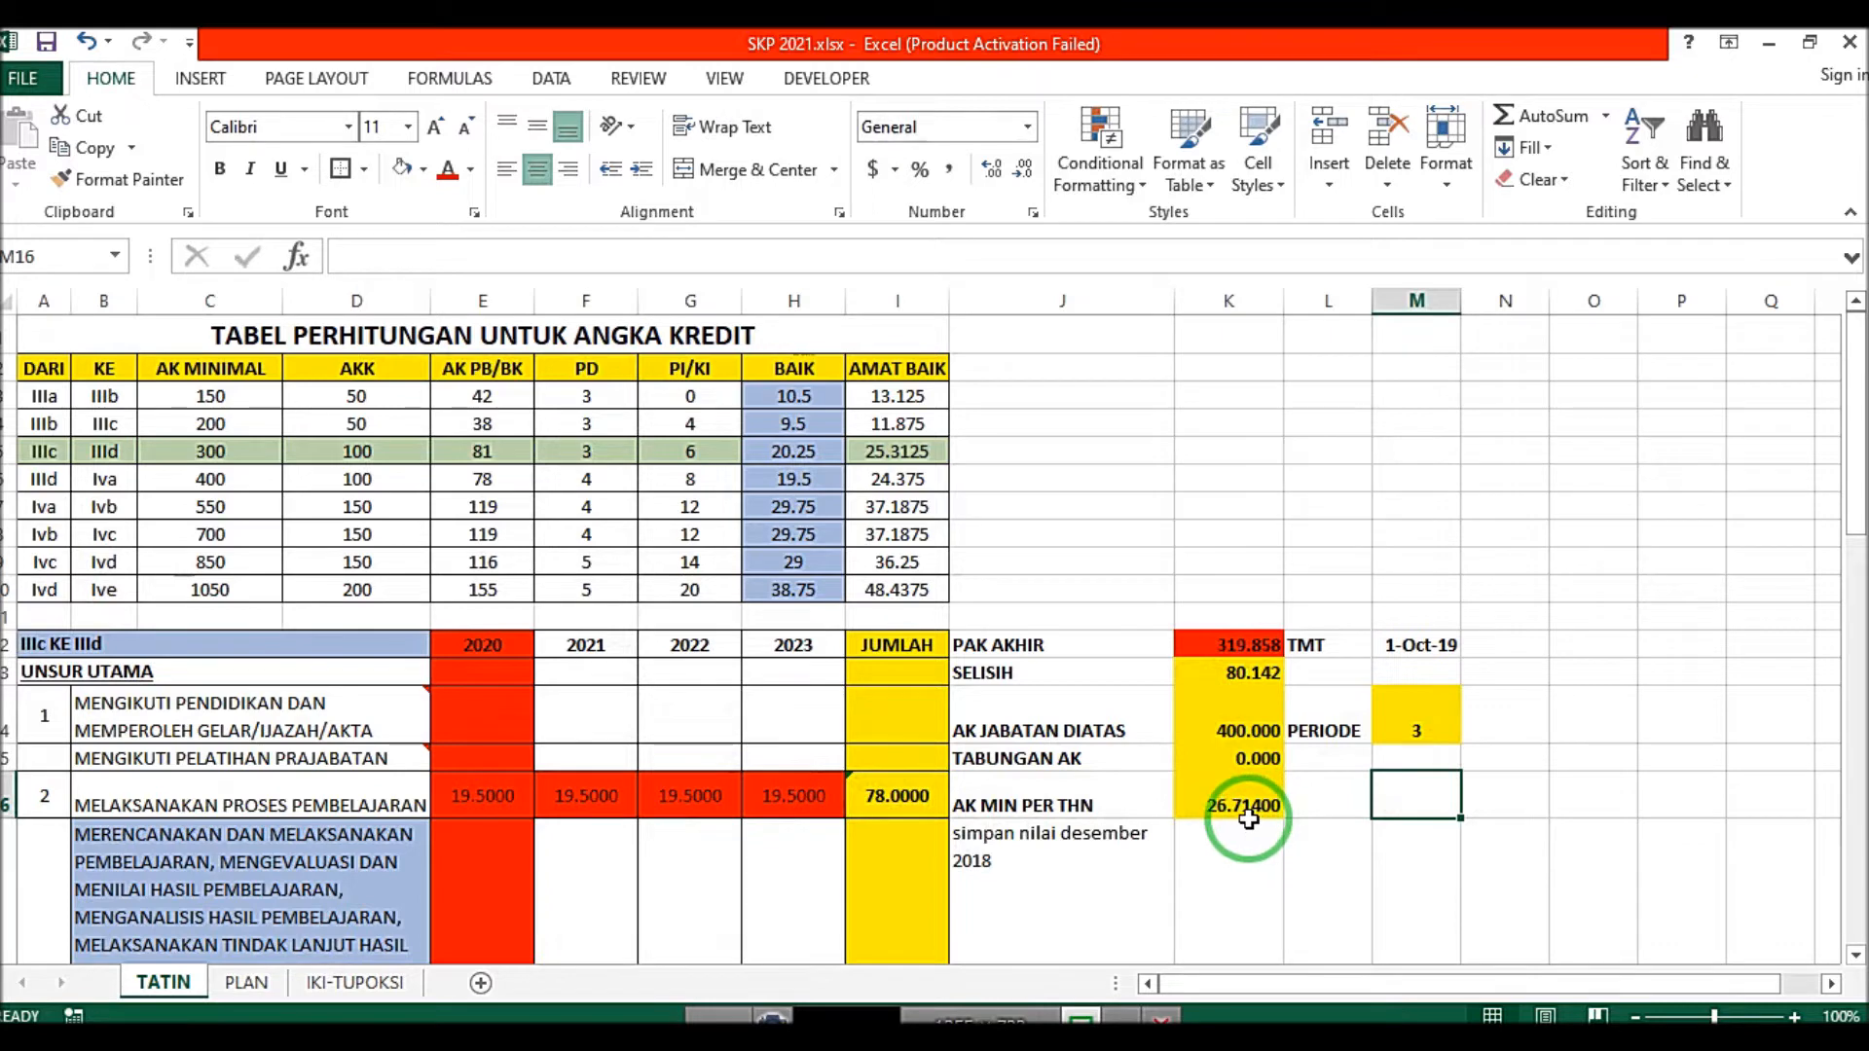
click(1414, 734)
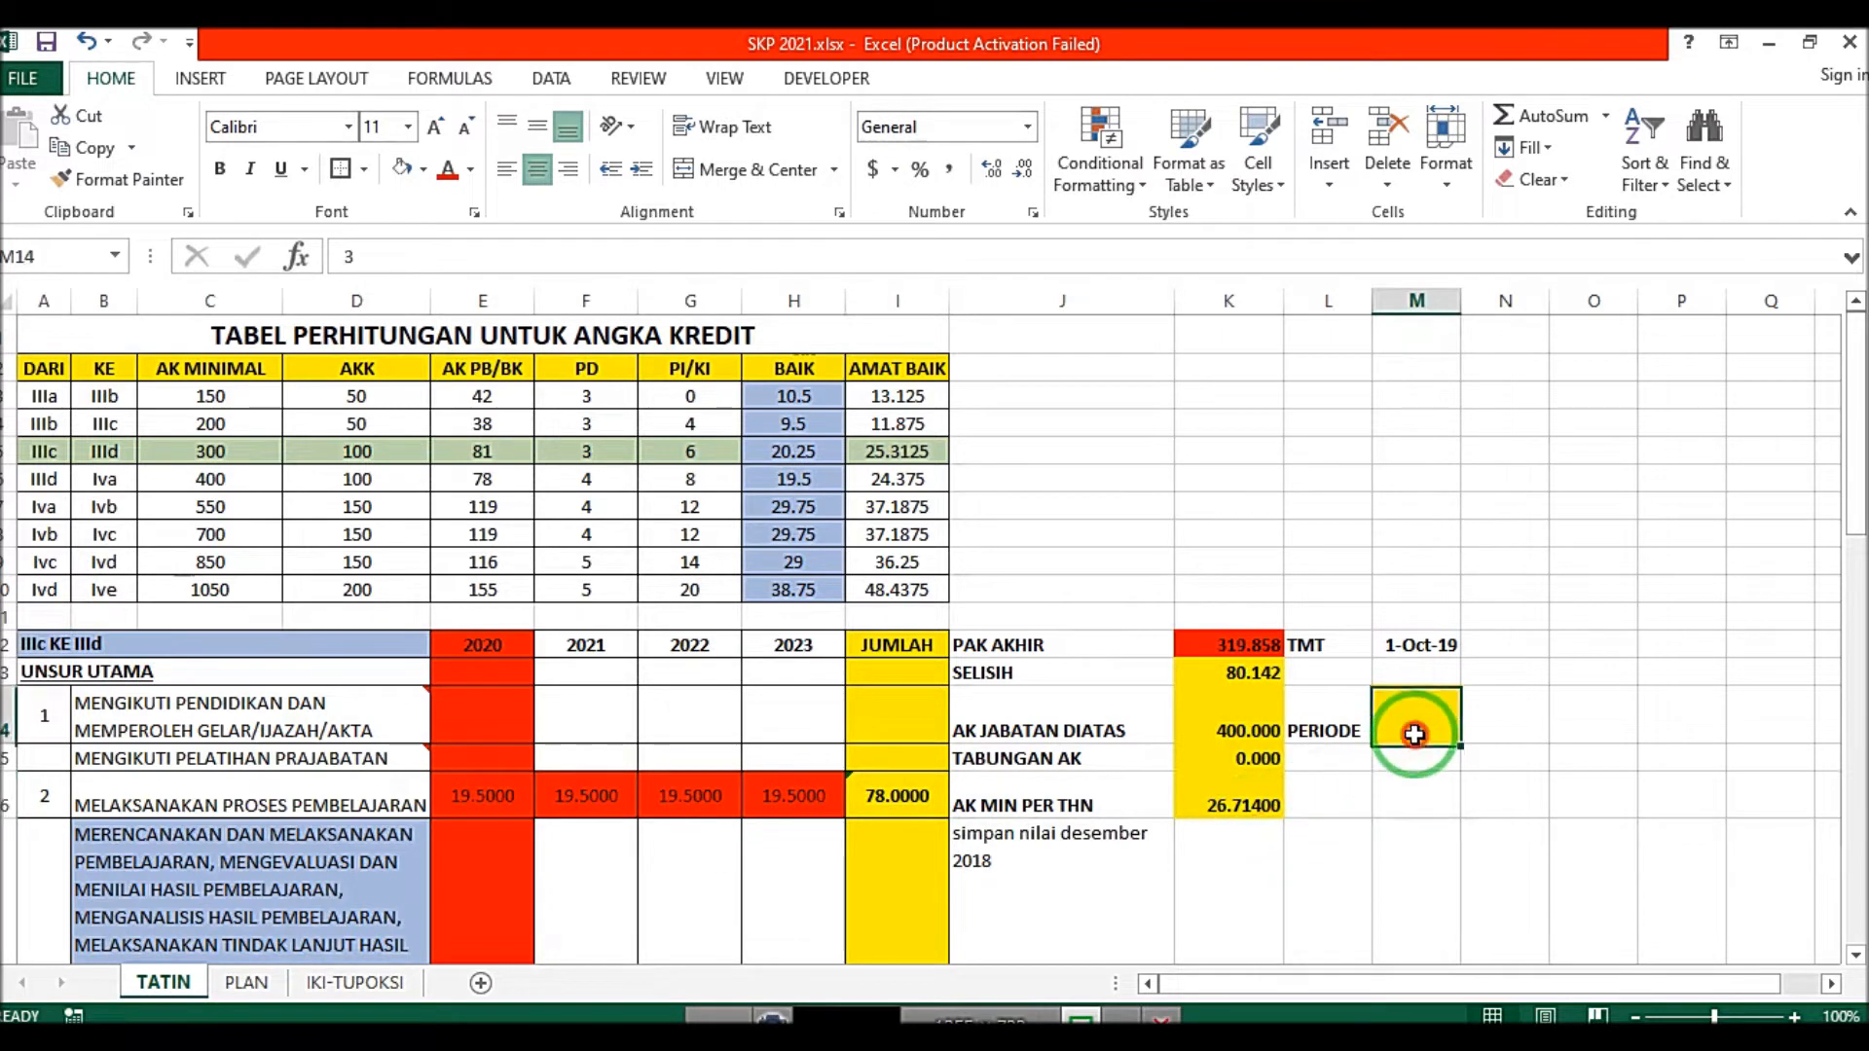
text(4)
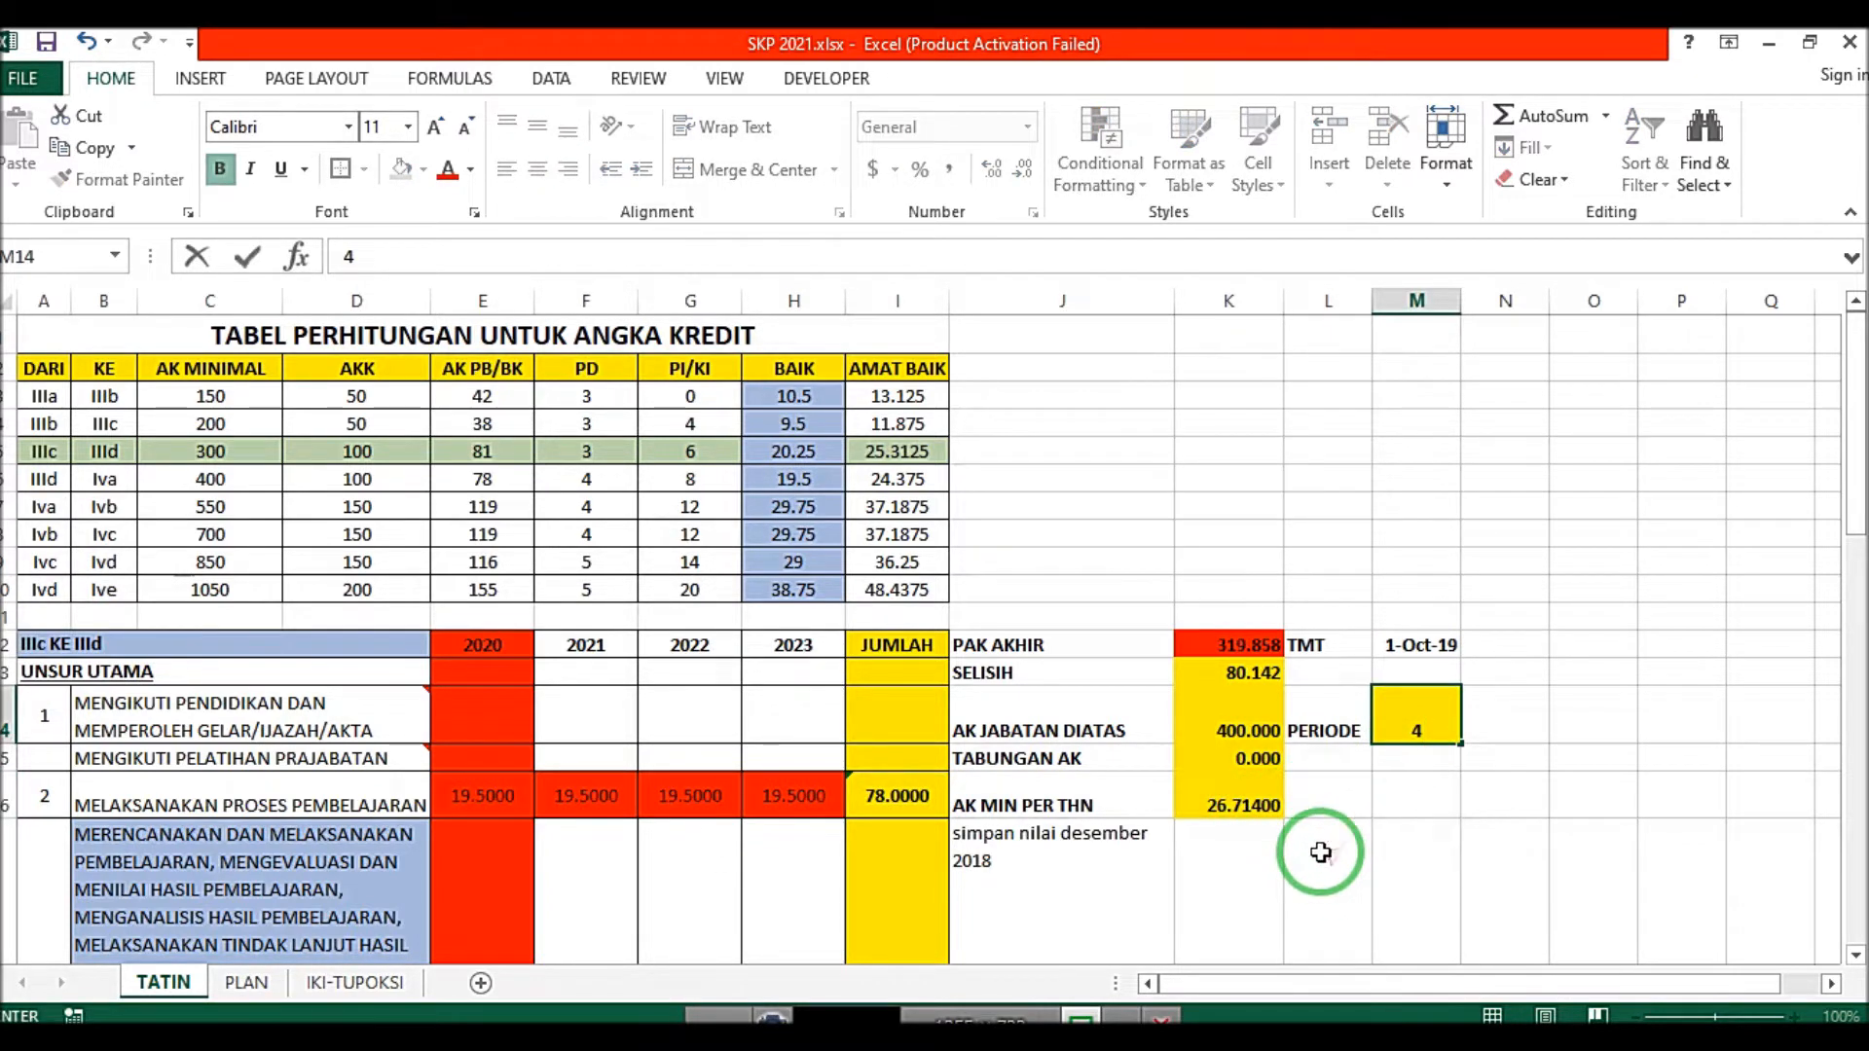
click(1318, 851)
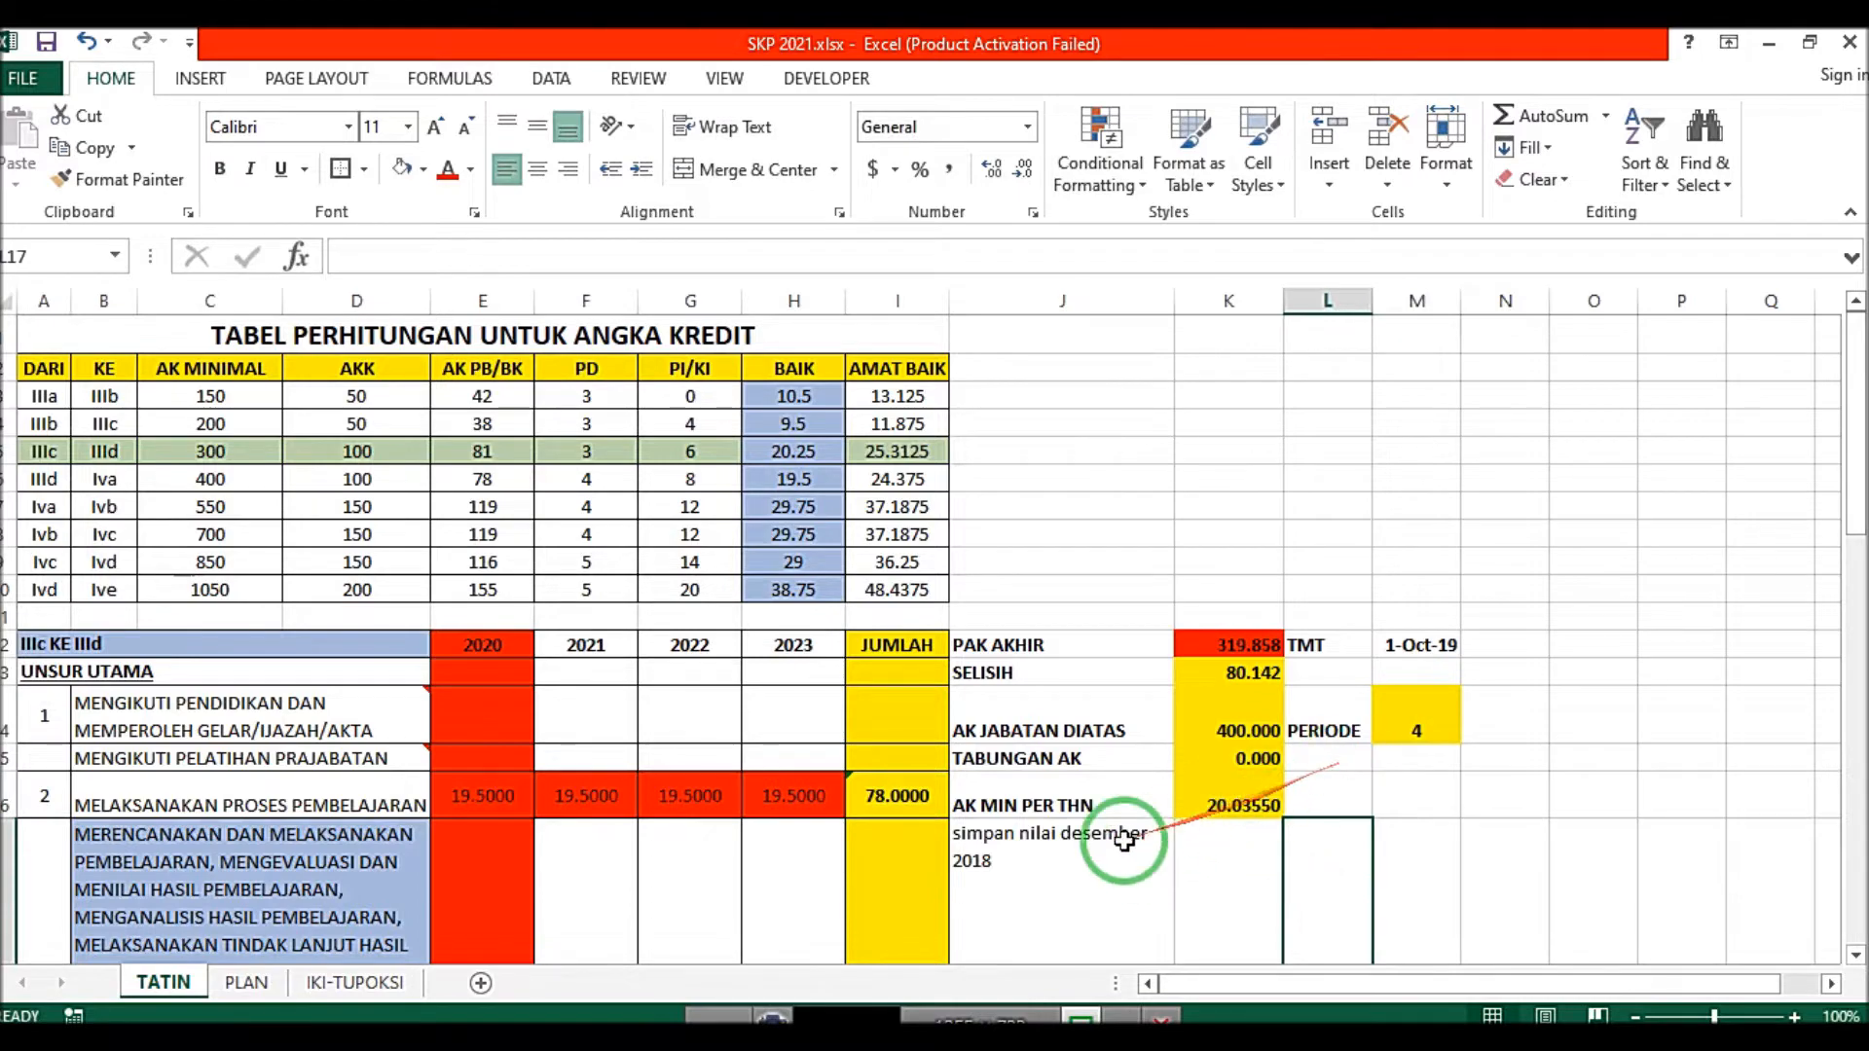
Step: Review the UNSUR UTAMA activities and the comment on the education activity
scroll(1110, 842, down, 5)
scroll(930, 793, up, 5)
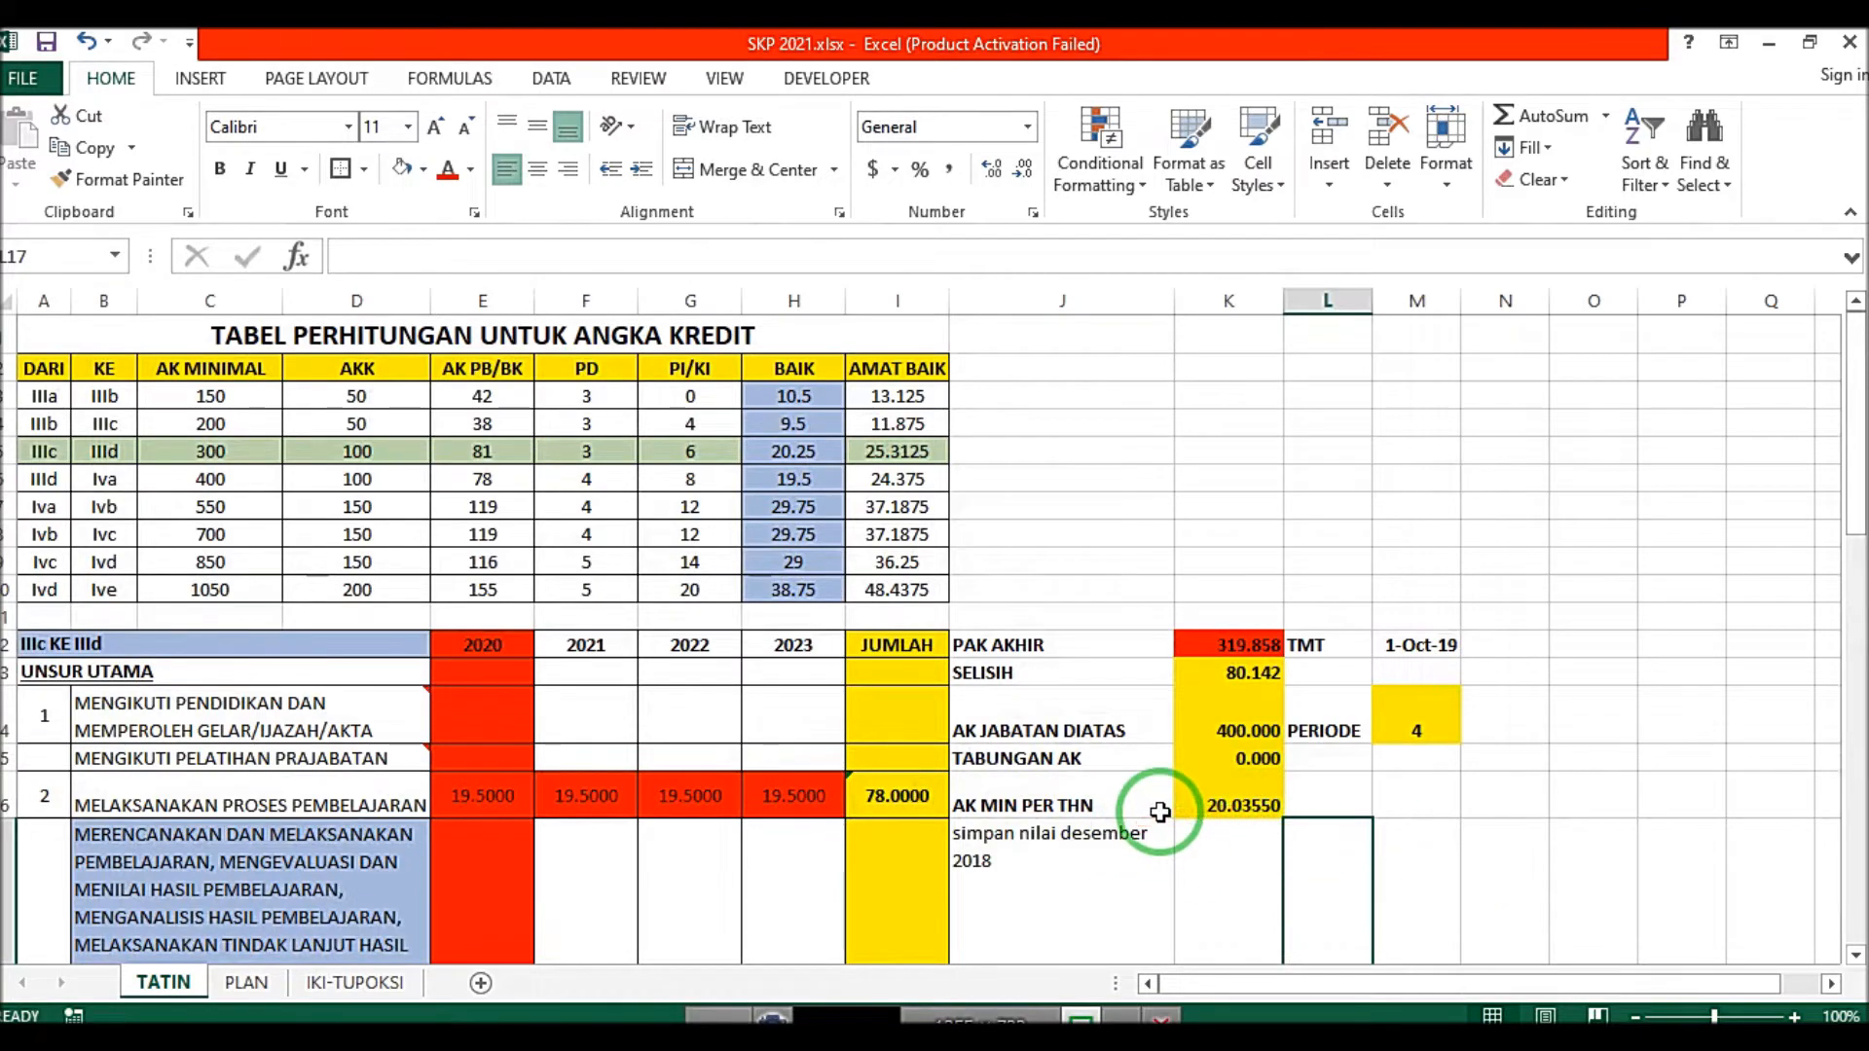
scroll(109, 722, down, 9)
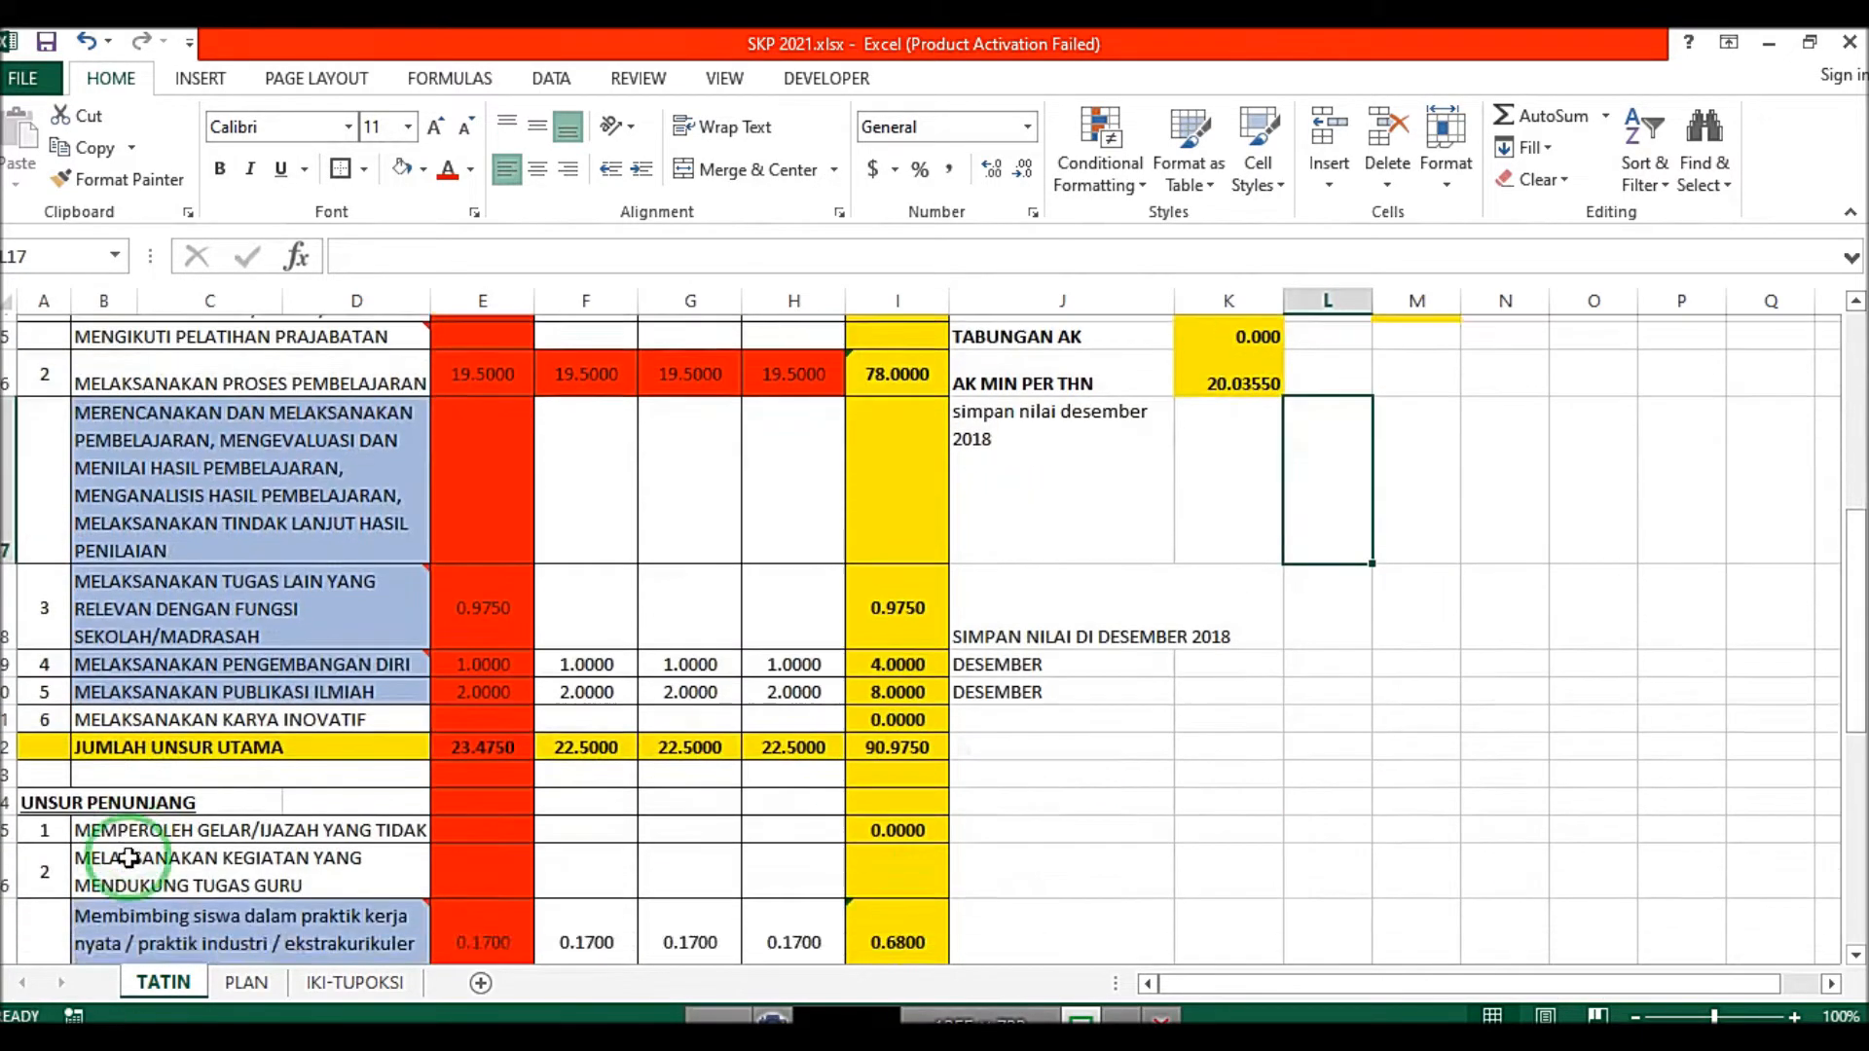
scroll(107, 454, up, 7)
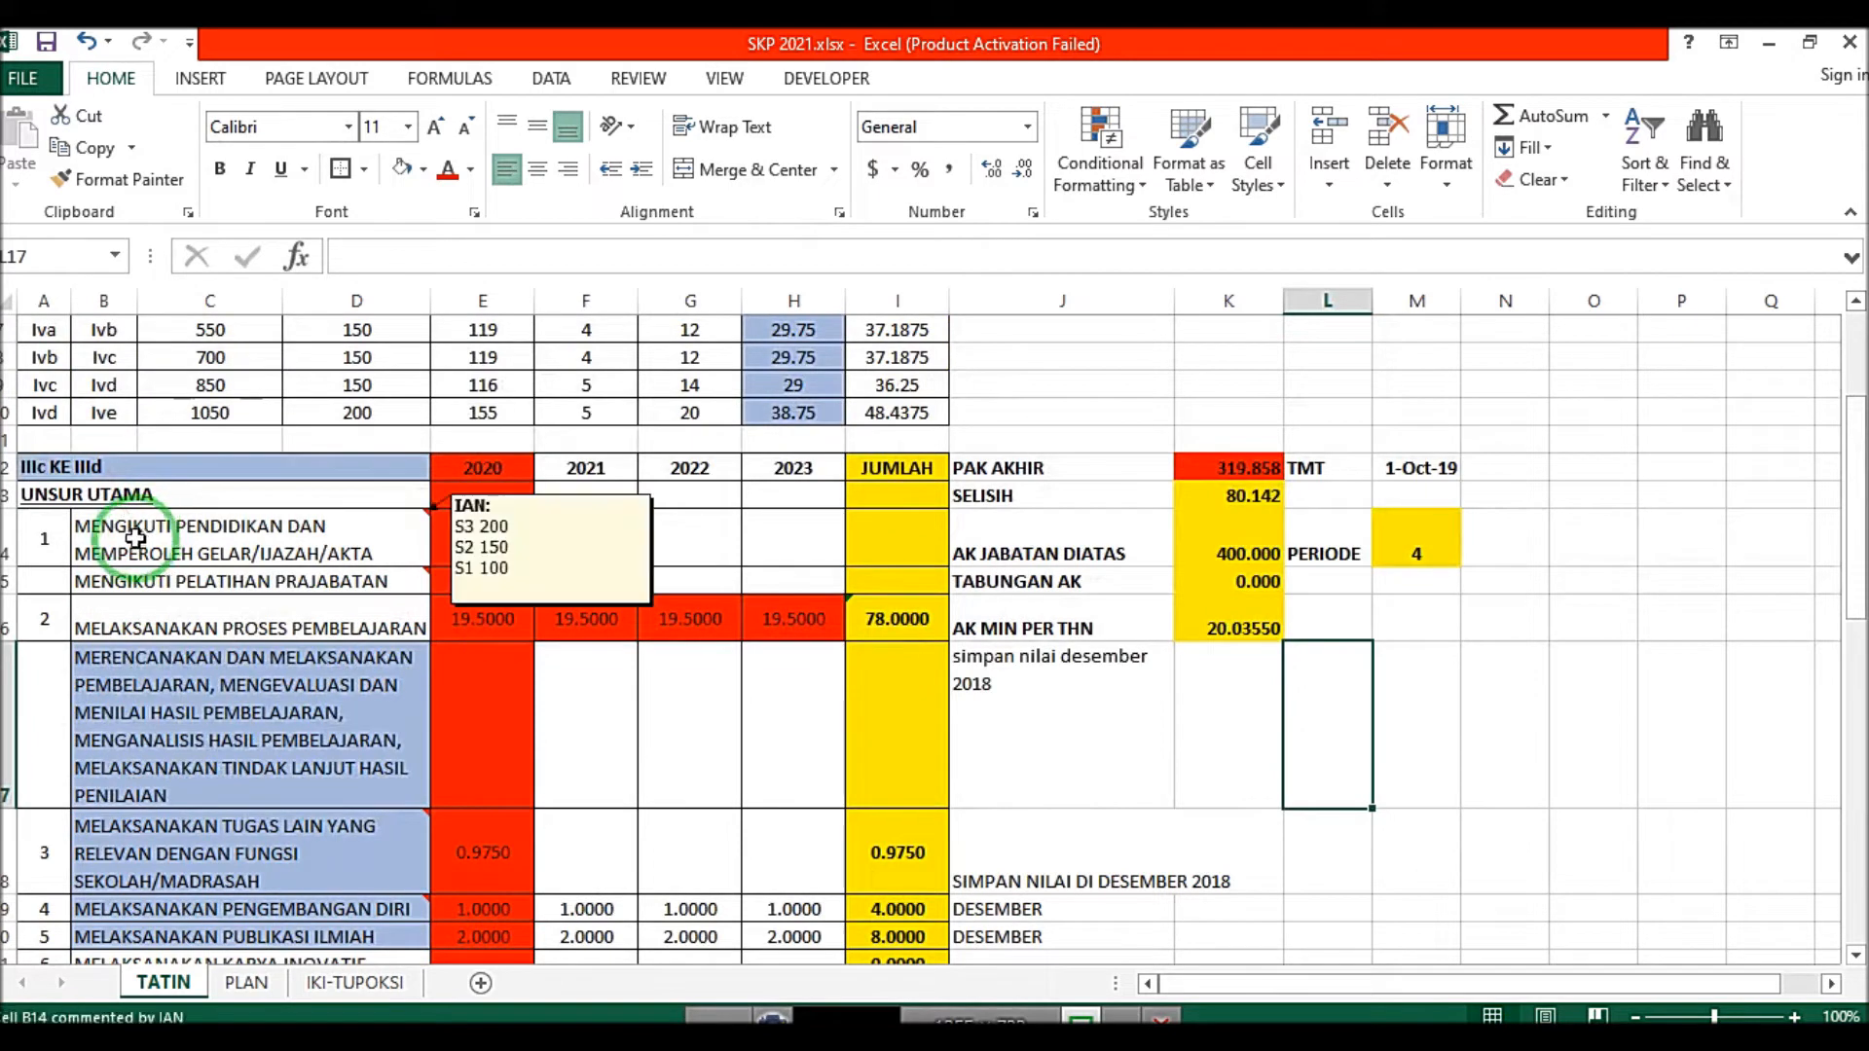
Step: Compare the MELAKSANAKAN PROSES PEMBELAJARAN credits for 2020 to 2023 with the IIId-to-Iva BAIK and AMAT BAIK values
click(267, 626)
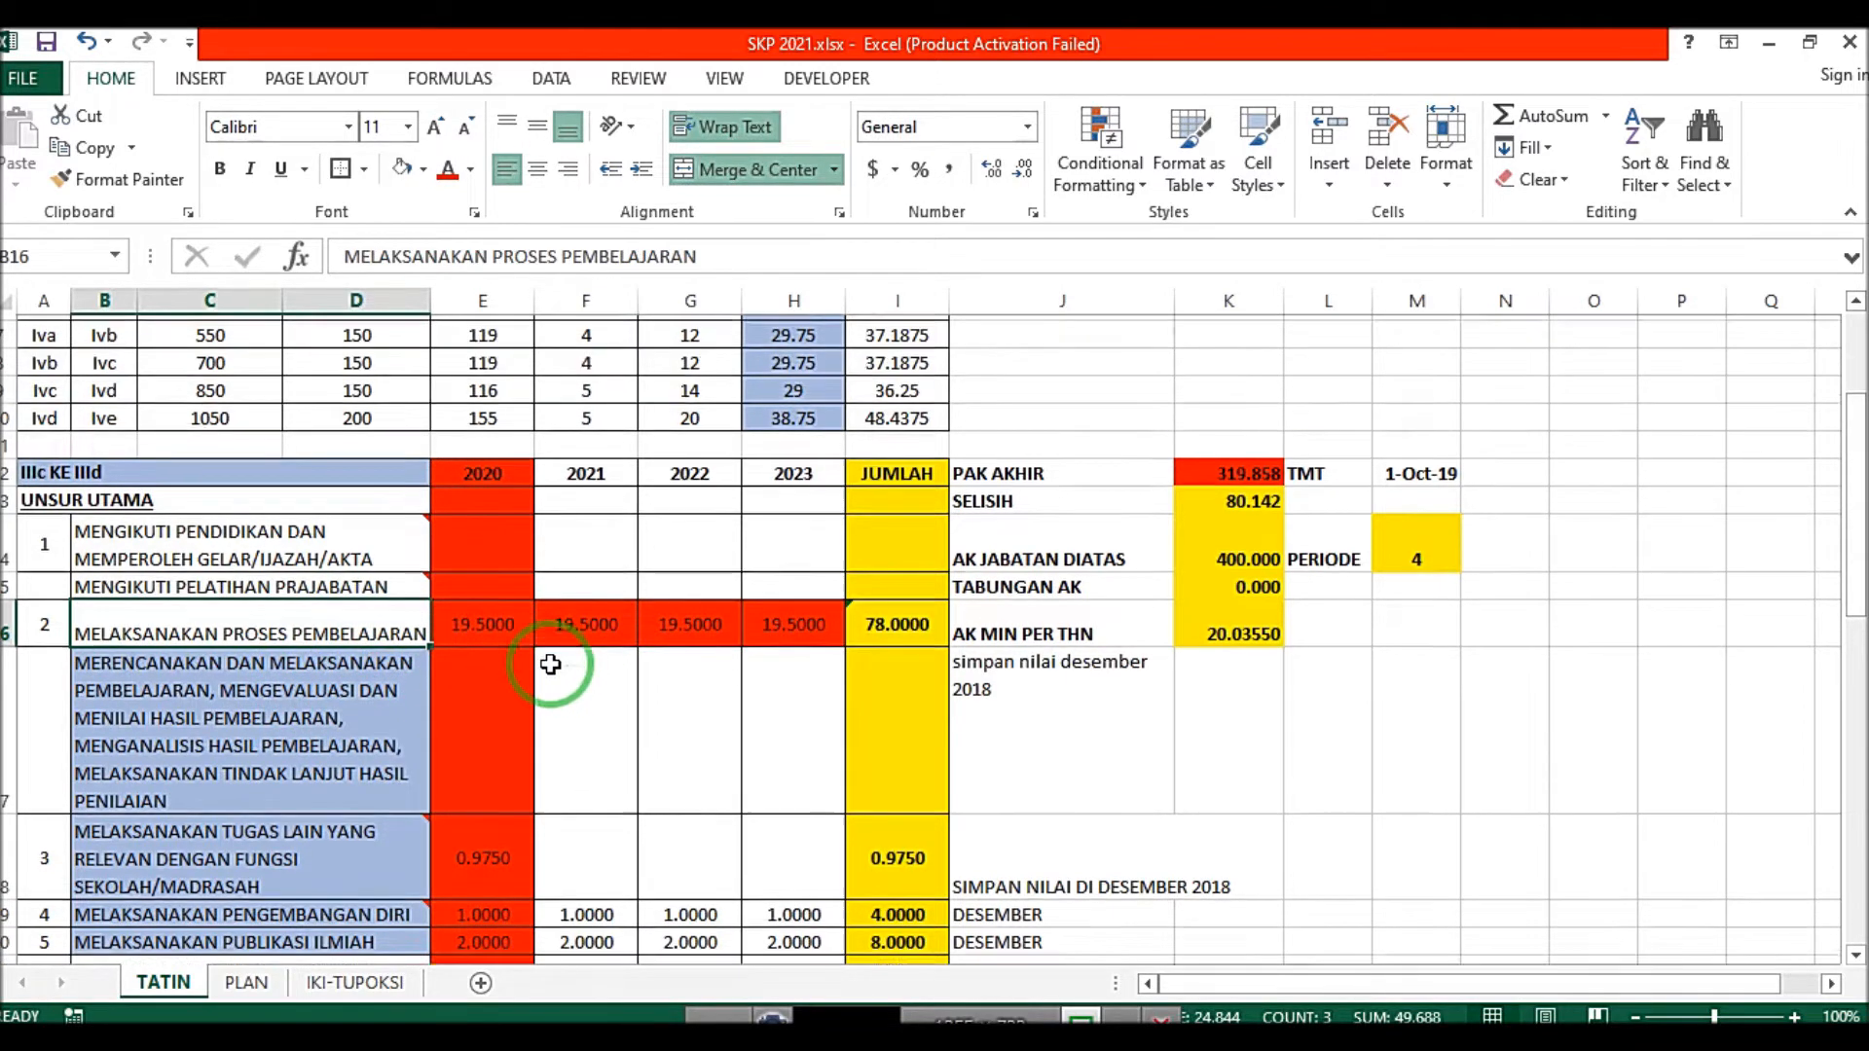
scroll(525, 701, up, 1)
click(496, 708)
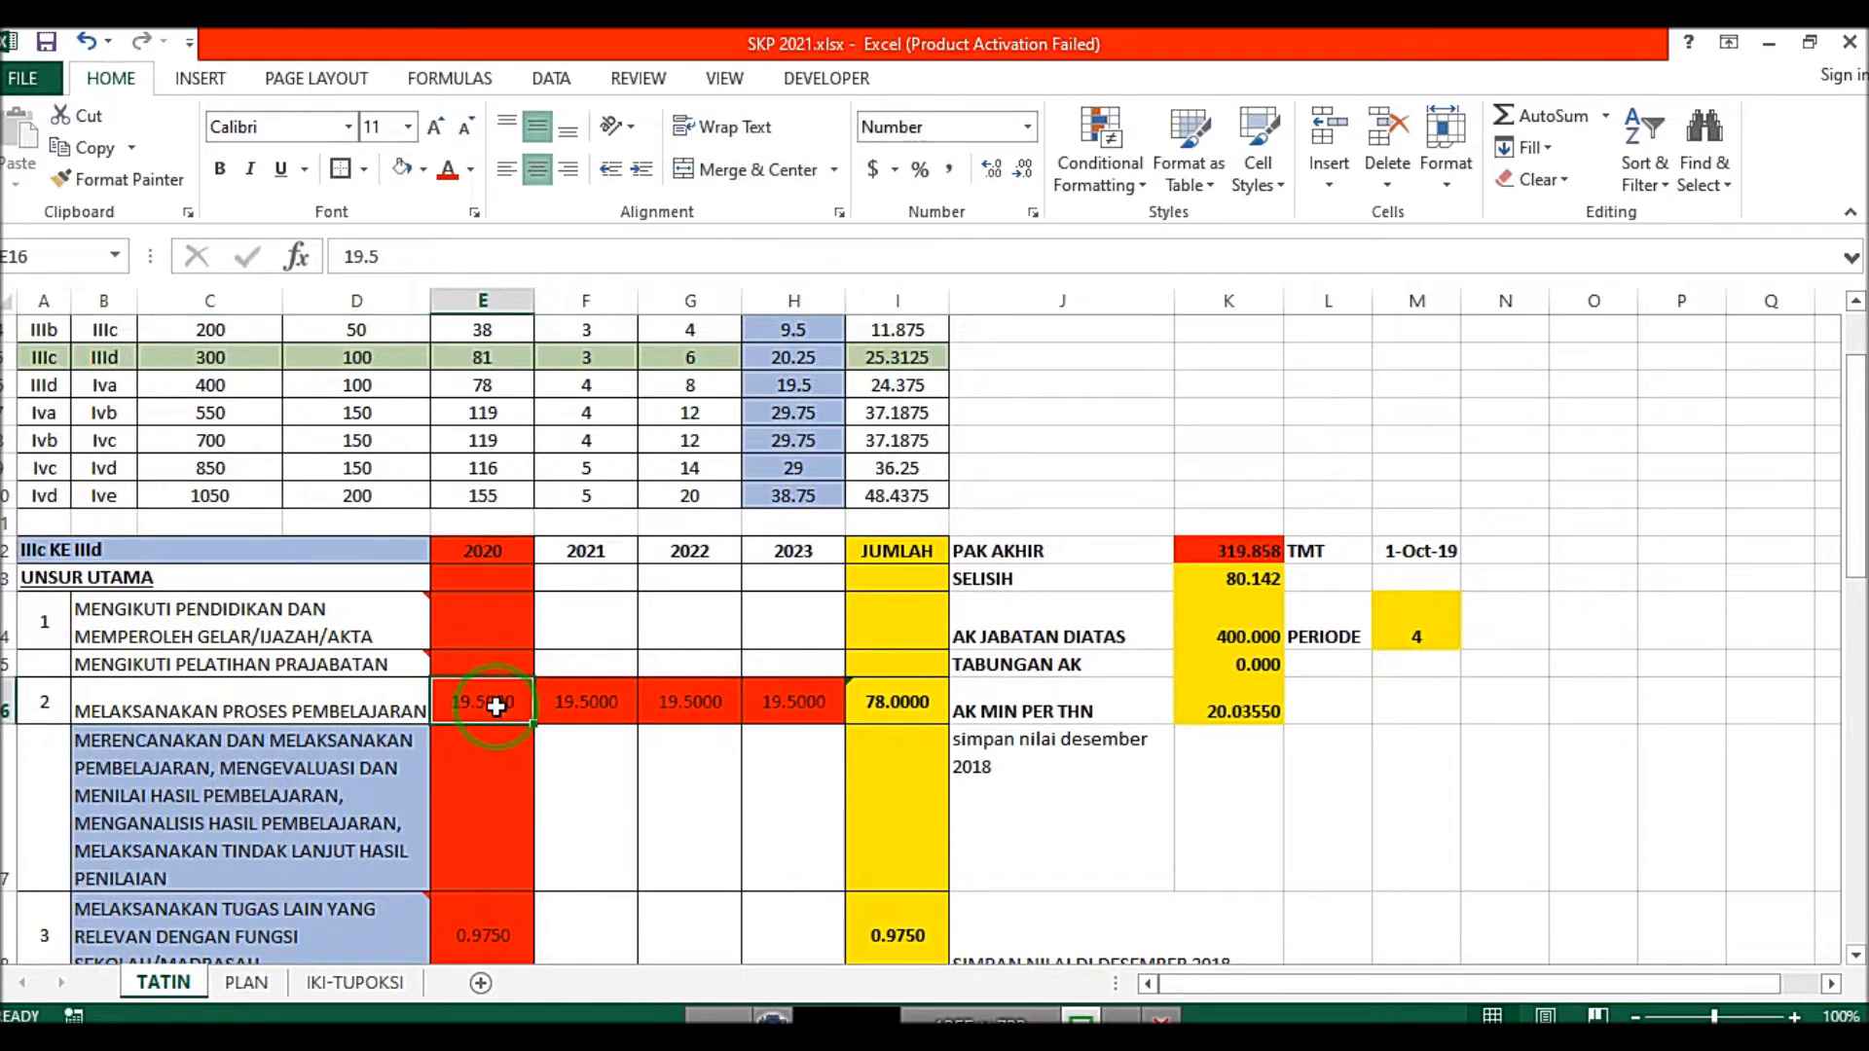
scroll(496, 708, up, 1)
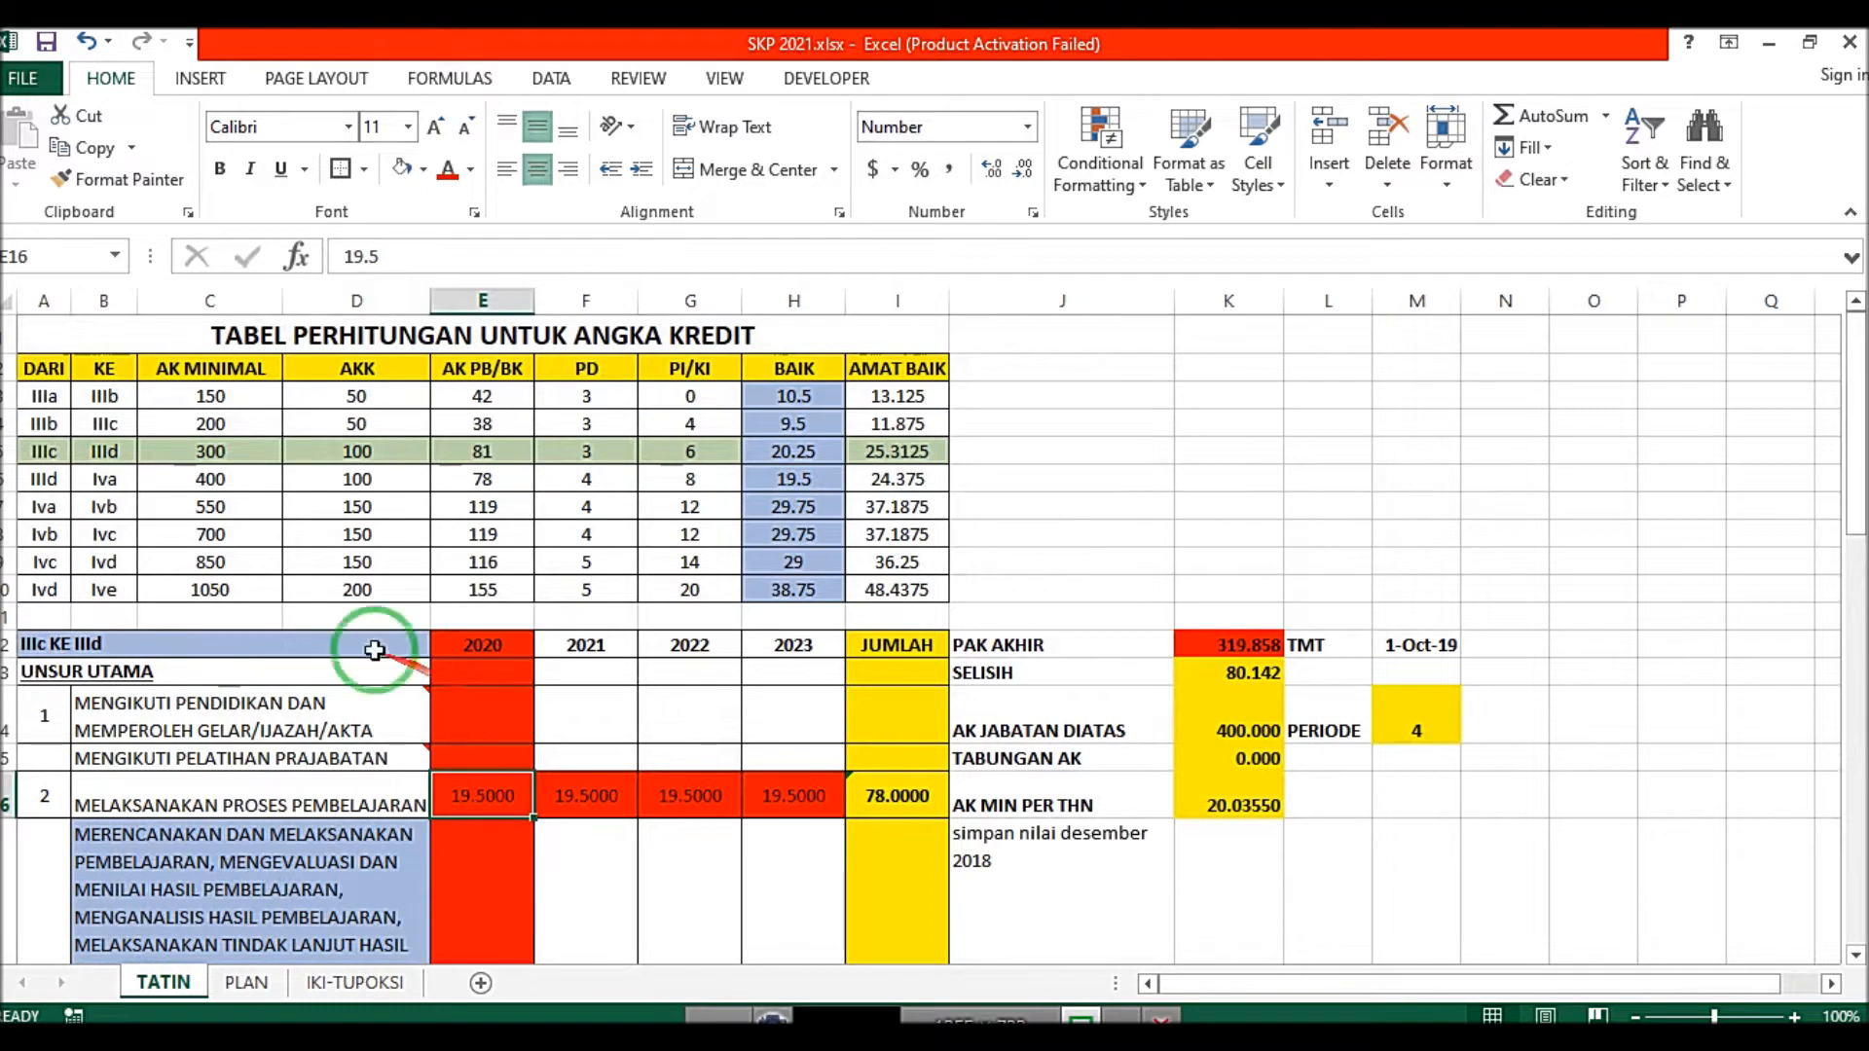
click(42, 478)
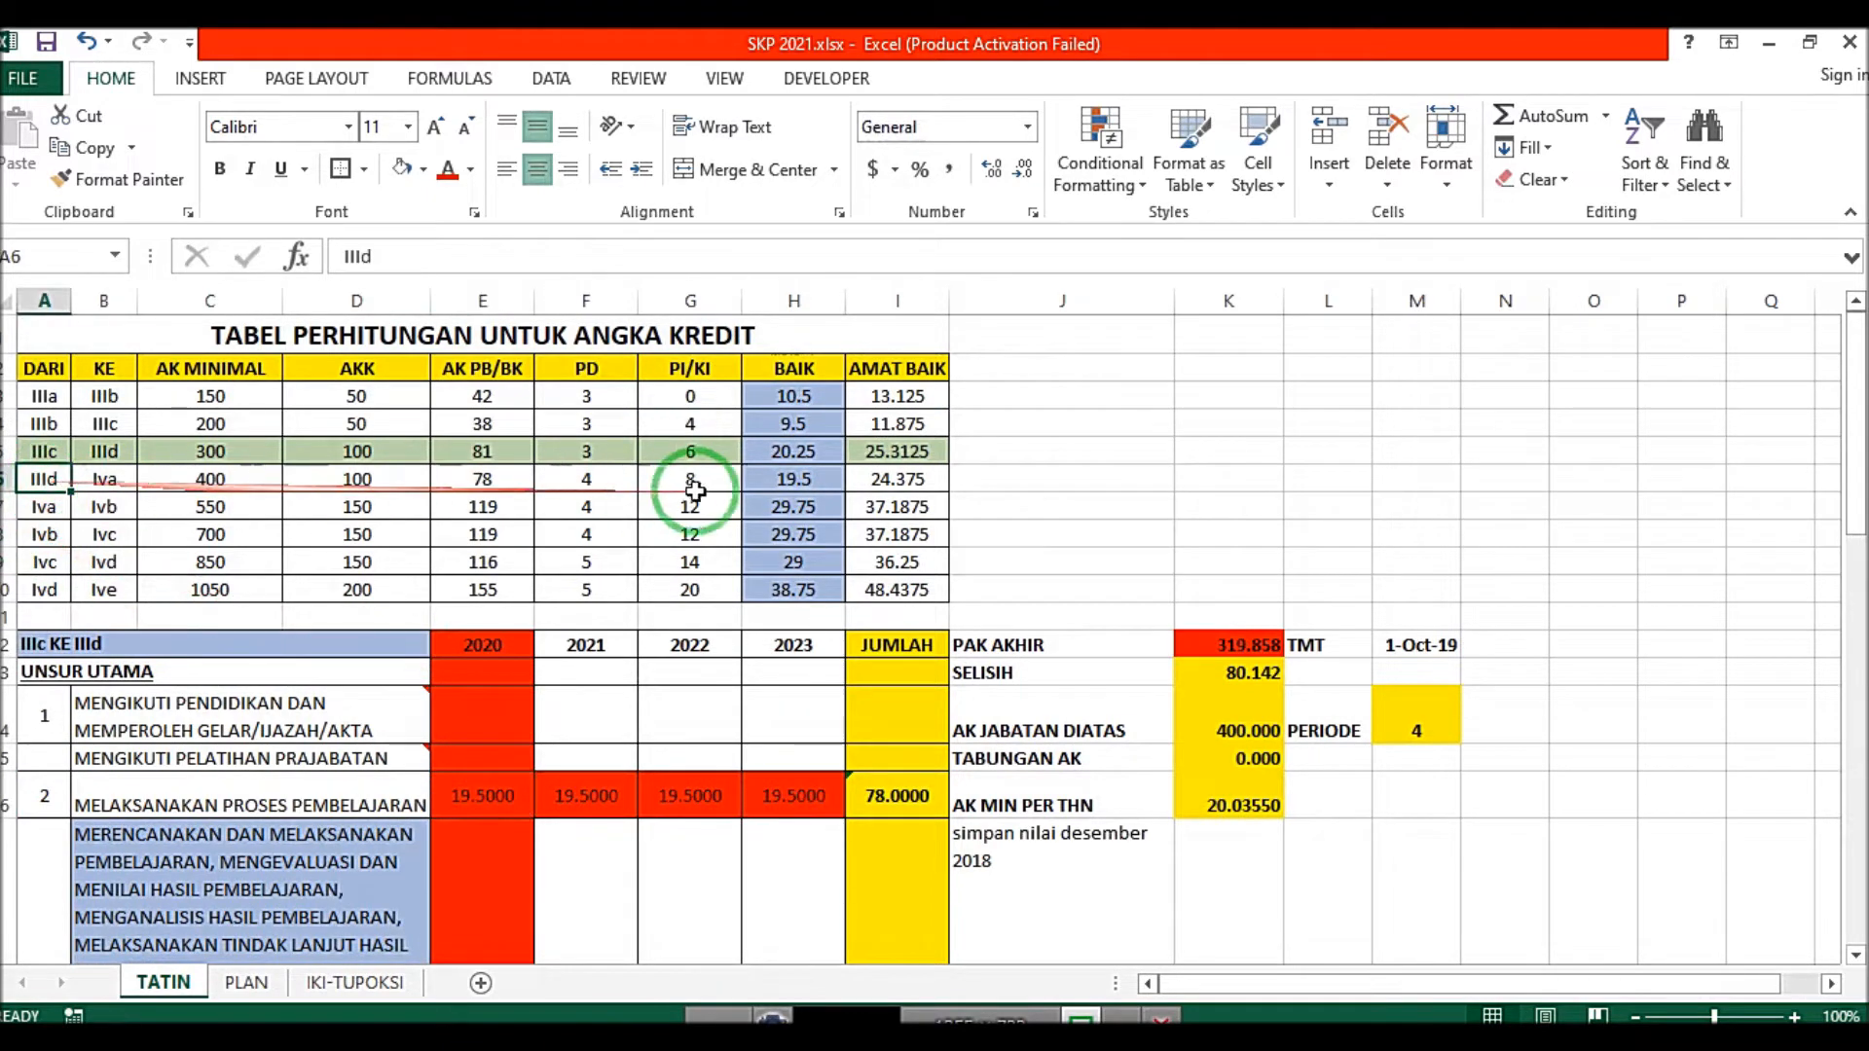
click(806, 484)
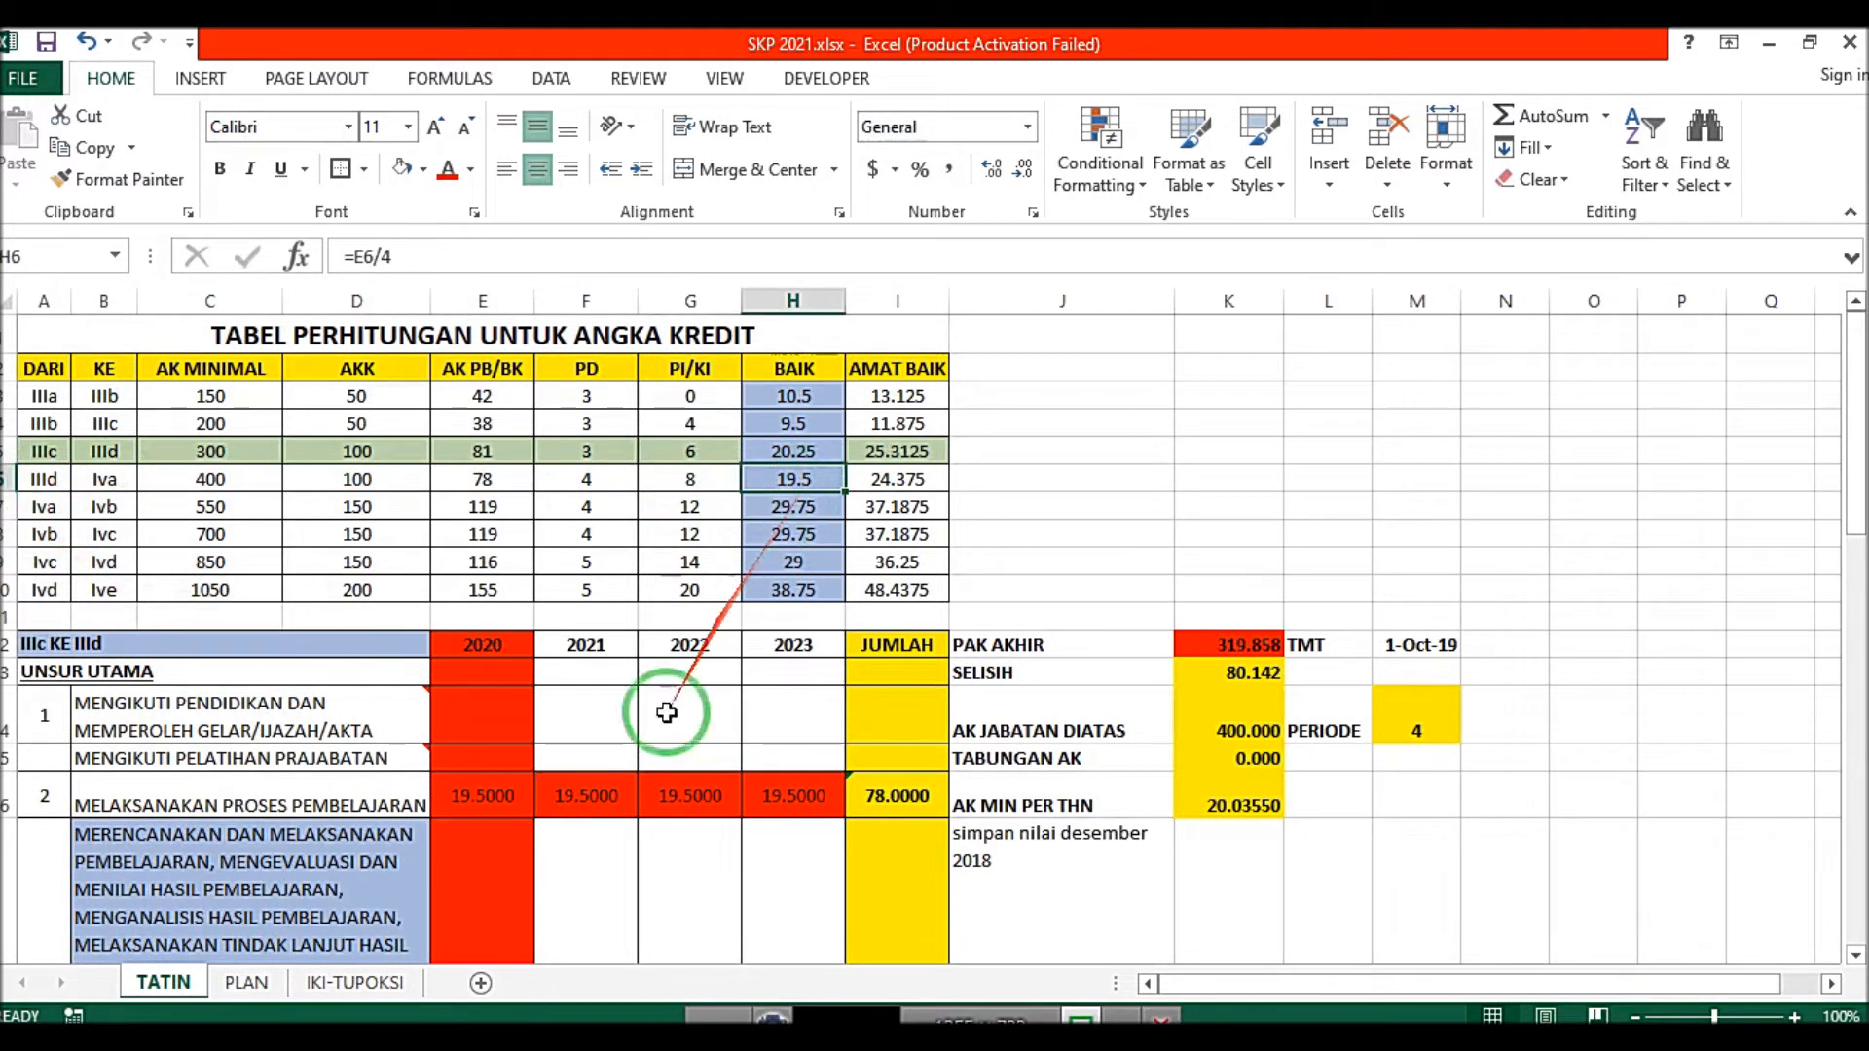
click(892, 484)
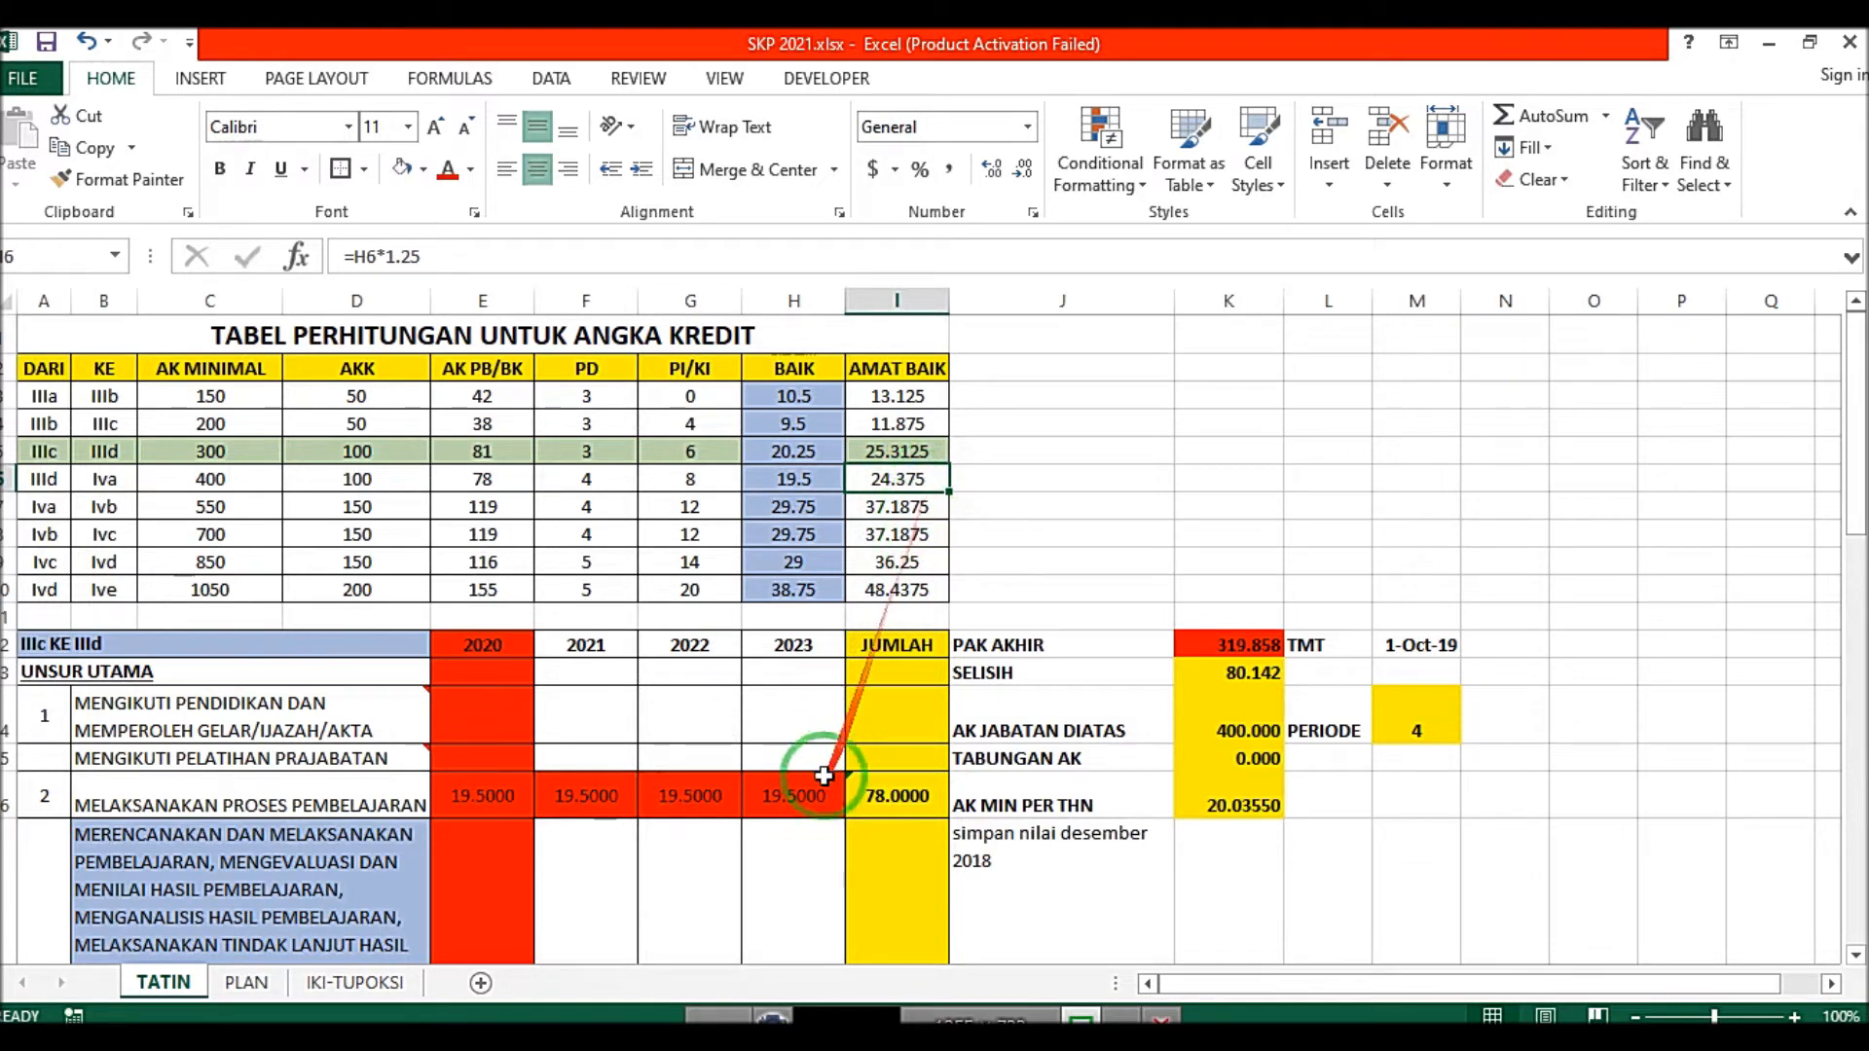
click(610, 795)
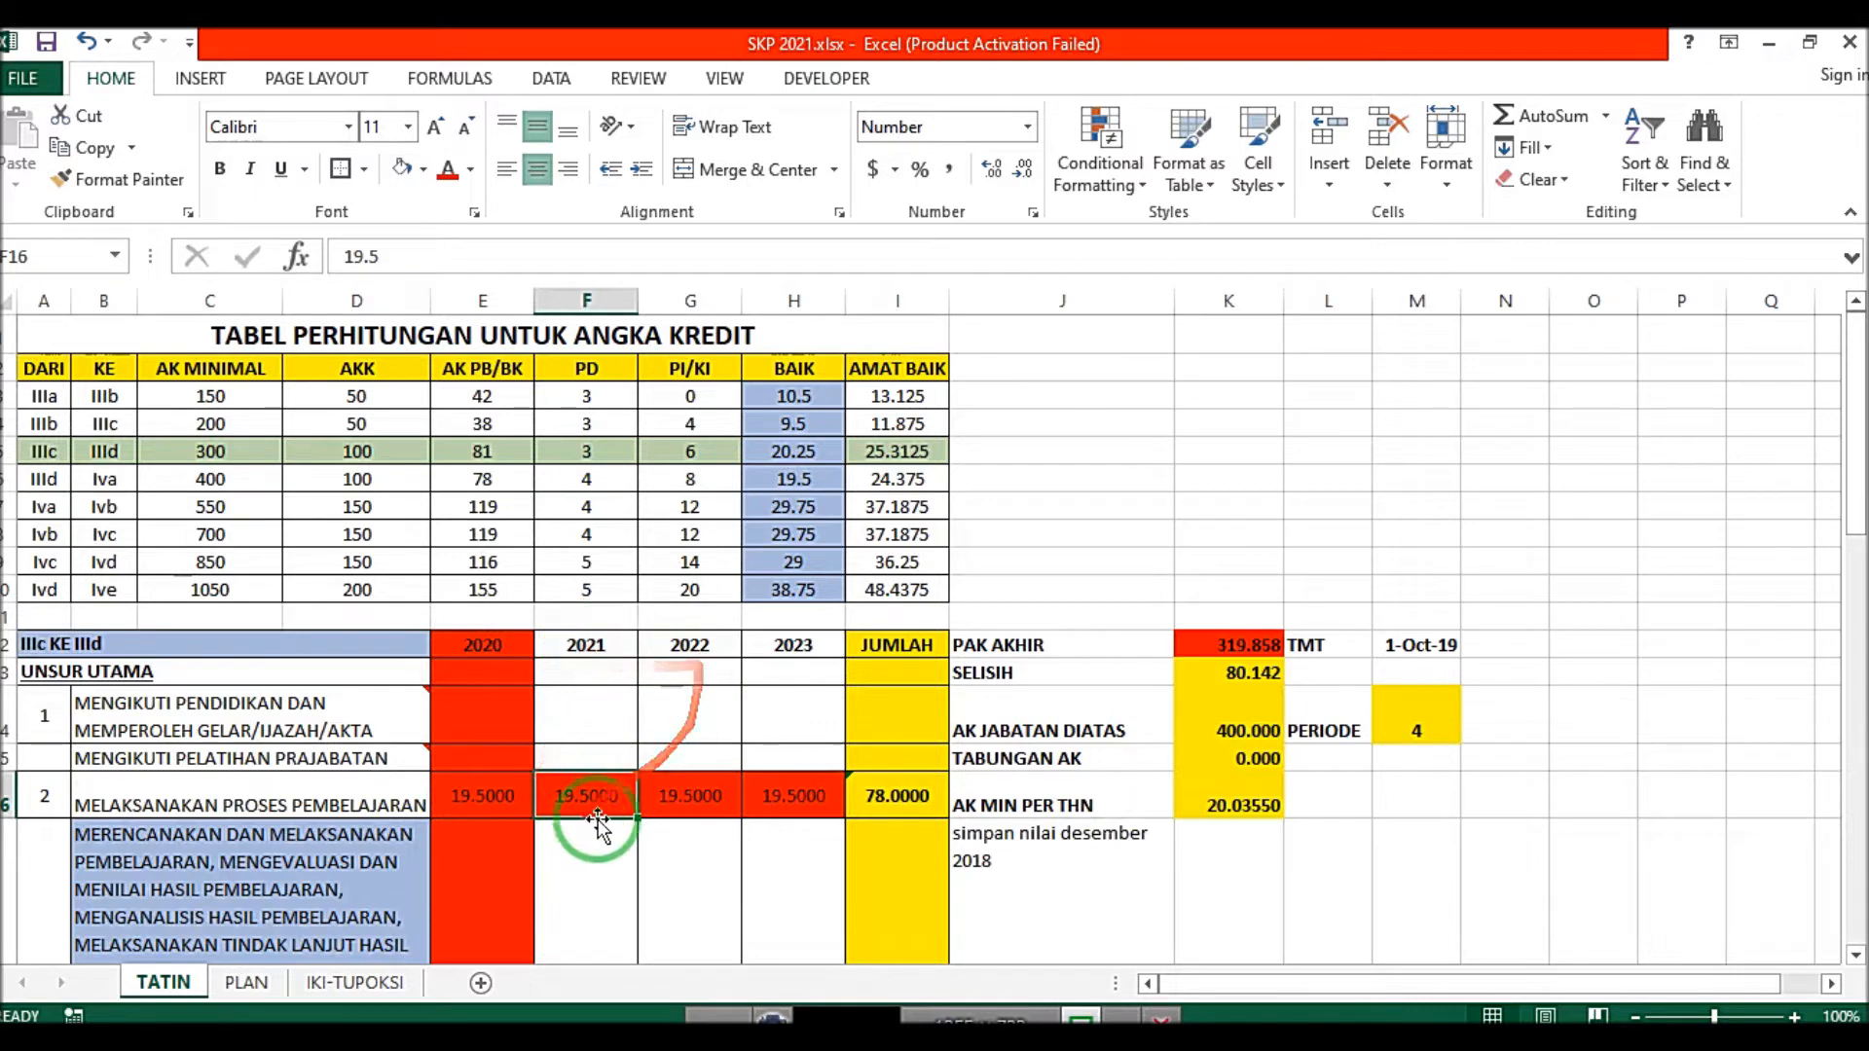
click(823, 799)
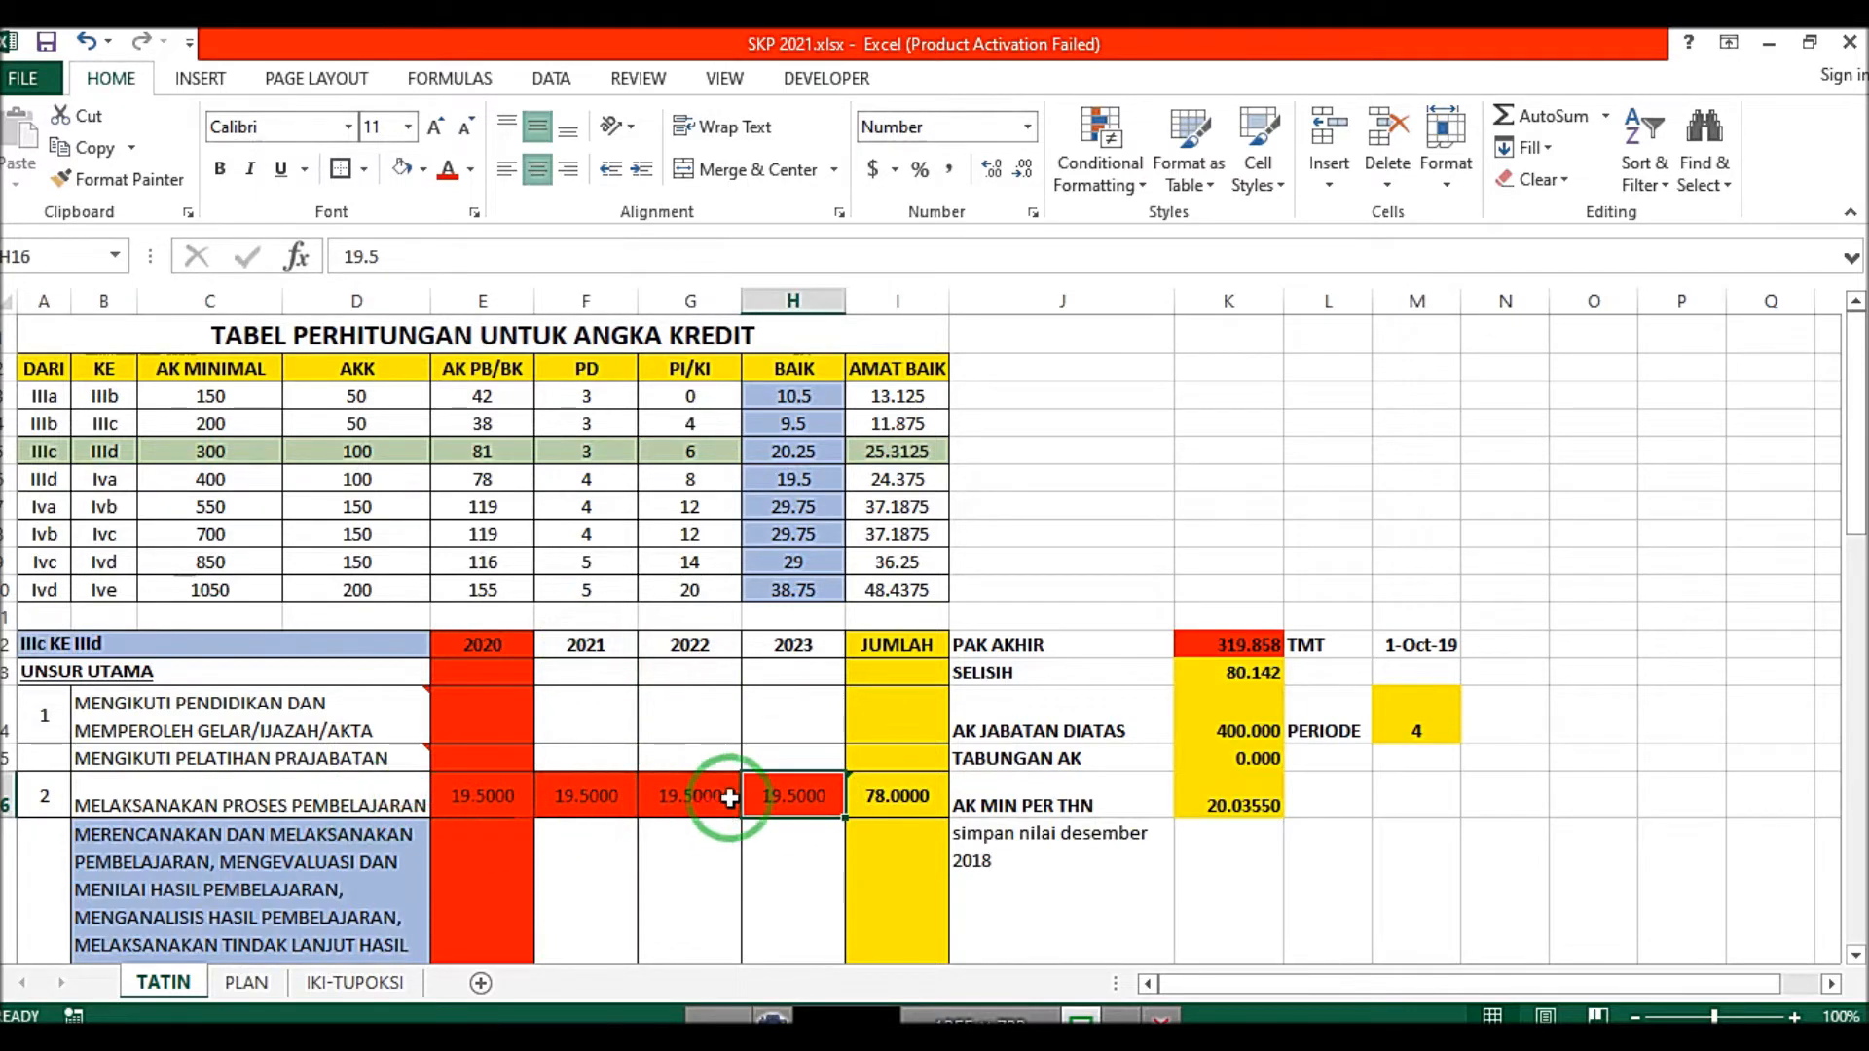
scroll(729, 797, down, 1)
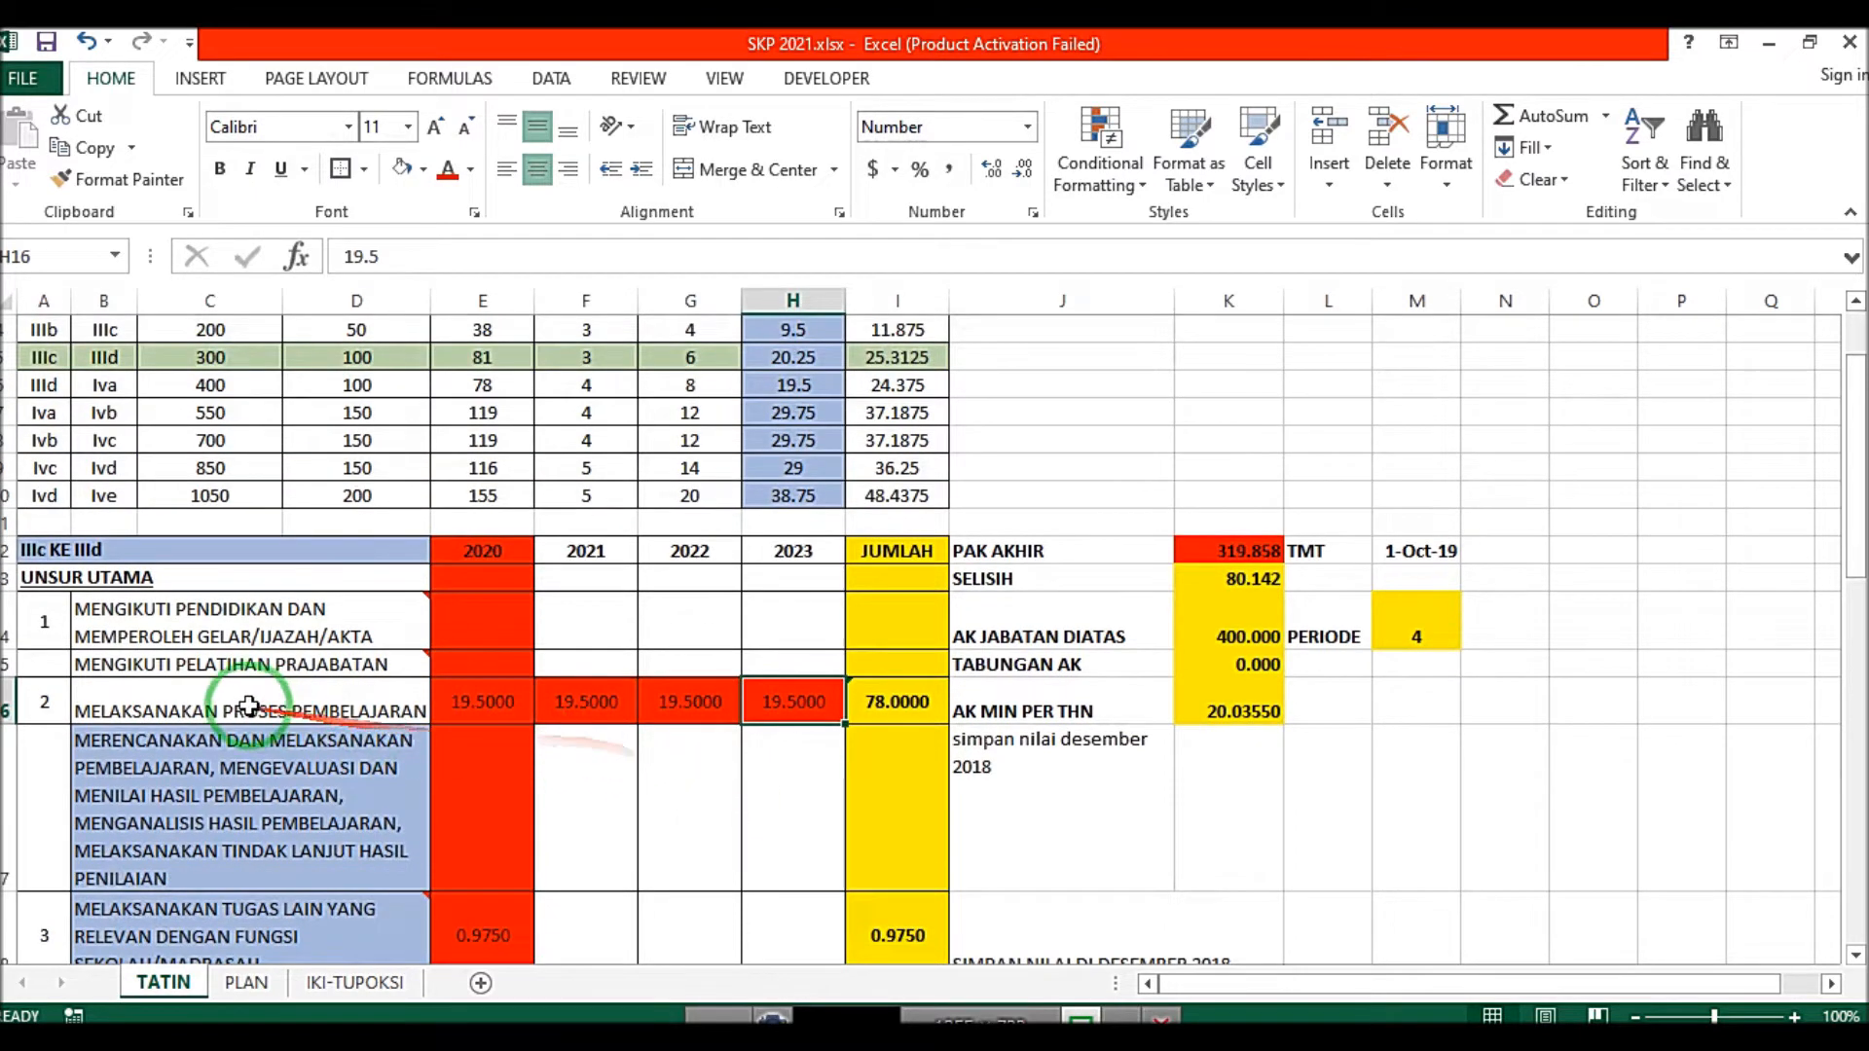
scroll(410, 698, down, 1)
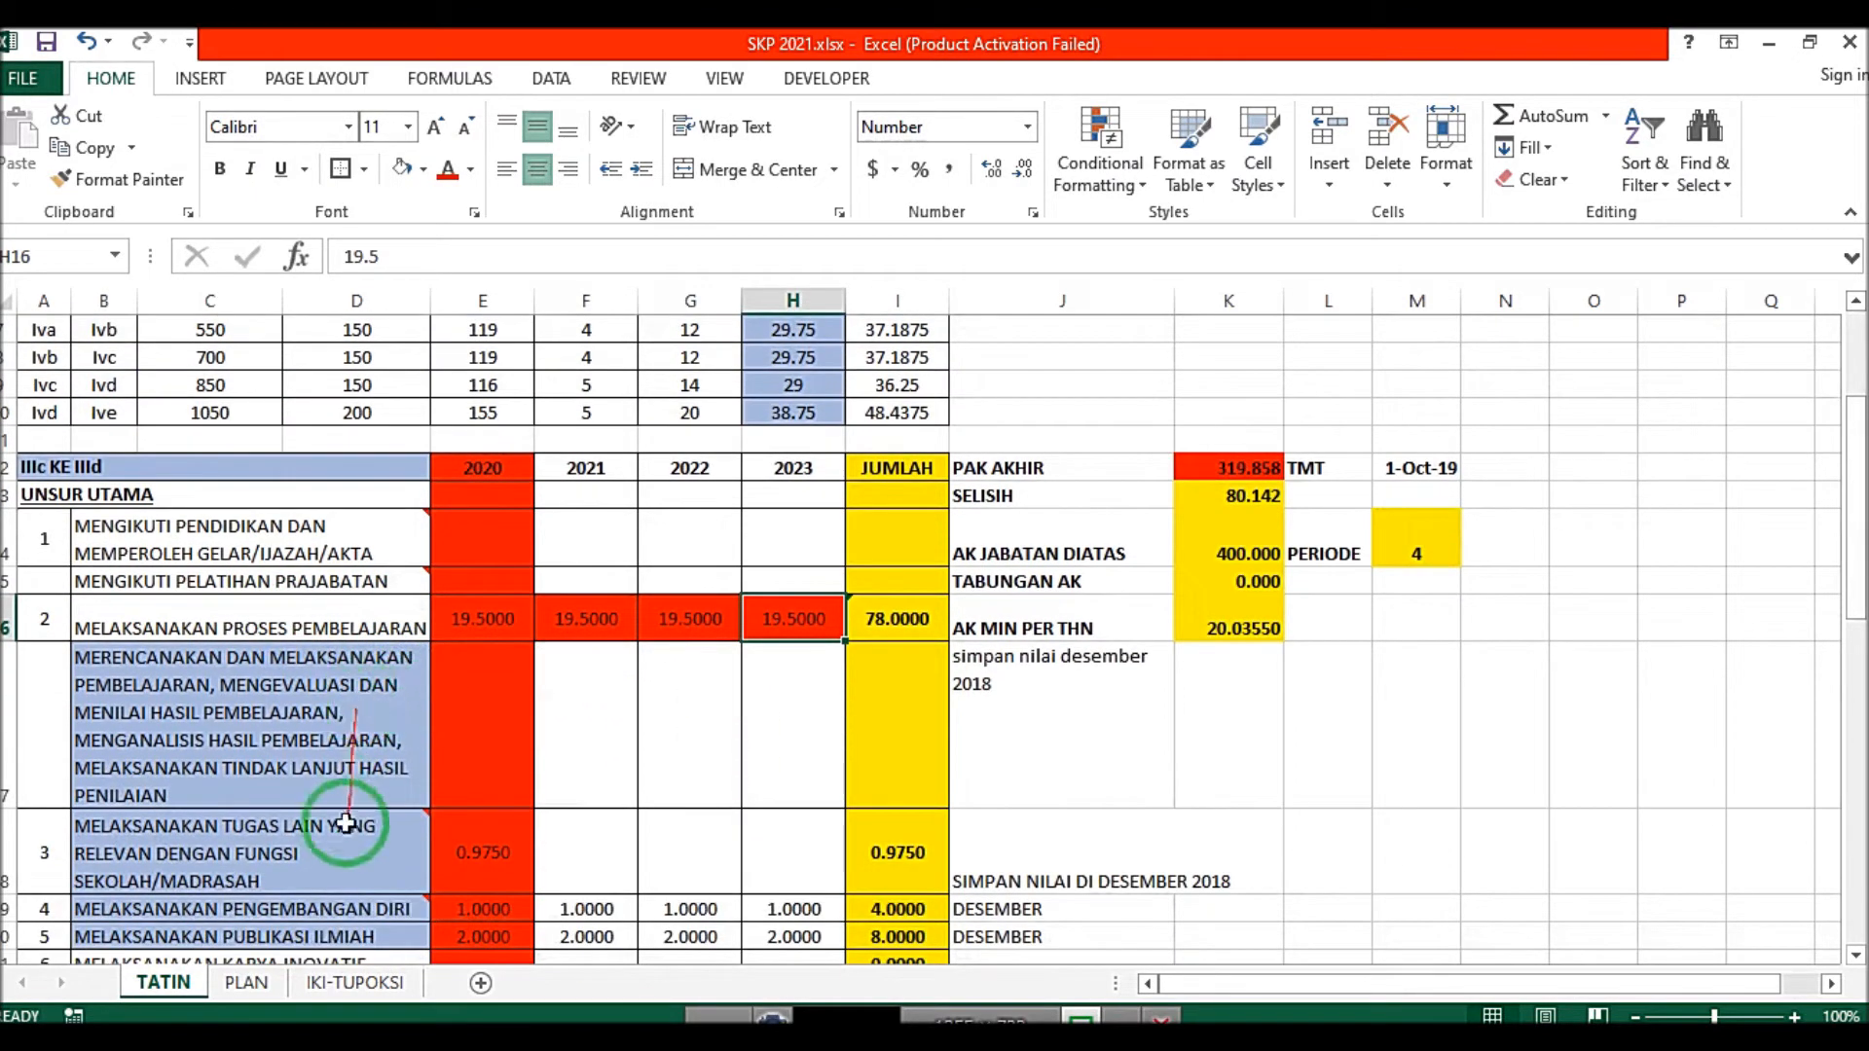
Step: Examine how the 2020 credit for MELAKSANAKAN TUGAS LAIN YANG RELEVAN derives from the MELAKSANAKAN PROSES PEMBELAJARAN credit
click(343, 856)
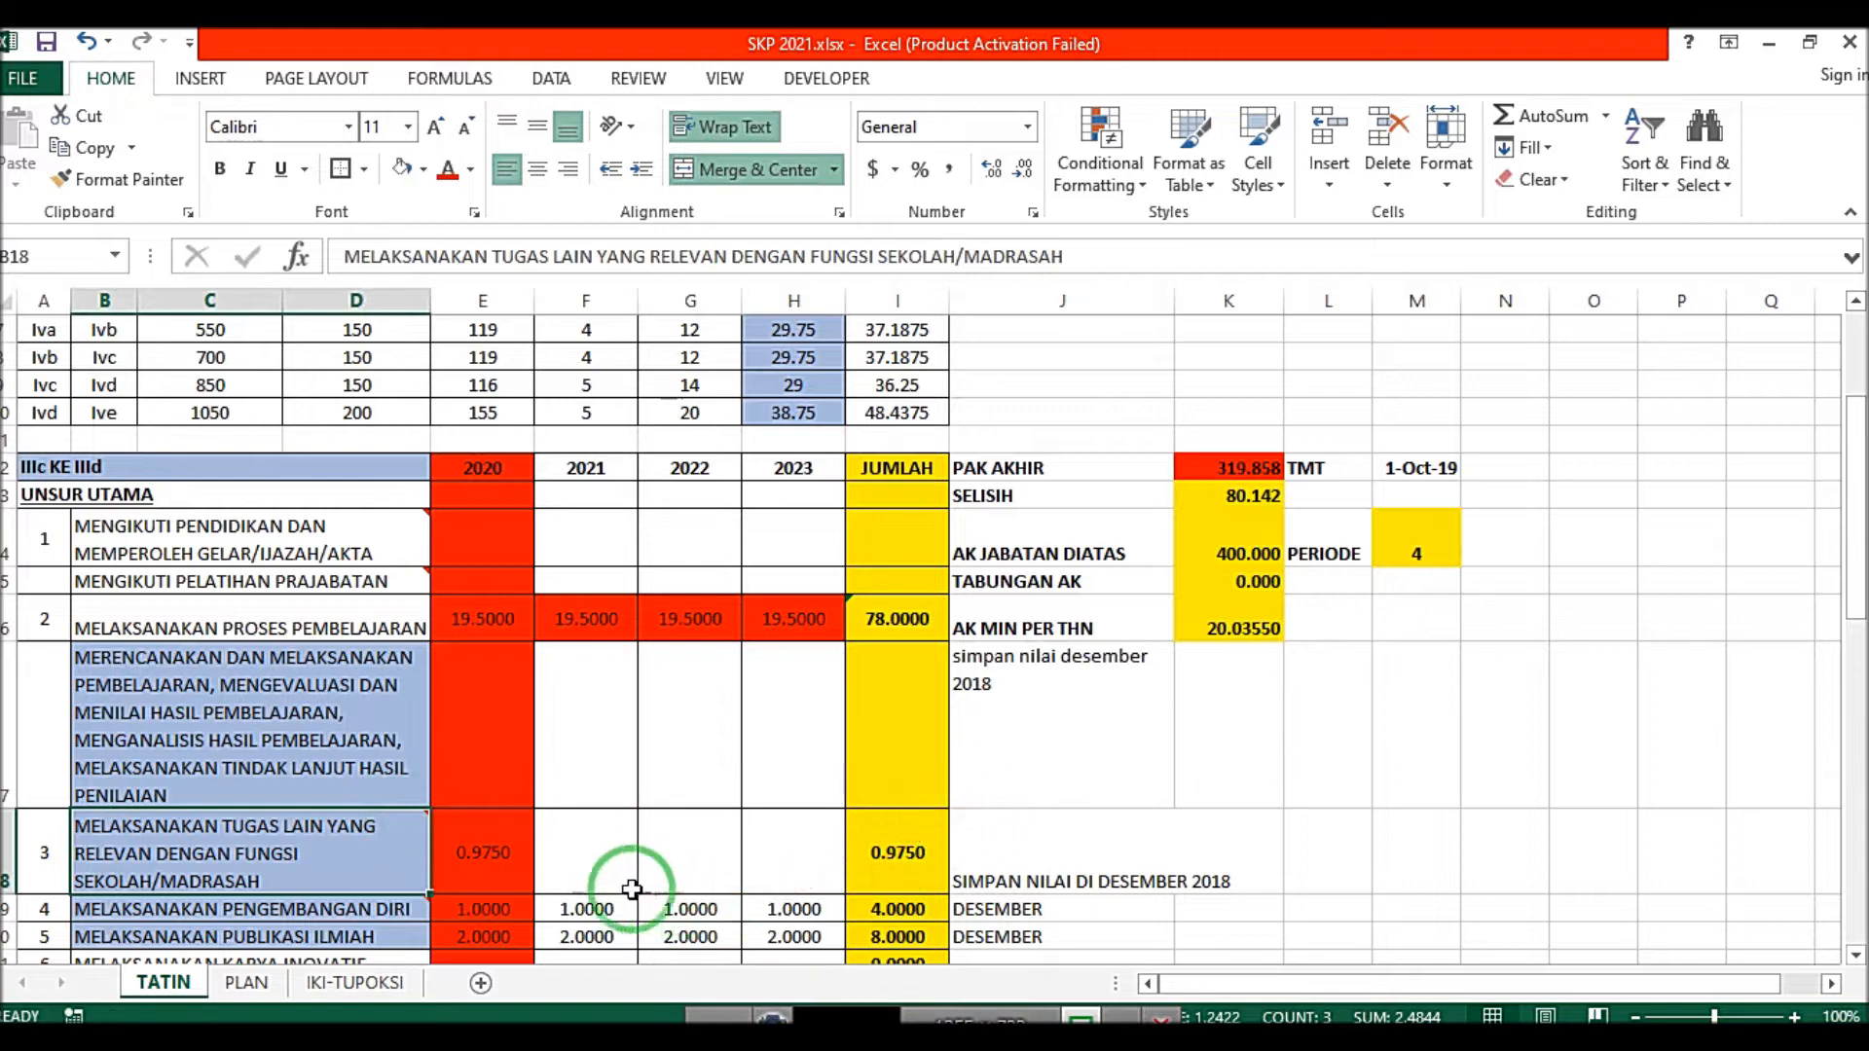
click(496, 858)
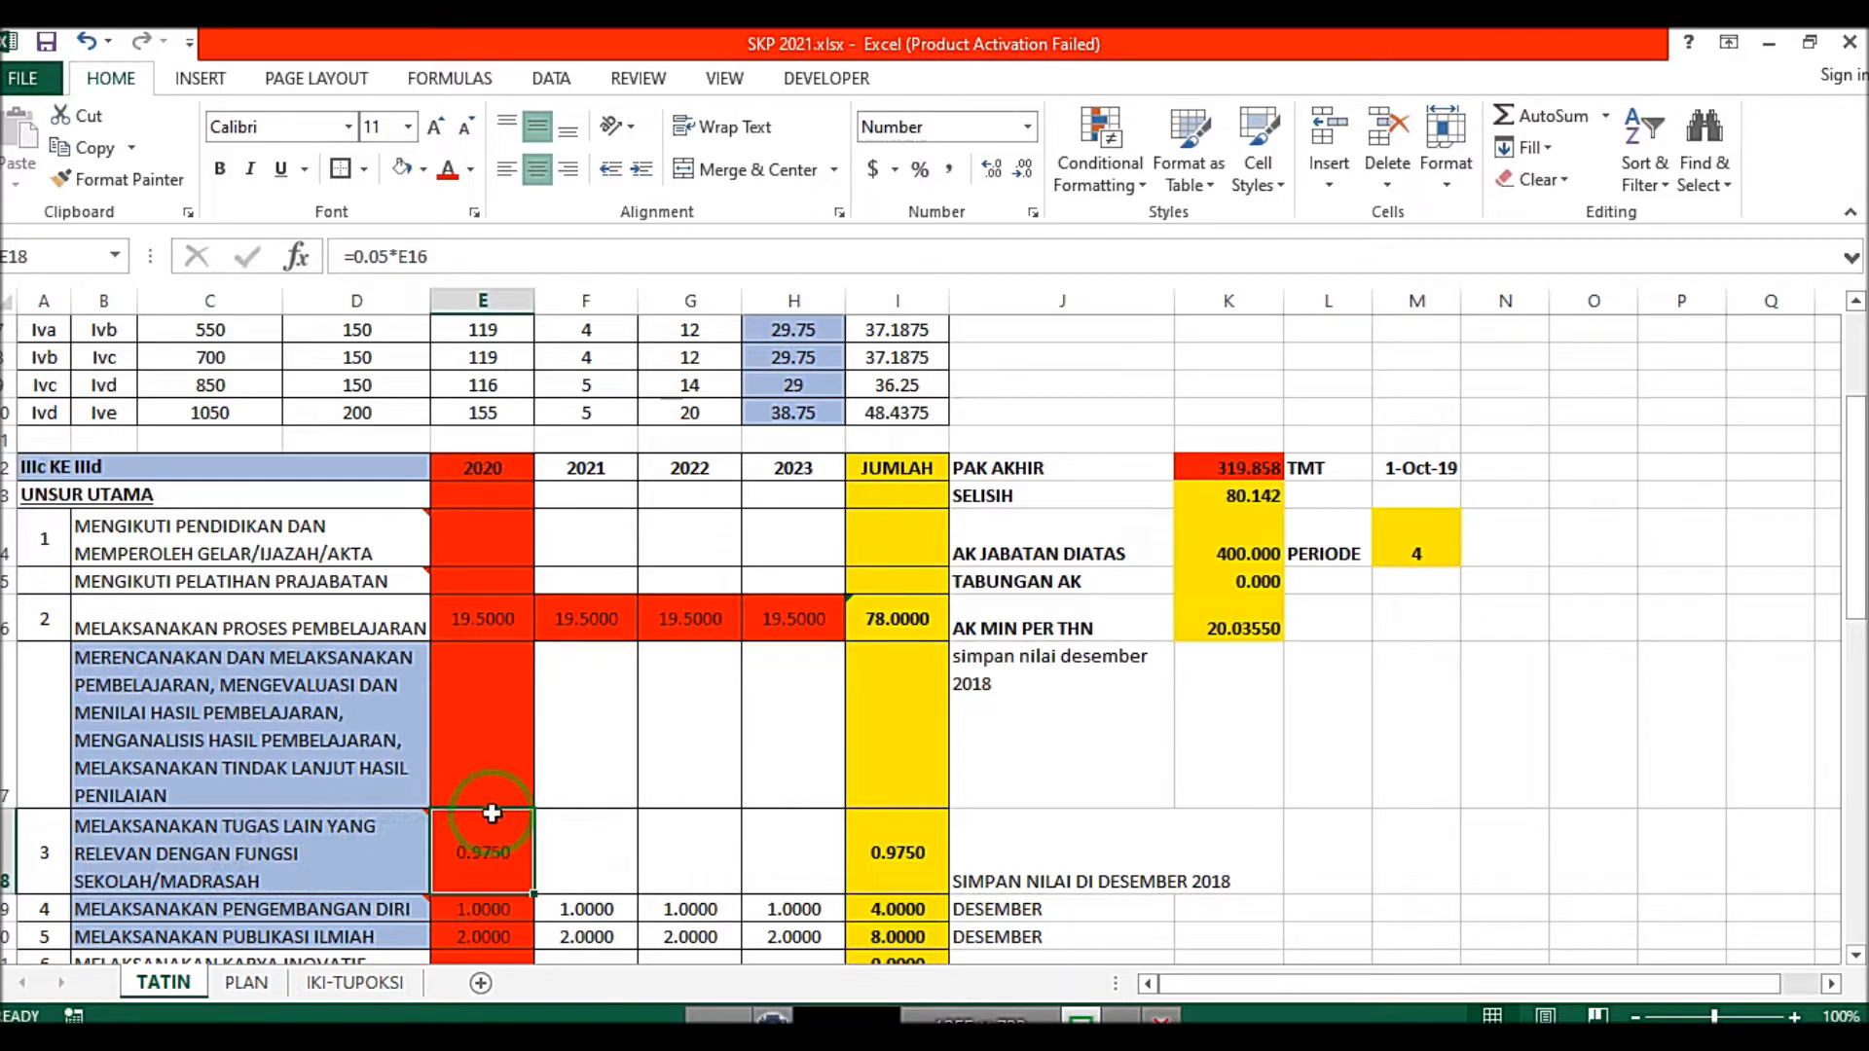
click(493, 629)
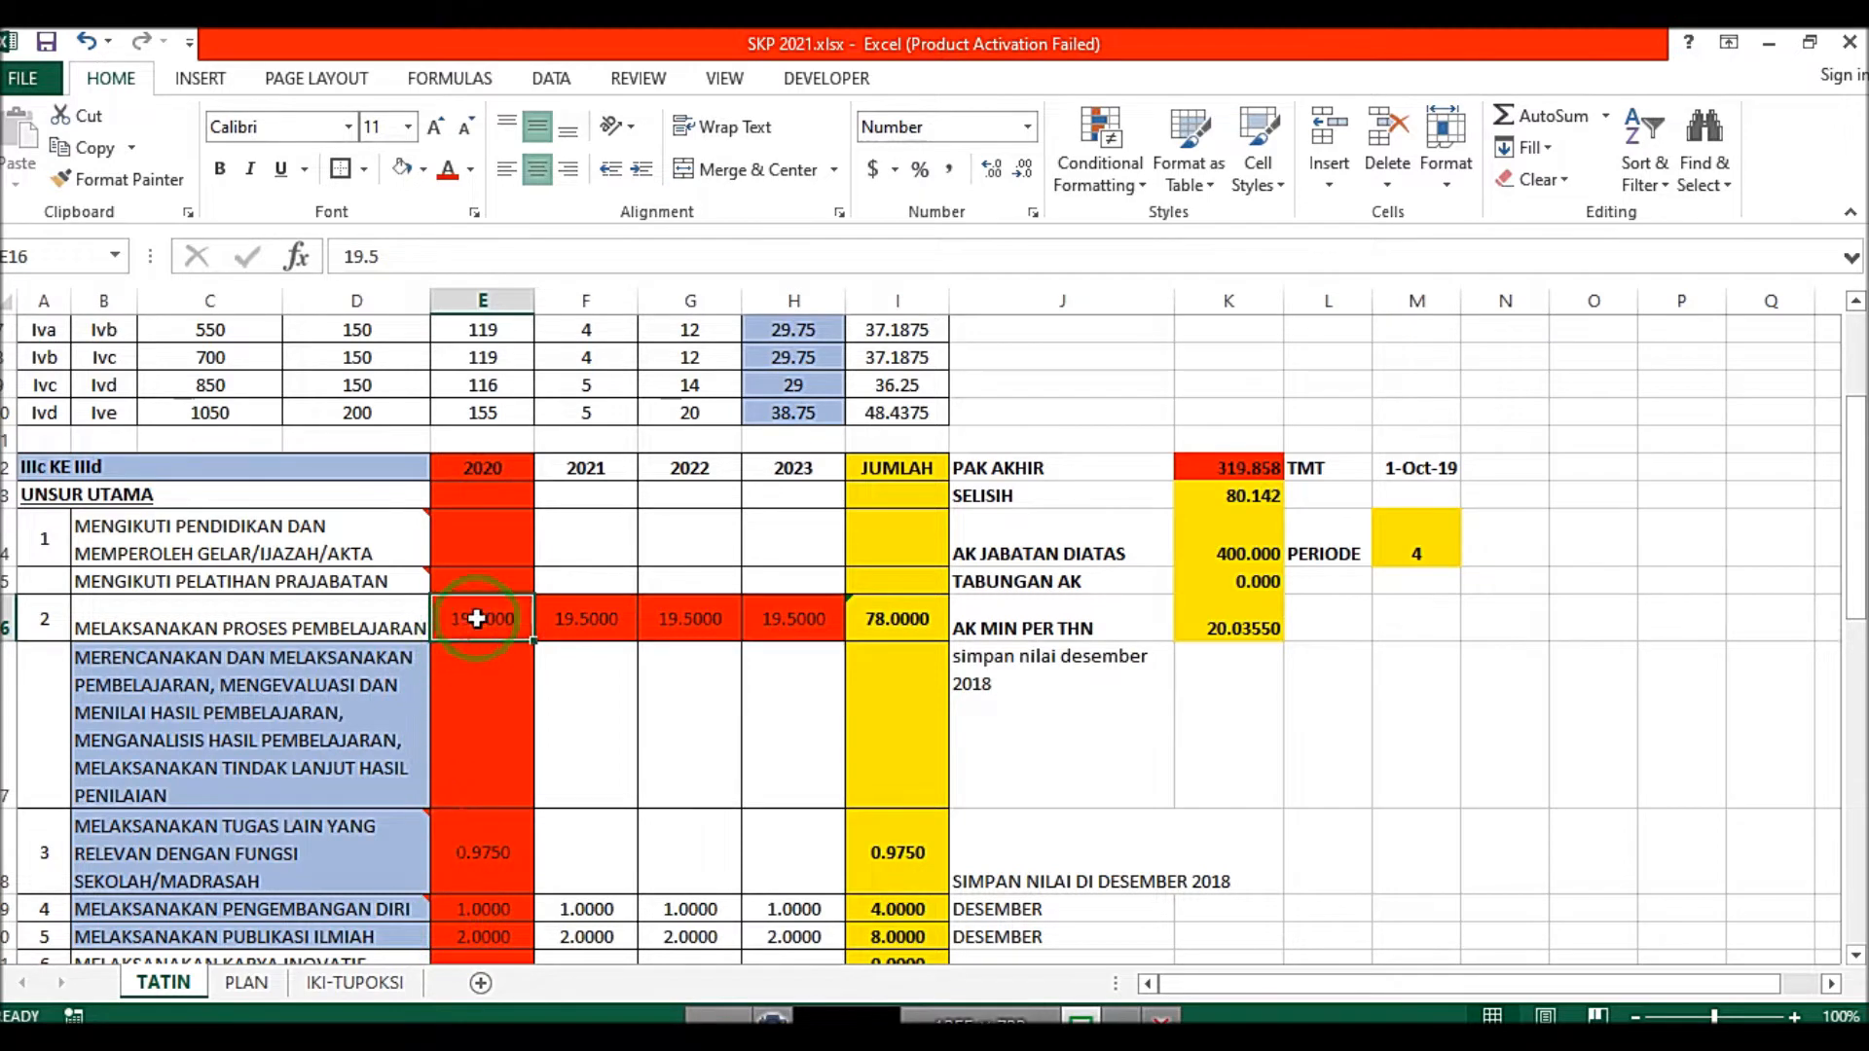
scroll(476, 619, up, 1)
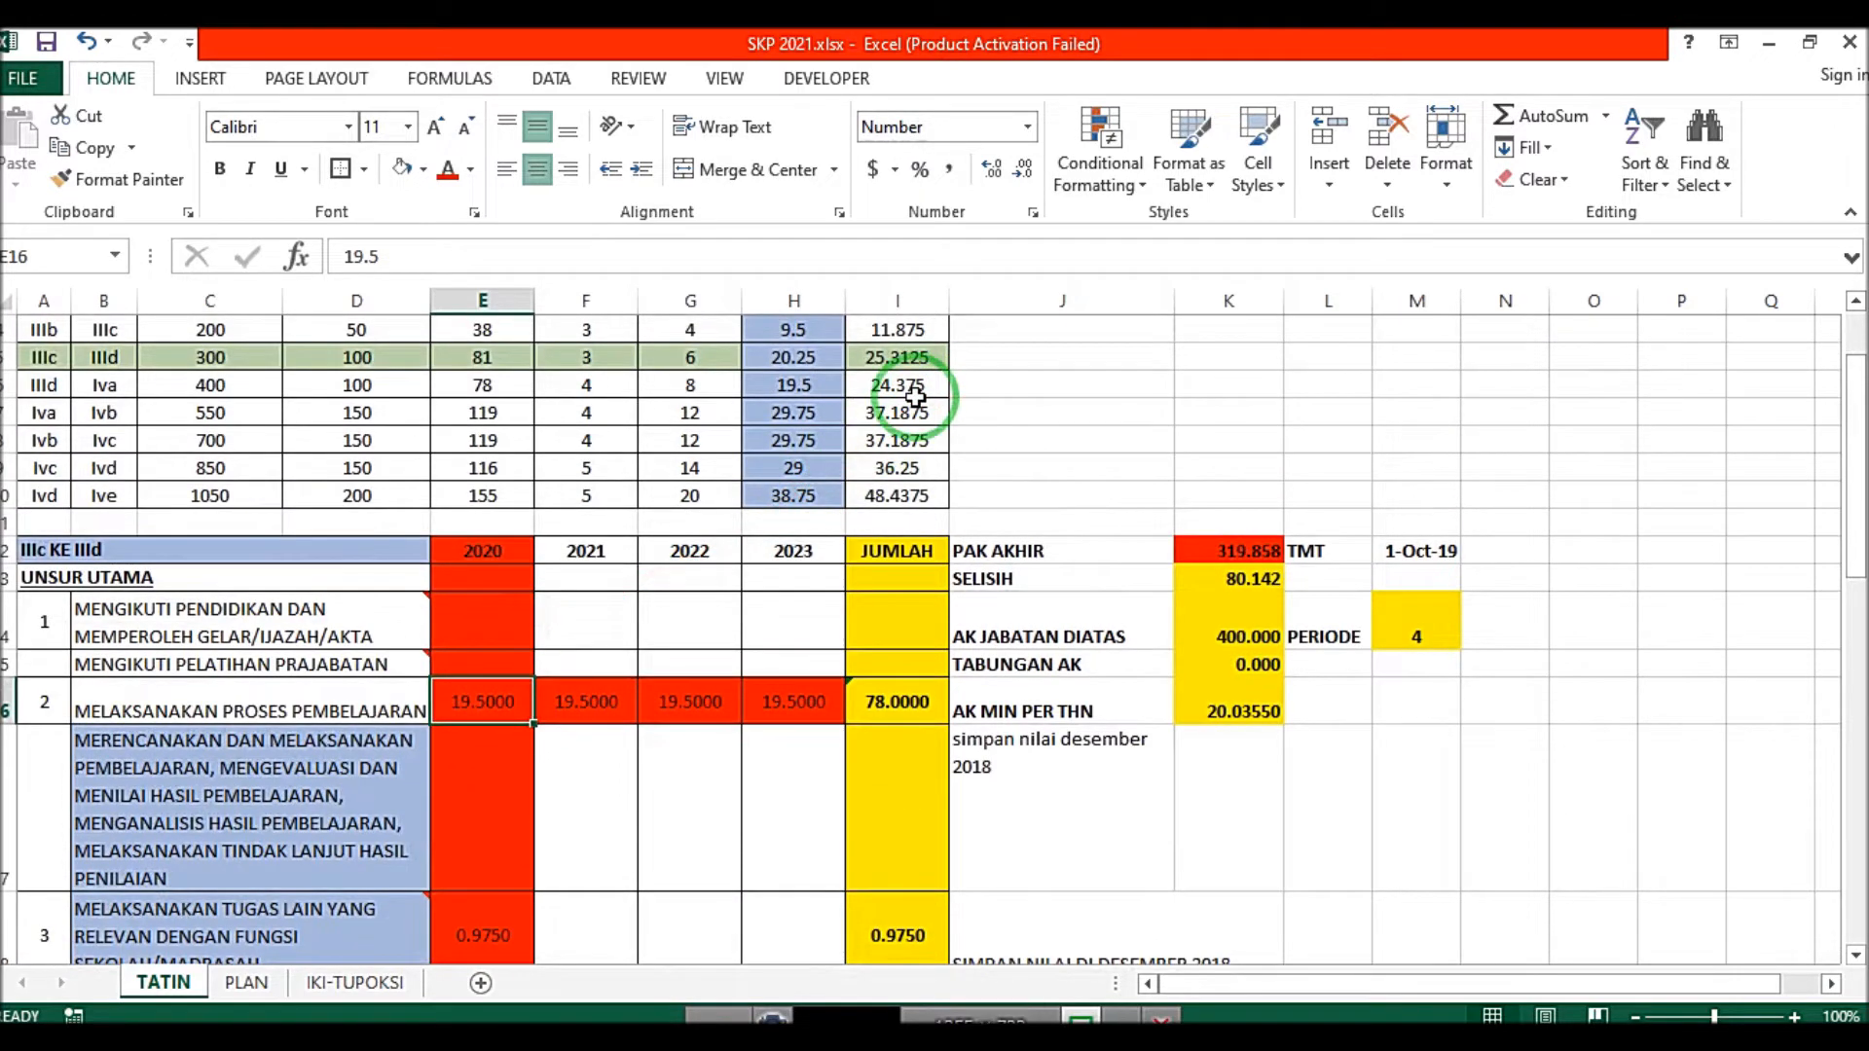
scroll(500, 779, down, 1)
click(471, 856)
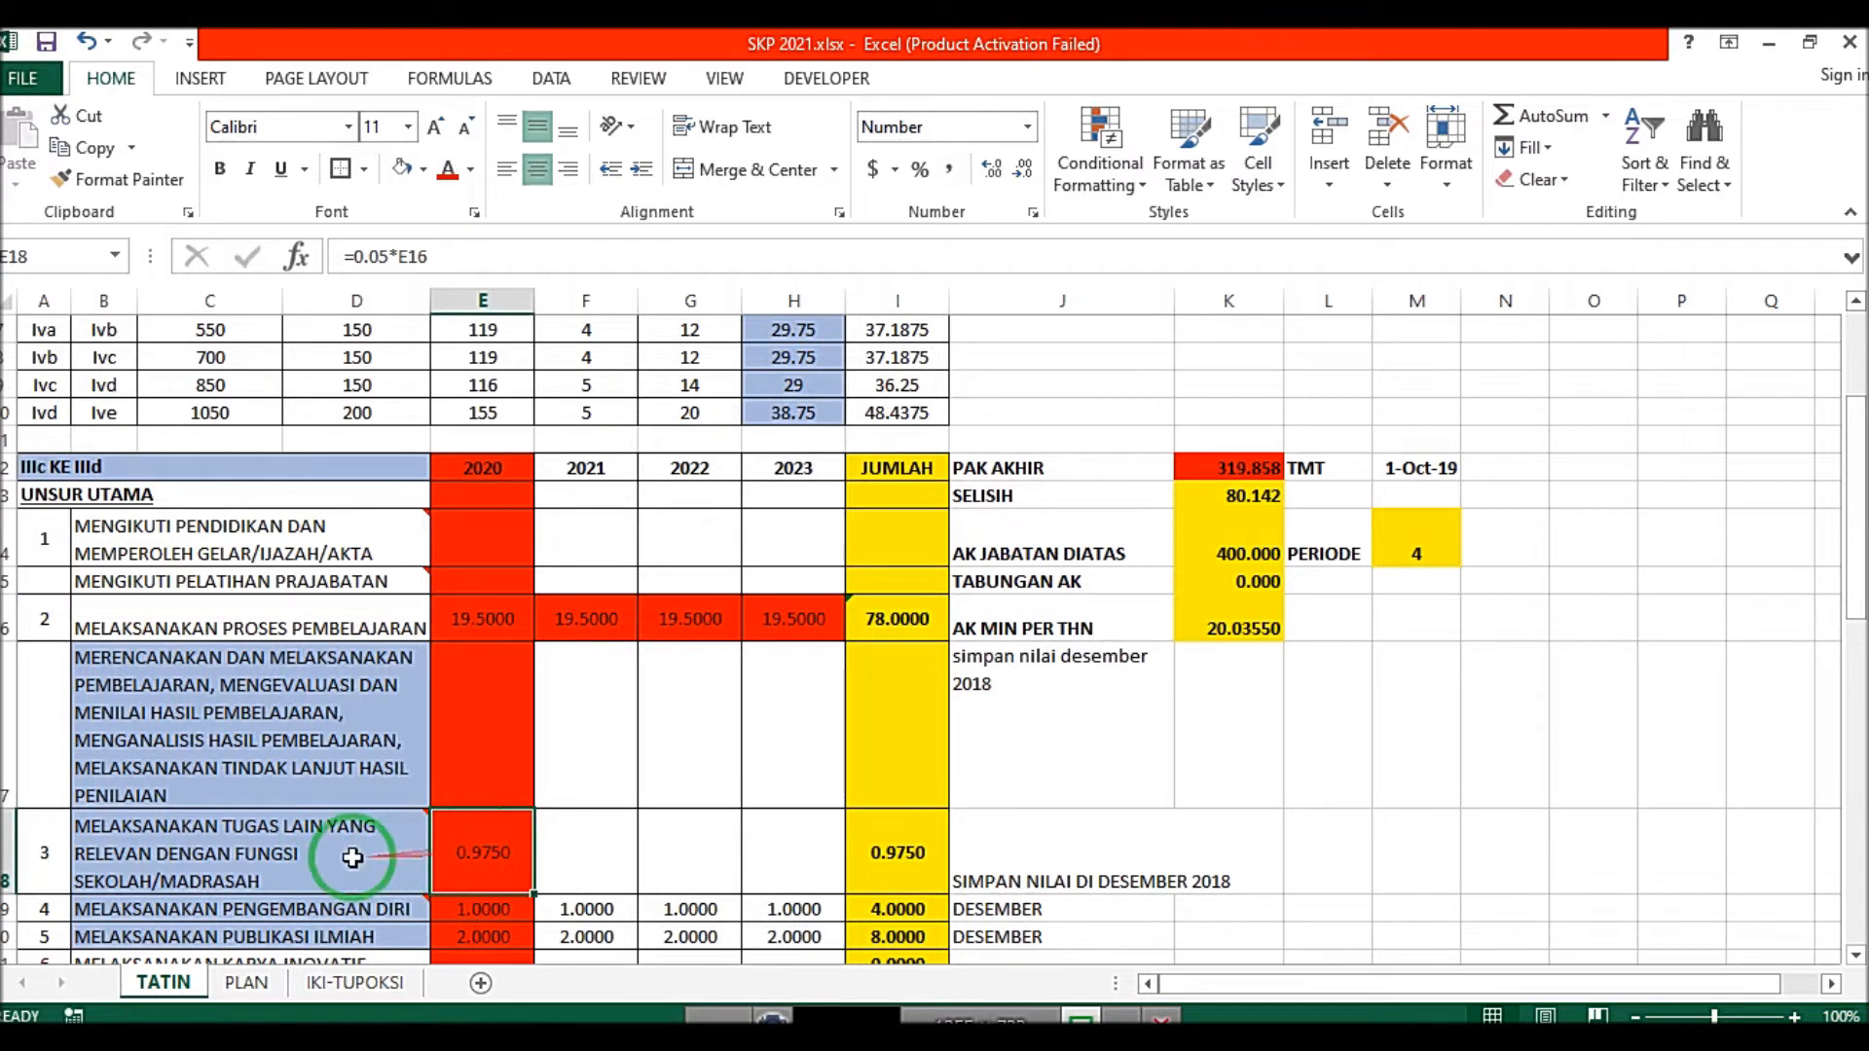
mouse_move(352, 857)
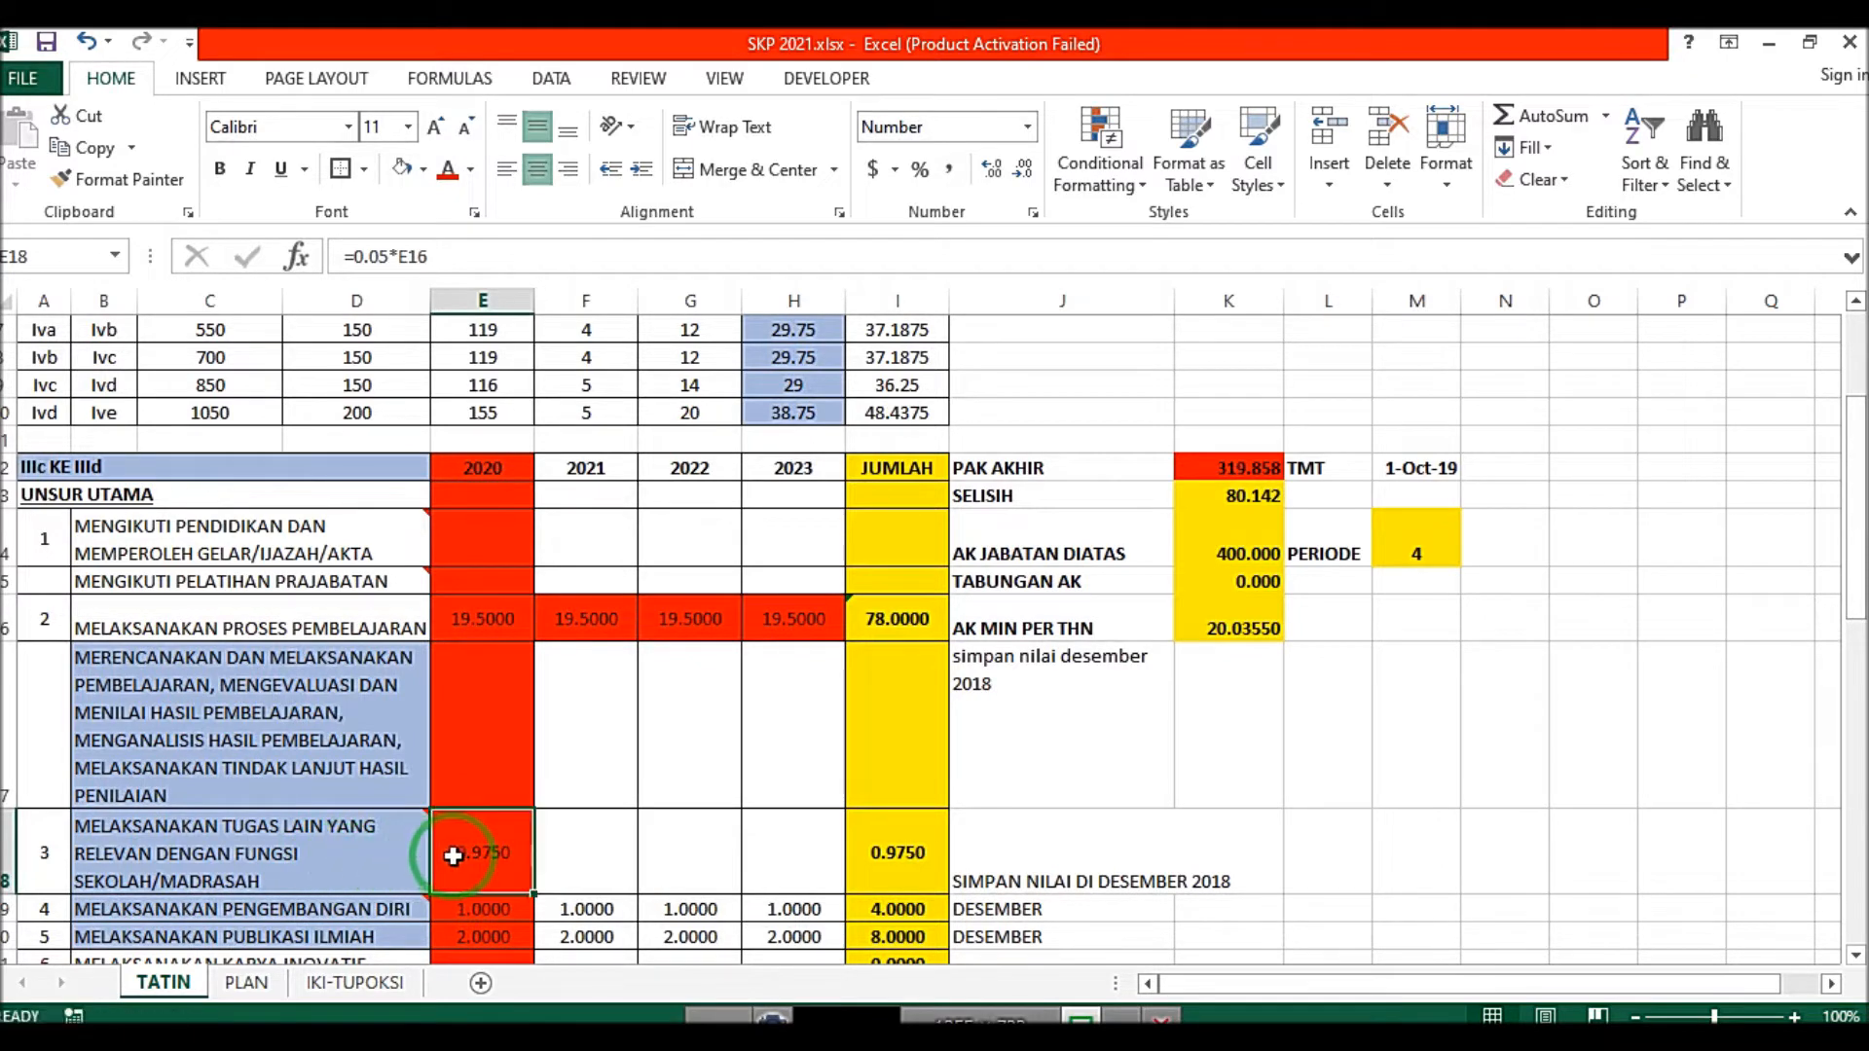
click(492, 612)
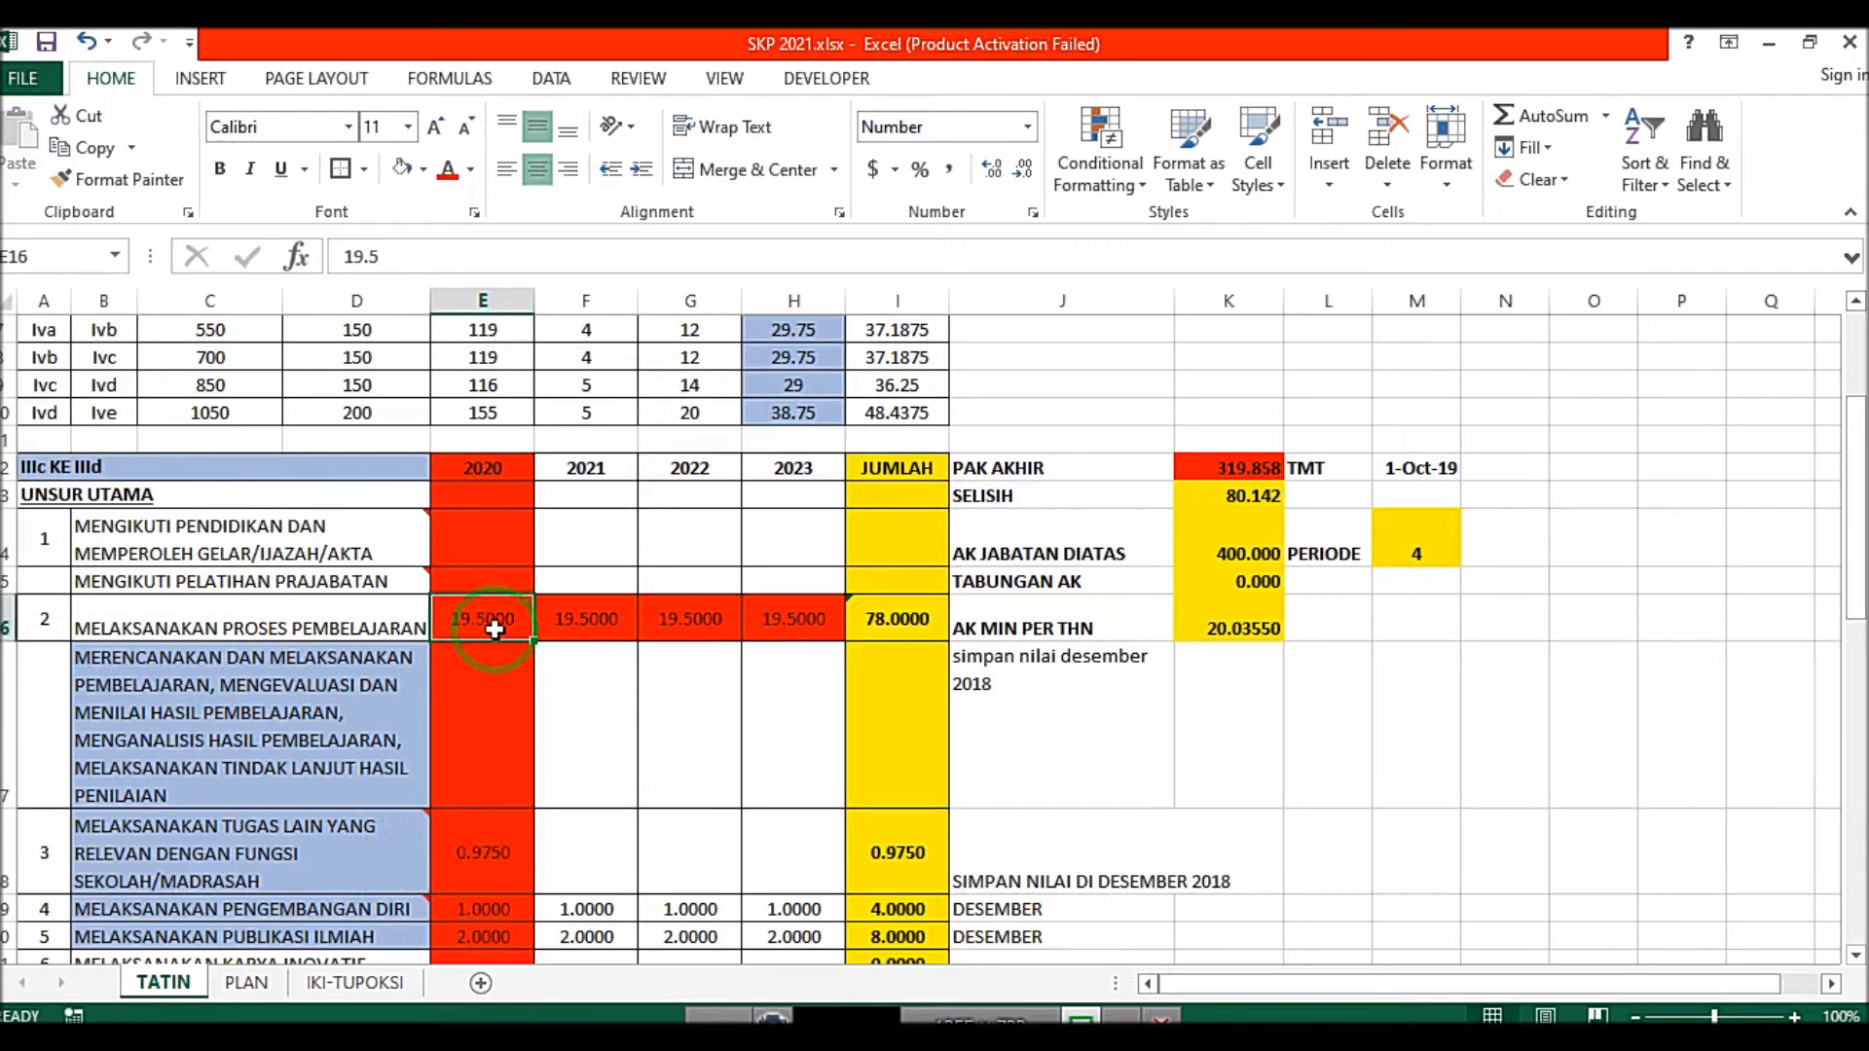
Step: Review the 2020 to 2023 credits for MELAKSANAKAN PENGEMBANGAN DIRI and MELAKSANAKAN PUBLIKASI ILMIAH
scroll(517, 745, down, 1)
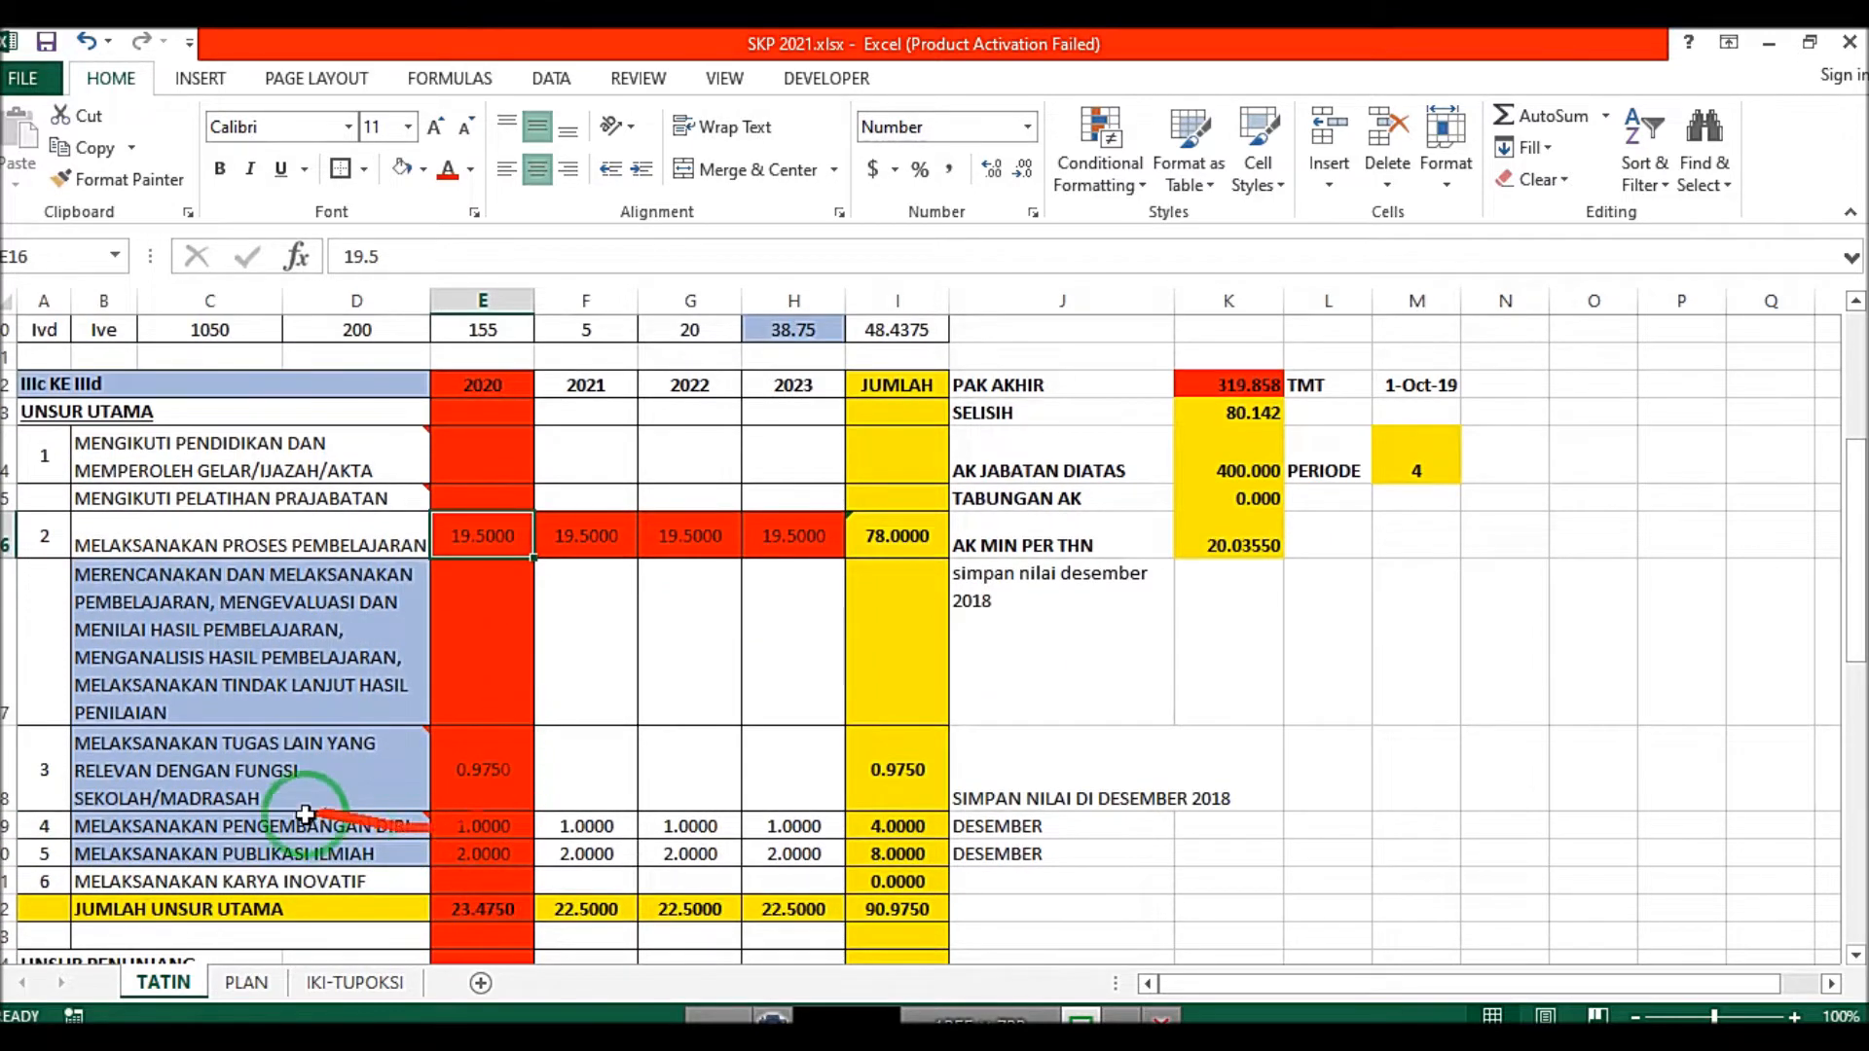
mouse_move(331, 818)
click(336, 825)
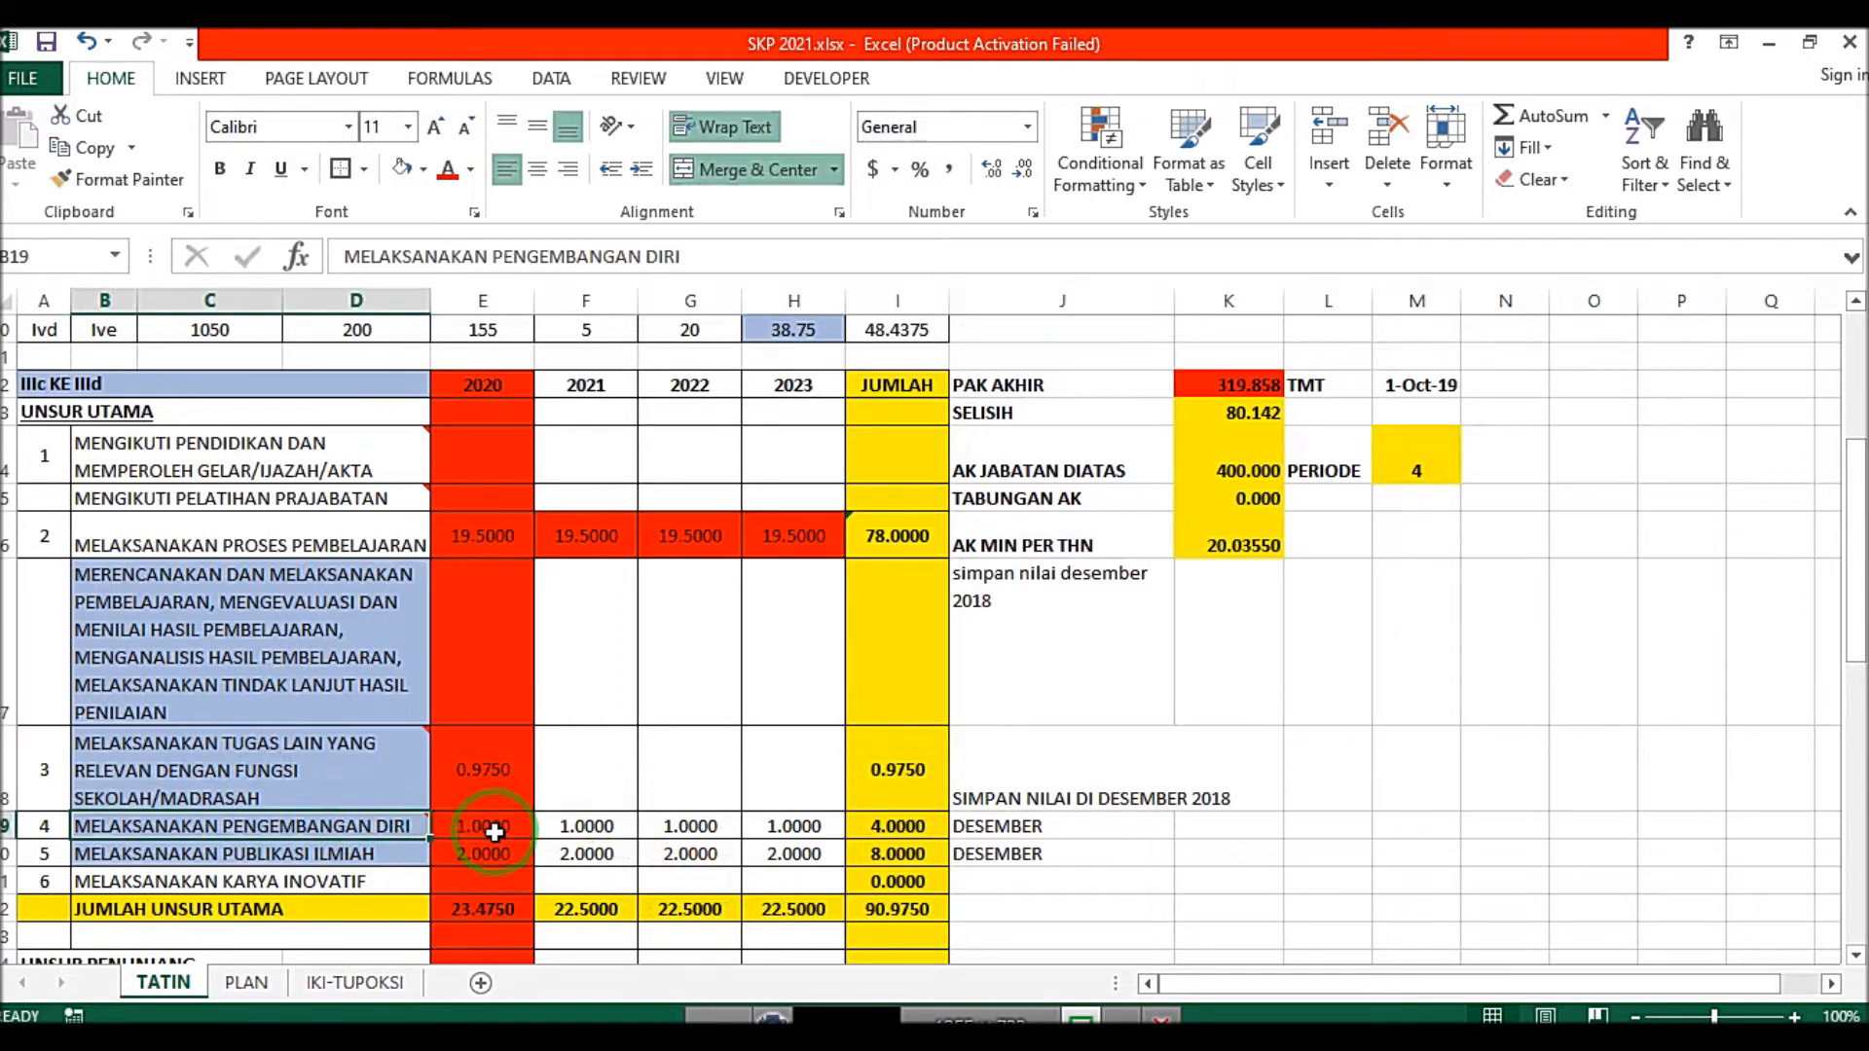
click(818, 826)
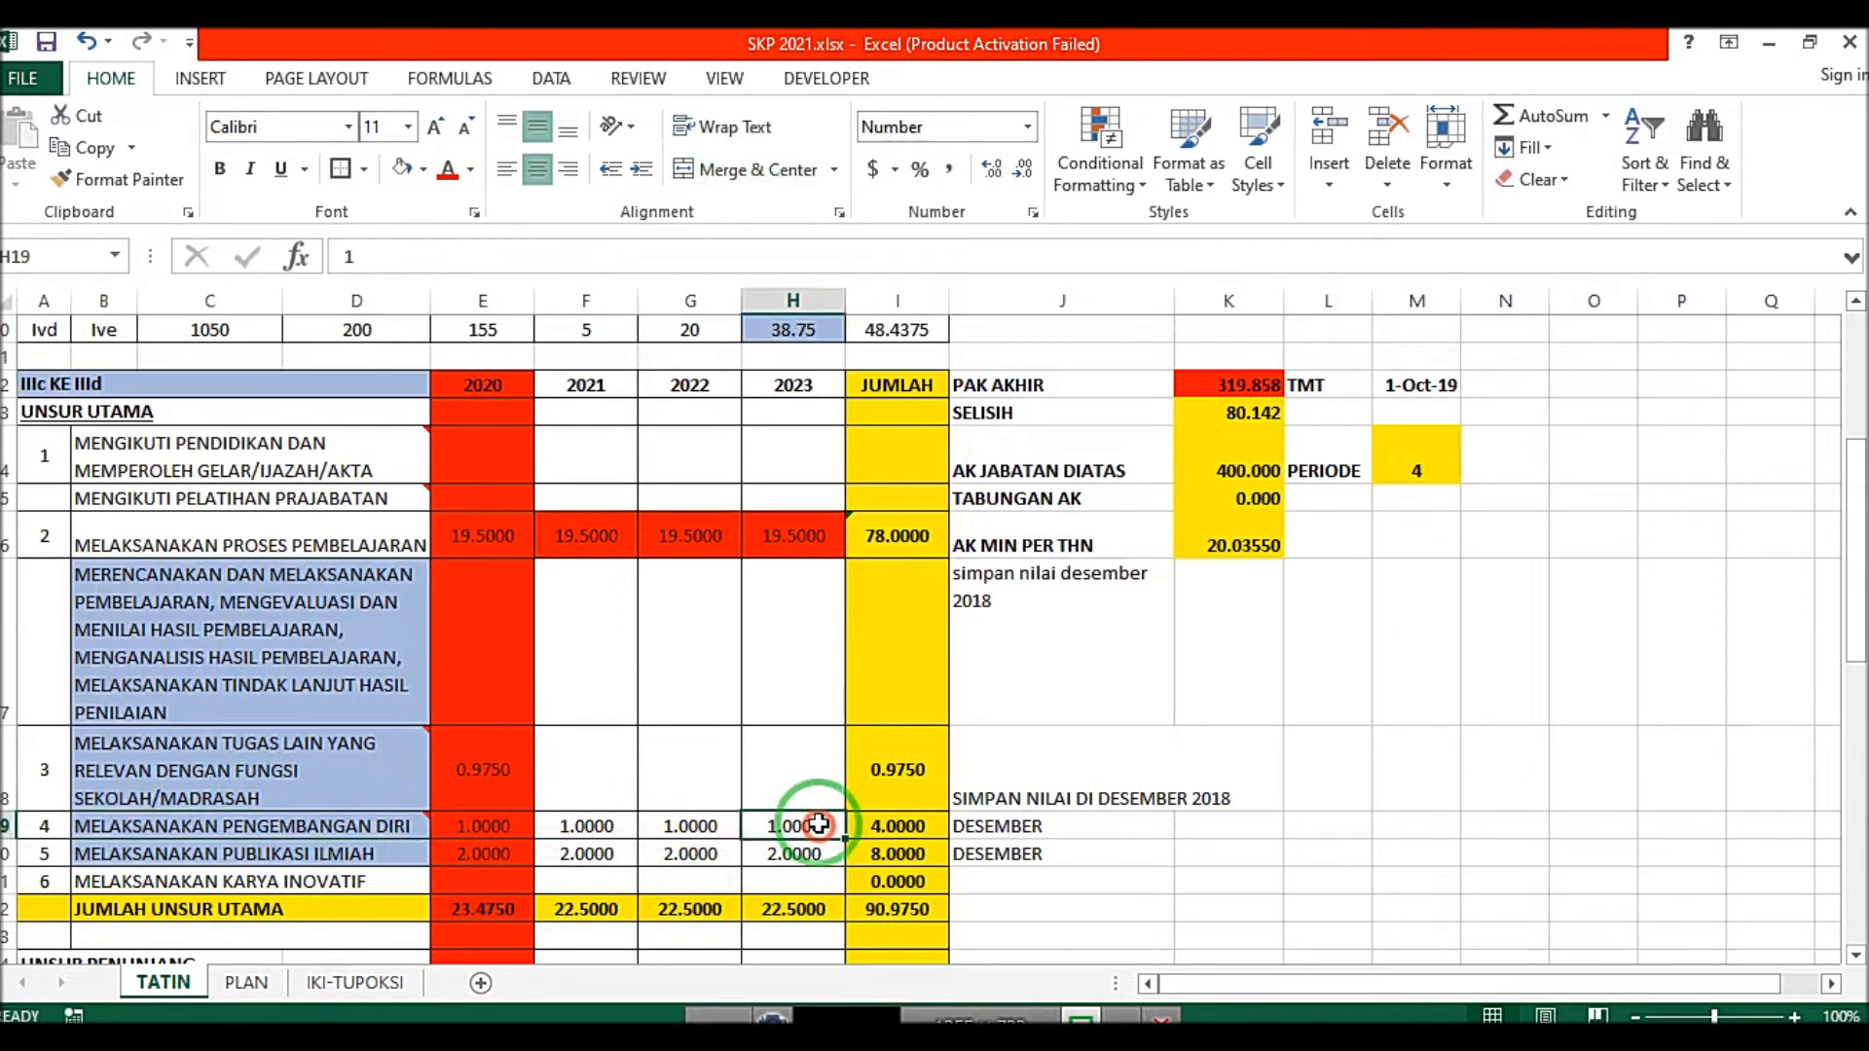
click(516, 854)
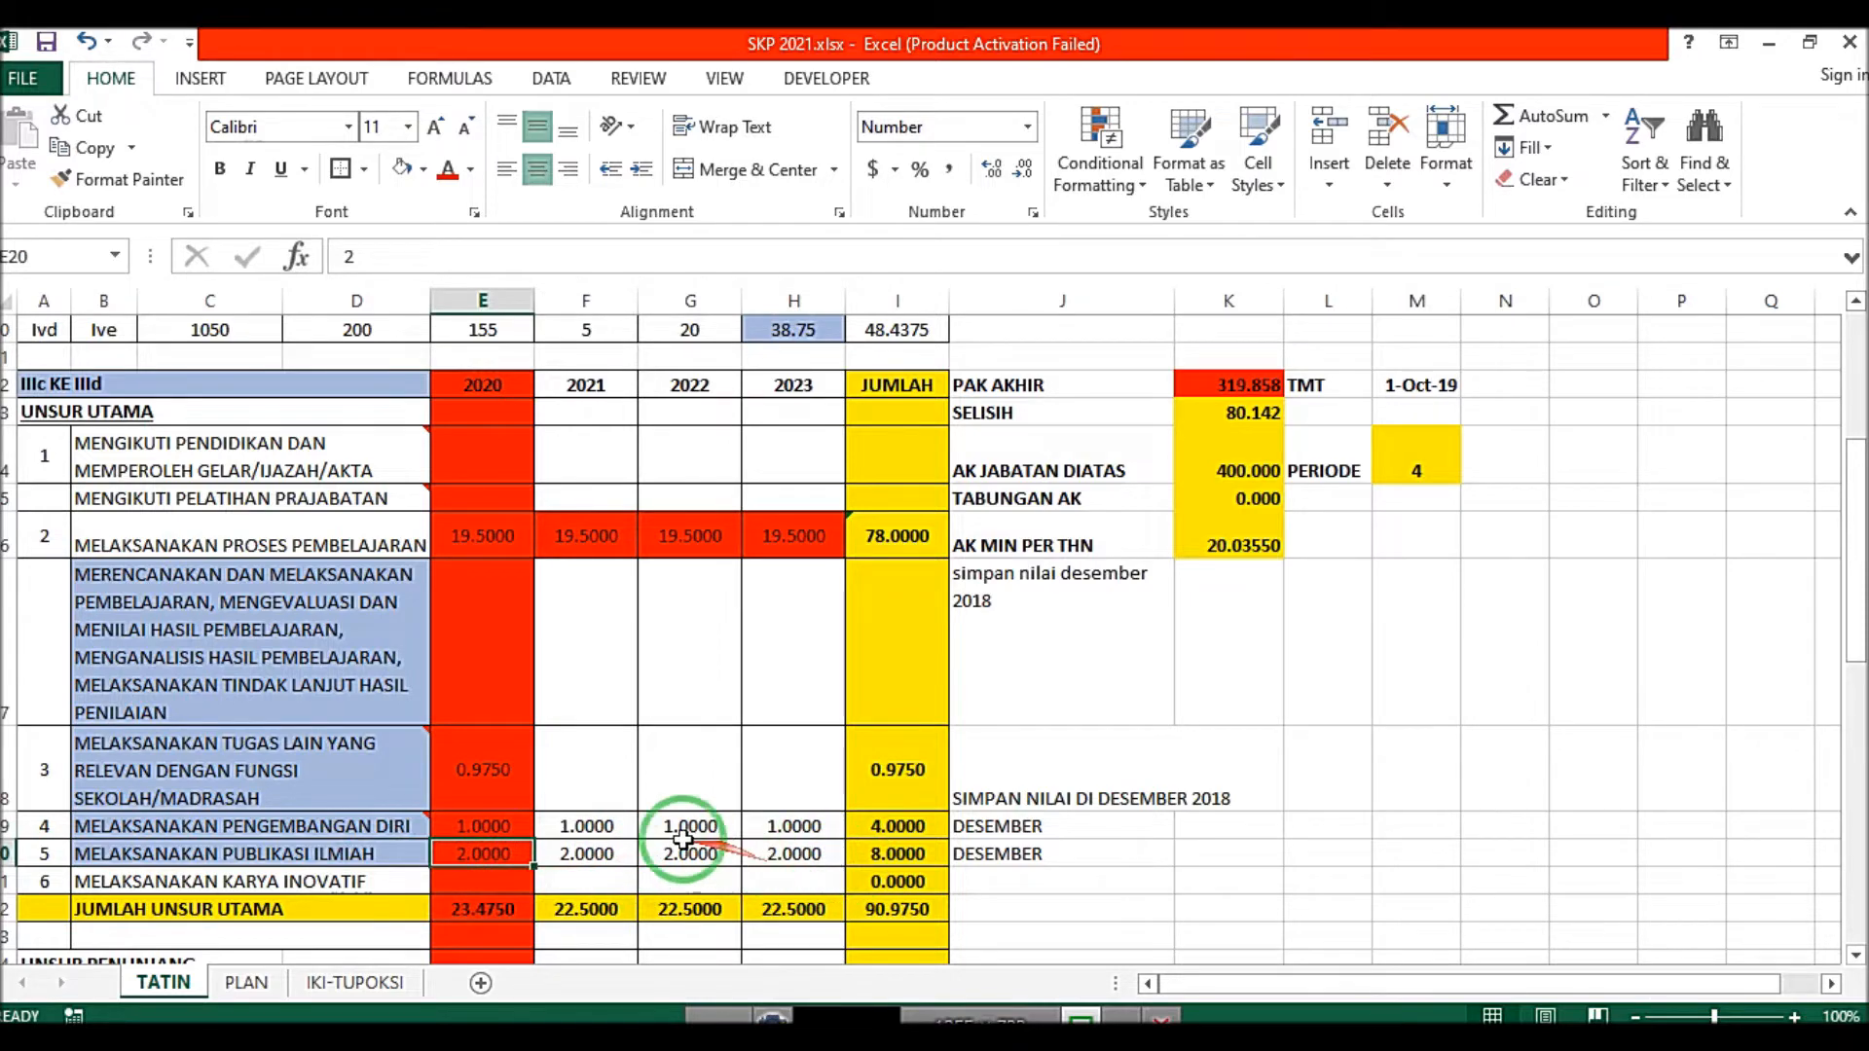
Step: Review the UNSUR PENUNJANG credits for guiding students in practical or extracurricular work and for supervising school or national exams
scroll(632, 842, down, 3)
scroll(108, 791, down, 1)
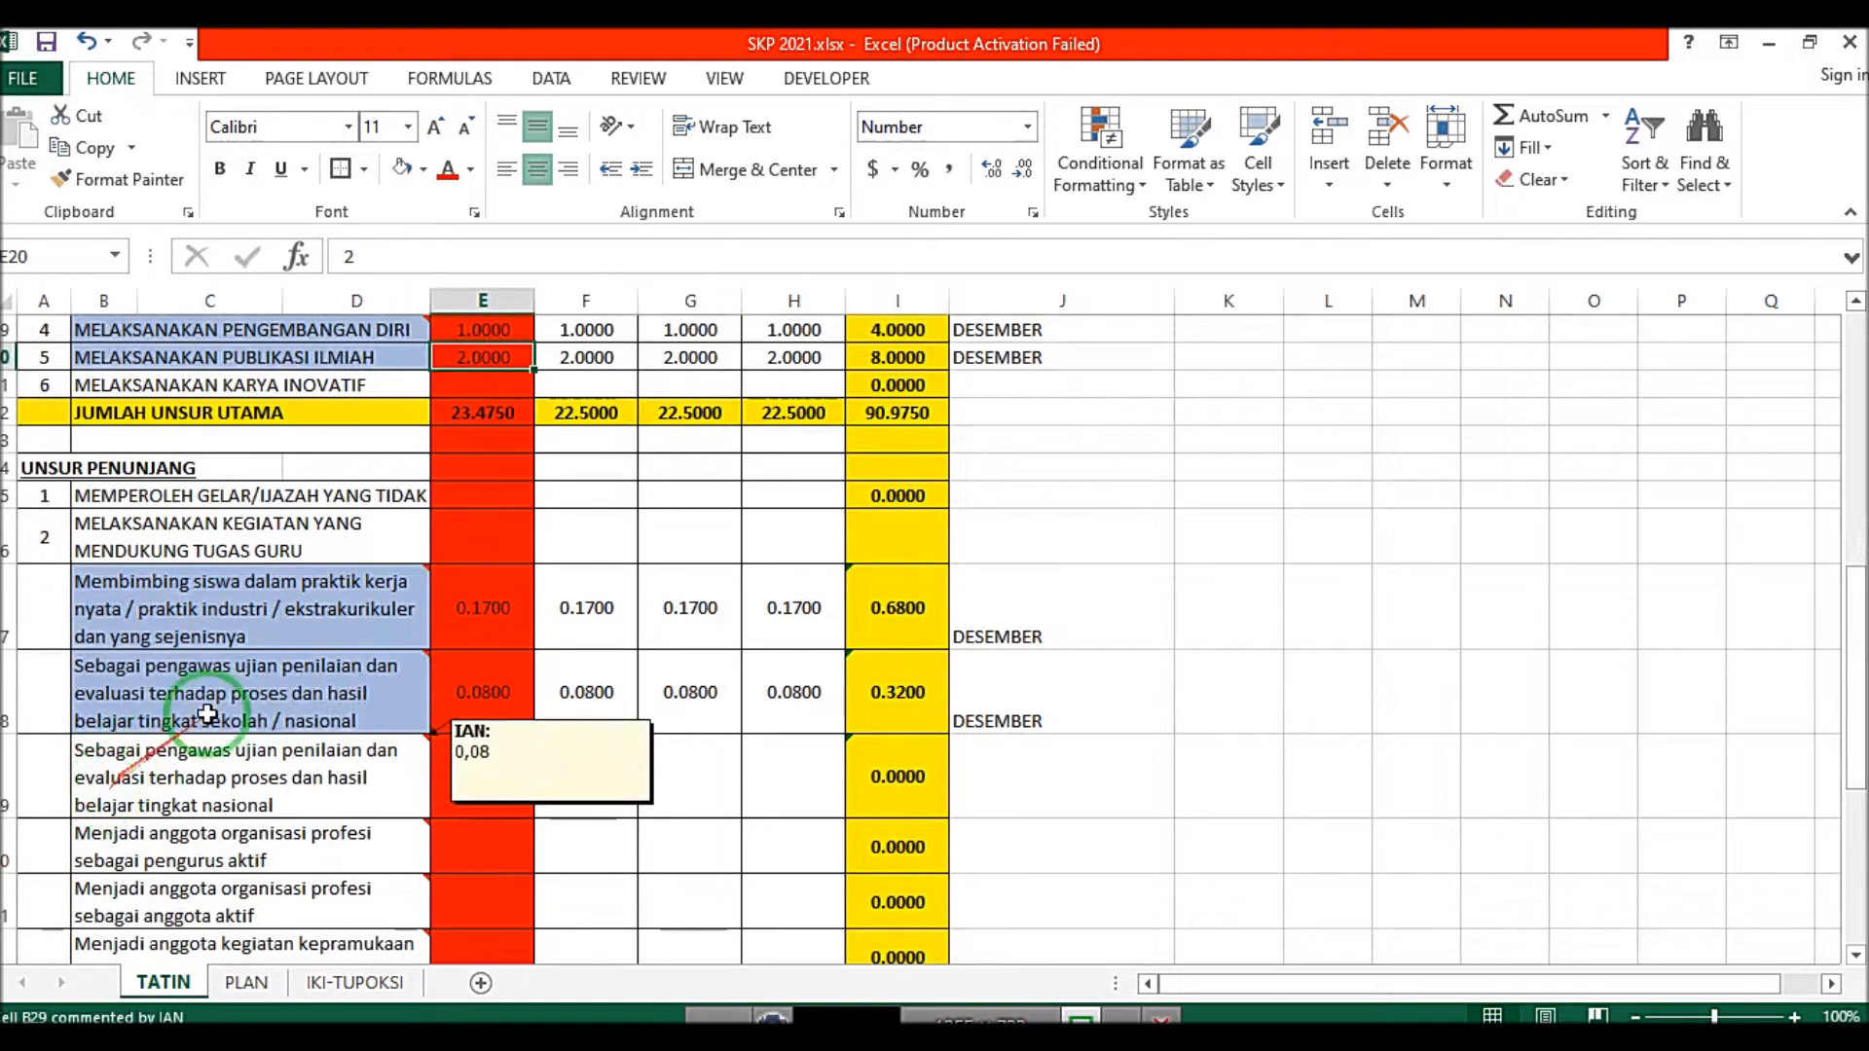
click(244, 637)
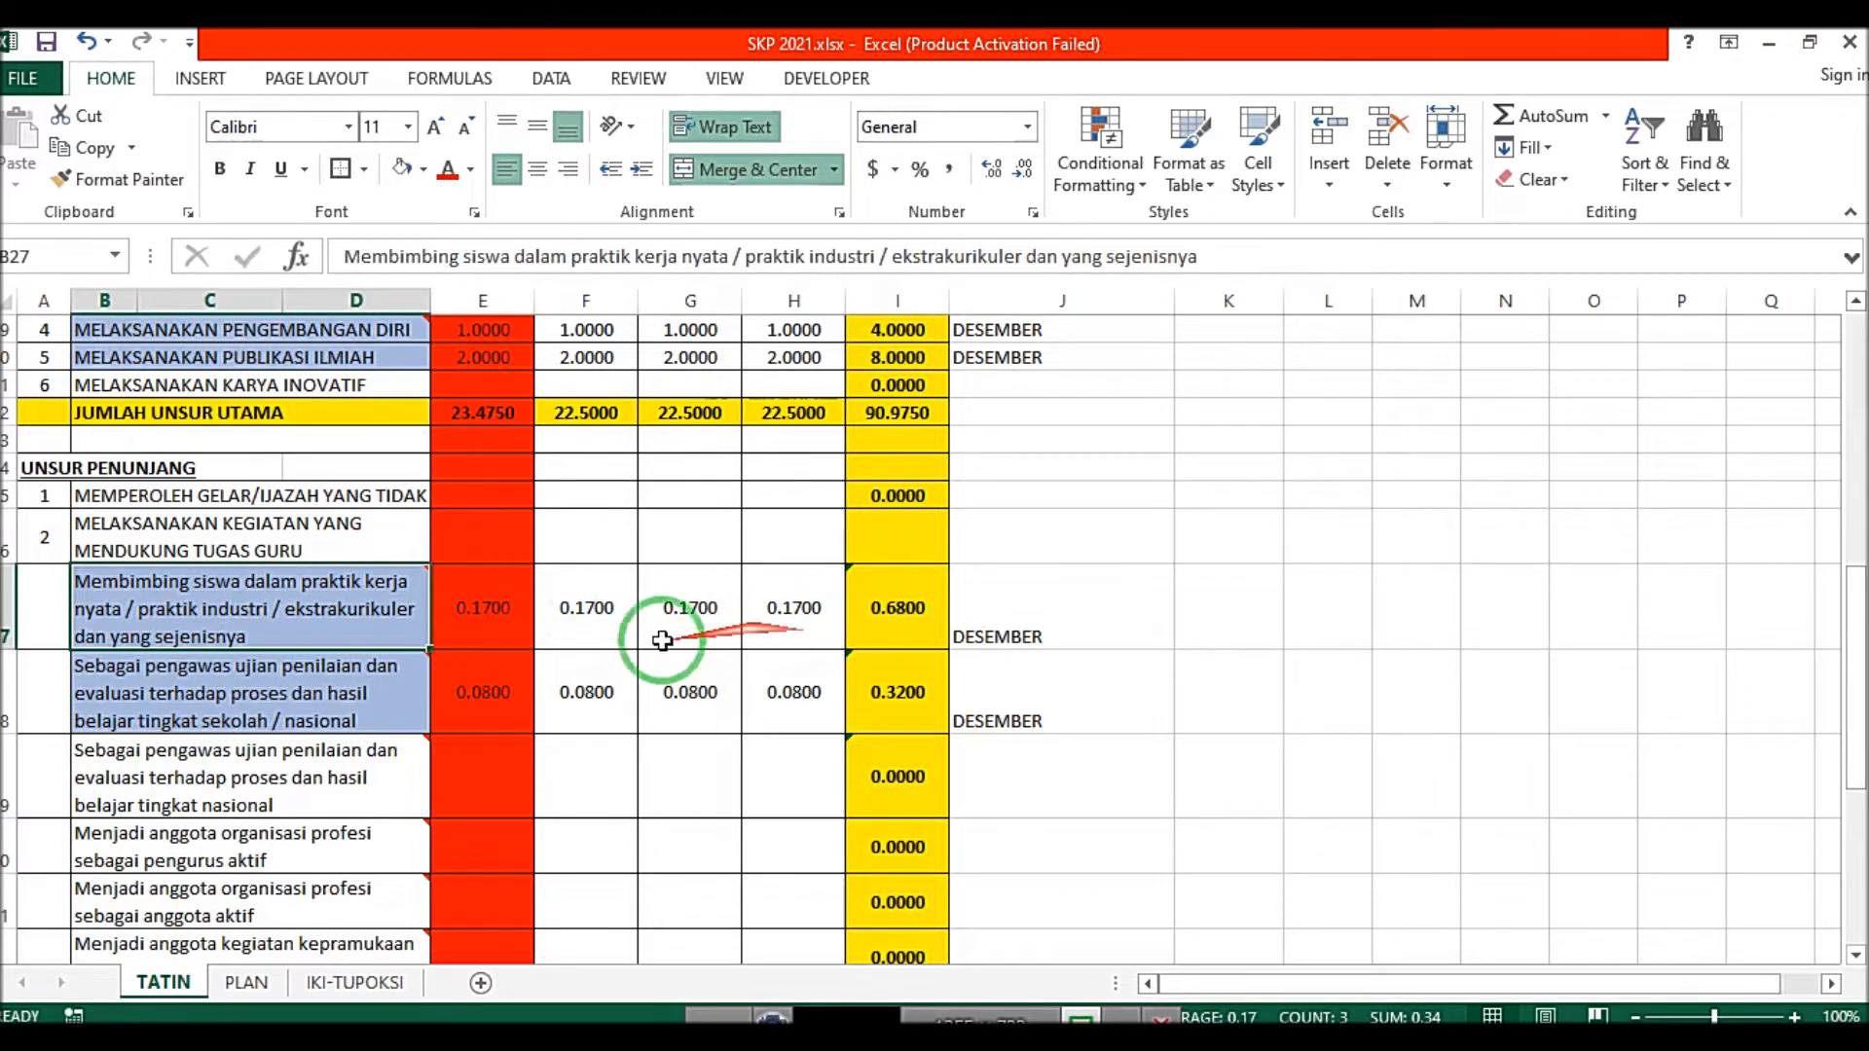
click(213, 694)
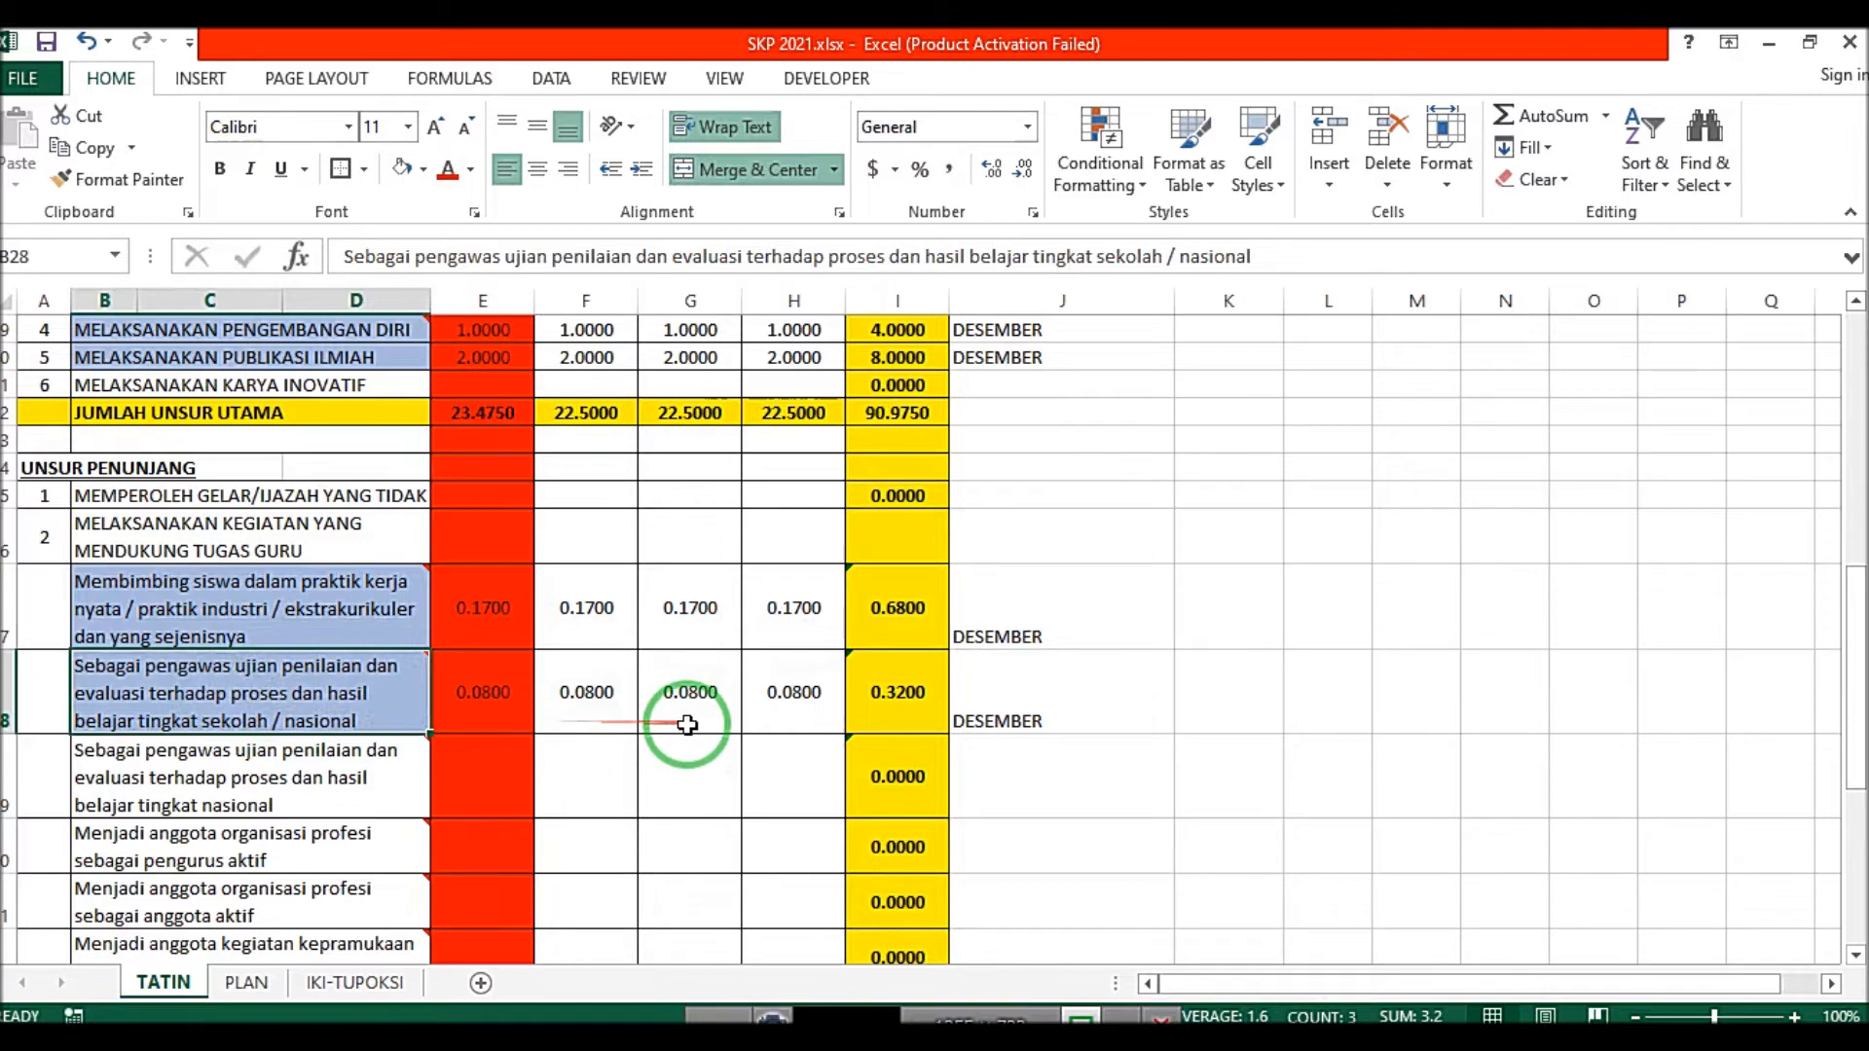
Step: Compare the combined 2020 total of UNSUR UTAMA and PENUNJANG with AK MIN PER THN
scroll(688, 720, down, 8)
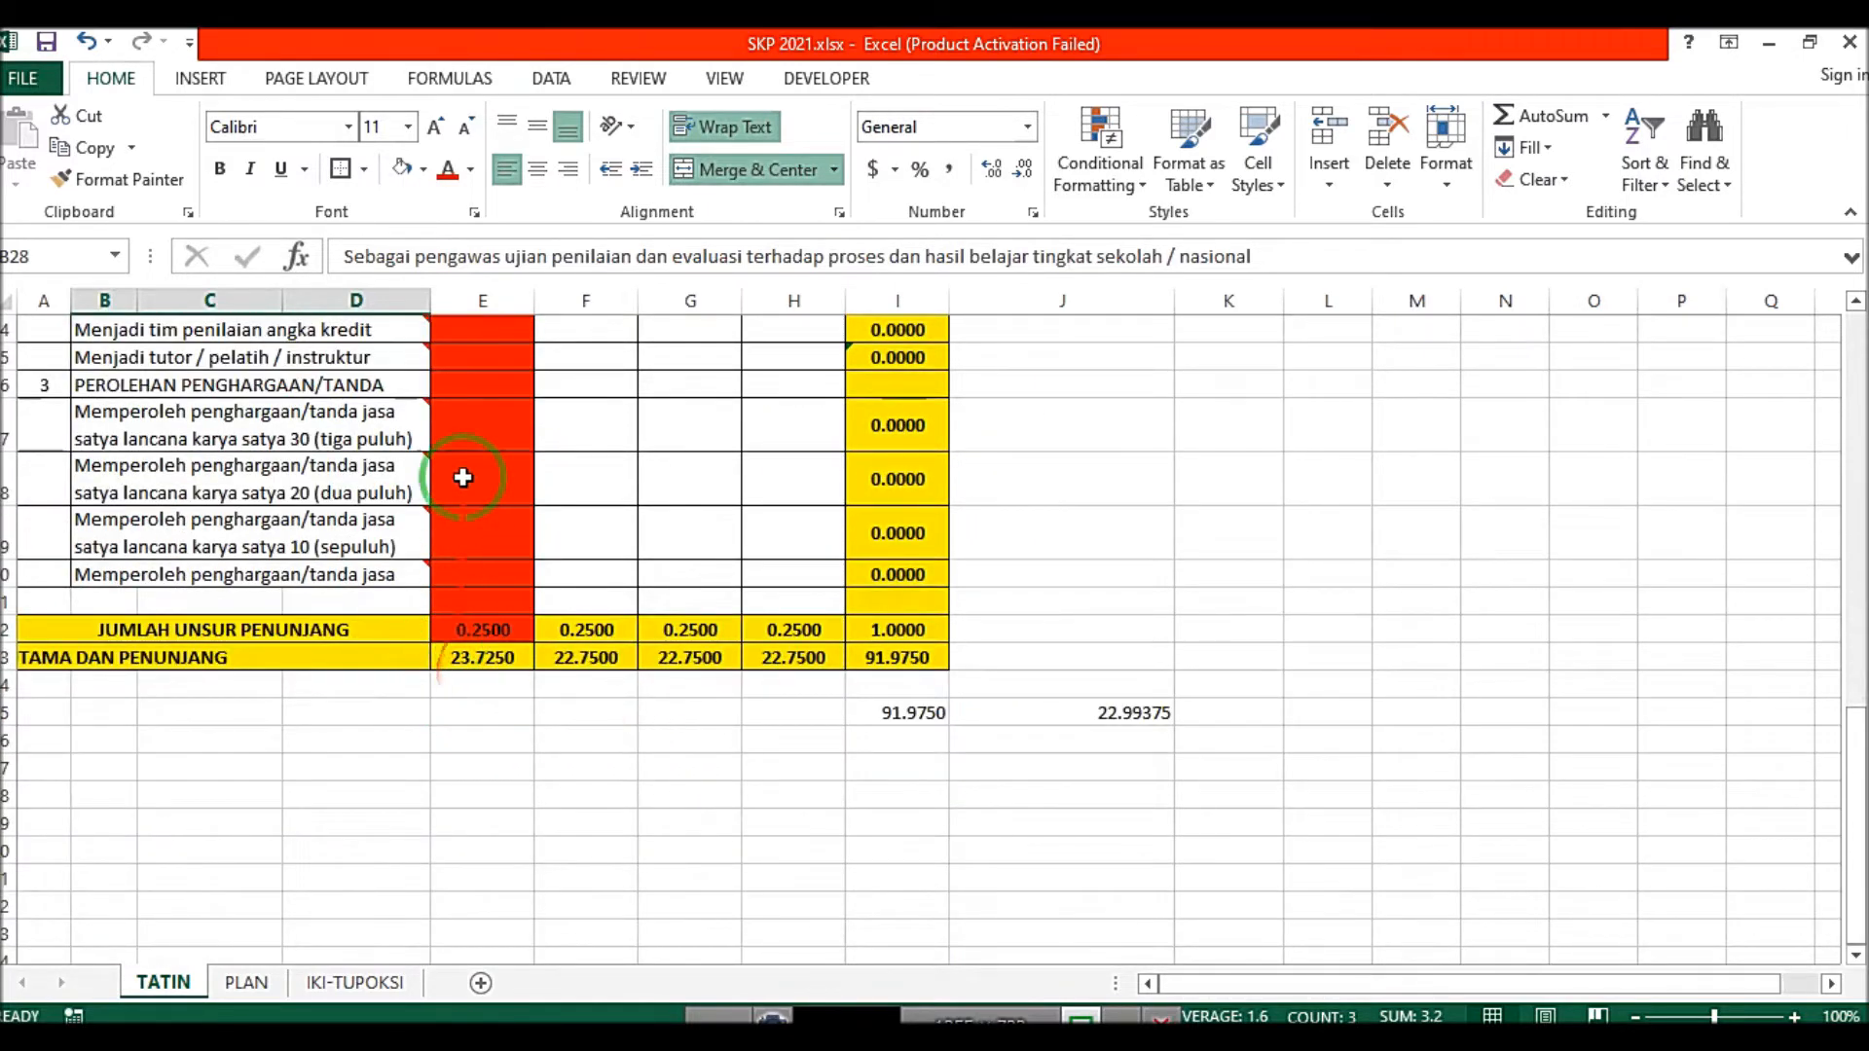
scroll(447, 701, up, 8)
scroll(451, 613, up, 4)
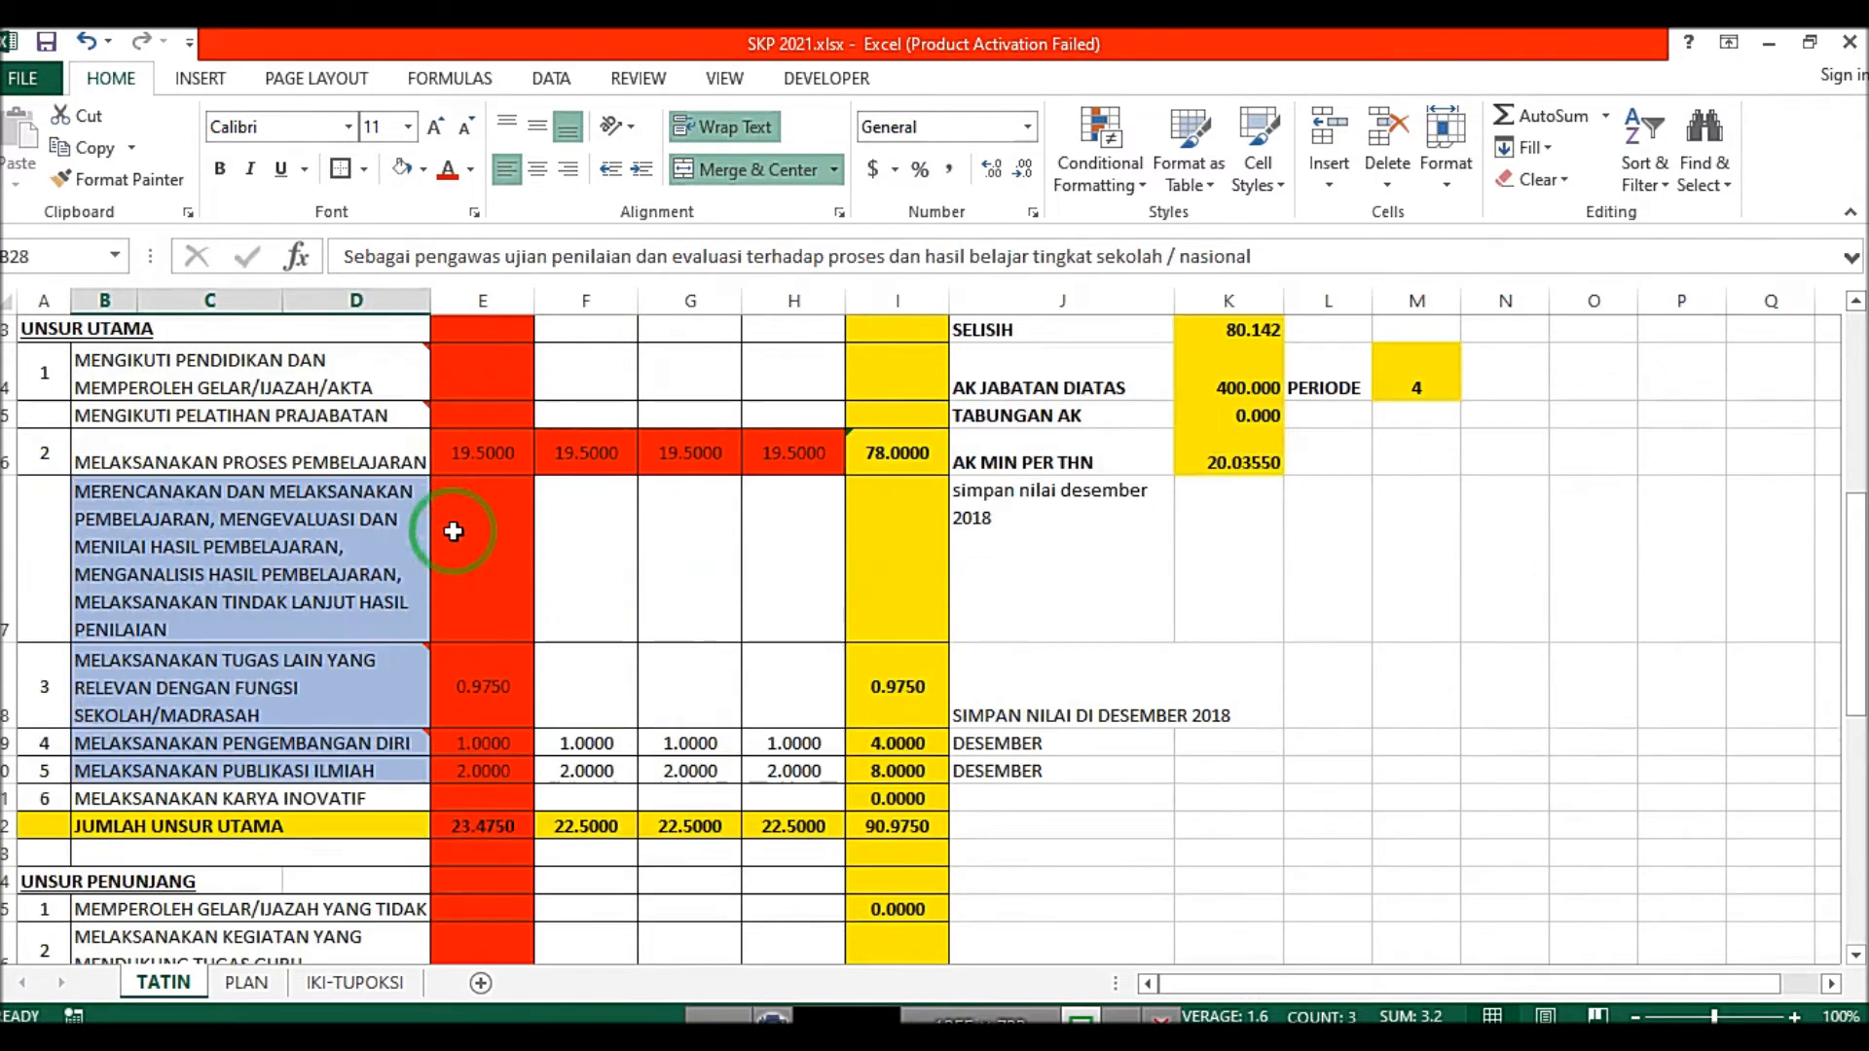
scroll(471, 626, down, 10)
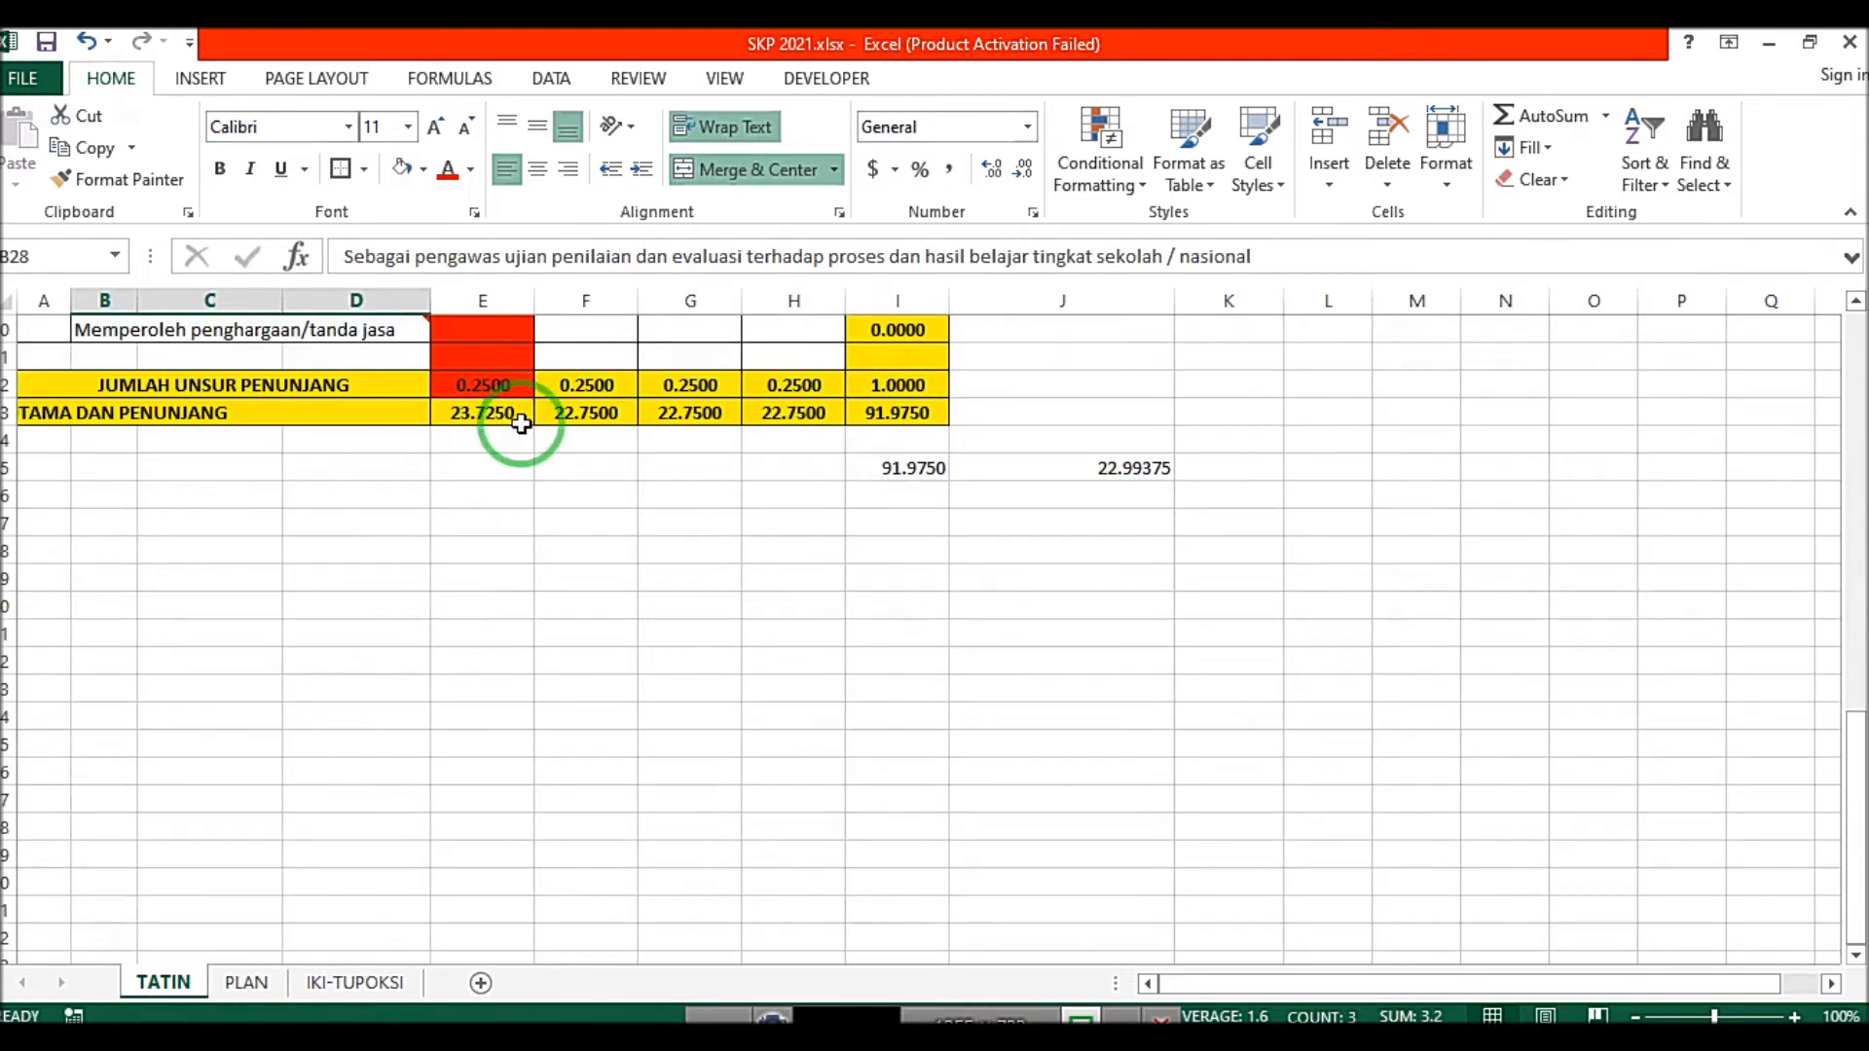
click(474, 413)
scroll(909, 404, up, 5)
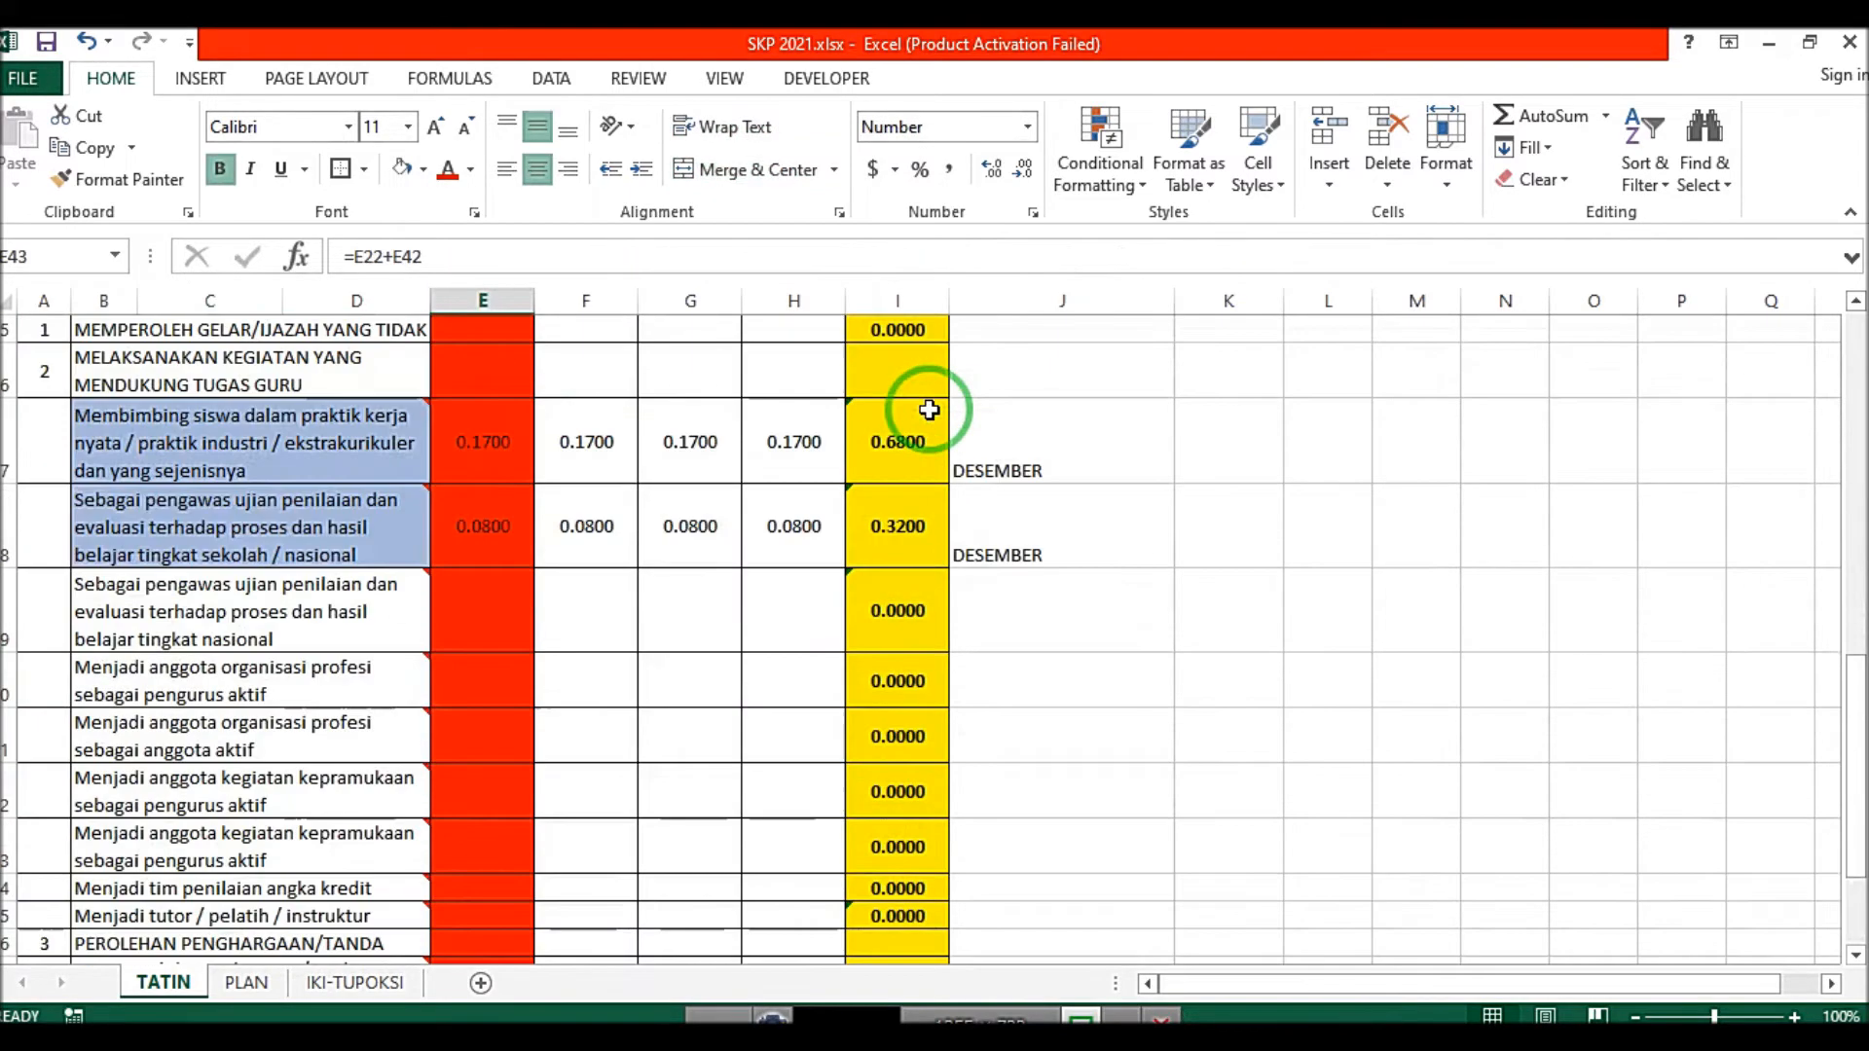
scroll(1382, 402, up, 1)
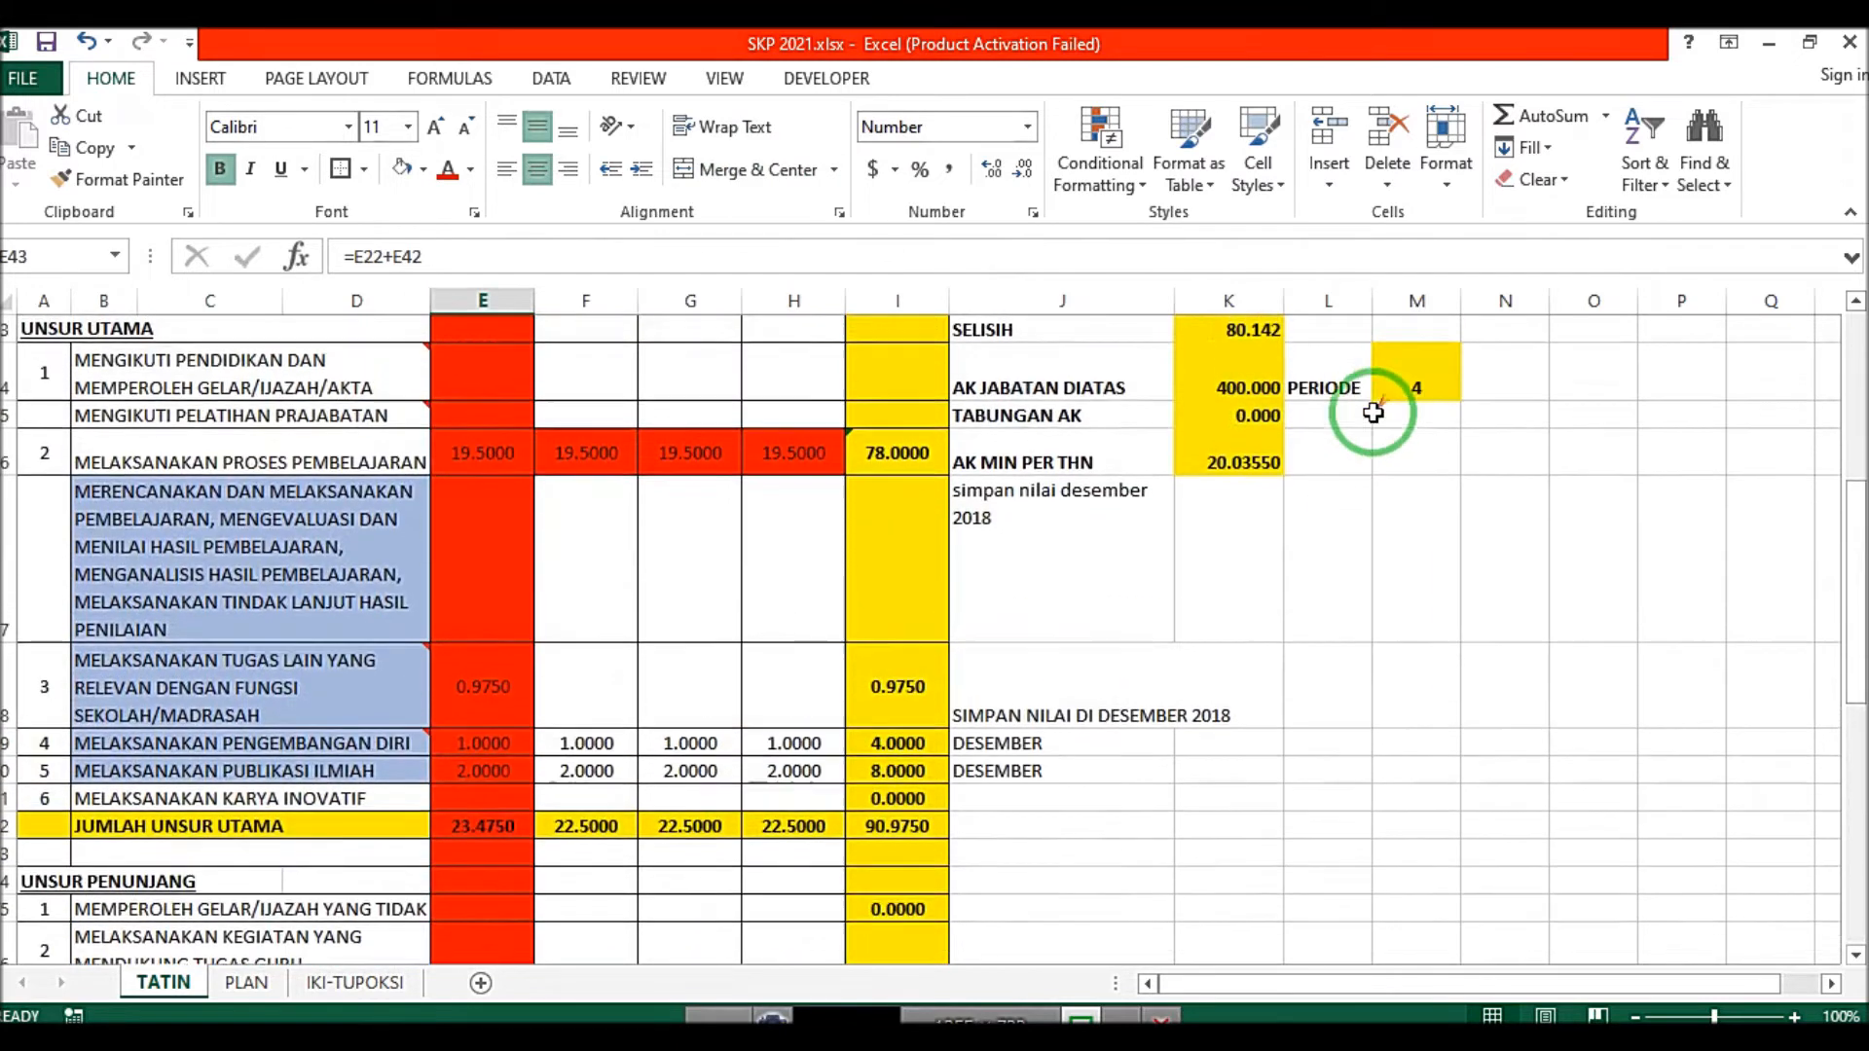
click(1244, 463)
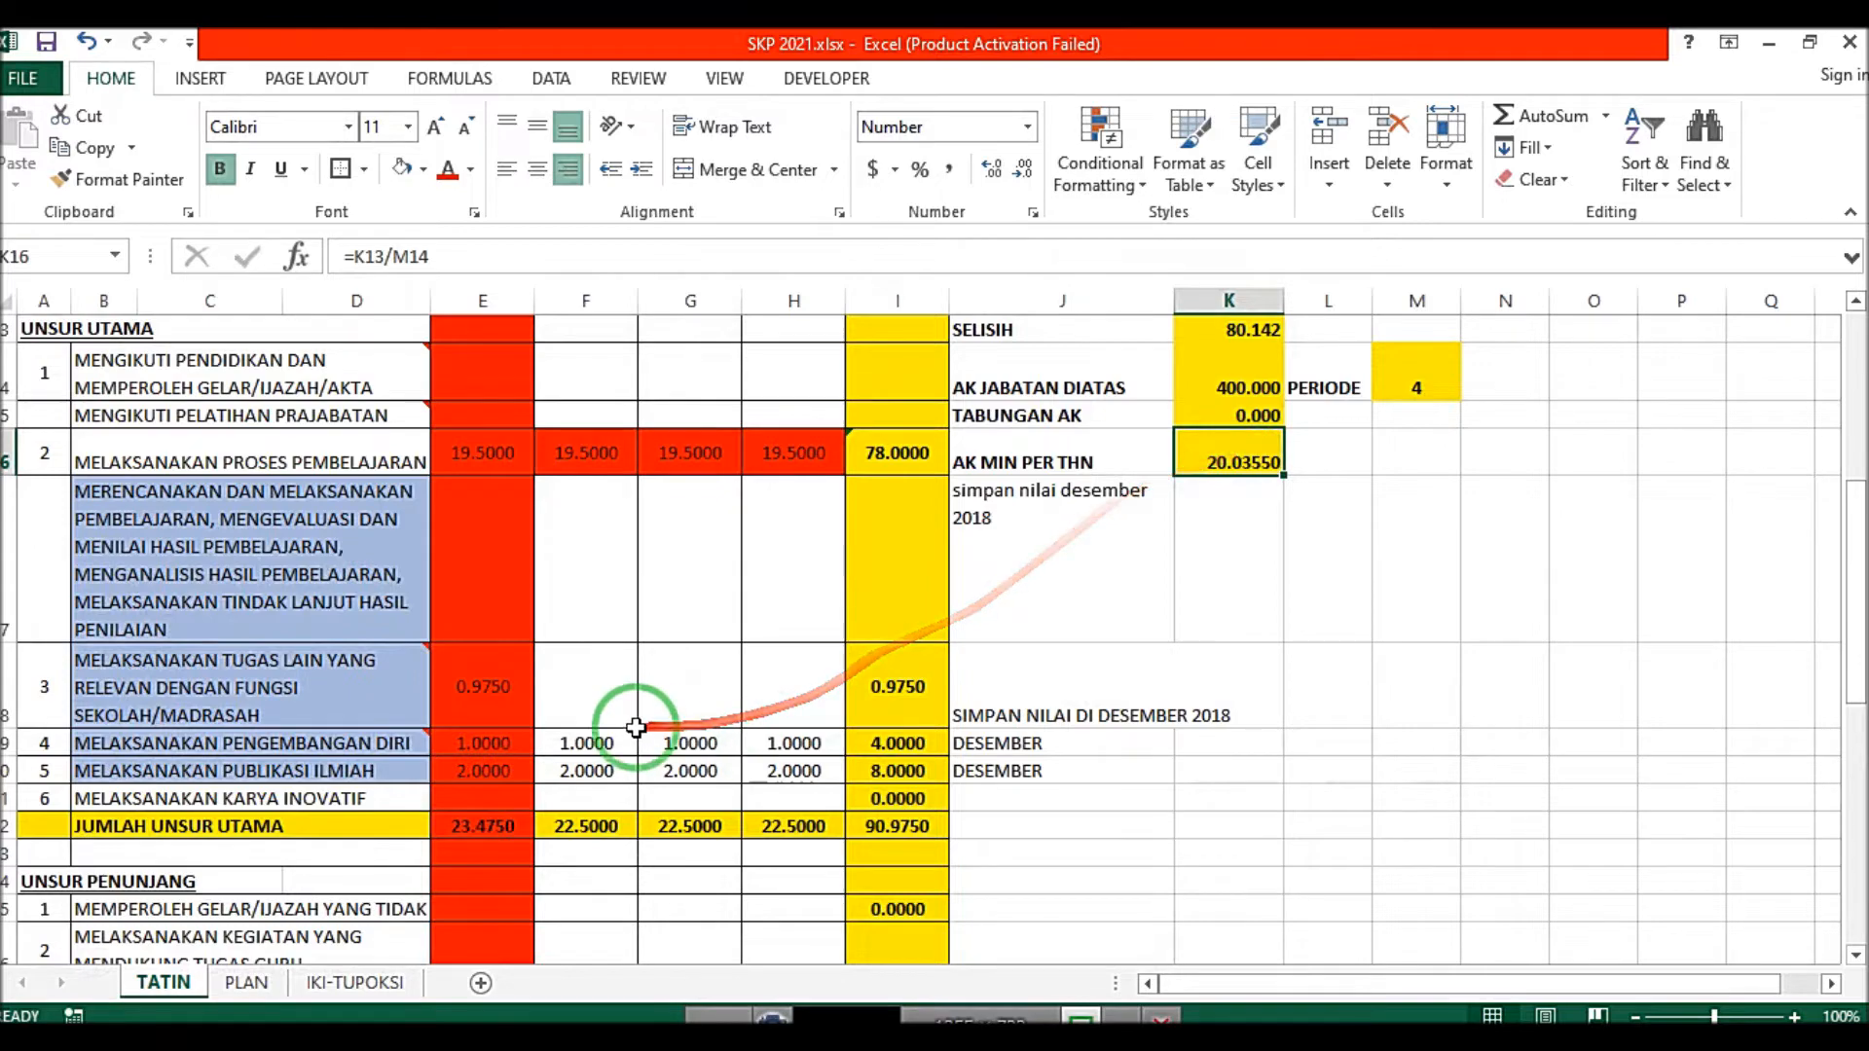
Step: Check the PERIODE against the yearly credits planned for the UNSUR UTAMA and UNSUR PENUNJANG activities
scroll(517, 564, up, 2)
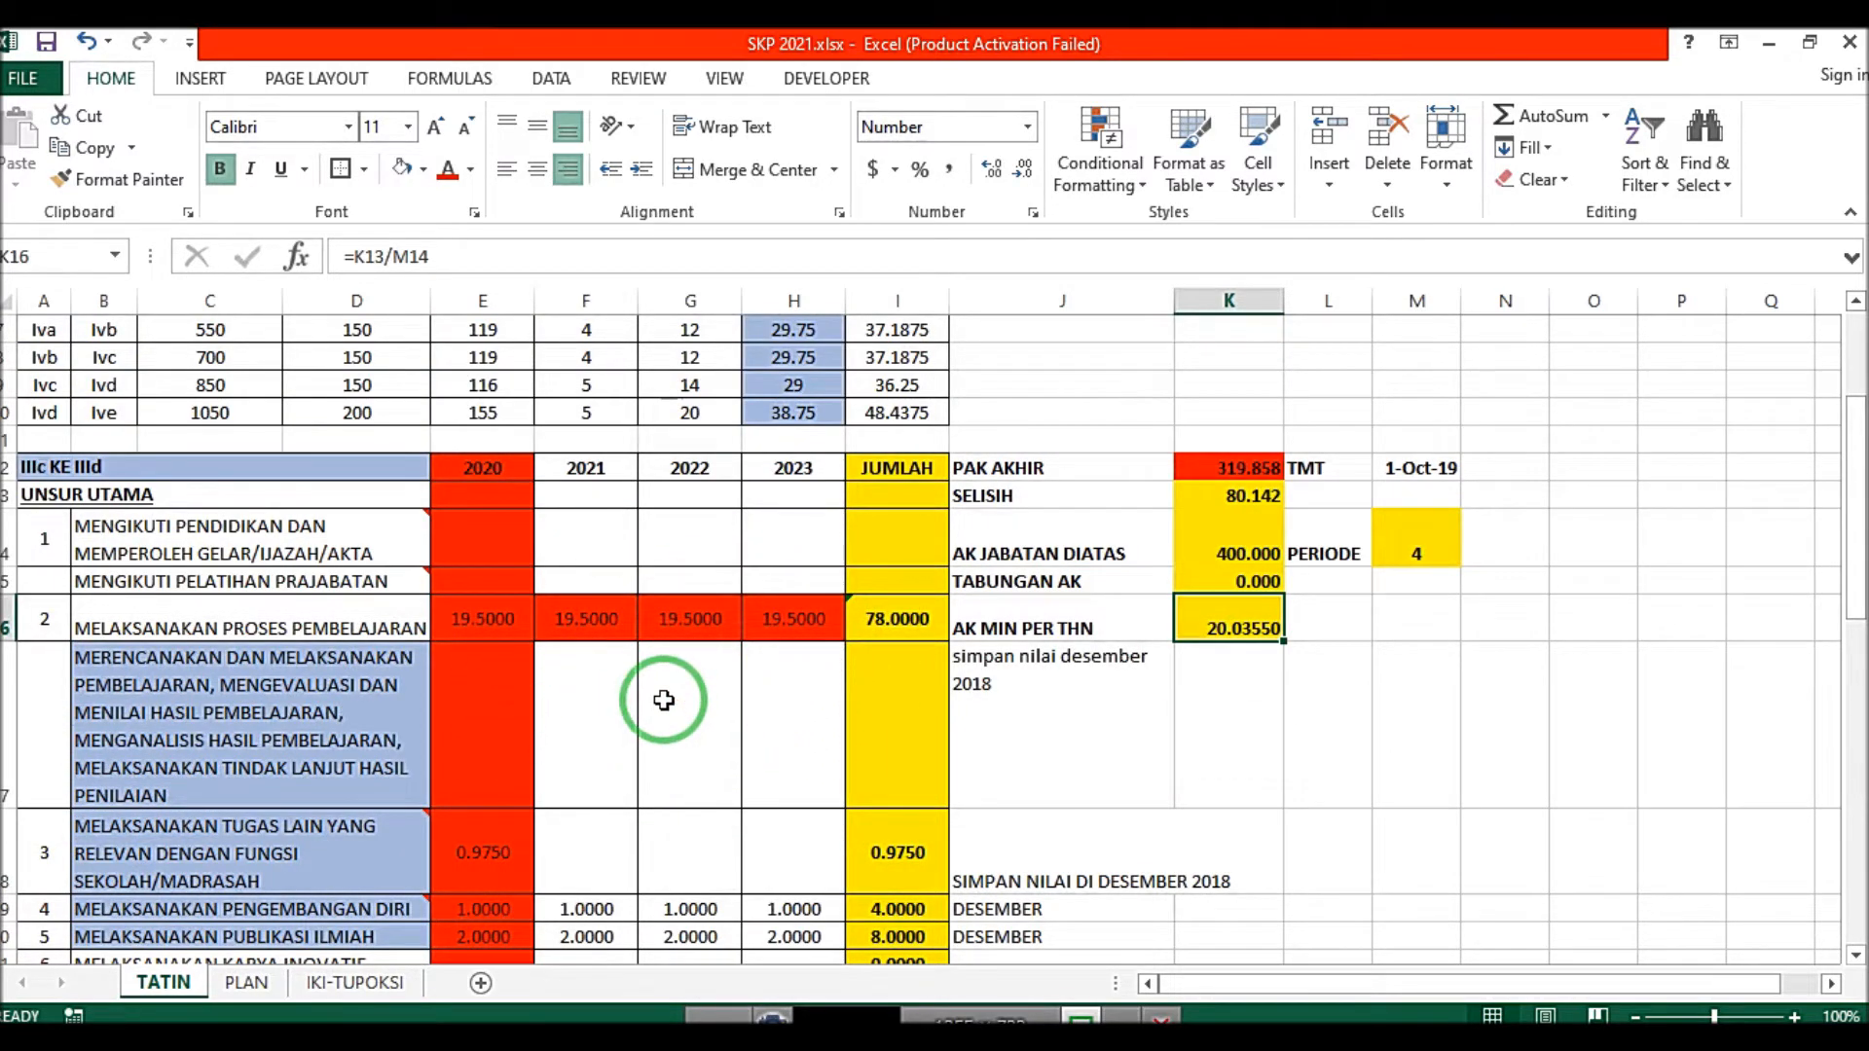
scroll(665, 710, up, 2)
scroll(660, 717, down, 2)
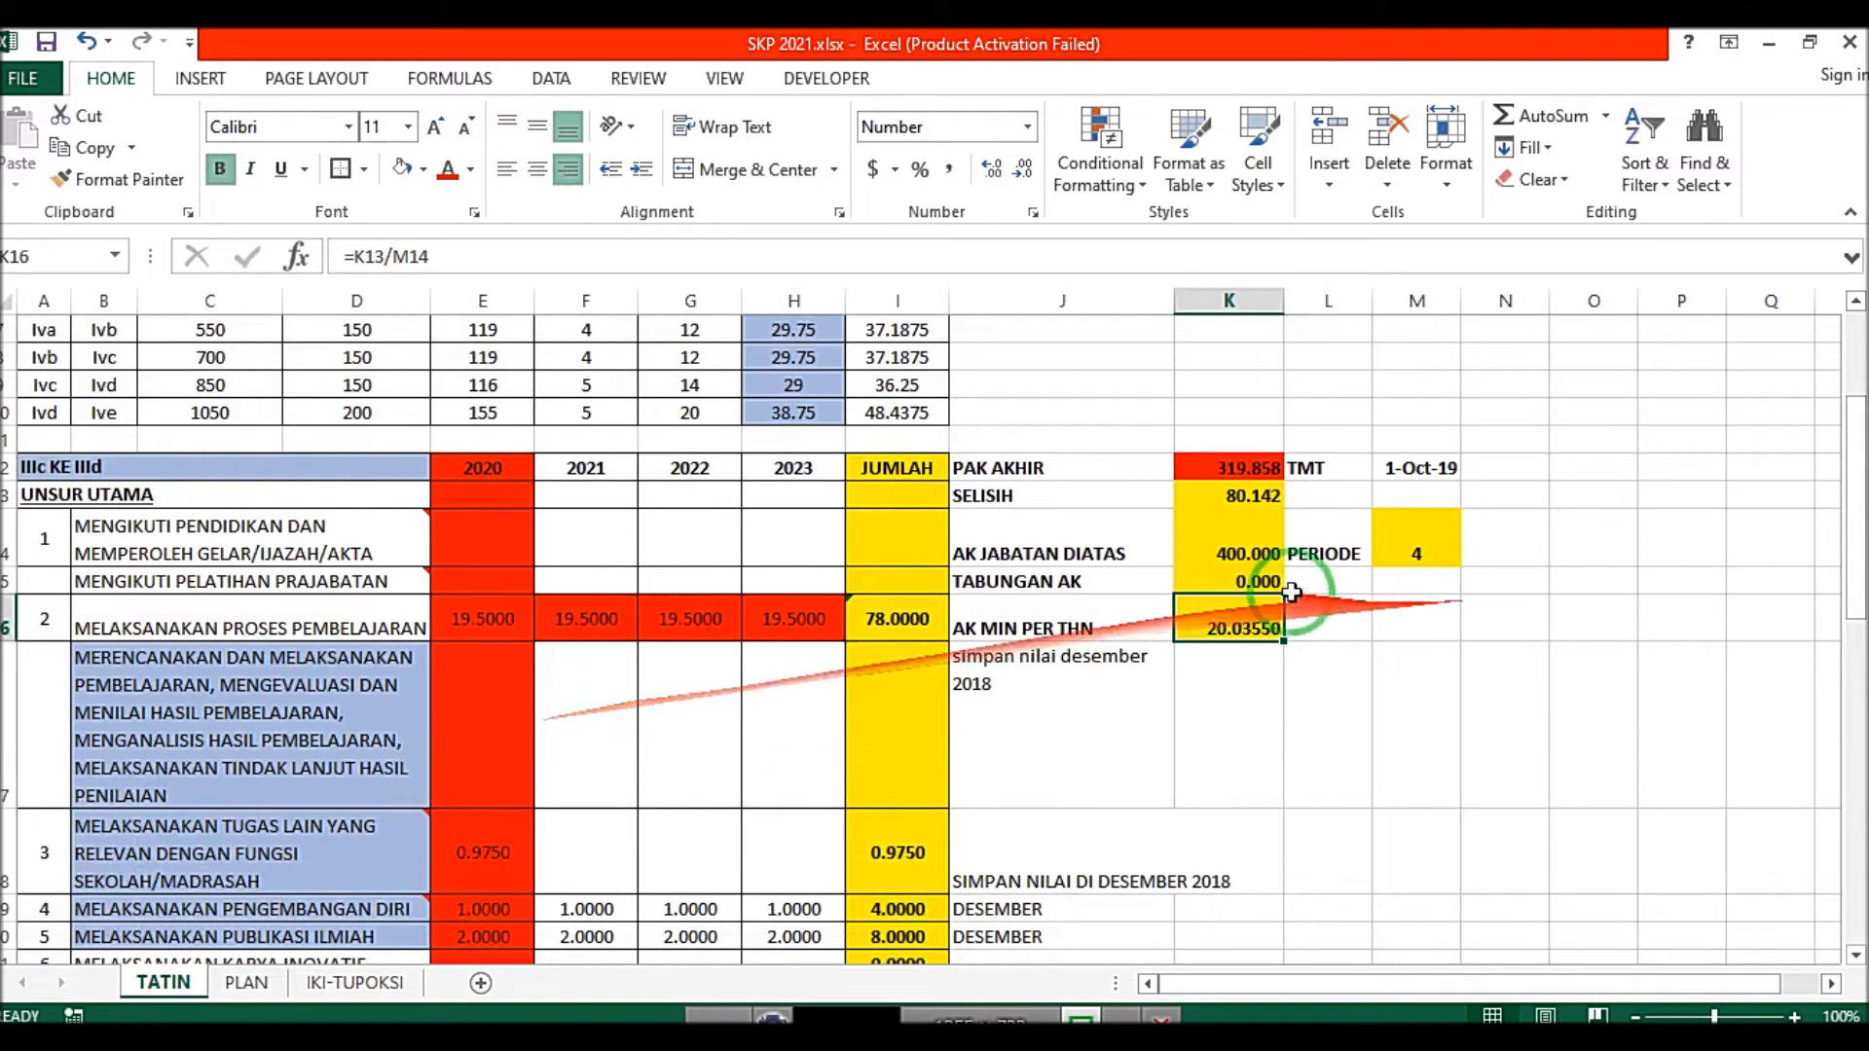
click(1389, 556)
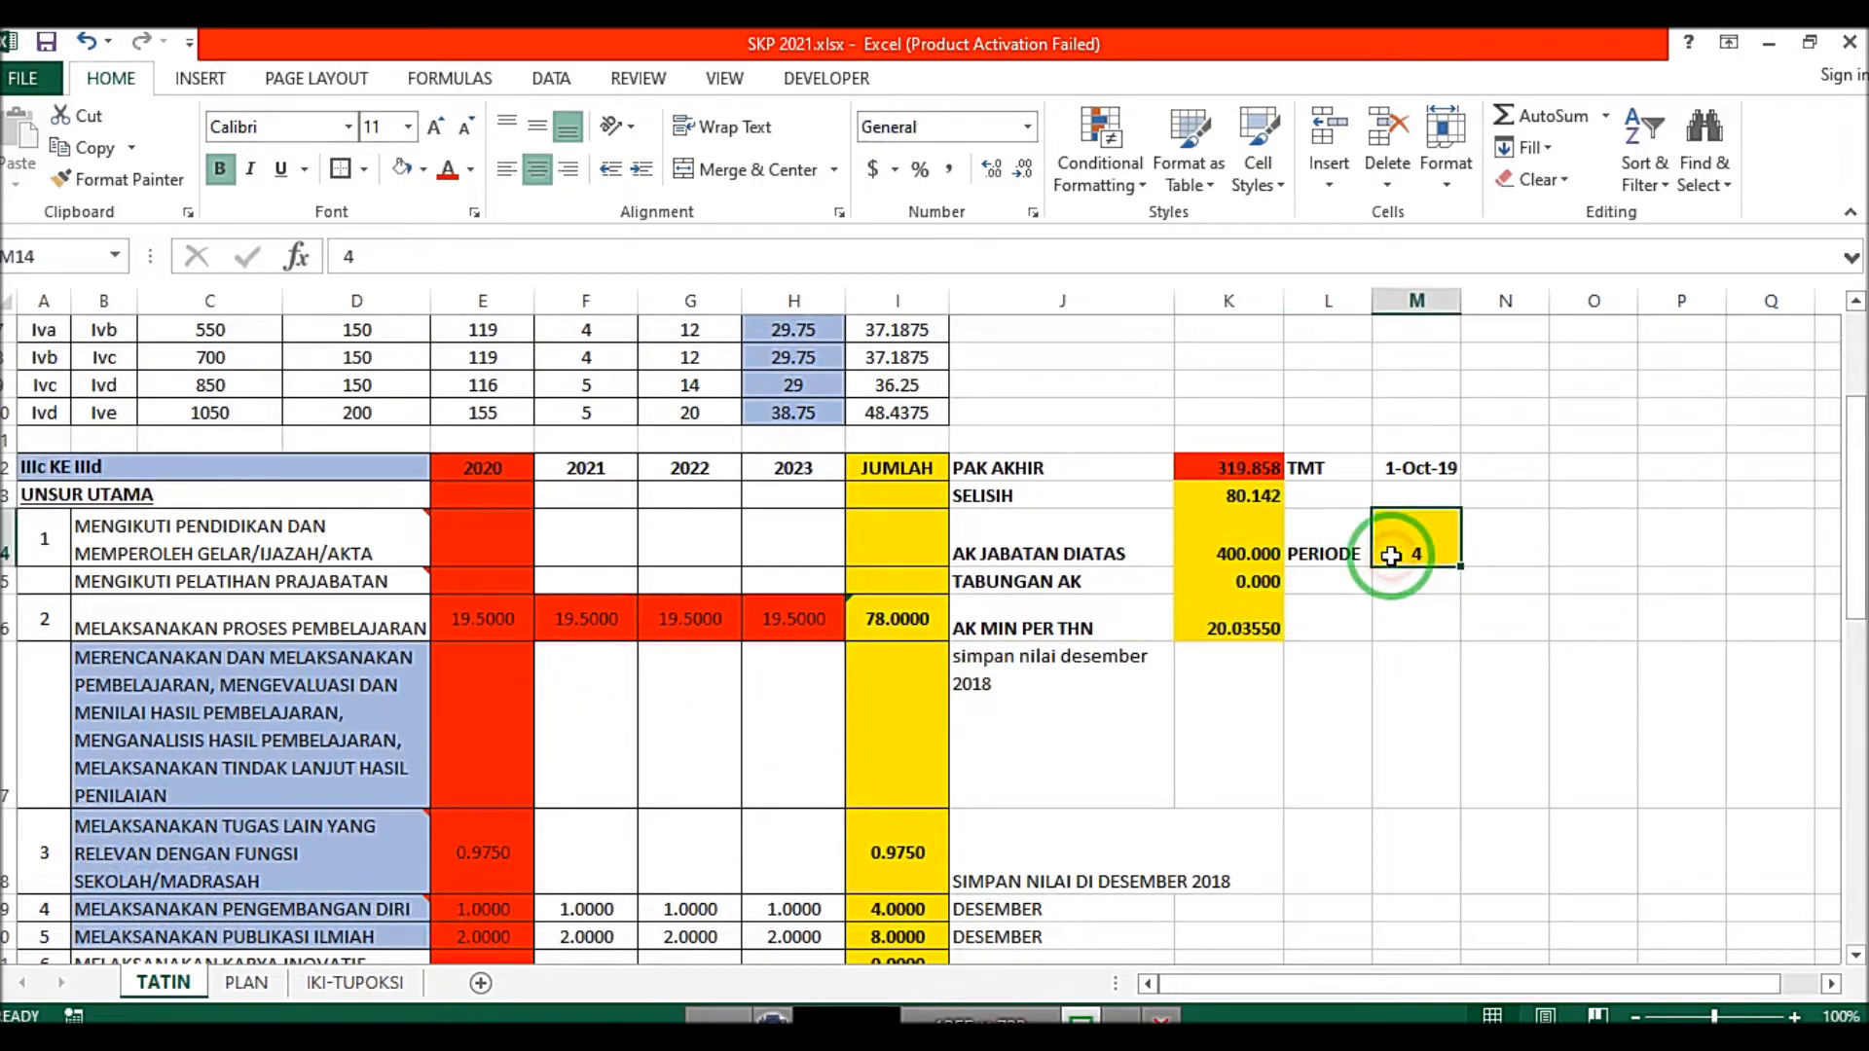
scroll(618, 767, down, 4)
scroll(619, 774, down, 1)
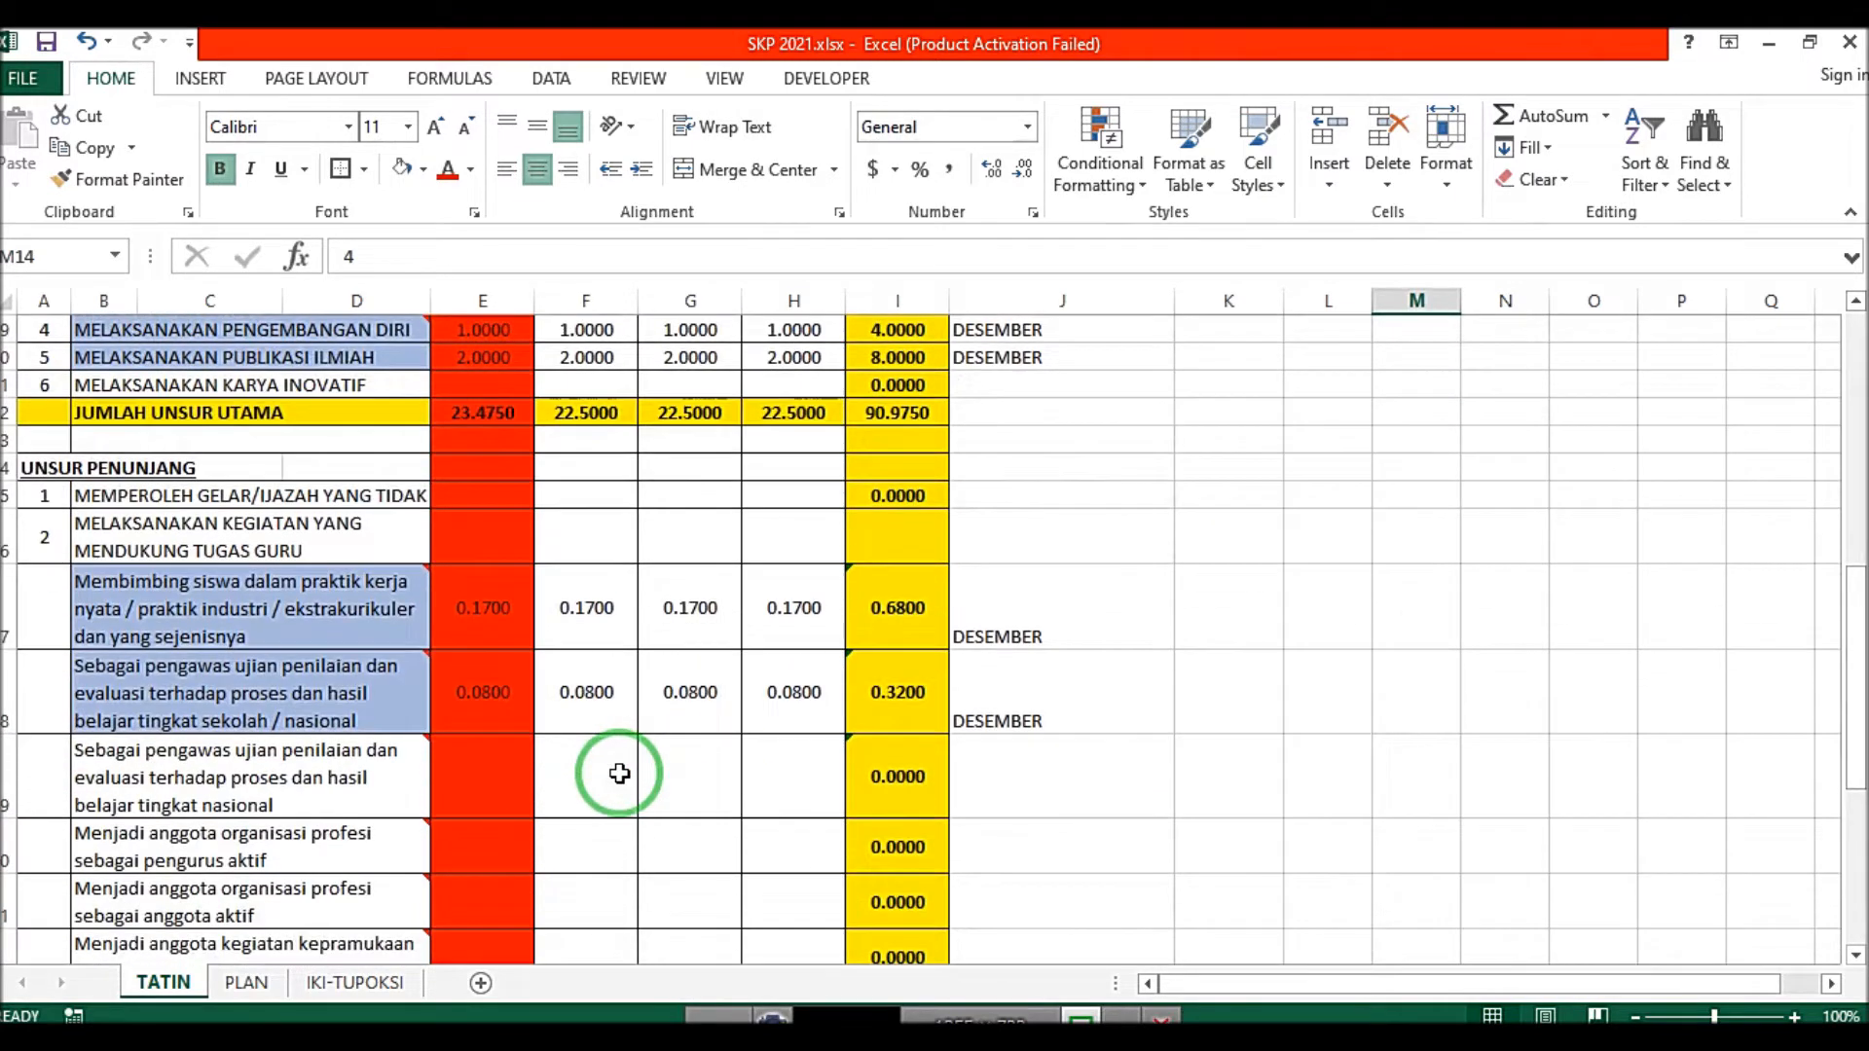
scroll(383, 843, up, 3)
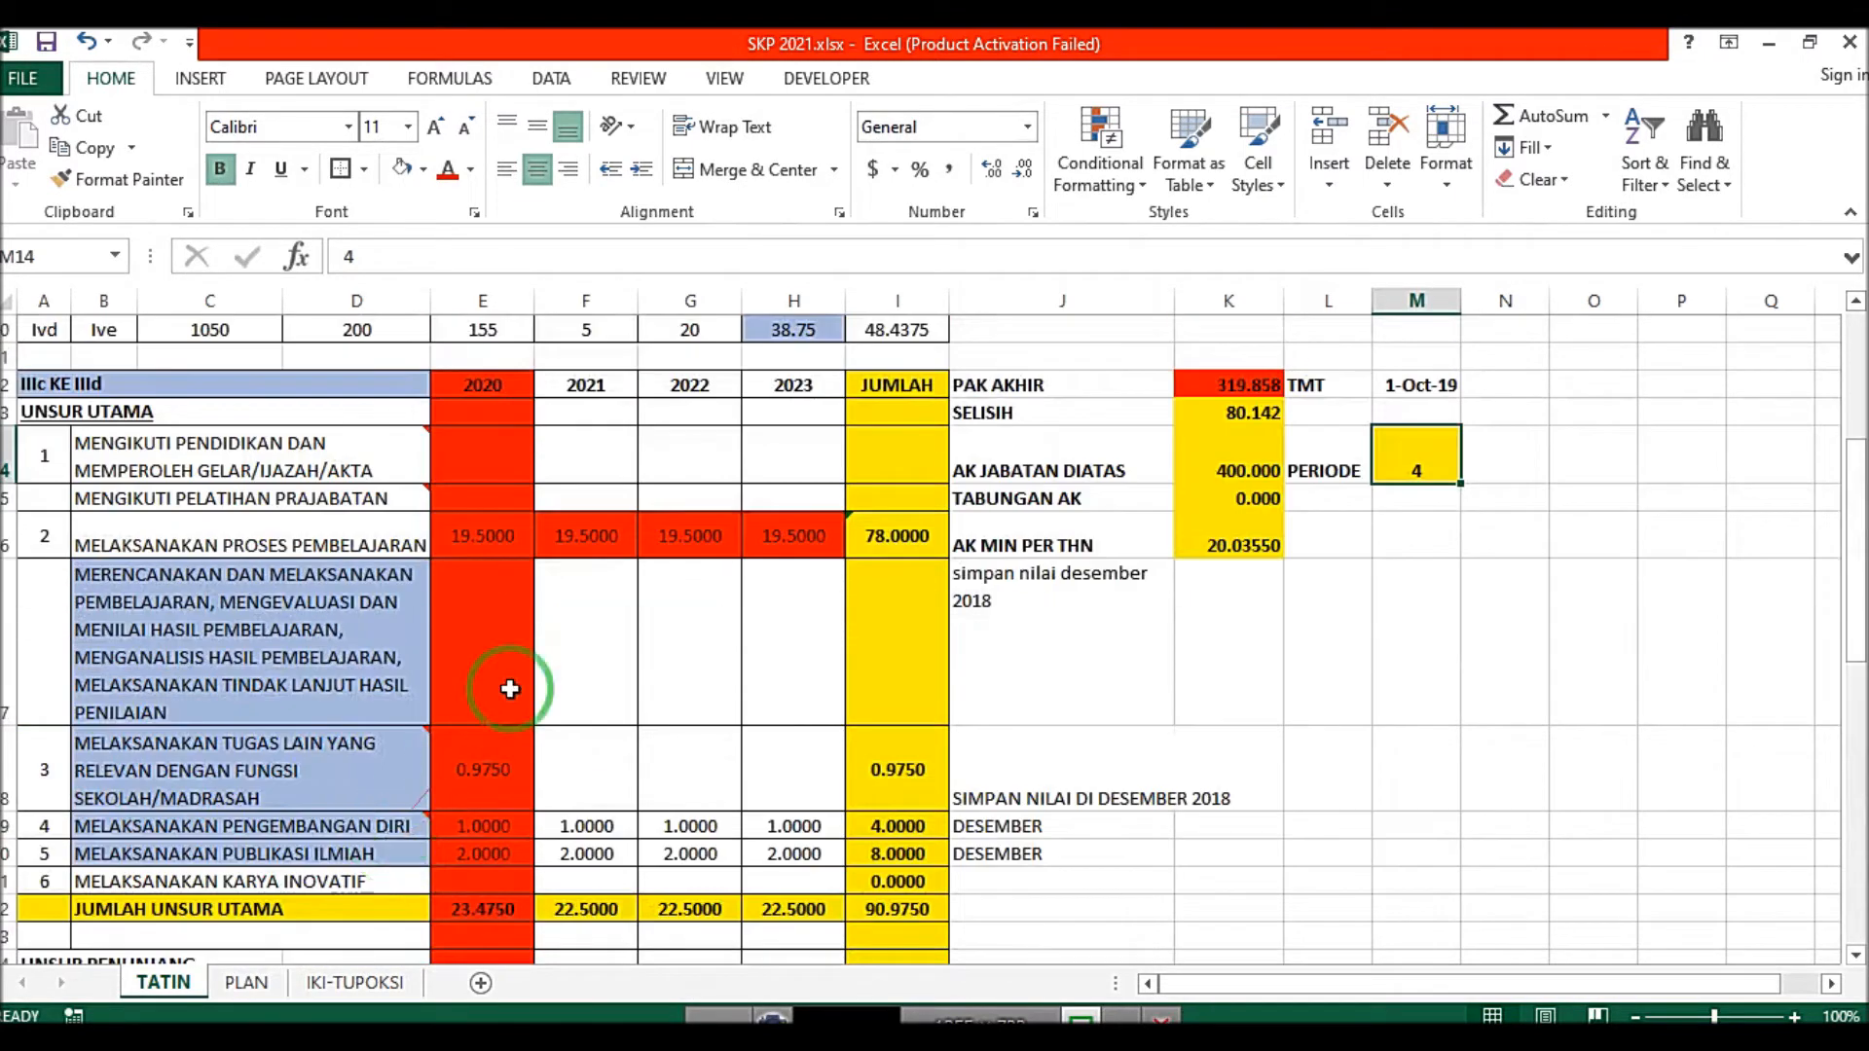
scroll(510, 690, up, 3)
scroll(500, 751, down, 2)
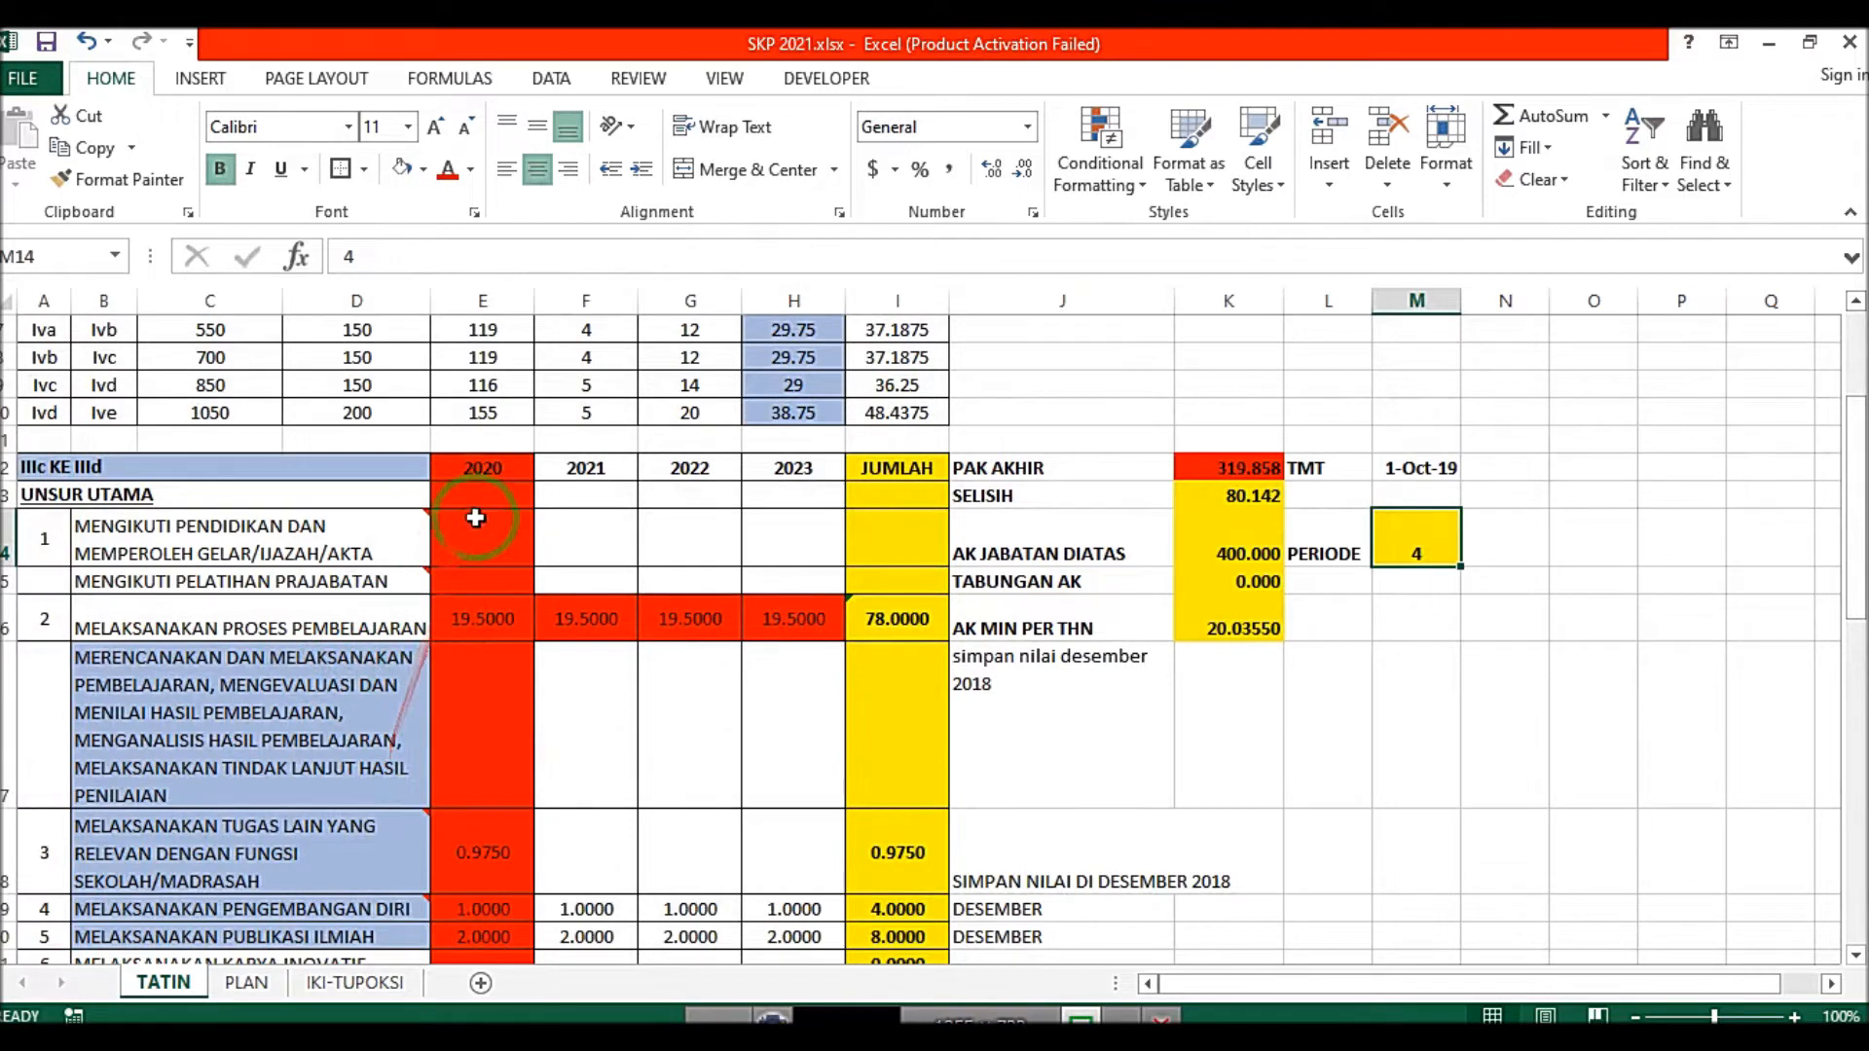
scroll(546, 864, down, 2)
scroll(564, 826, down, 1)
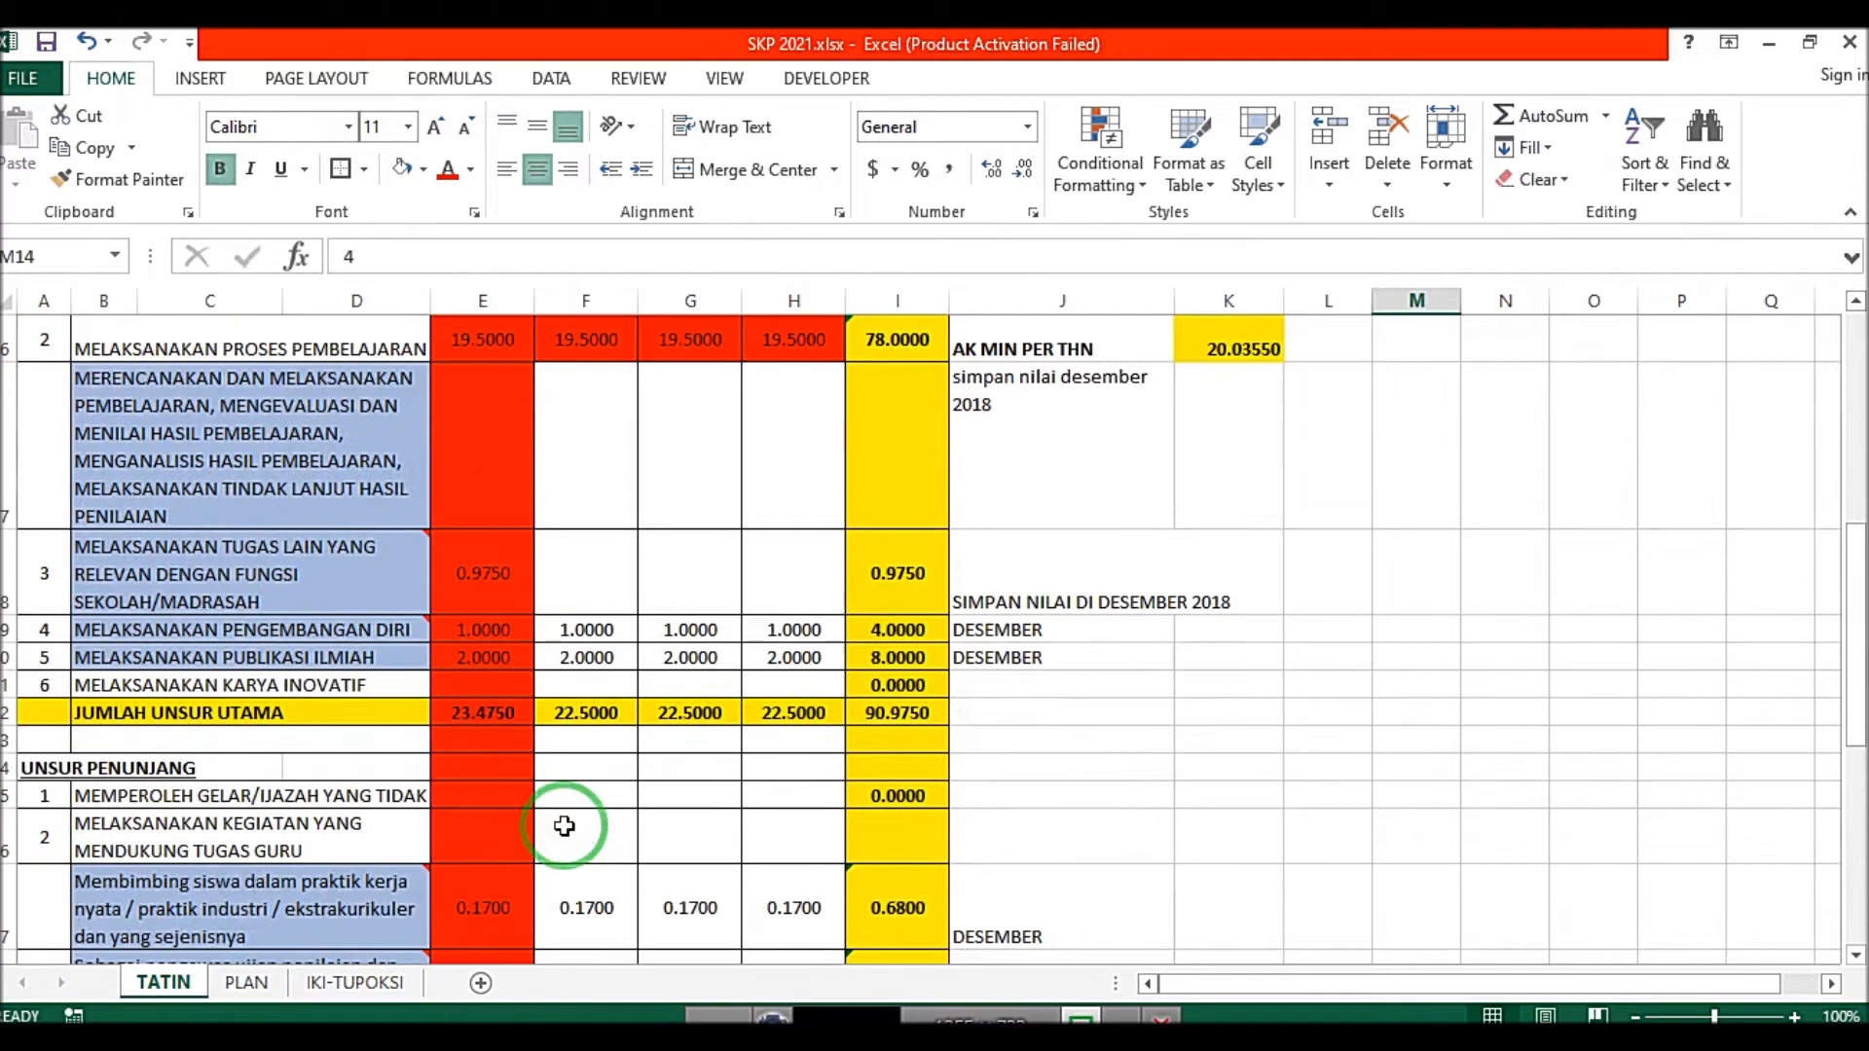
Step: Open the IKI-TUPOKSI sheet and review the UNSUR UTAMA categories, including the extracurricular guidance entry
click(375, 982)
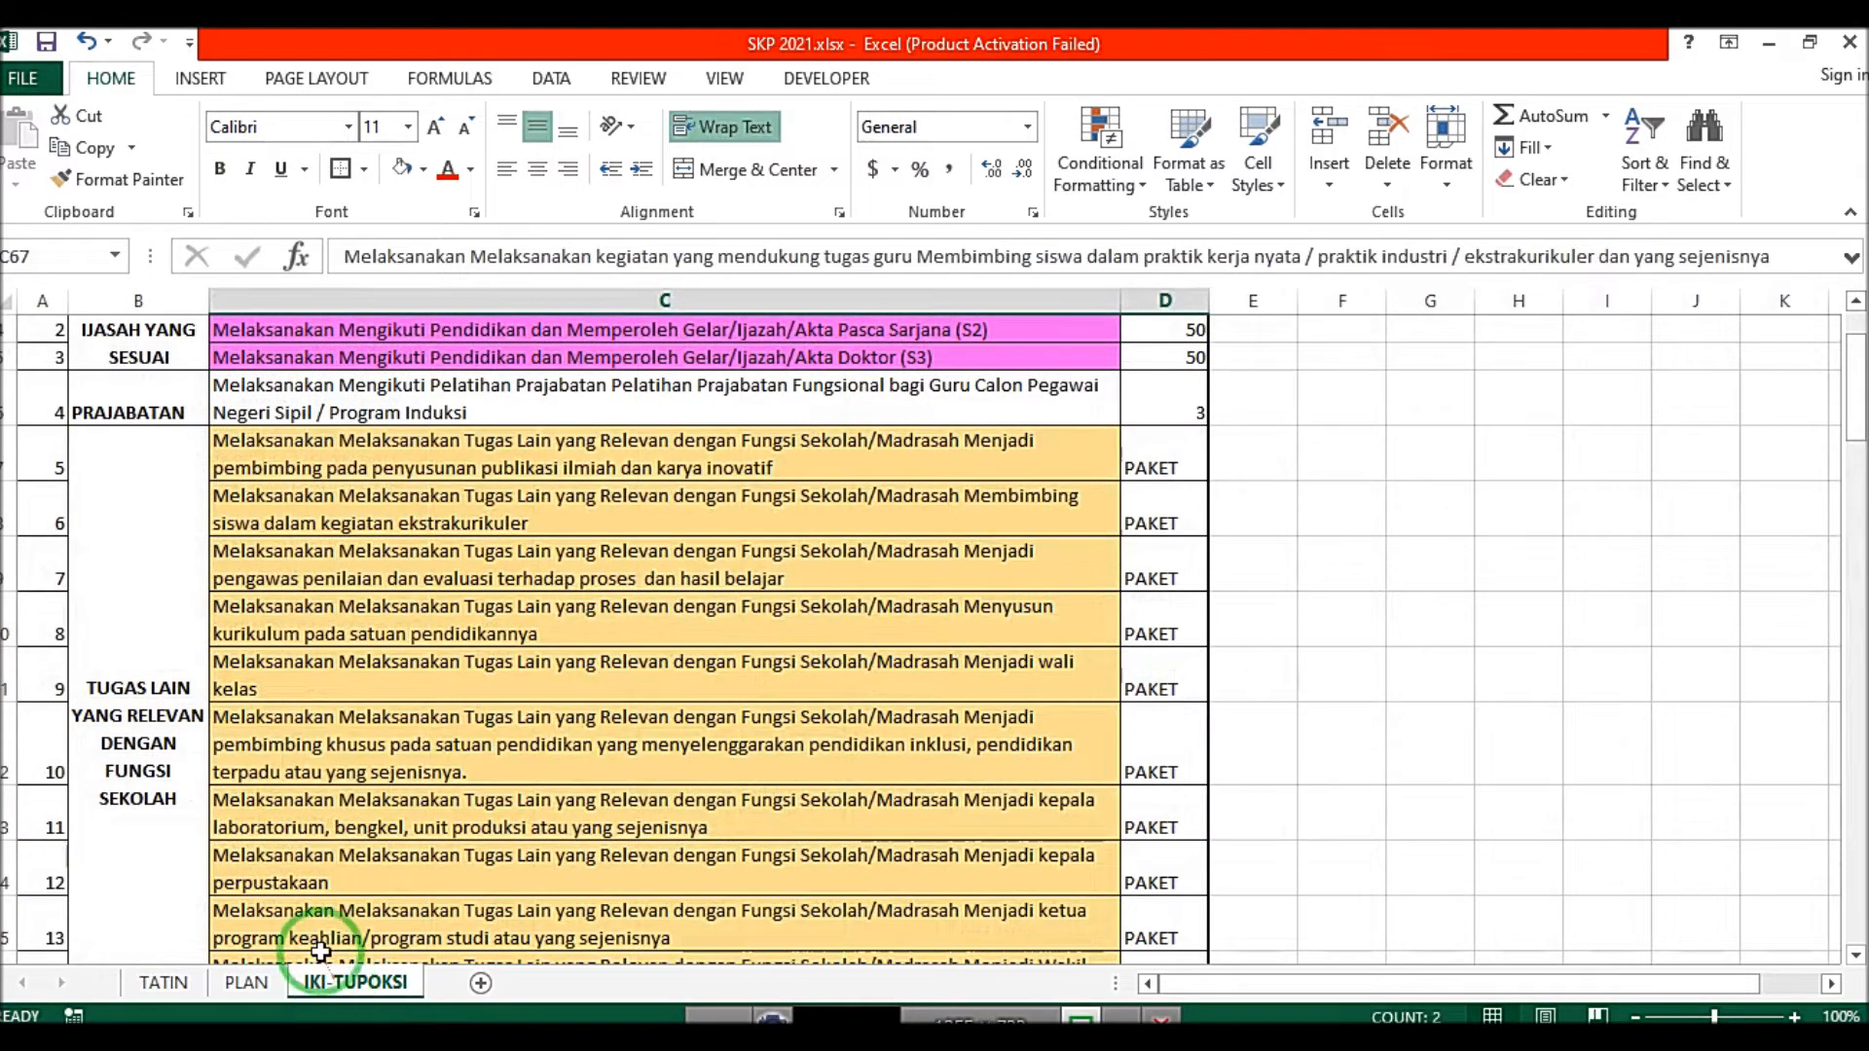
scroll(418, 836, up, 1)
scroll(418, 836, up, 1)
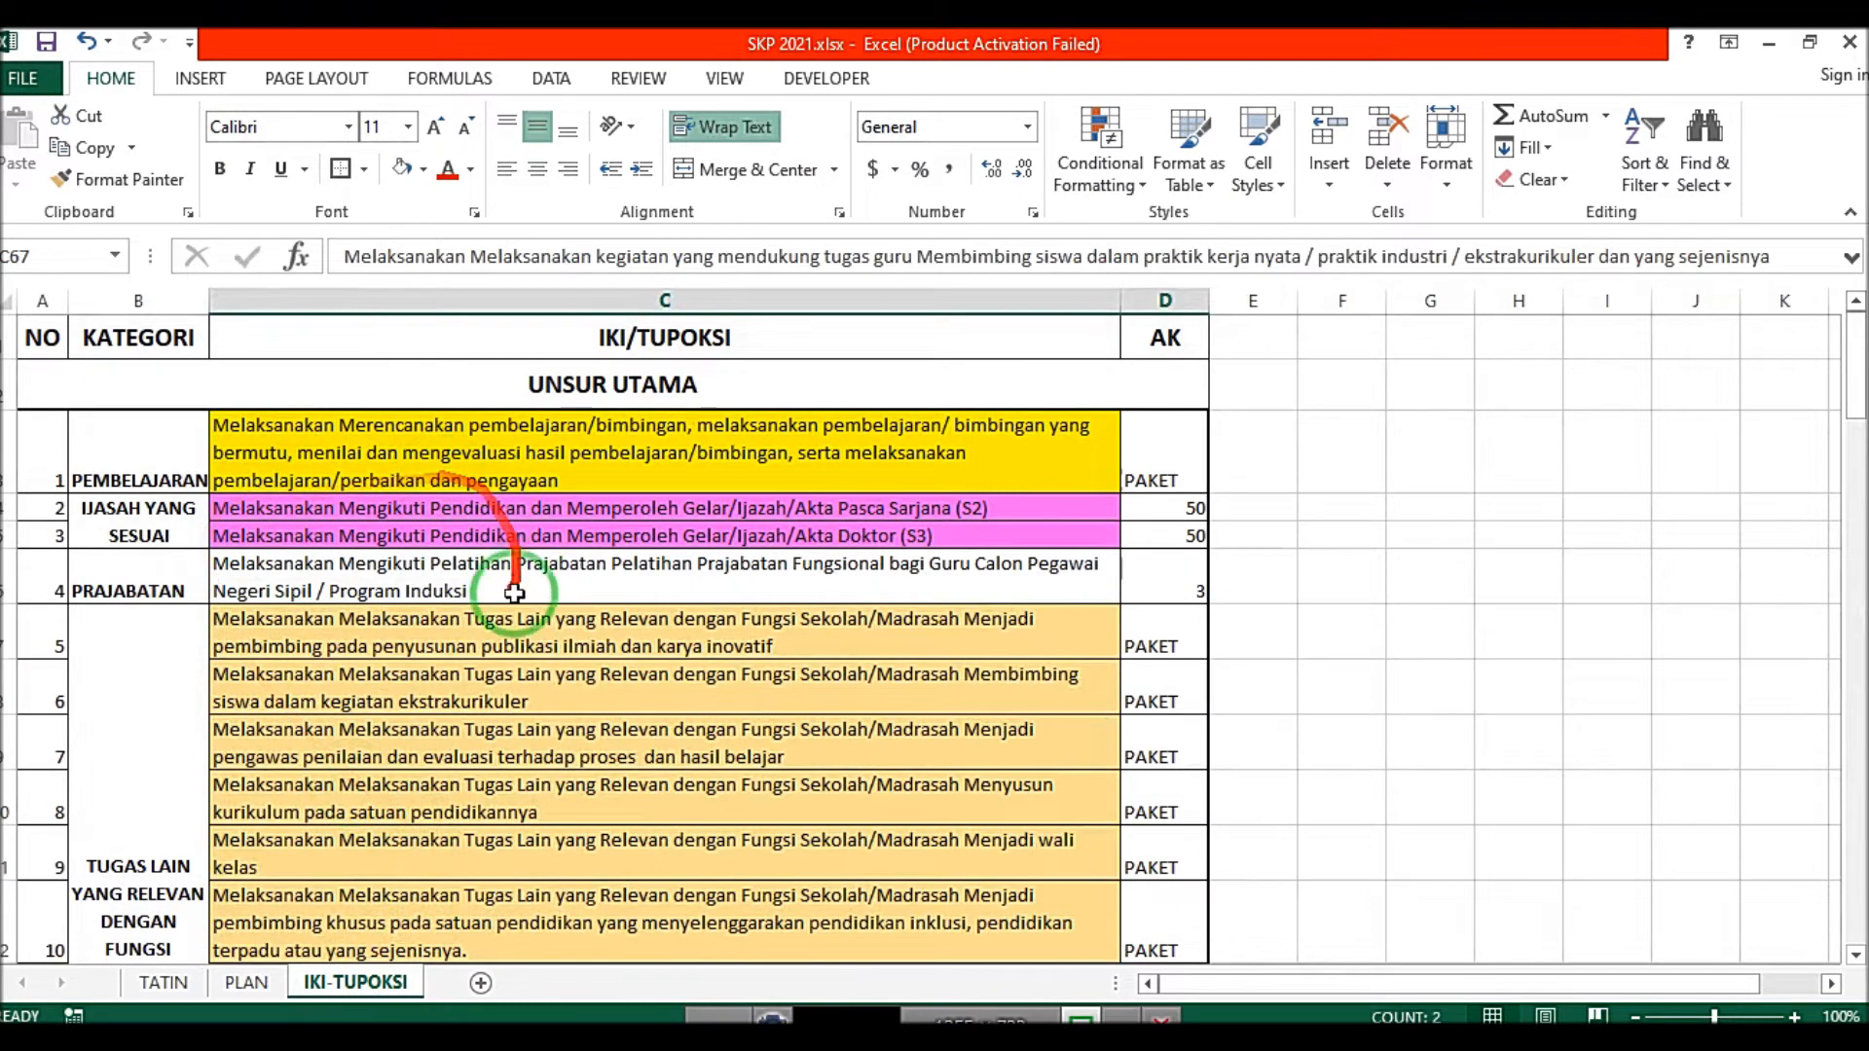
scroll(419, 697, down, 1)
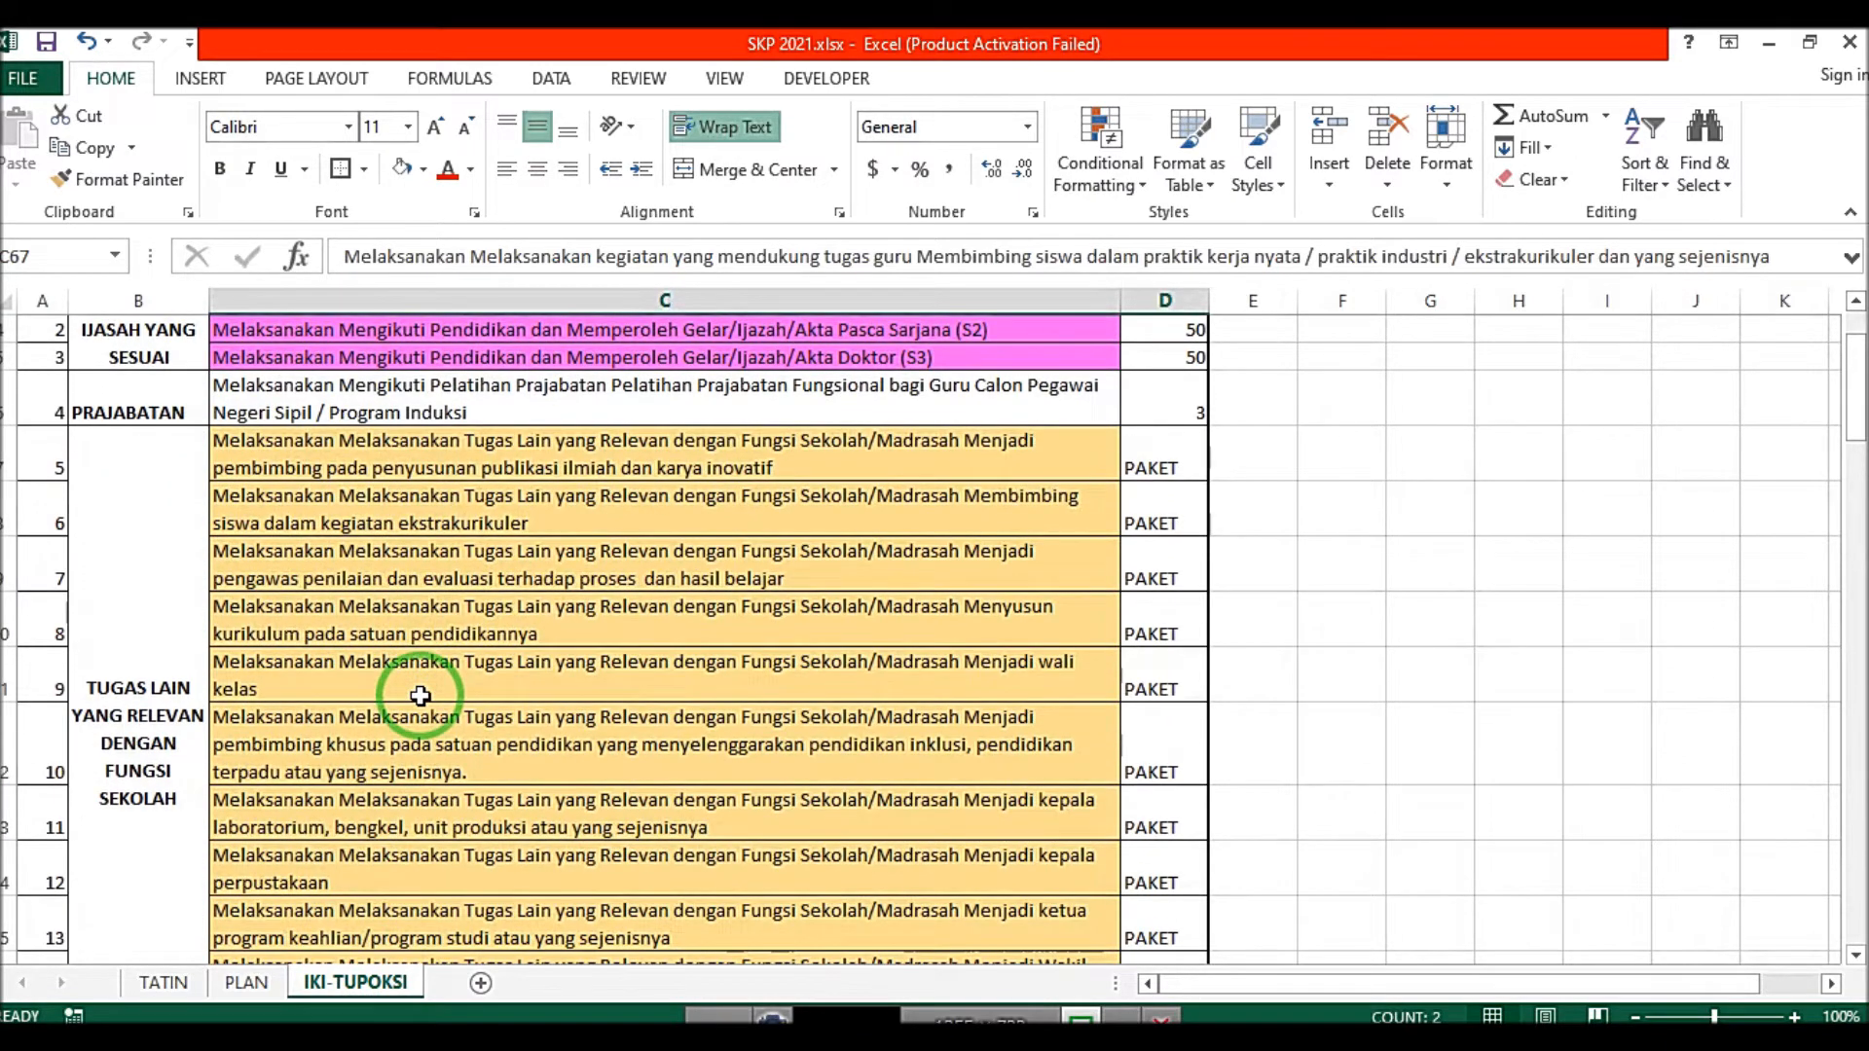
scroll(419, 697, down, 1)
scroll(419, 694, up, 1)
click(417, 689)
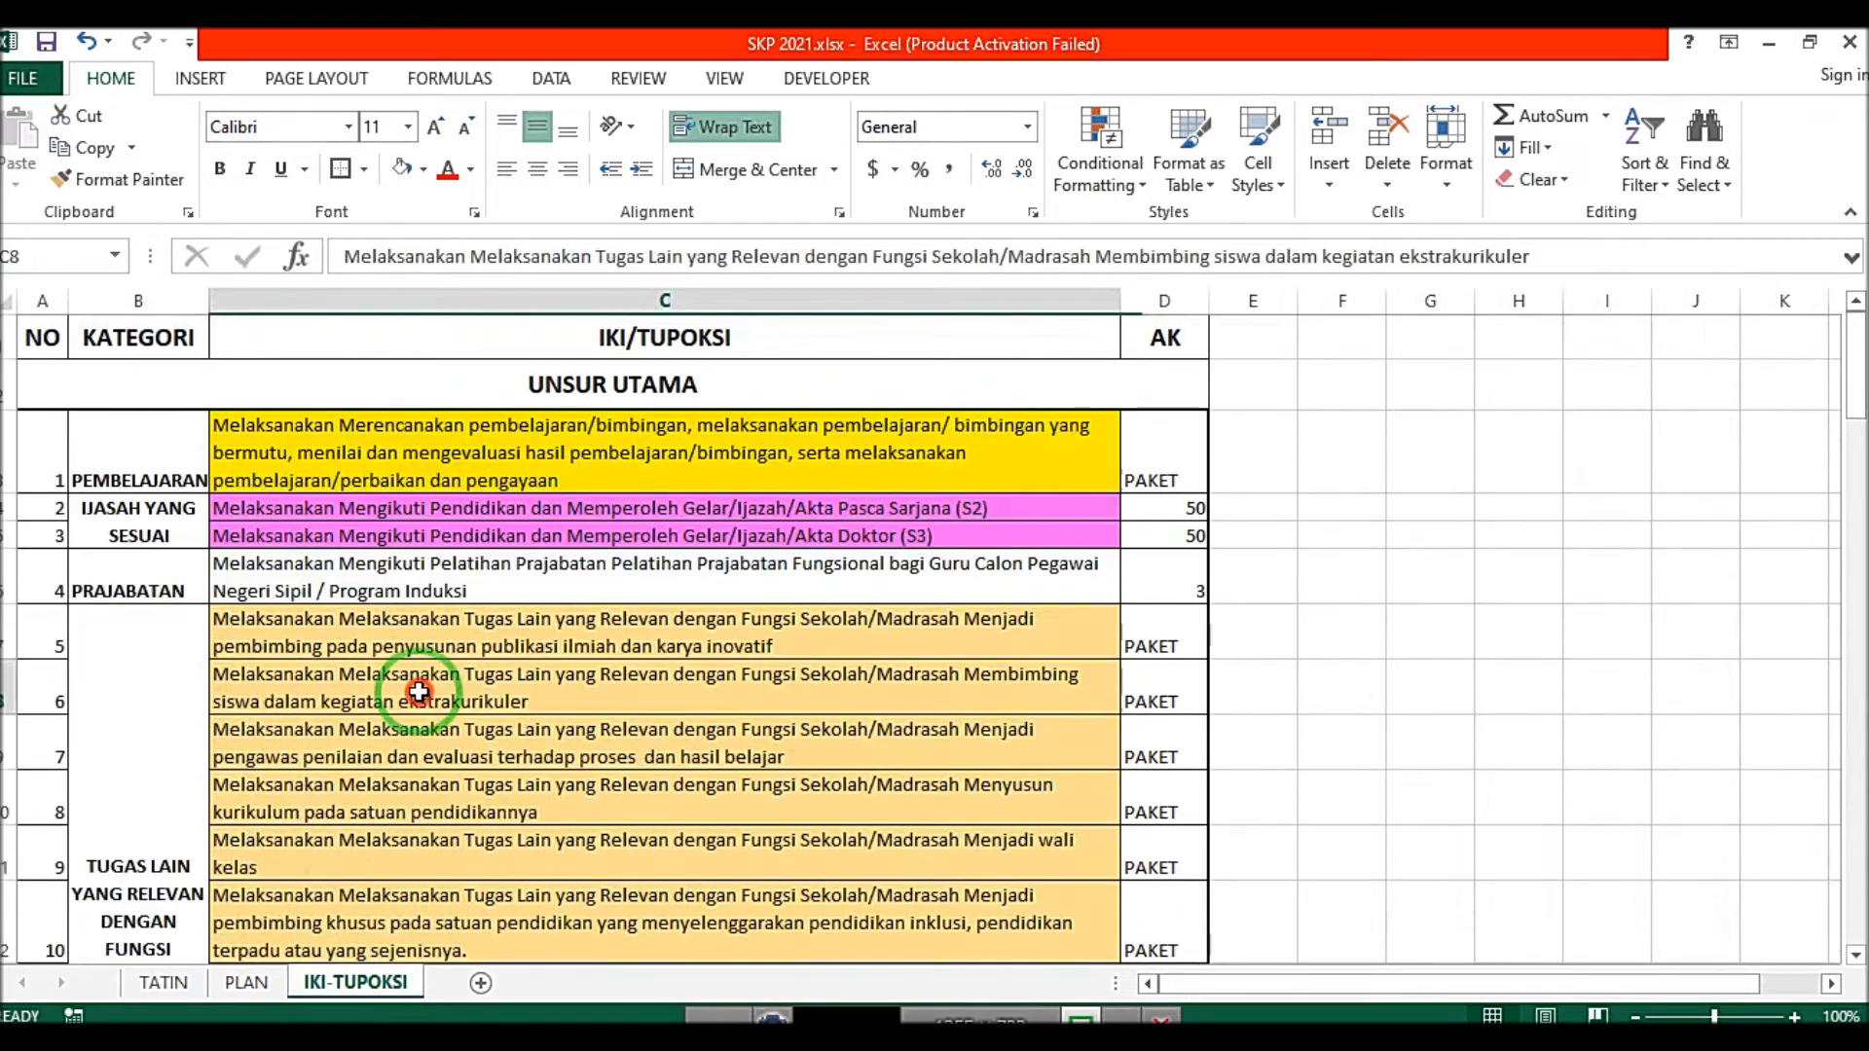
Step: Review the TUGAS LAIN YANG RELEVAN entries and examine the PEMBELAJARAN category with its IKI/TUPOKSI description
scroll(250, 822, down, 3)
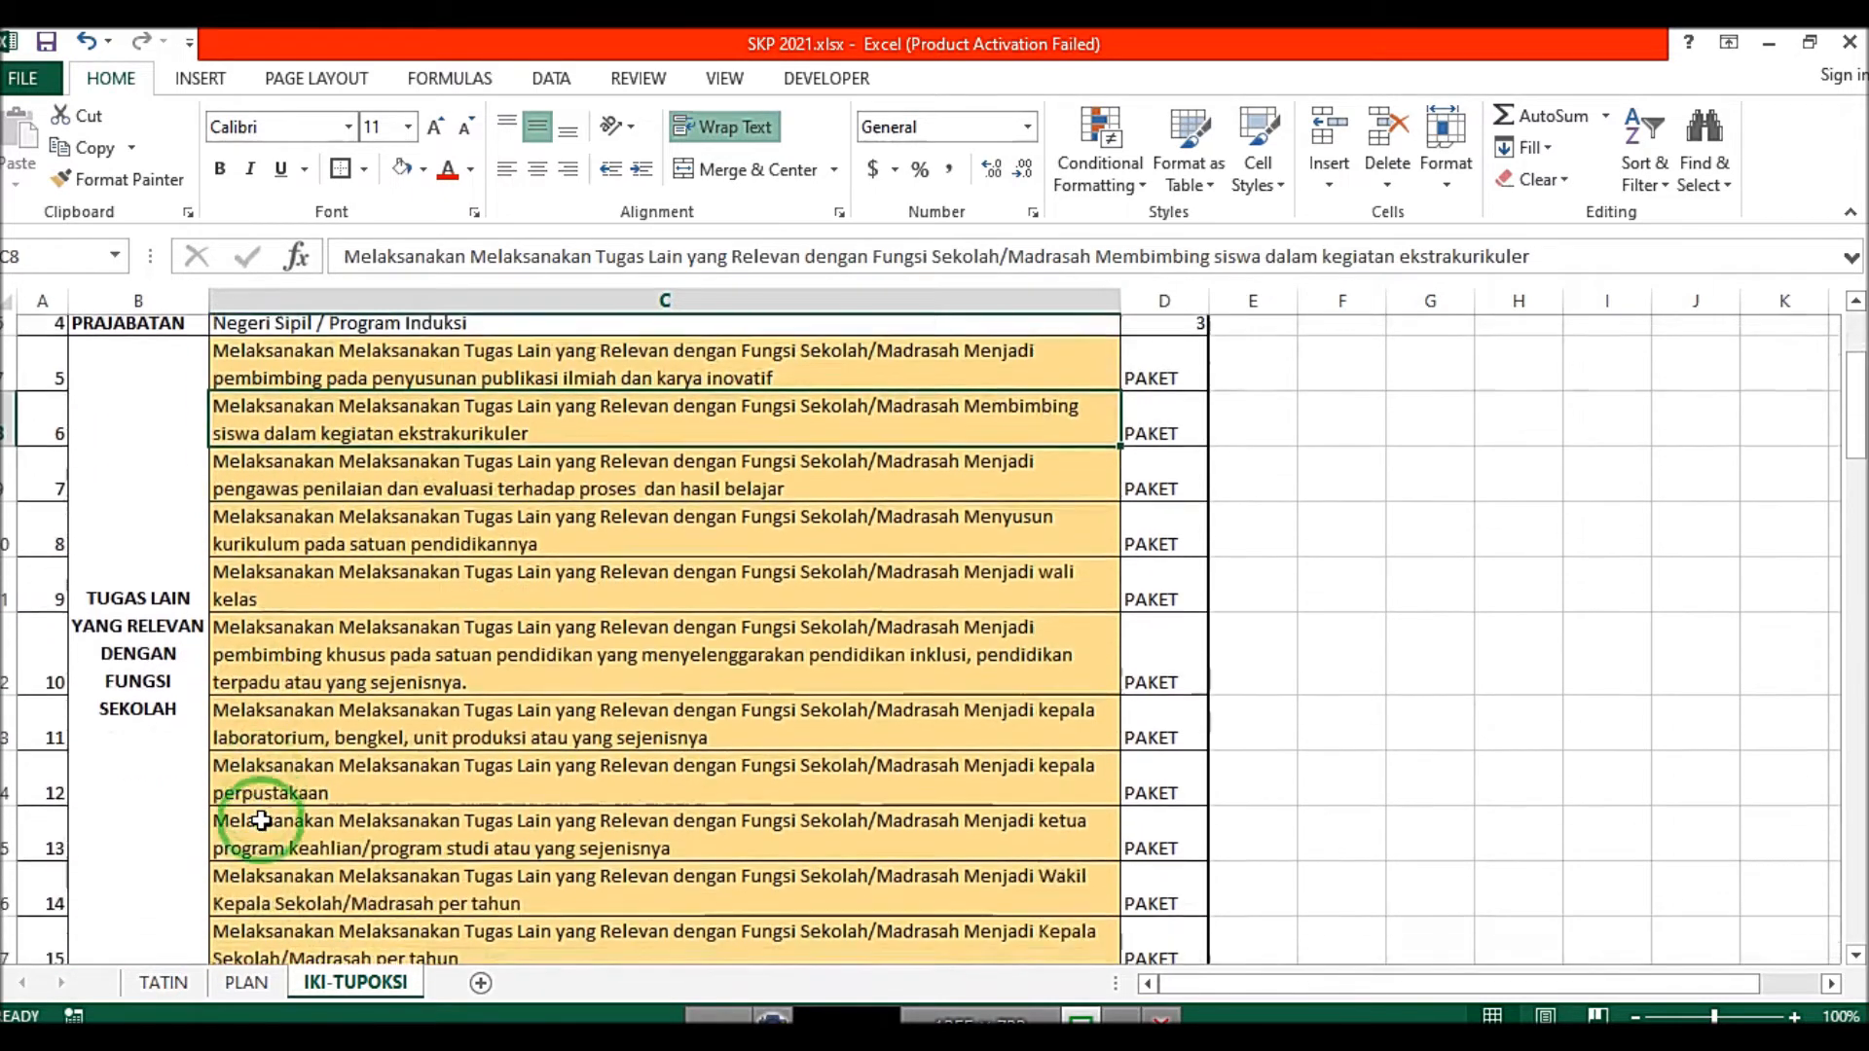
scroll(261, 821, up, 3)
scroll(260, 821, up, 2)
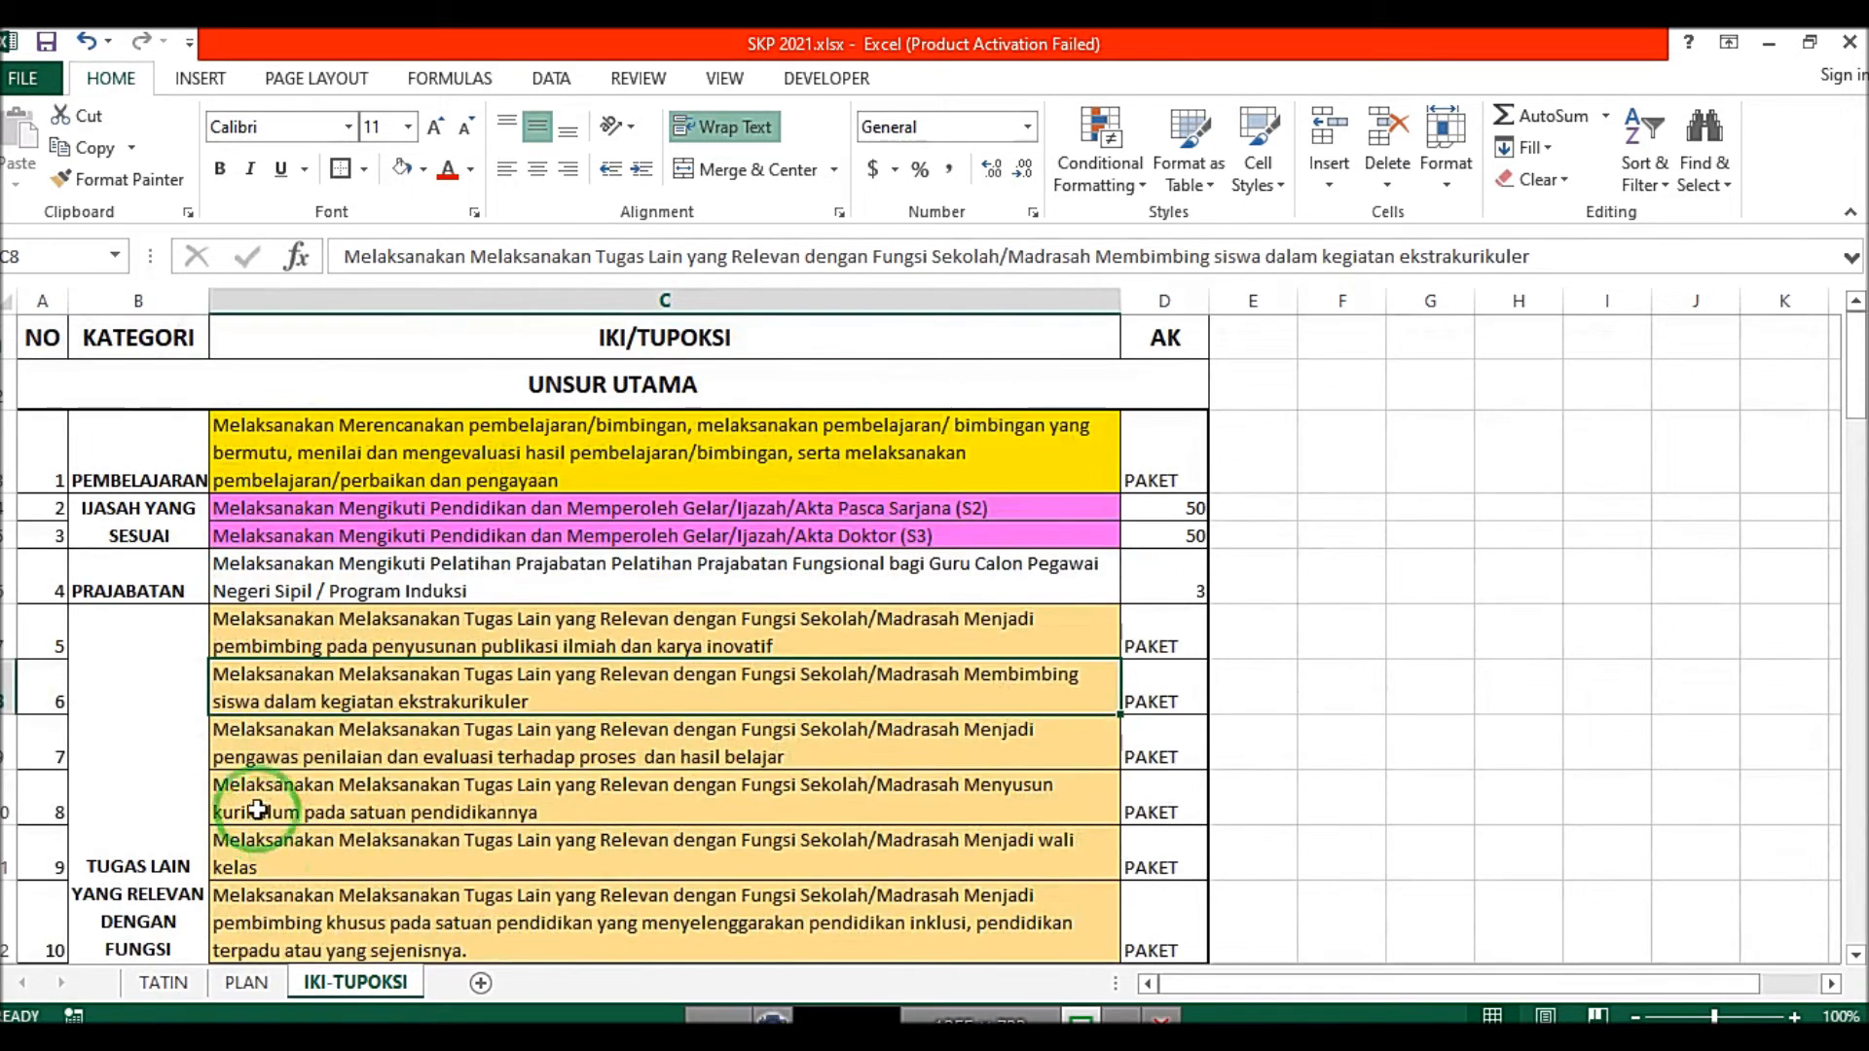
click(180, 475)
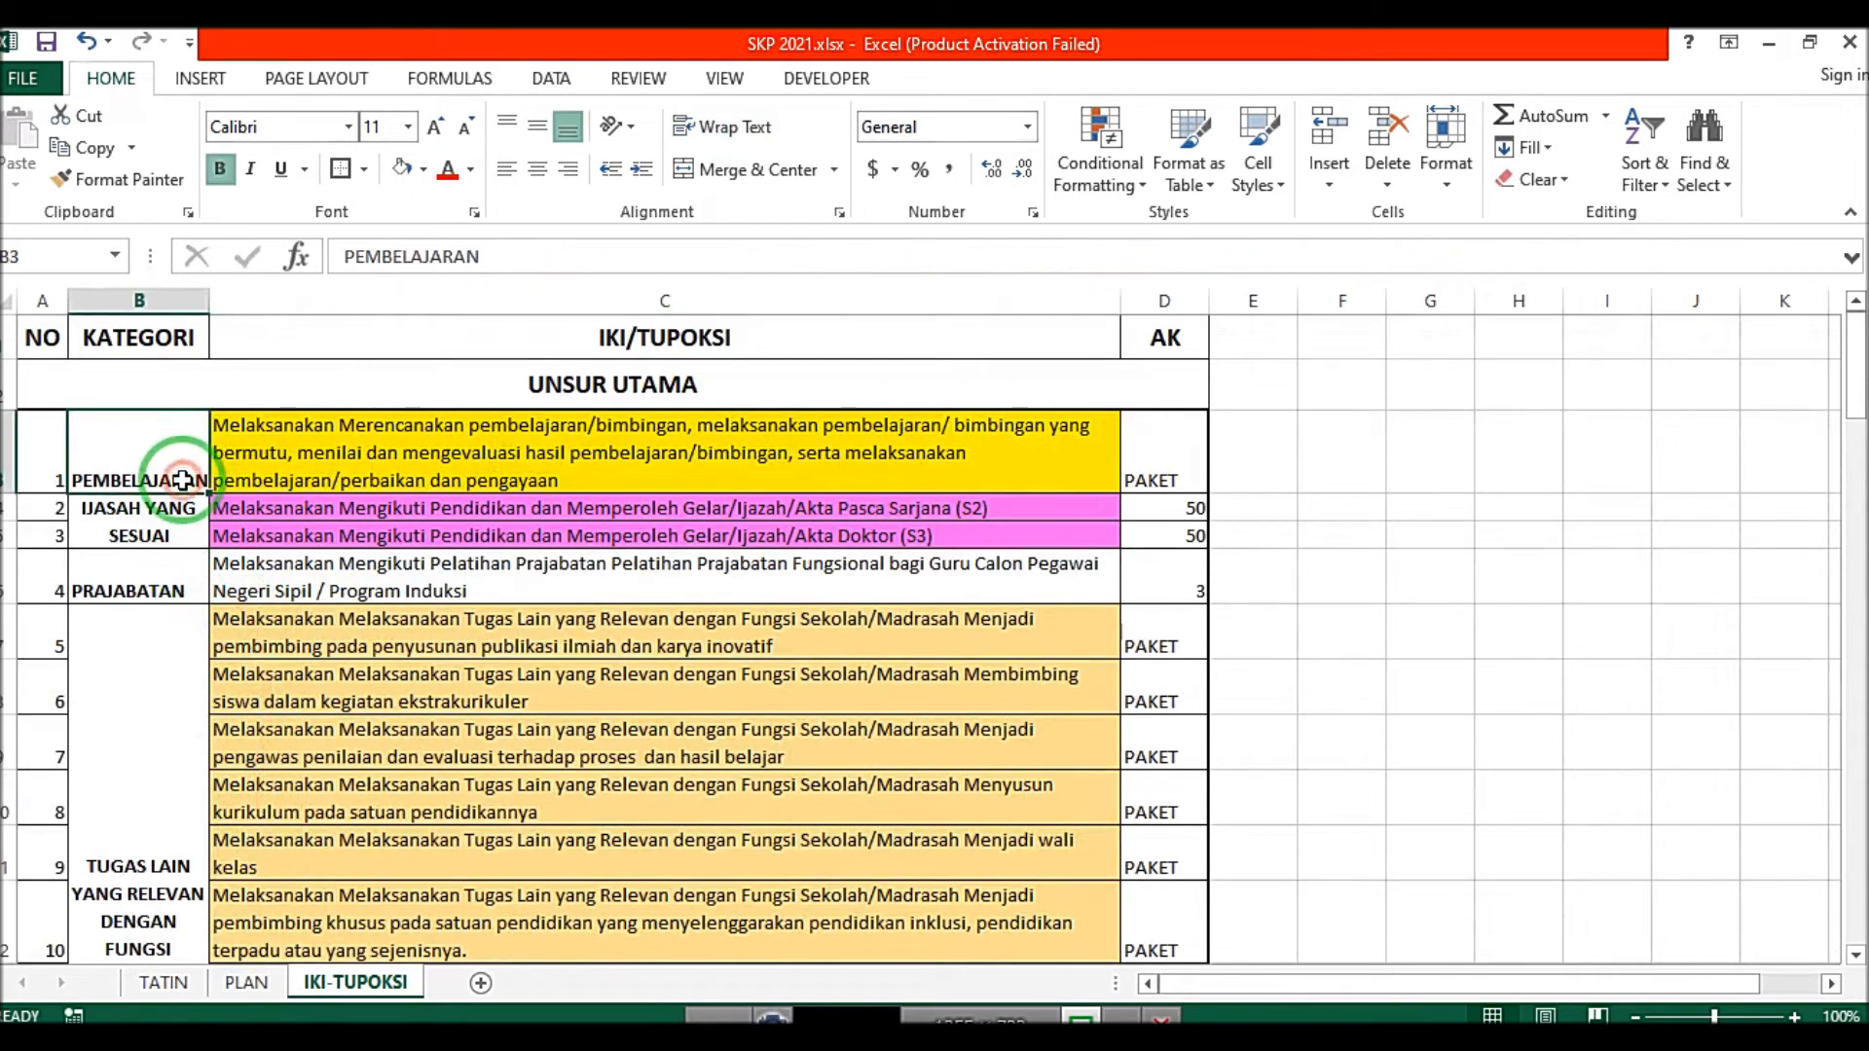
click(333, 485)
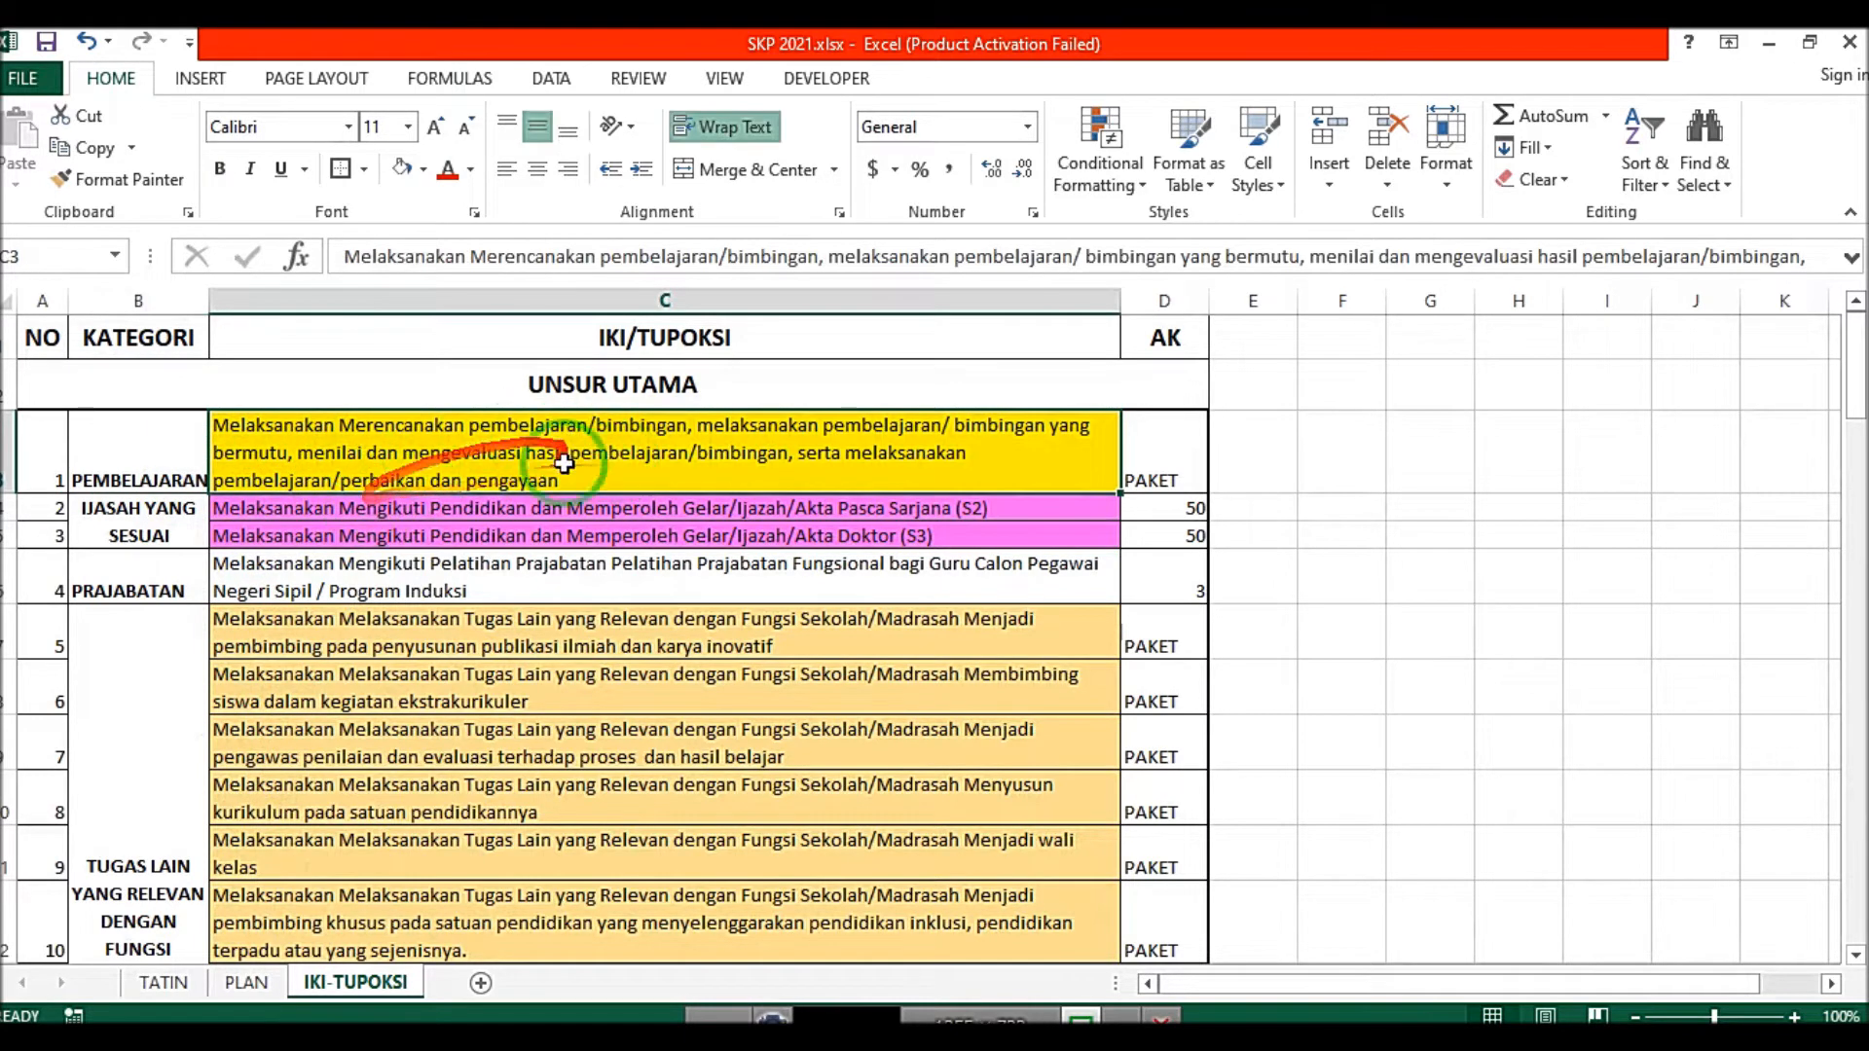
Step: Review the IJASAH YANG SESUAI and PRAJABATAN categories and the activities under TUGAS LAIN YANG RELEVAN DENGAN FUNGSI SEKOLAH
click(120, 528)
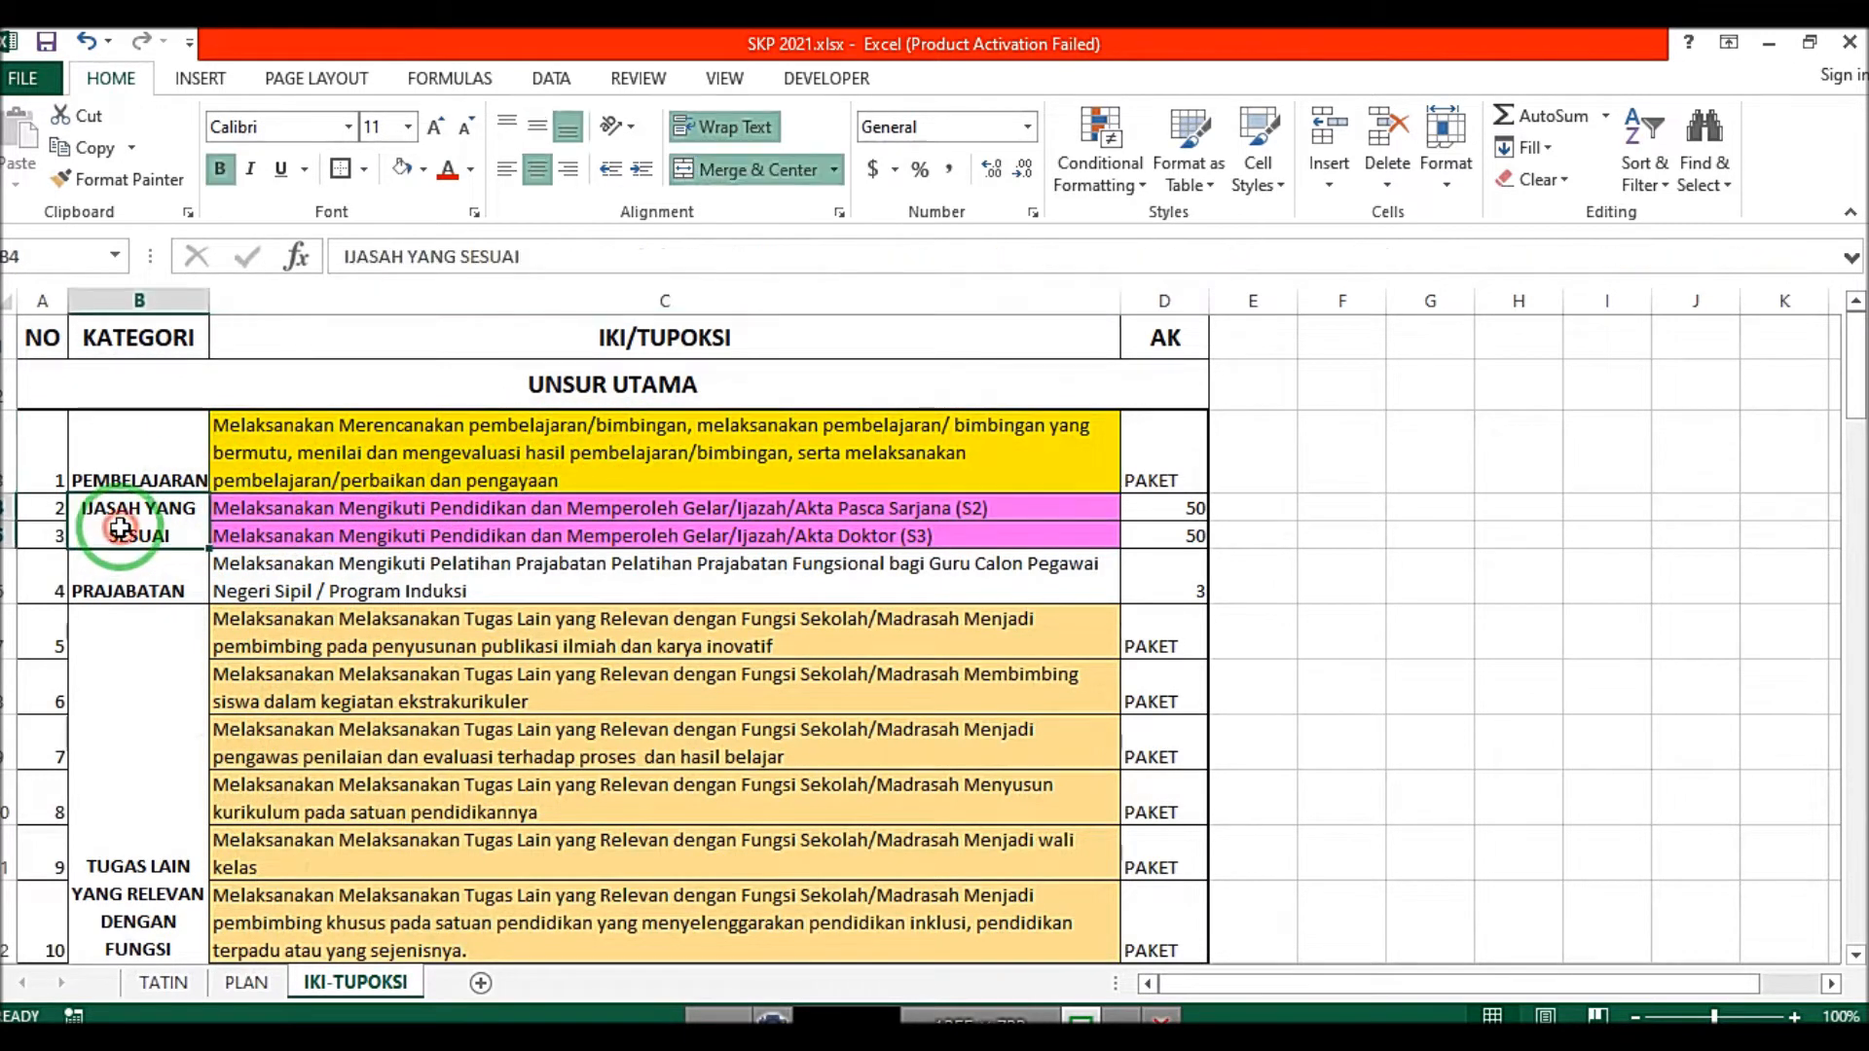
click(136, 584)
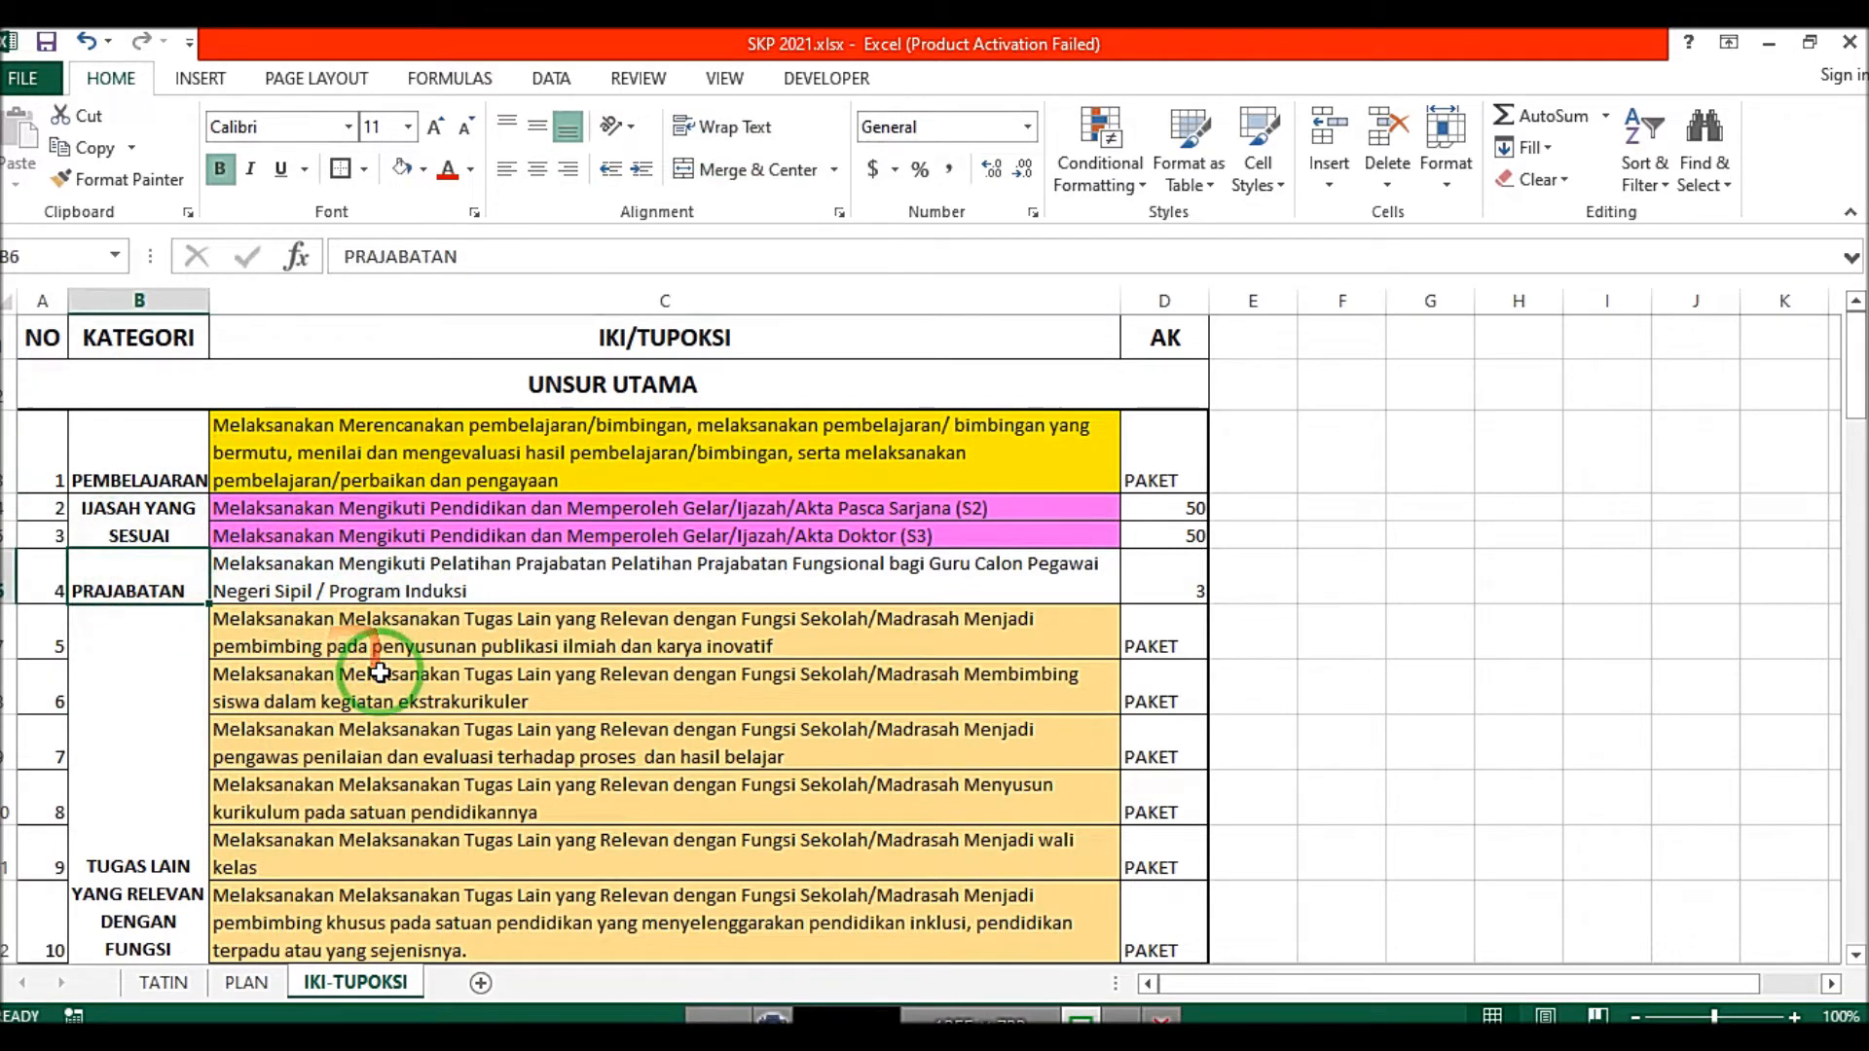
scroll(379, 672, down, 1)
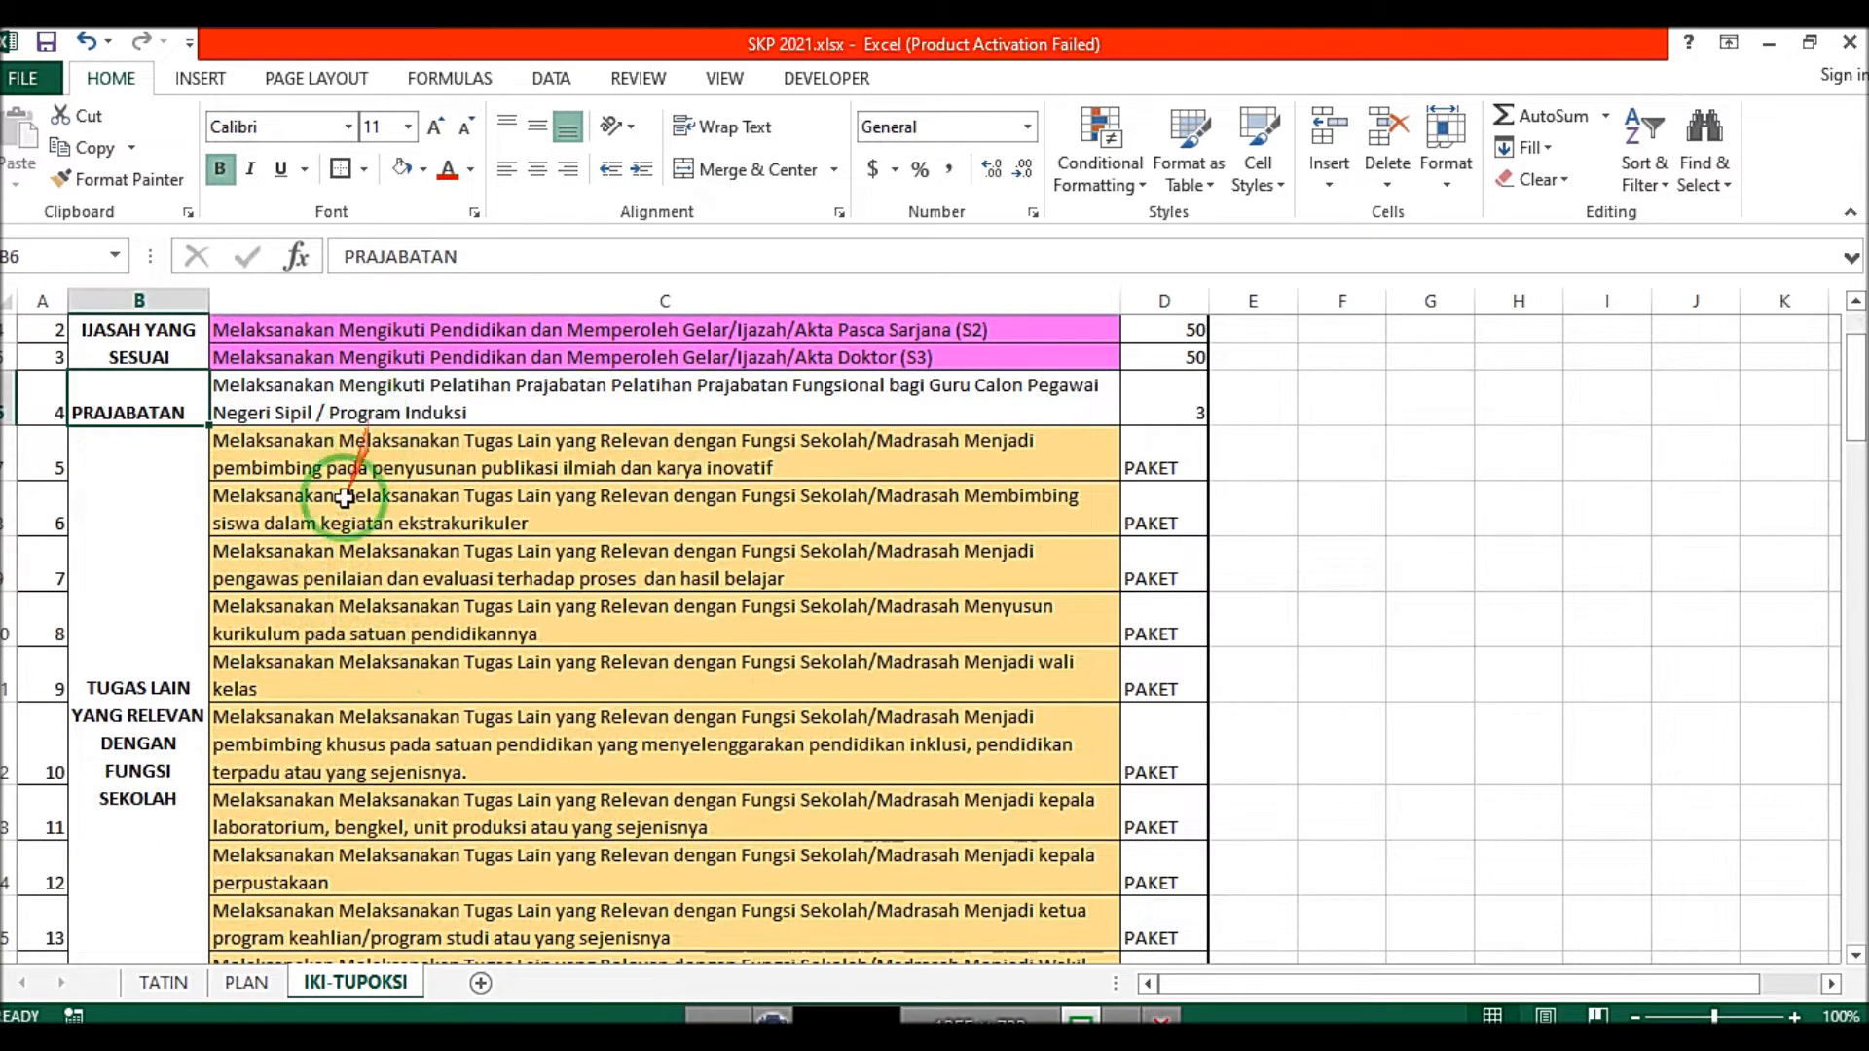
click(151, 715)
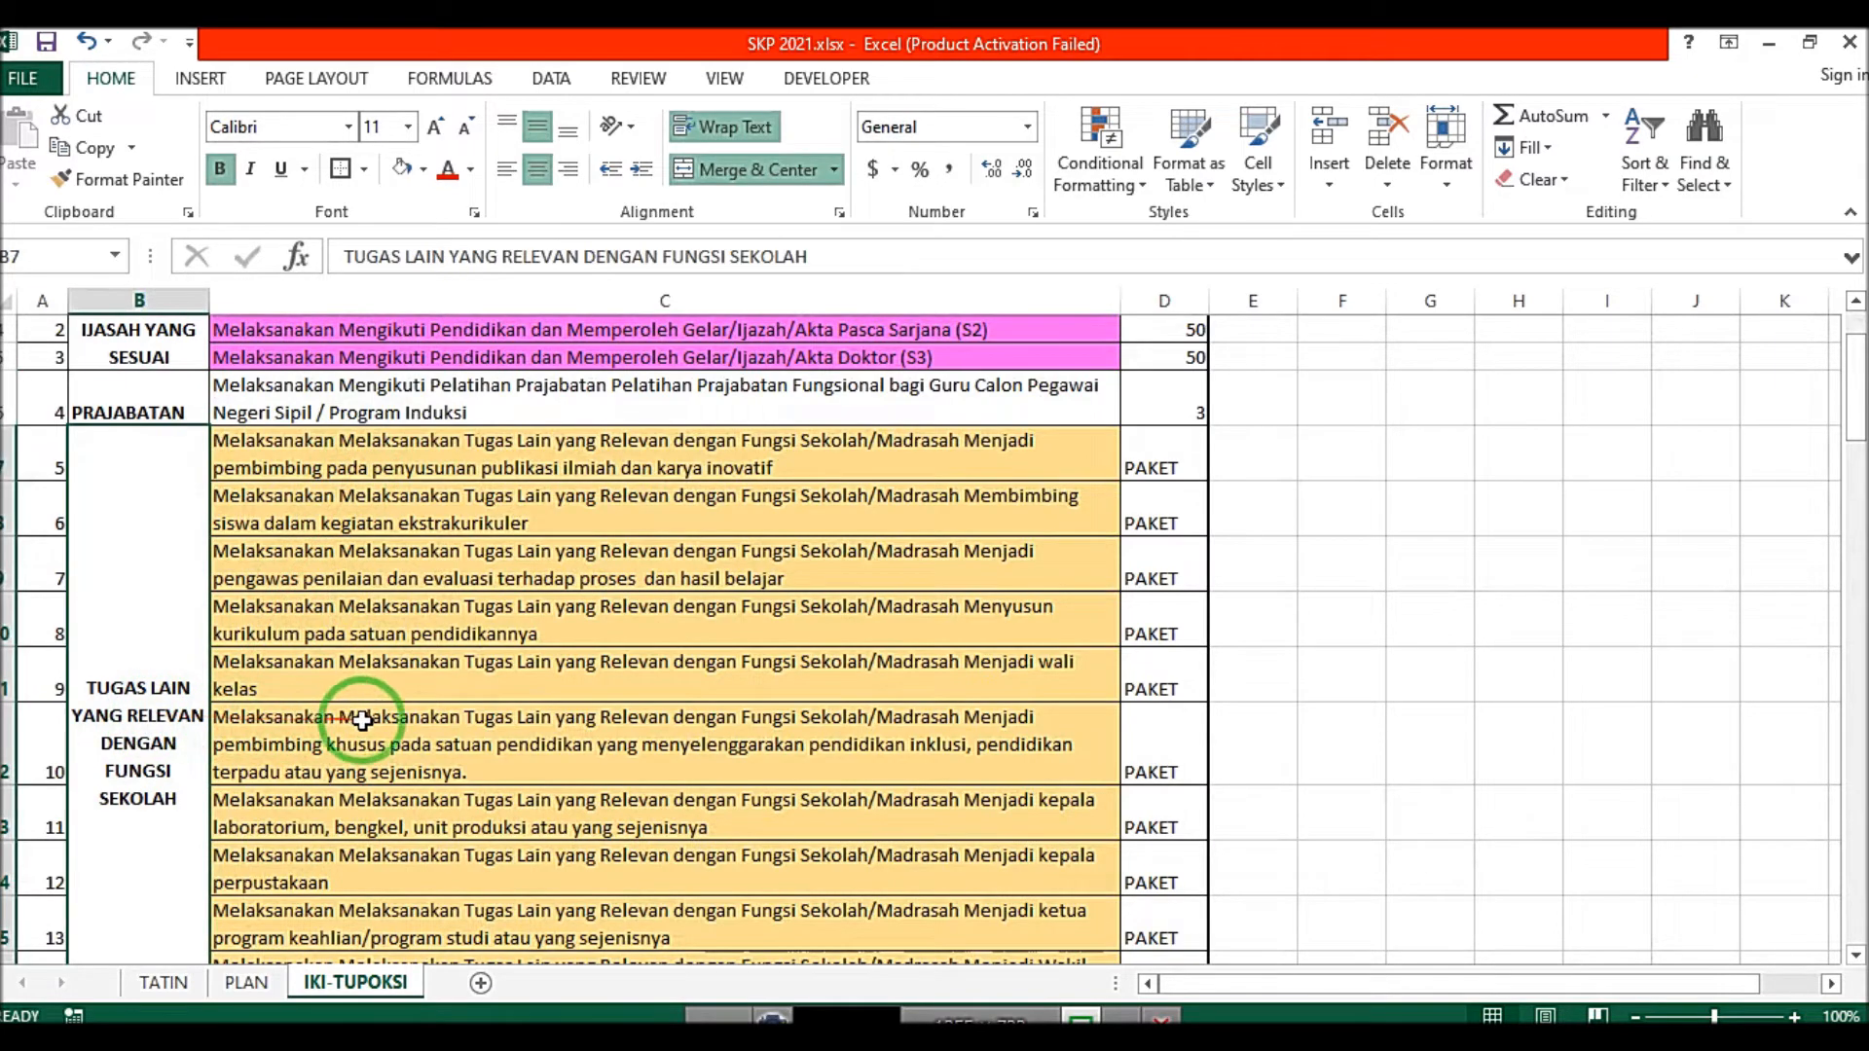
scroll(447, 593, down, 1)
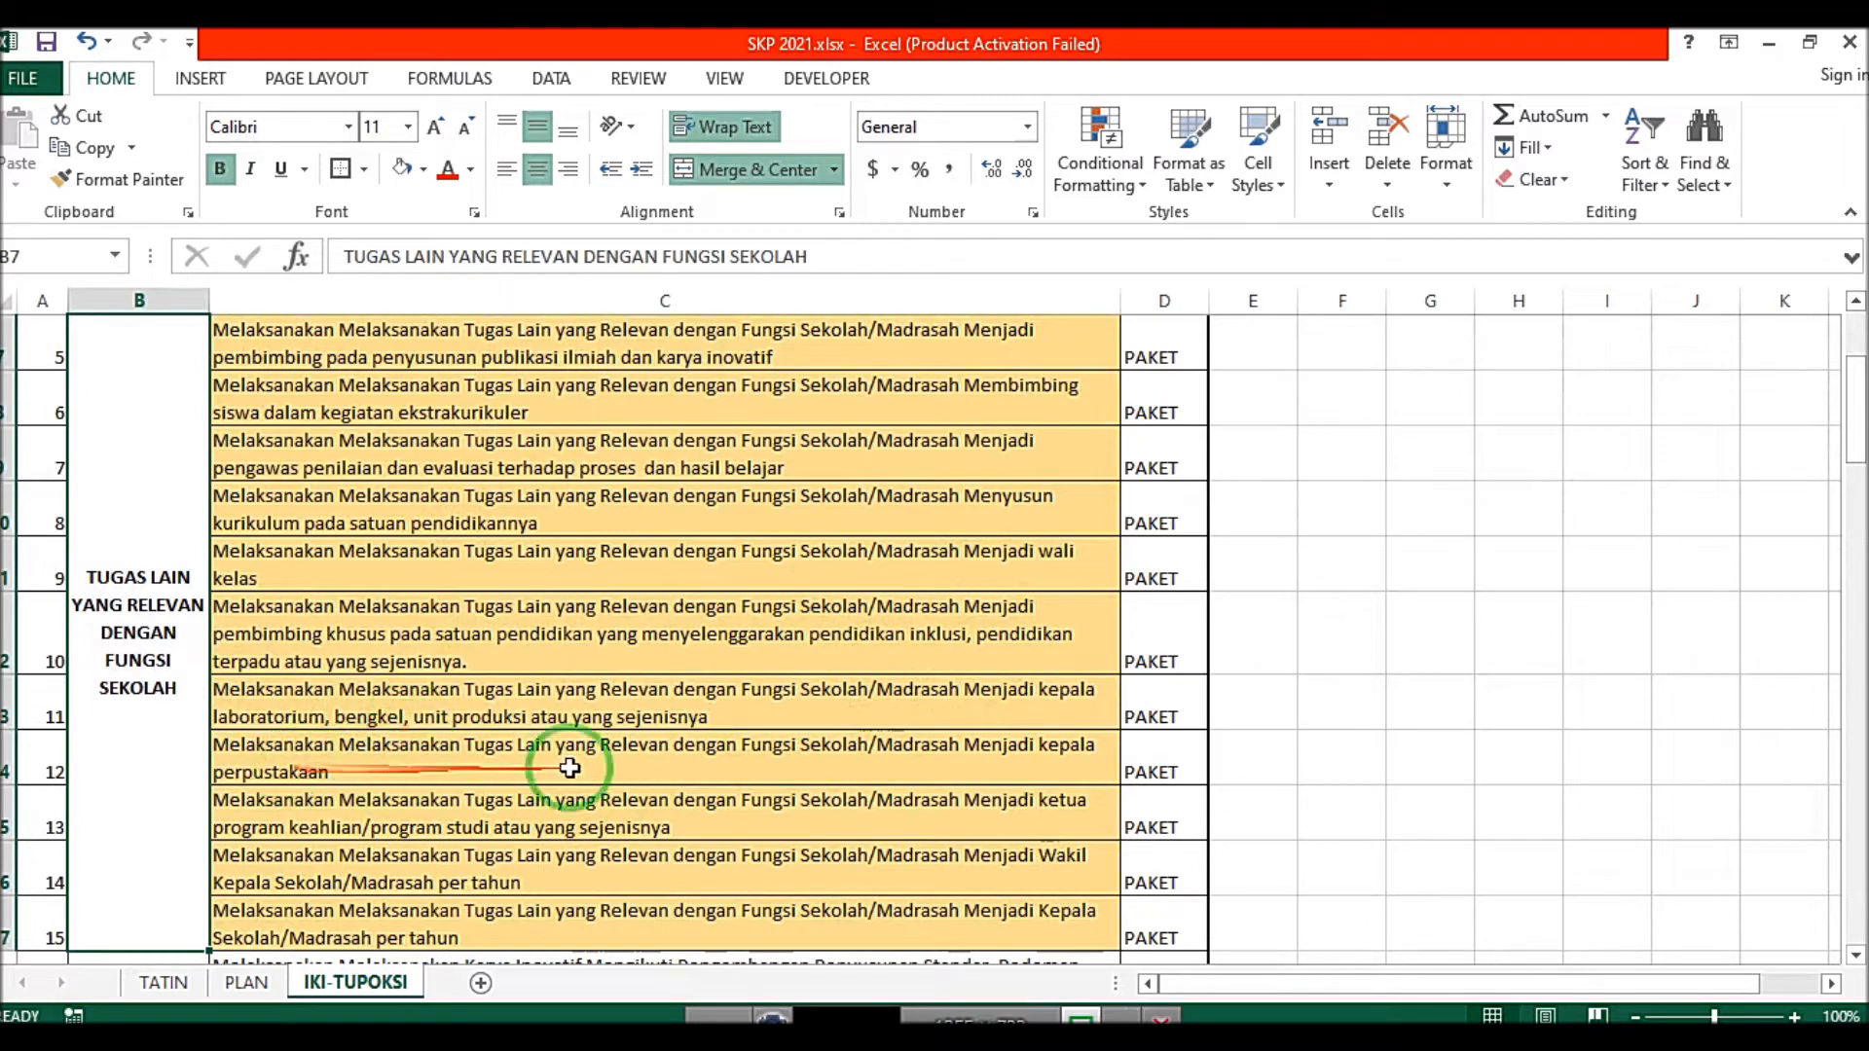
scroll(368, 820, down, 1)
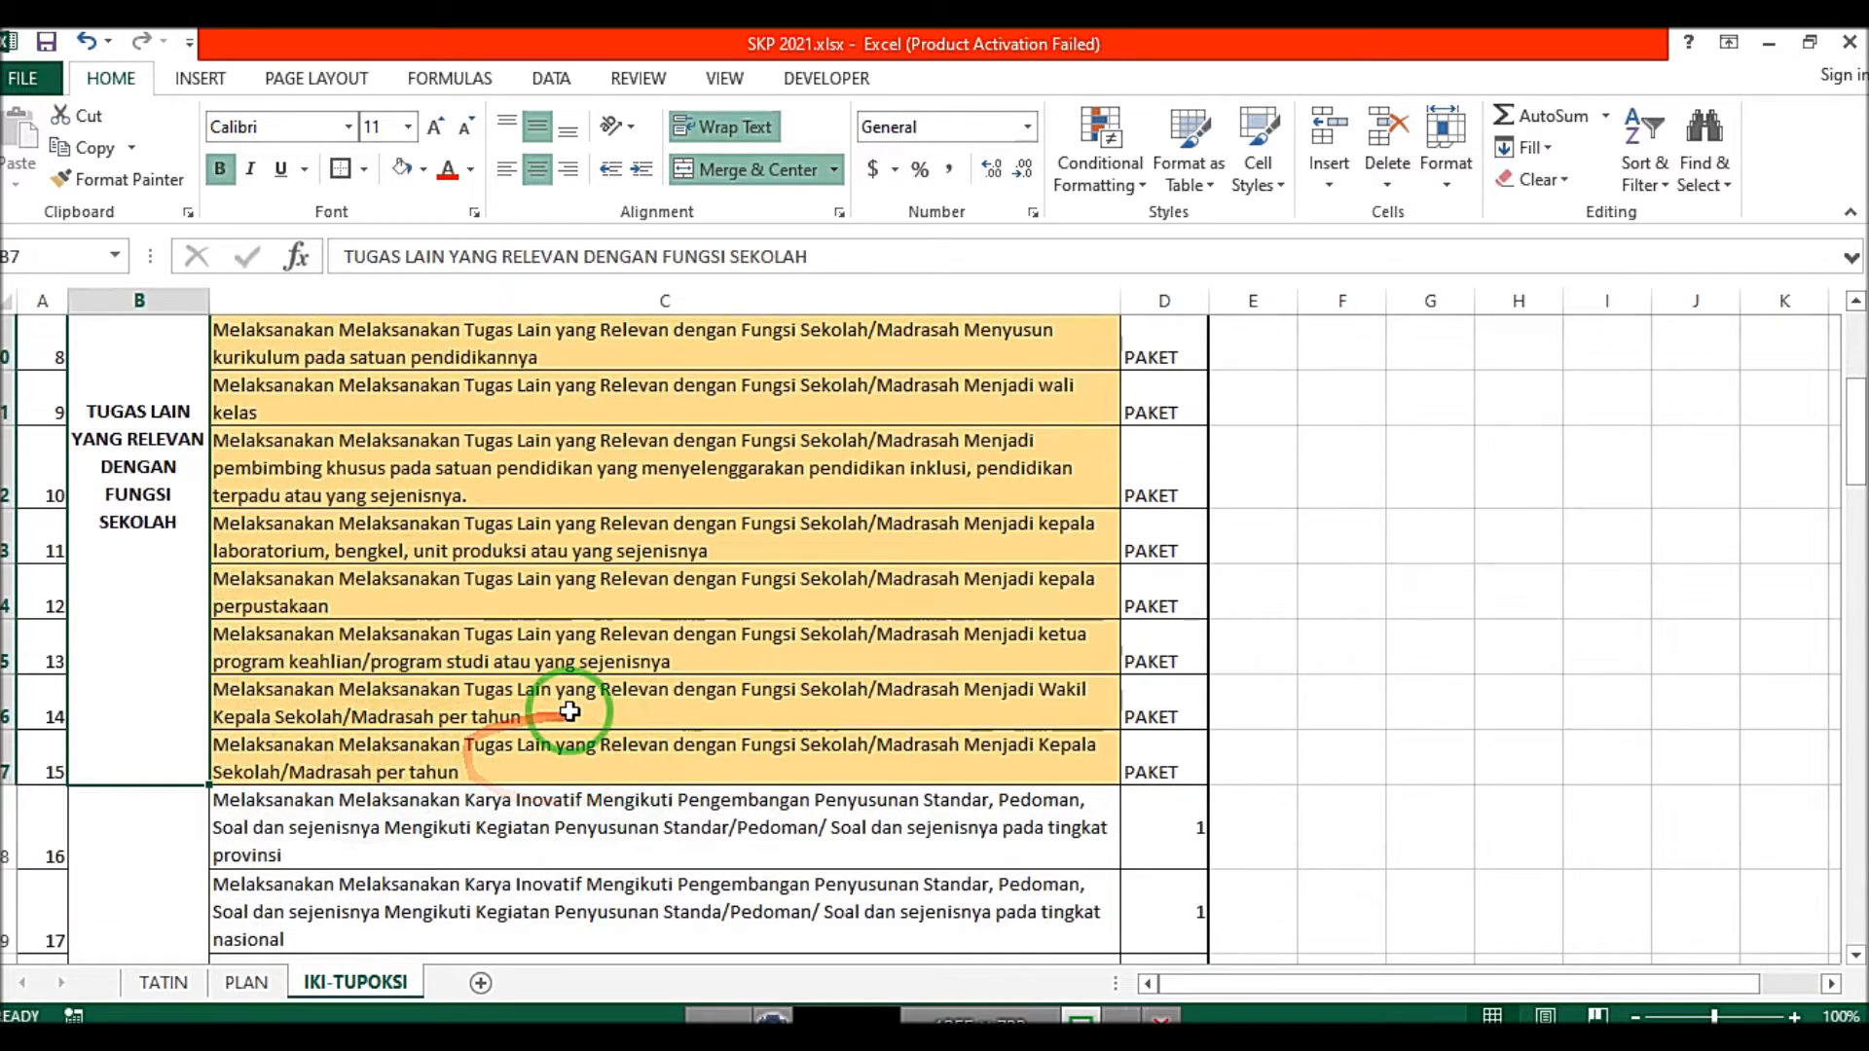
scroll(568, 709, down, 1)
Step: Examine the KARYA INOVATIF activities and their AK values
click(110, 856)
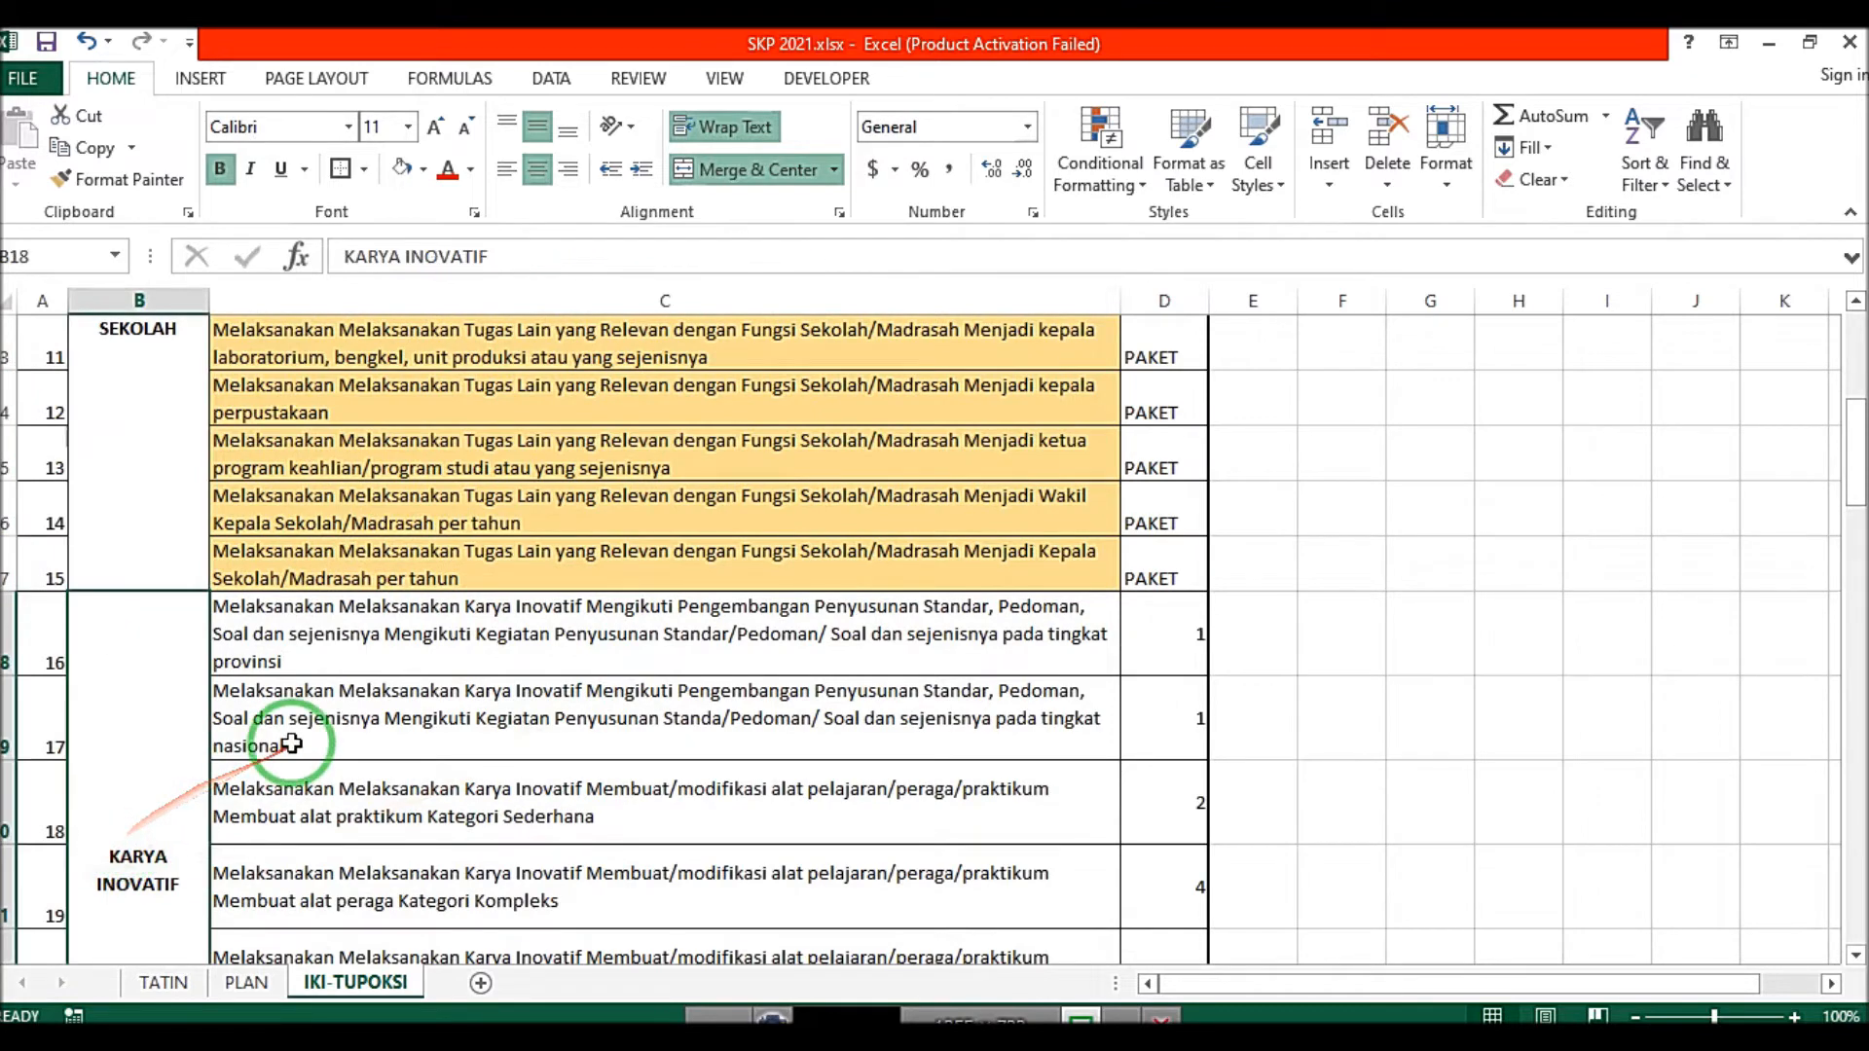
scroll(250, 743, down, 1)
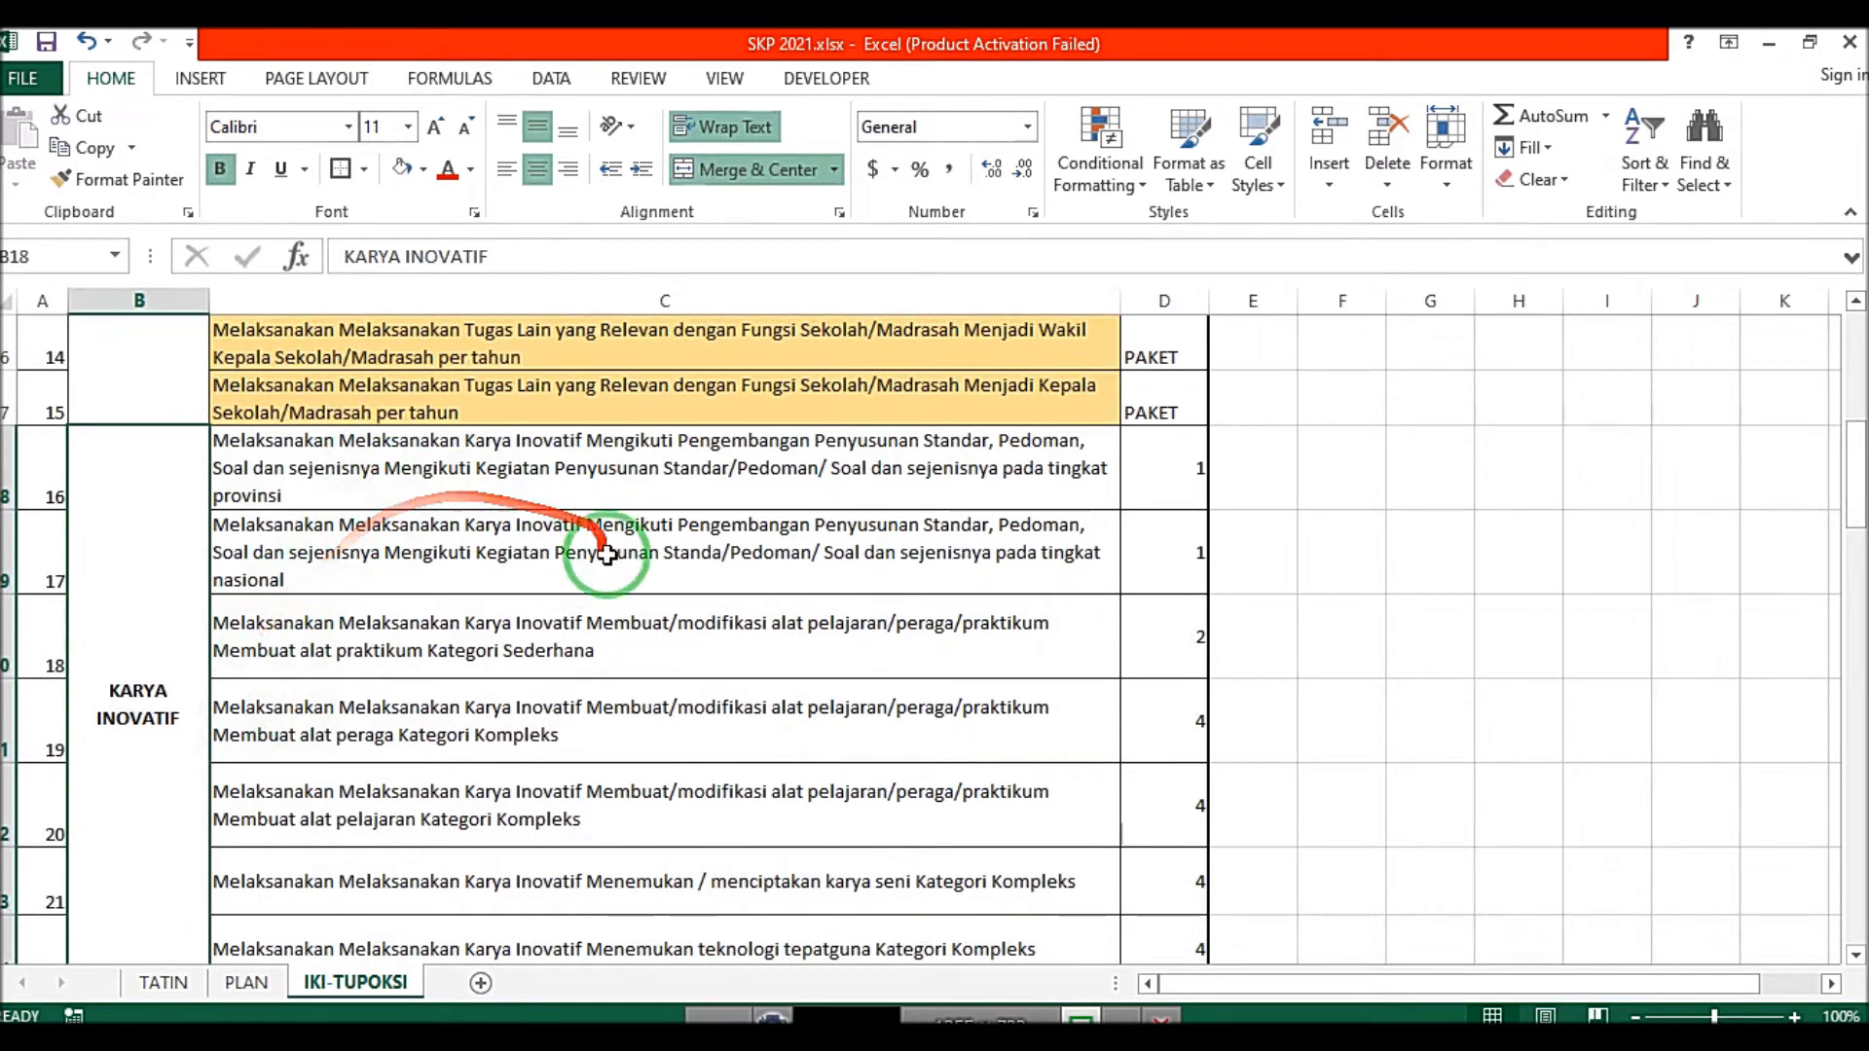
scroll(607, 701, down, 2)
scroll(608, 702, up, 3)
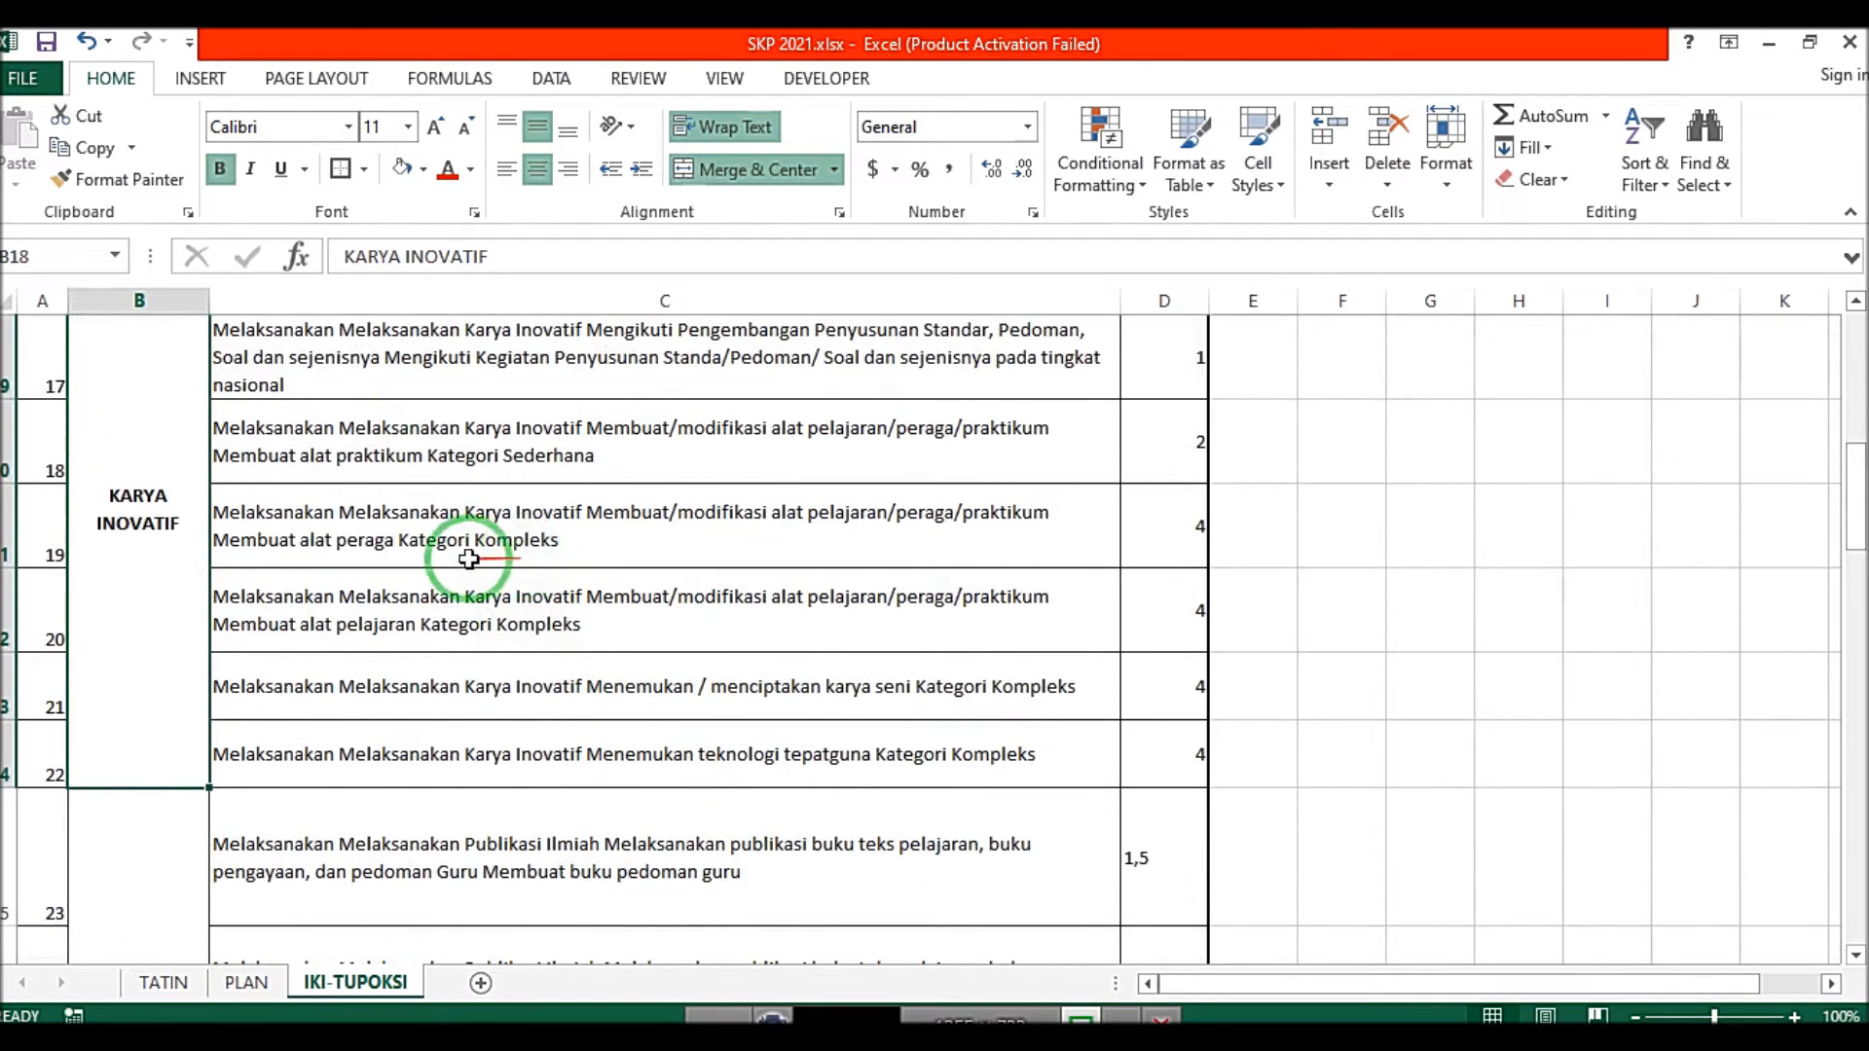
scroll(556, 653, down, 1)
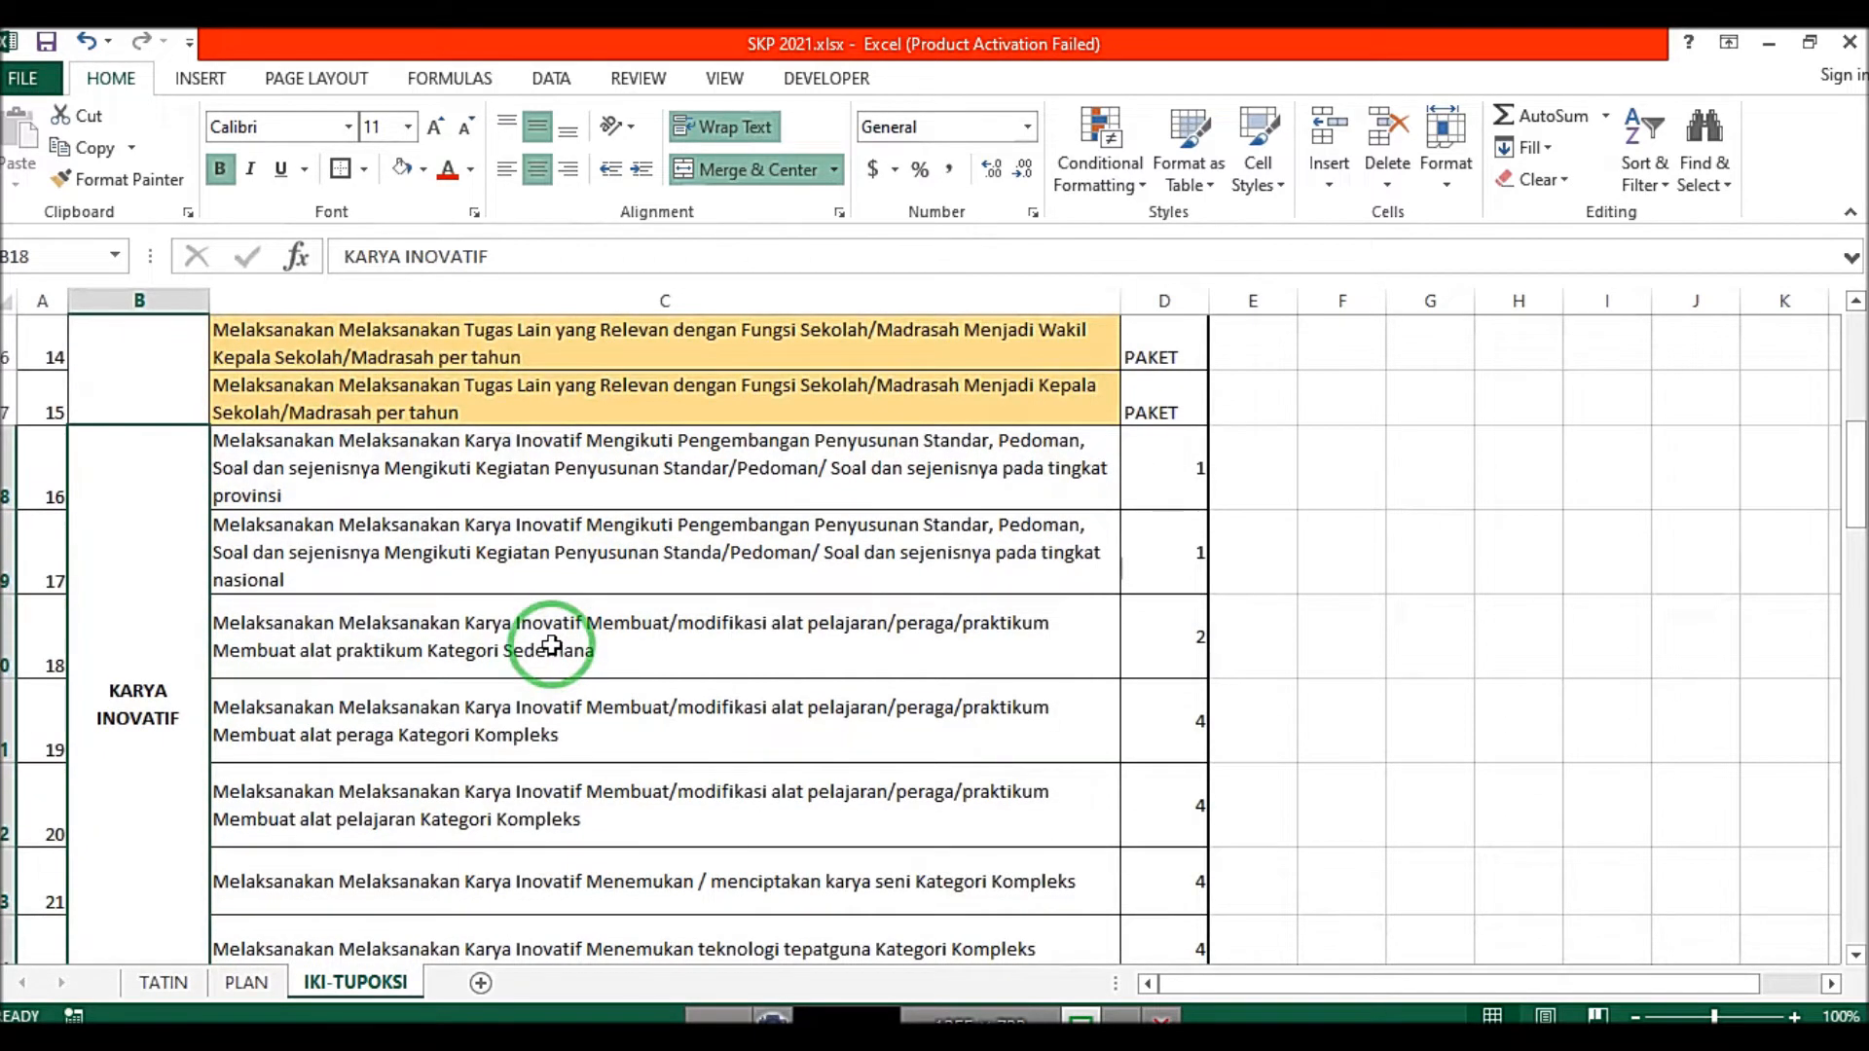
scroll(470, 685, down, 3)
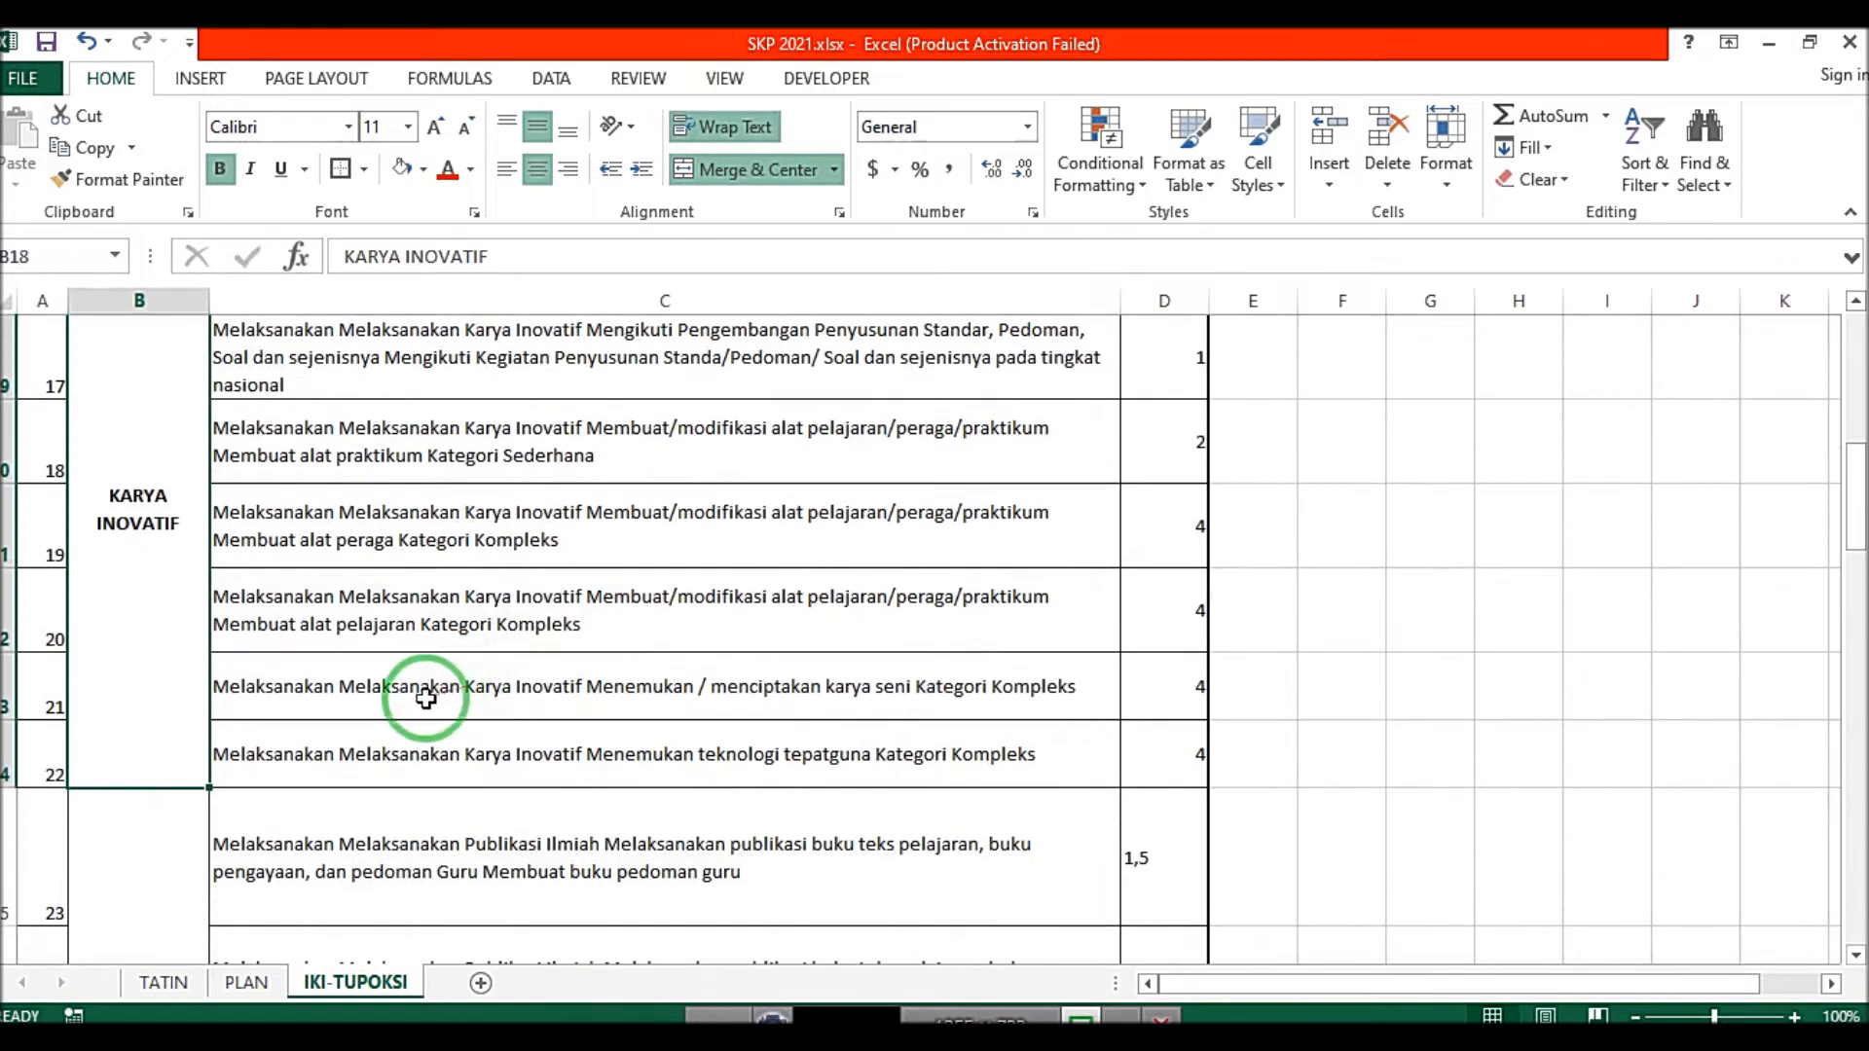
scroll(162, 839, down, 3)
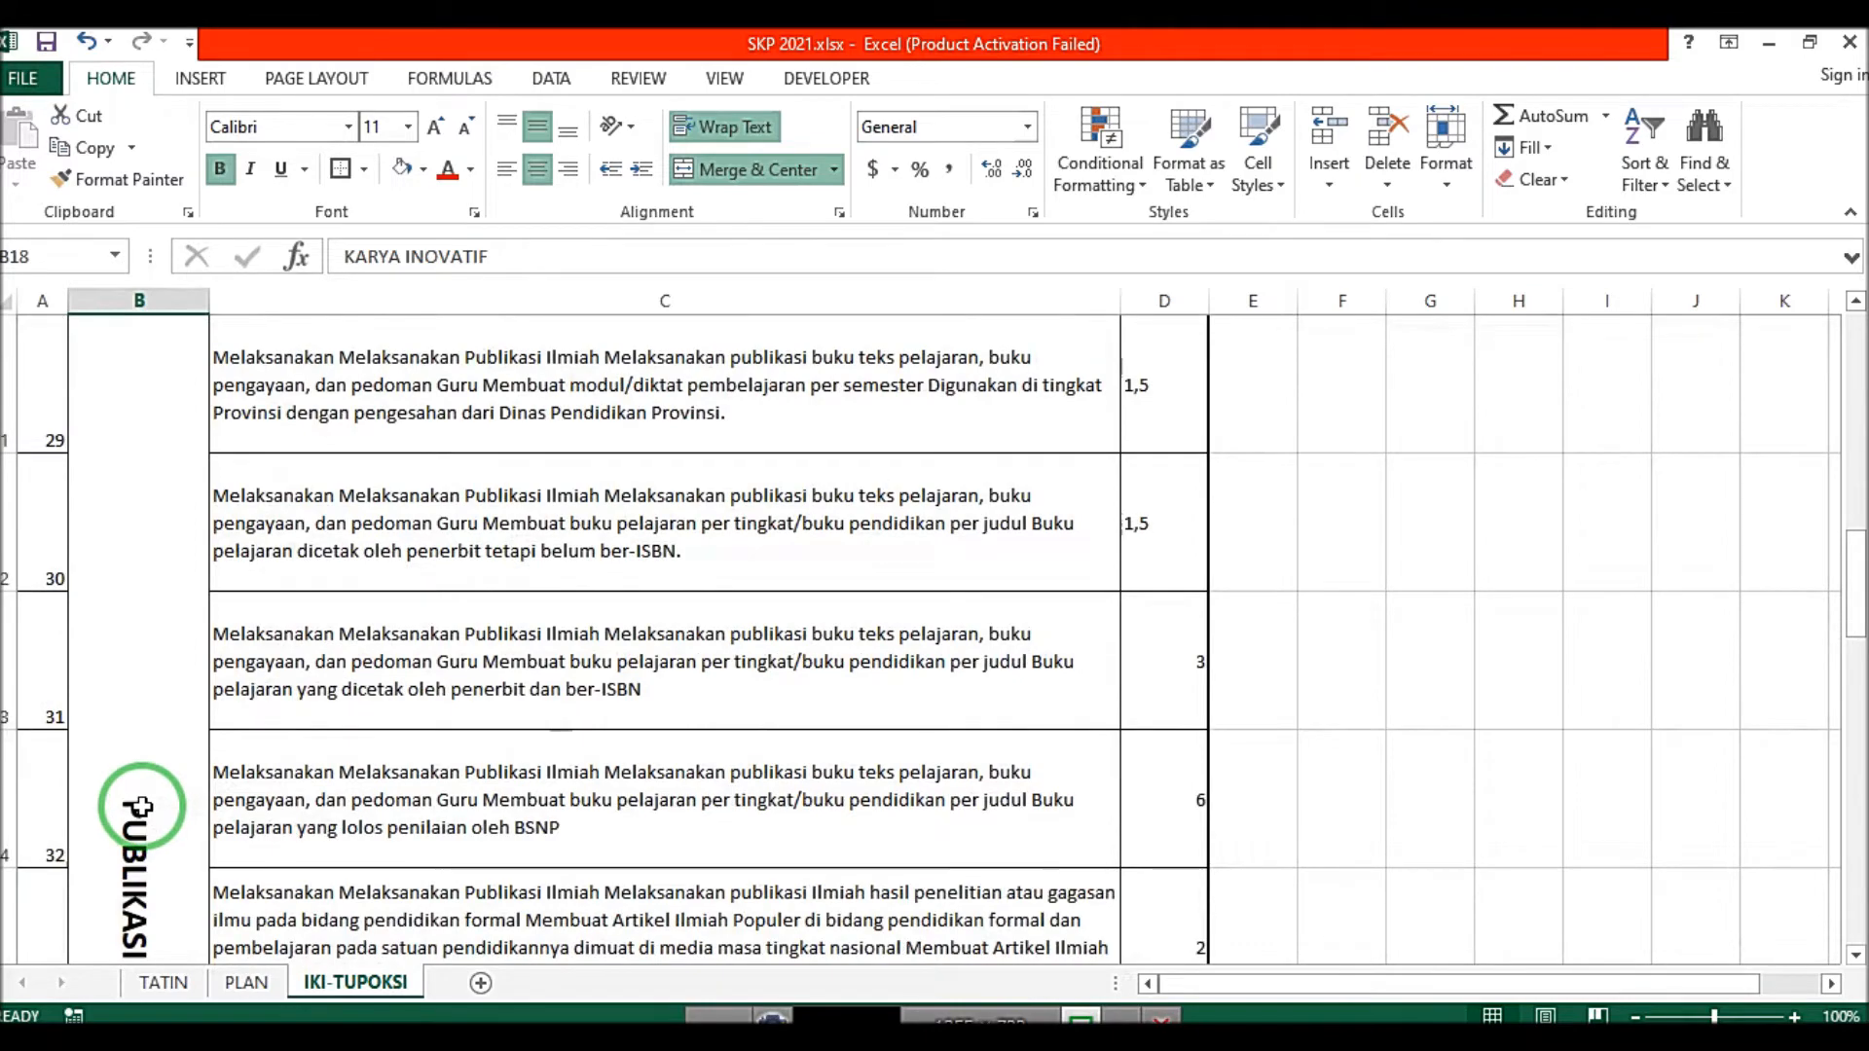
Step: Examine the PUBLIKASI ILMIAH activities, including the books, modules, articles and research reports, with their AK values
click(146, 805)
scroll(467, 603, up, 1)
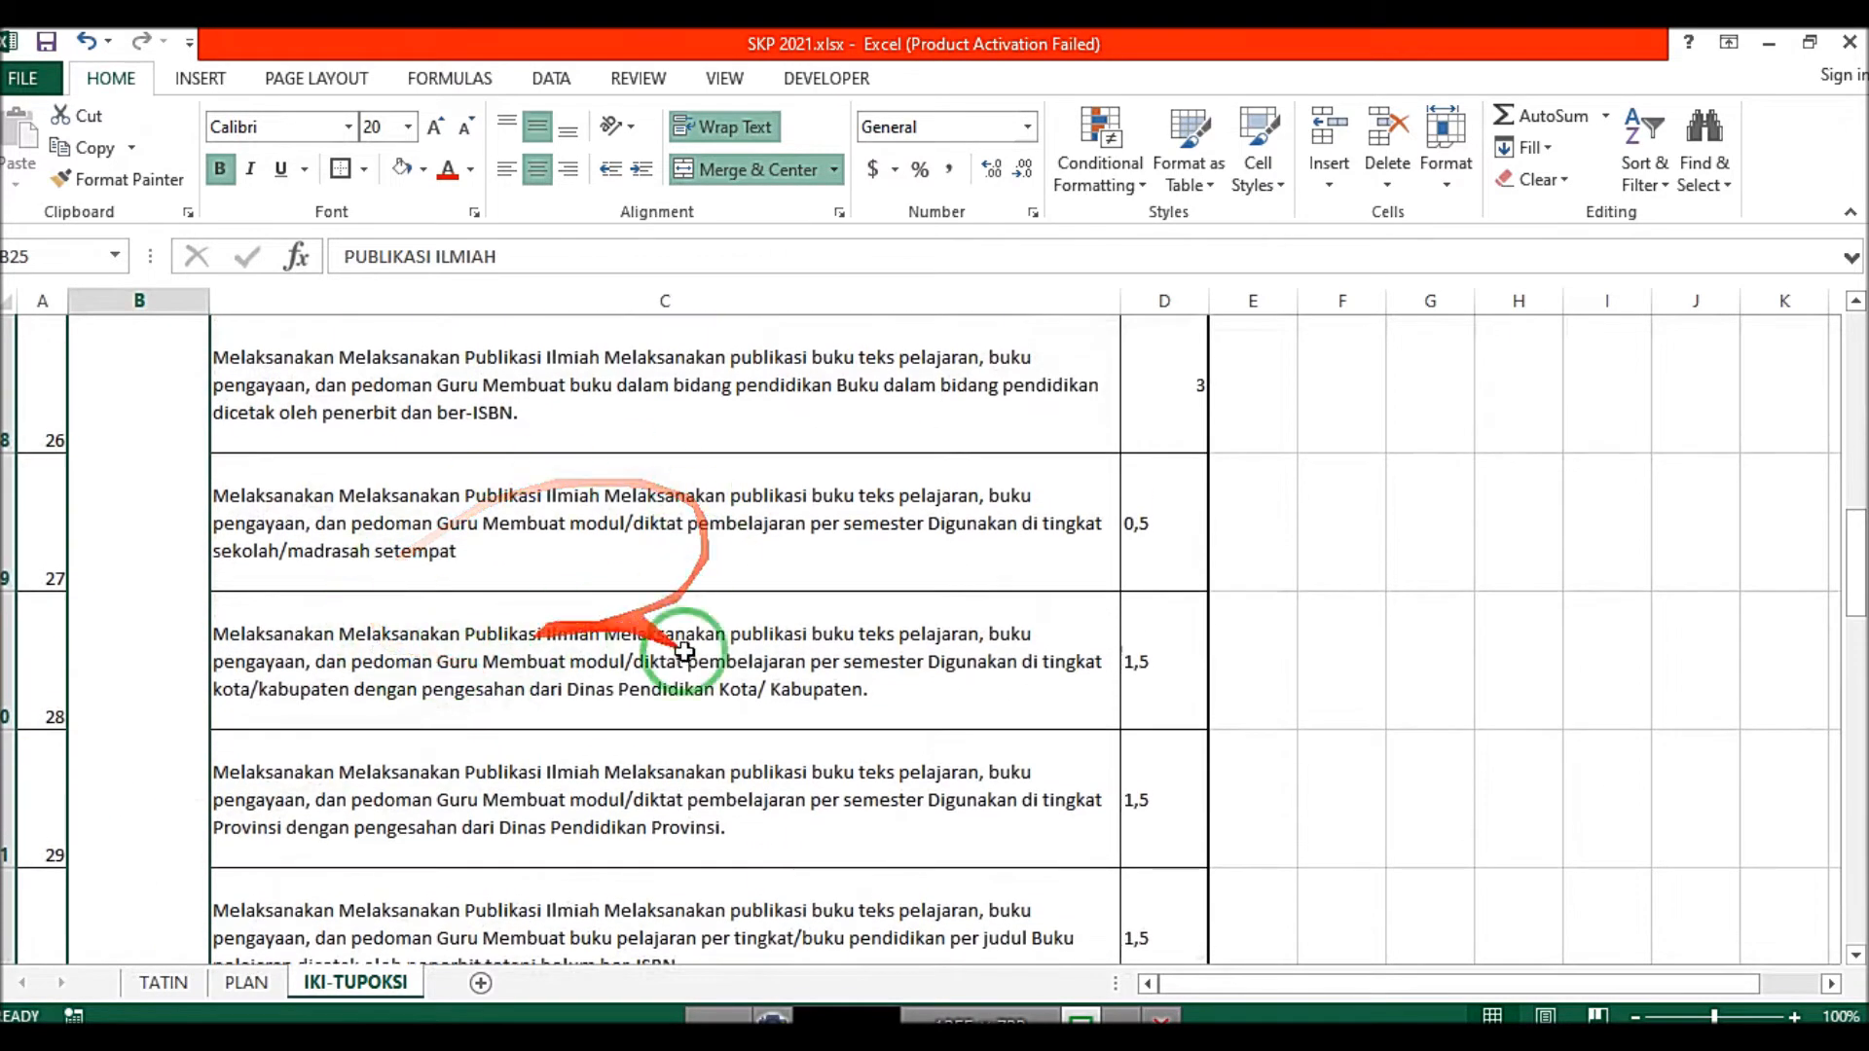
scroll(617, 763, down, 3)
scroll(608, 769, down, 3)
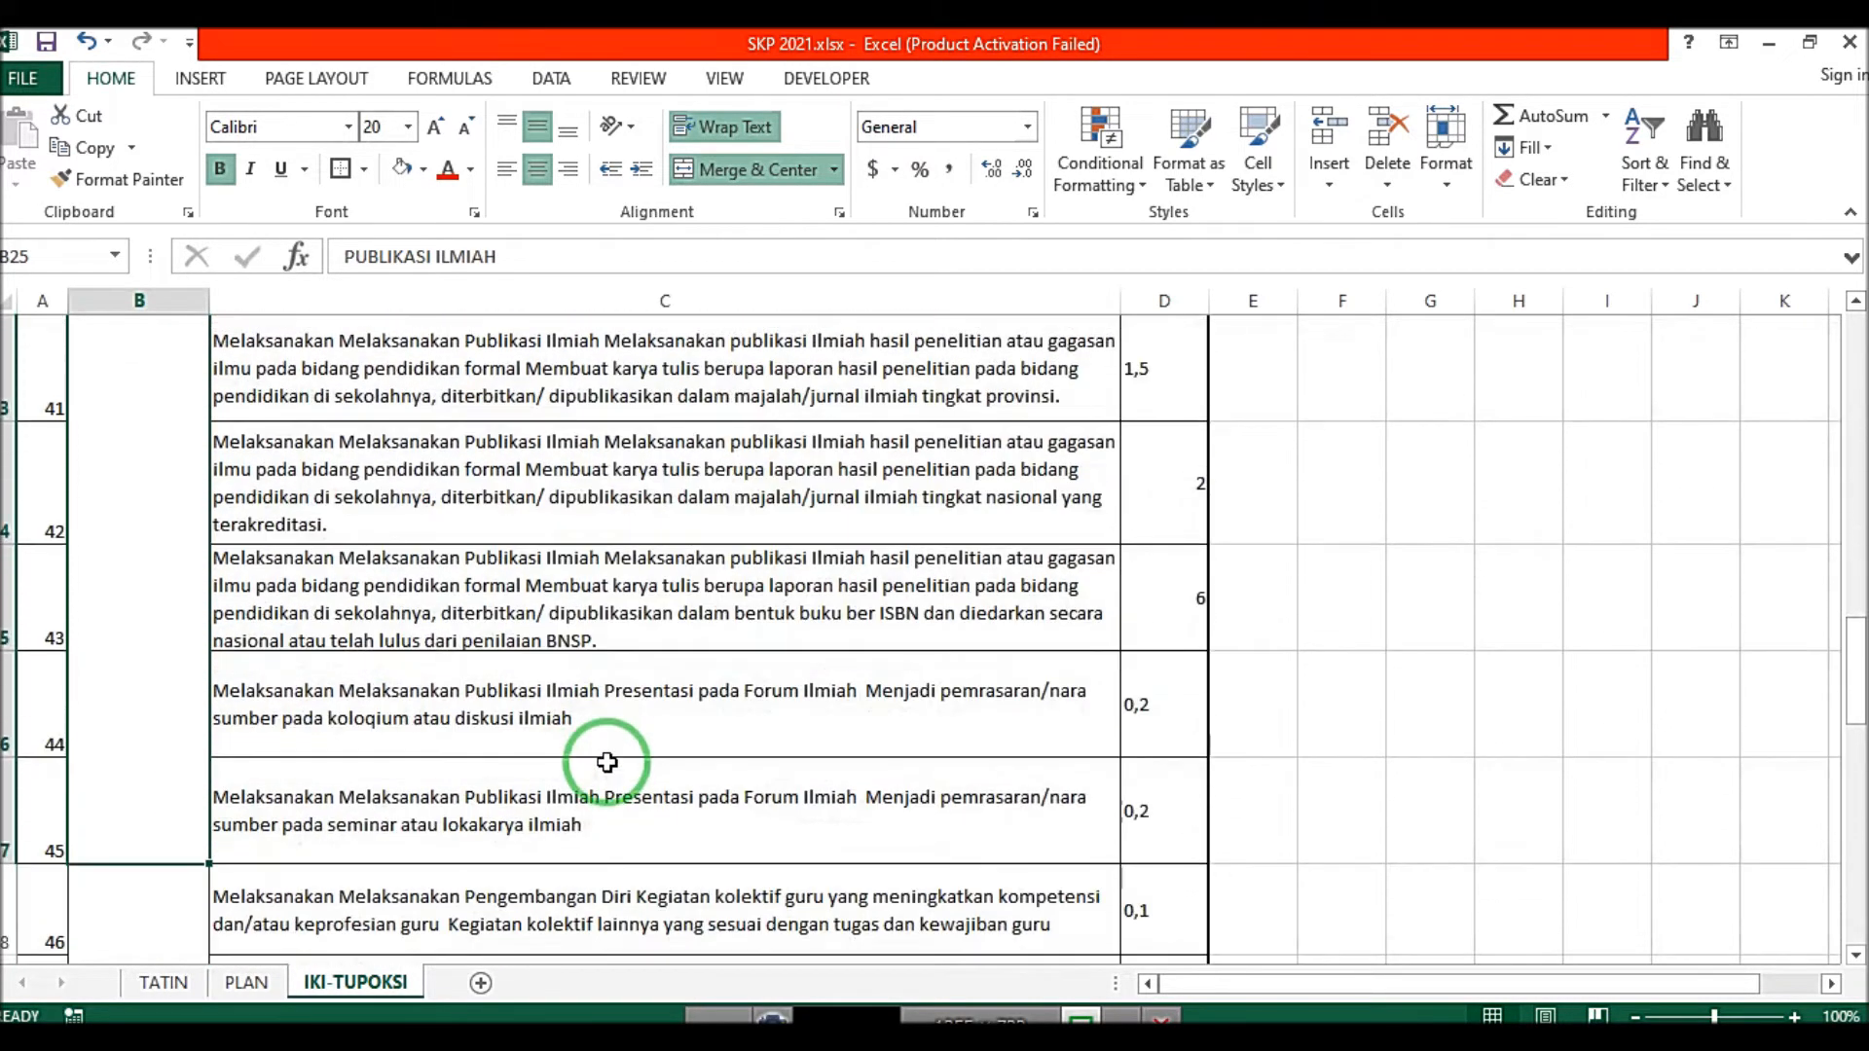
click(534, 698)
click(542, 605)
scroll(542, 504, up, 3)
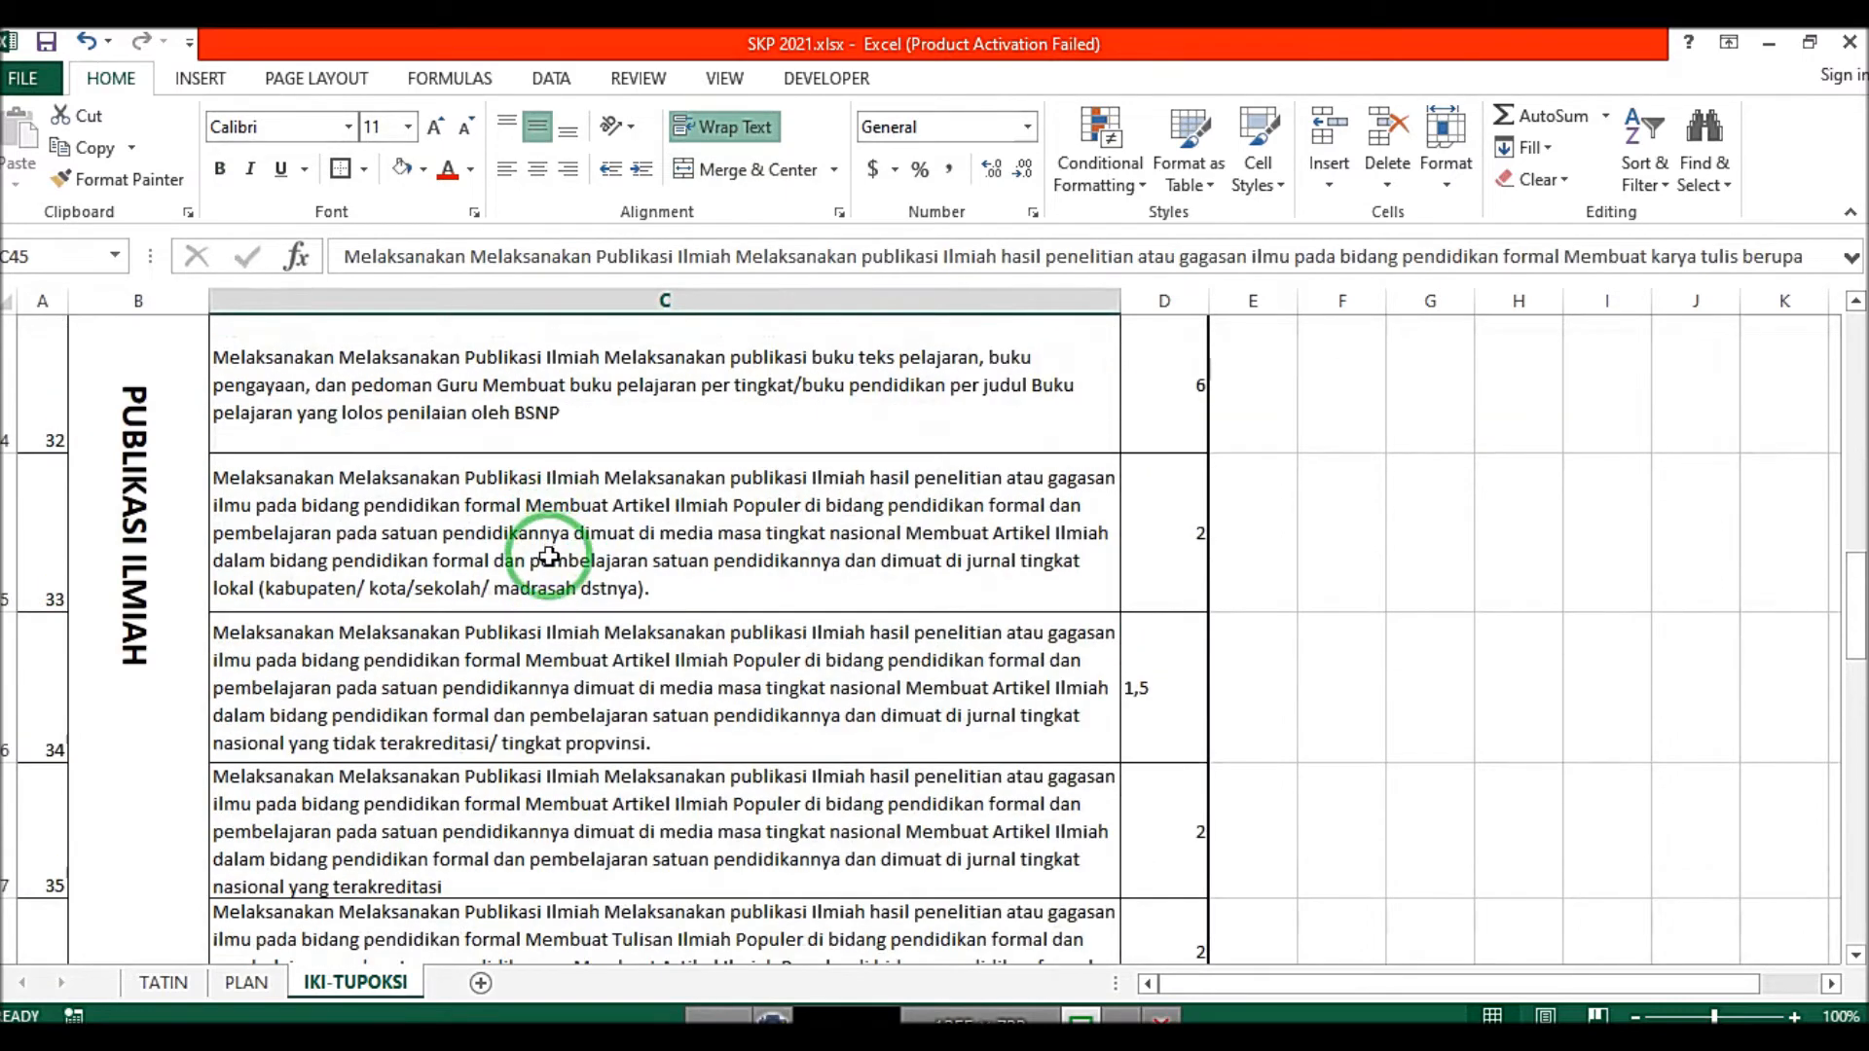
Step: Examine the Pengembangan Diri entries on collective teacher activities and functional training
scroll(534, 542, down, 4)
click(179, 793)
click(419, 593)
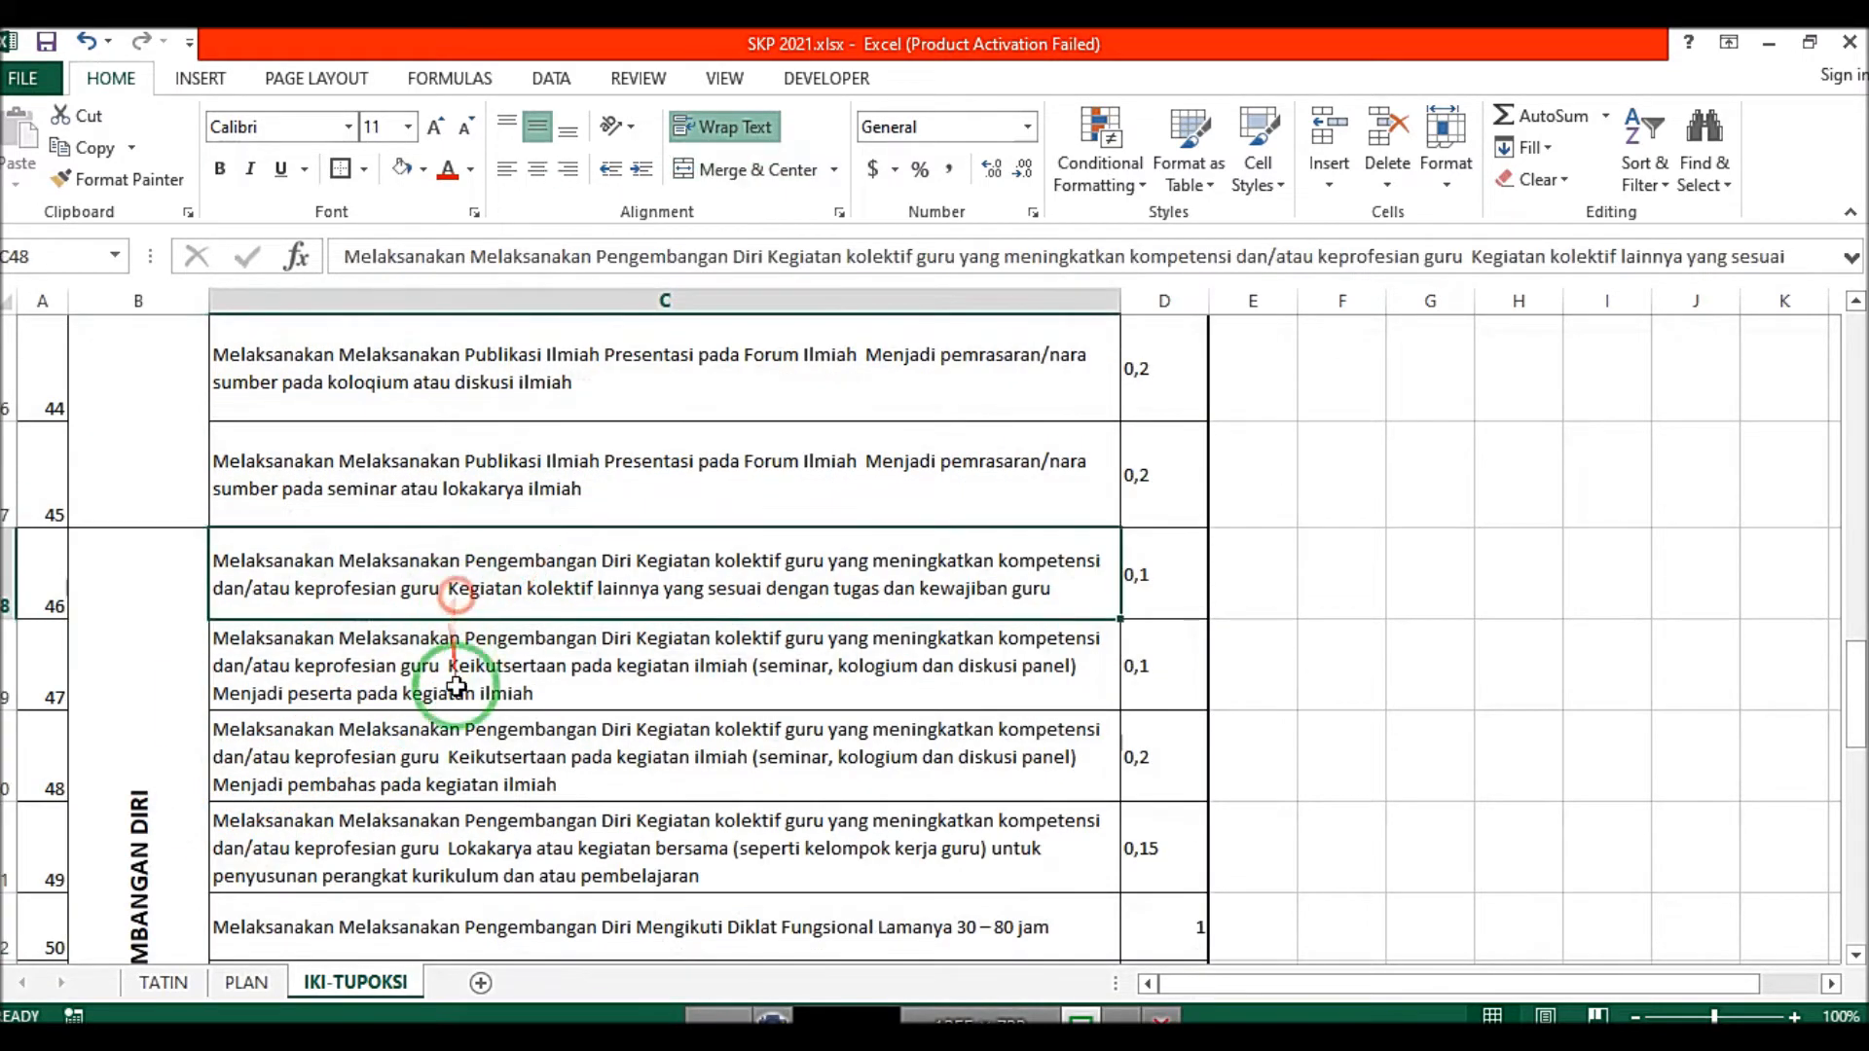
click(458, 693)
scroll(465, 798, down, 3)
Step: Review the UNSUR PENDUKUNG categories from IJASAH TIDAK SELINIER through PENGHARGAAN SATYA LENCANA with their AK values
click(146, 626)
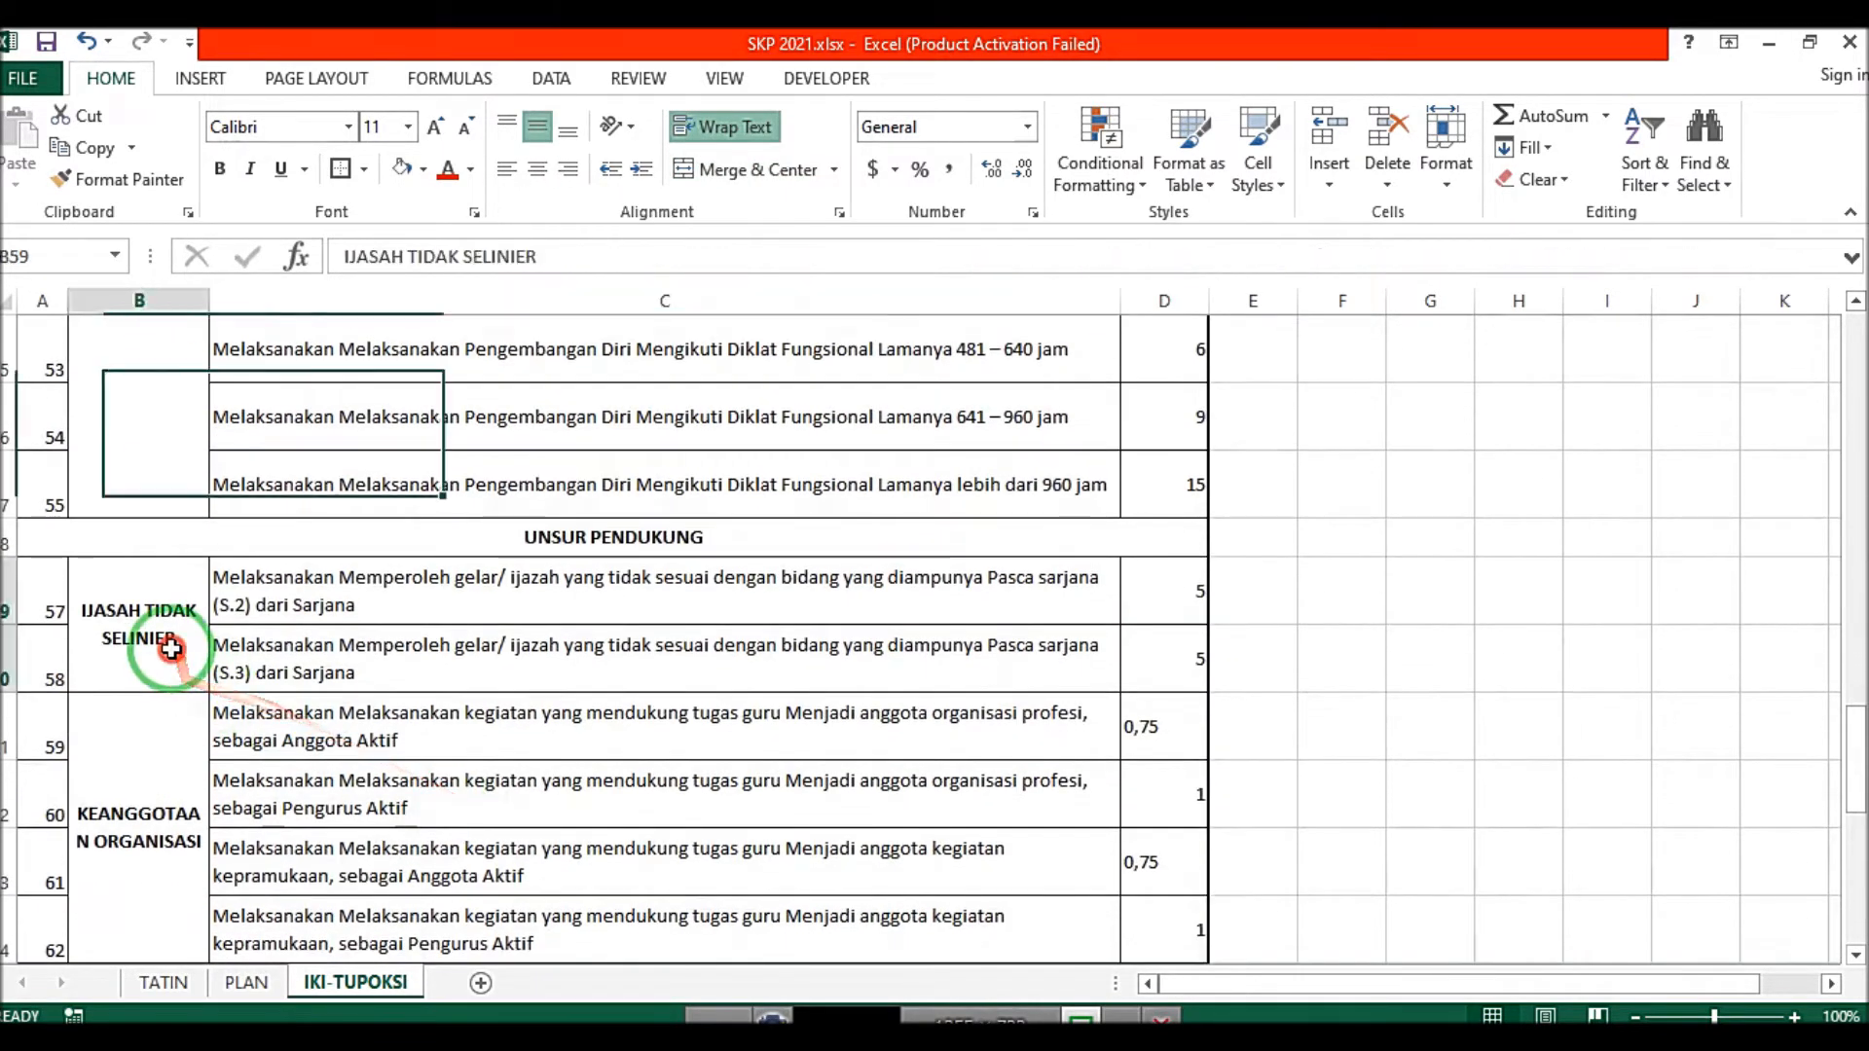
scroll(317, 693, down, 1)
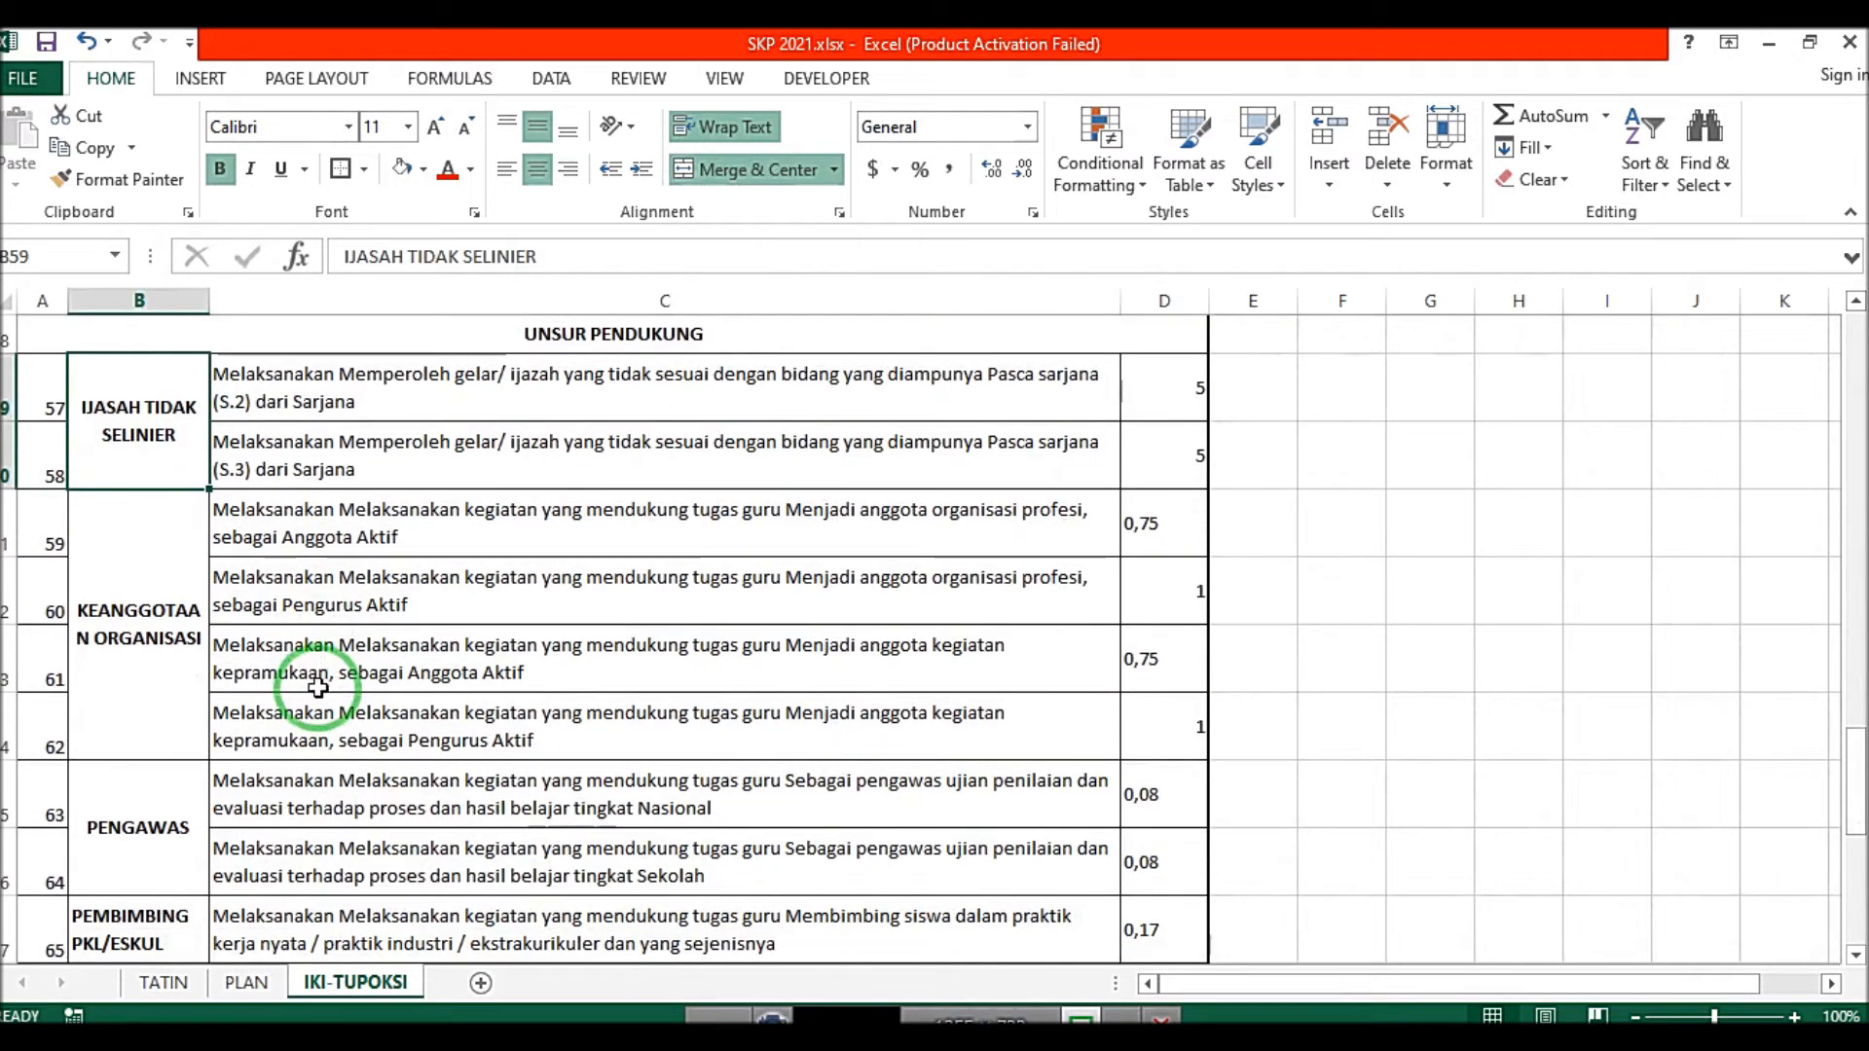
click(177, 650)
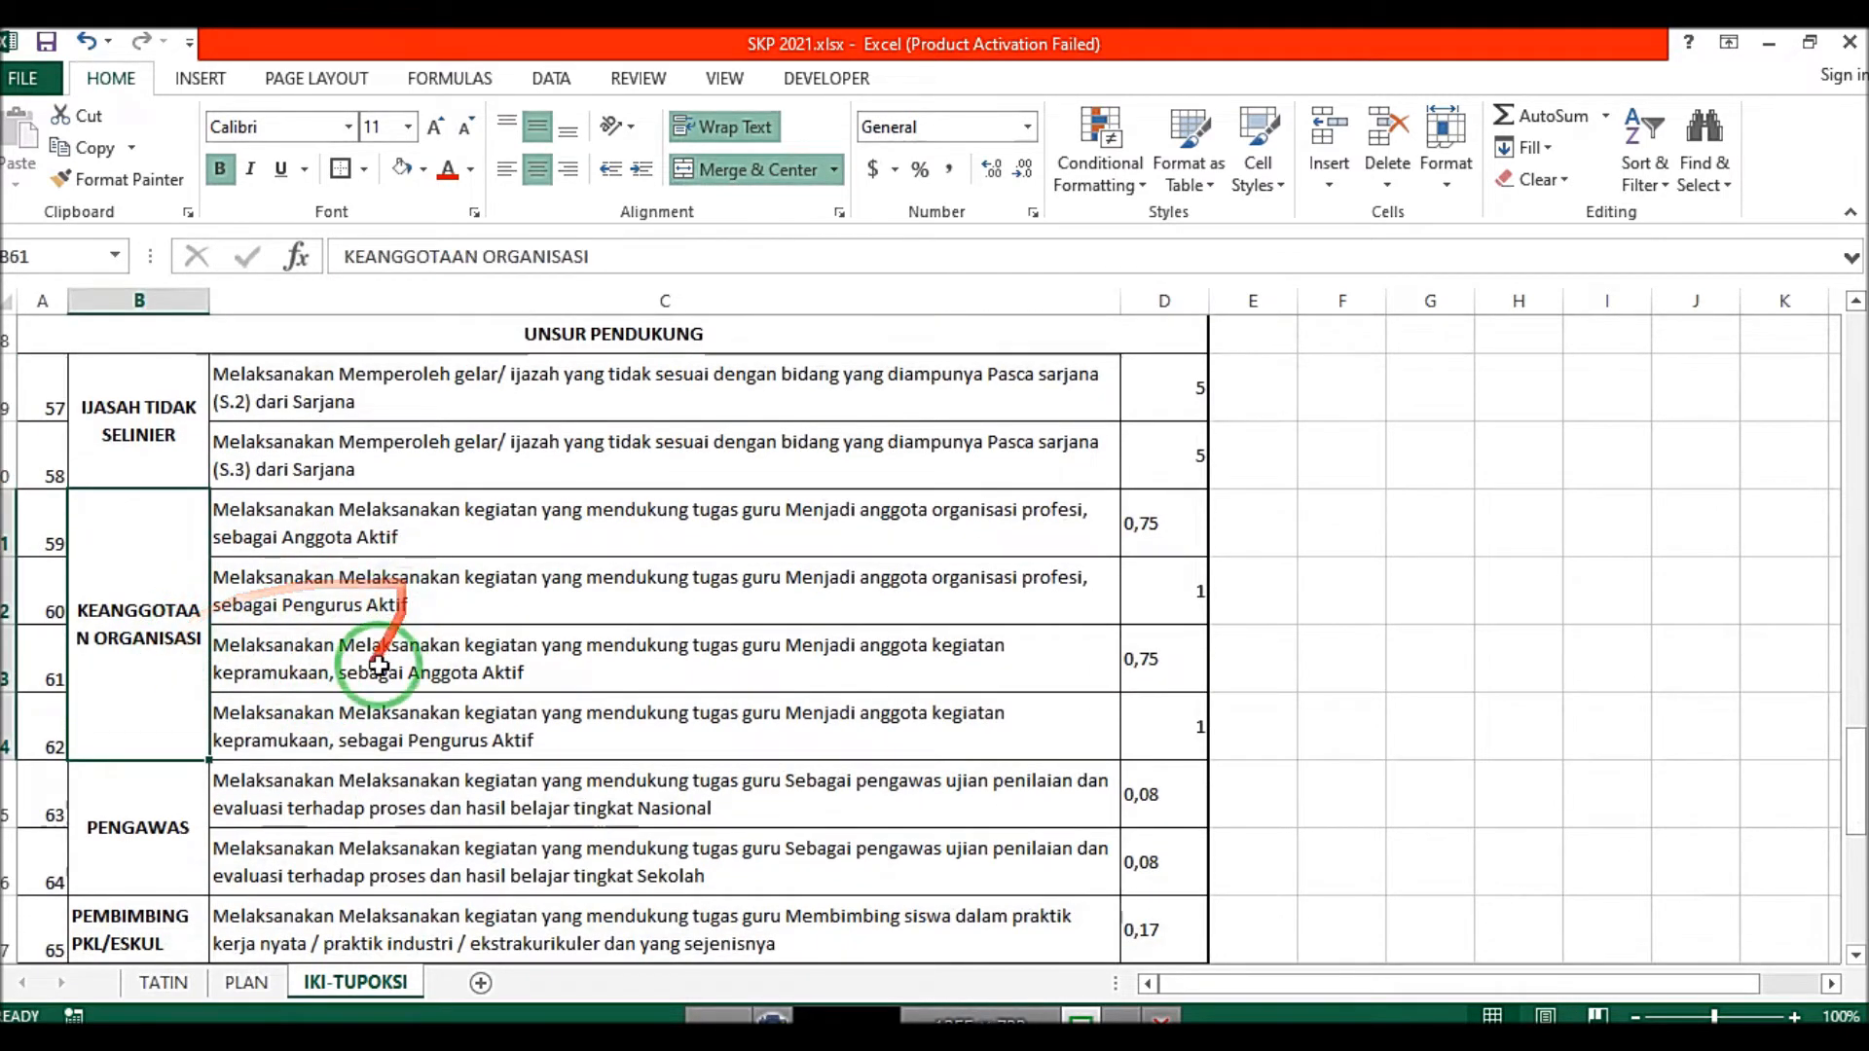
scroll(376, 633, down, 1)
click(151, 653)
click(158, 768)
scroll(158, 768, down, 1)
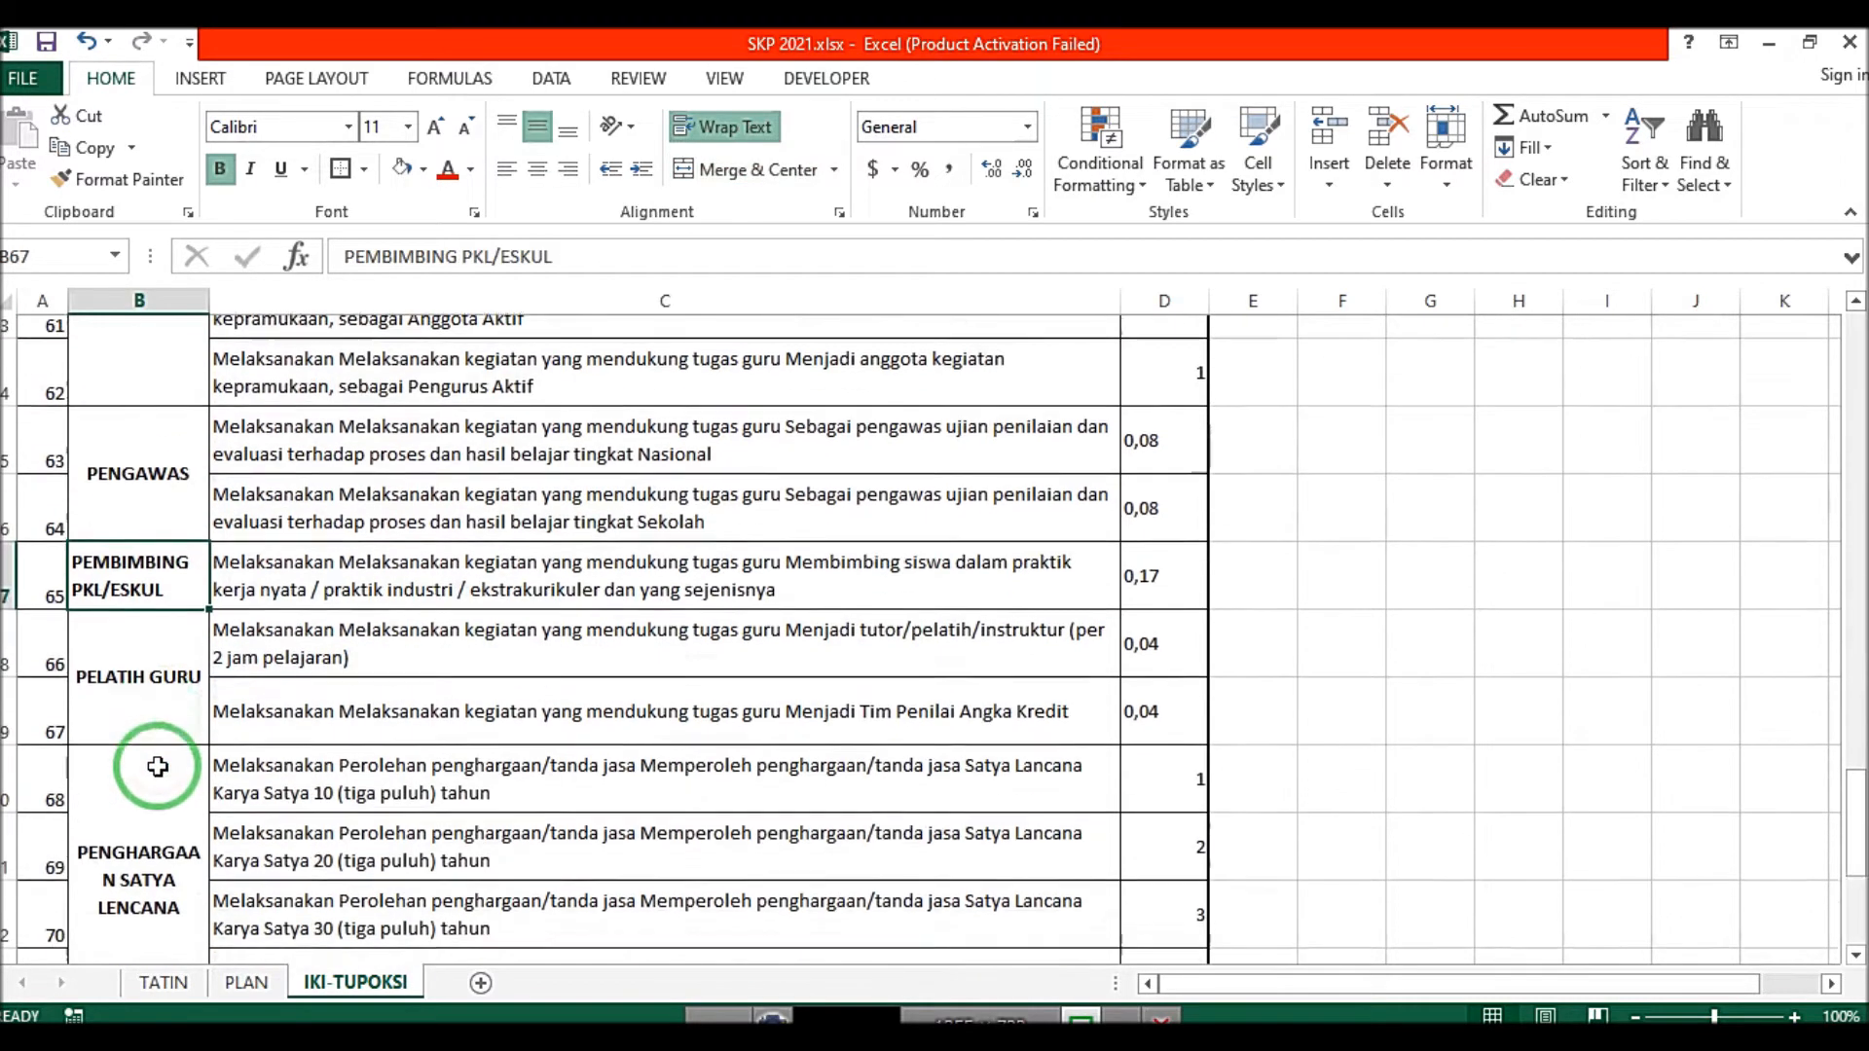
click(150, 682)
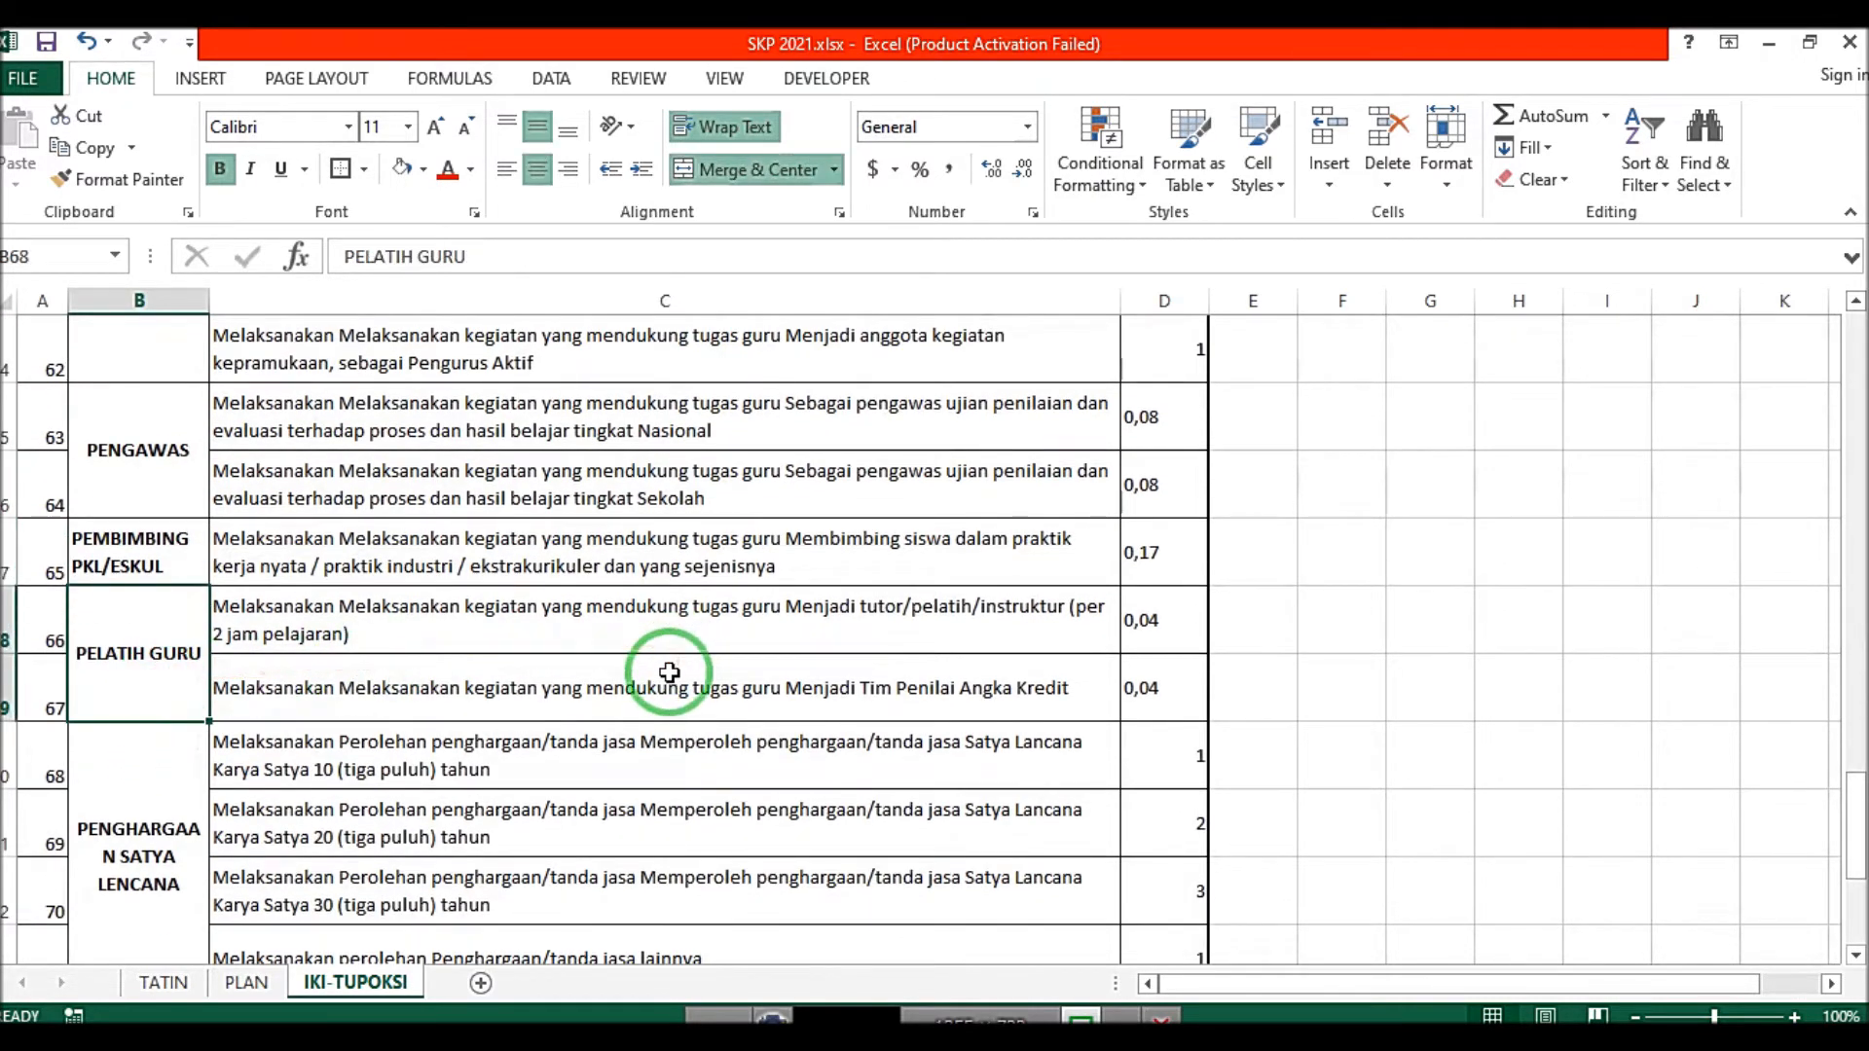
scroll(671, 669, down, 1)
click(162, 684)
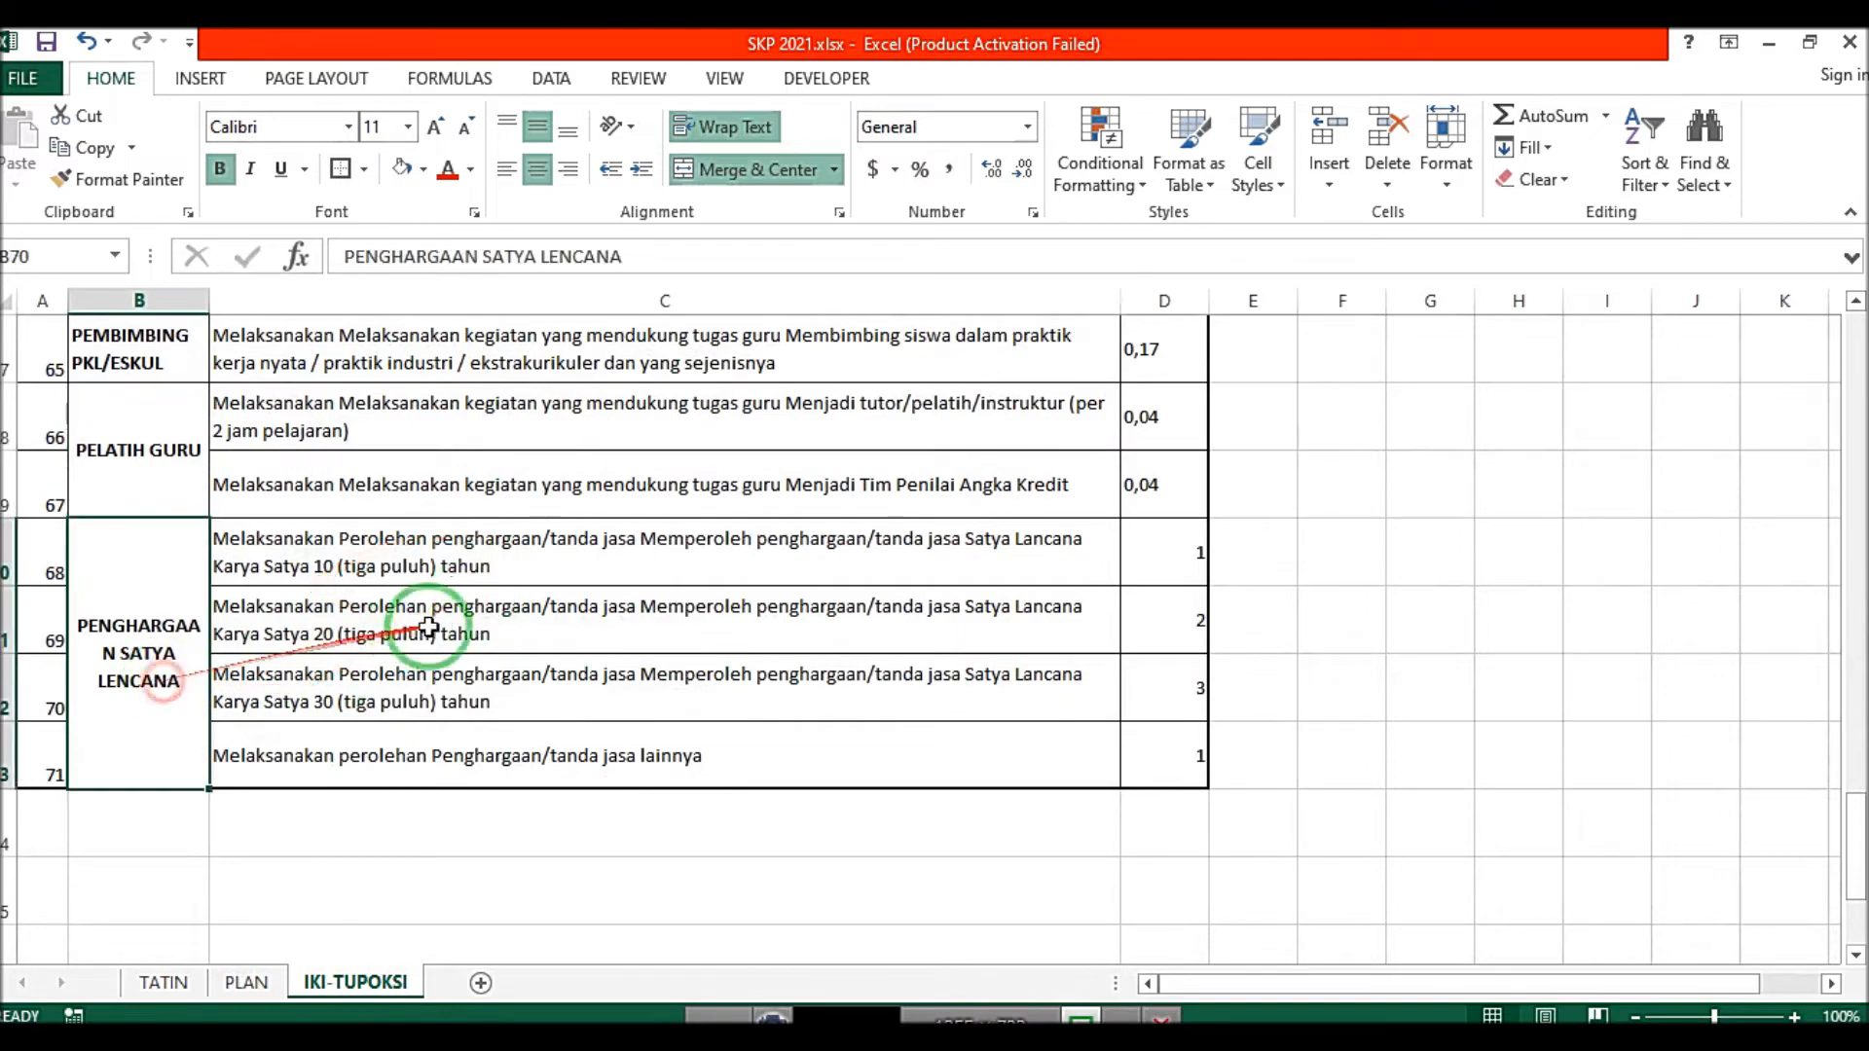
Step: Open the PLAN sheet and examine the TUPOKSI activity and its ANGKA KREDIT under PERENCANAAN TAHUN 2021
scroll(501, 720, up, 20)
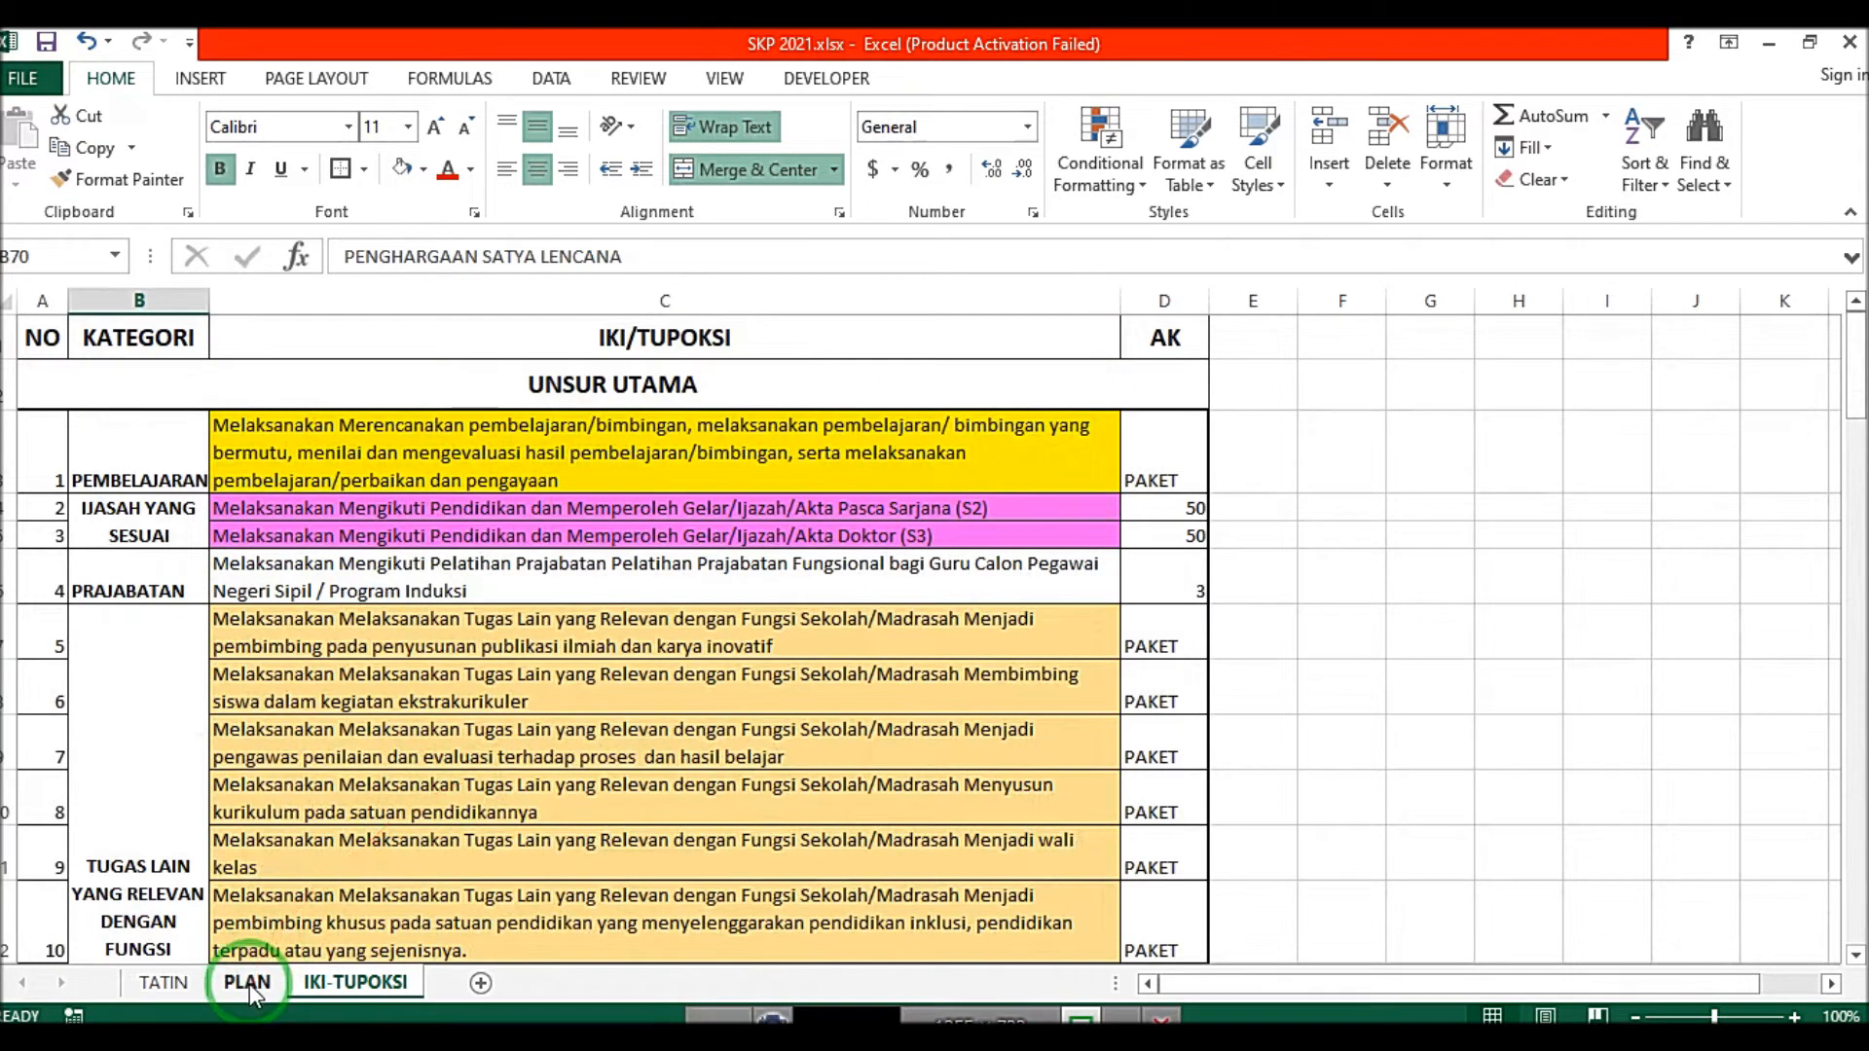
click(246, 982)
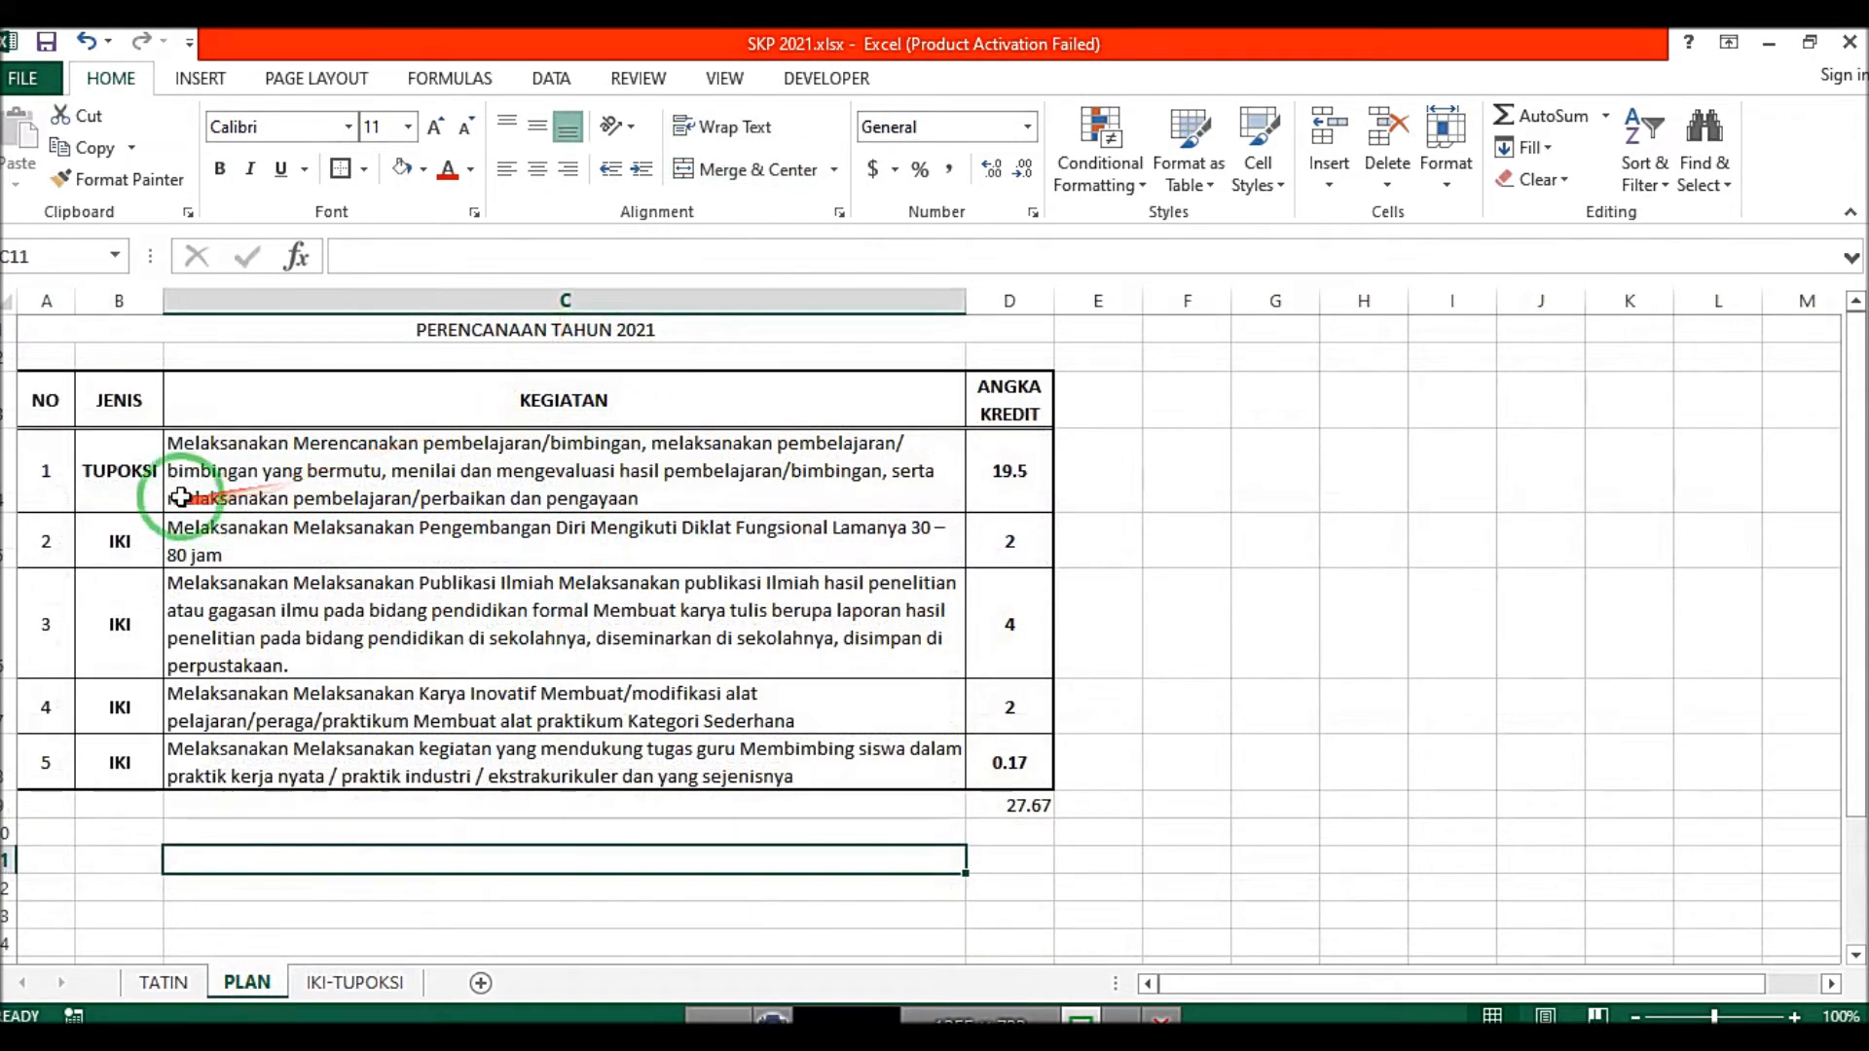
click(111, 494)
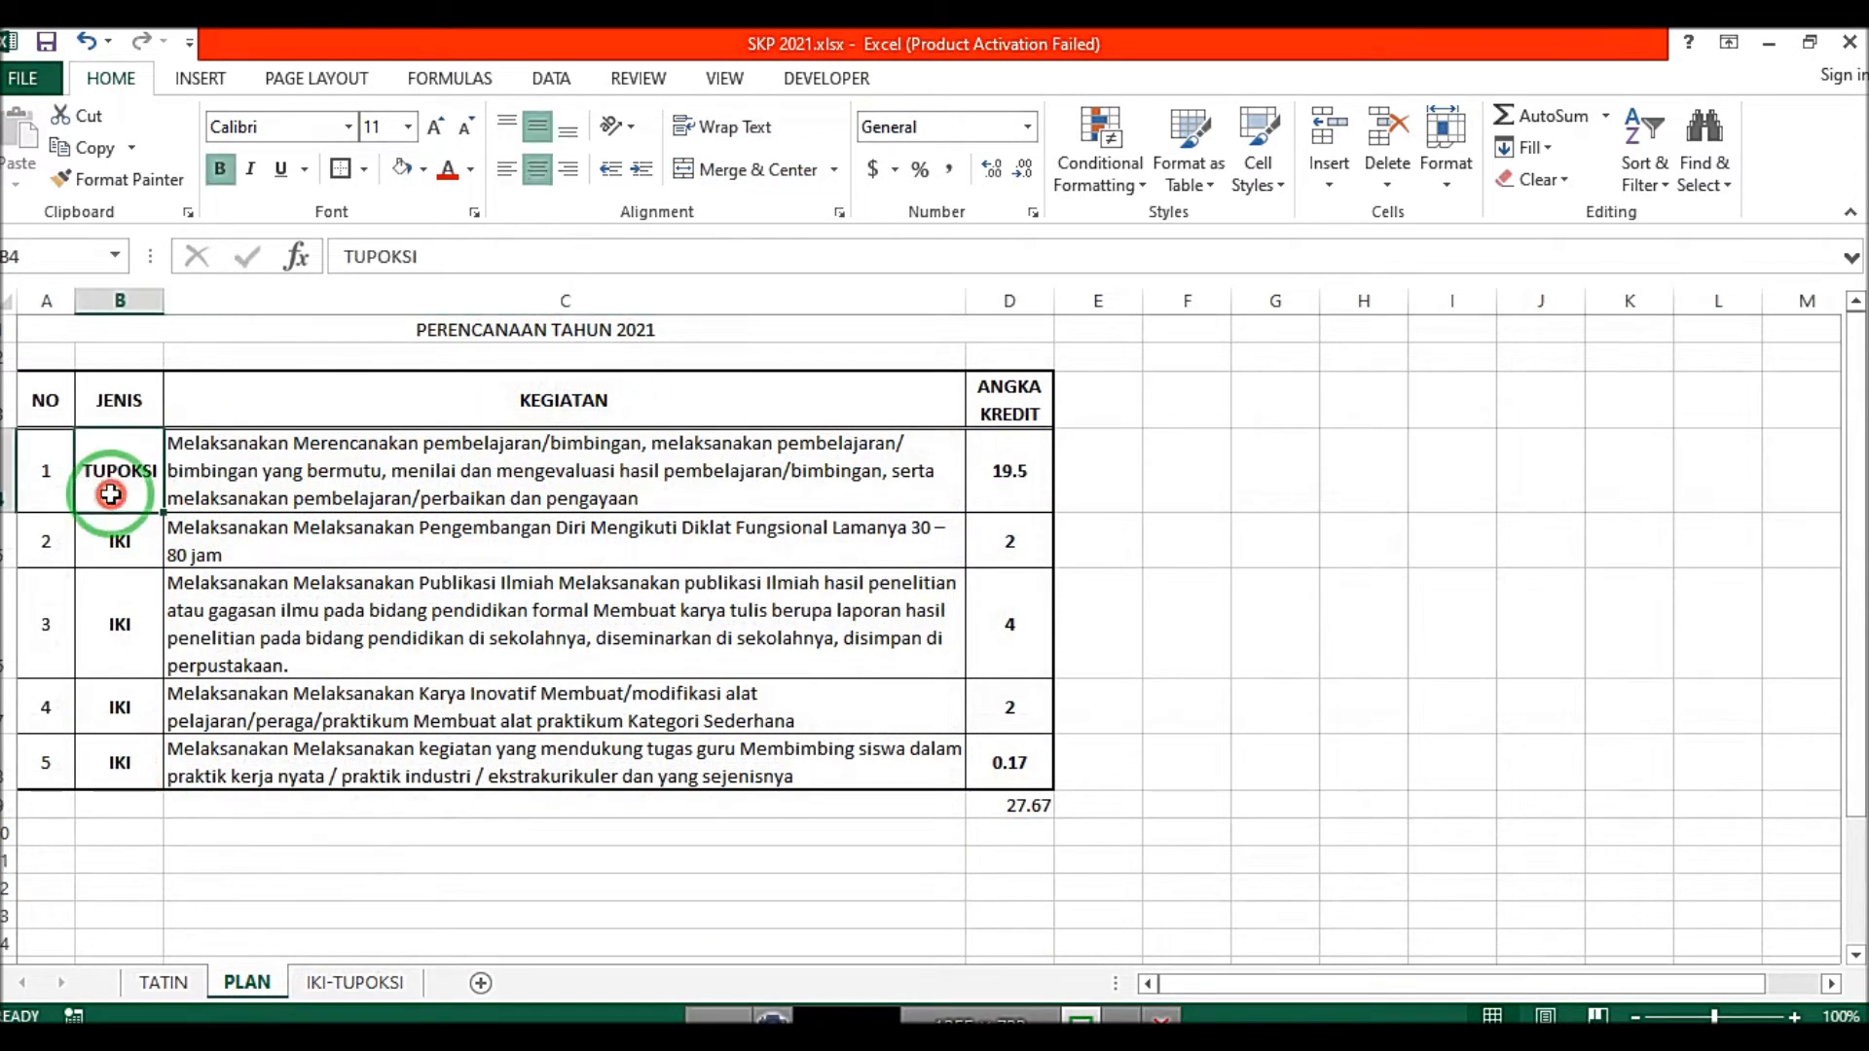
click(313, 470)
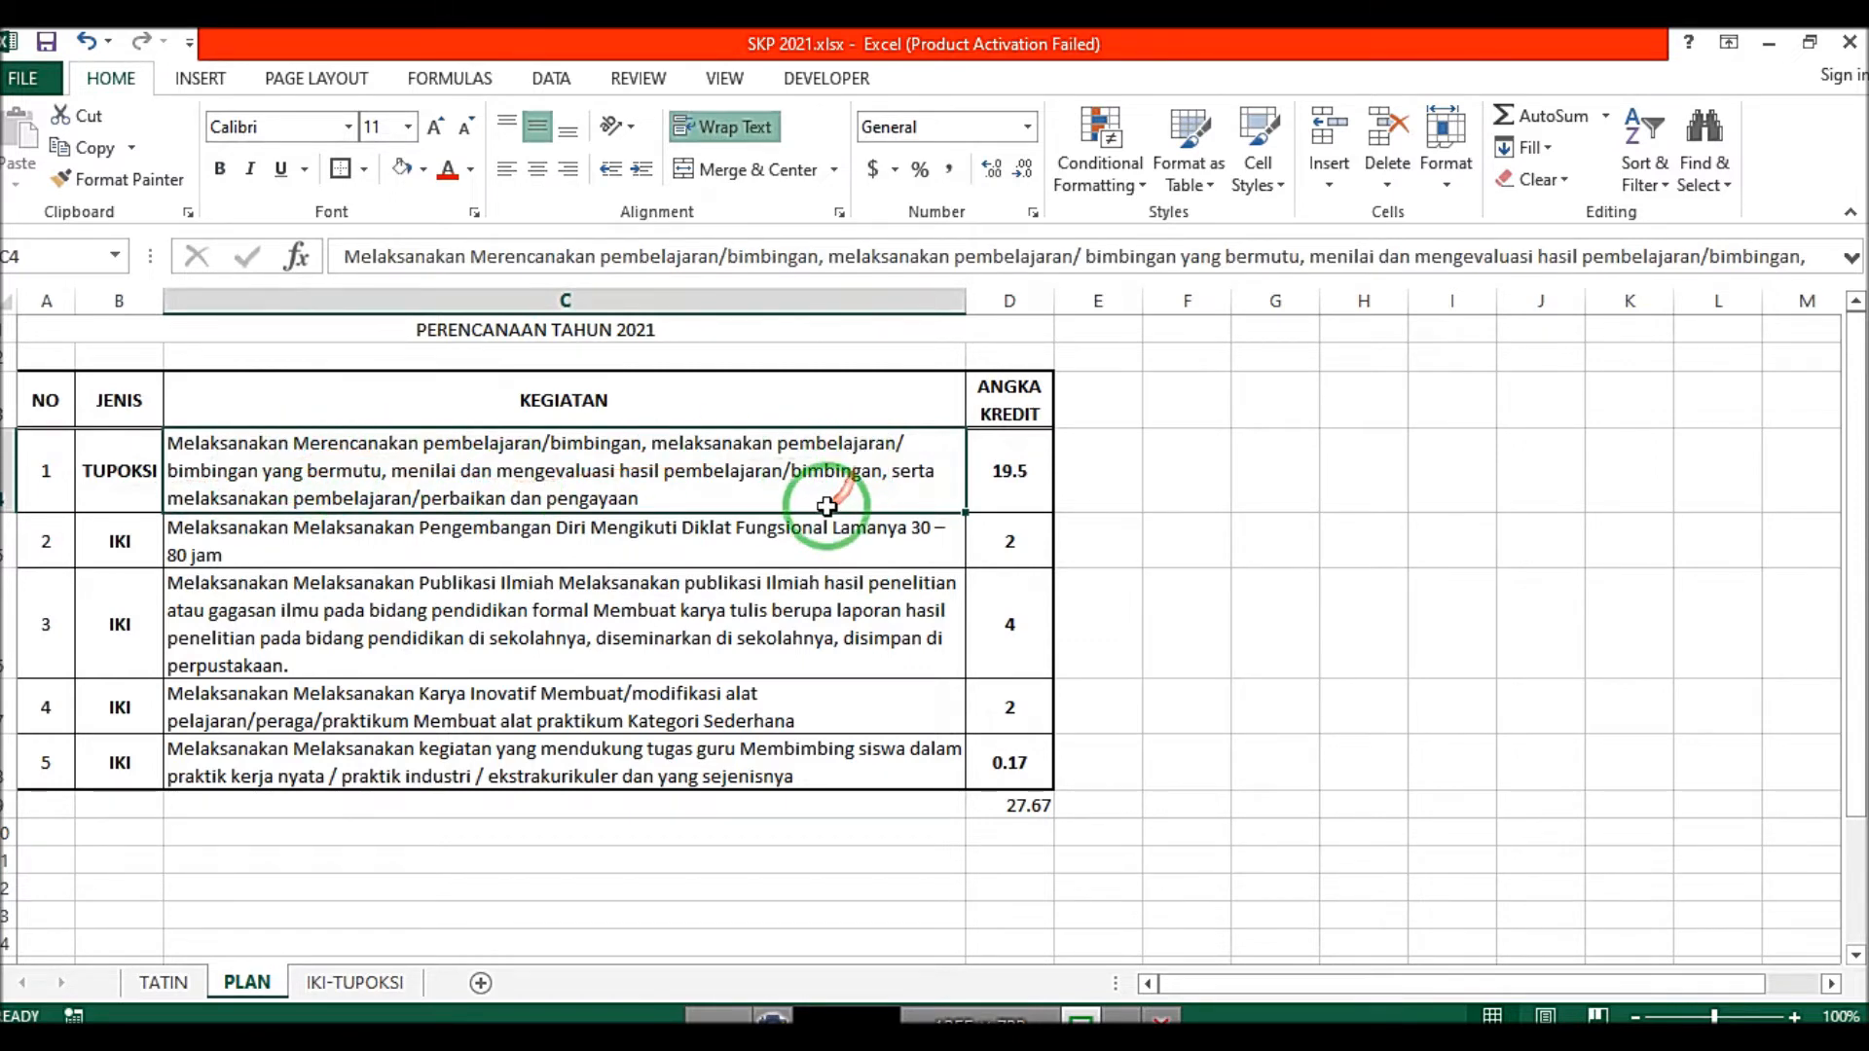
click(1010, 471)
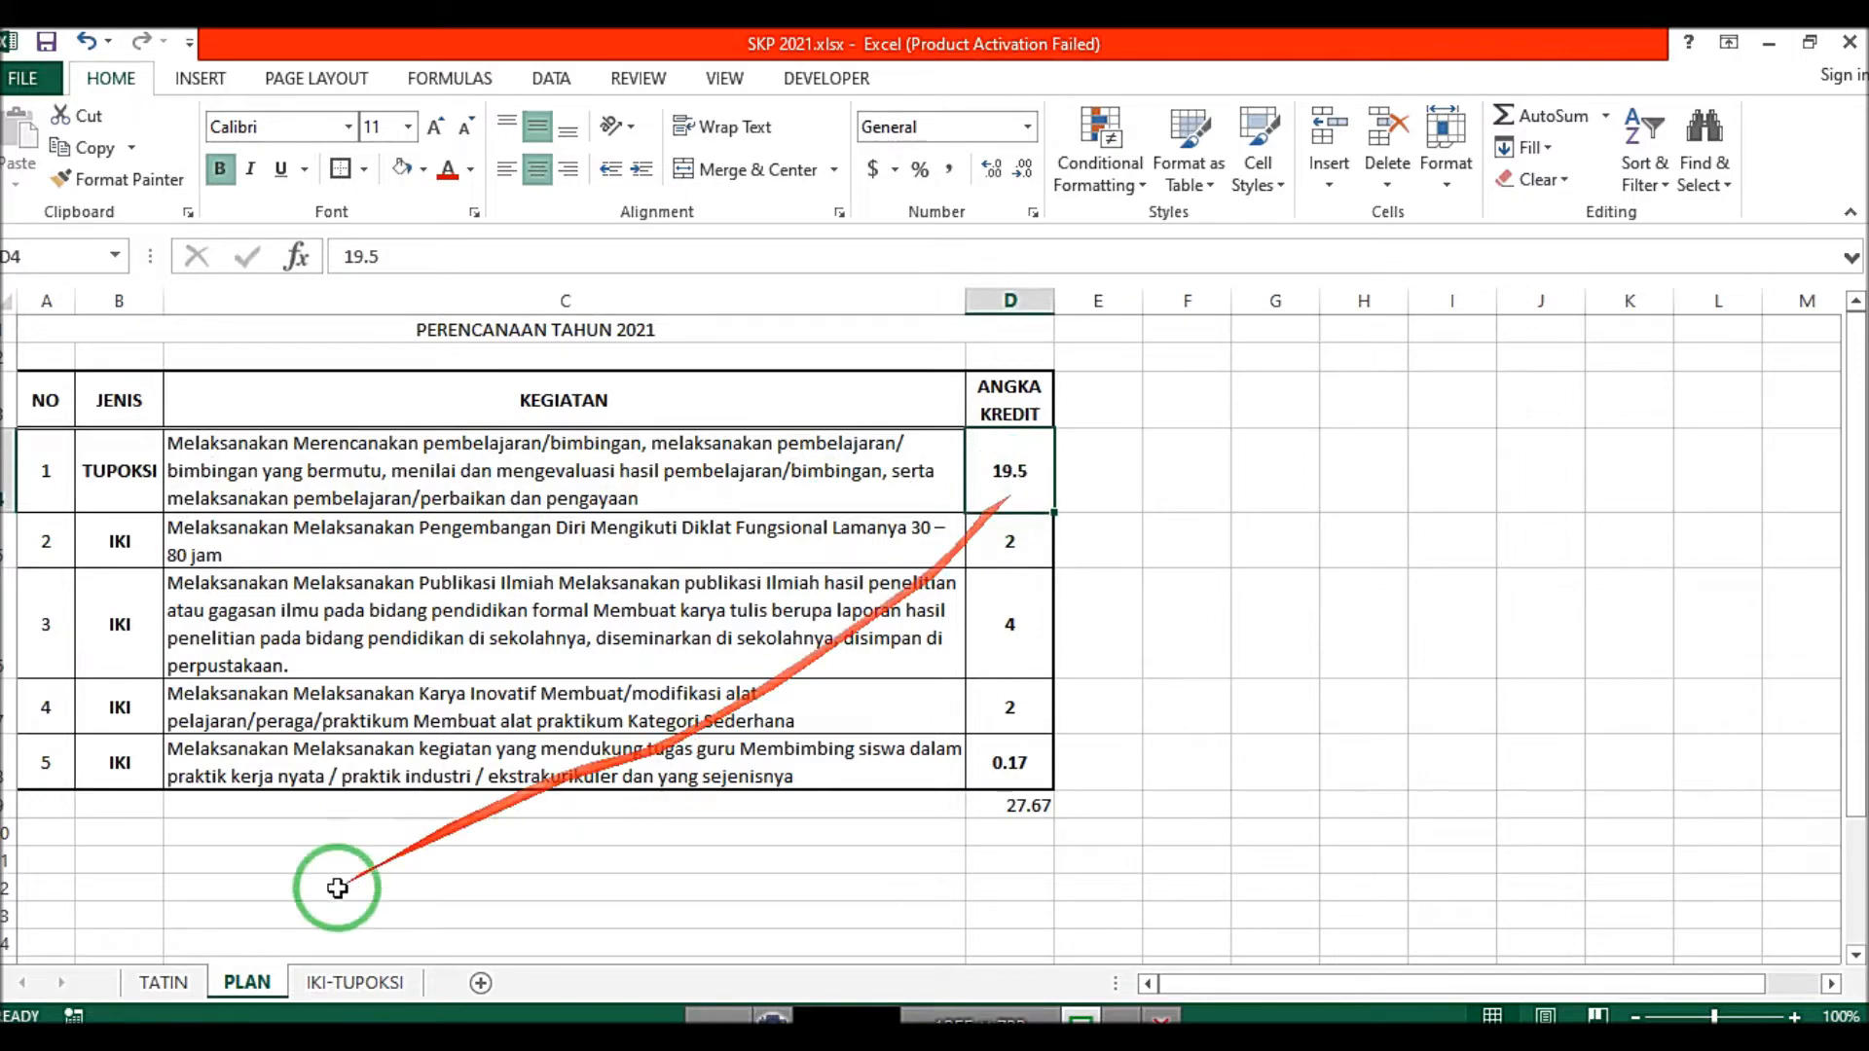
Step: Look up the BAIK credit value for rank IIId in the TATIN sheet's credit calculation table
click(156, 983)
scroll(1059, 439, up, 4)
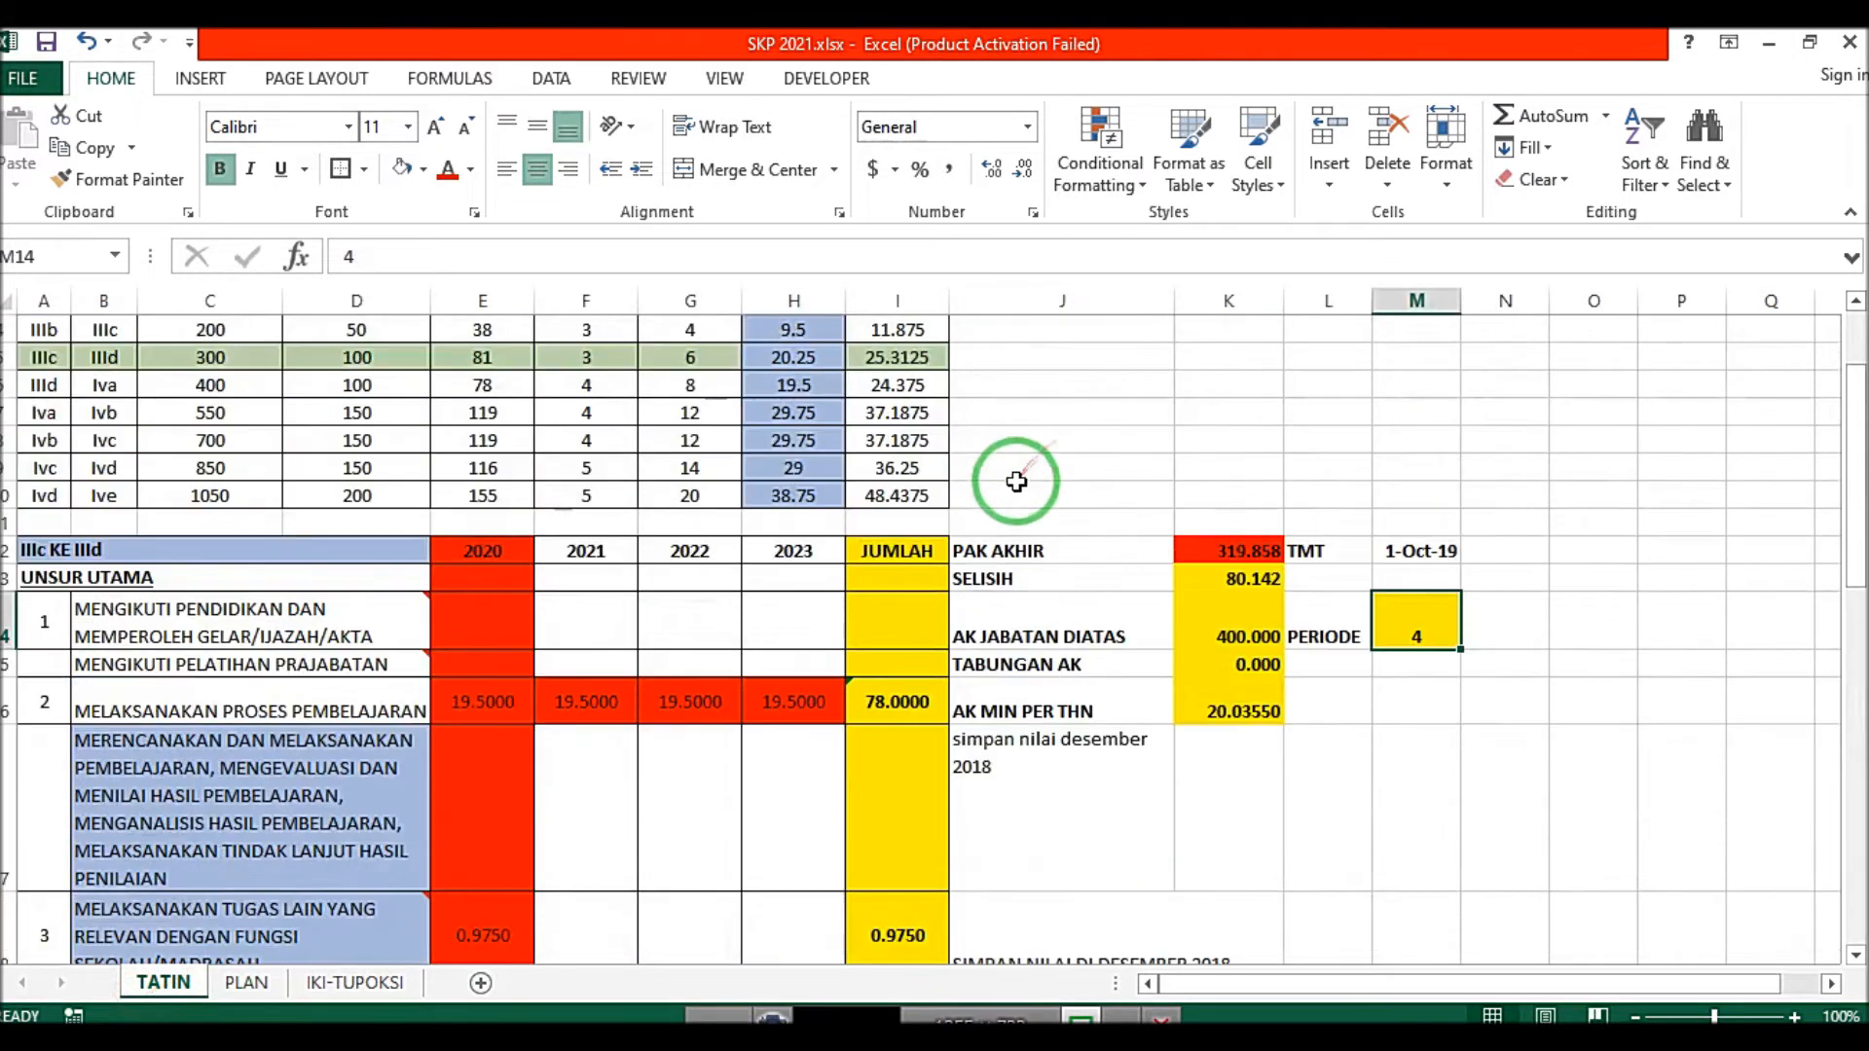
click(56, 391)
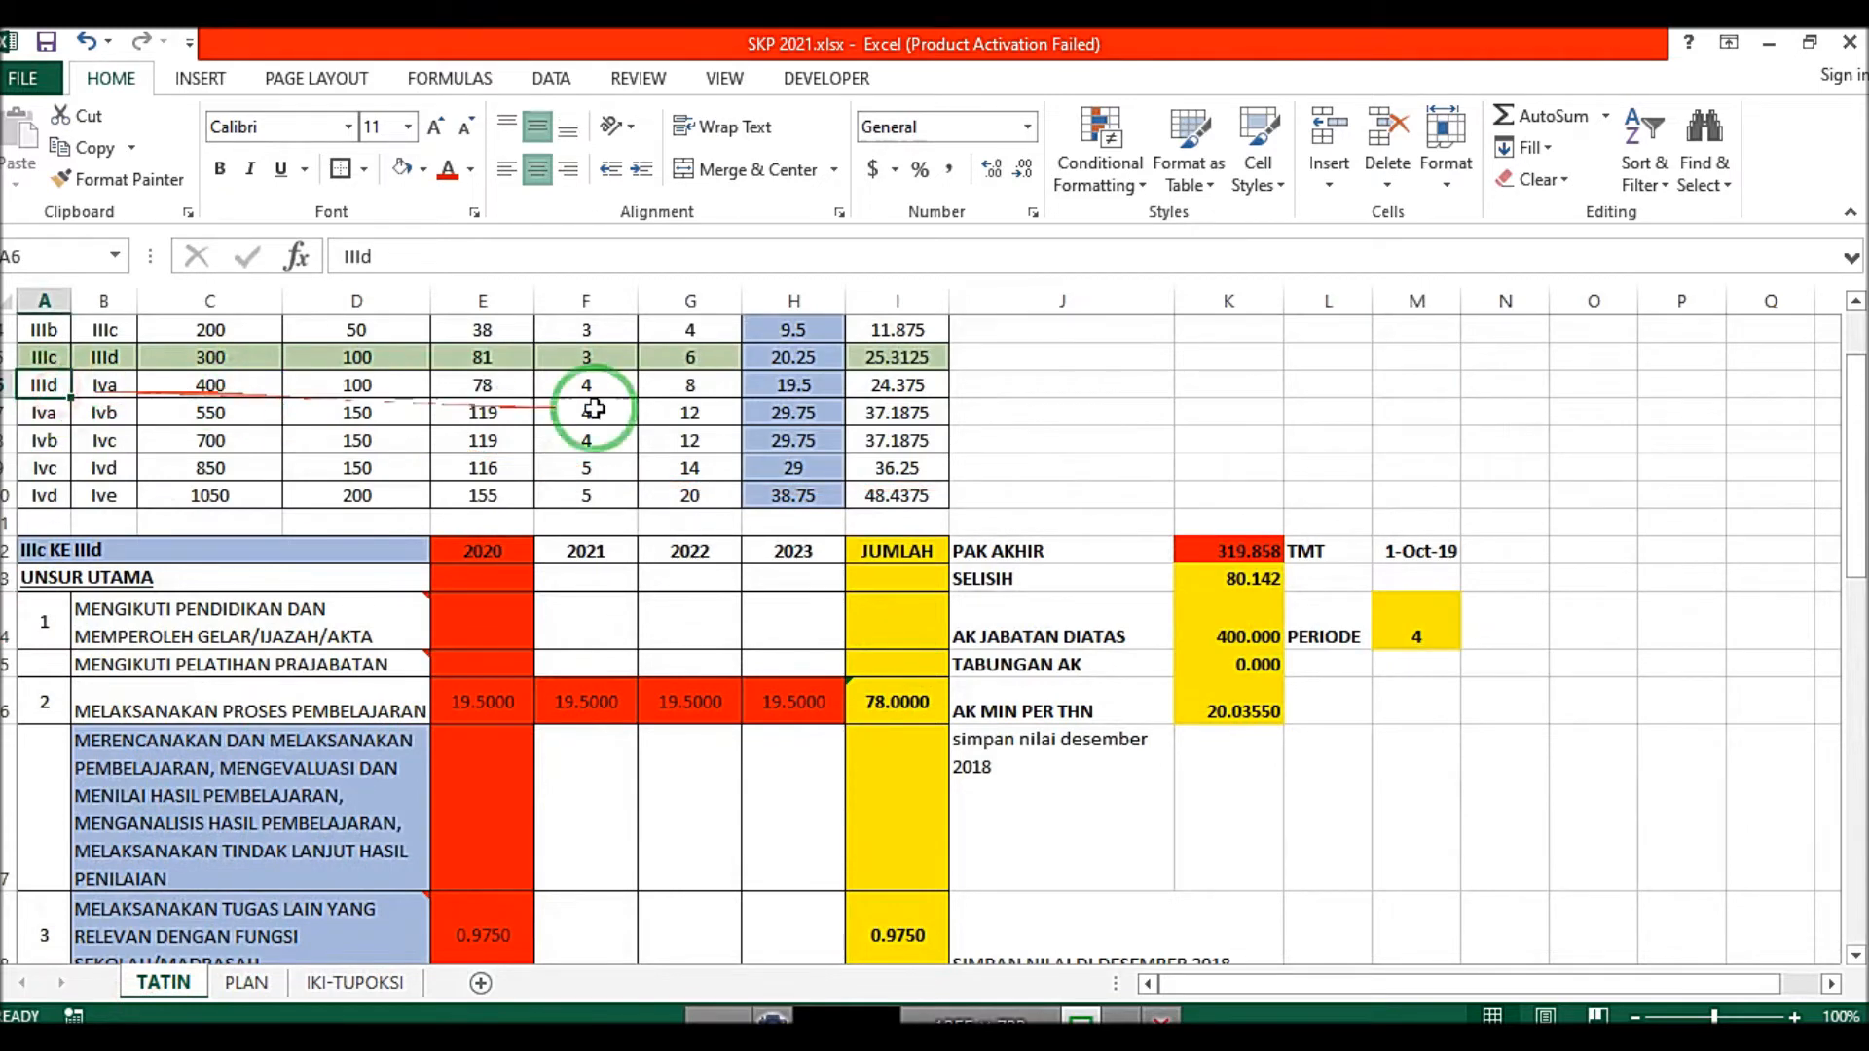
click(803, 389)
scroll(792, 472, up, 1)
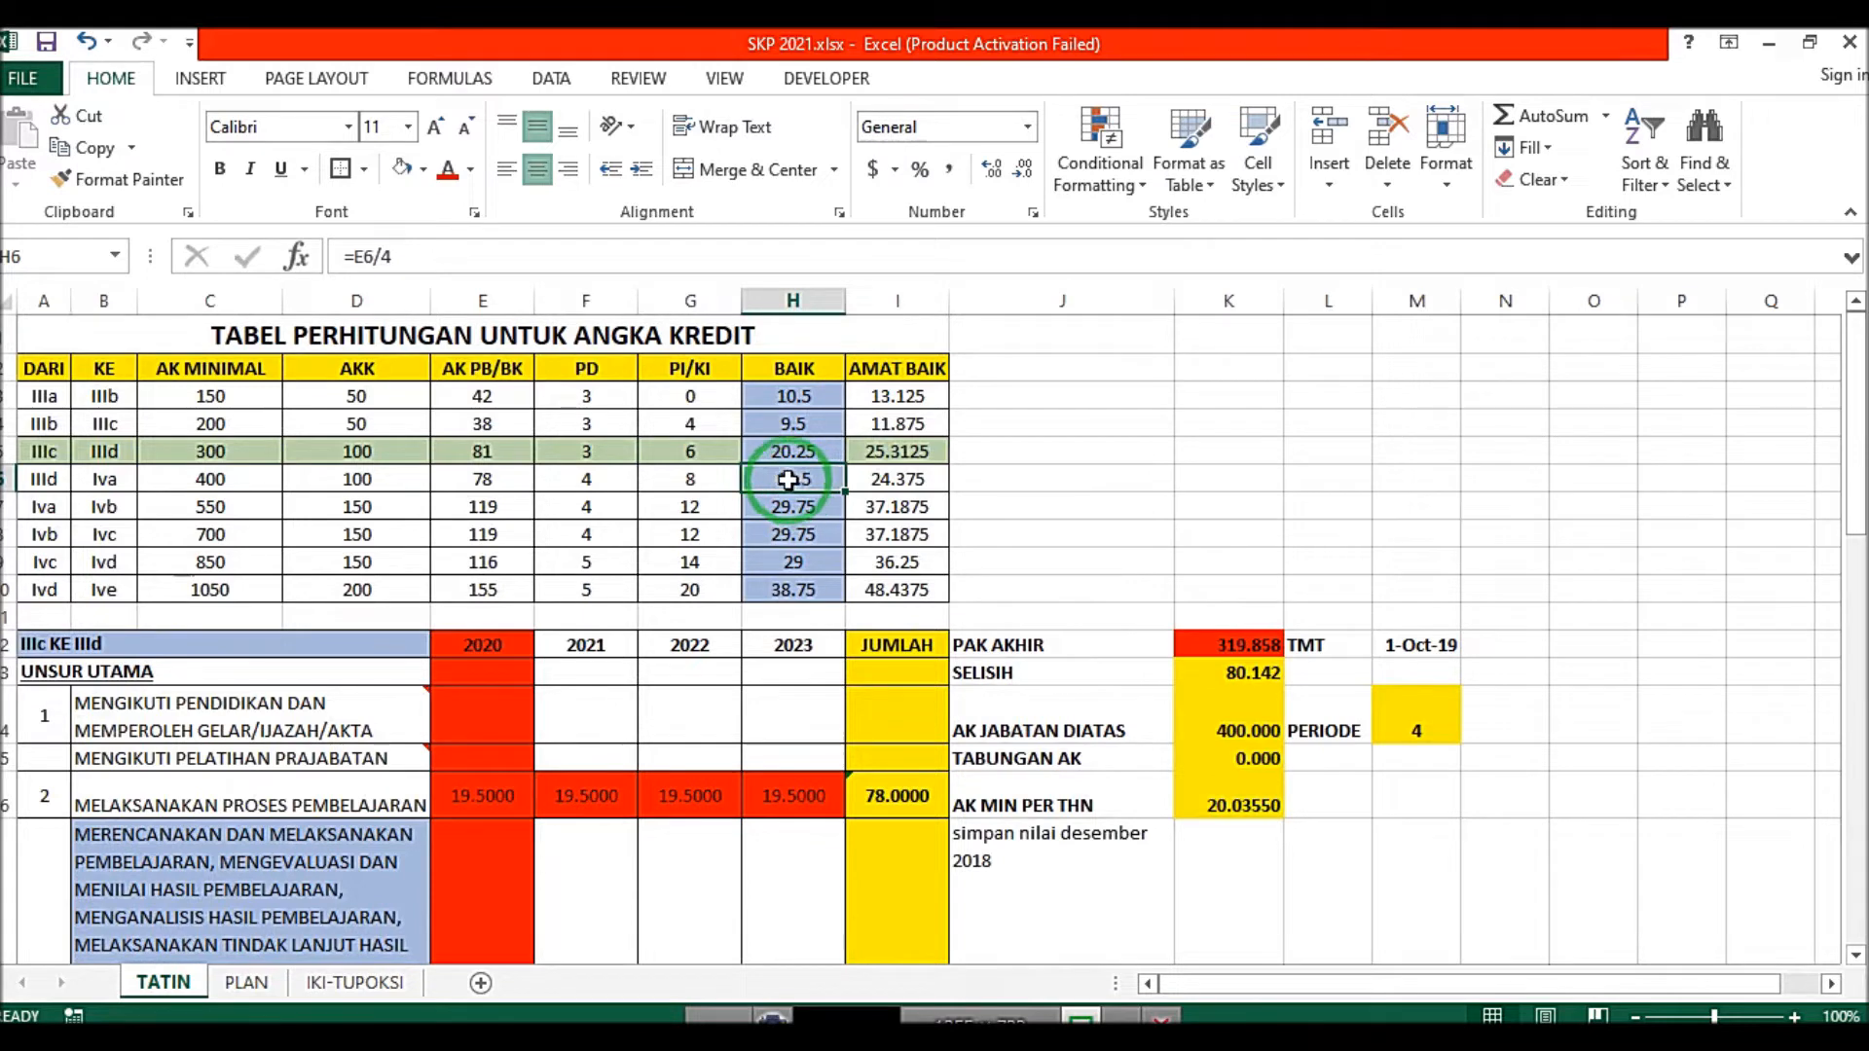
Step: Check the BAIK credit values for ranks IVb and IIIa in the same calculation table
click(44, 537)
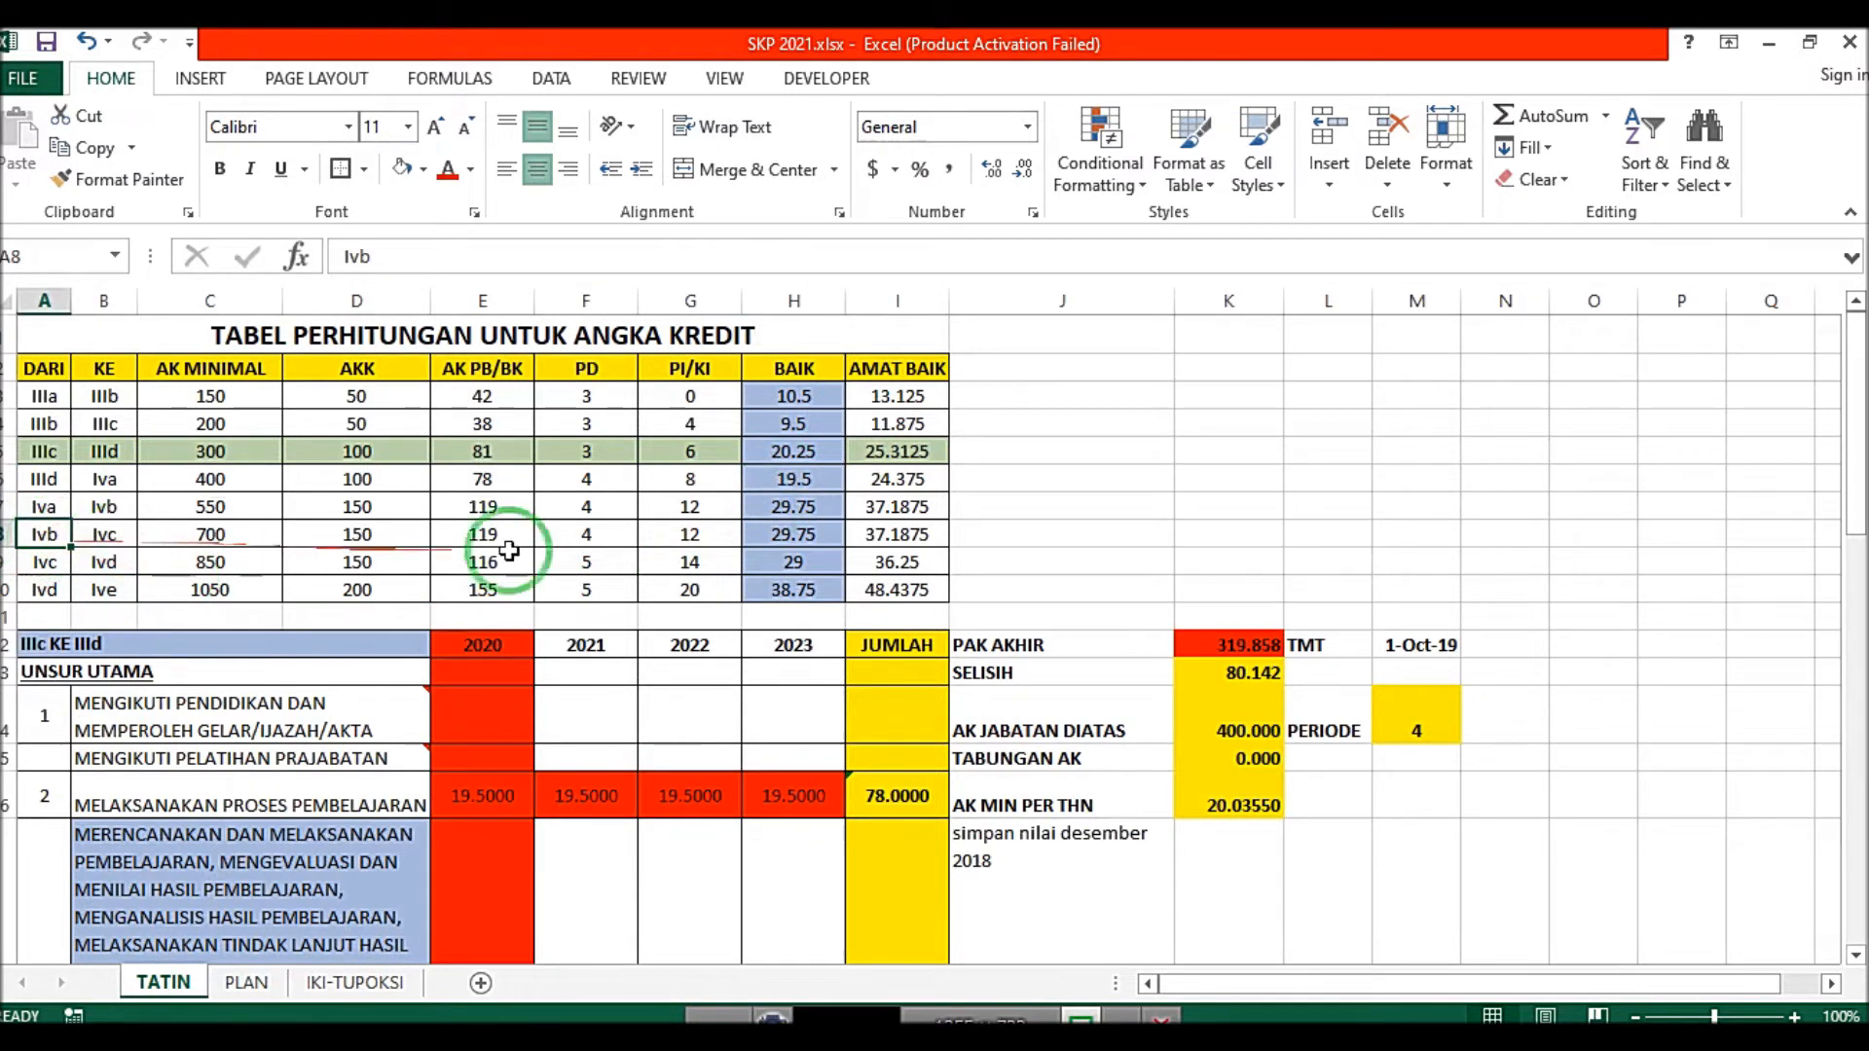
click(782, 538)
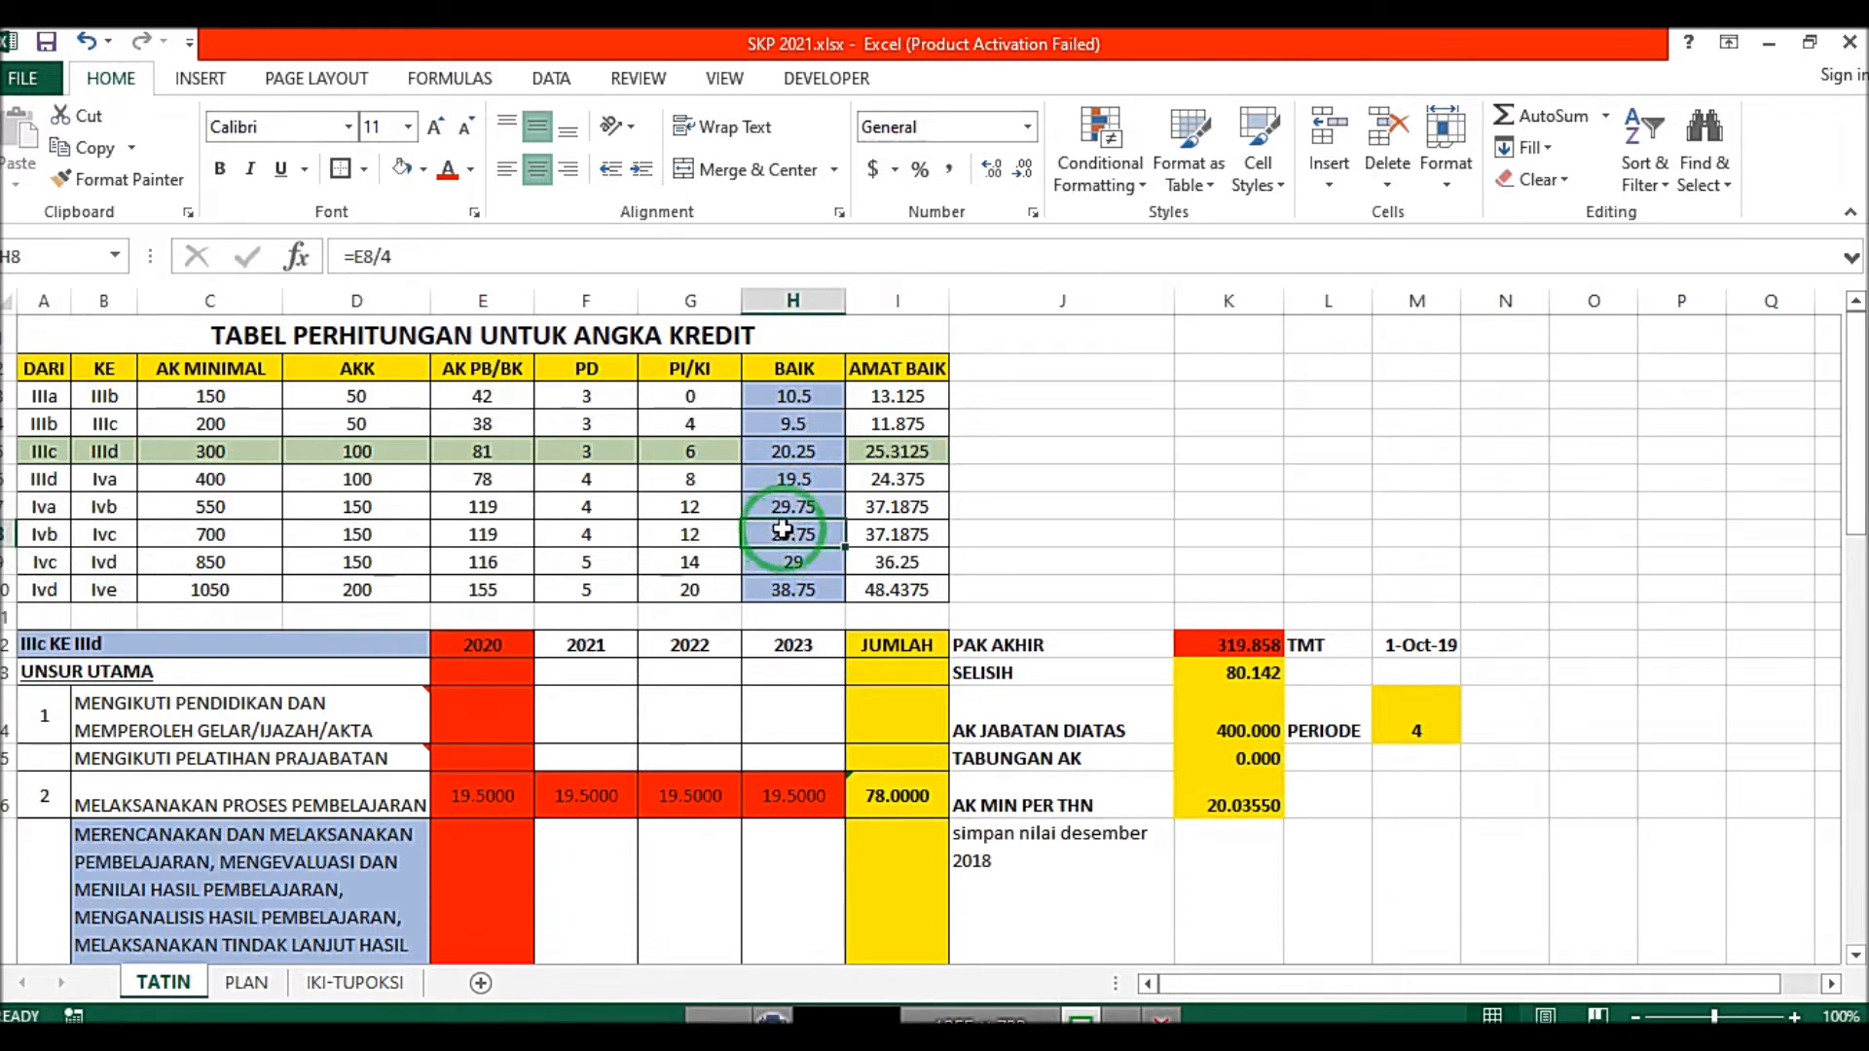
click(43, 396)
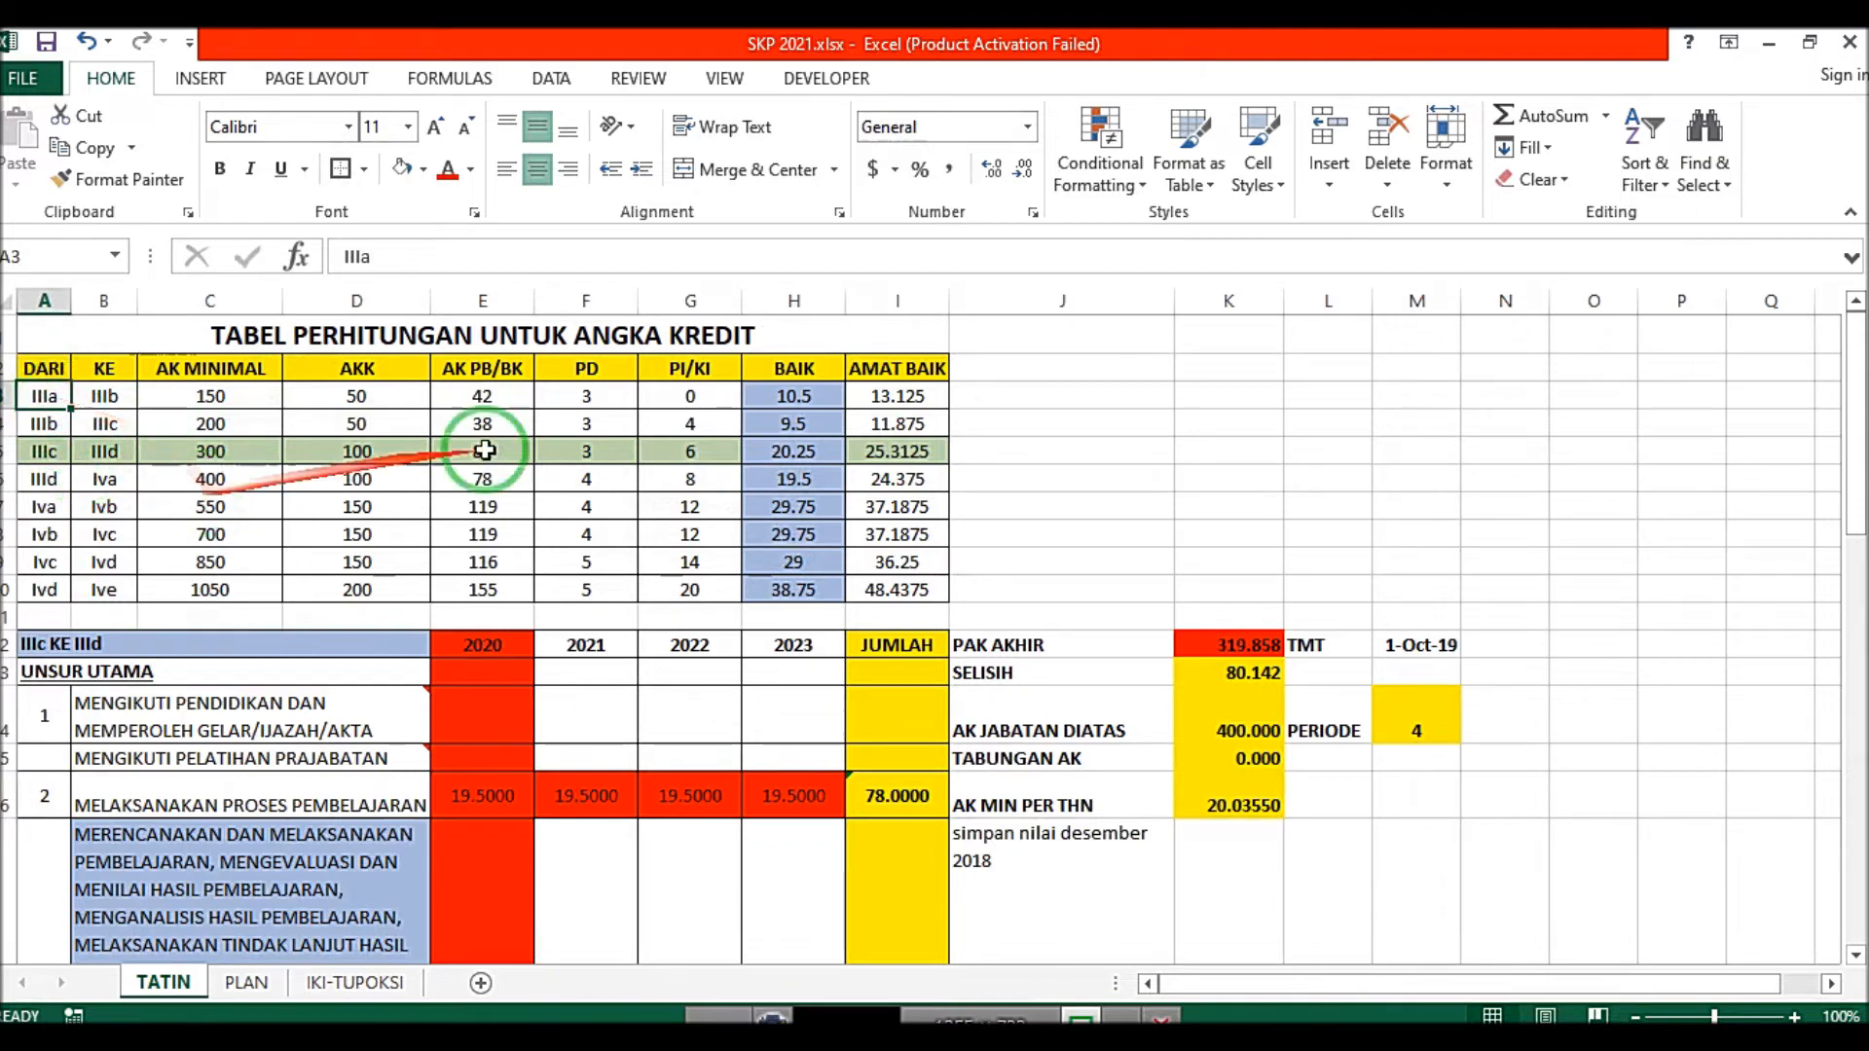
click(793, 396)
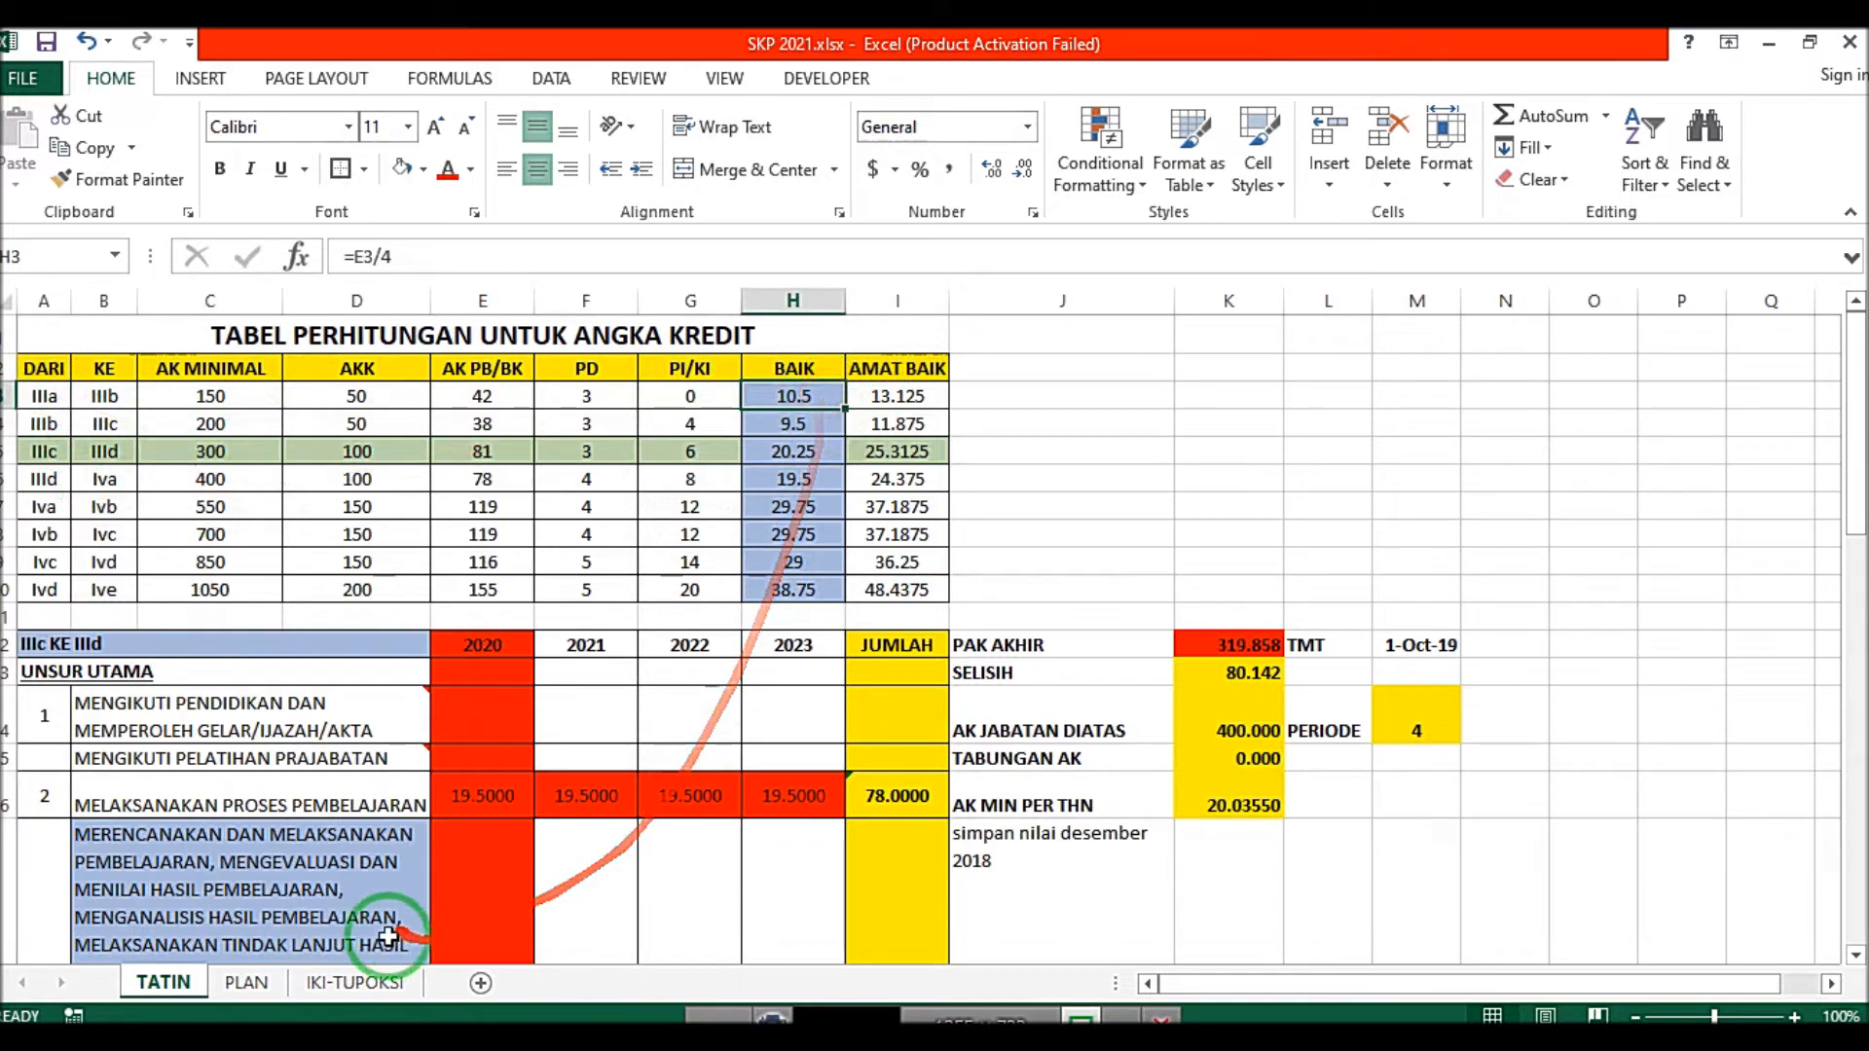
Step: Review the TUPOKSI, Pengembangan Diri and Publikasi Ilmiah activities in the PLAN sheet together with their ANGKA KREDIT
click(246, 982)
click(231, 492)
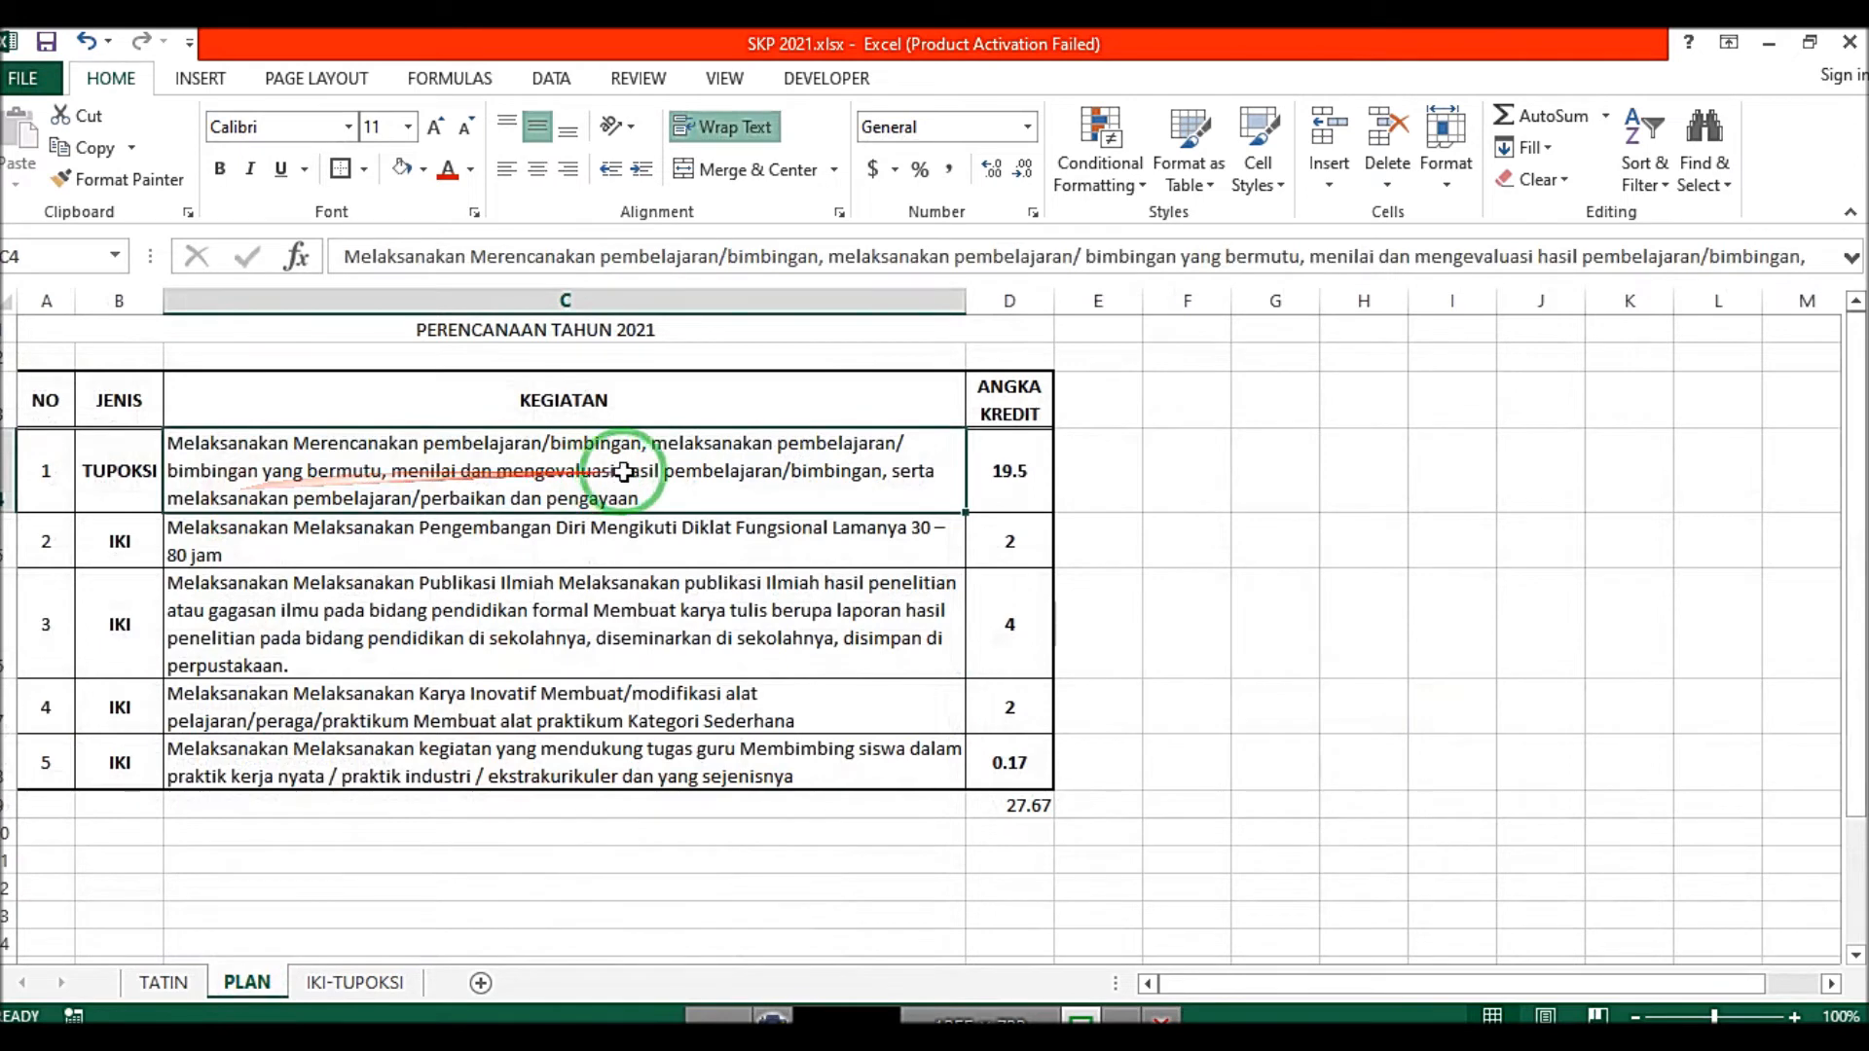
click(1010, 480)
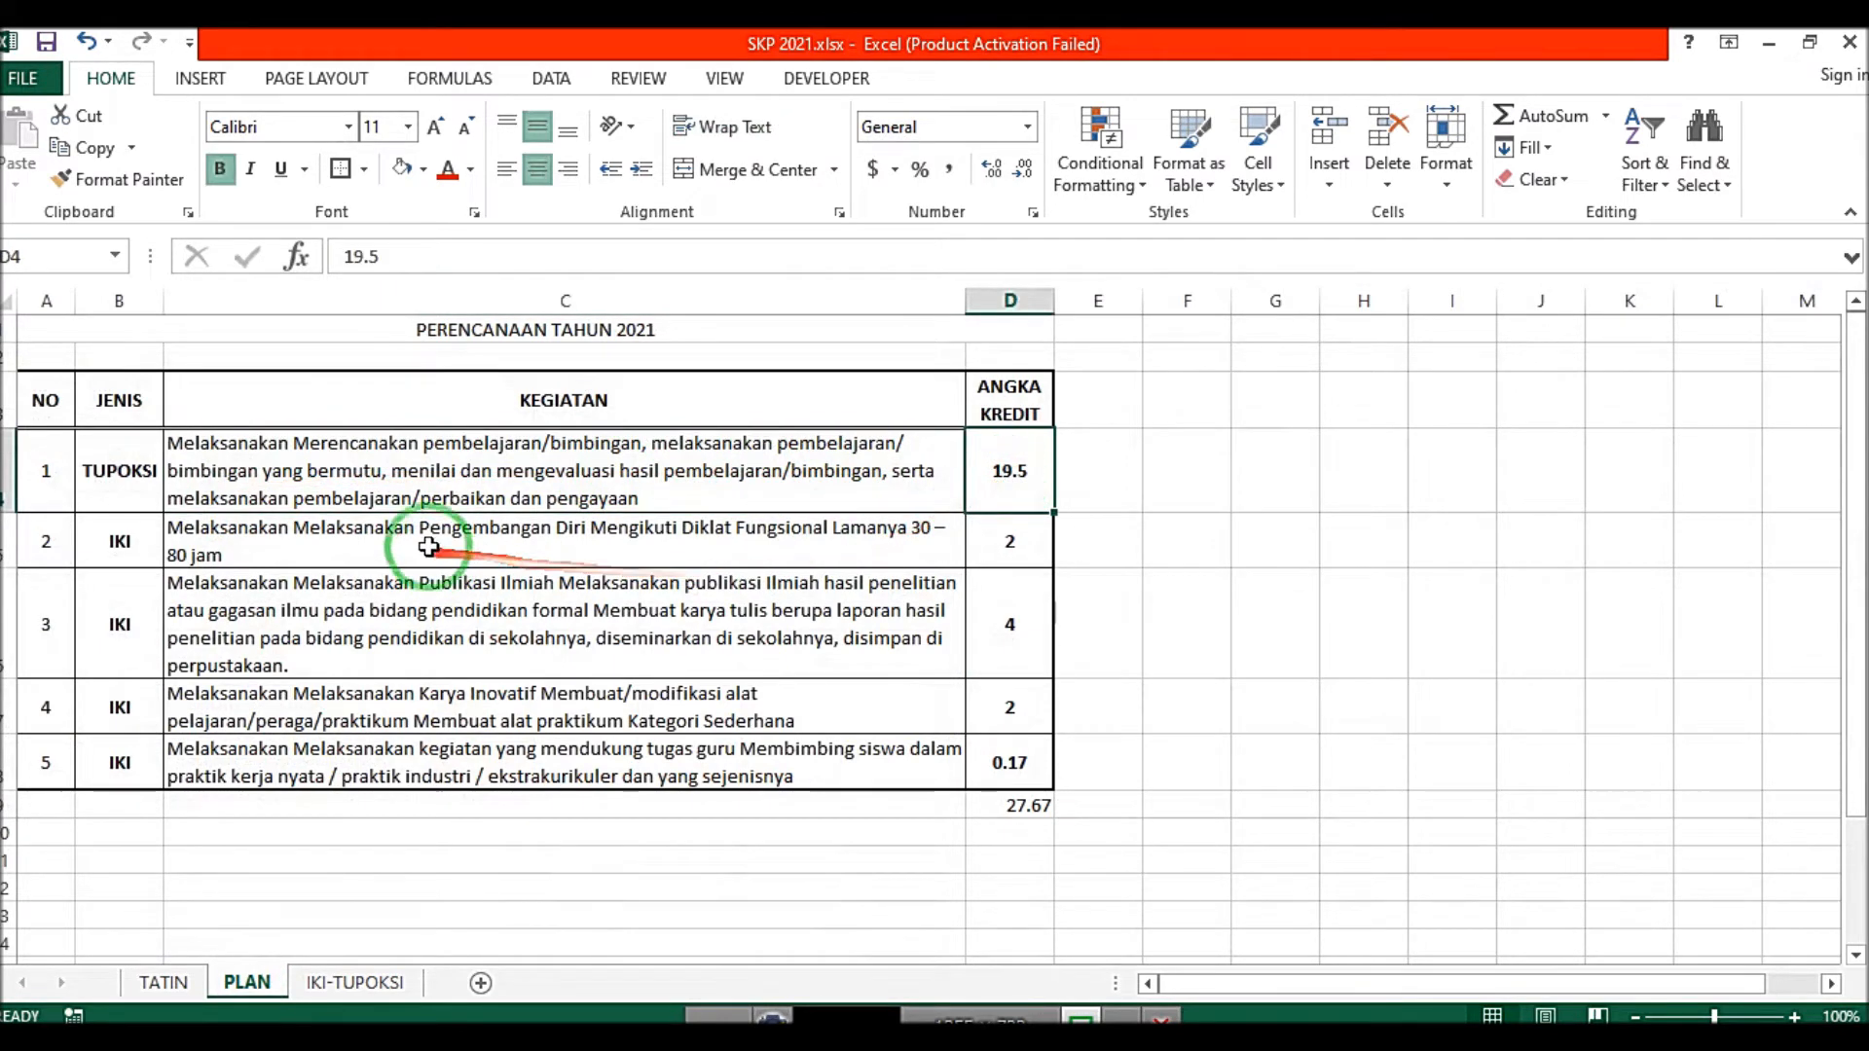
click(255, 550)
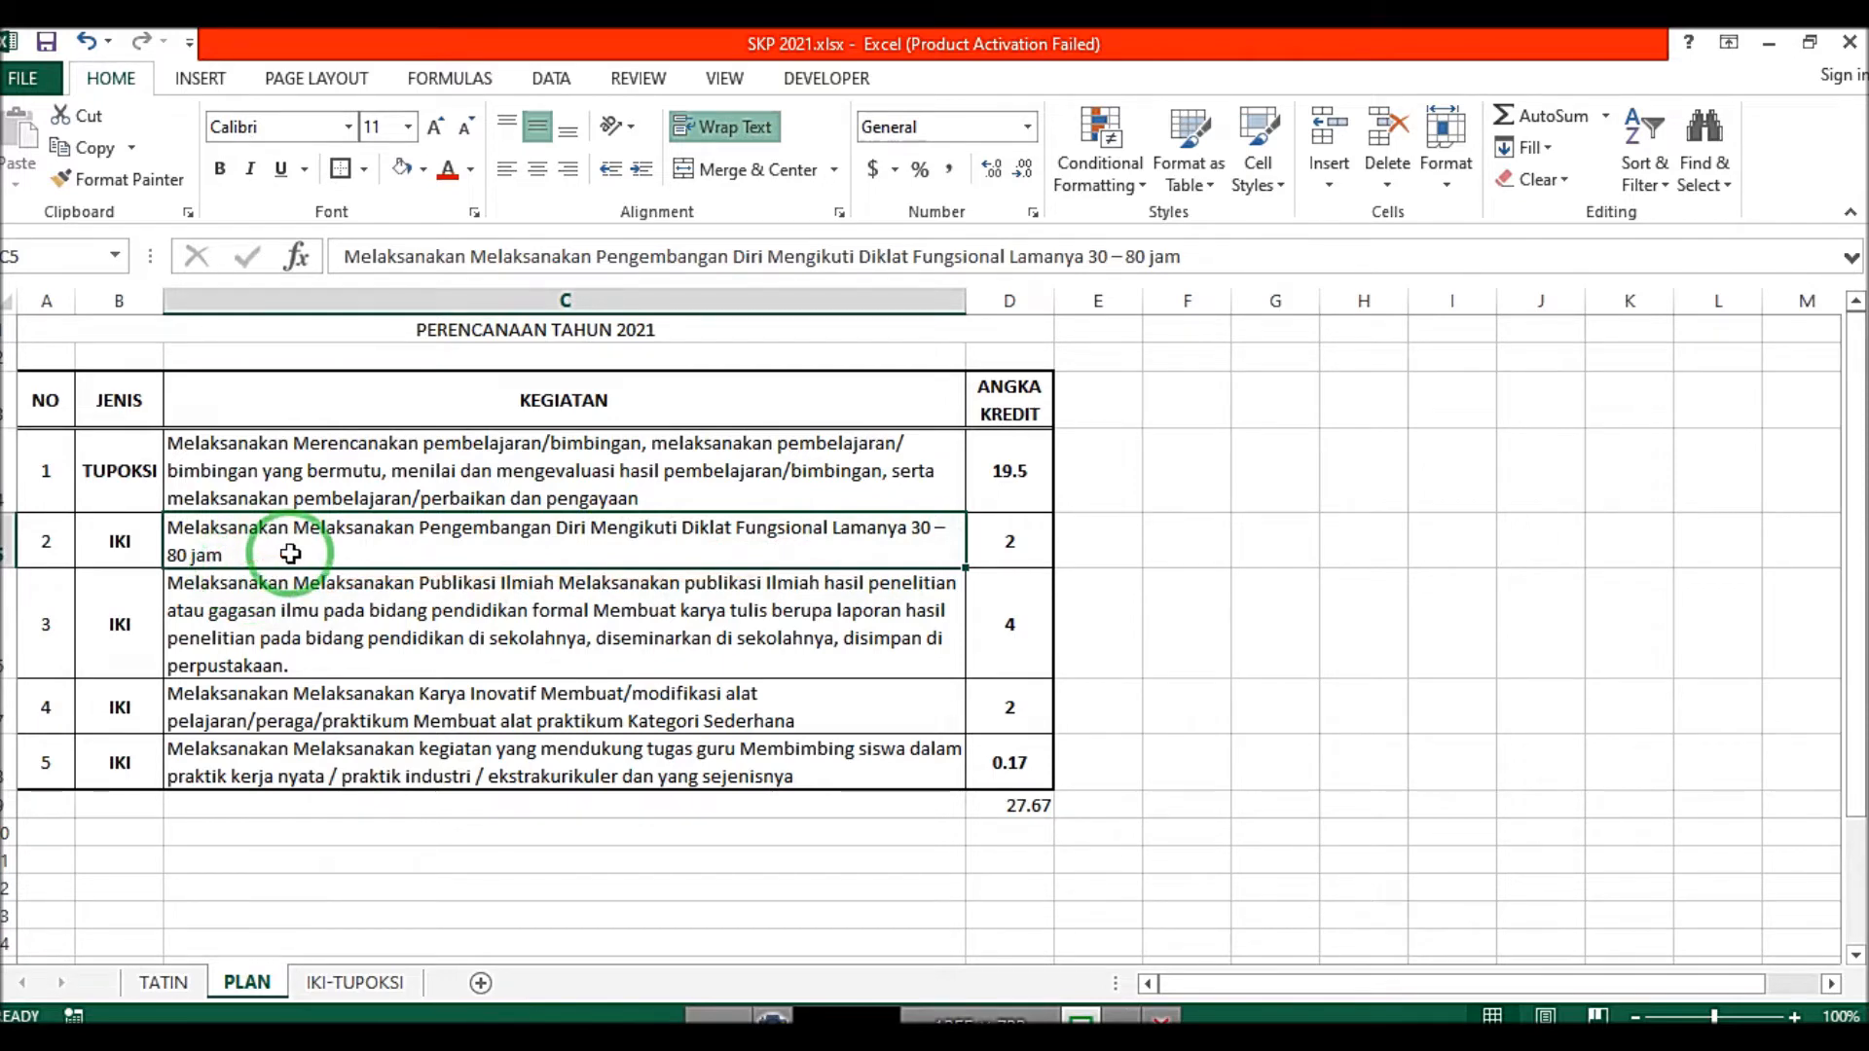
click(1011, 555)
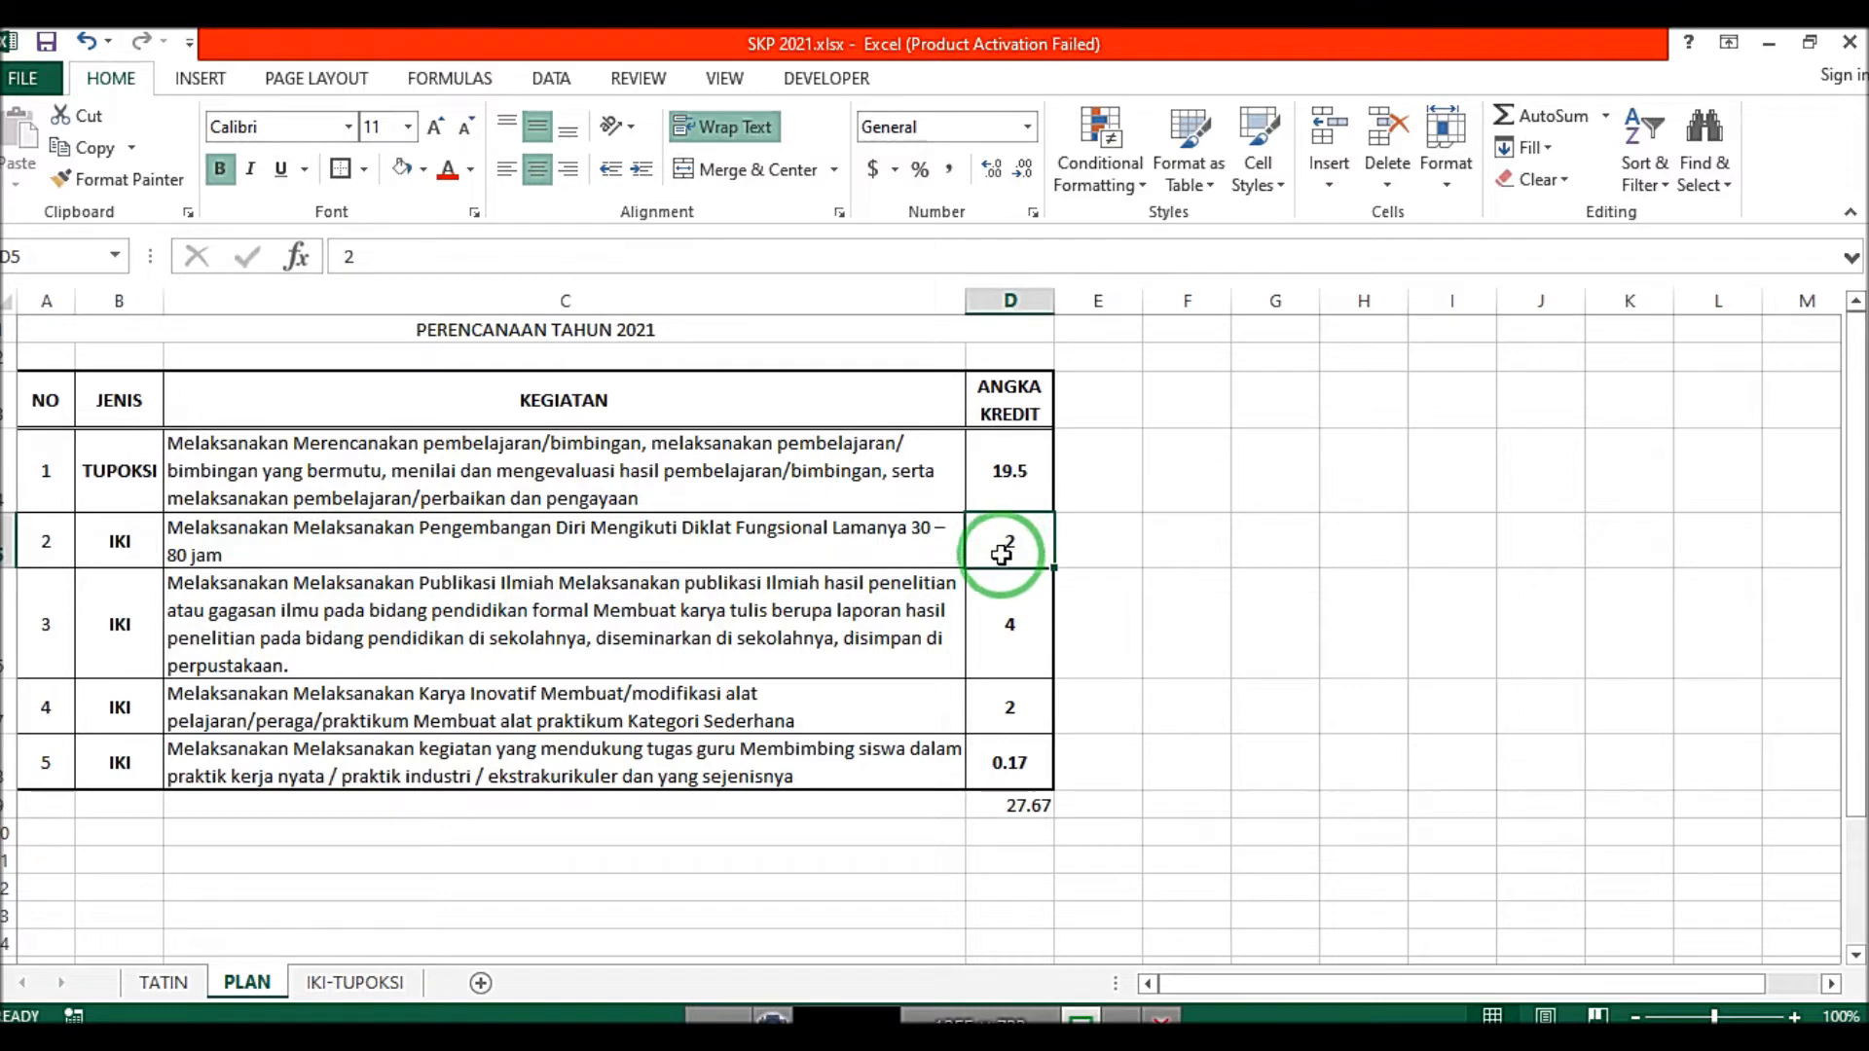
click(499, 617)
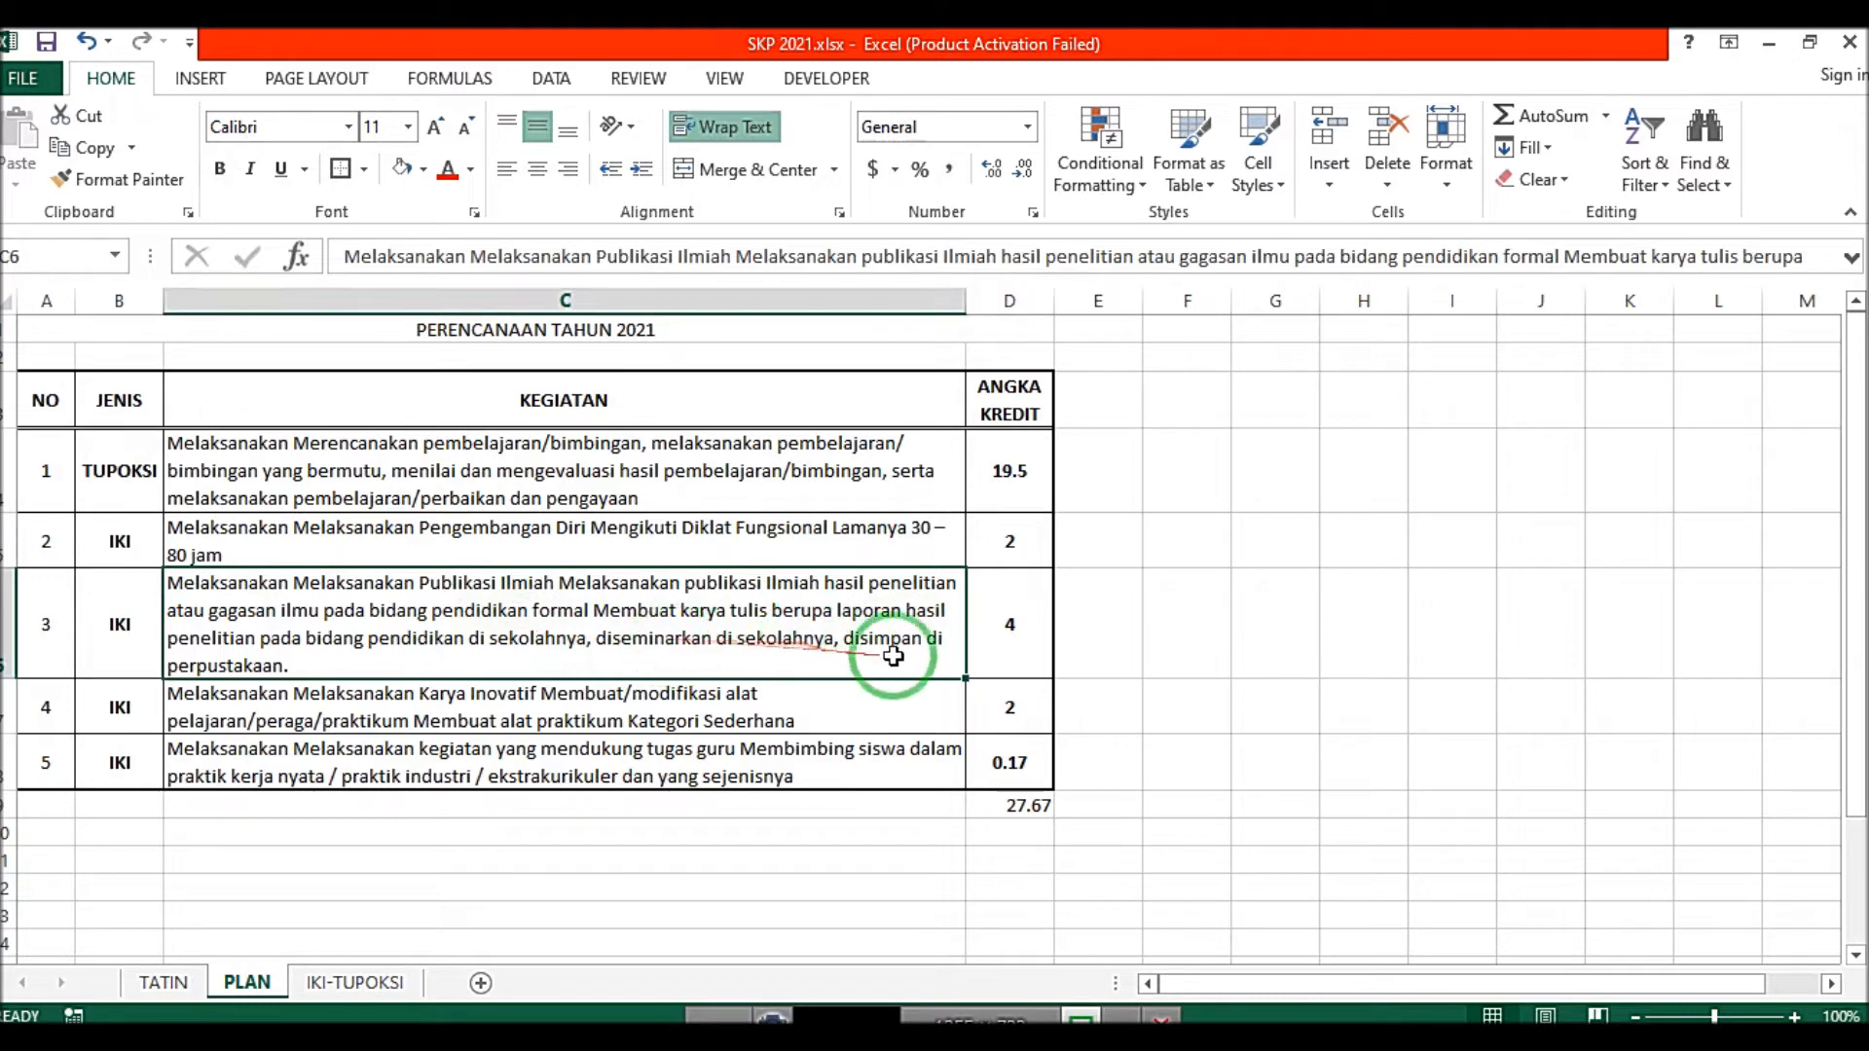
click(1016, 646)
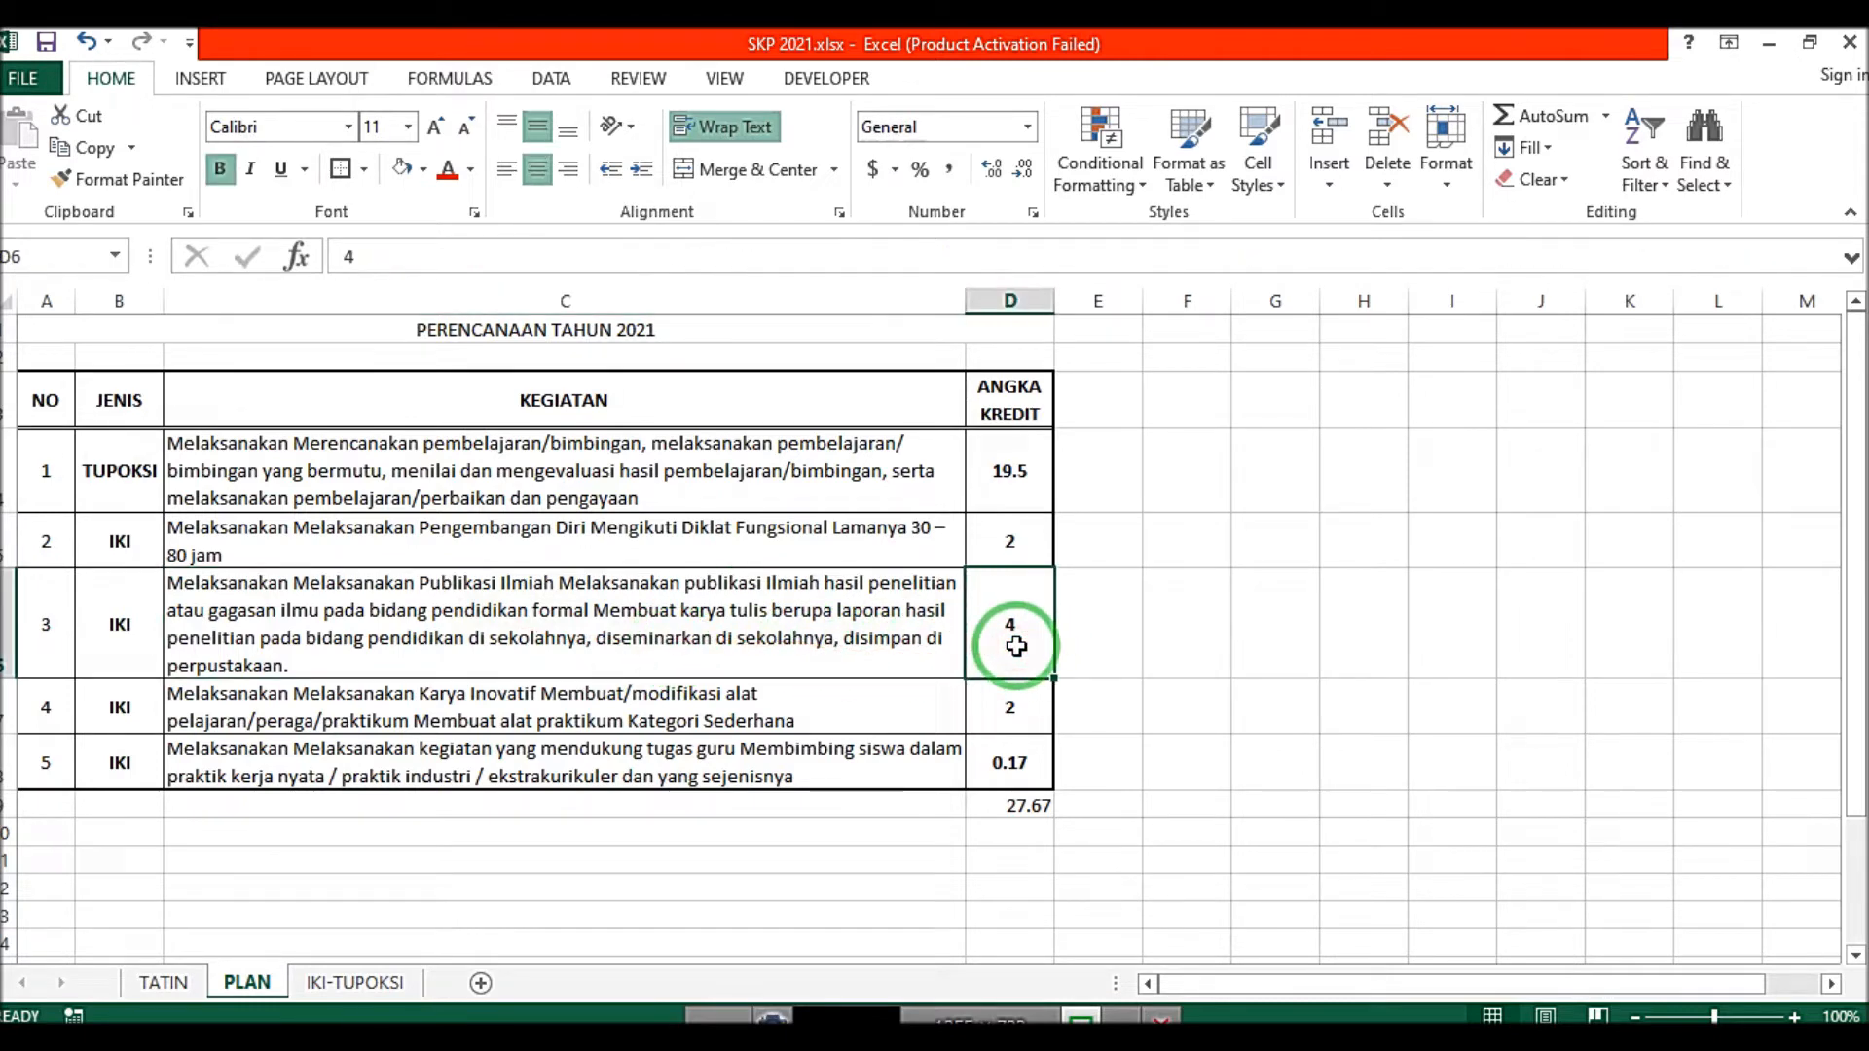
Step: Examine the Karya Inovatif and supporting-task activities in the plan with their ANGKA KREDIT, and check the credit total
click(438, 701)
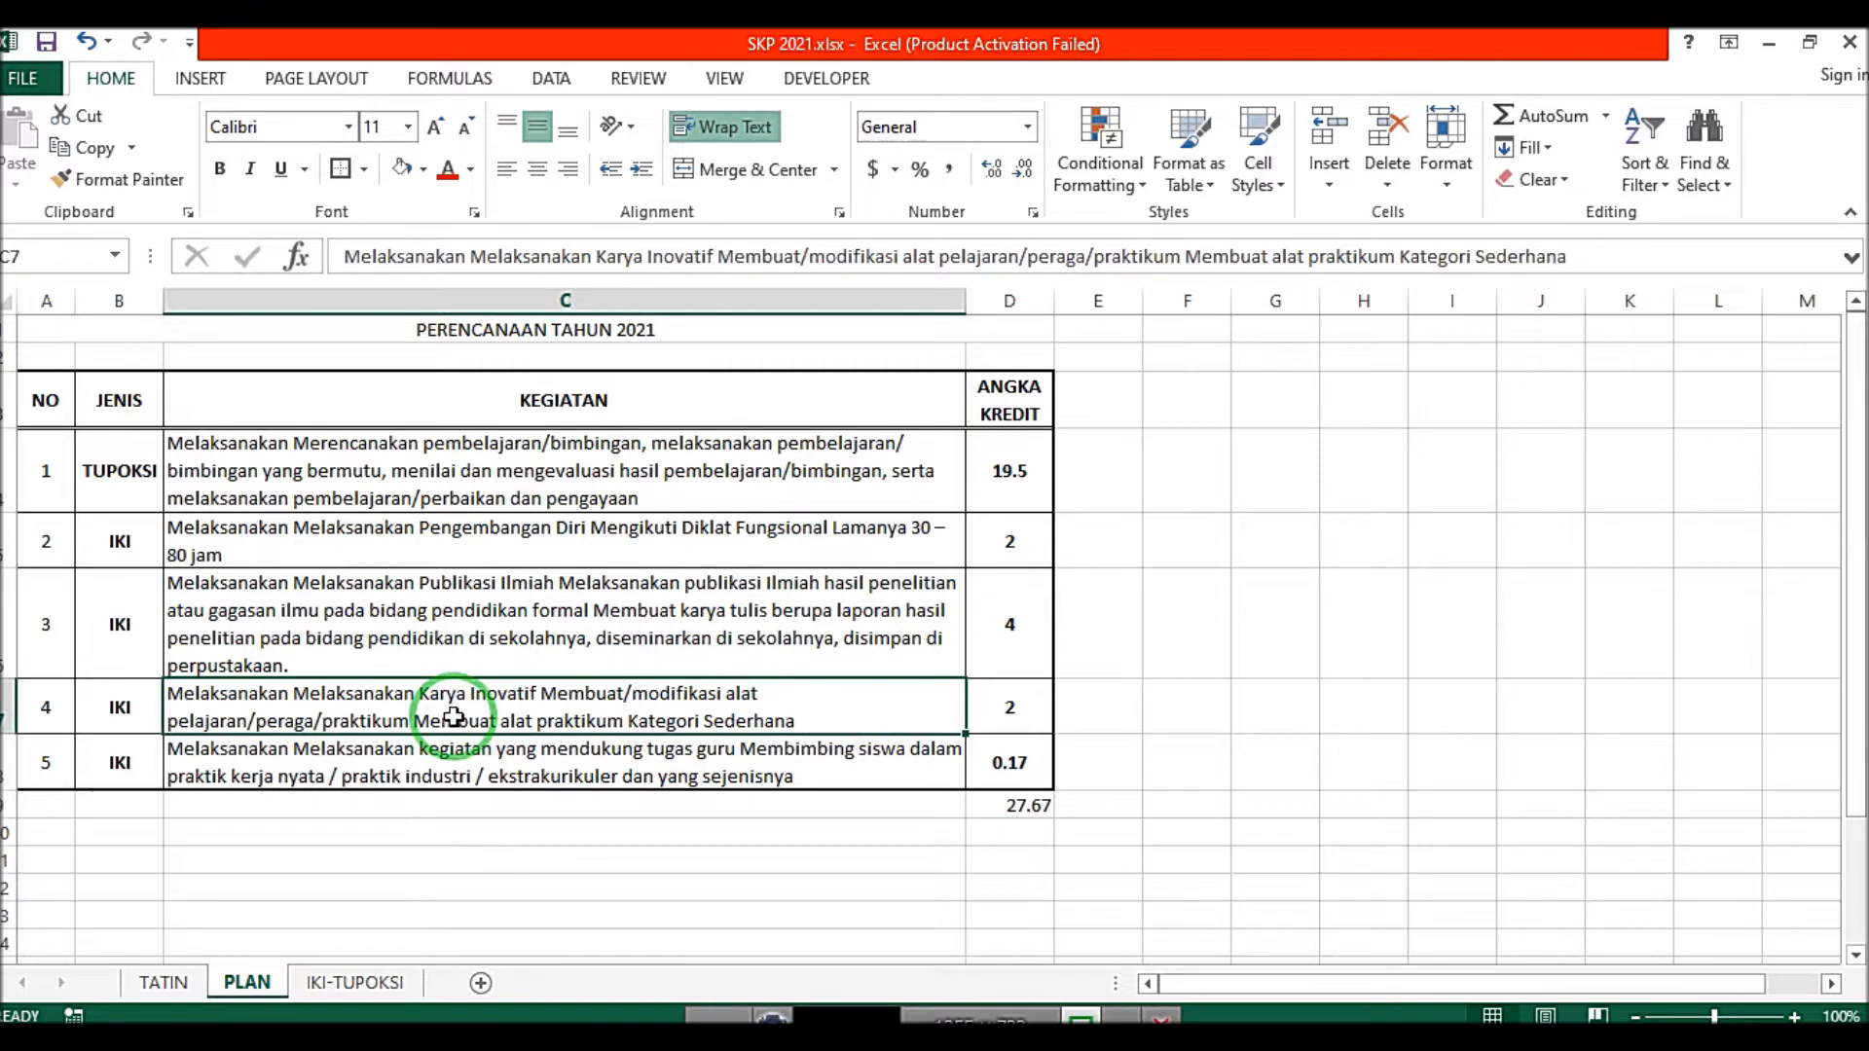
click(1025, 721)
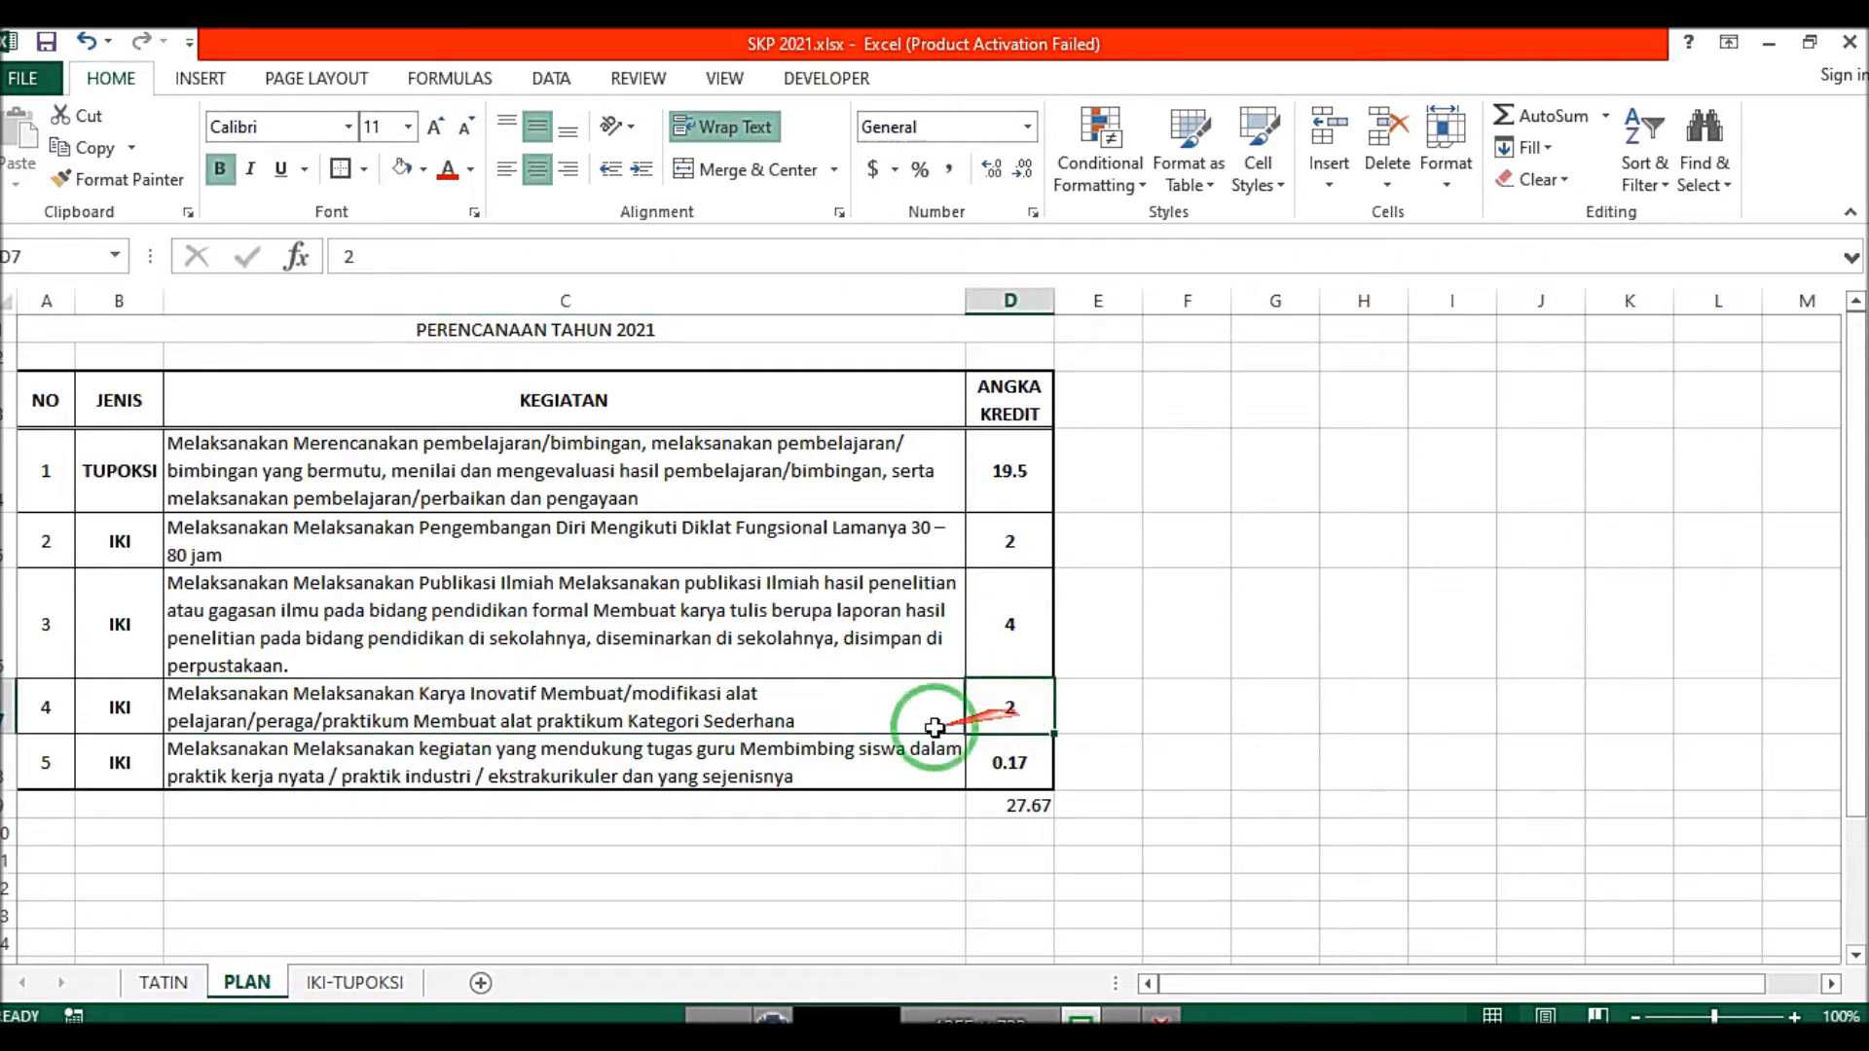
click(284, 762)
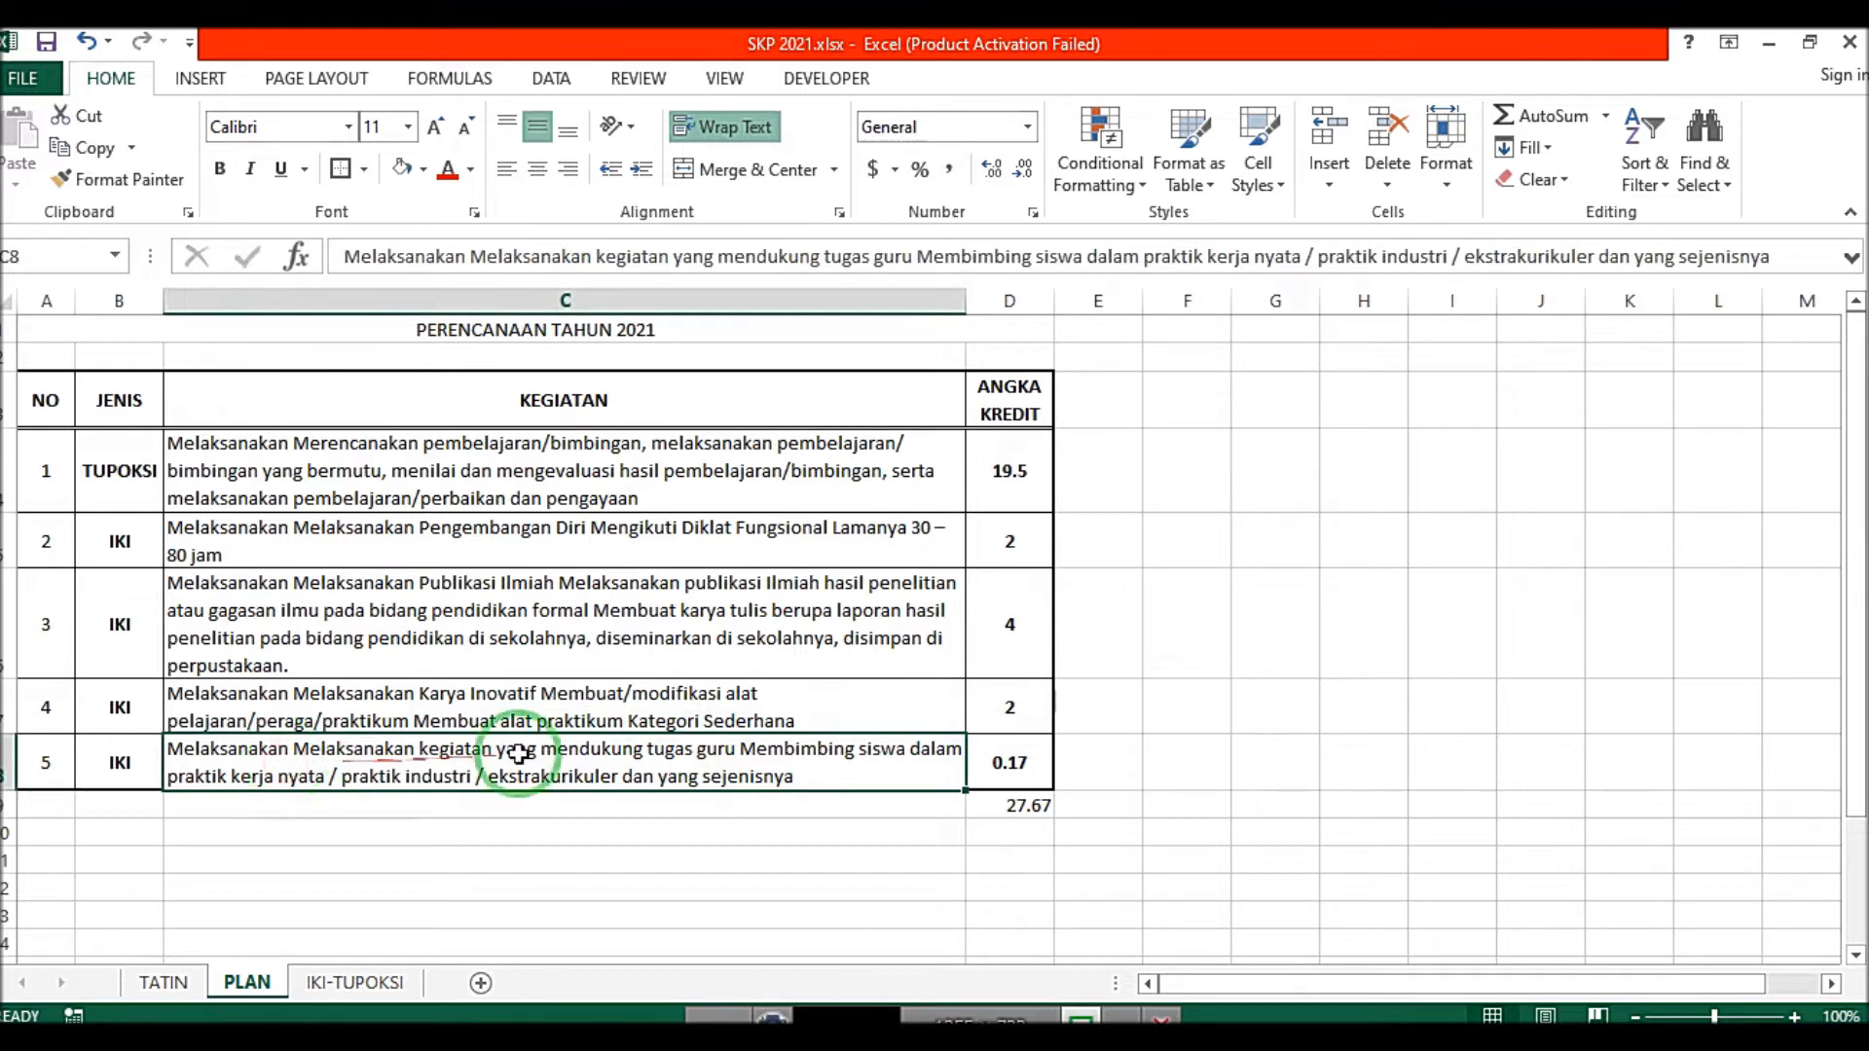
click(1006, 722)
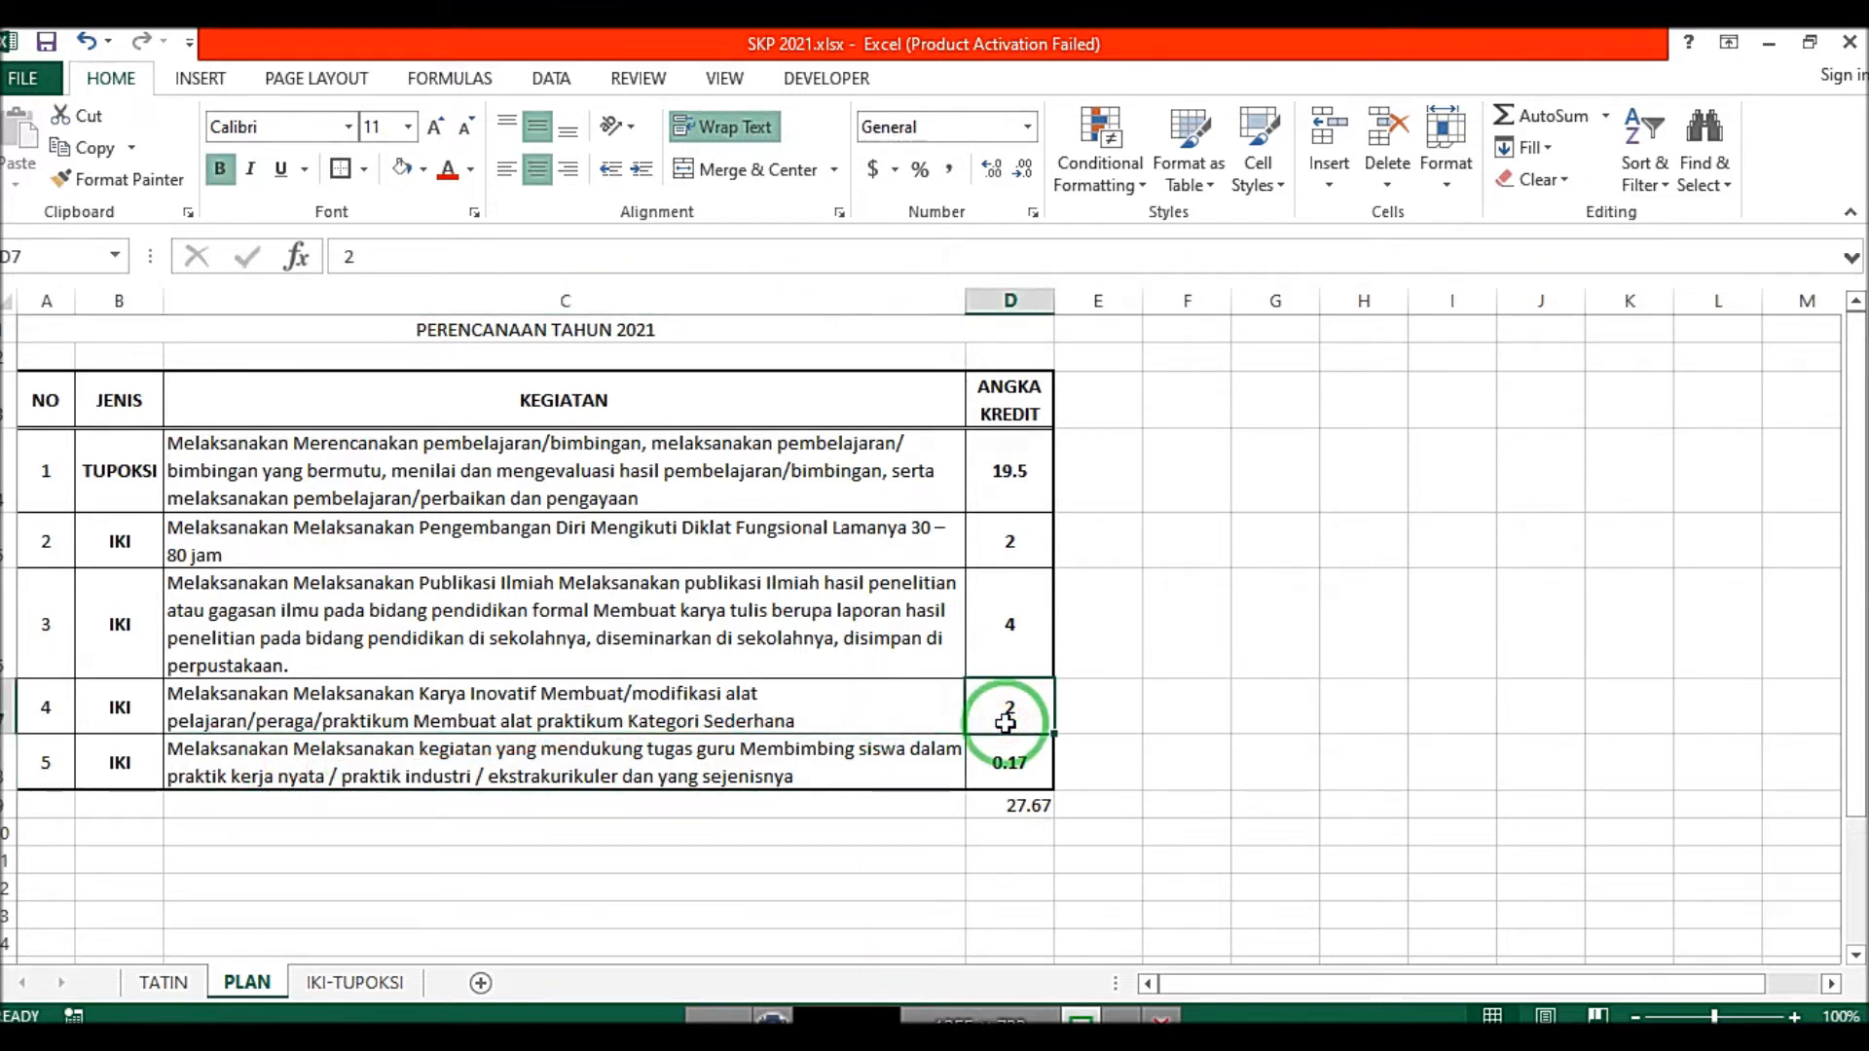
click(666, 771)
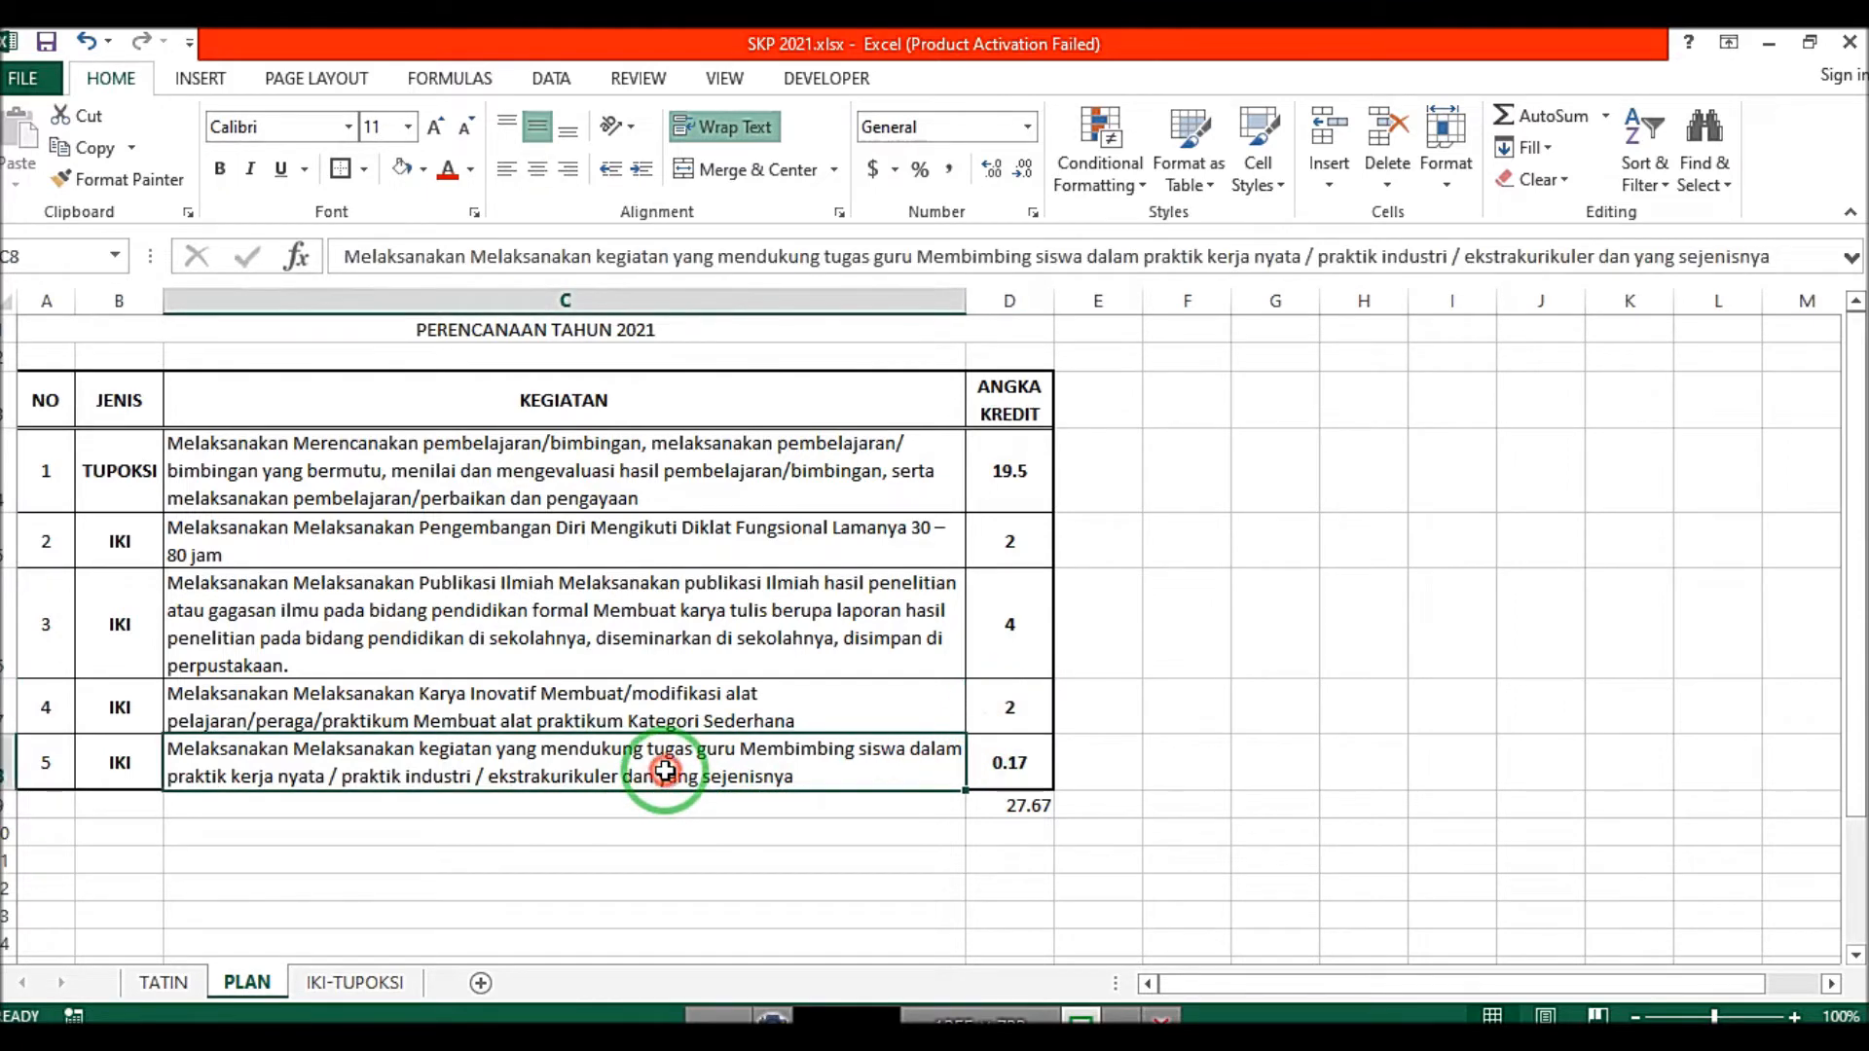
click(1006, 771)
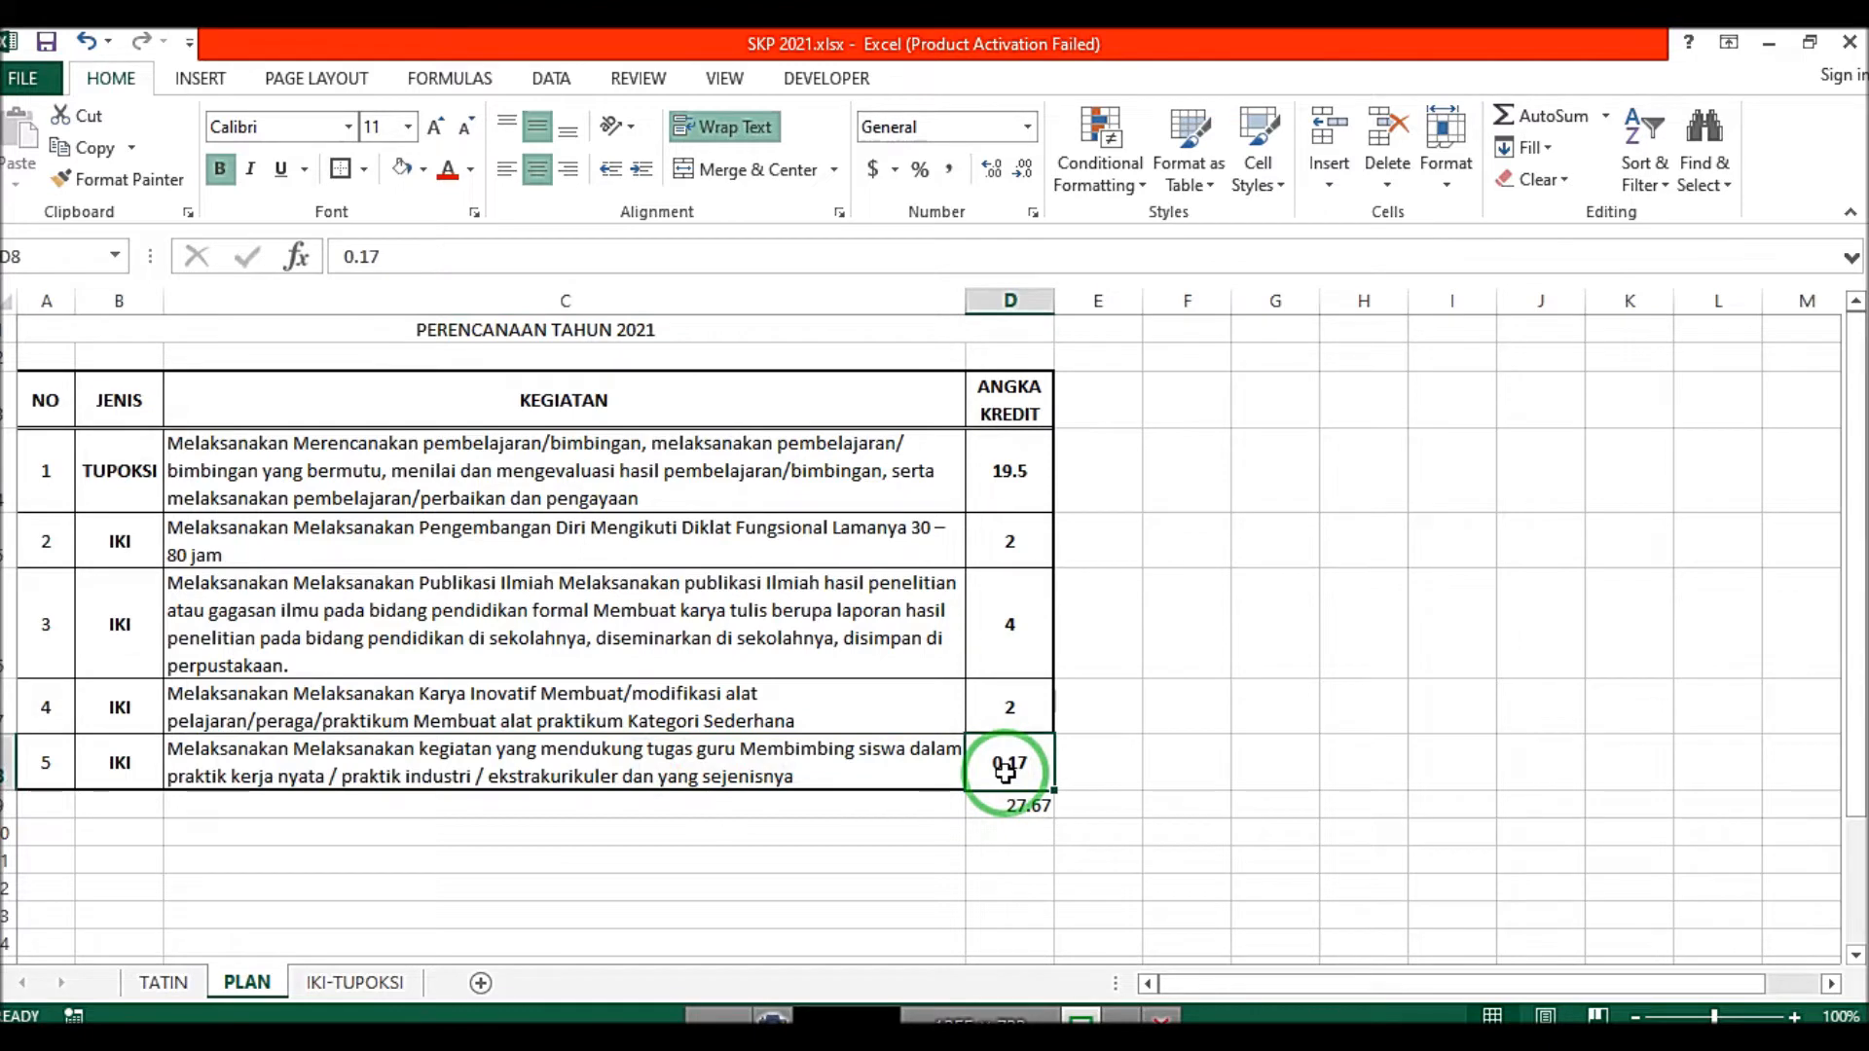
click(1012, 806)
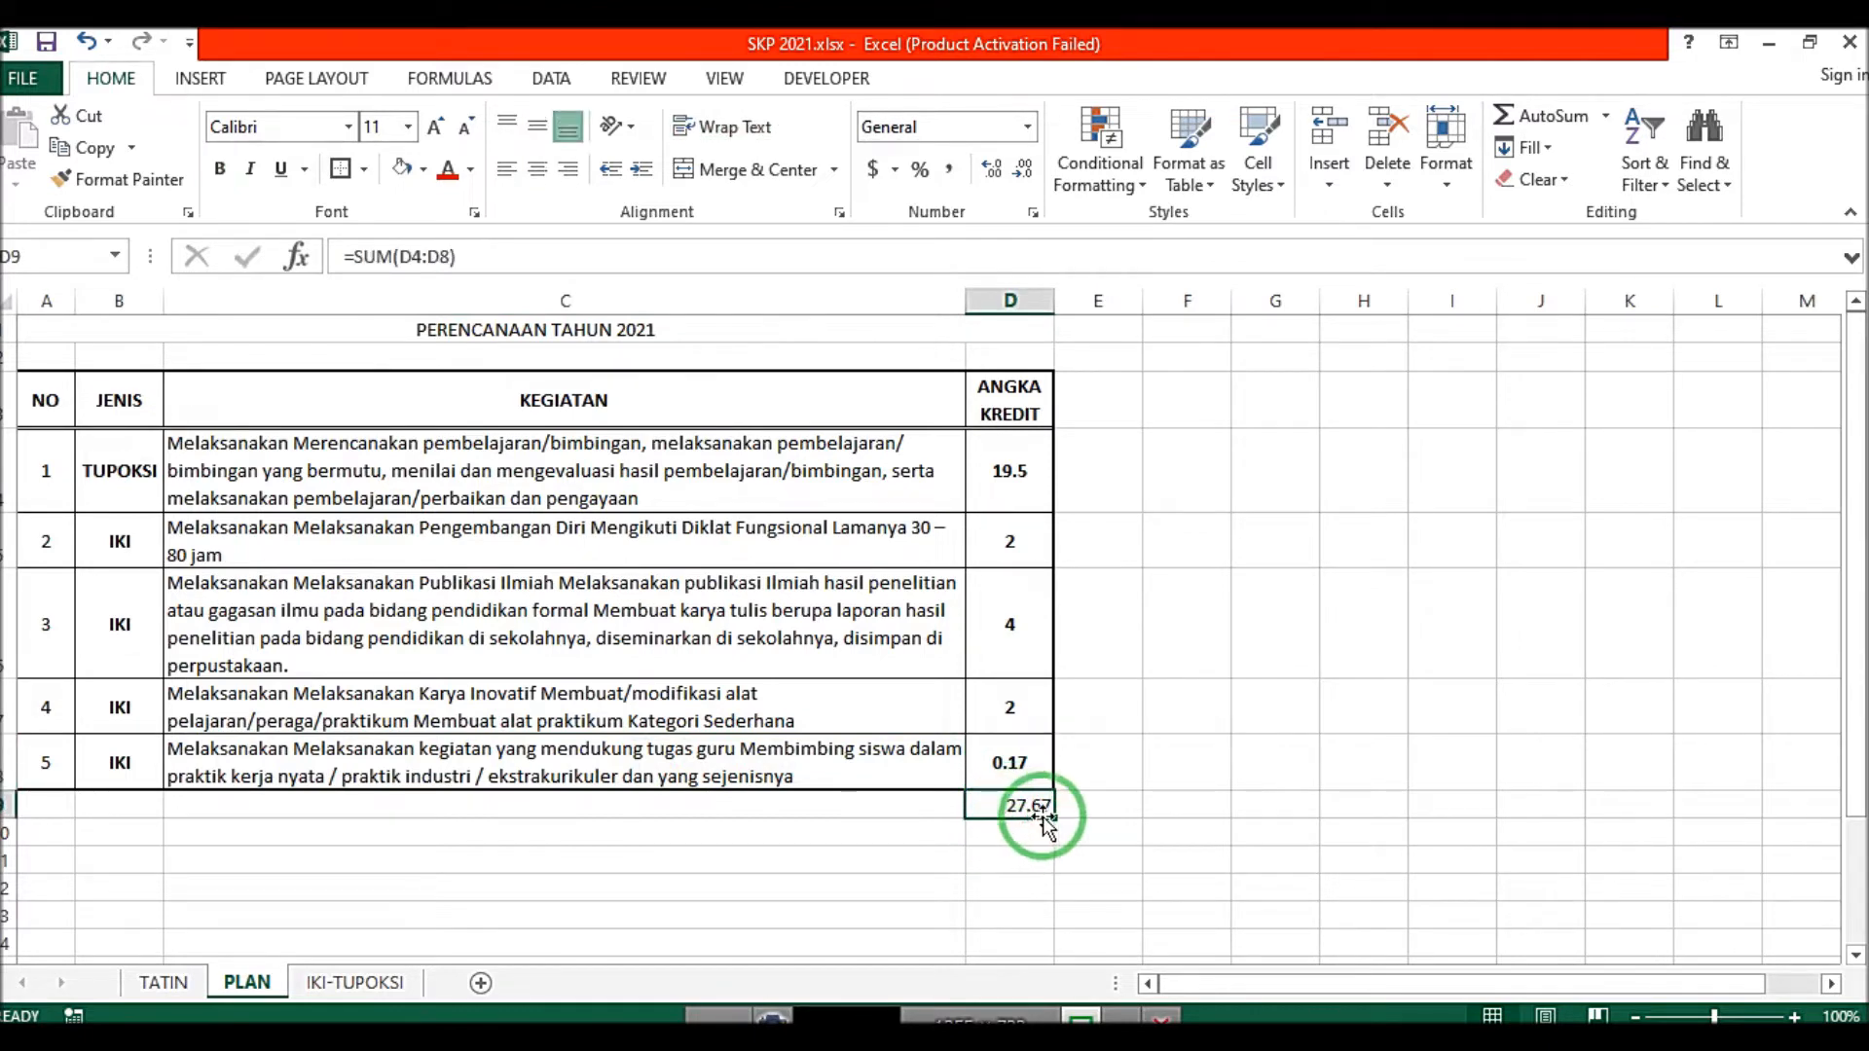
Step: Set PERIODE to 3 in the TATIN sheet to recalculate AK MIN PER THN
click(195, 980)
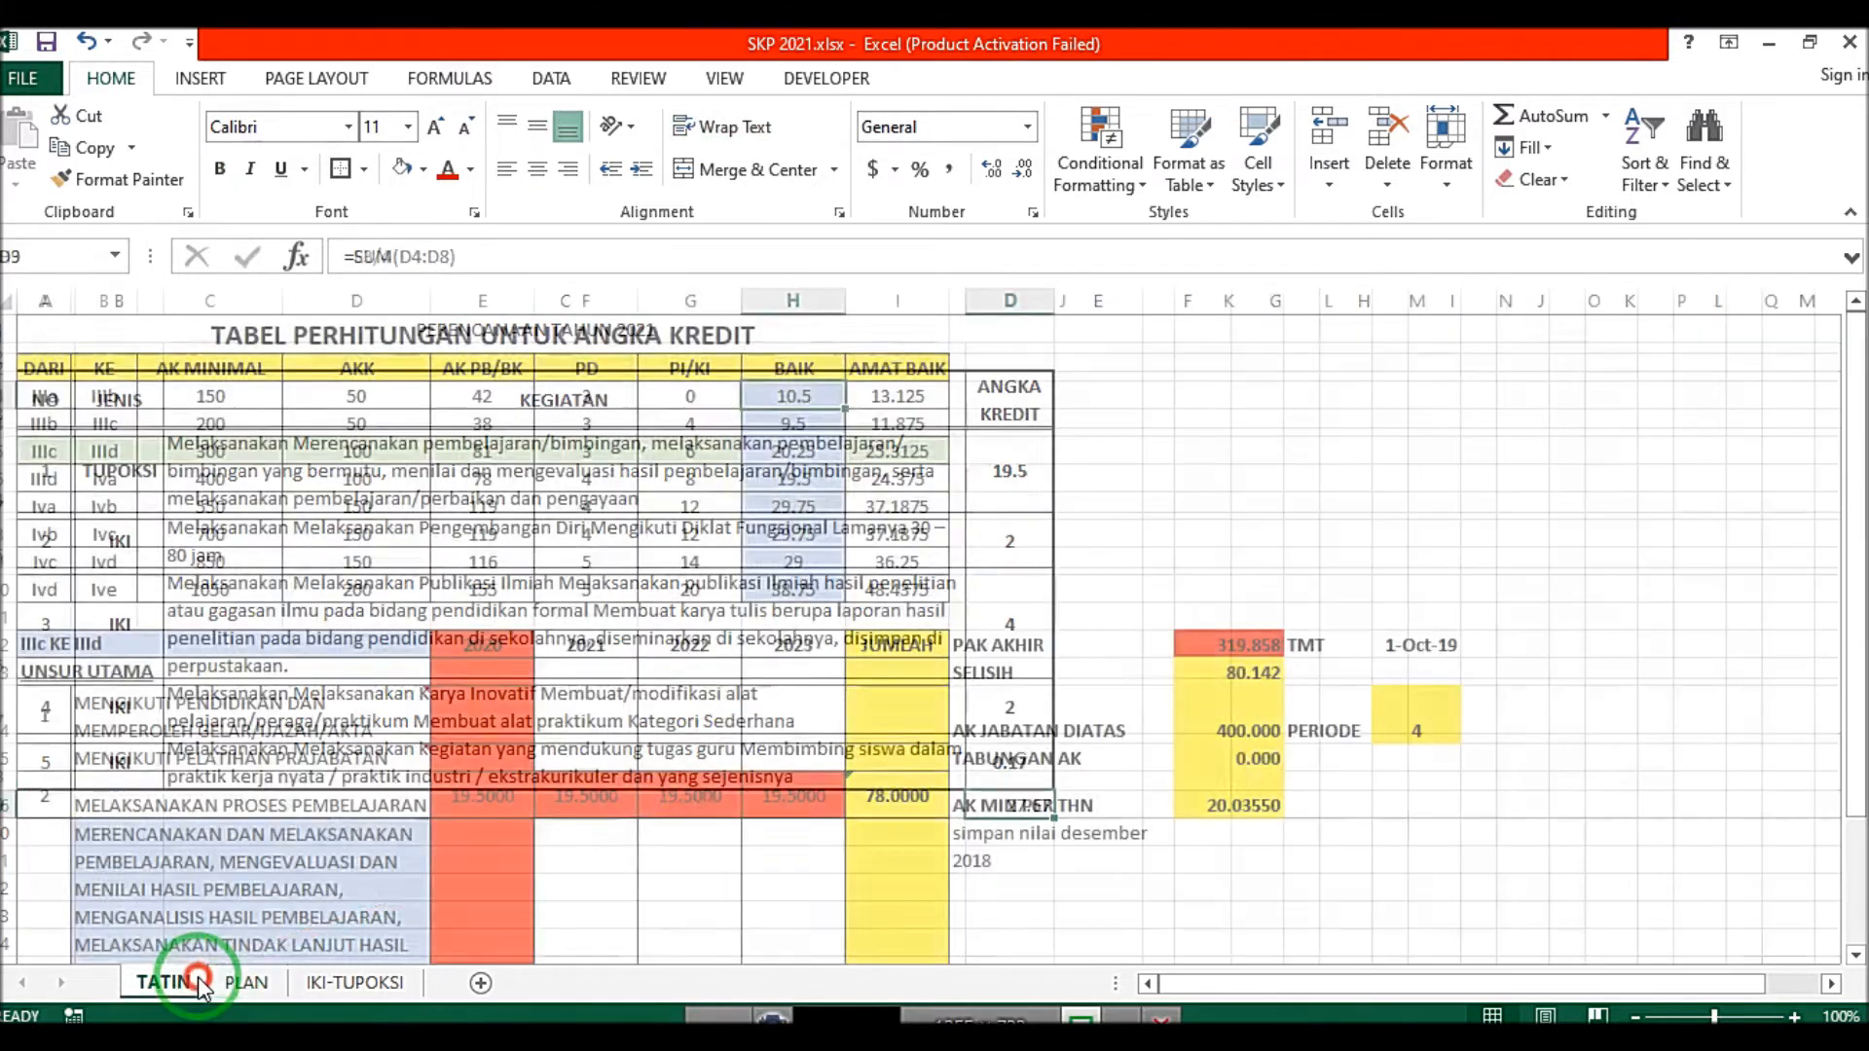
click(1410, 720)
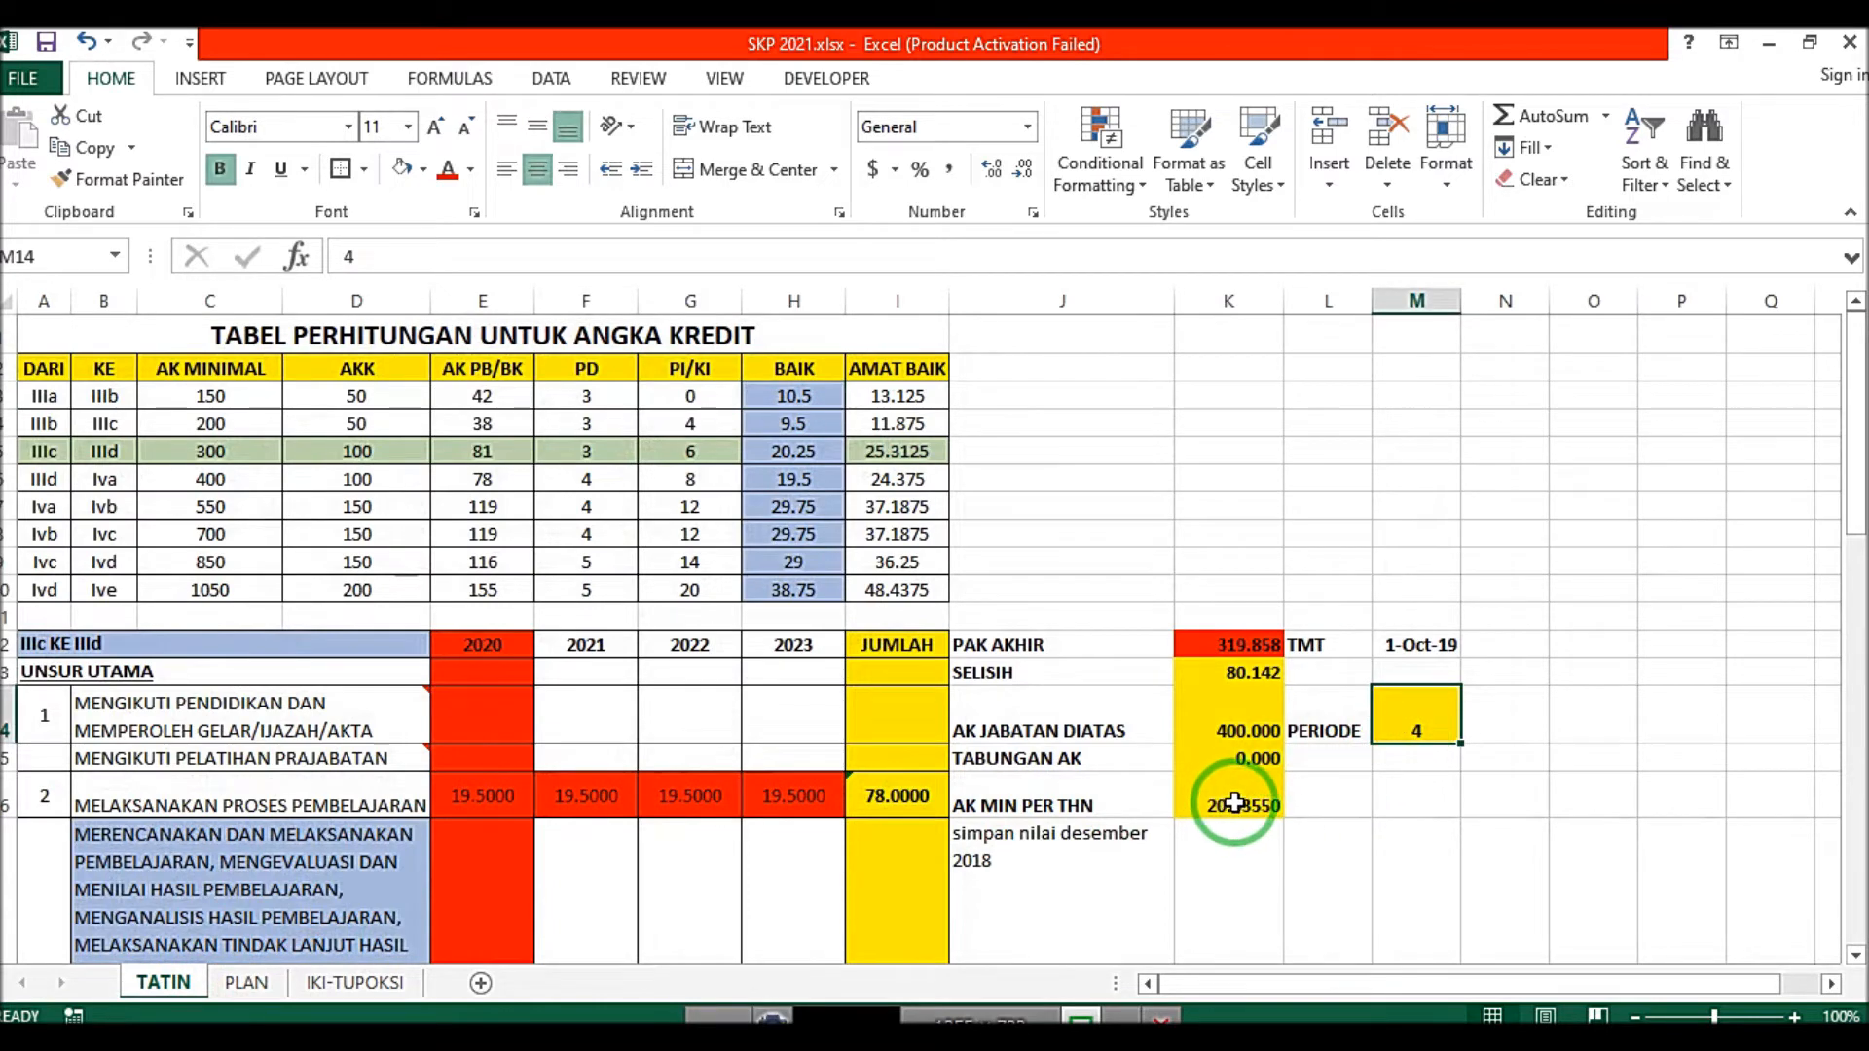
click(1407, 717)
text(3)
click(1304, 829)
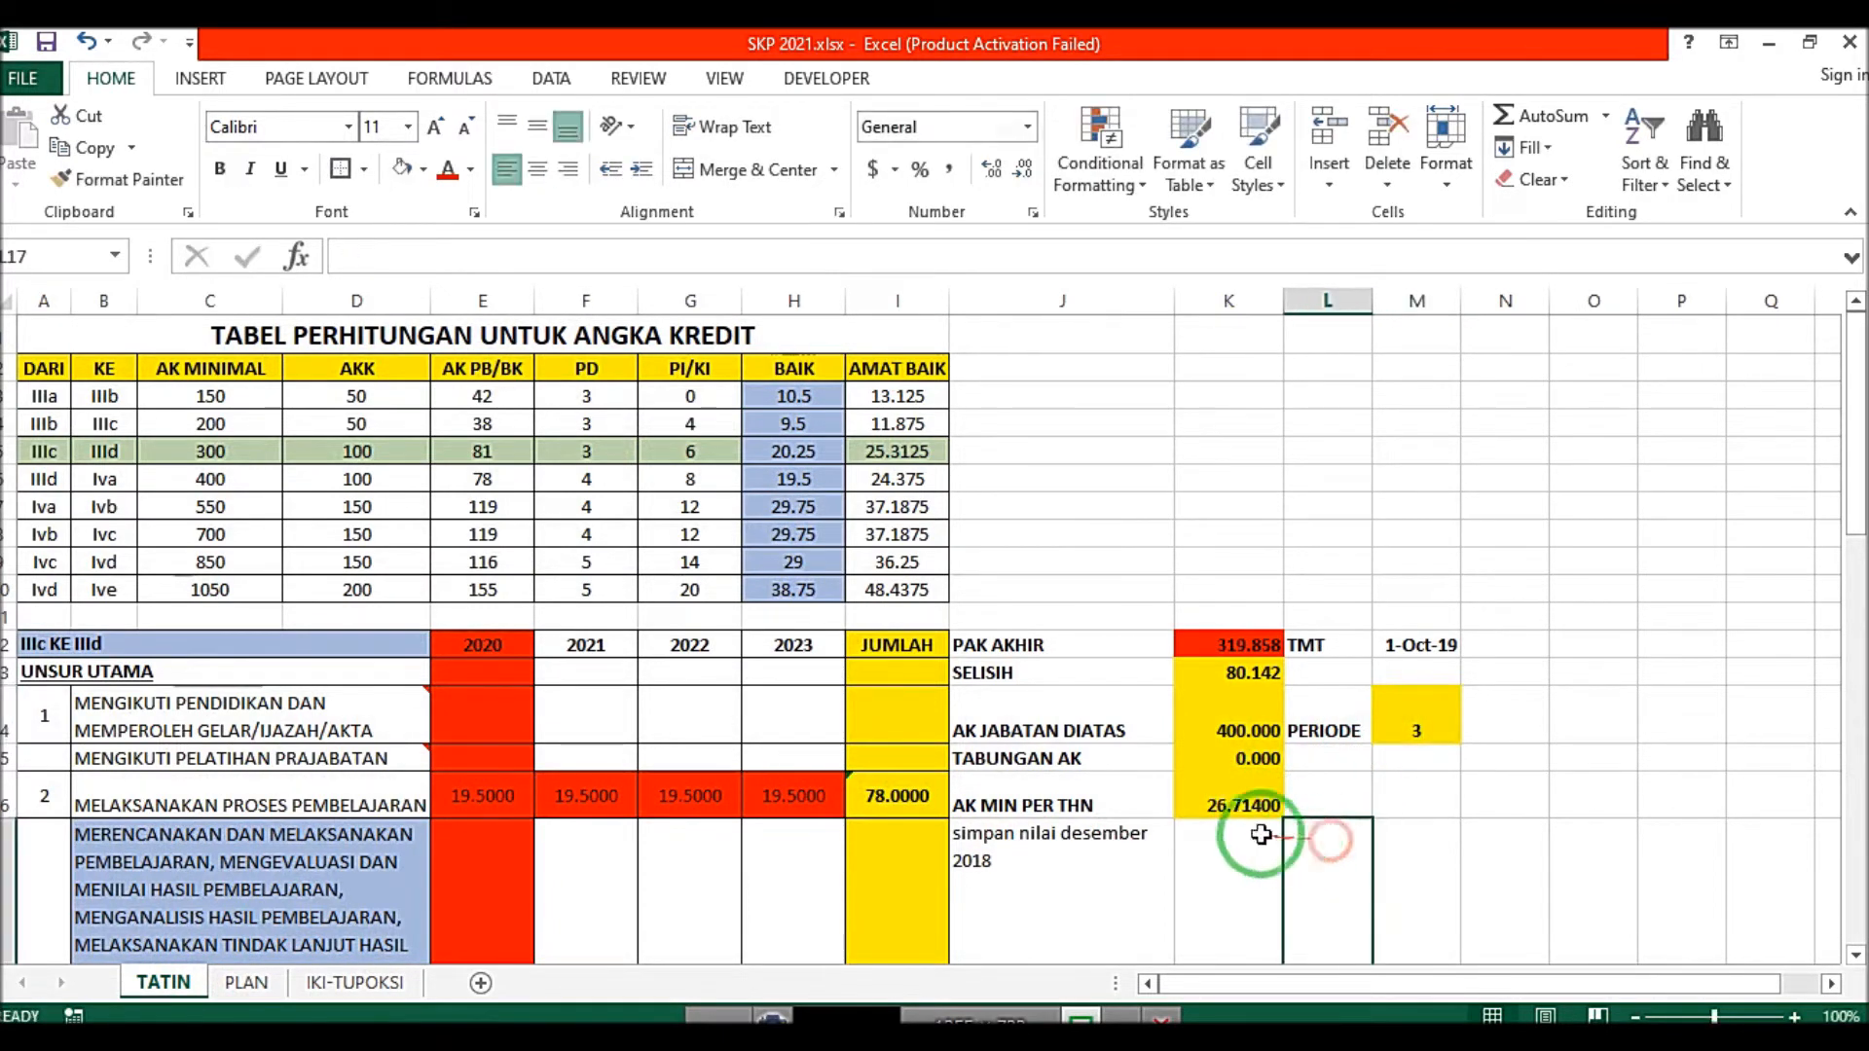
Step: Go through all five planned 2021 activities in the PLAN sheet again, ending with the supporting-task activity's ANGKA KREDIT
click(243, 983)
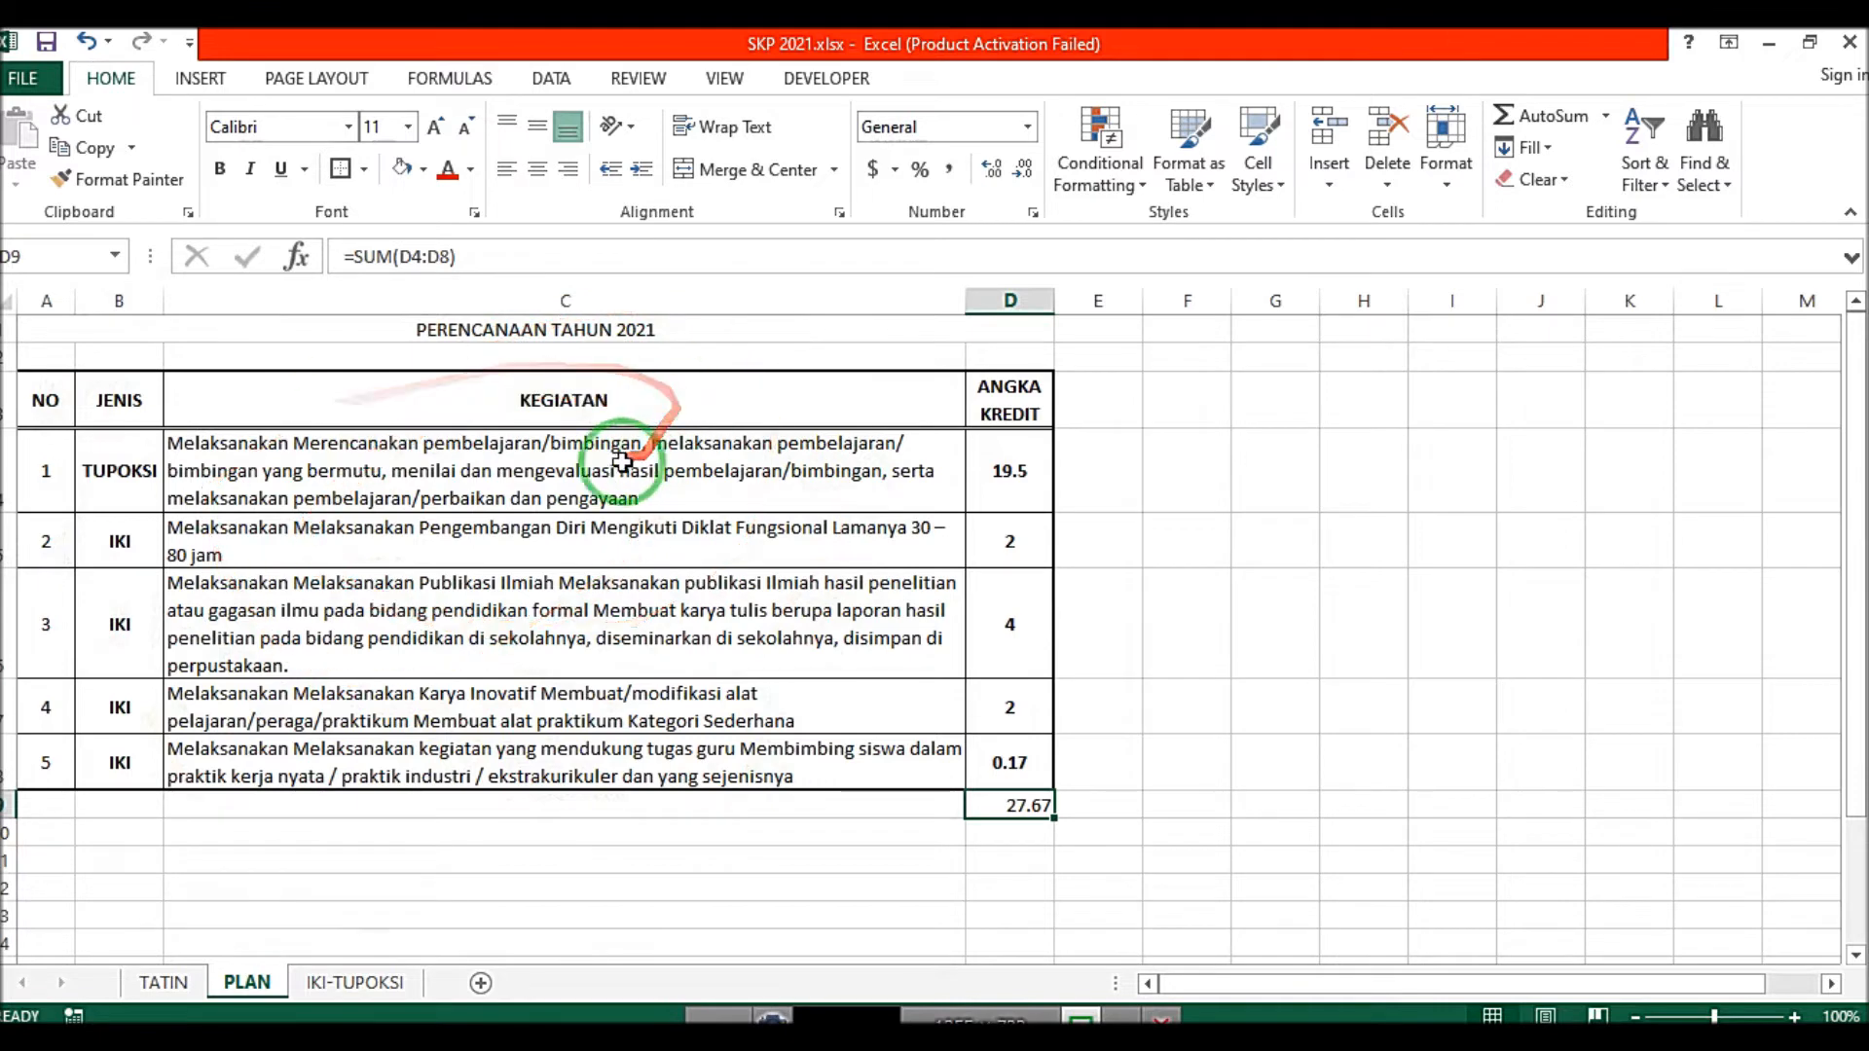
click(452, 471)
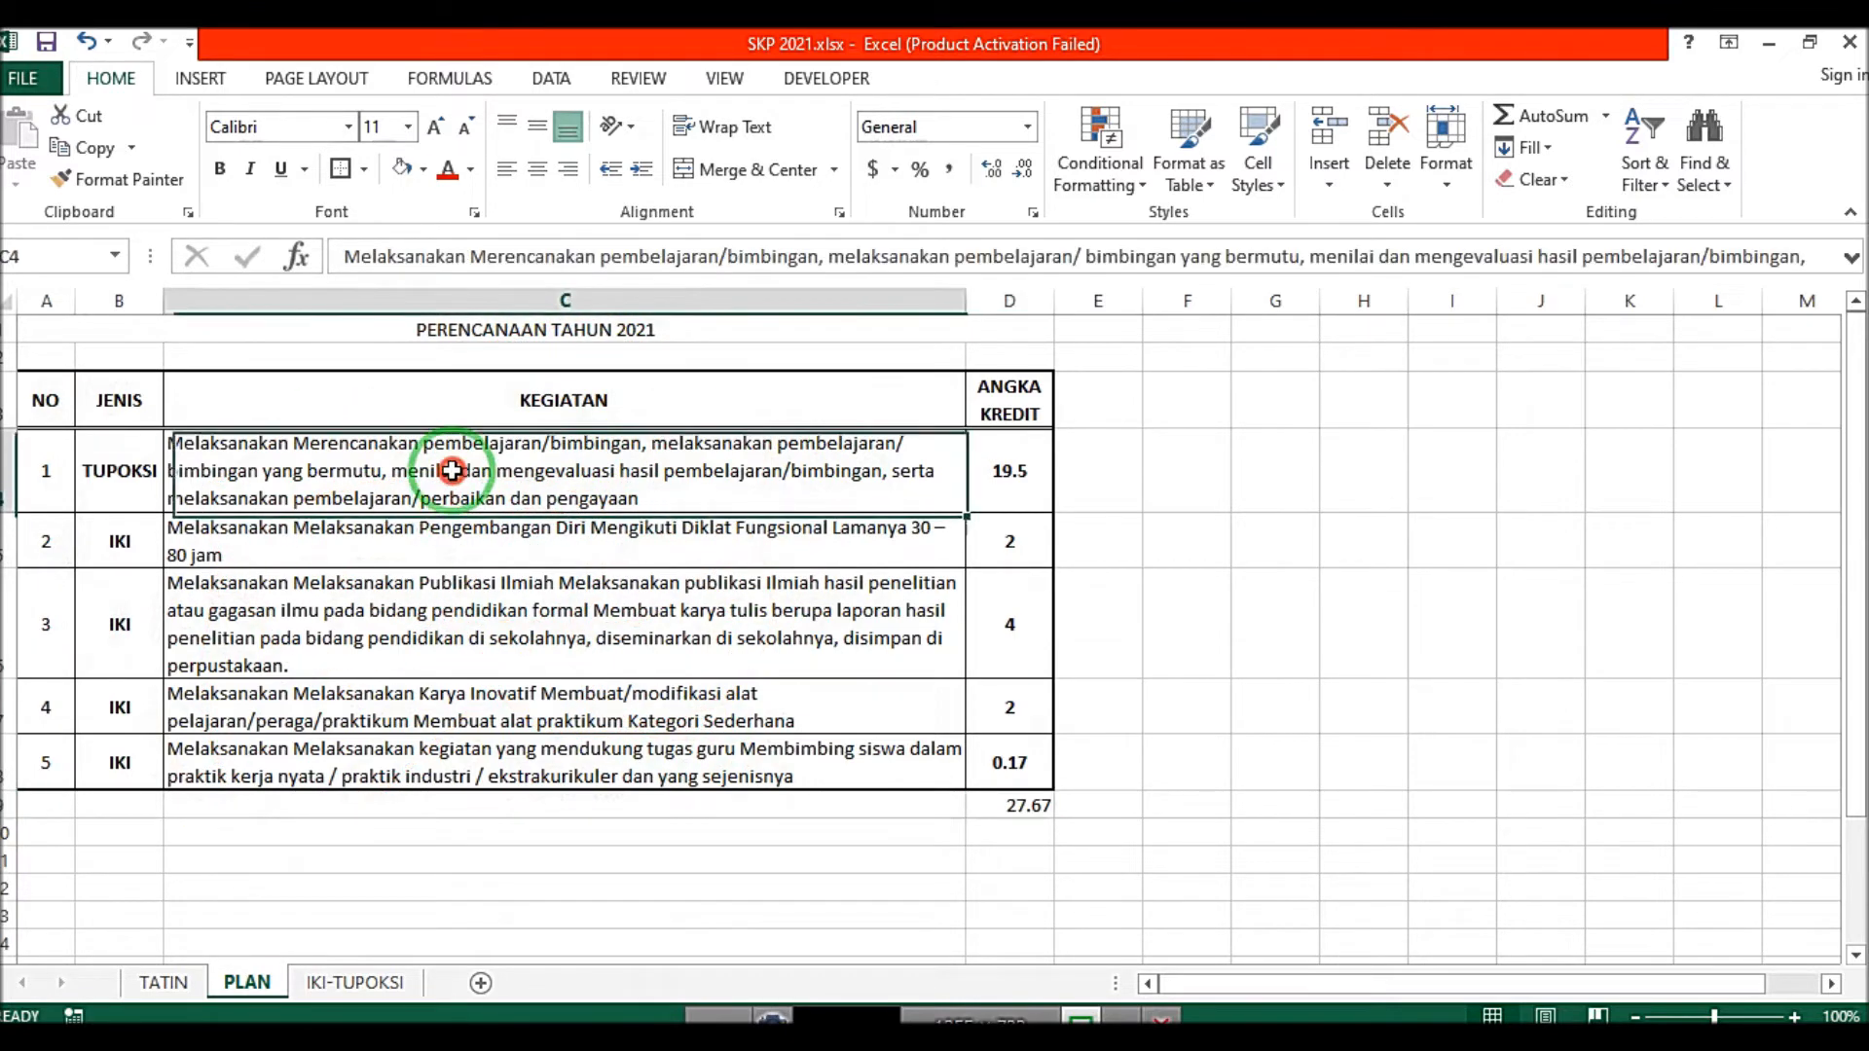
click(458, 537)
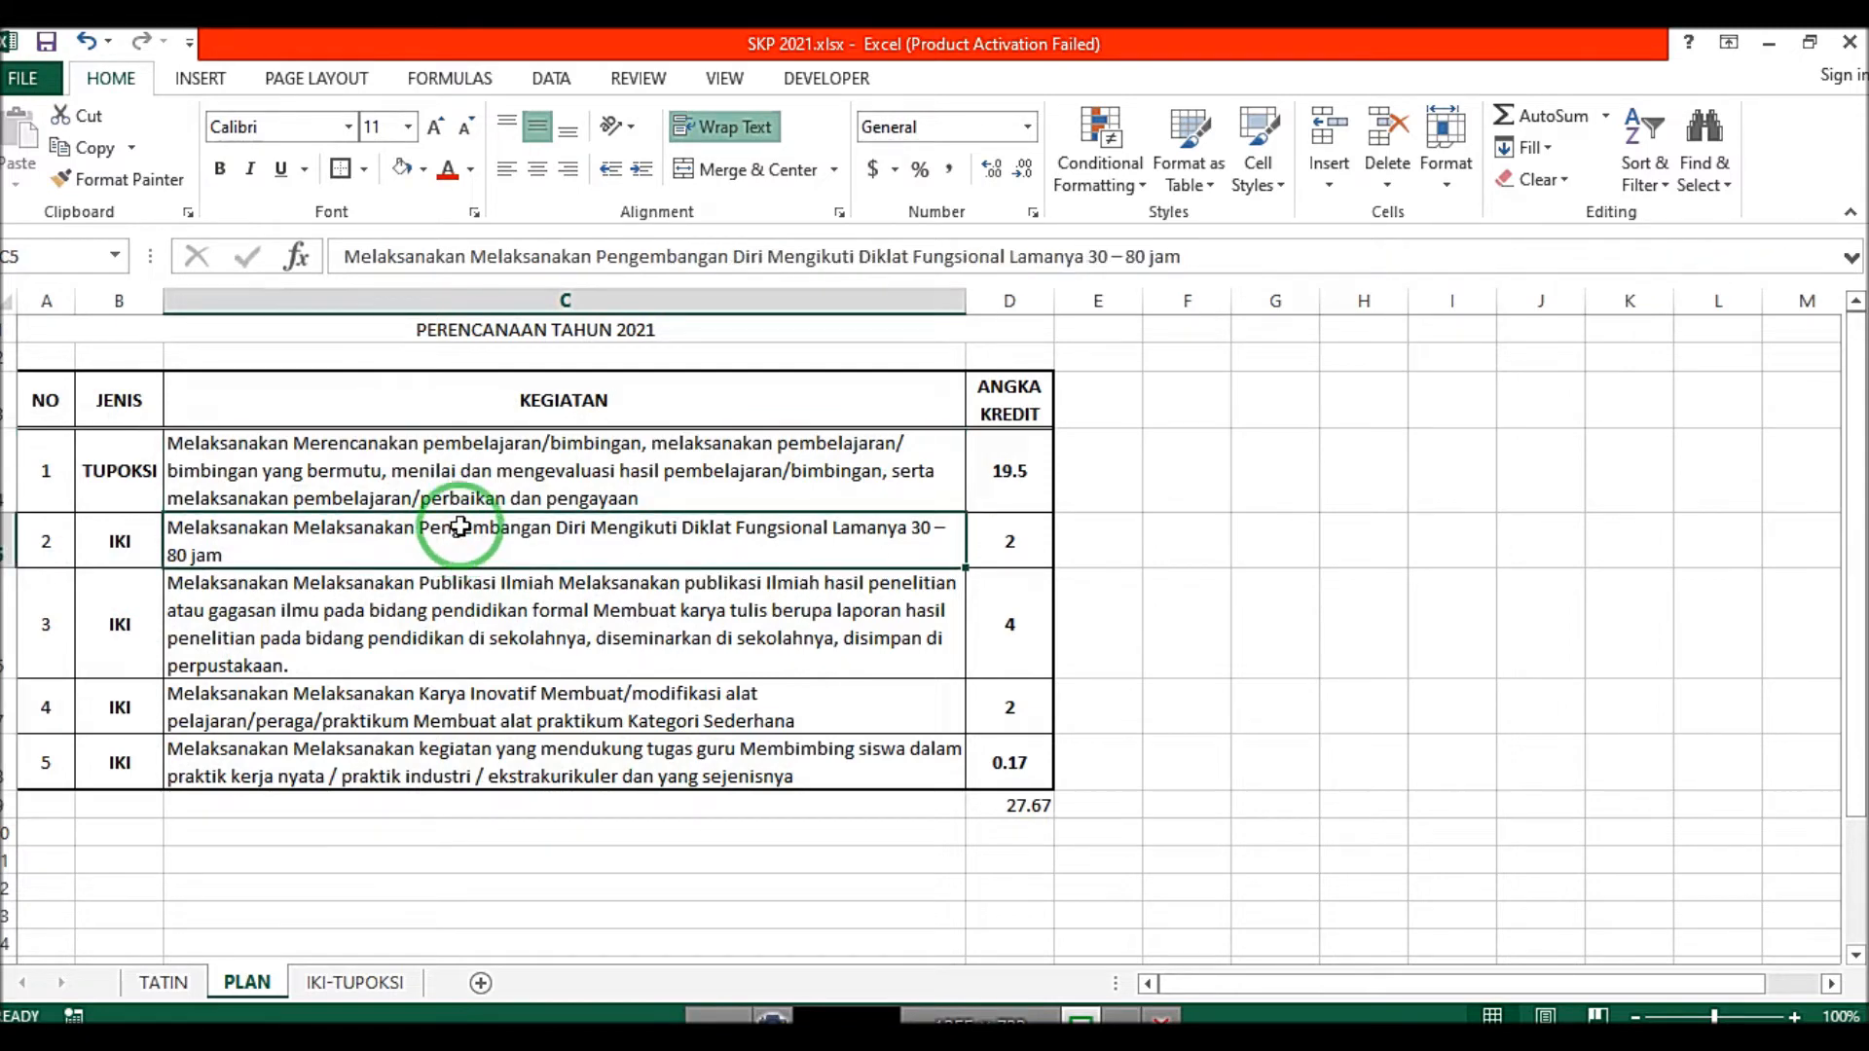
click(500, 609)
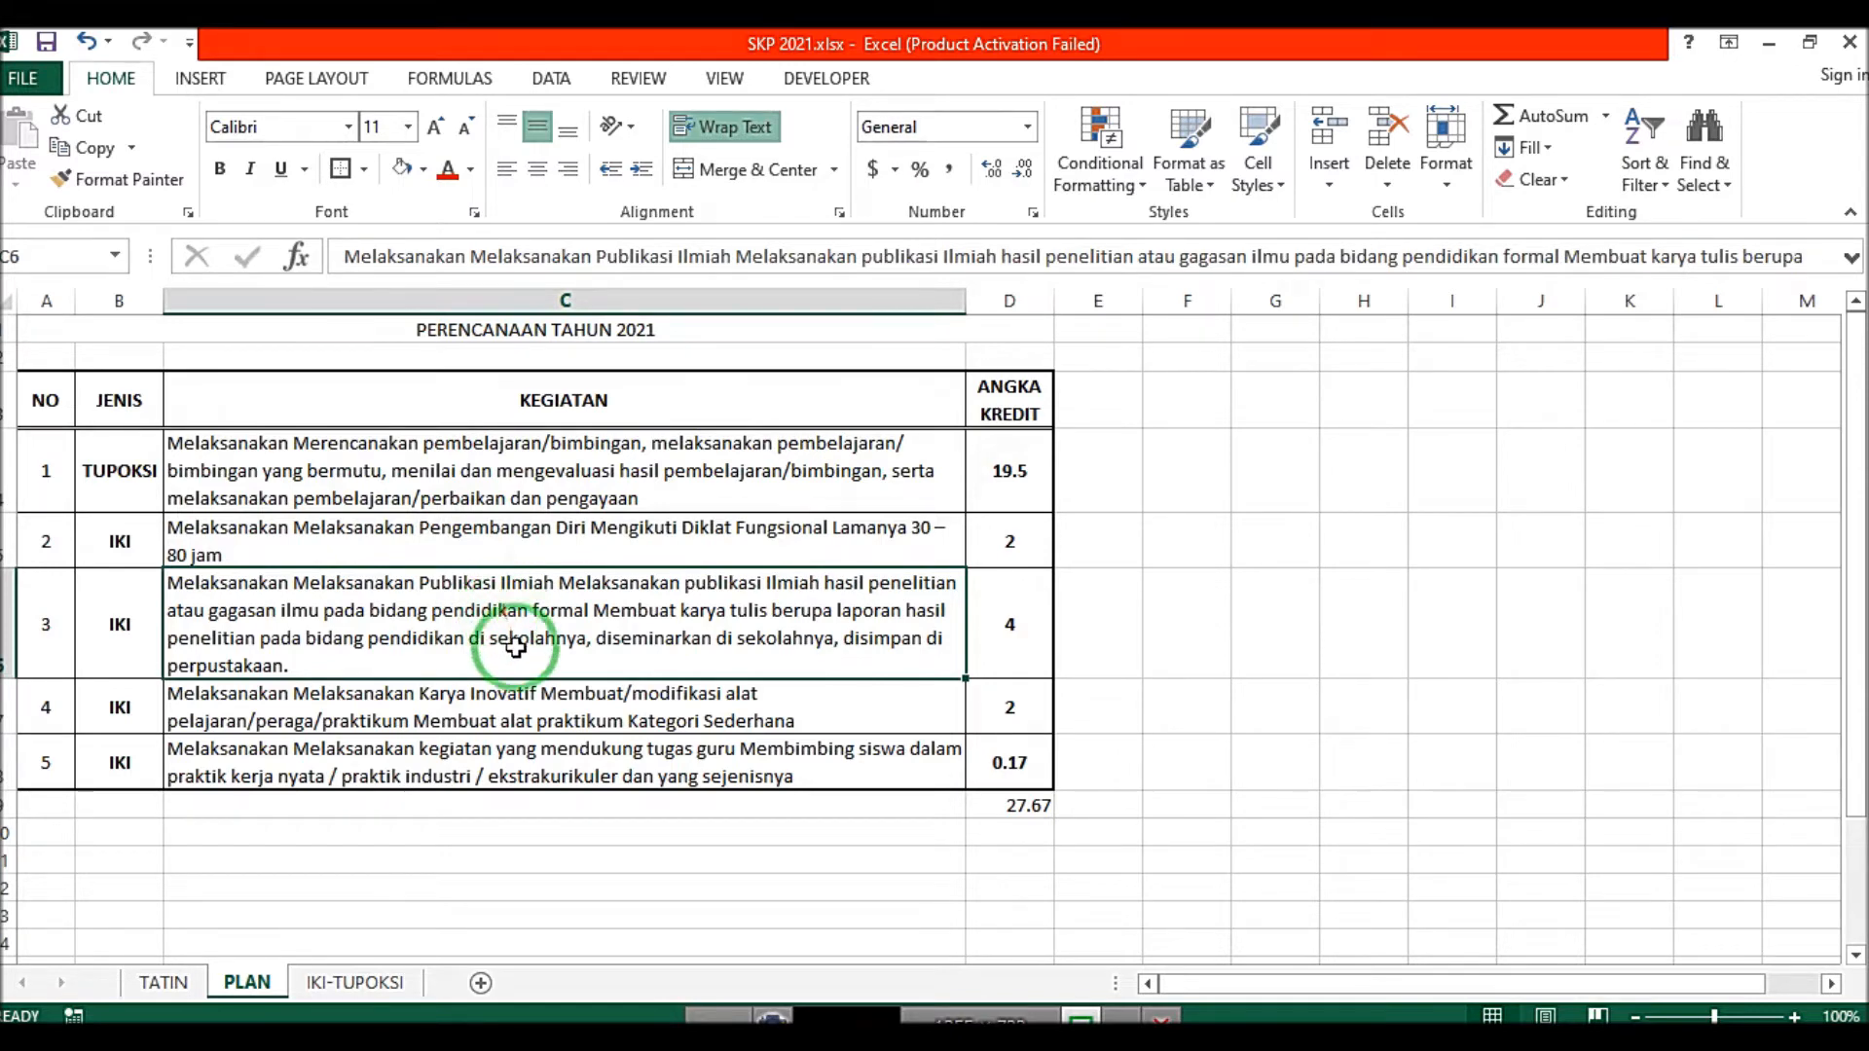
click(513, 716)
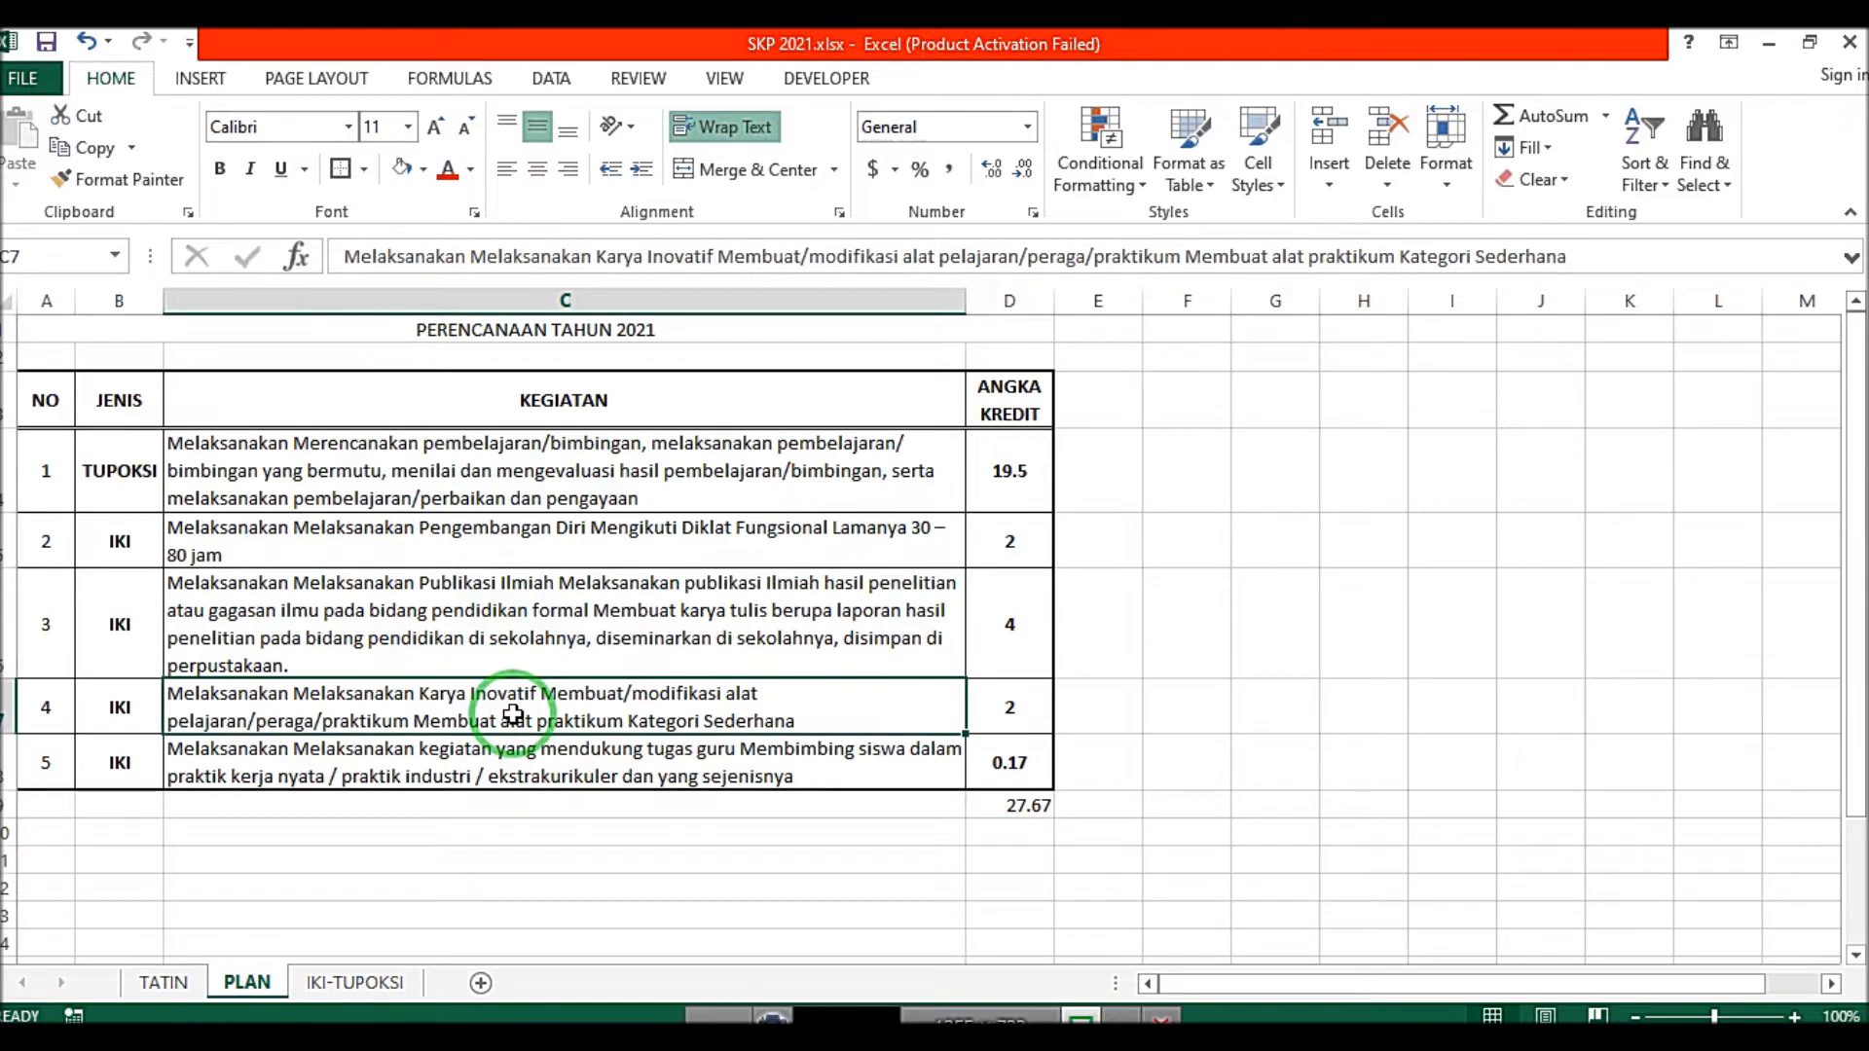
click(544, 774)
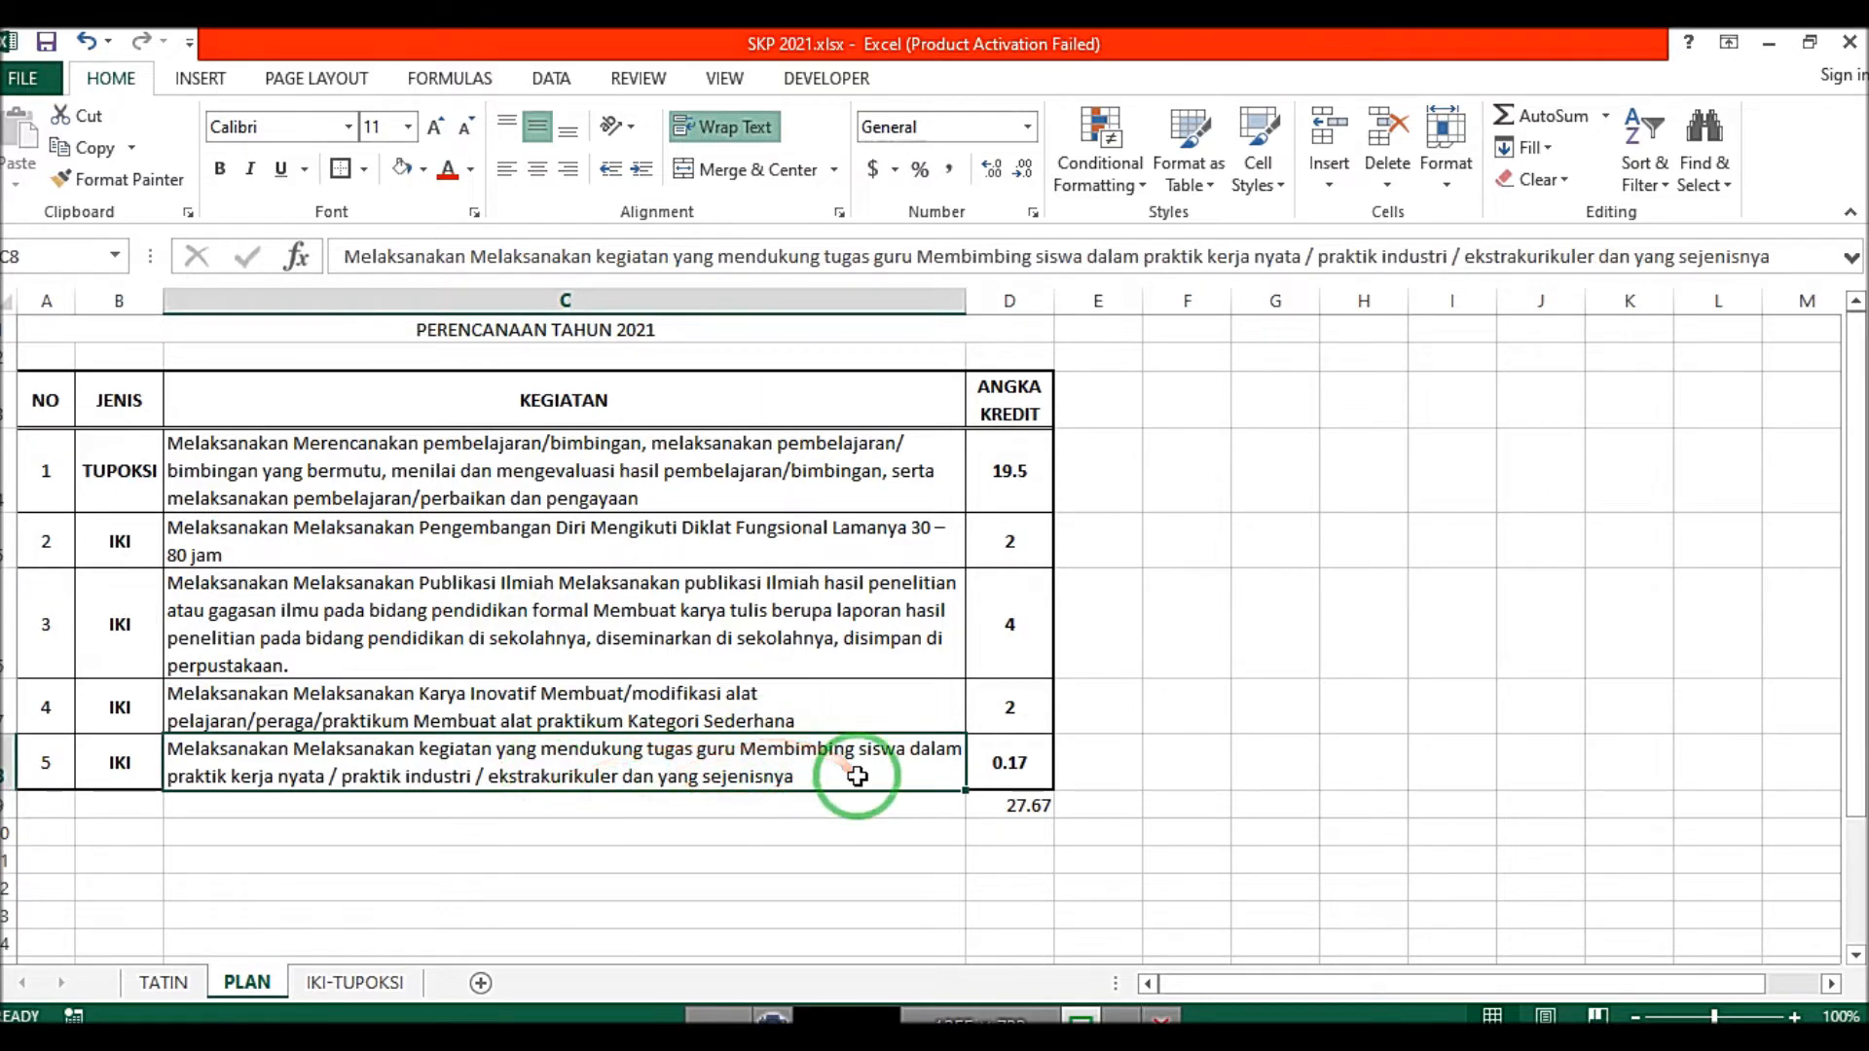
click(1005, 767)
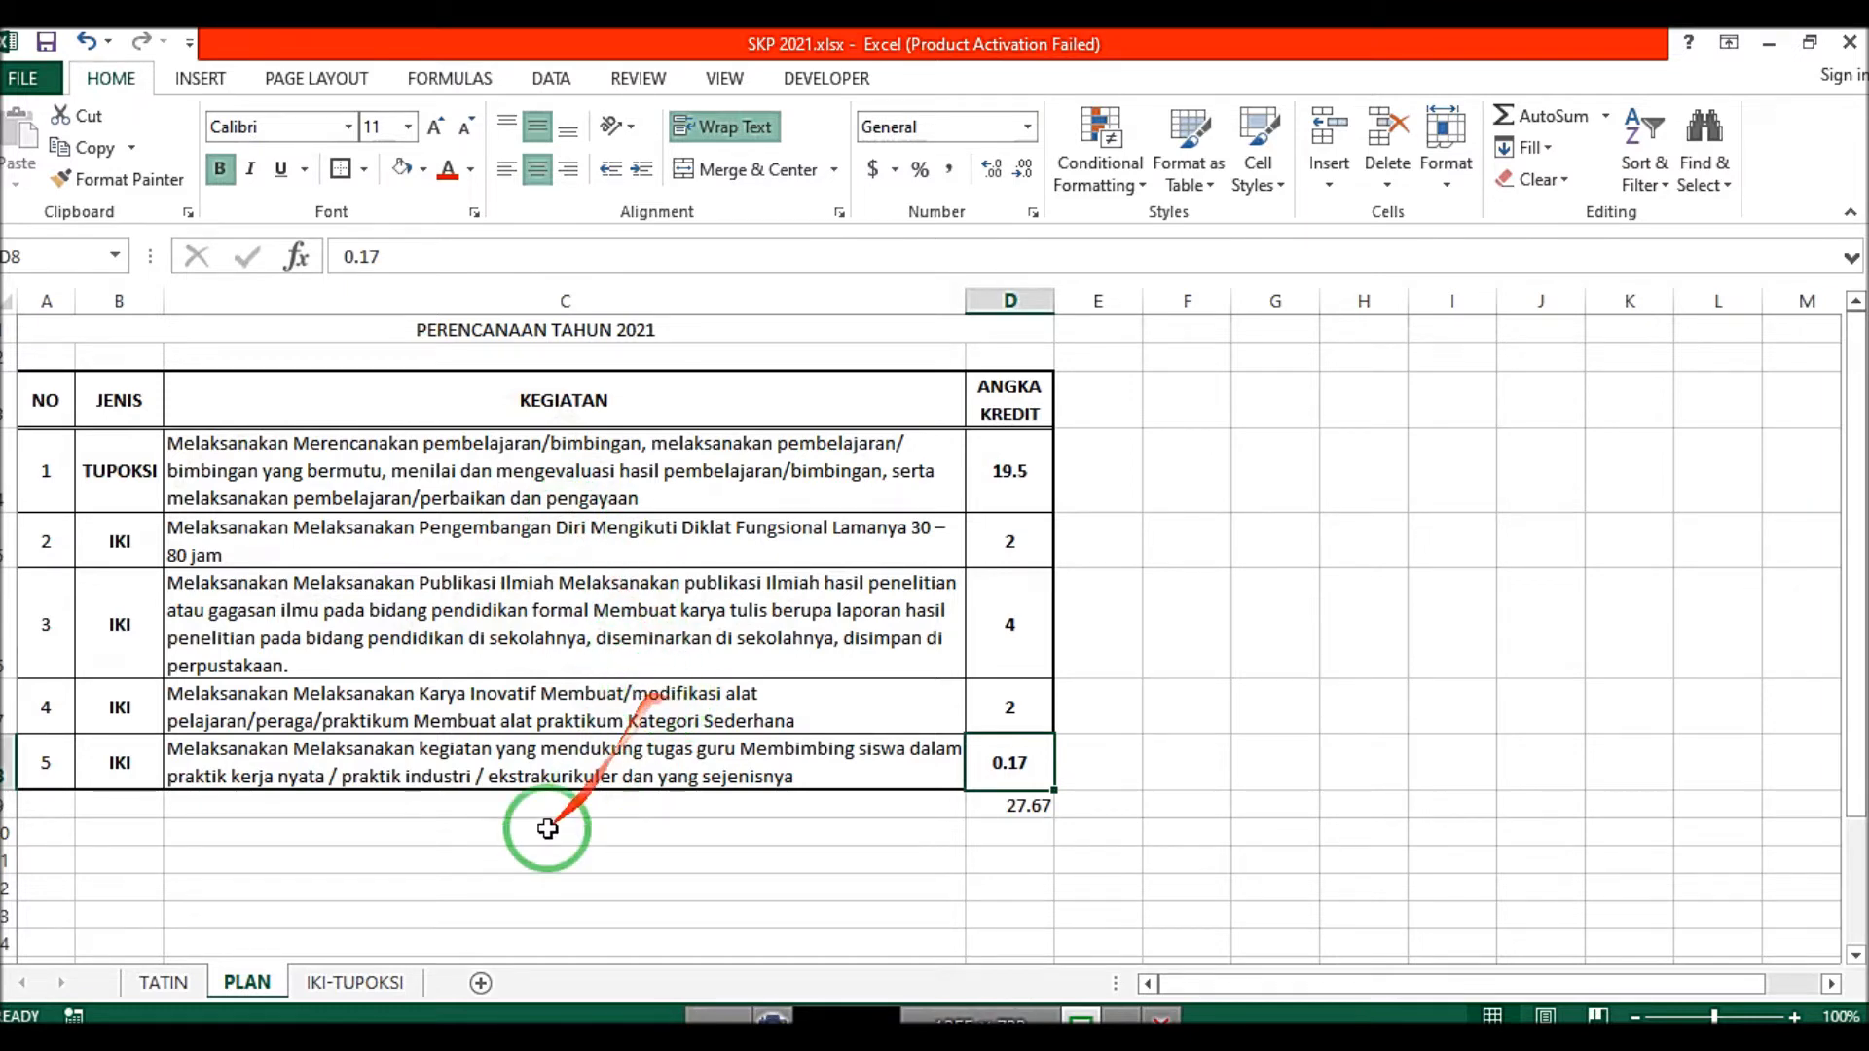
Step: Revisit the TATIN and IKI-TUPOKSI sheets as planning references and return to the PLAN sheet
click(197, 983)
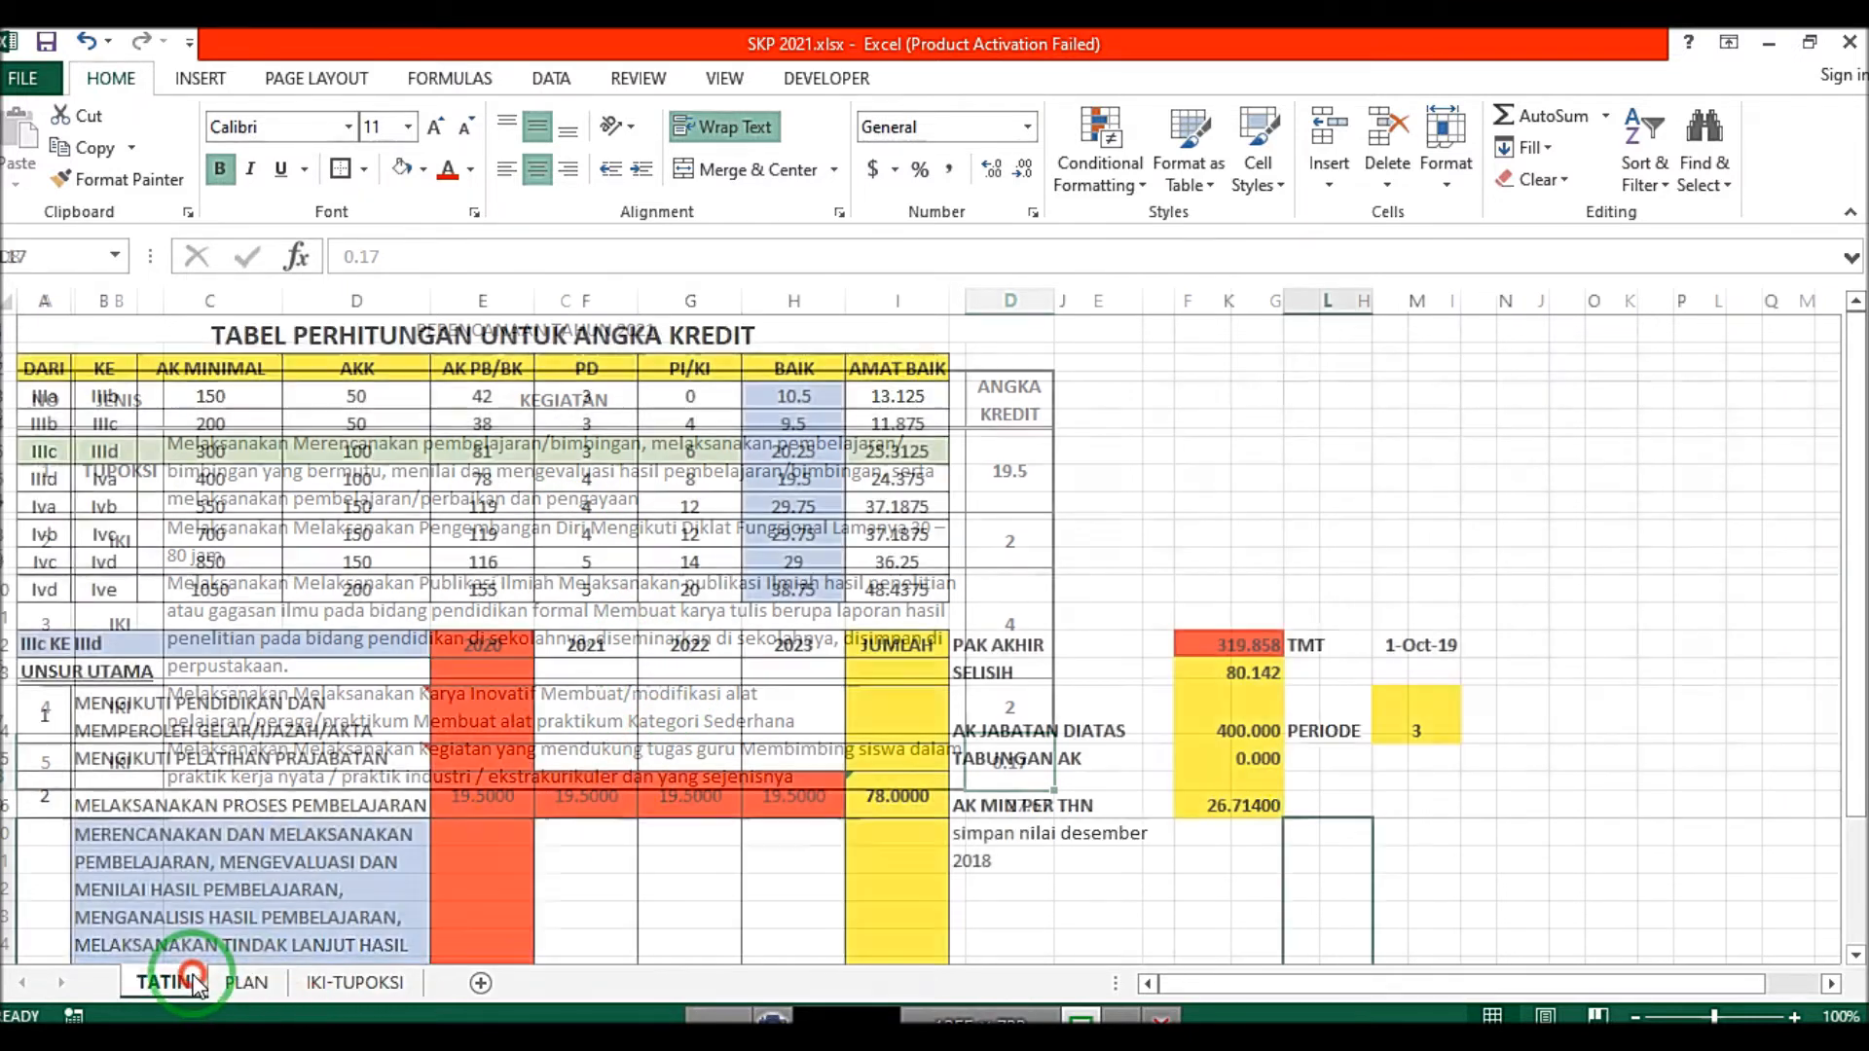
click(320, 984)
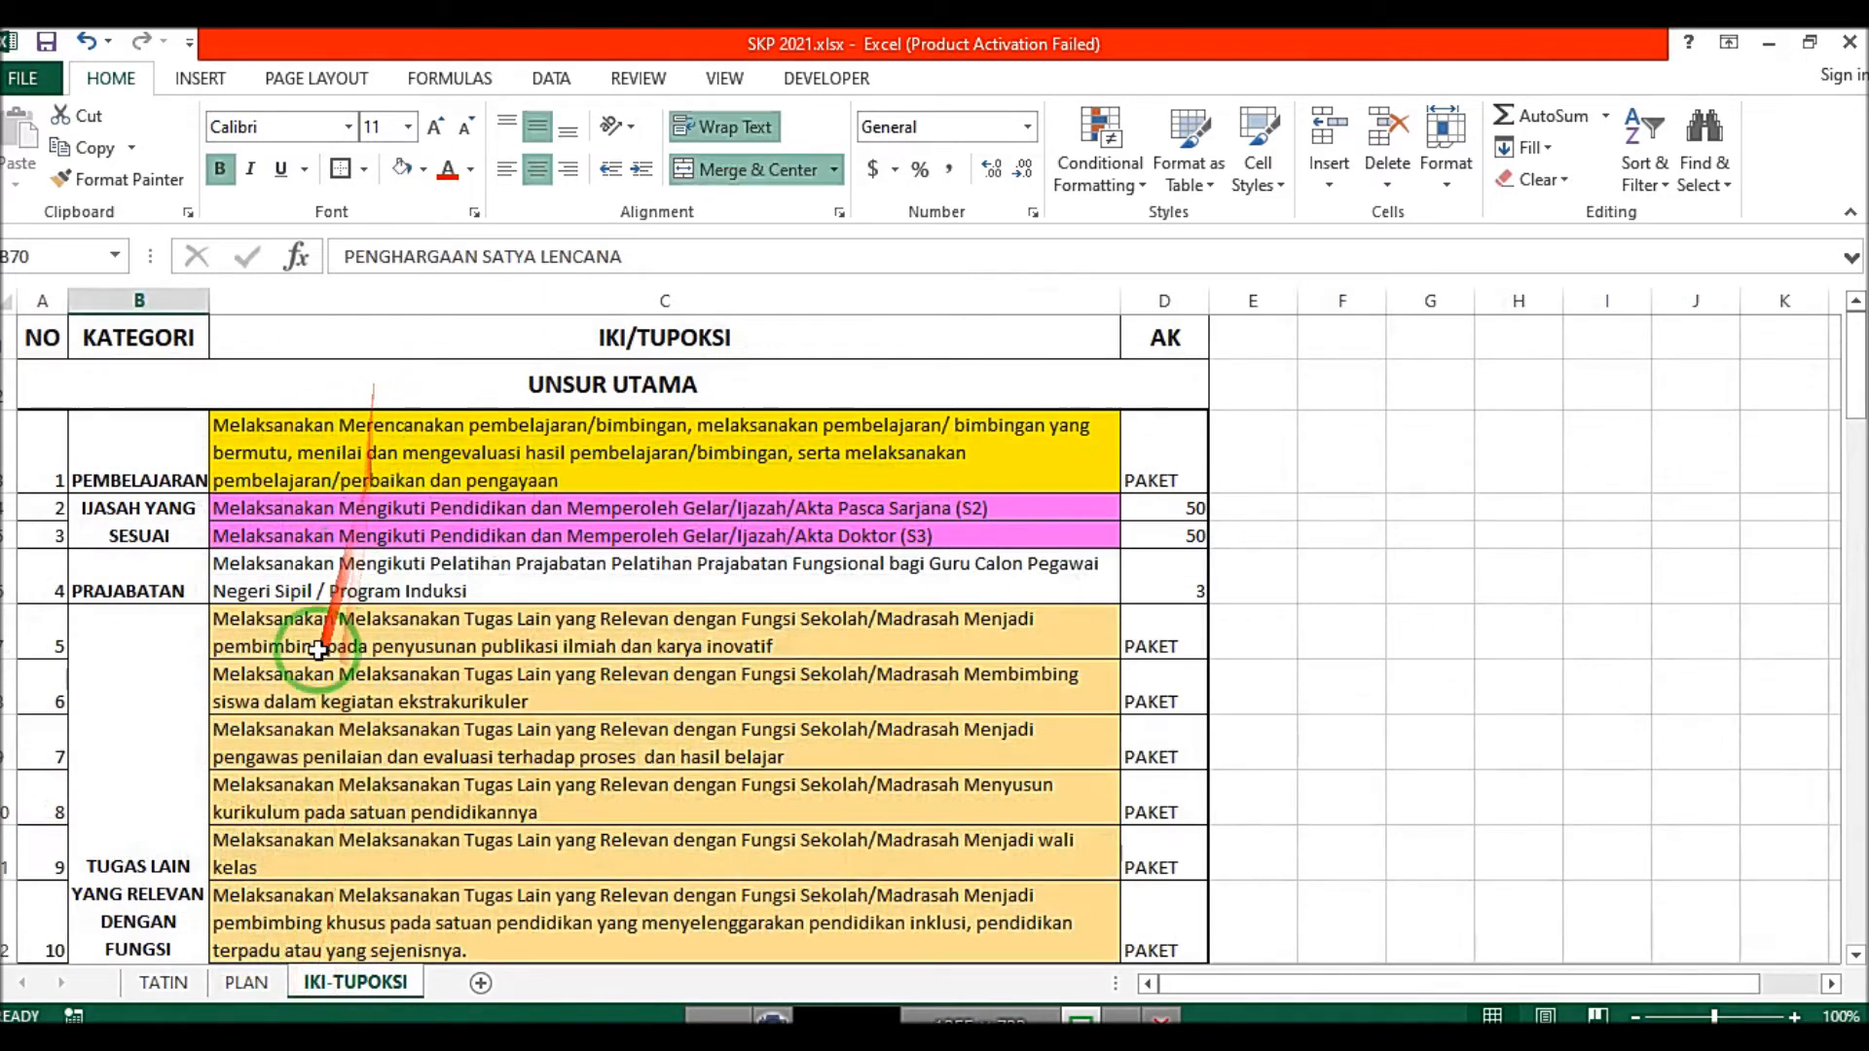
click(249, 987)
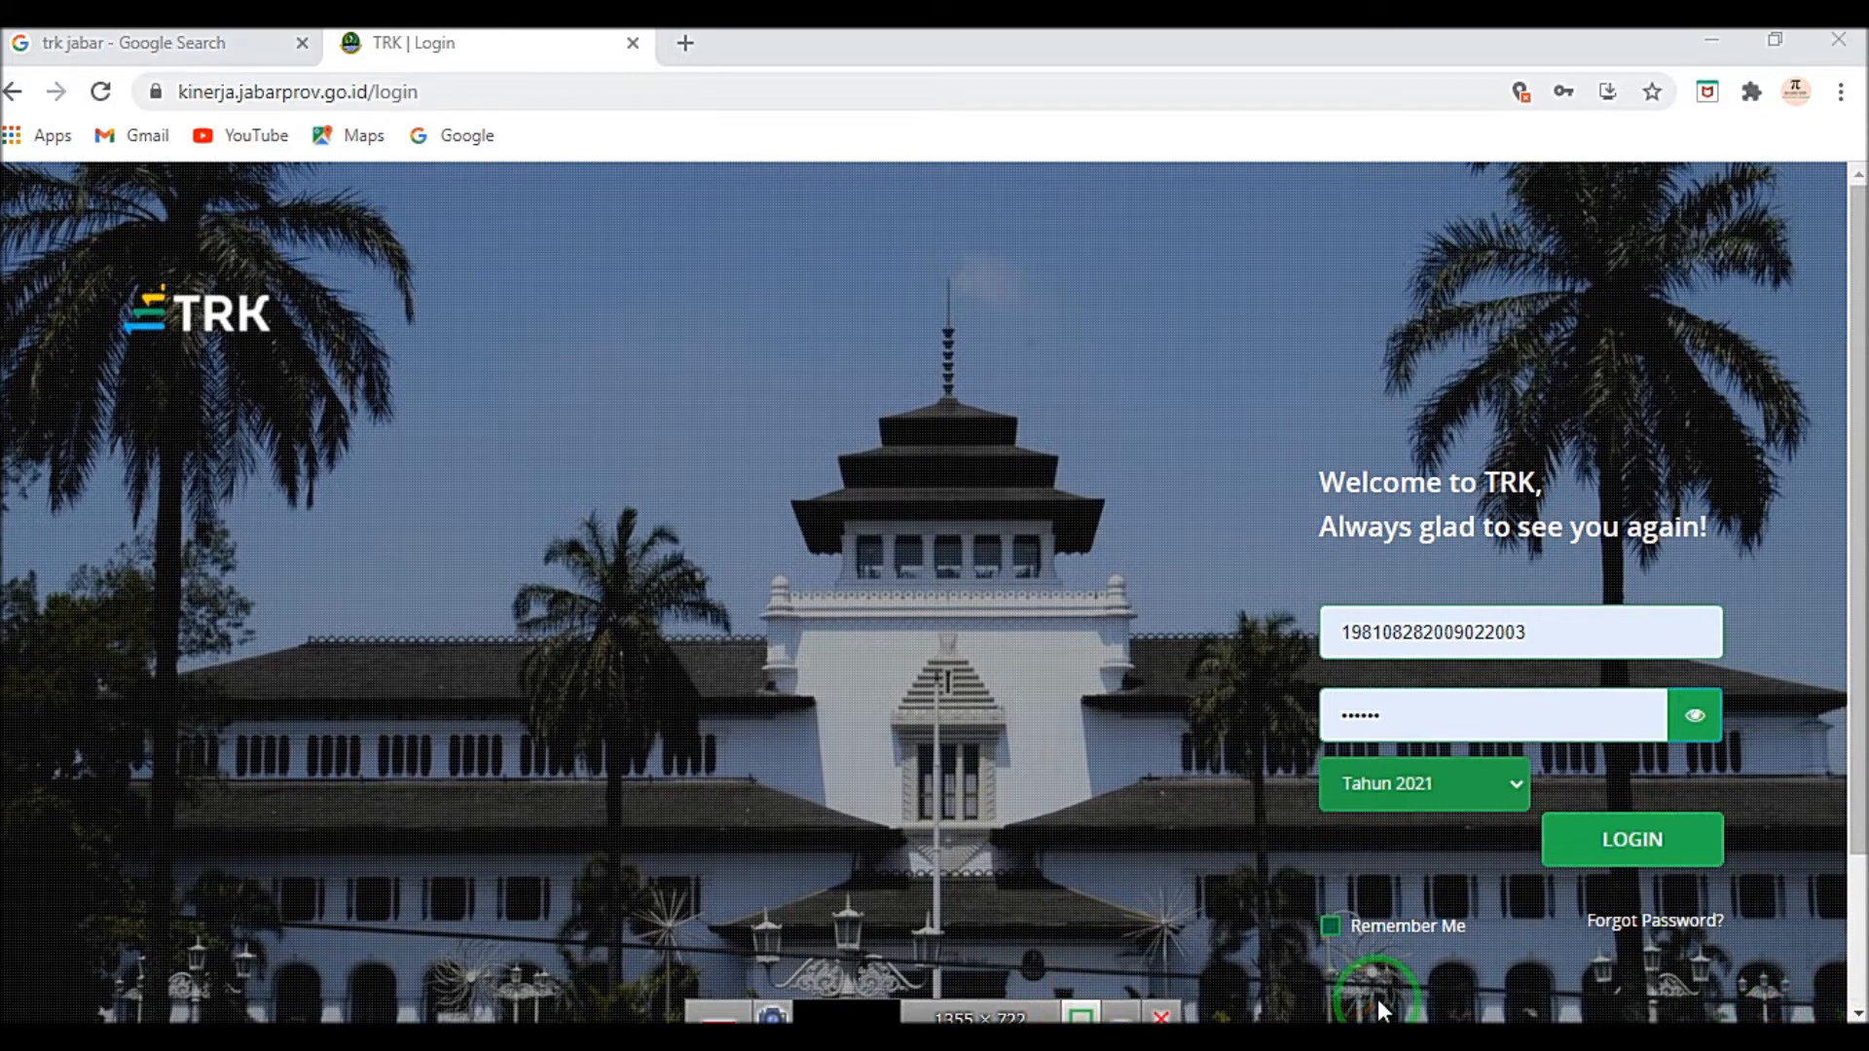
Step: Switch to the TRK login page in the browser and enter the account password for the filled-in user ID
click(1554, 626)
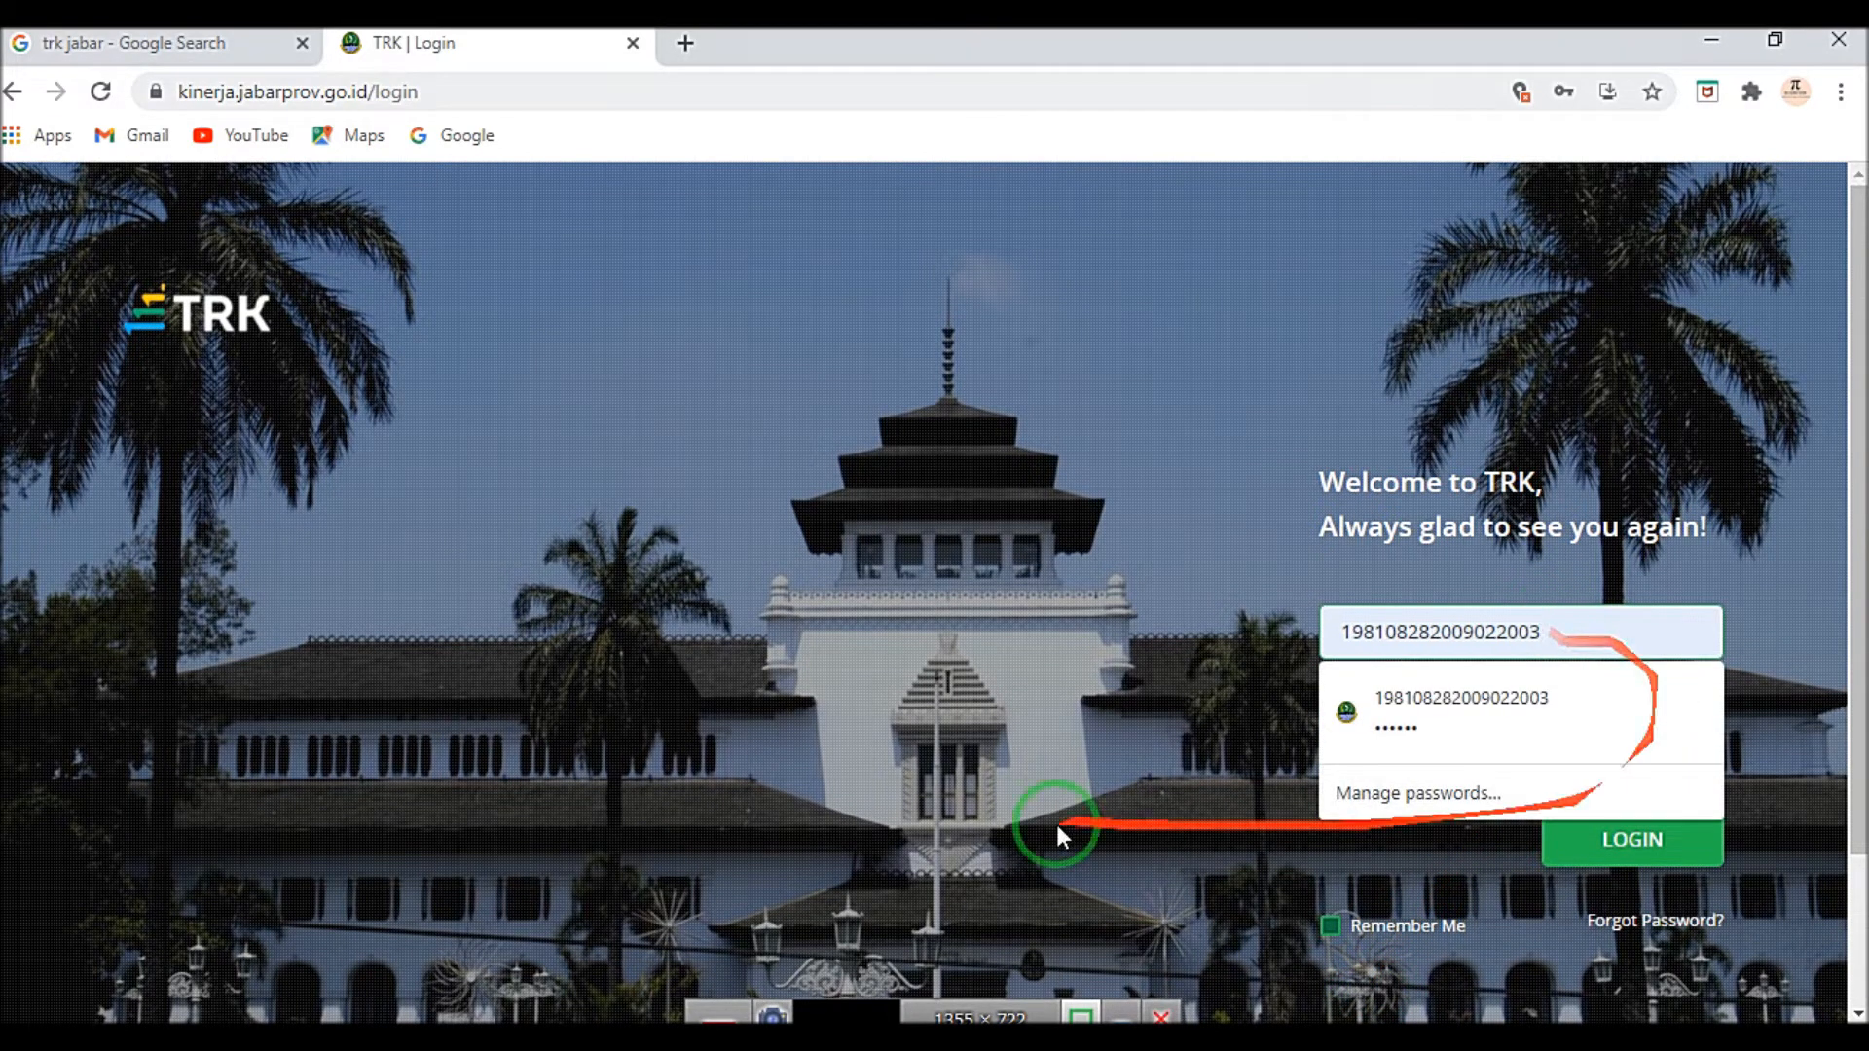
click(915, 817)
drag(1433, 728, 1228, 745)
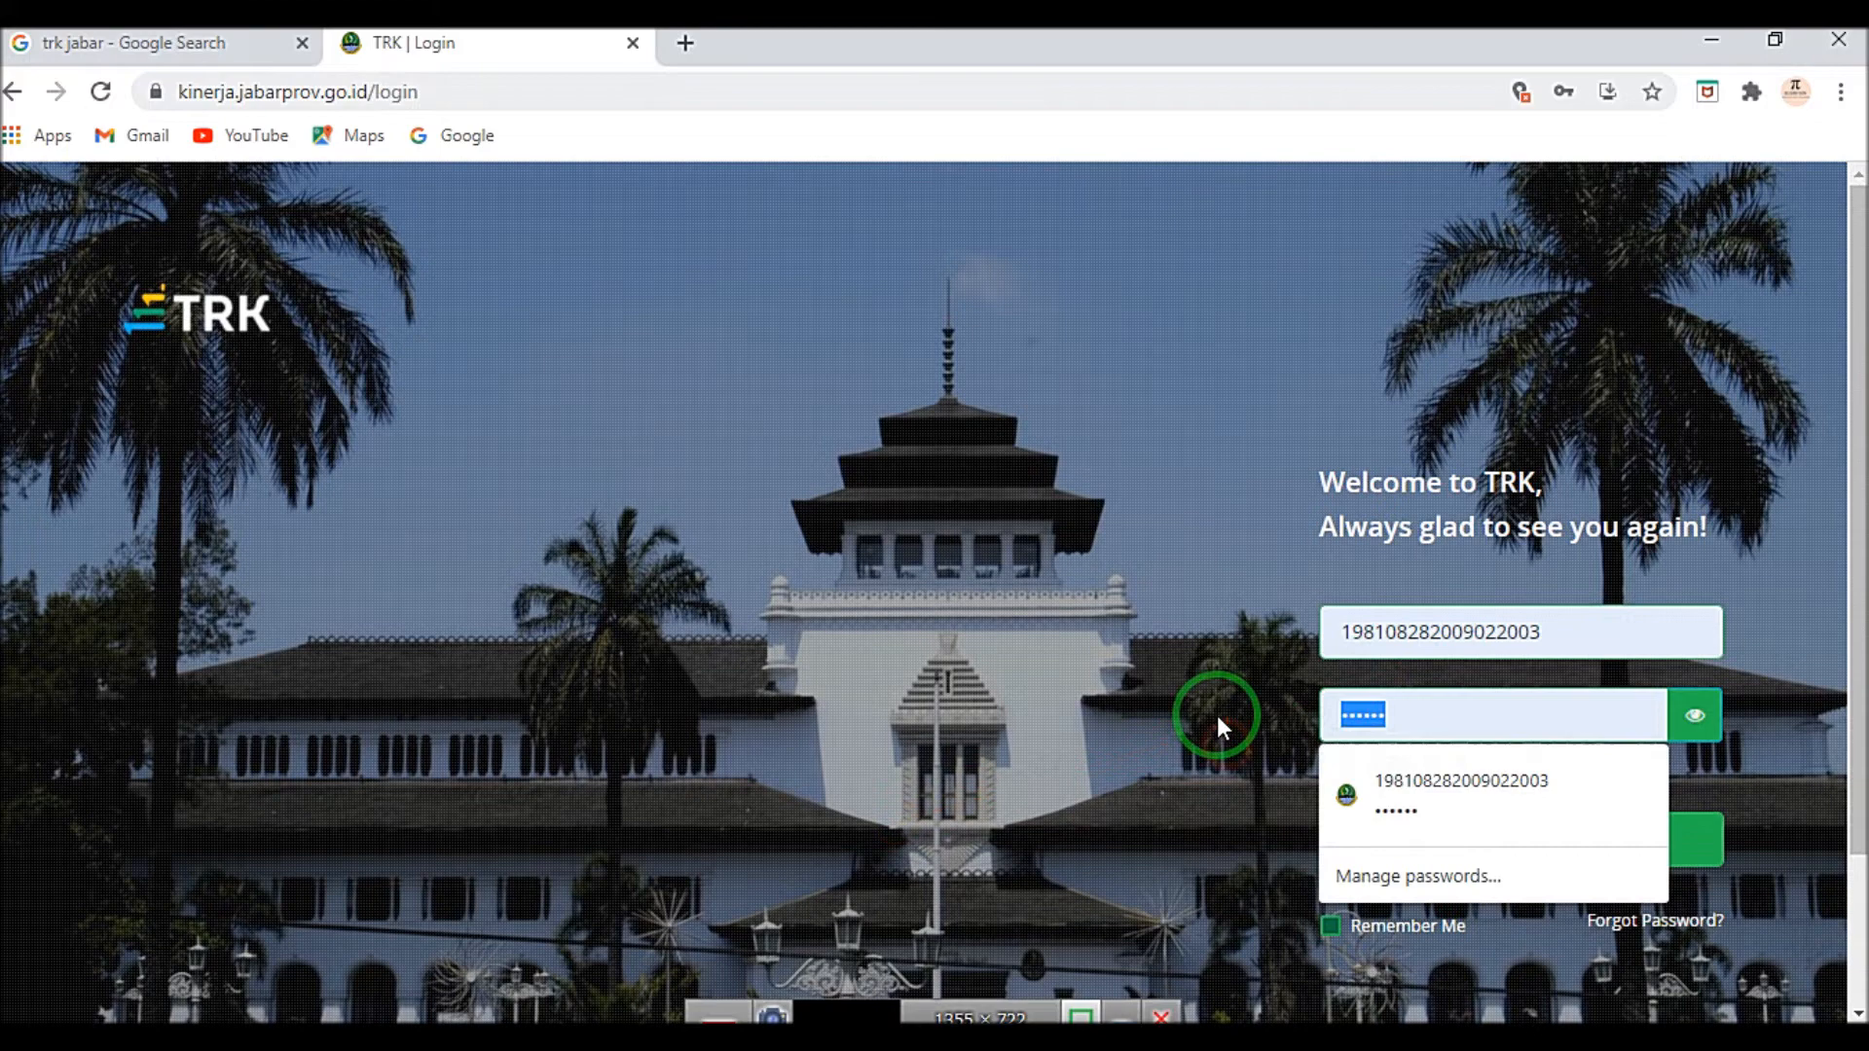
text(••••••)
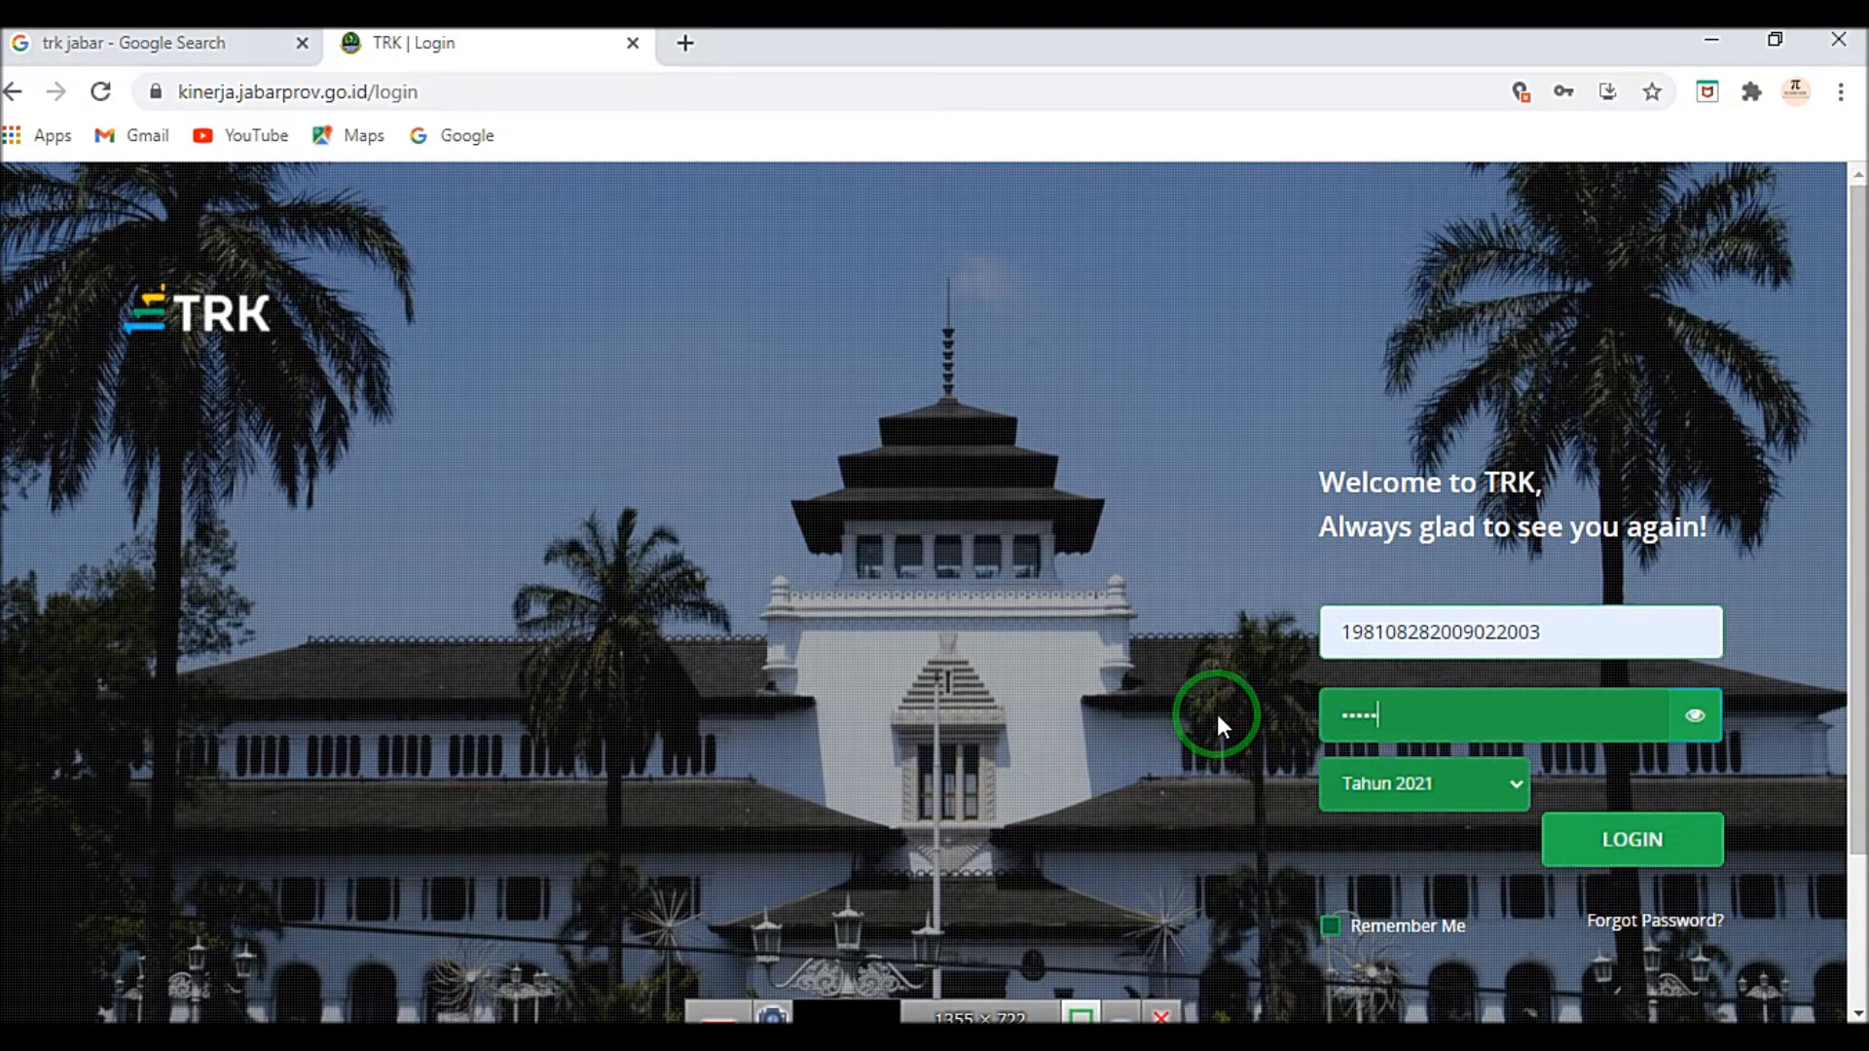
Step: Choose Tahun 2021 as the reporting year and log in to TRK
click(1469, 777)
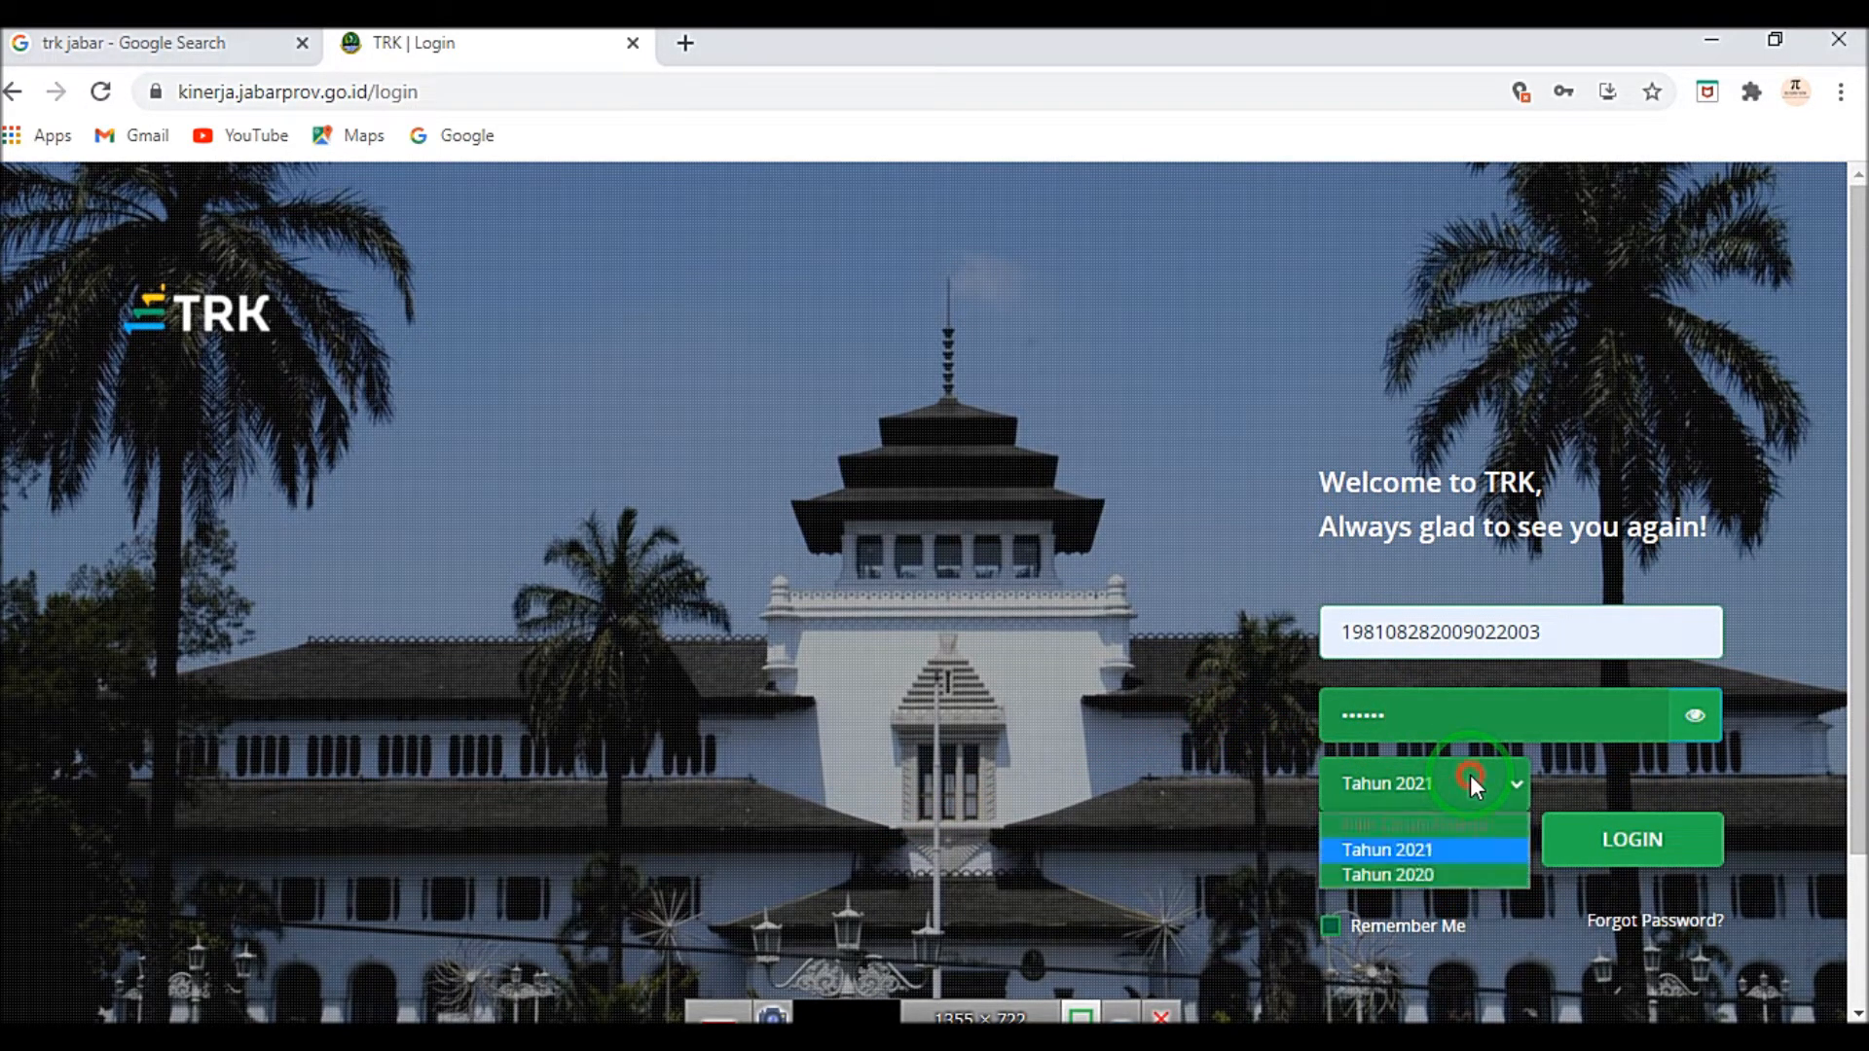
click(1427, 852)
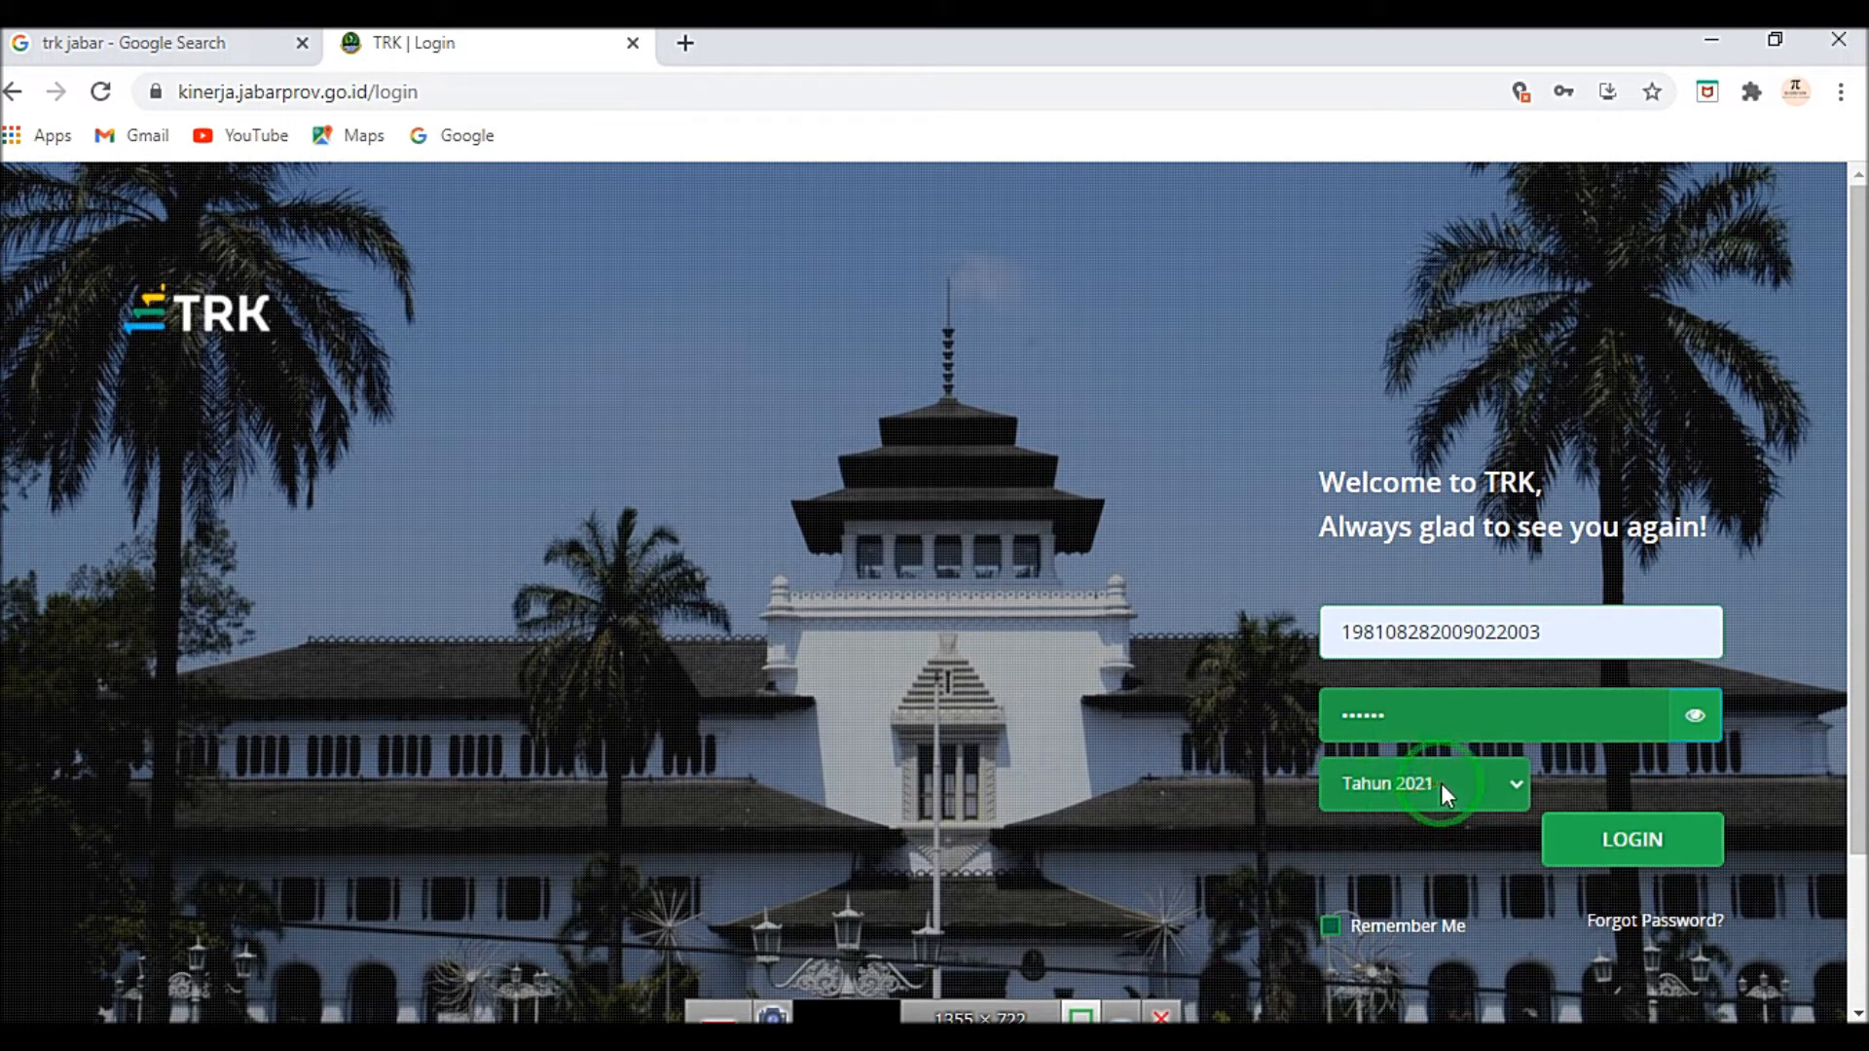
click(1553, 826)
click(1589, 841)
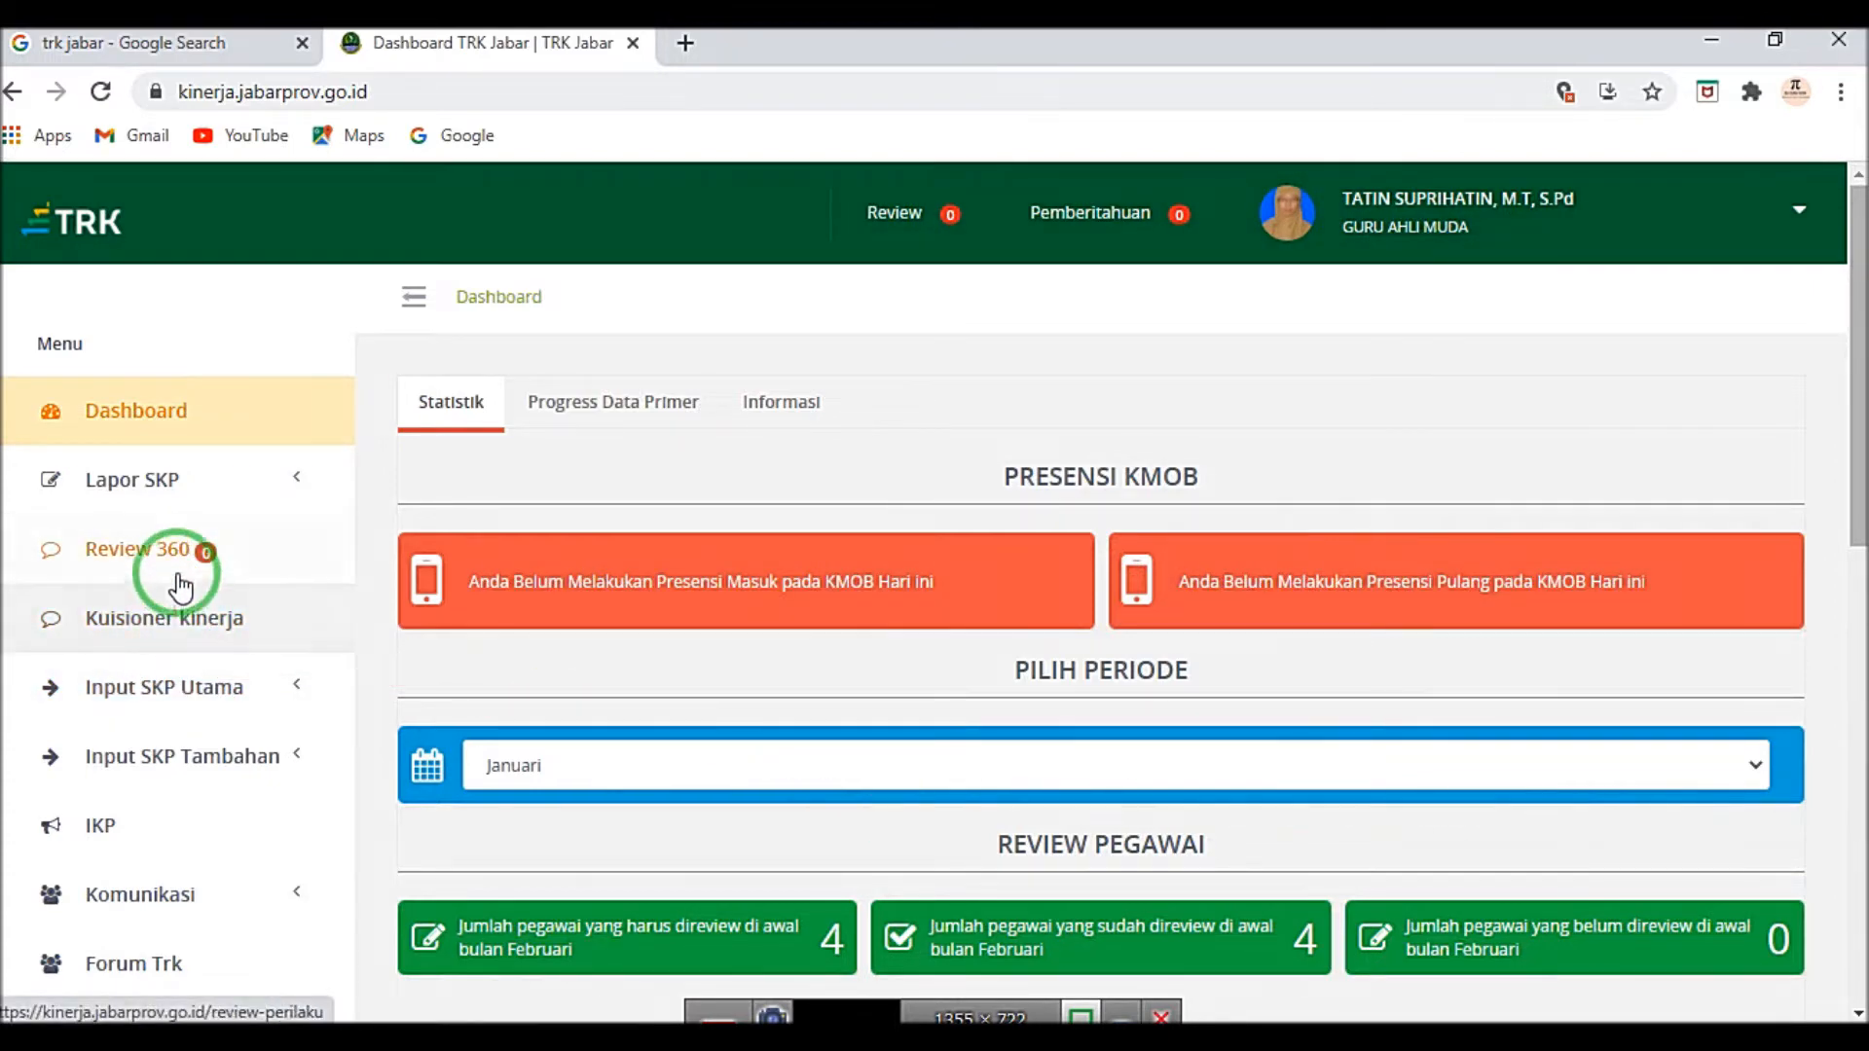
Step: Open the IKI & Target Kinerja page under Input SKP Utama to view Sasaran Kerja Pegawai
click(172, 687)
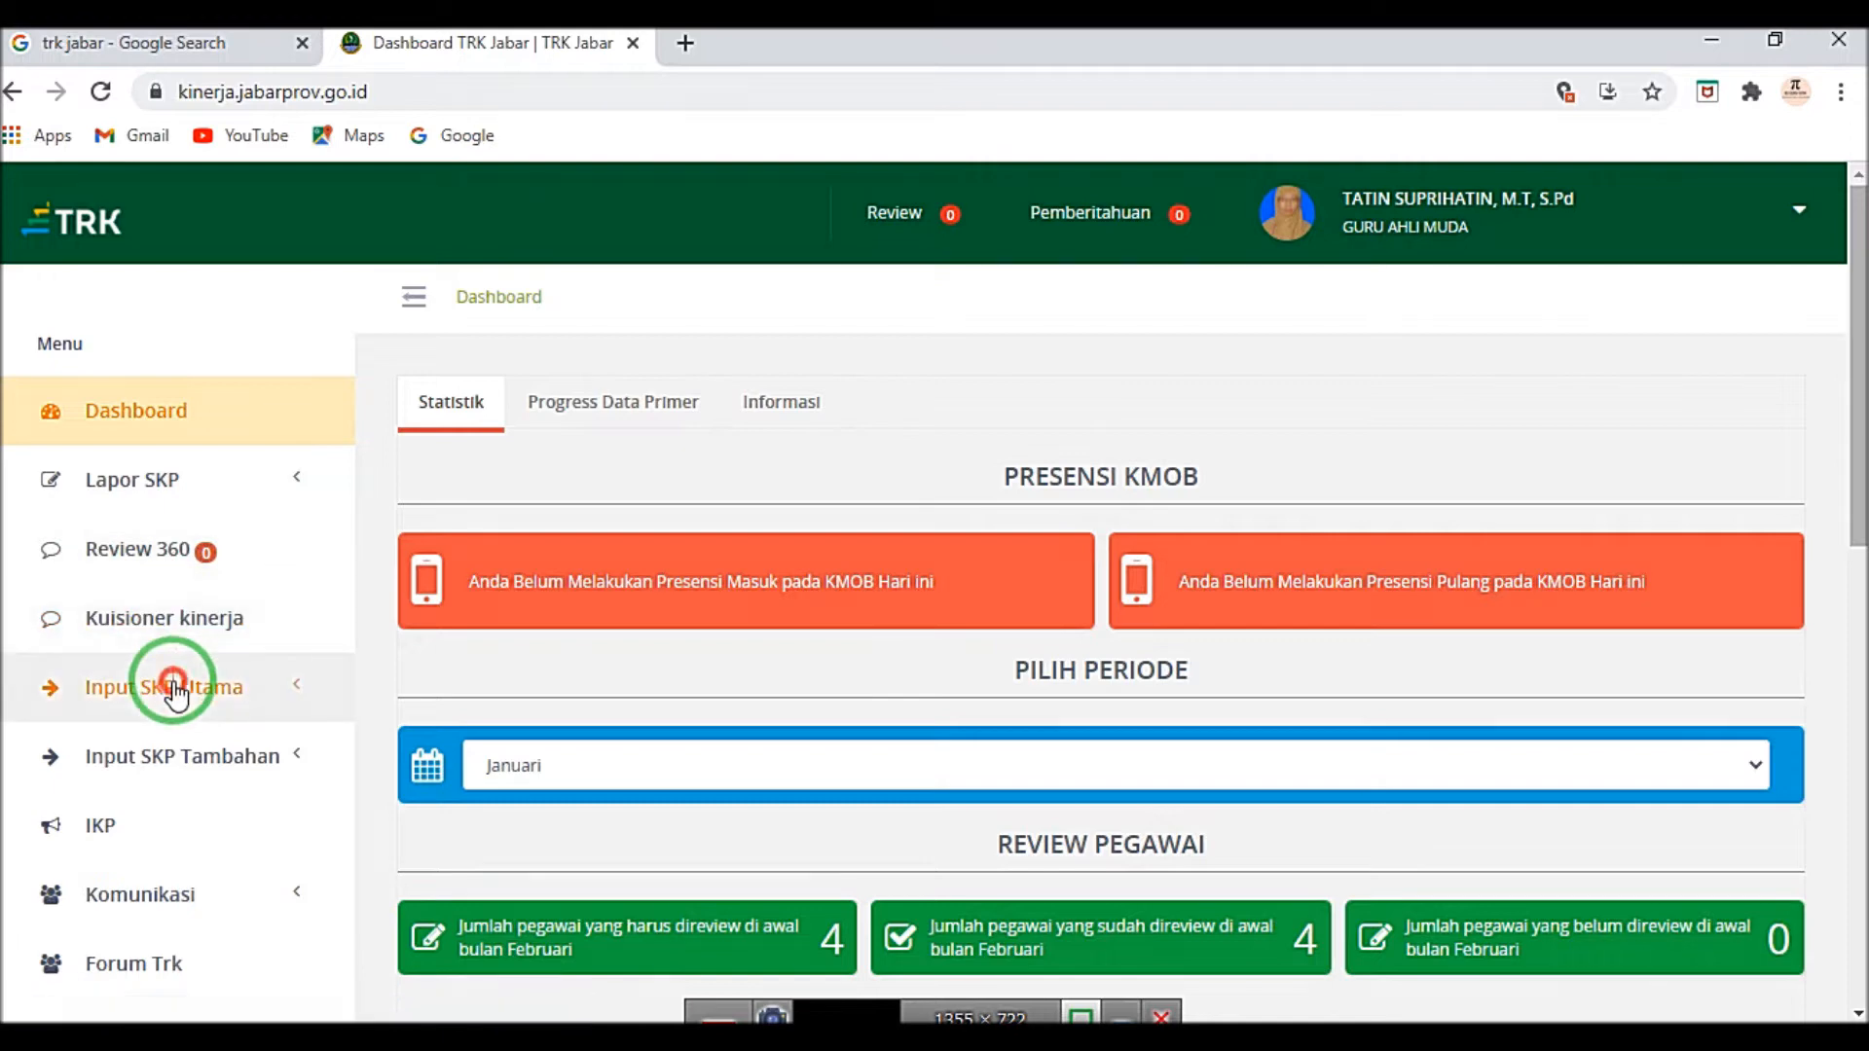
click(177, 758)
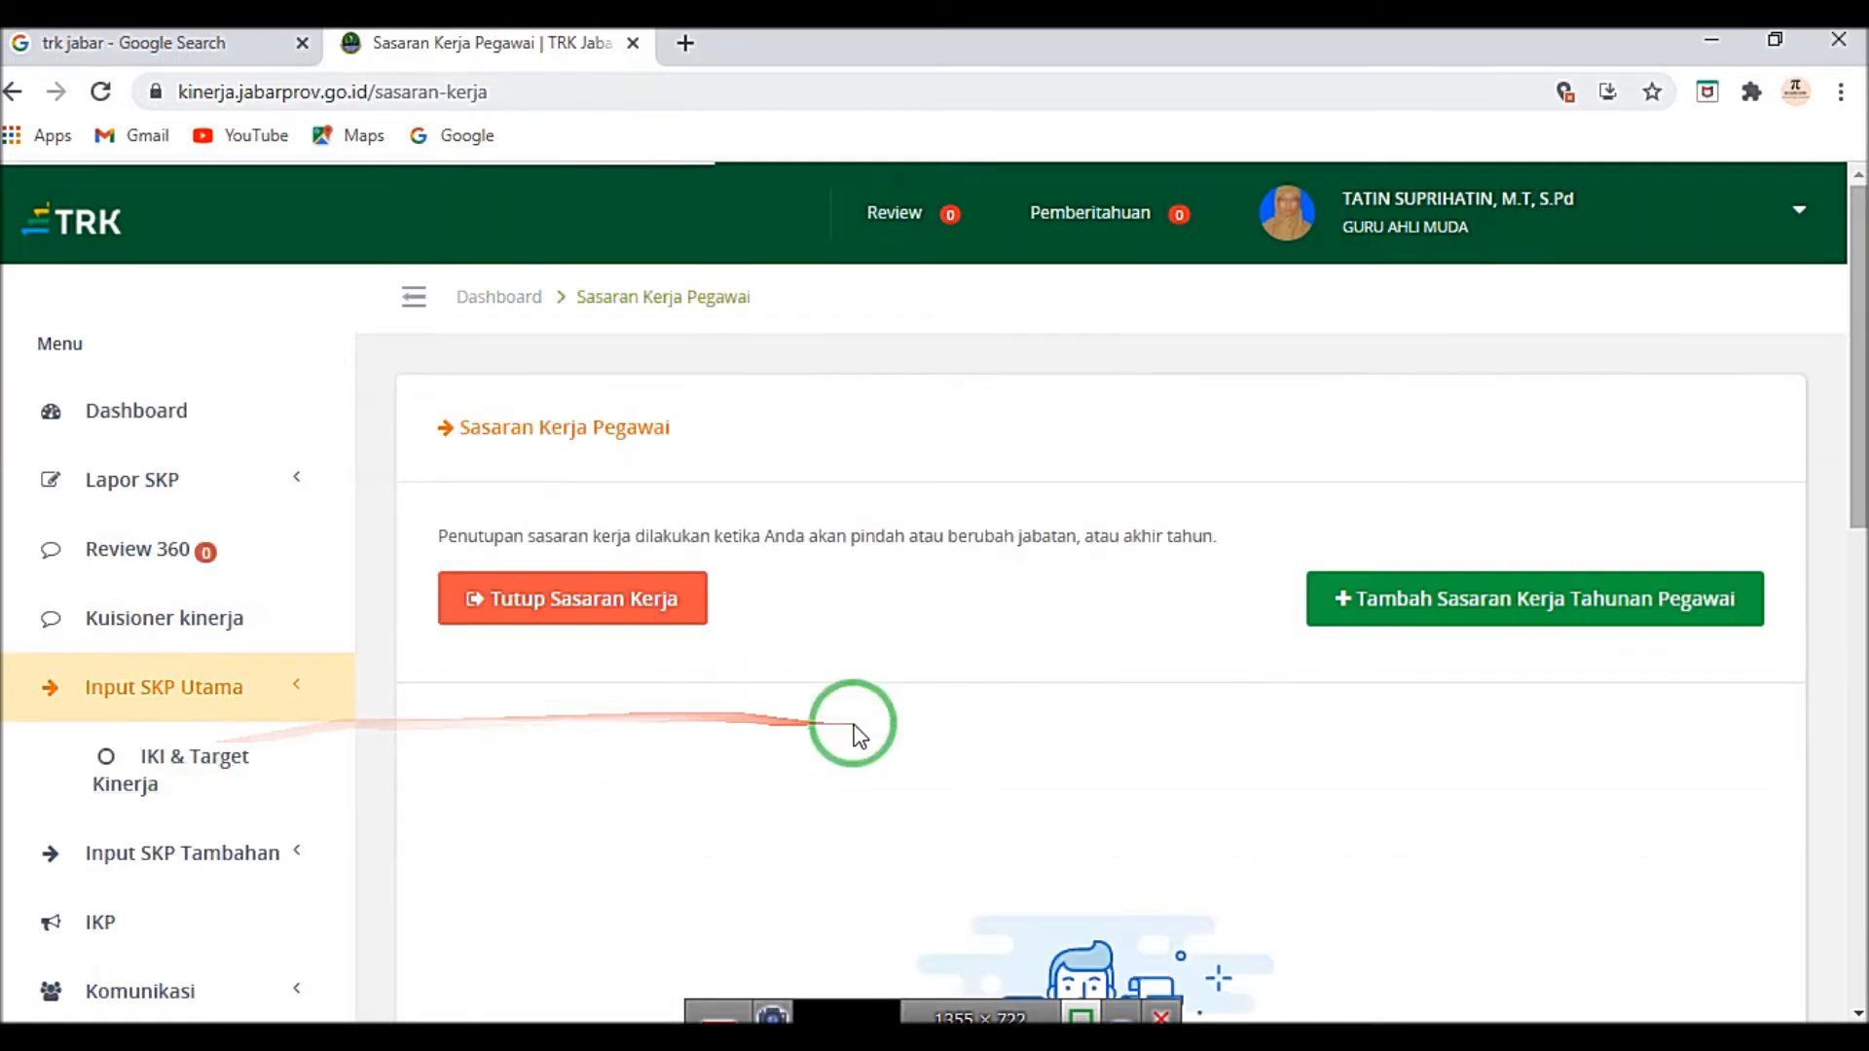
scroll(855, 726, down, 1)
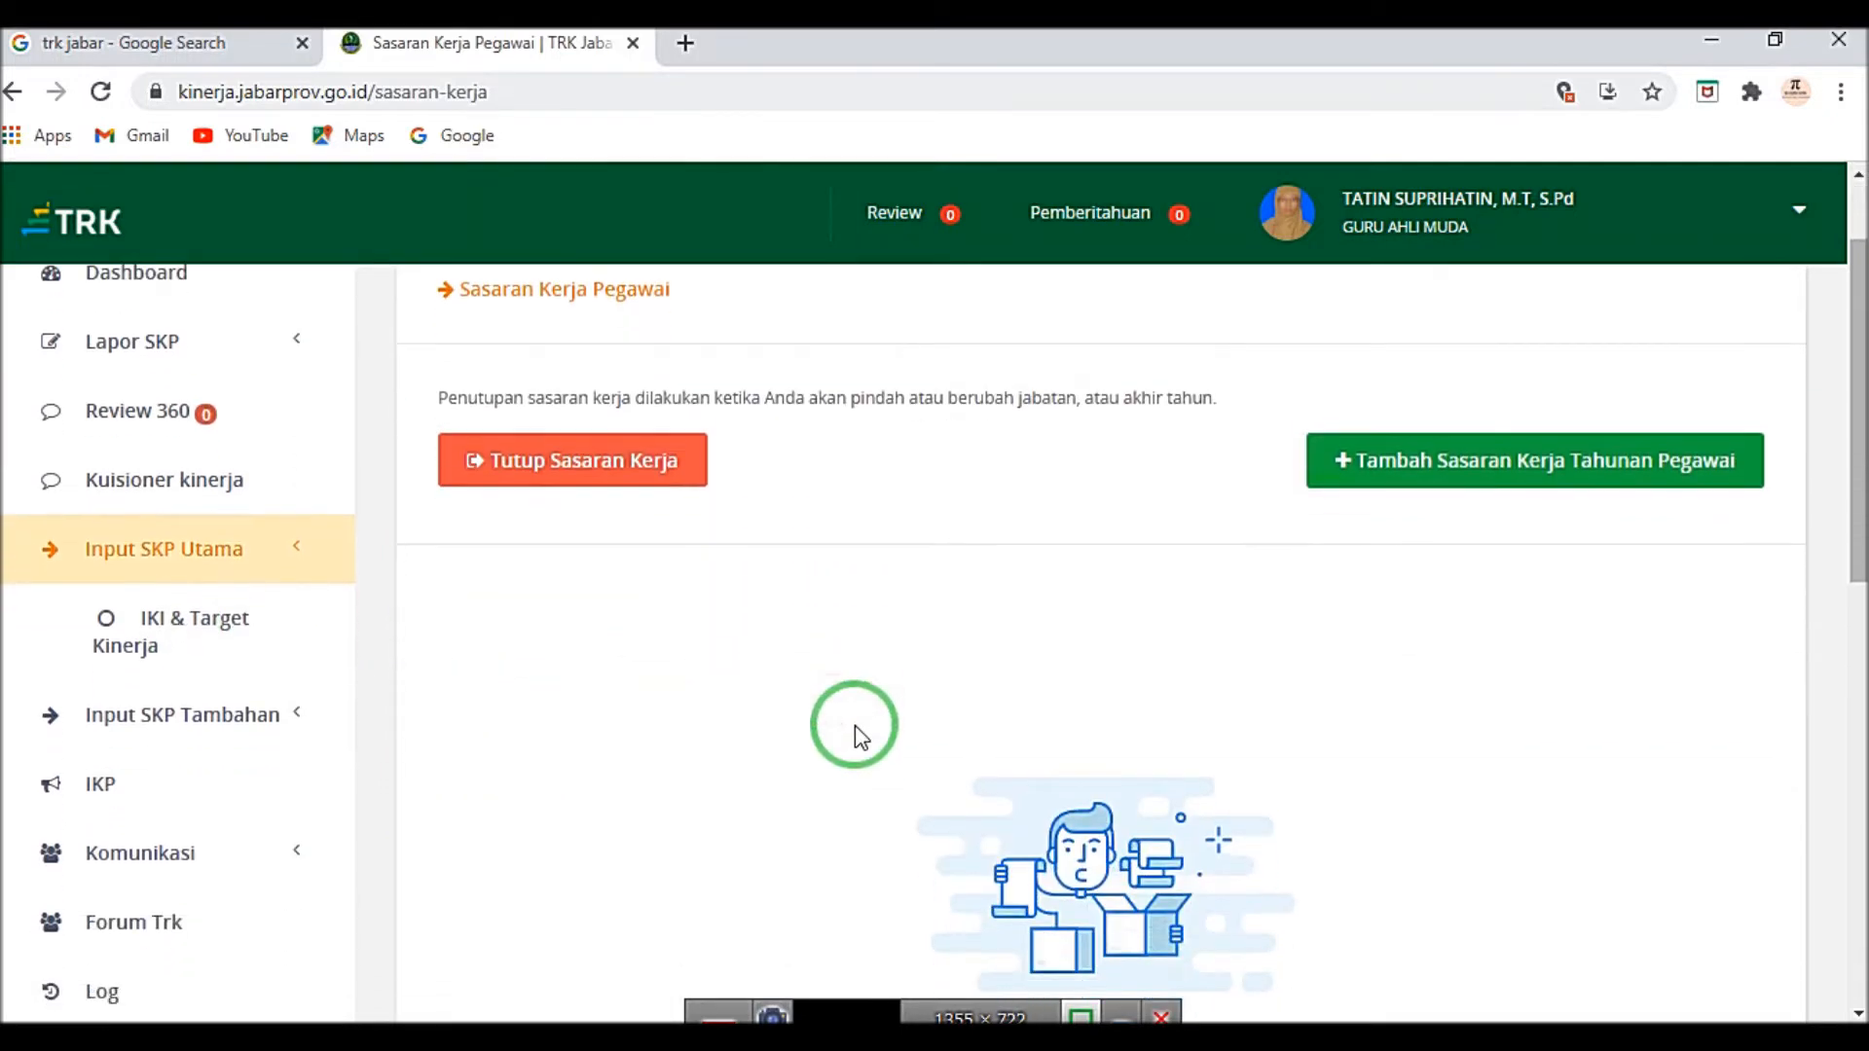
Step: Add a new yearly target with source Tupoksi and the item beginning "Merencanakan pembelajaran/bimbingan, melaksanakan pembelajaran"
click(1417, 464)
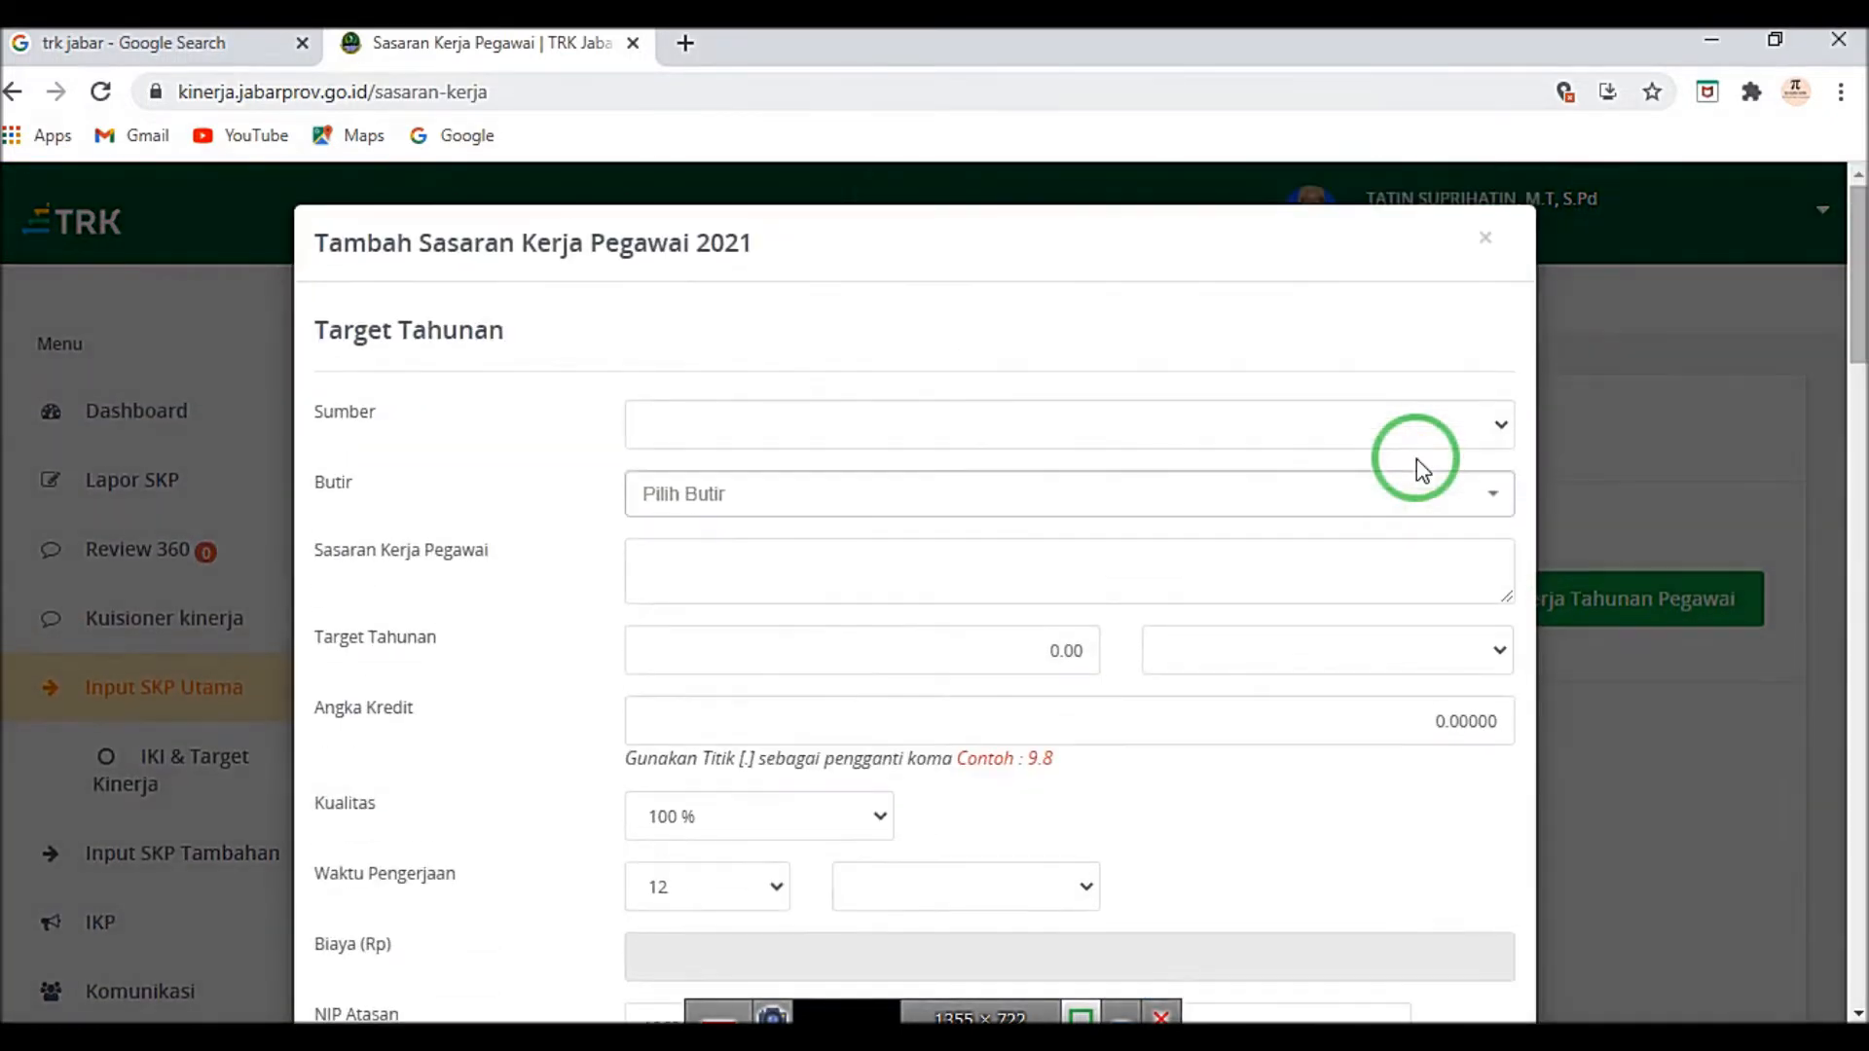
click(1216, 418)
click(1002, 488)
click(1005, 497)
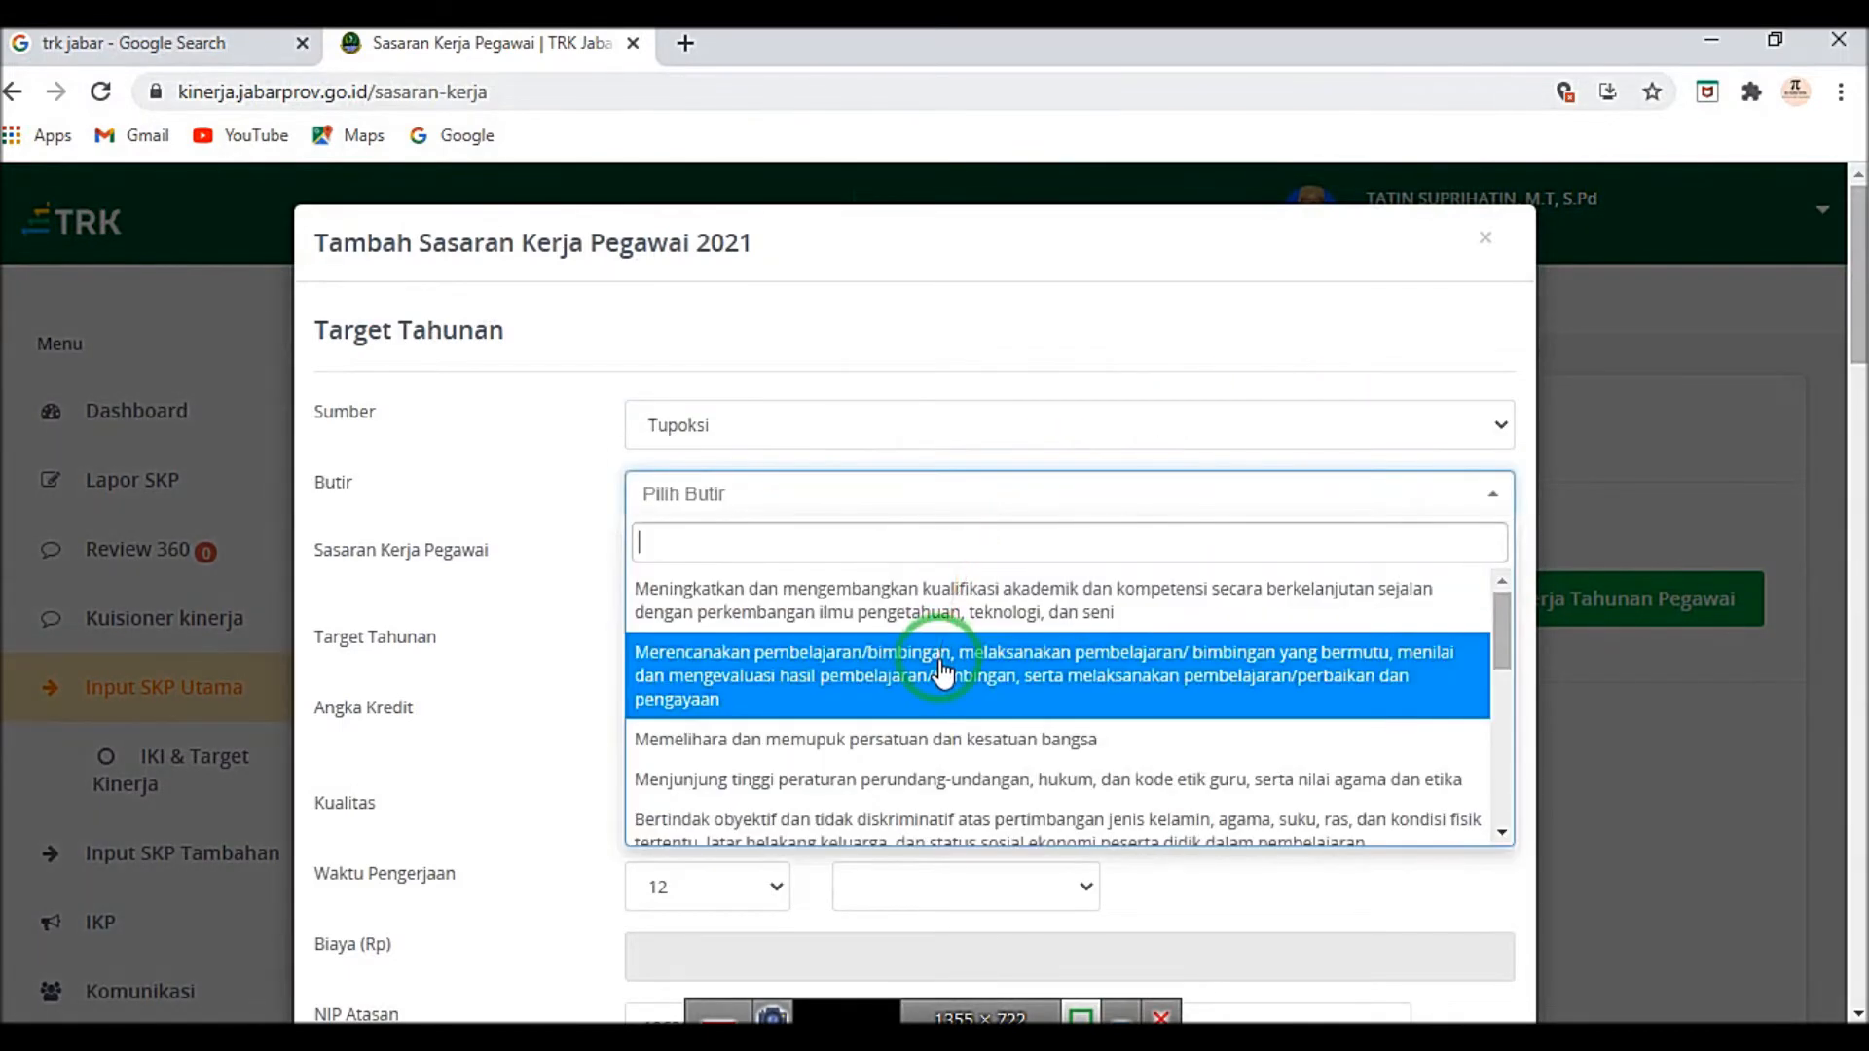
click(941, 672)
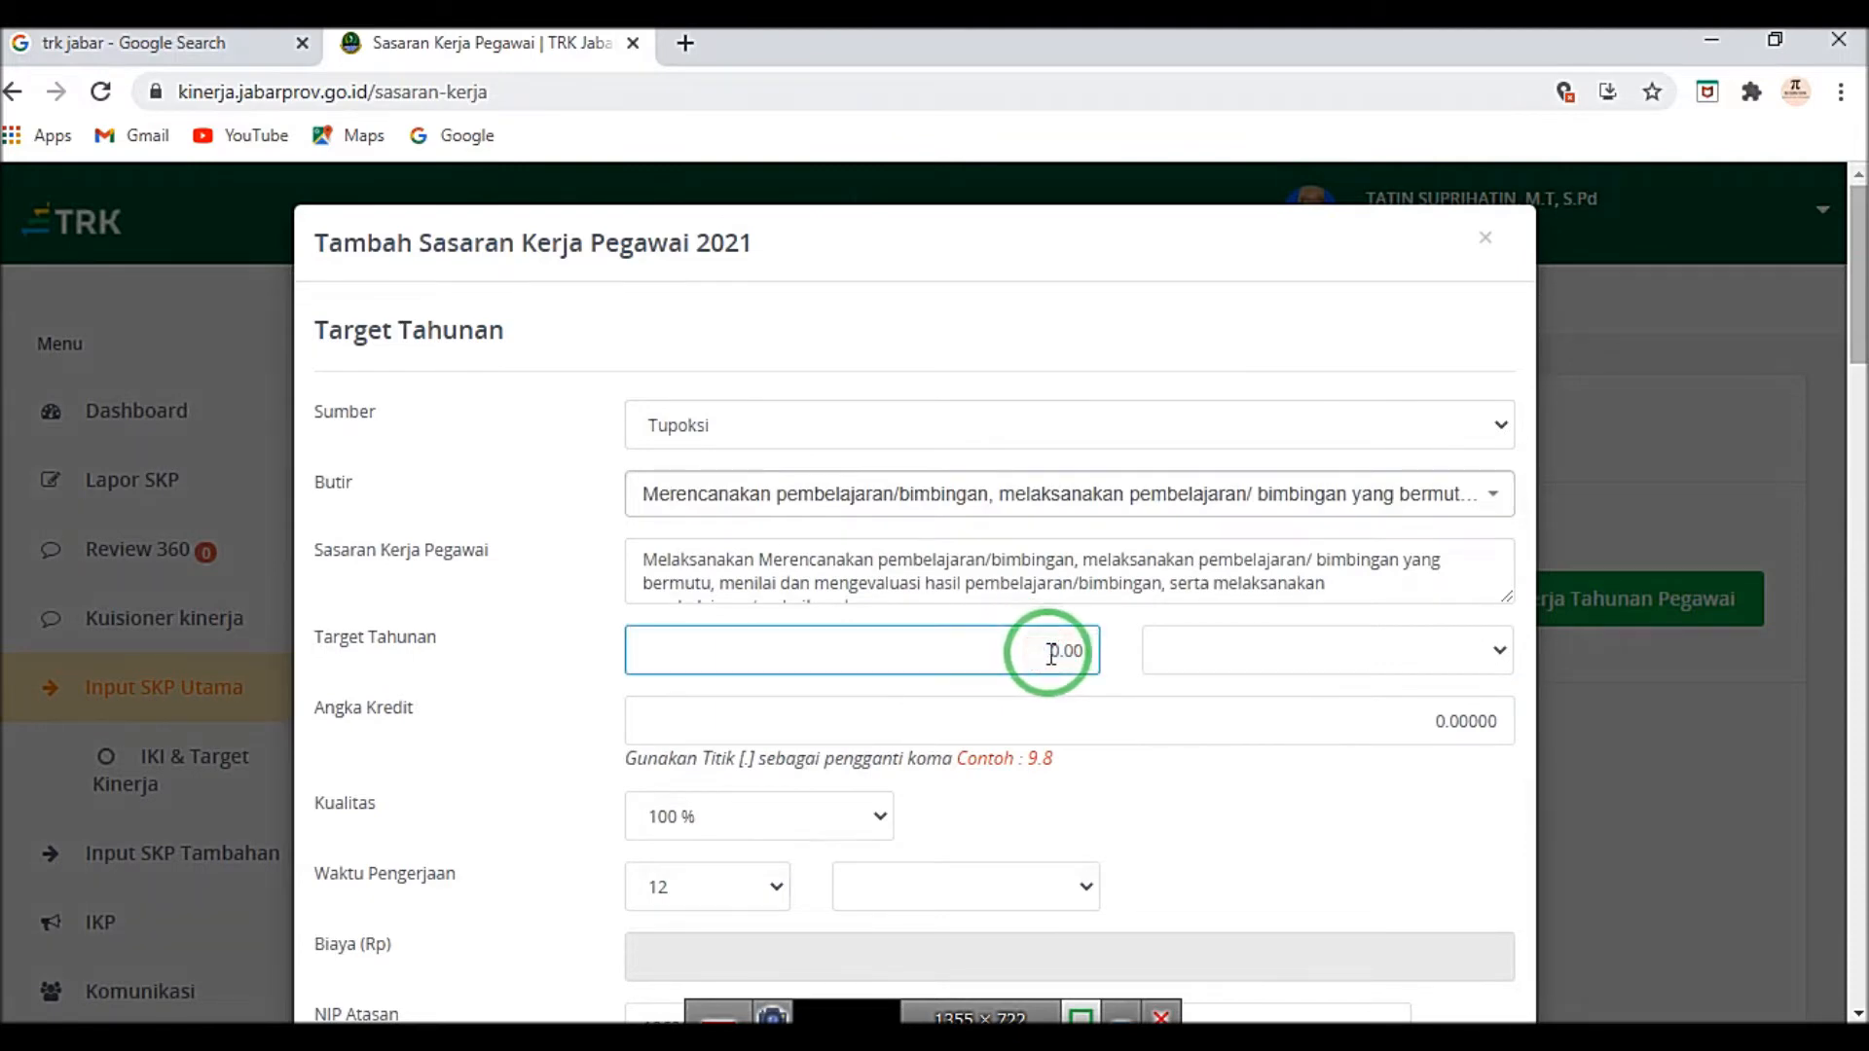
Step: Set the yearly target to 1 dokumen, Angka Kredit to 19.5 and the Waktu Pengerjaan unit to bulan
click(1207, 654)
click(1197, 686)
click(1440, 720)
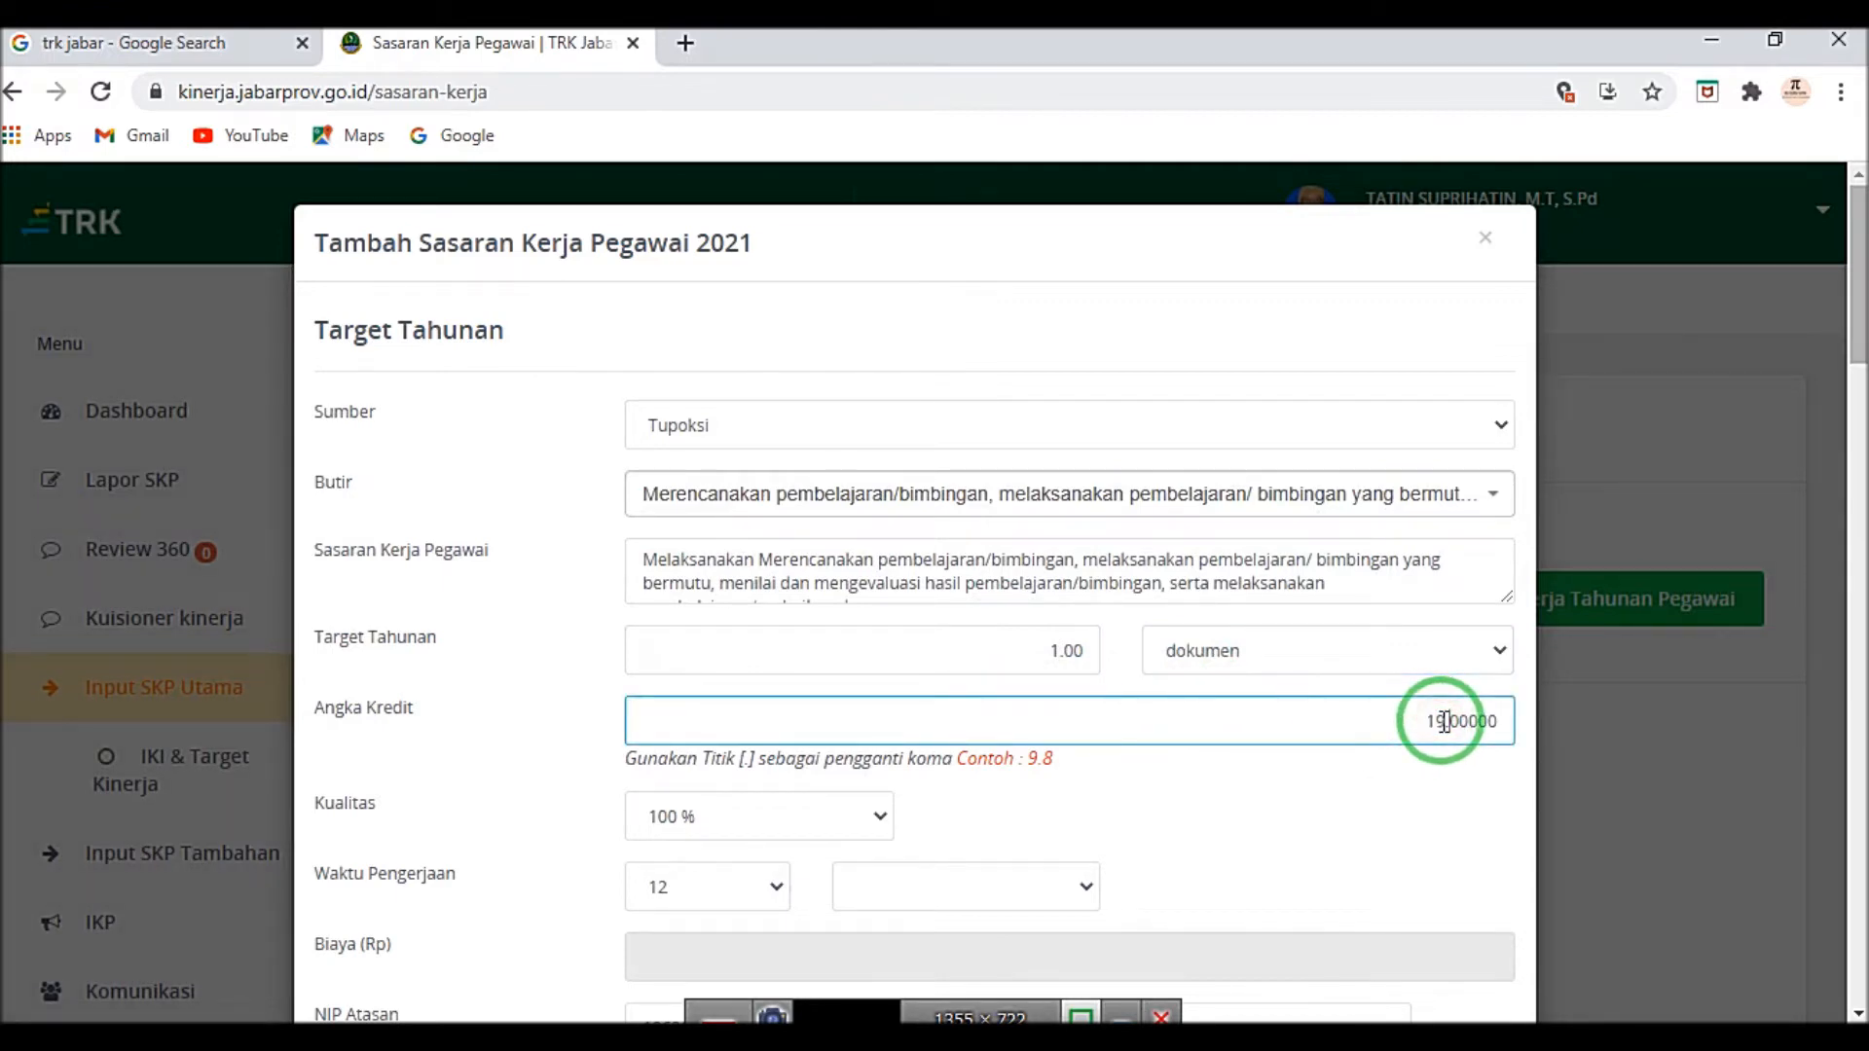
scroll(1401, 827, down, 1)
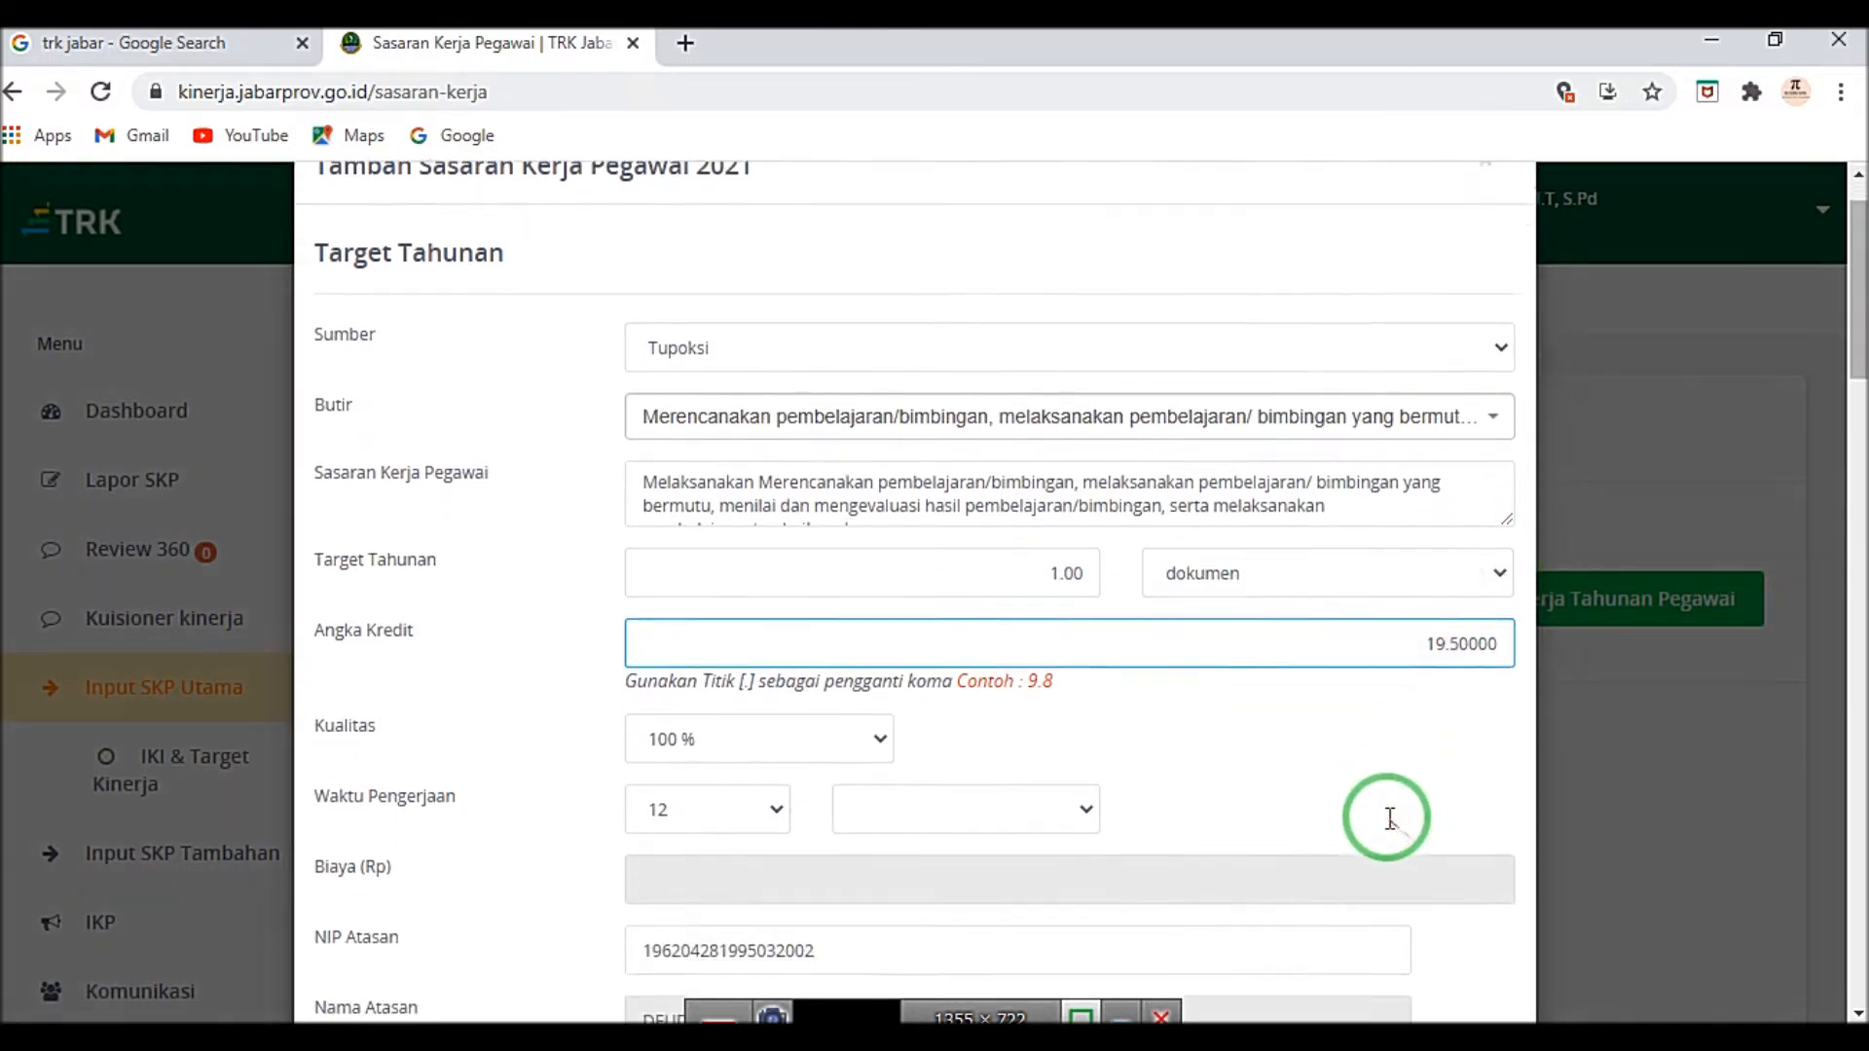
click(1057, 763)
click(1001, 784)
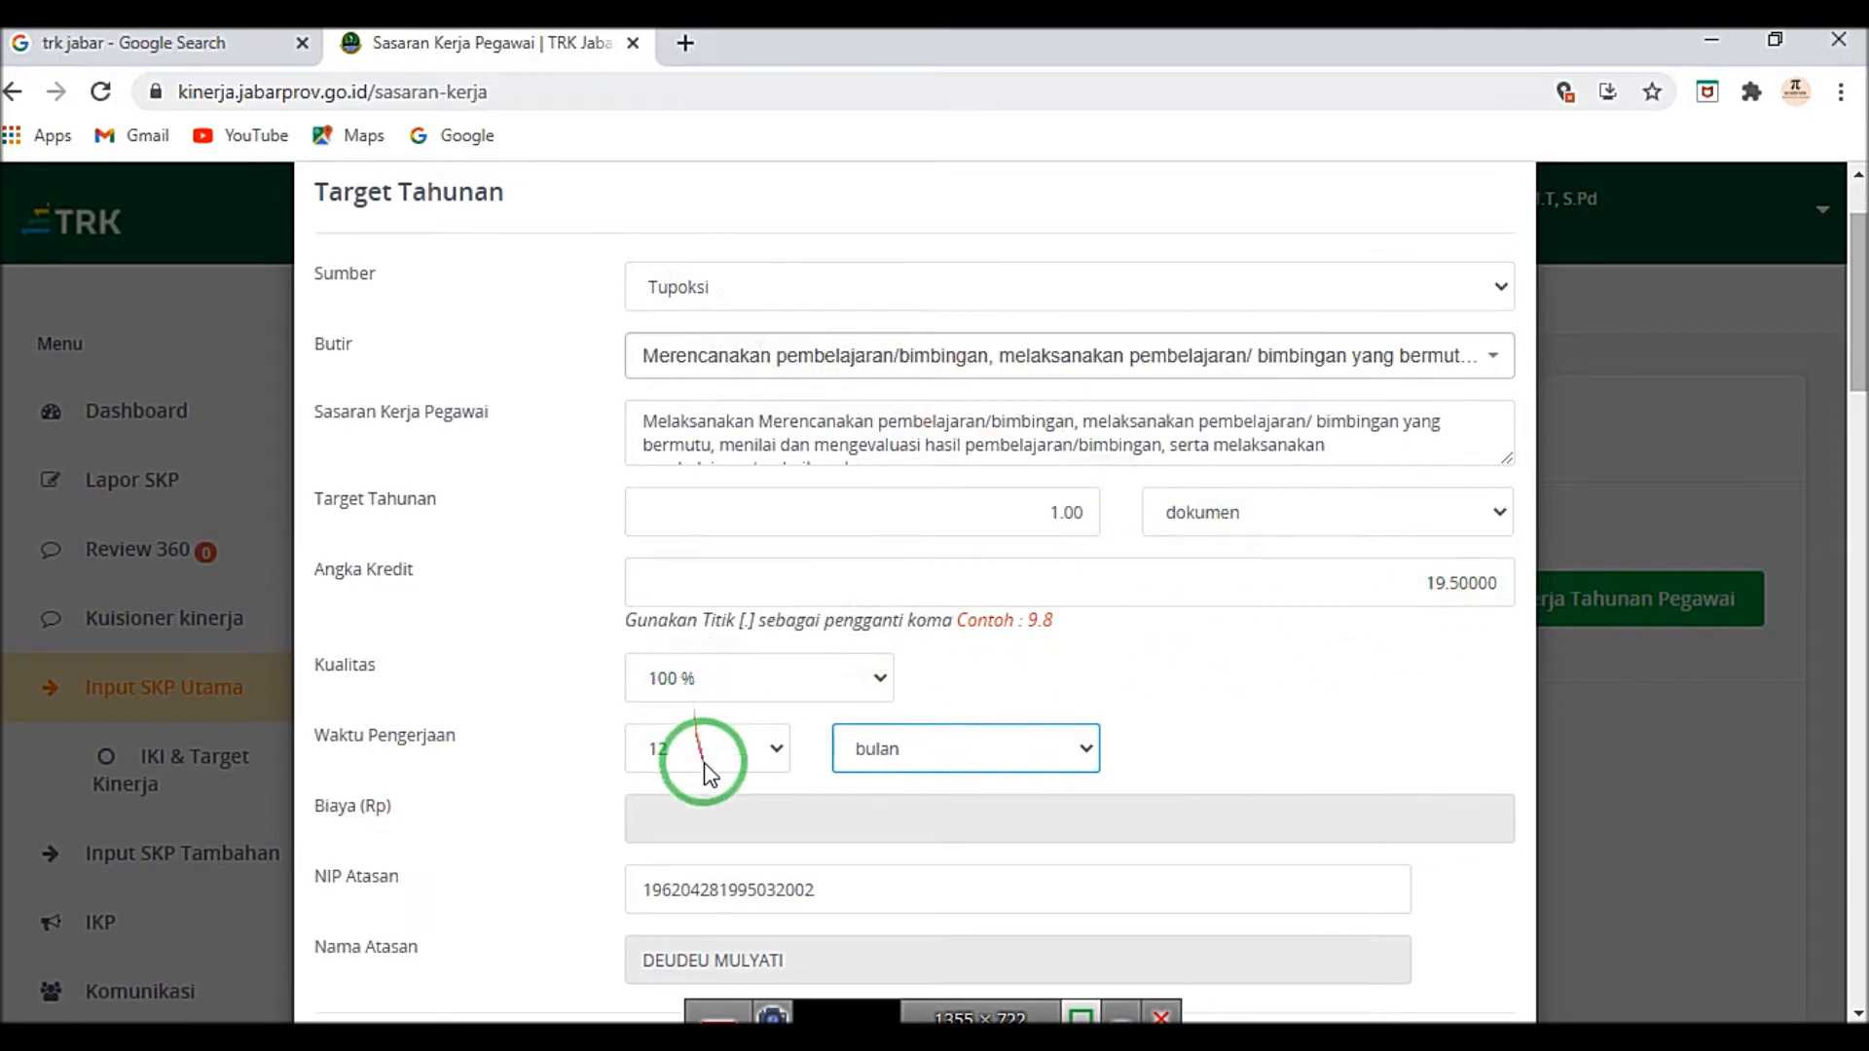
Step: In the Target Bulanan section, set the Desember target to 1 dokumen and Angka Kredit Desember to 19.5
scroll(918, 774, down, 7)
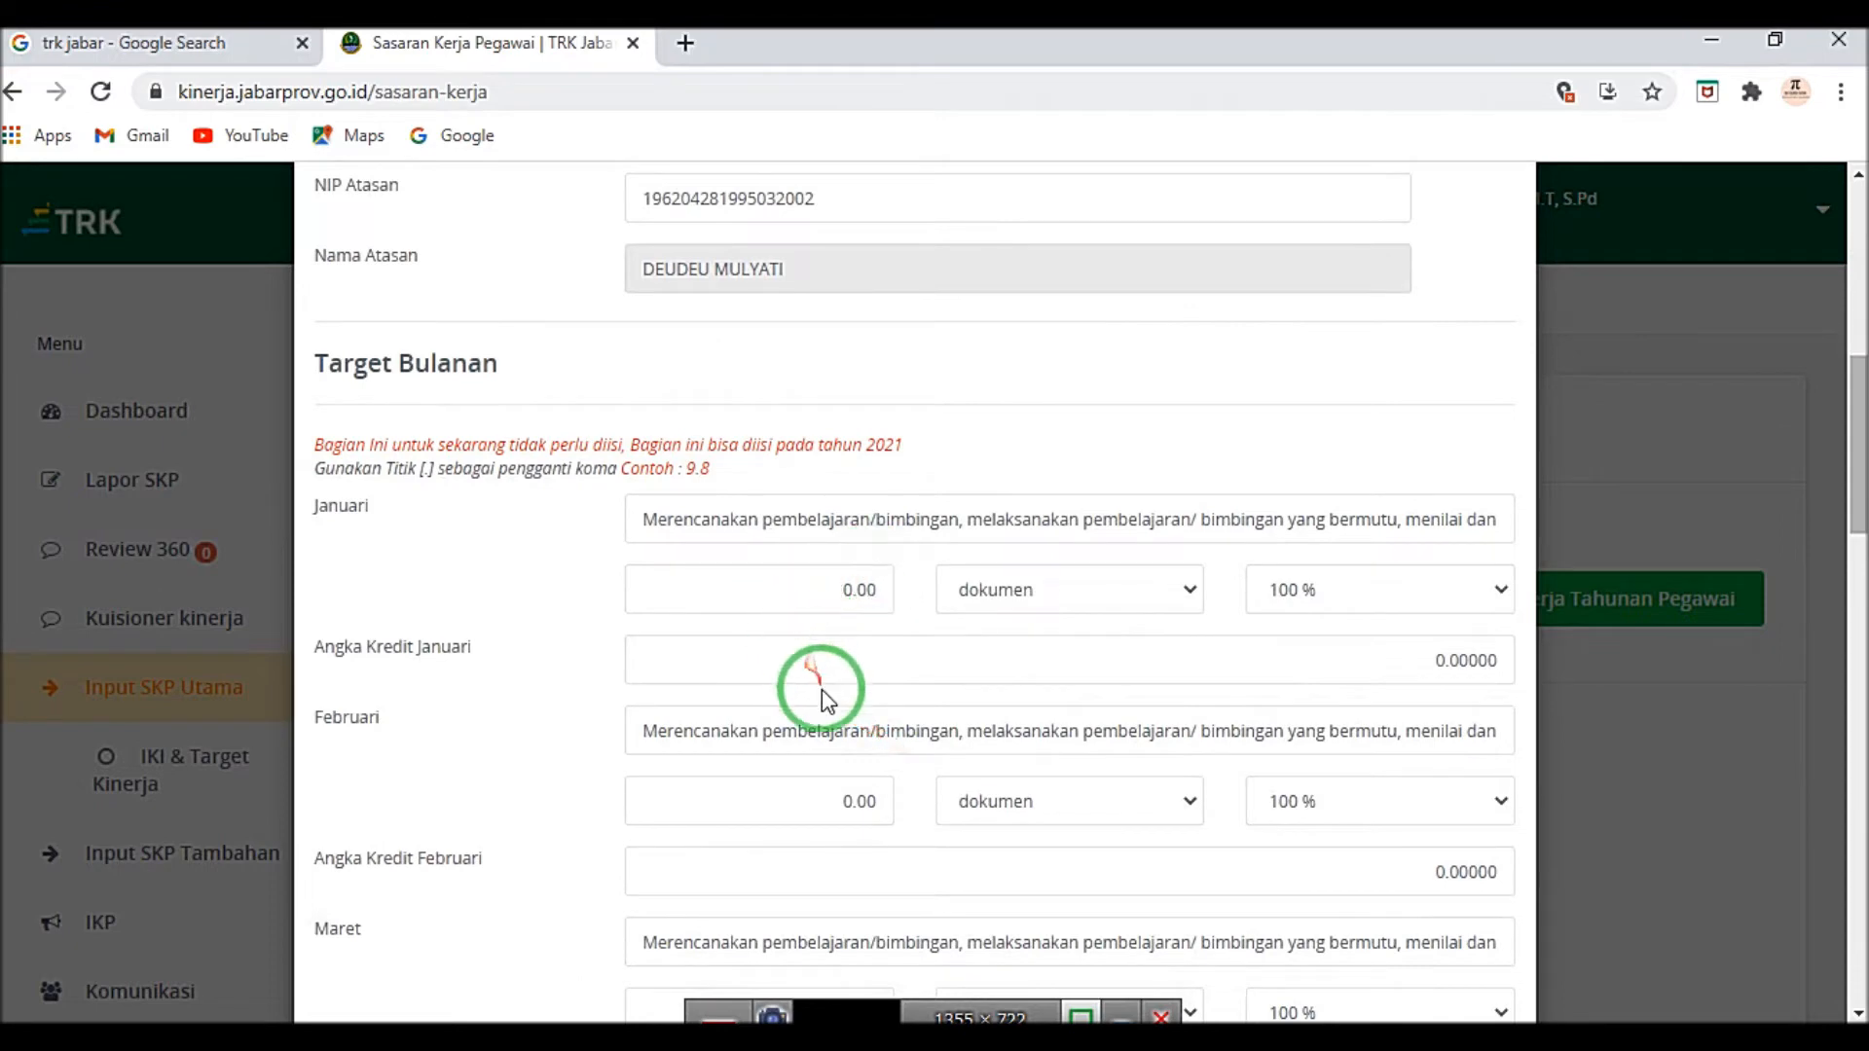
scroll(891, 748, down, 3)
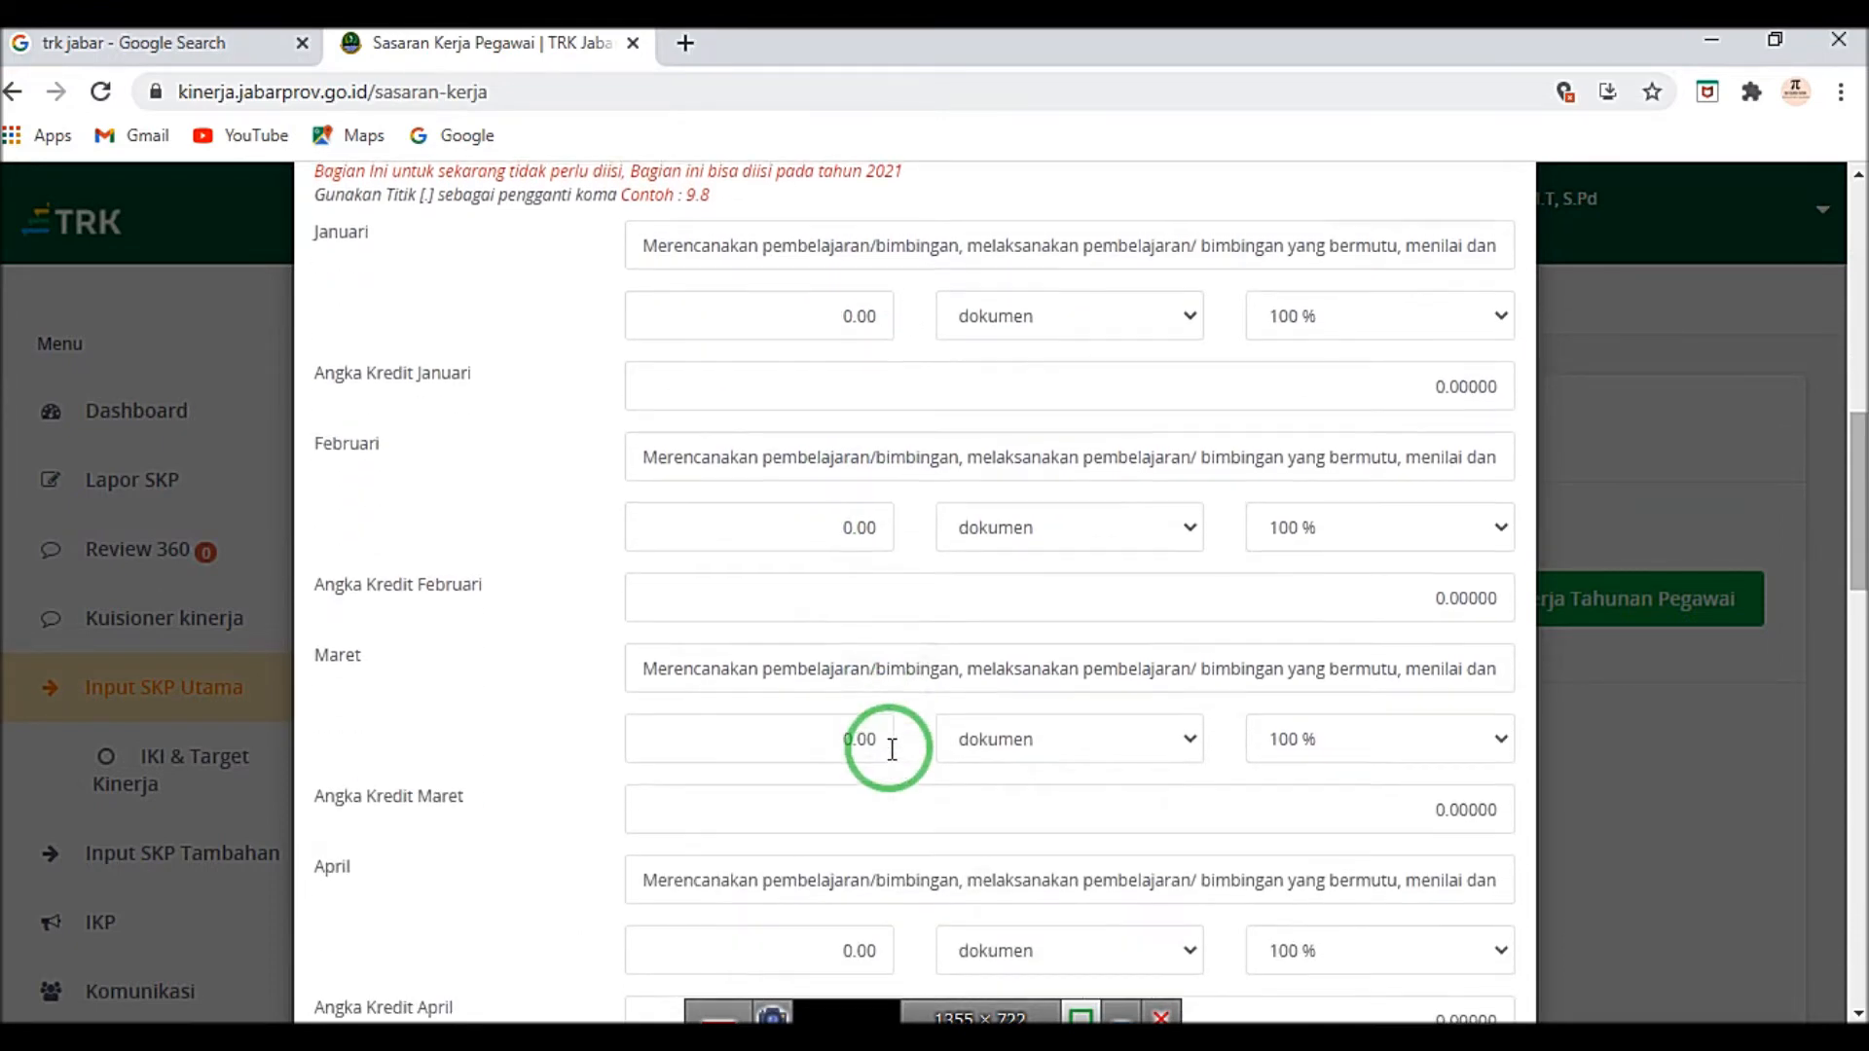
scroll(891, 748, up, 7)
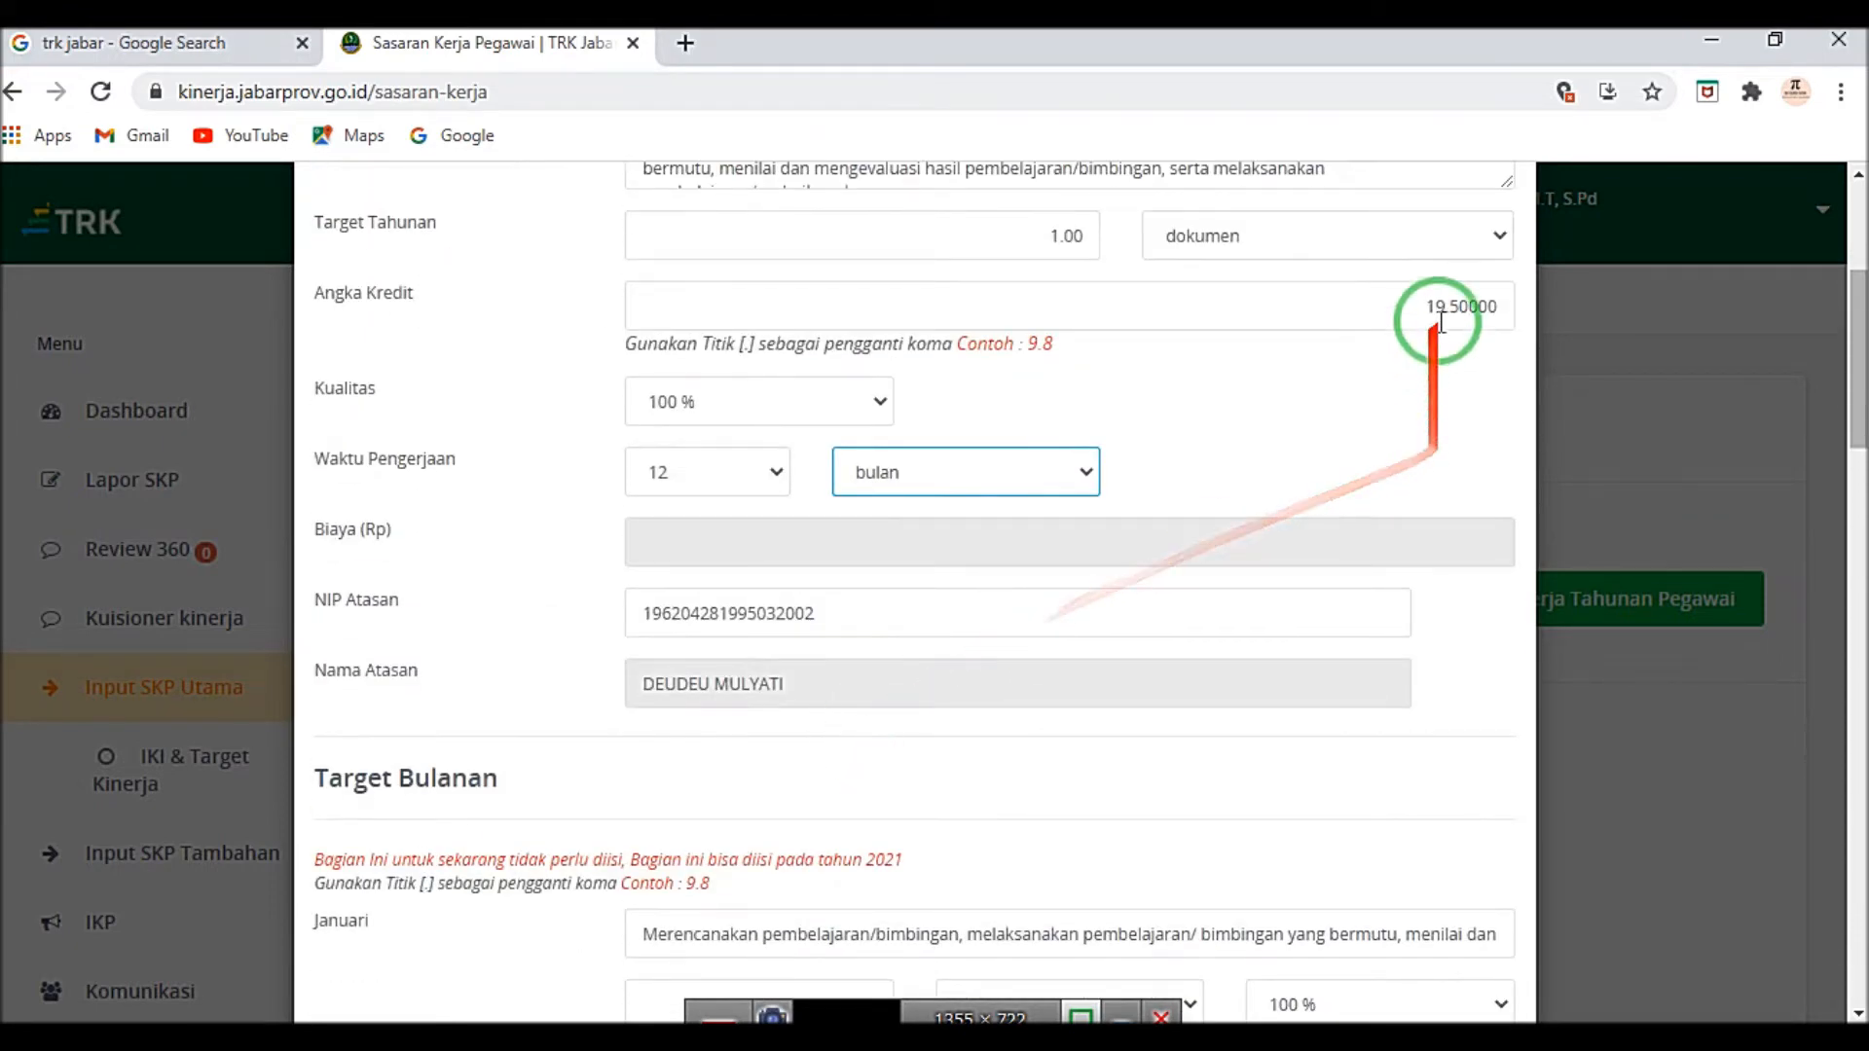
scroll(1307, 443, up, 1)
scroll(1307, 443, up, 4)
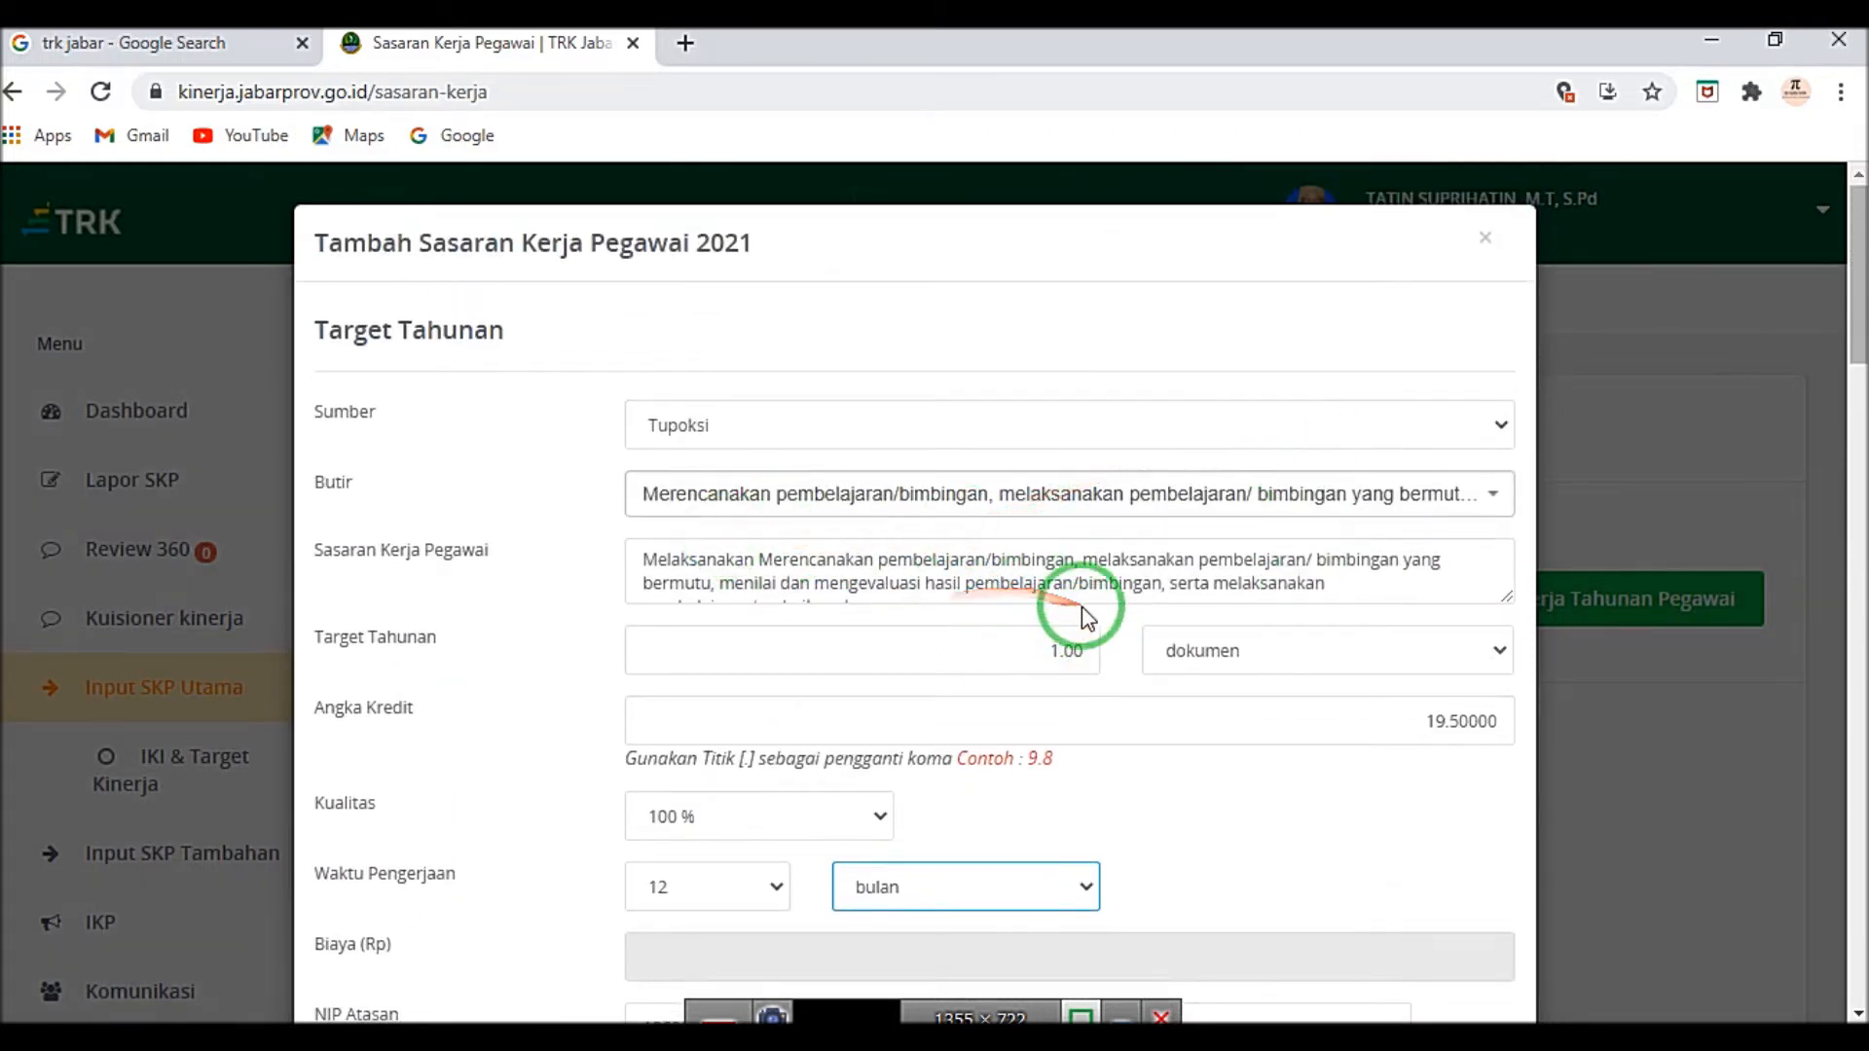
scroll(1082, 605, down, 2)
scroll(1084, 604, down, 10)
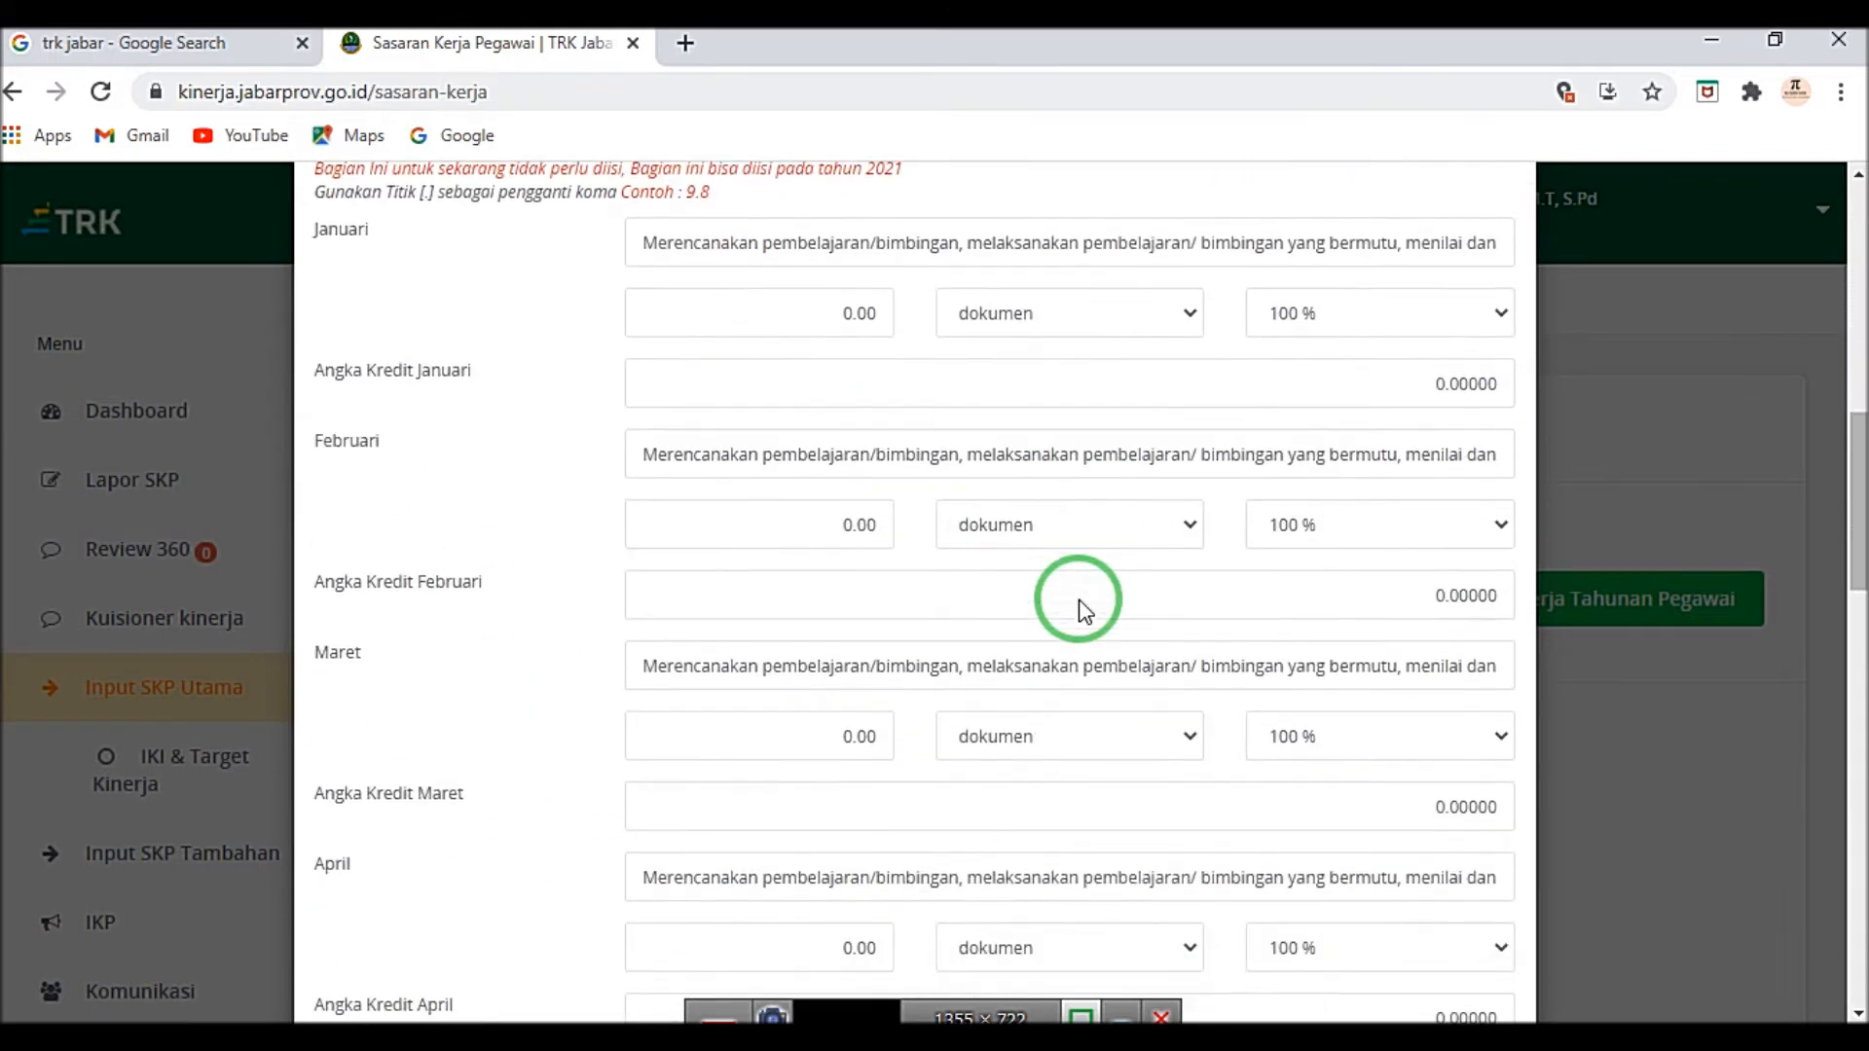
scroll(1083, 608, down, 9)
scroll(1081, 600, down, 10)
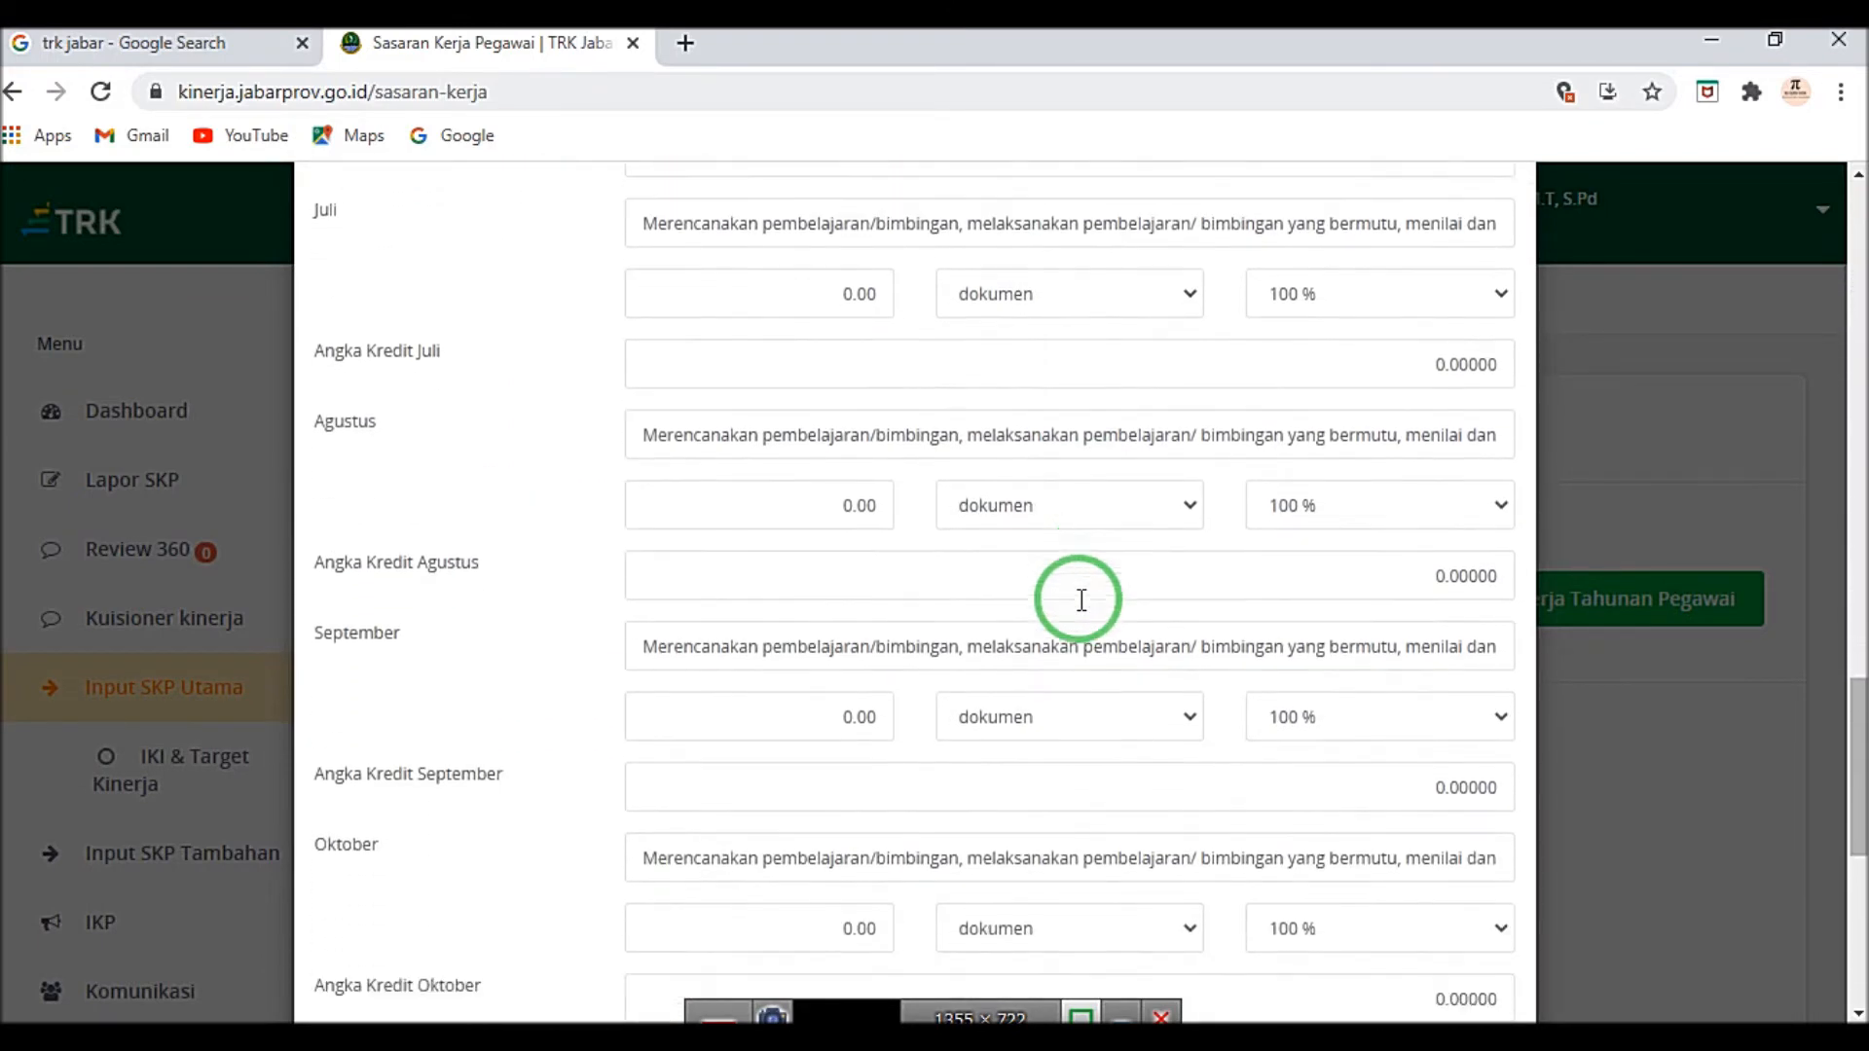
scroll(1005, 630, down, 1)
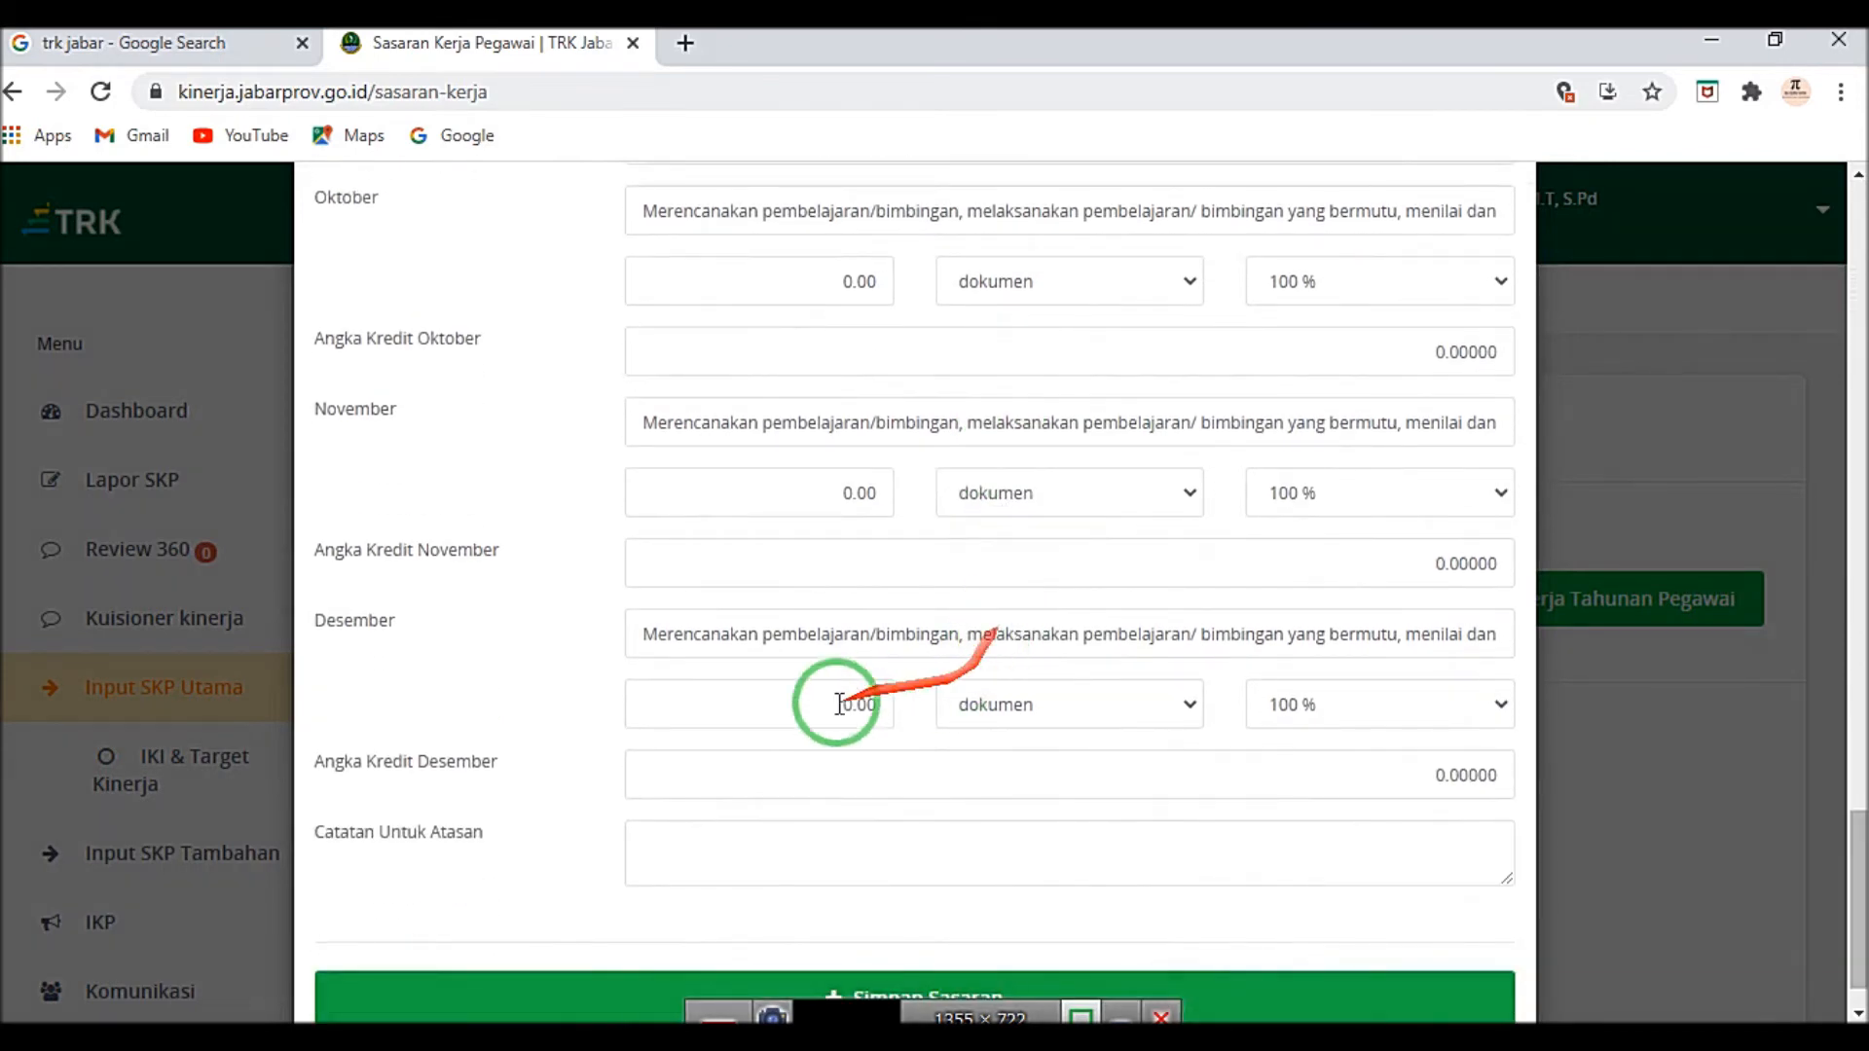
click(852, 705)
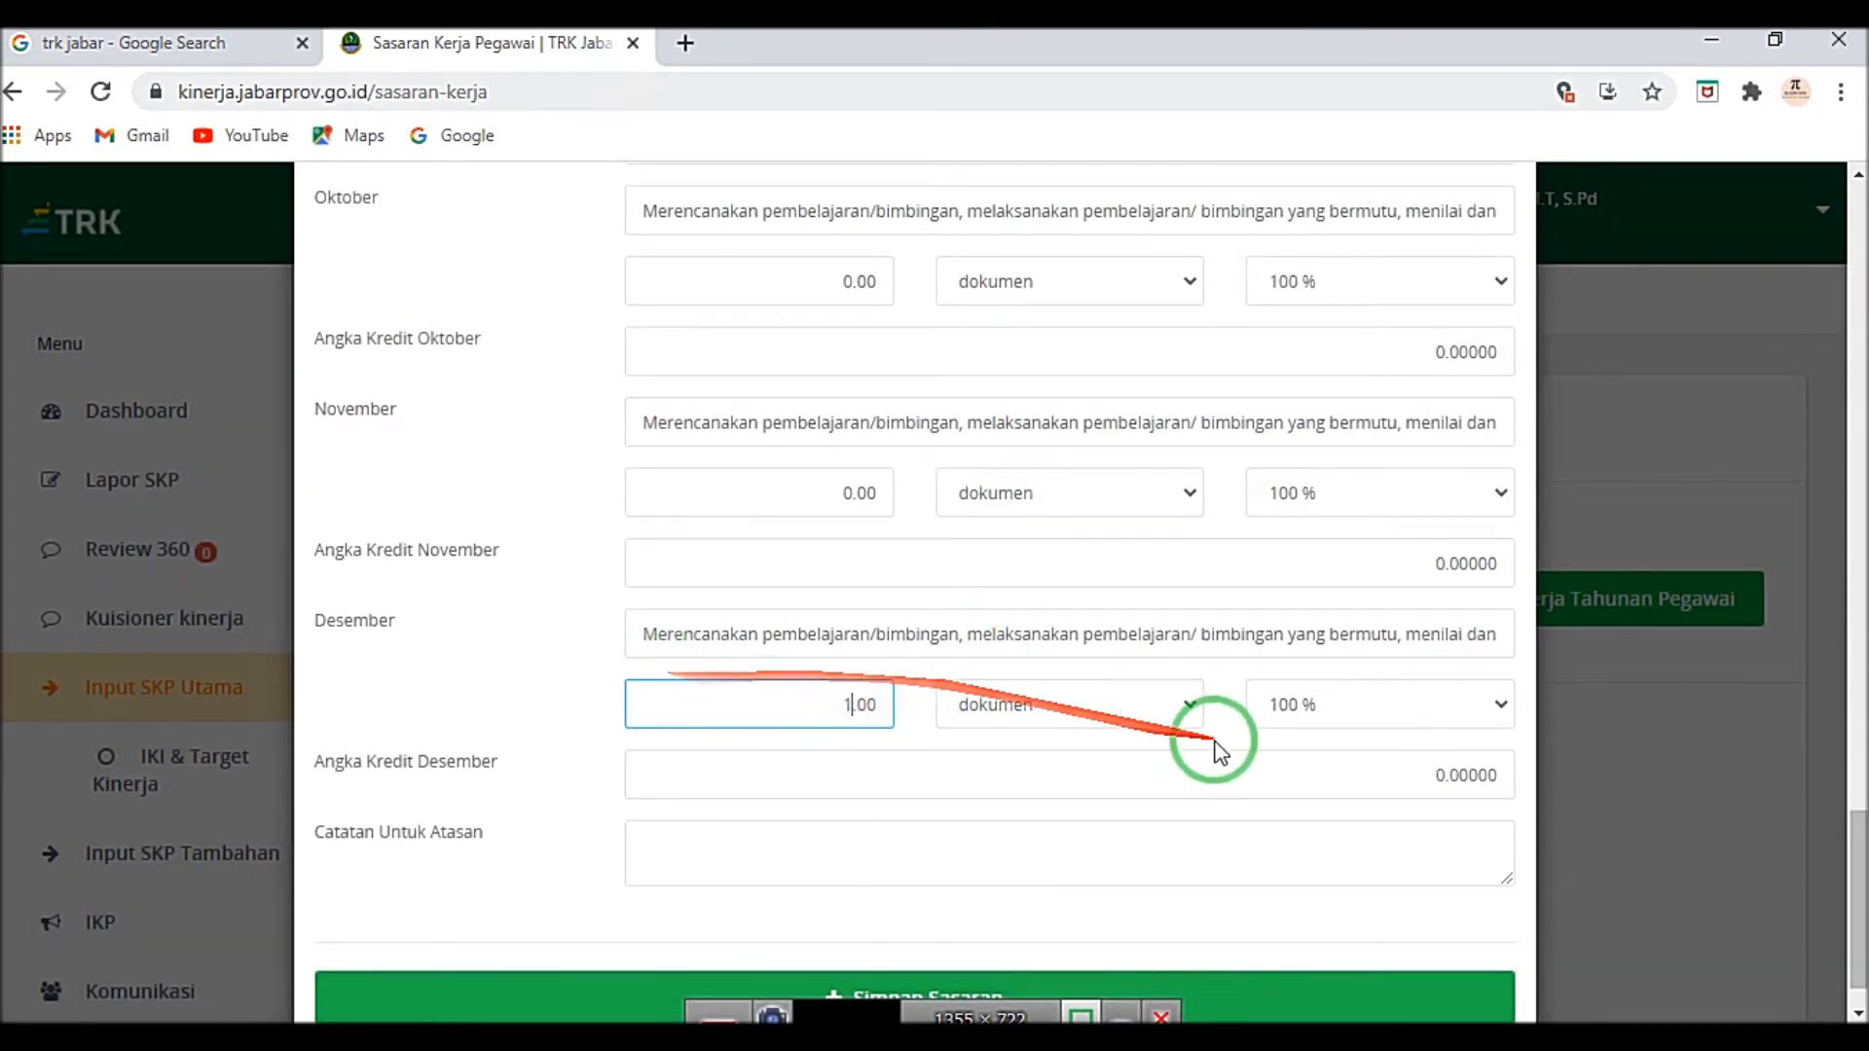
click(1445, 771)
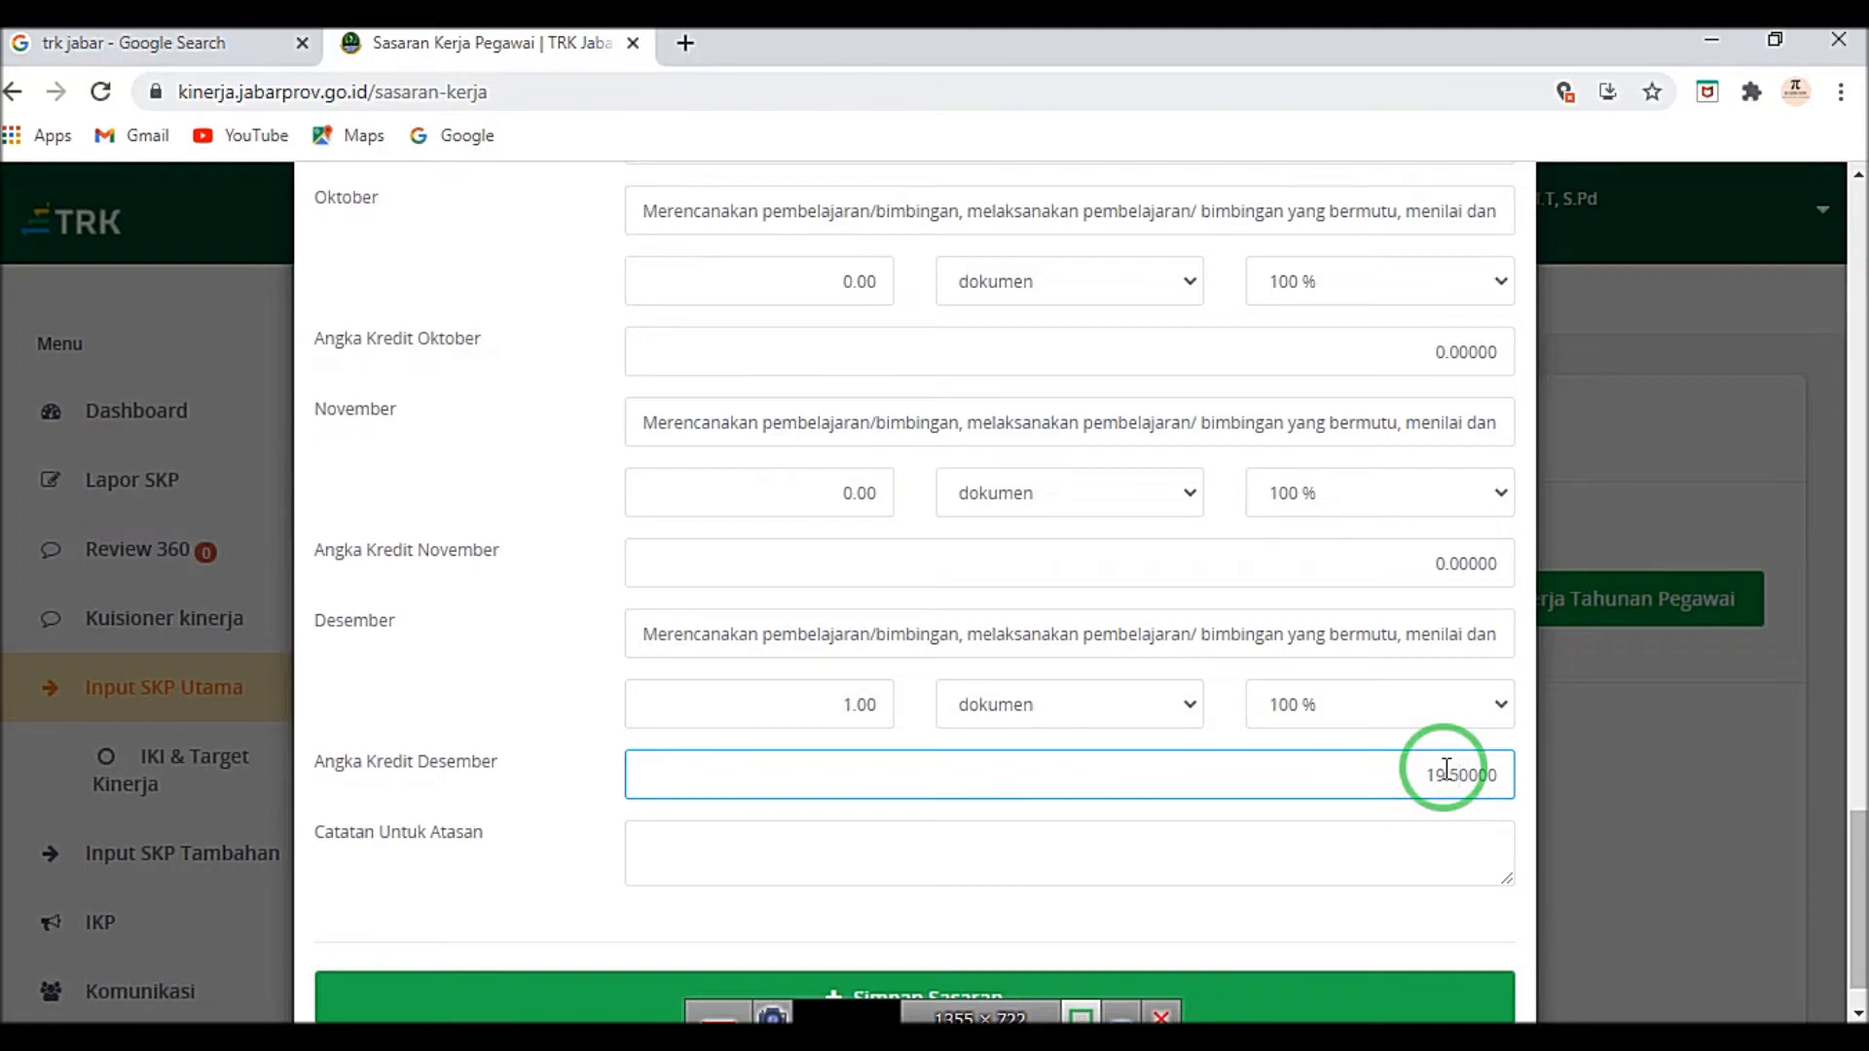
Step: Review the yearly and monthly entries of the Tupoksi target and save it
scroll(972, 490, up, 8)
scroll(972, 491, up, 20)
scroll(936, 462, down, 10)
scroll(934, 465, down, 12)
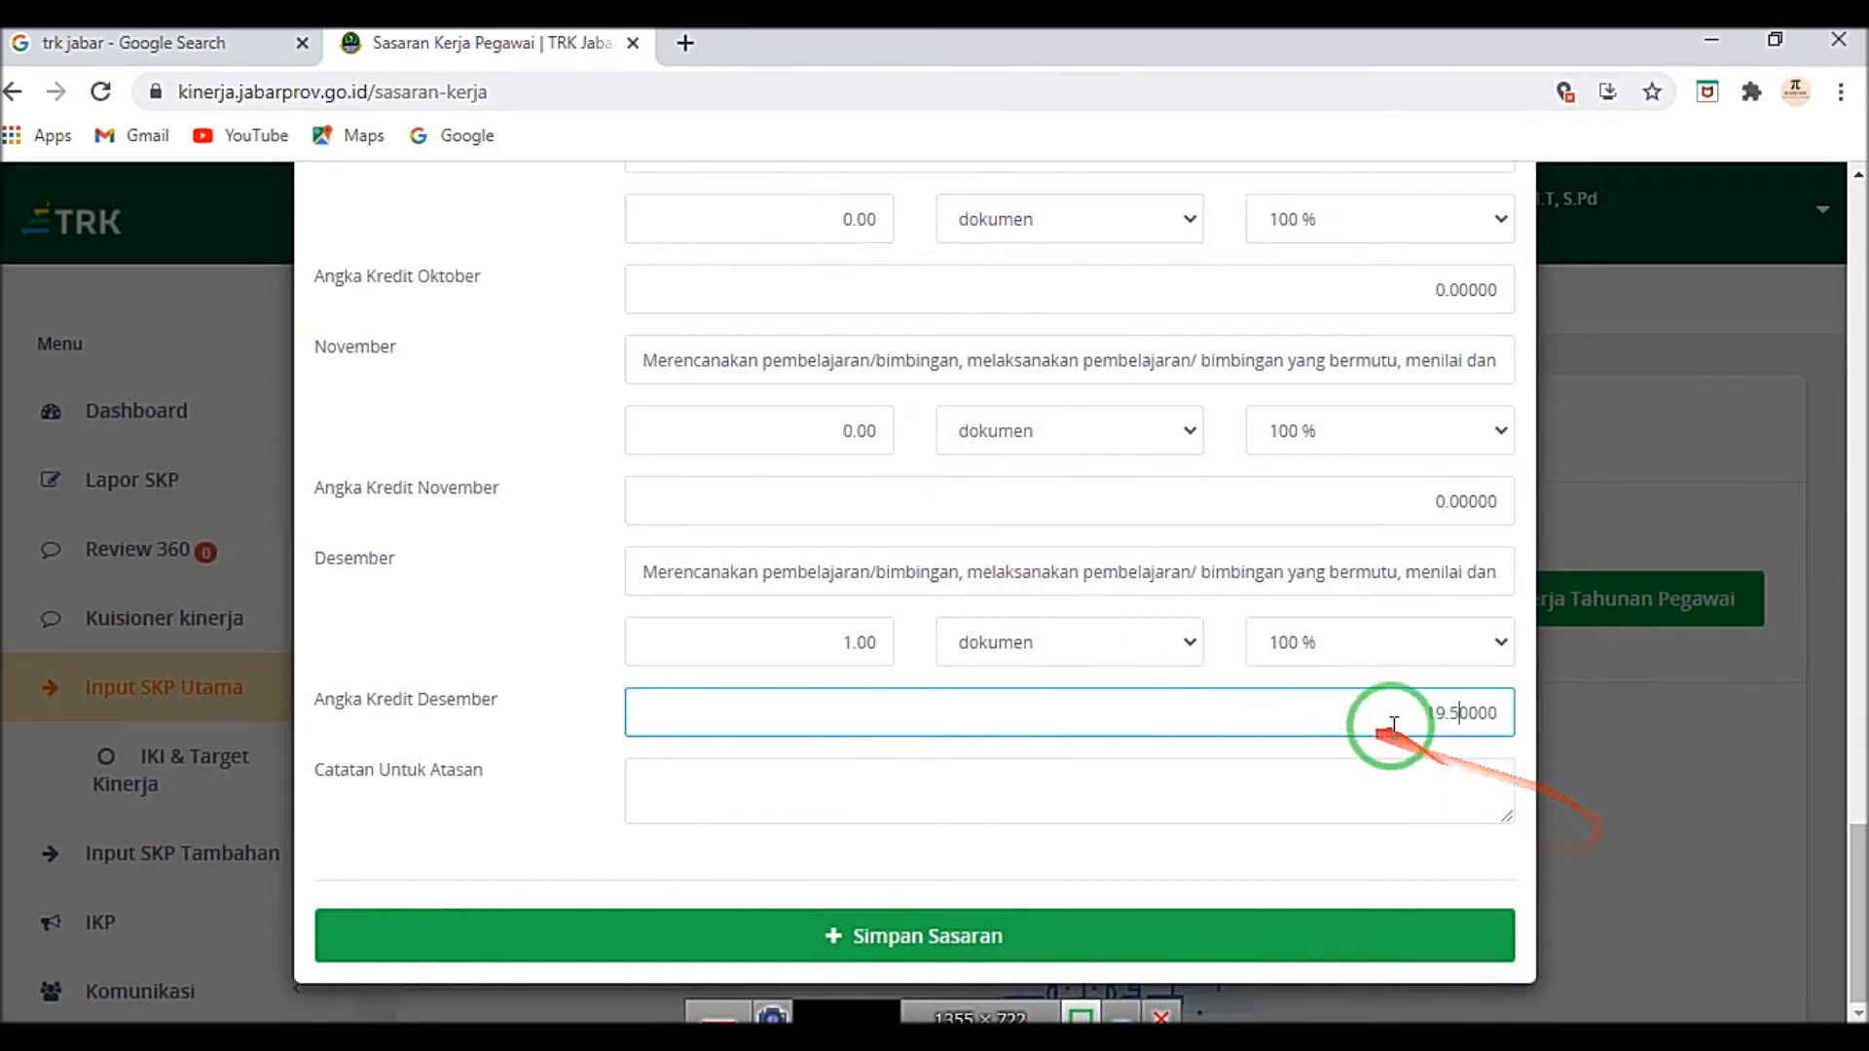
click(1449, 706)
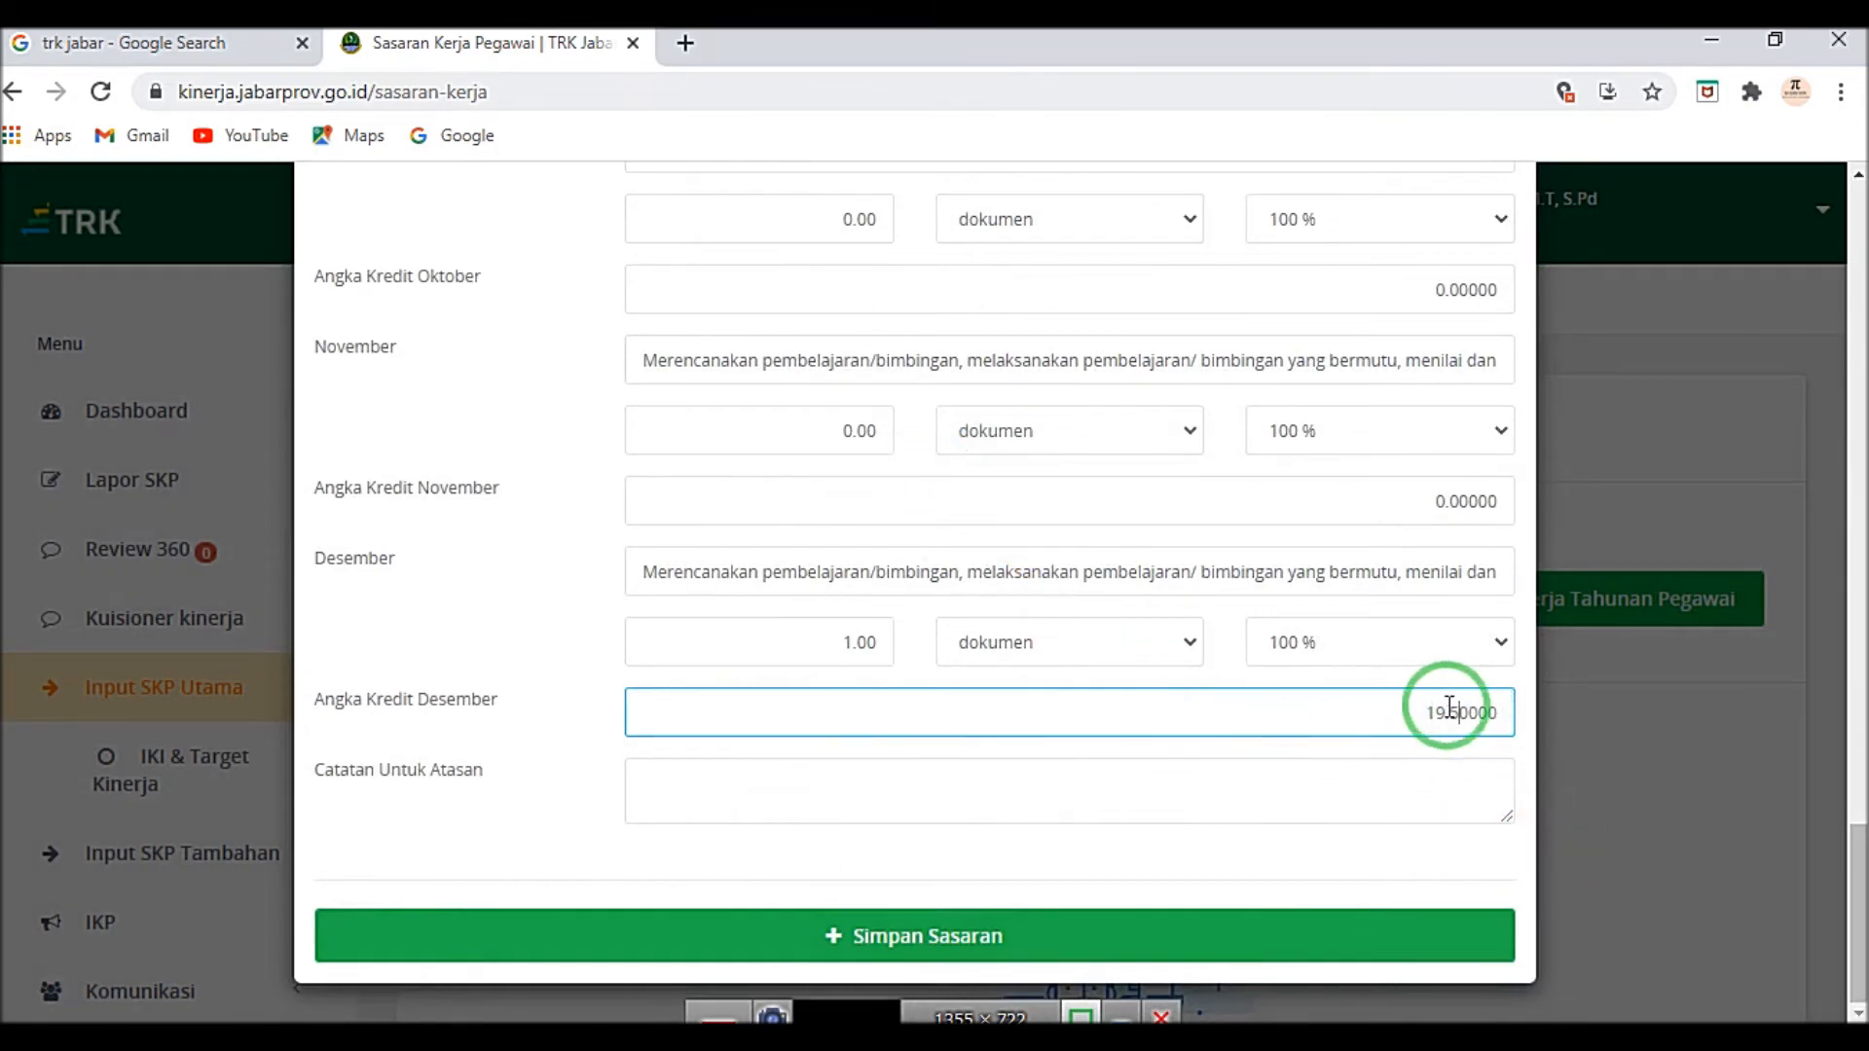
scroll(1275, 408, up, 17)
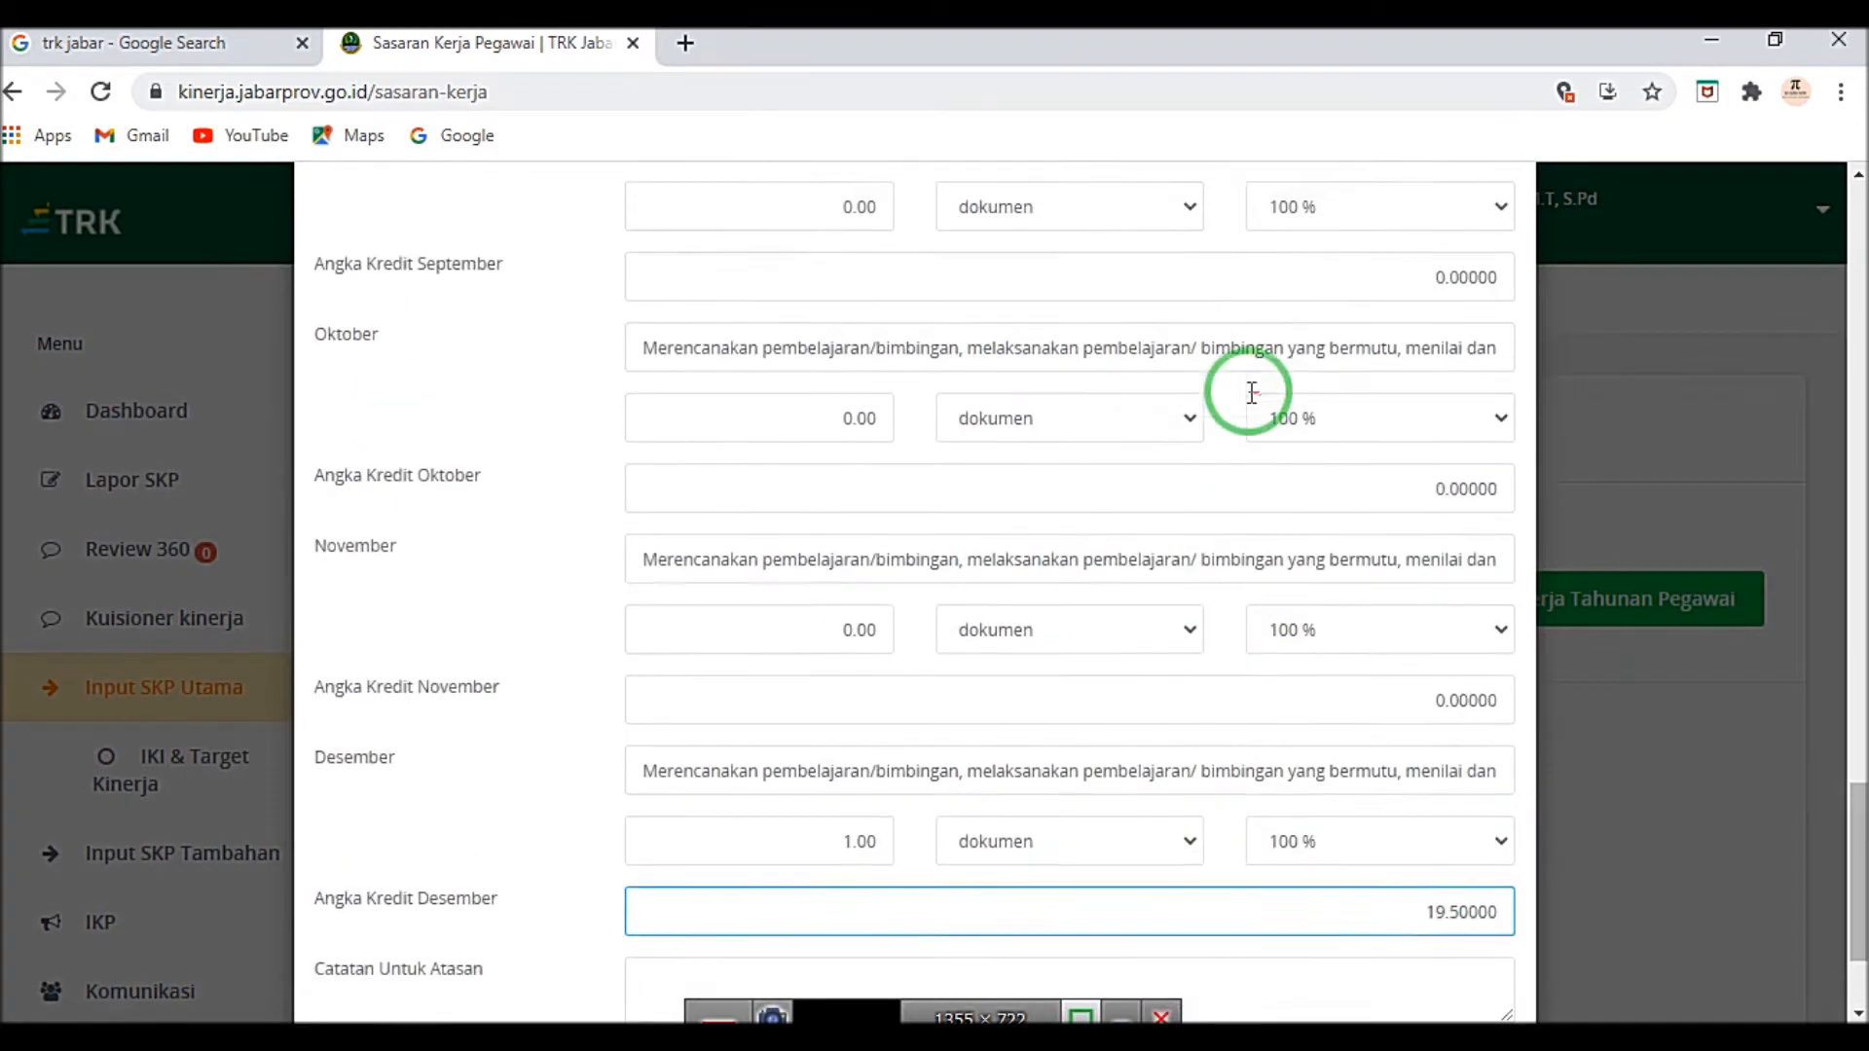
scroll(814, 319, down, 17)
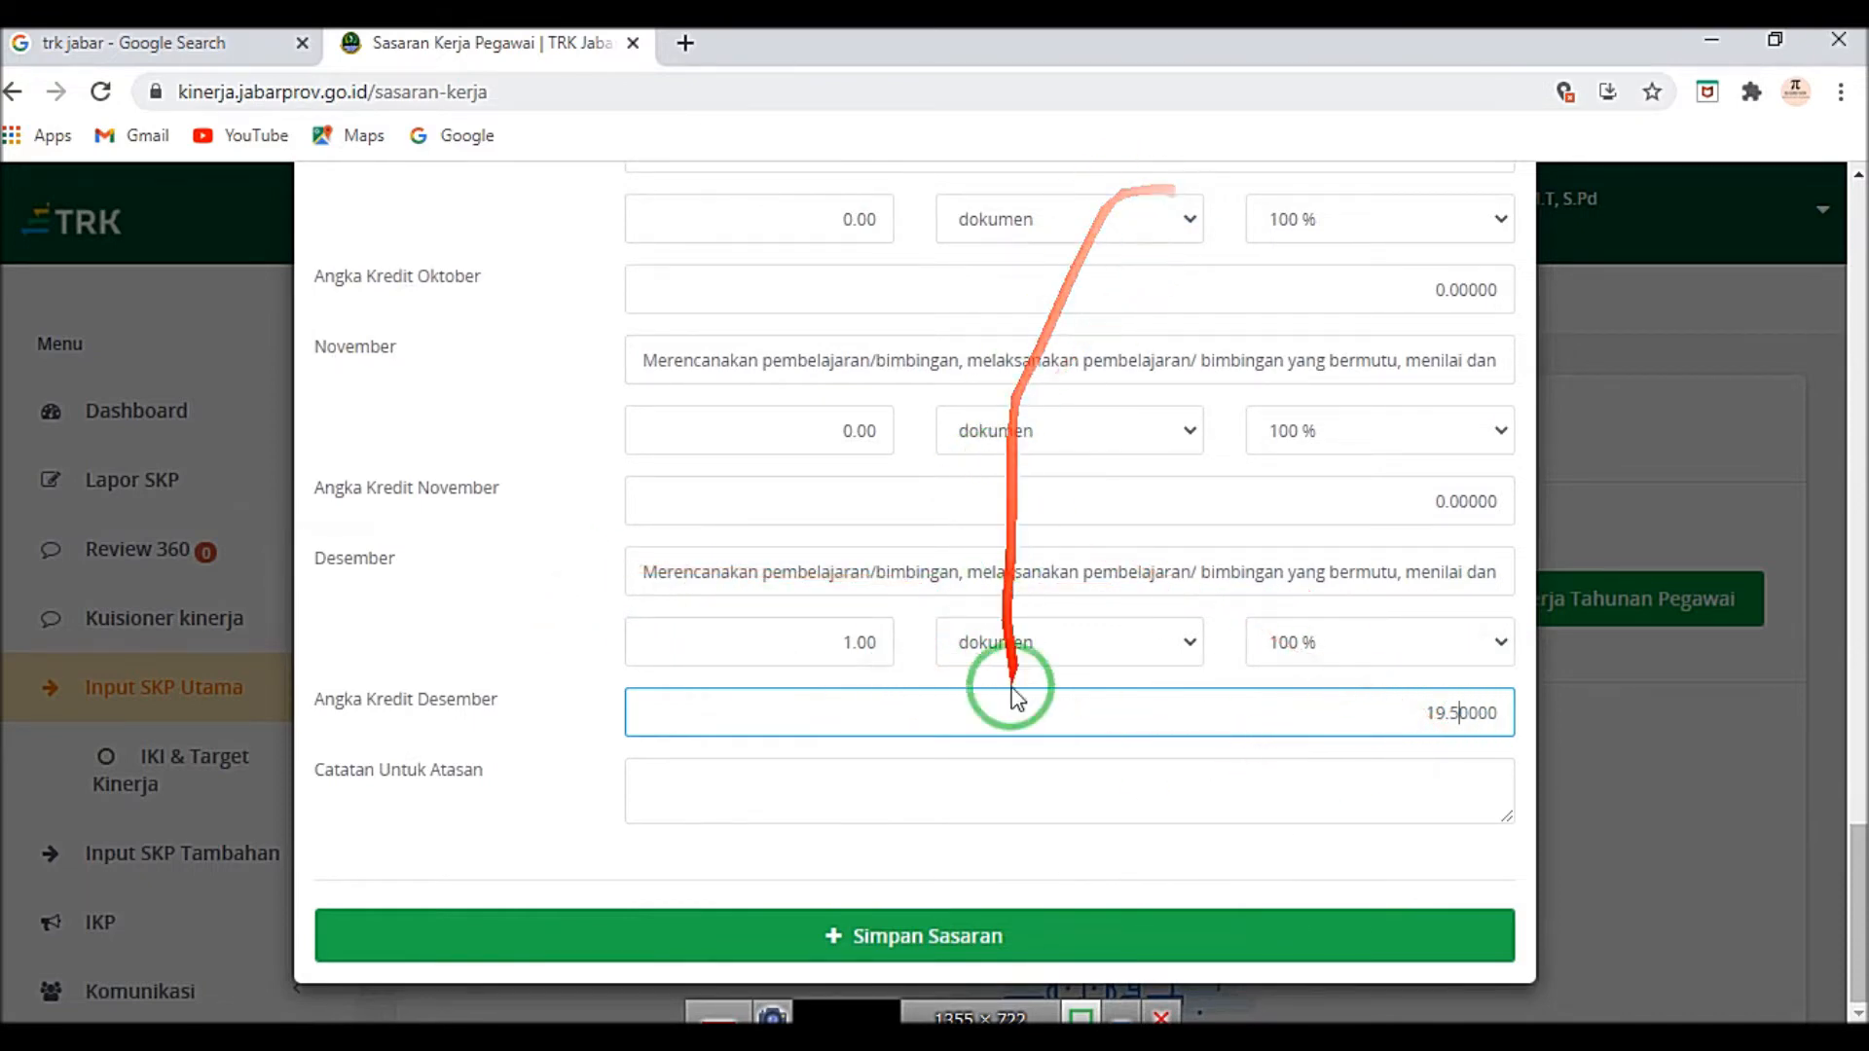
click(913, 940)
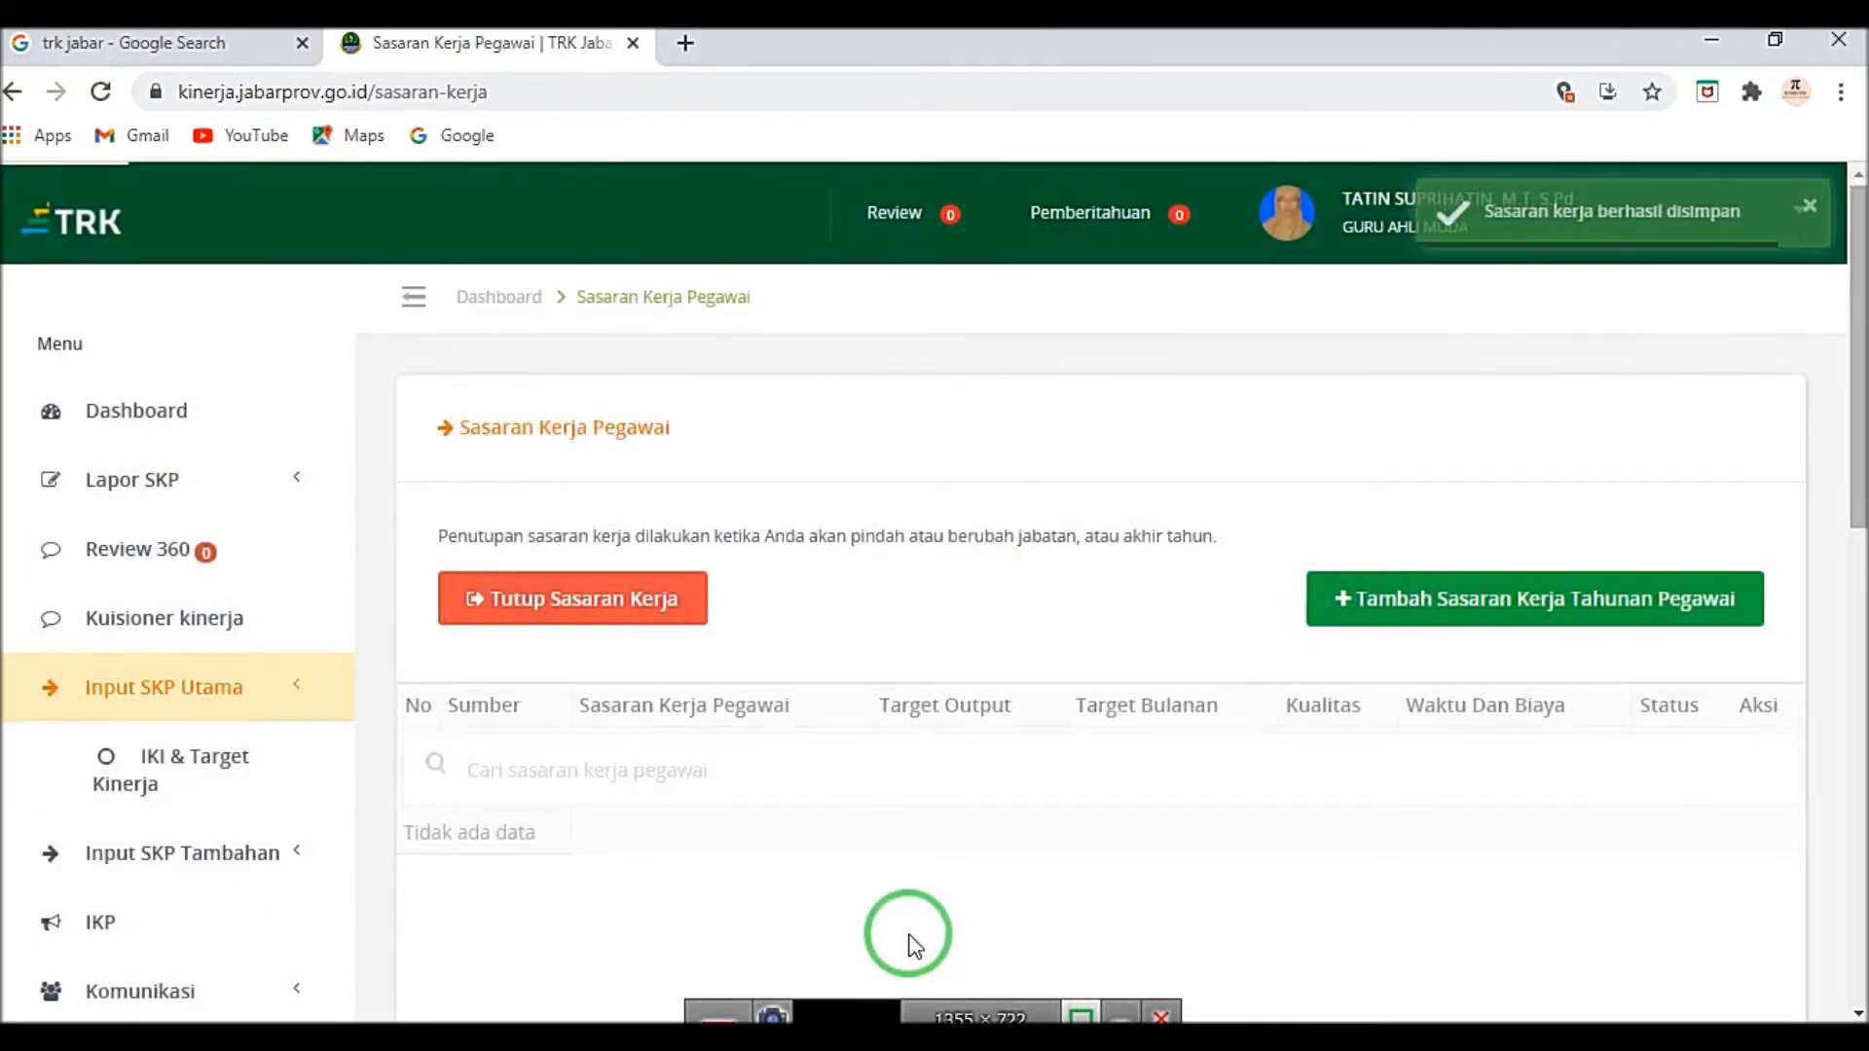
Step: Start another yearly target entry, switch to the SKP 2021 workbook in Excel and copy the Diklat Fungsional activity in PLAN cell C5
scroll(905, 892, down, 1)
scroll(903, 890, down, 1)
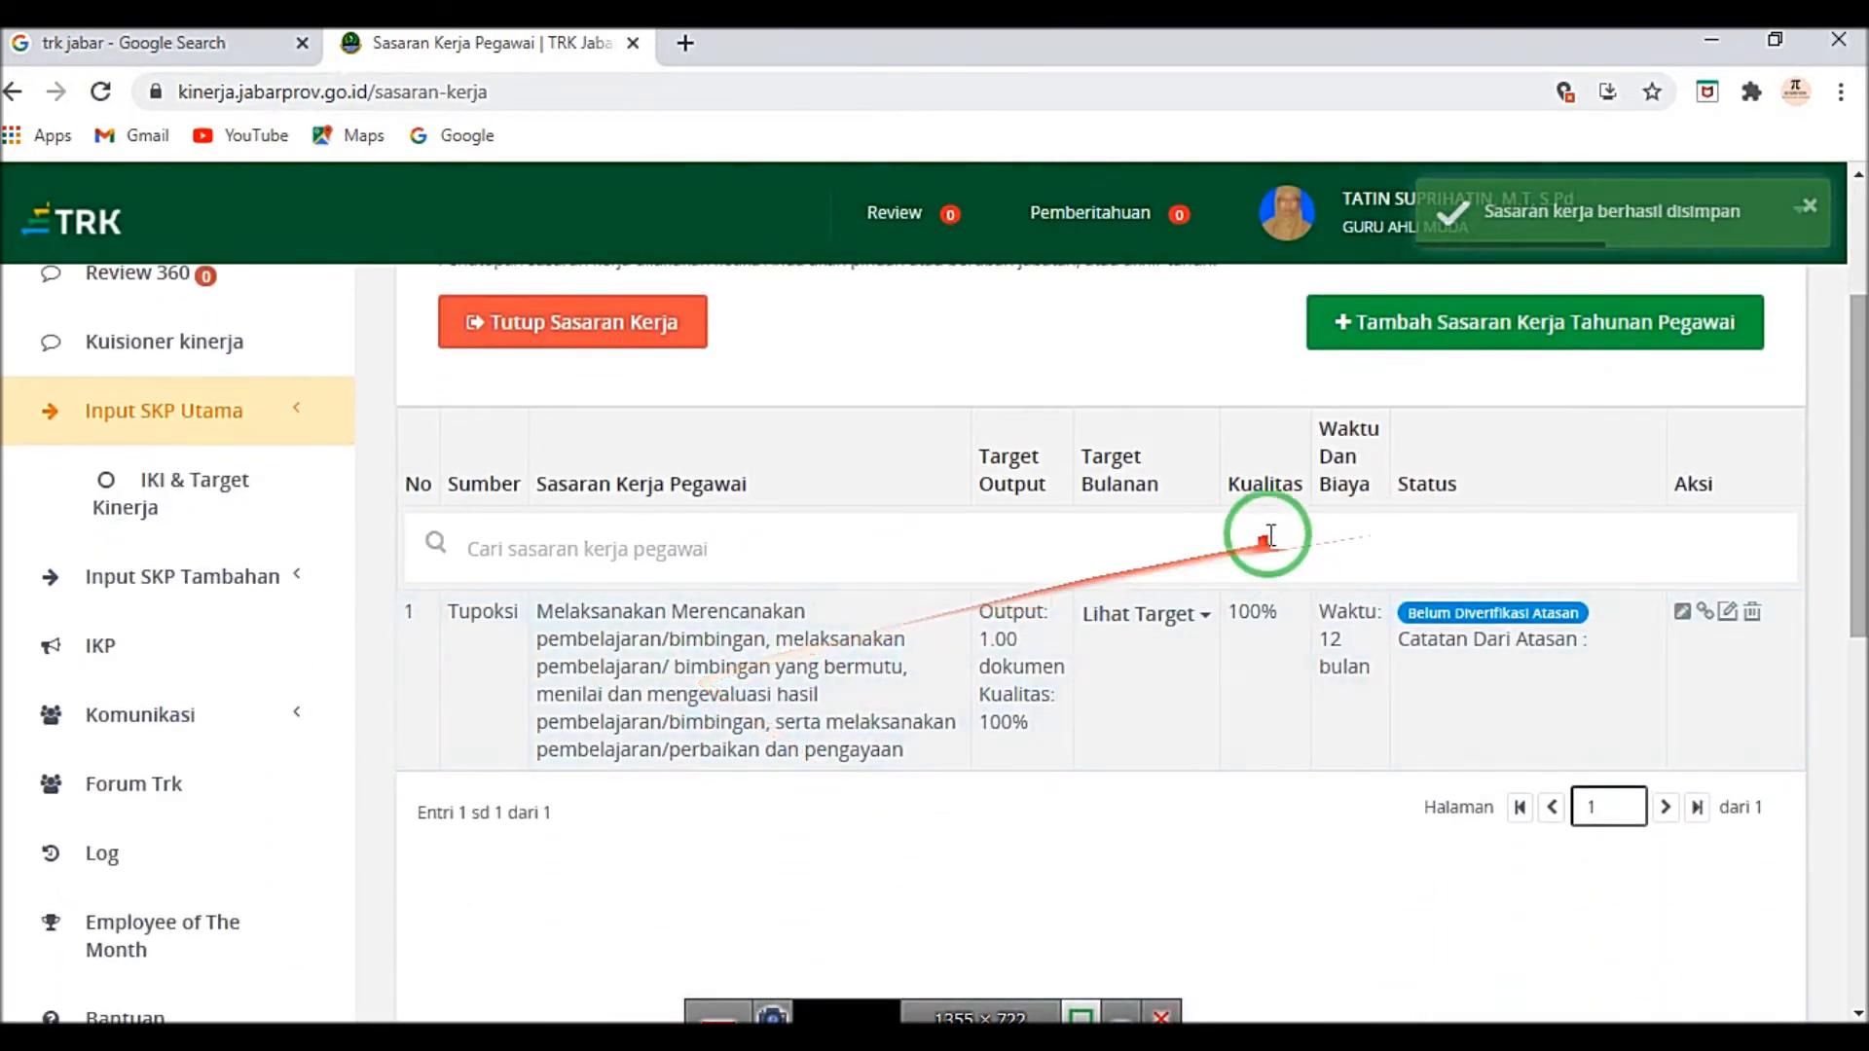
click(1436, 326)
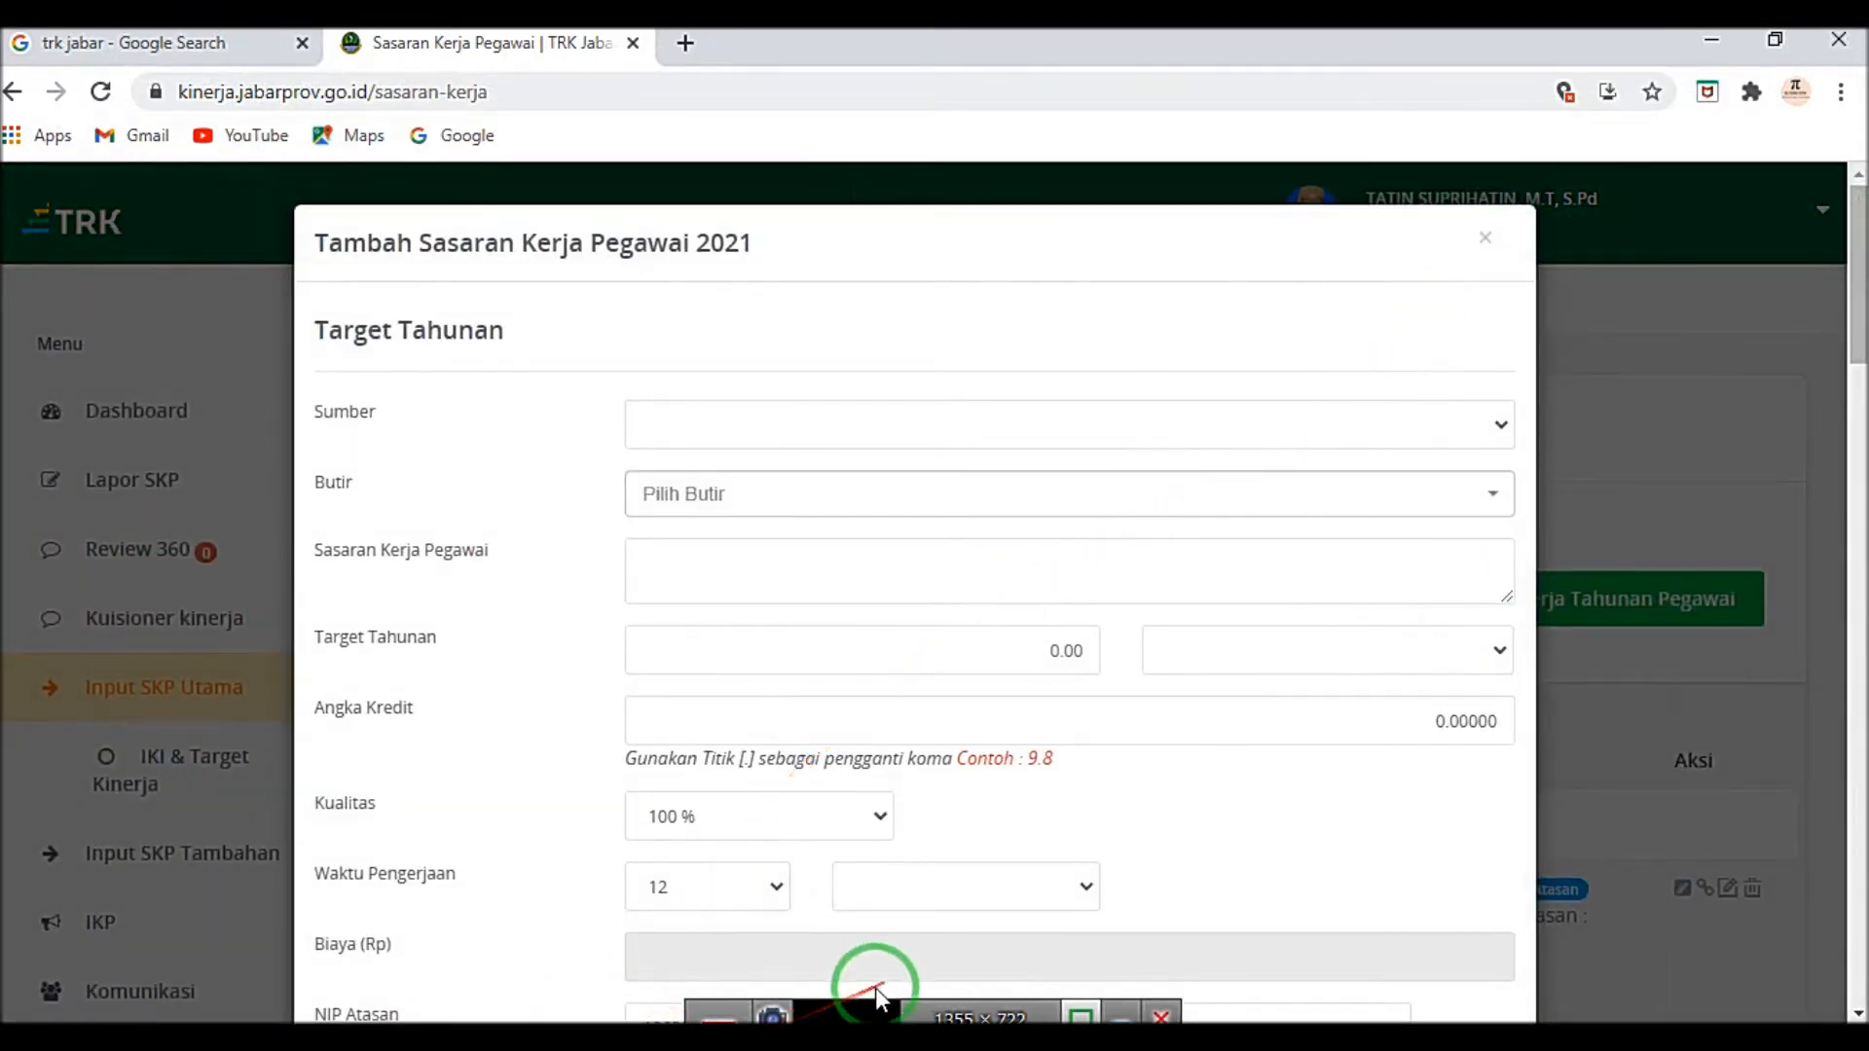
click(915, 1009)
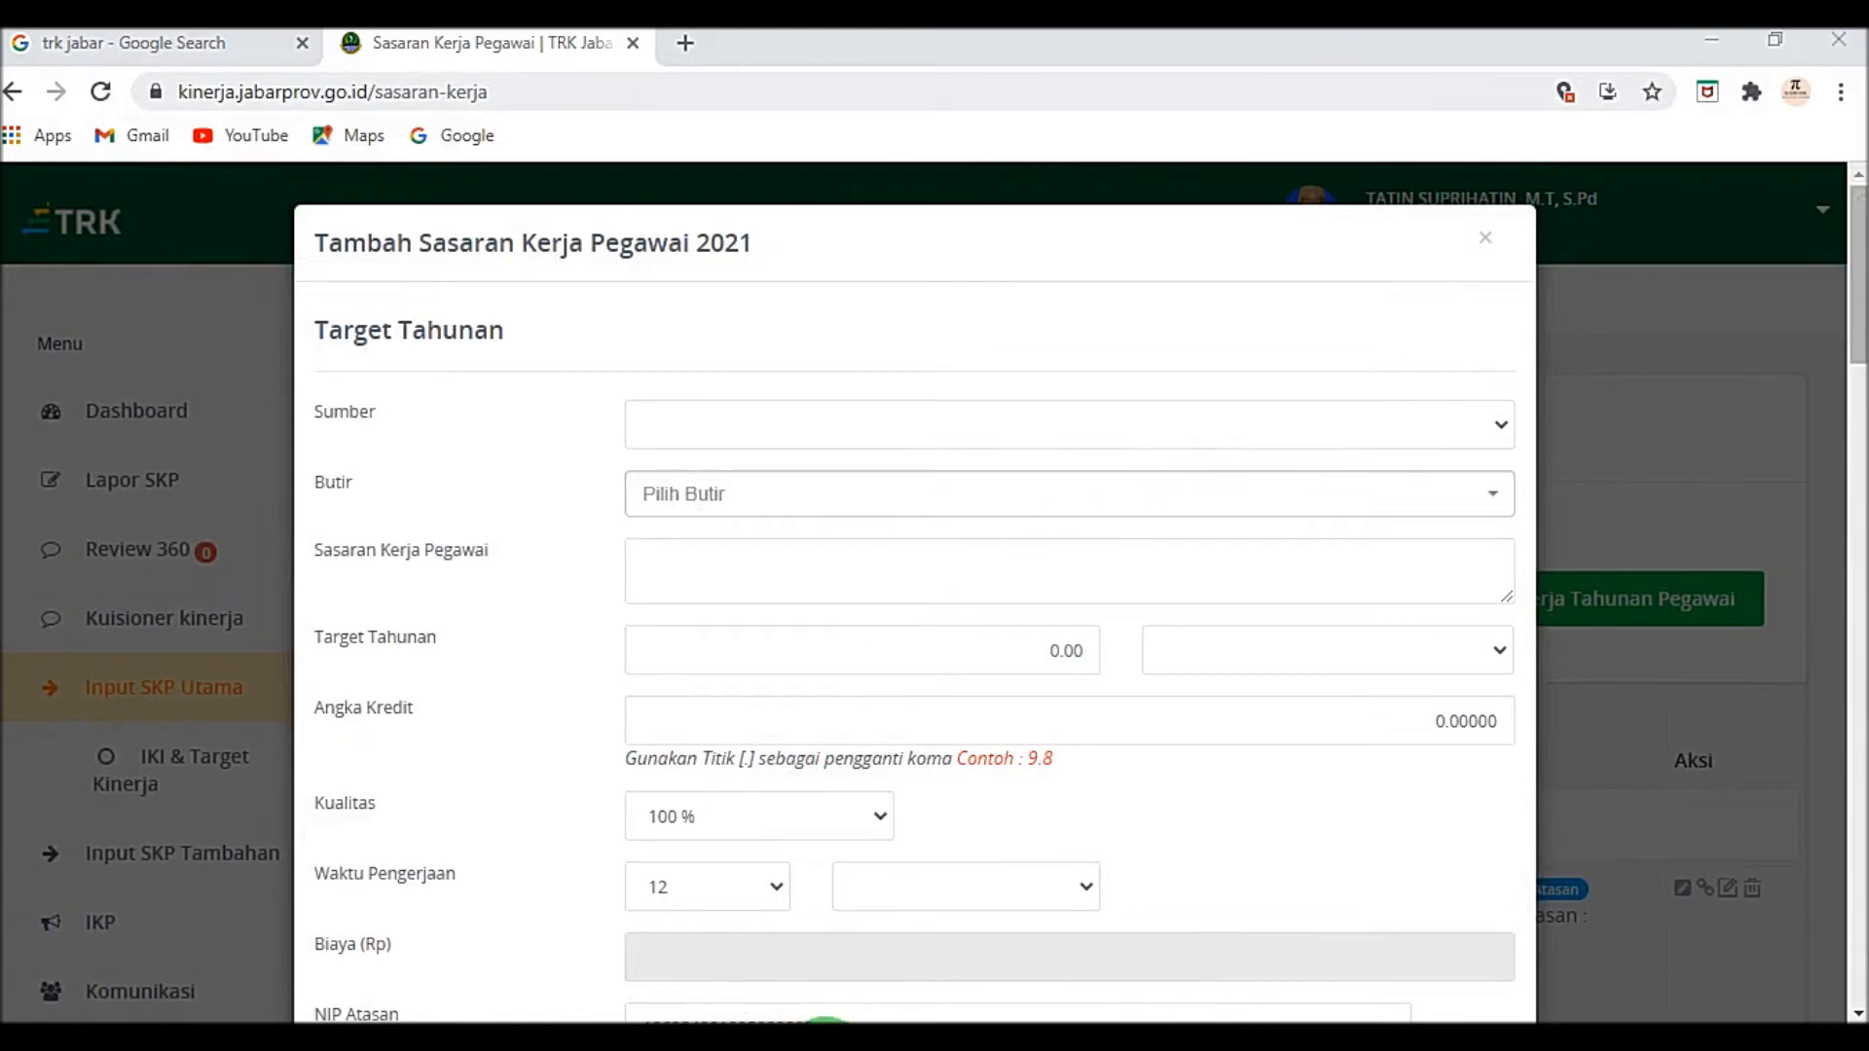
click(825, 1047)
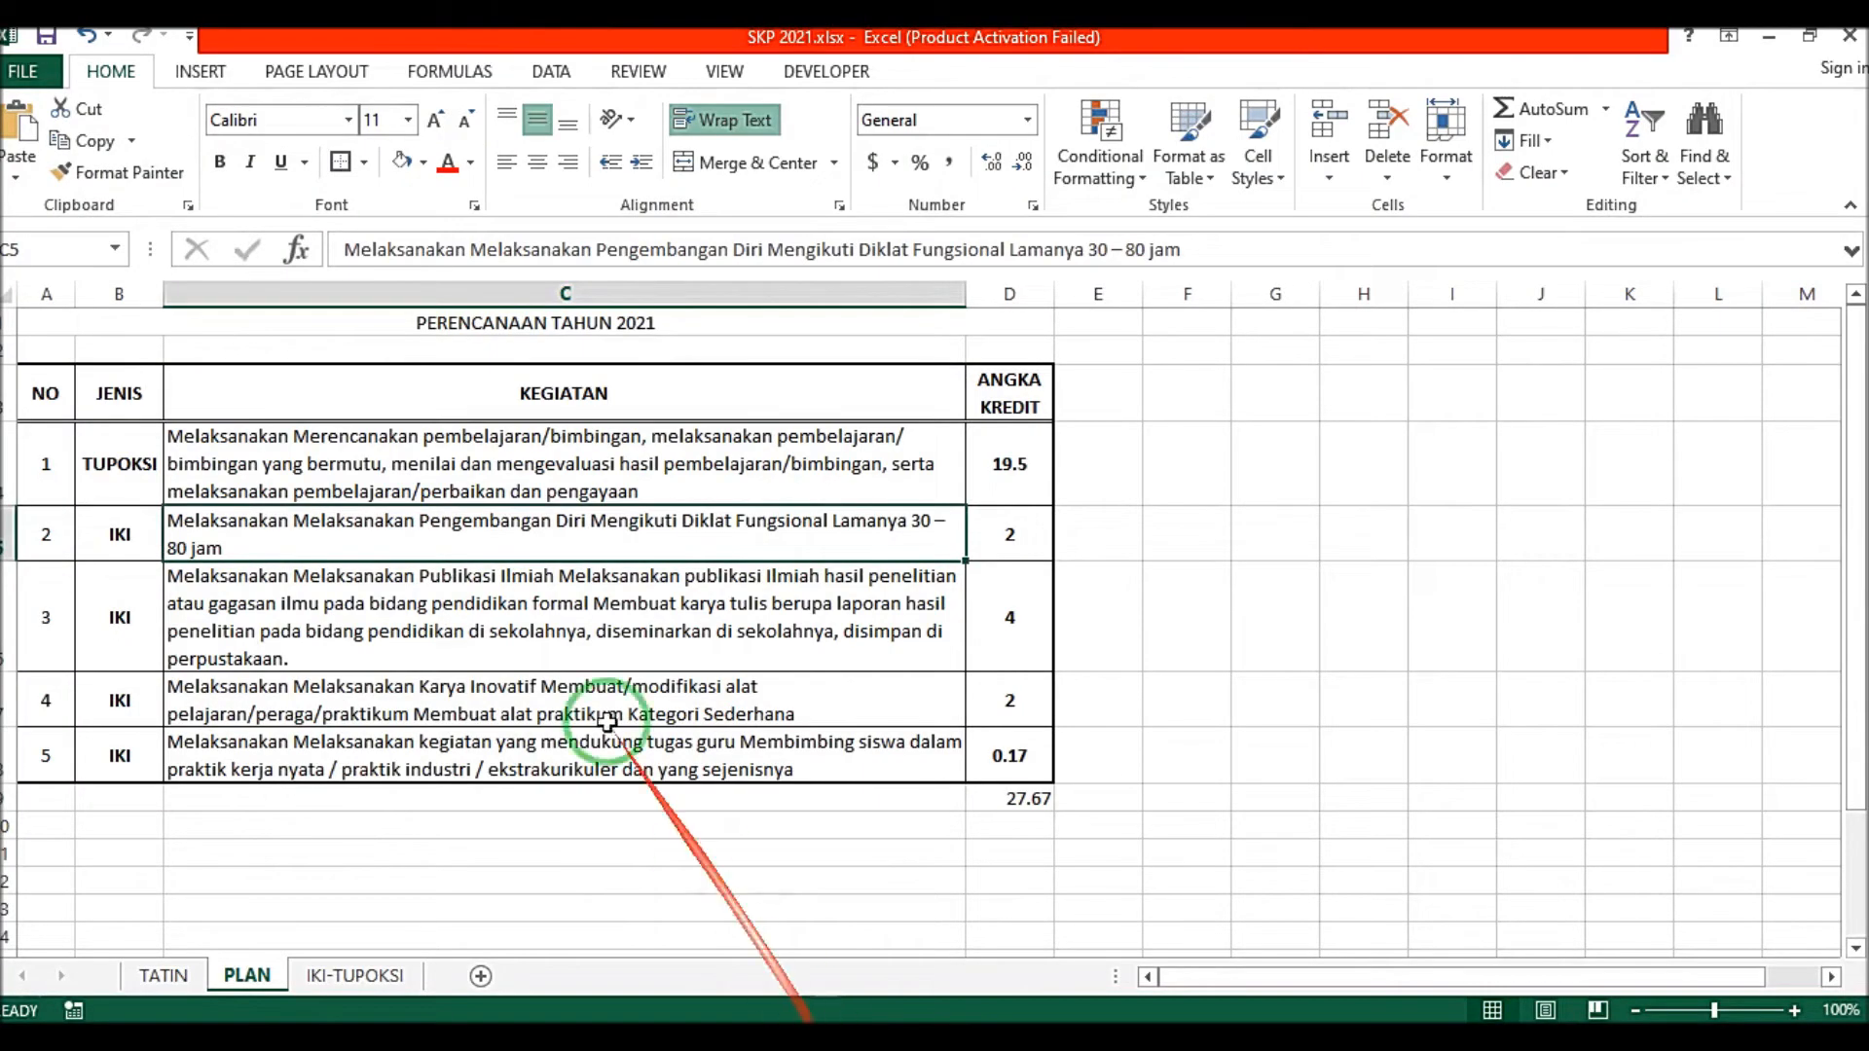
right_click(377, 538)
click(423, 518)
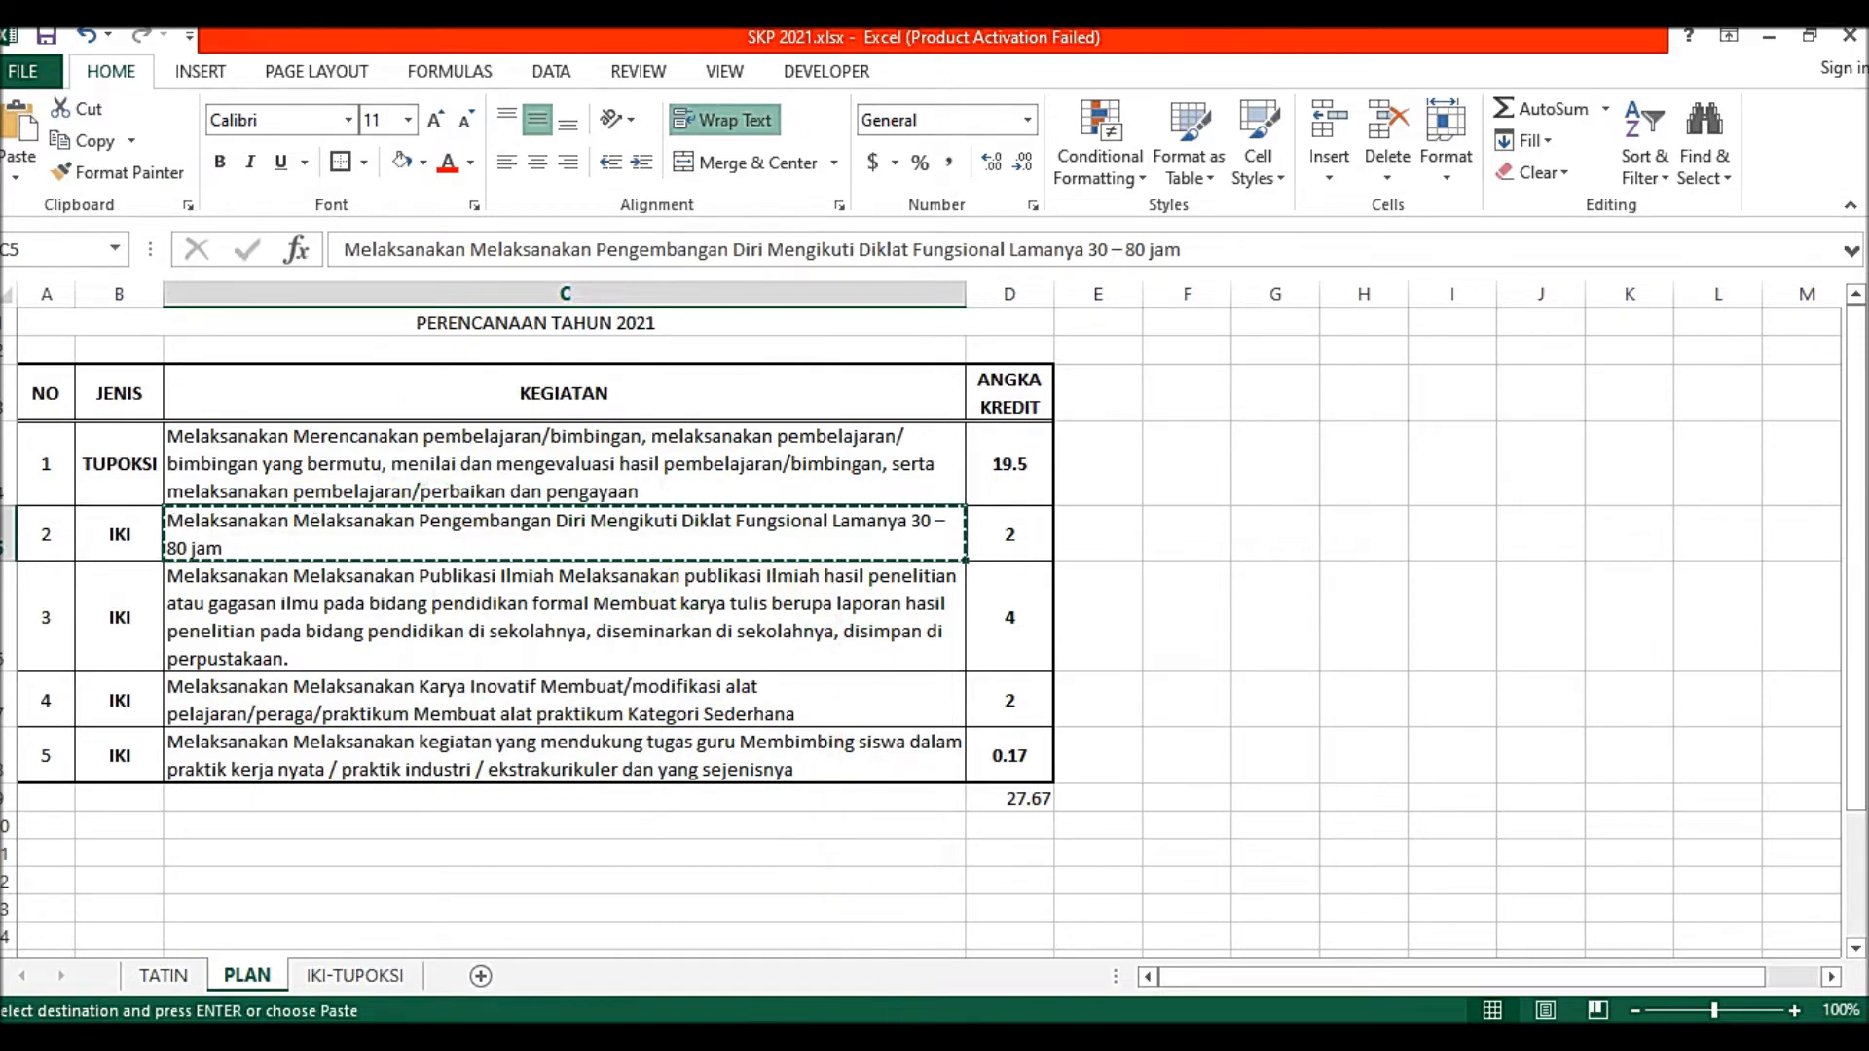
Step: Switch back to TRK in the browser, set Sumber to IKI and paste the copied activity into Sasaran Kerja Pegawai
click(621, 1047)
click(709, 440)
click(699, 481)
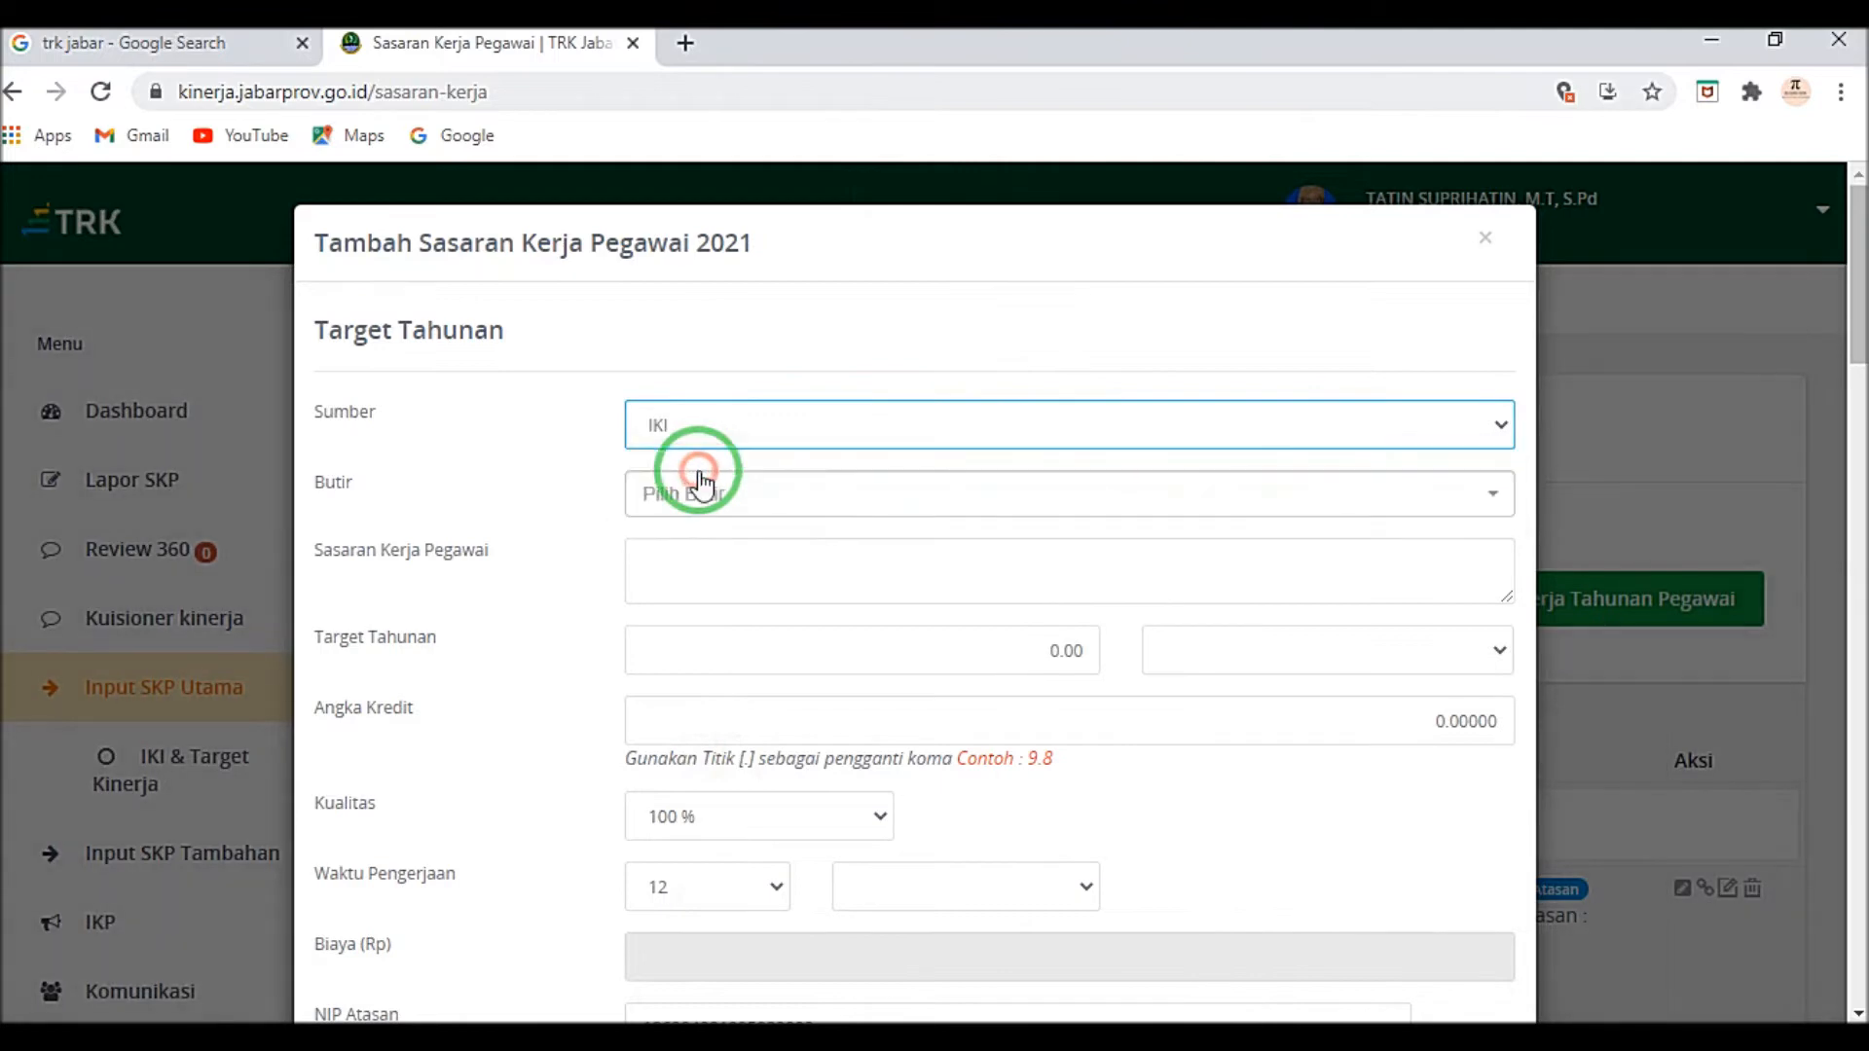
click(725, 489)
click(720, 486)
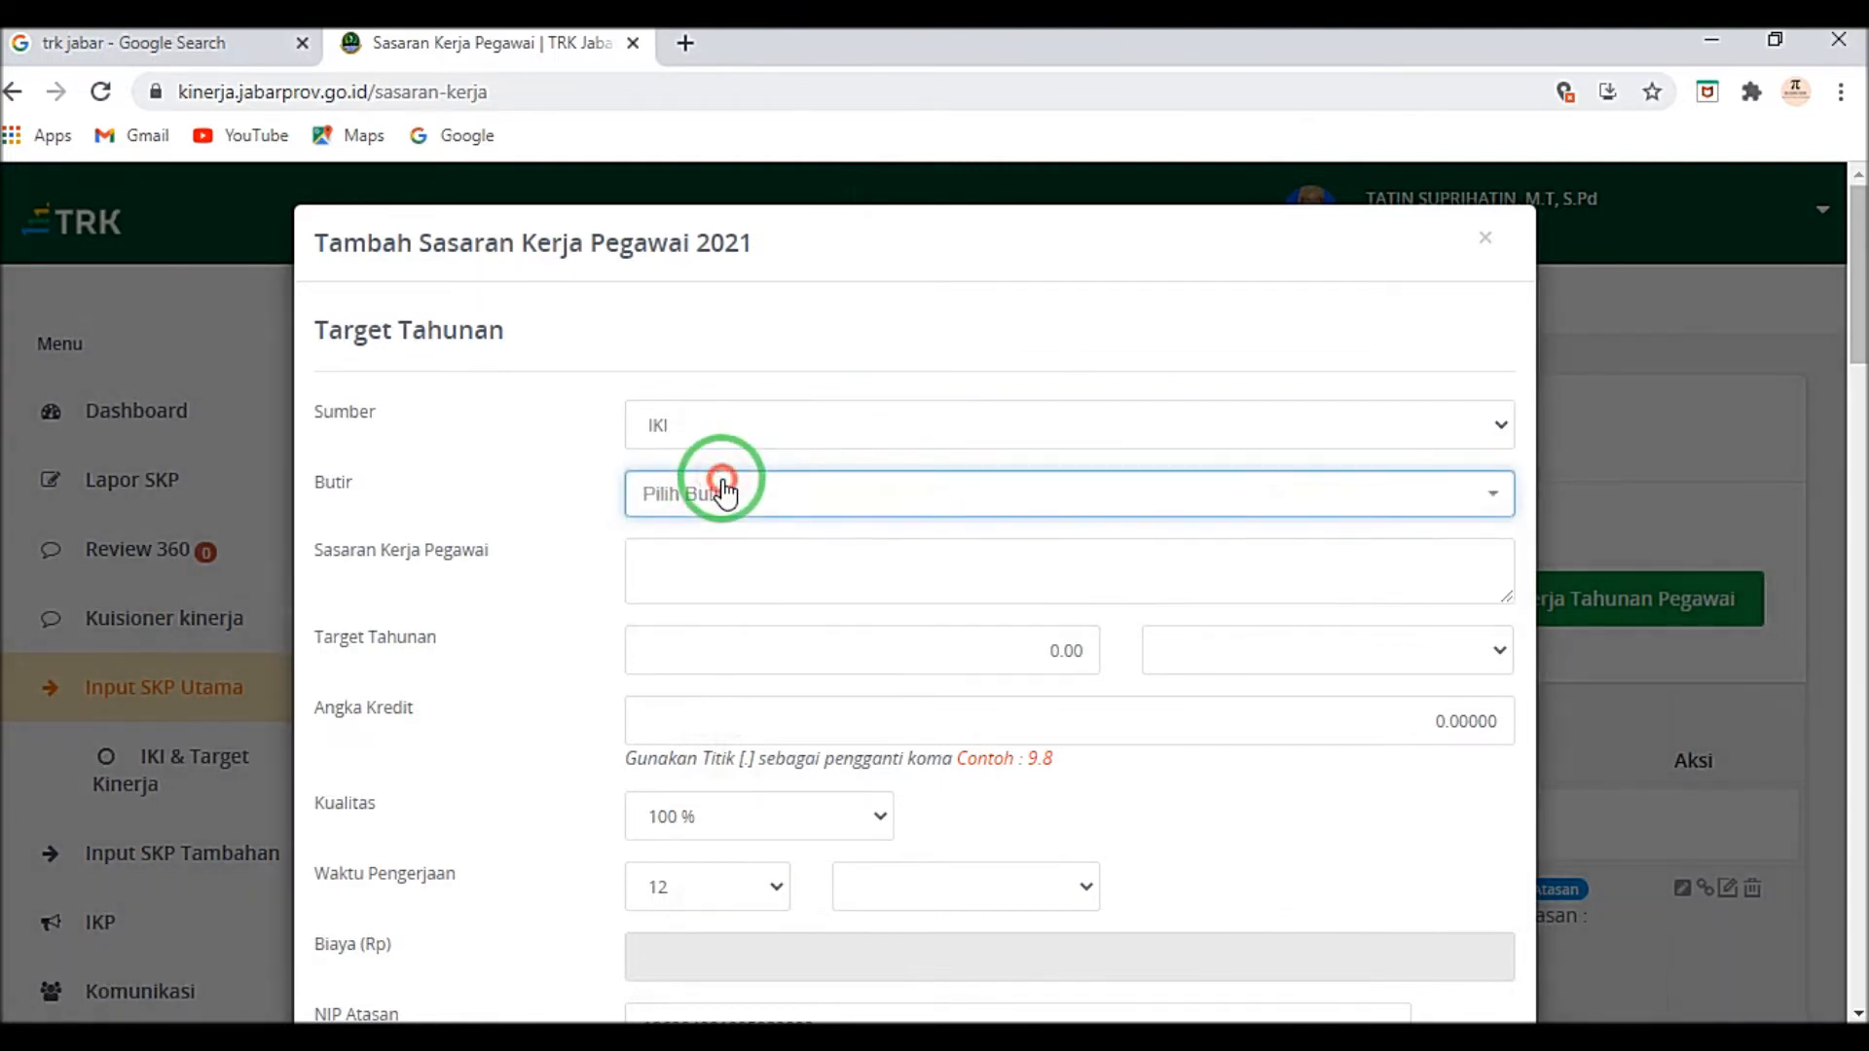
click(670, 567)
right_click(669, 567)
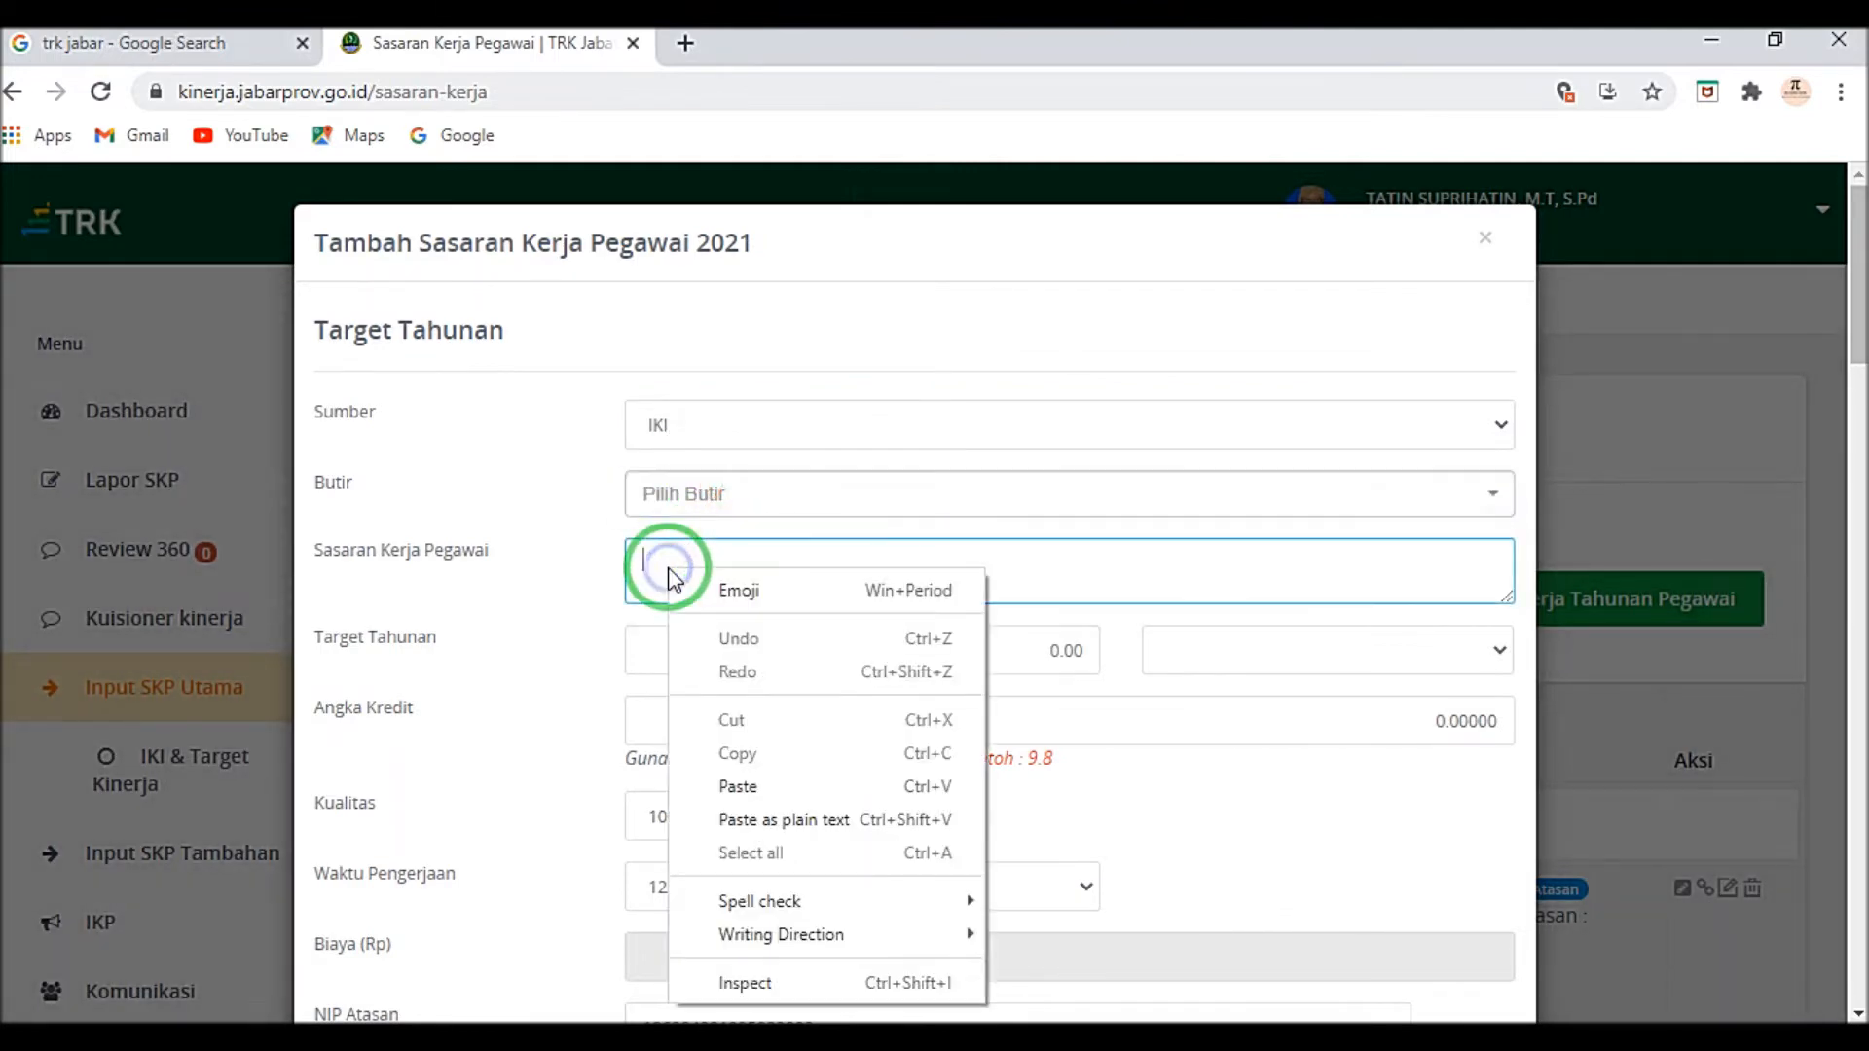
click(722, 781)
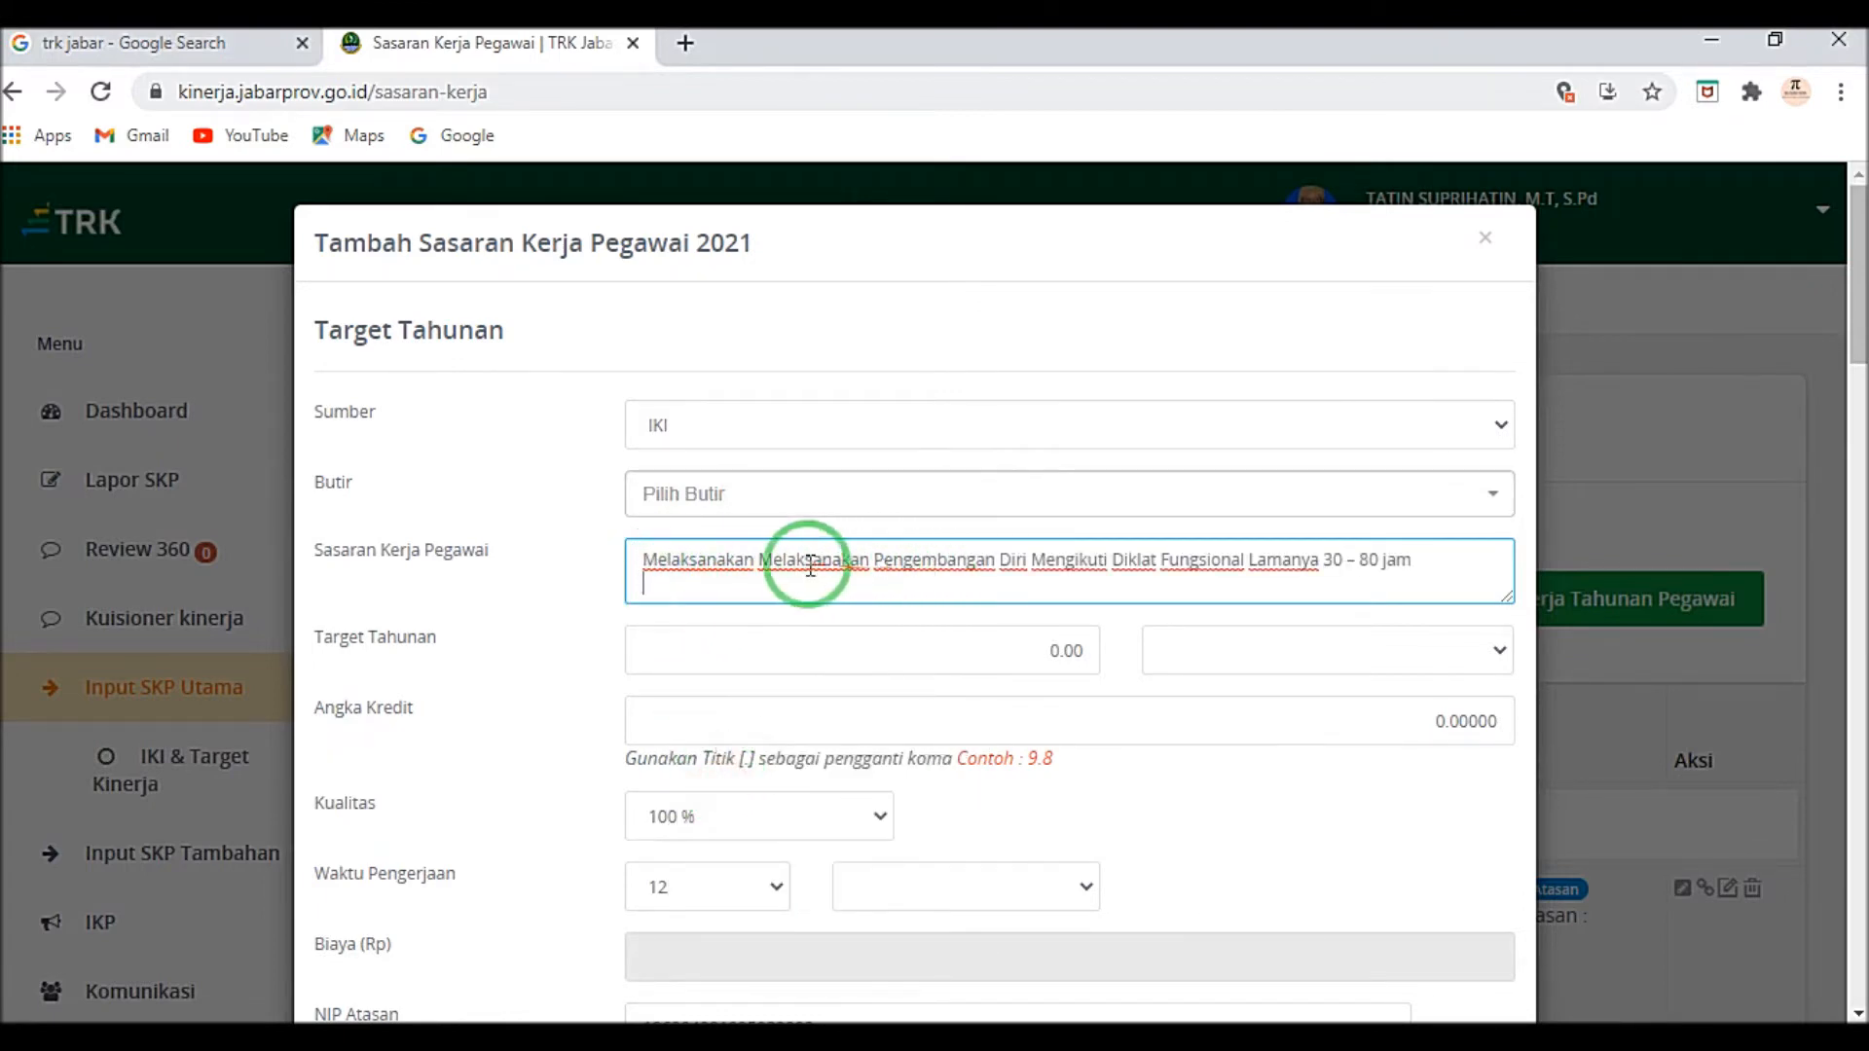
Step: Delete the duplicated word "Melaksanakan" from the Sasaran Kerja Pegawai text and copy the corrected wording
click(750, 563)
key(BackSpace)
key(BackSpace)
key(BackSpace)
key(BackSpace)
key(BackSpace)
key(BackSpace)
key(BackSpace)
key(BackSpace)
key(BackSpace)
key(BackSpace)
key(BackSpace)
key(BackSpace)
key(BackSpace)
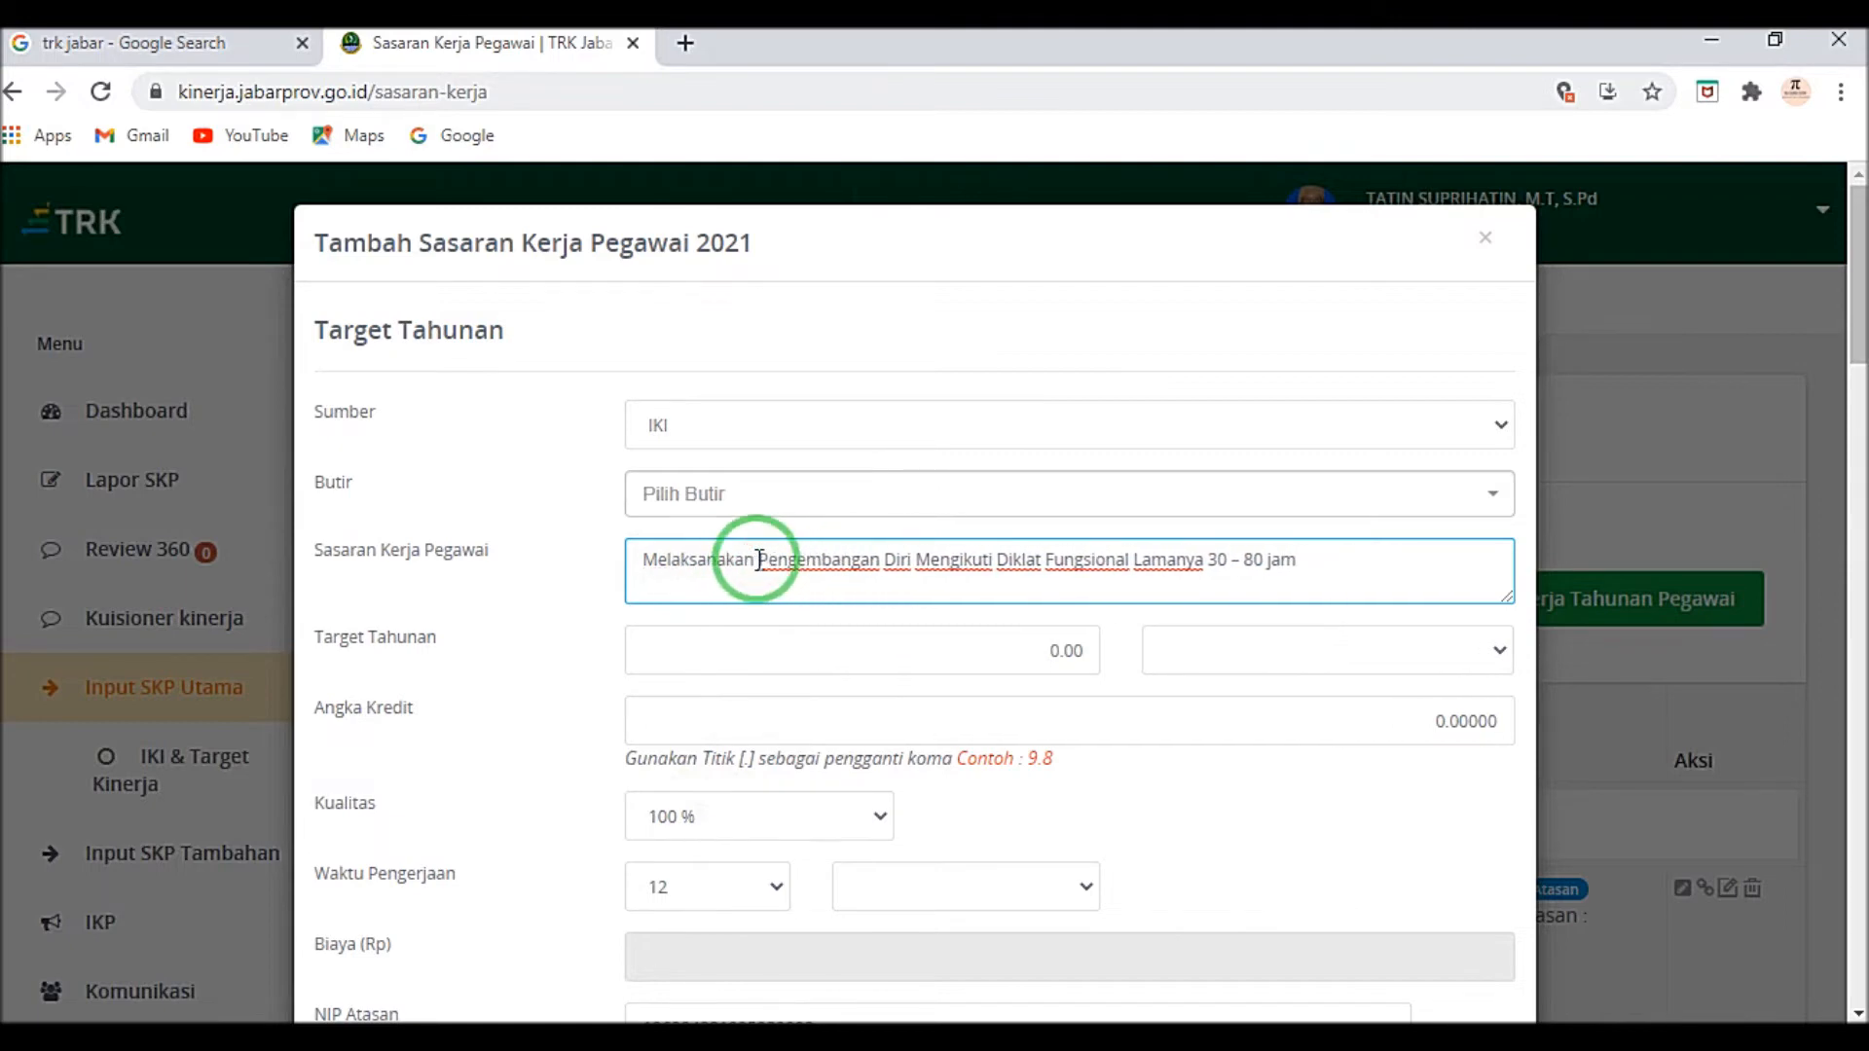
drag(644, 563, 1315, 544)
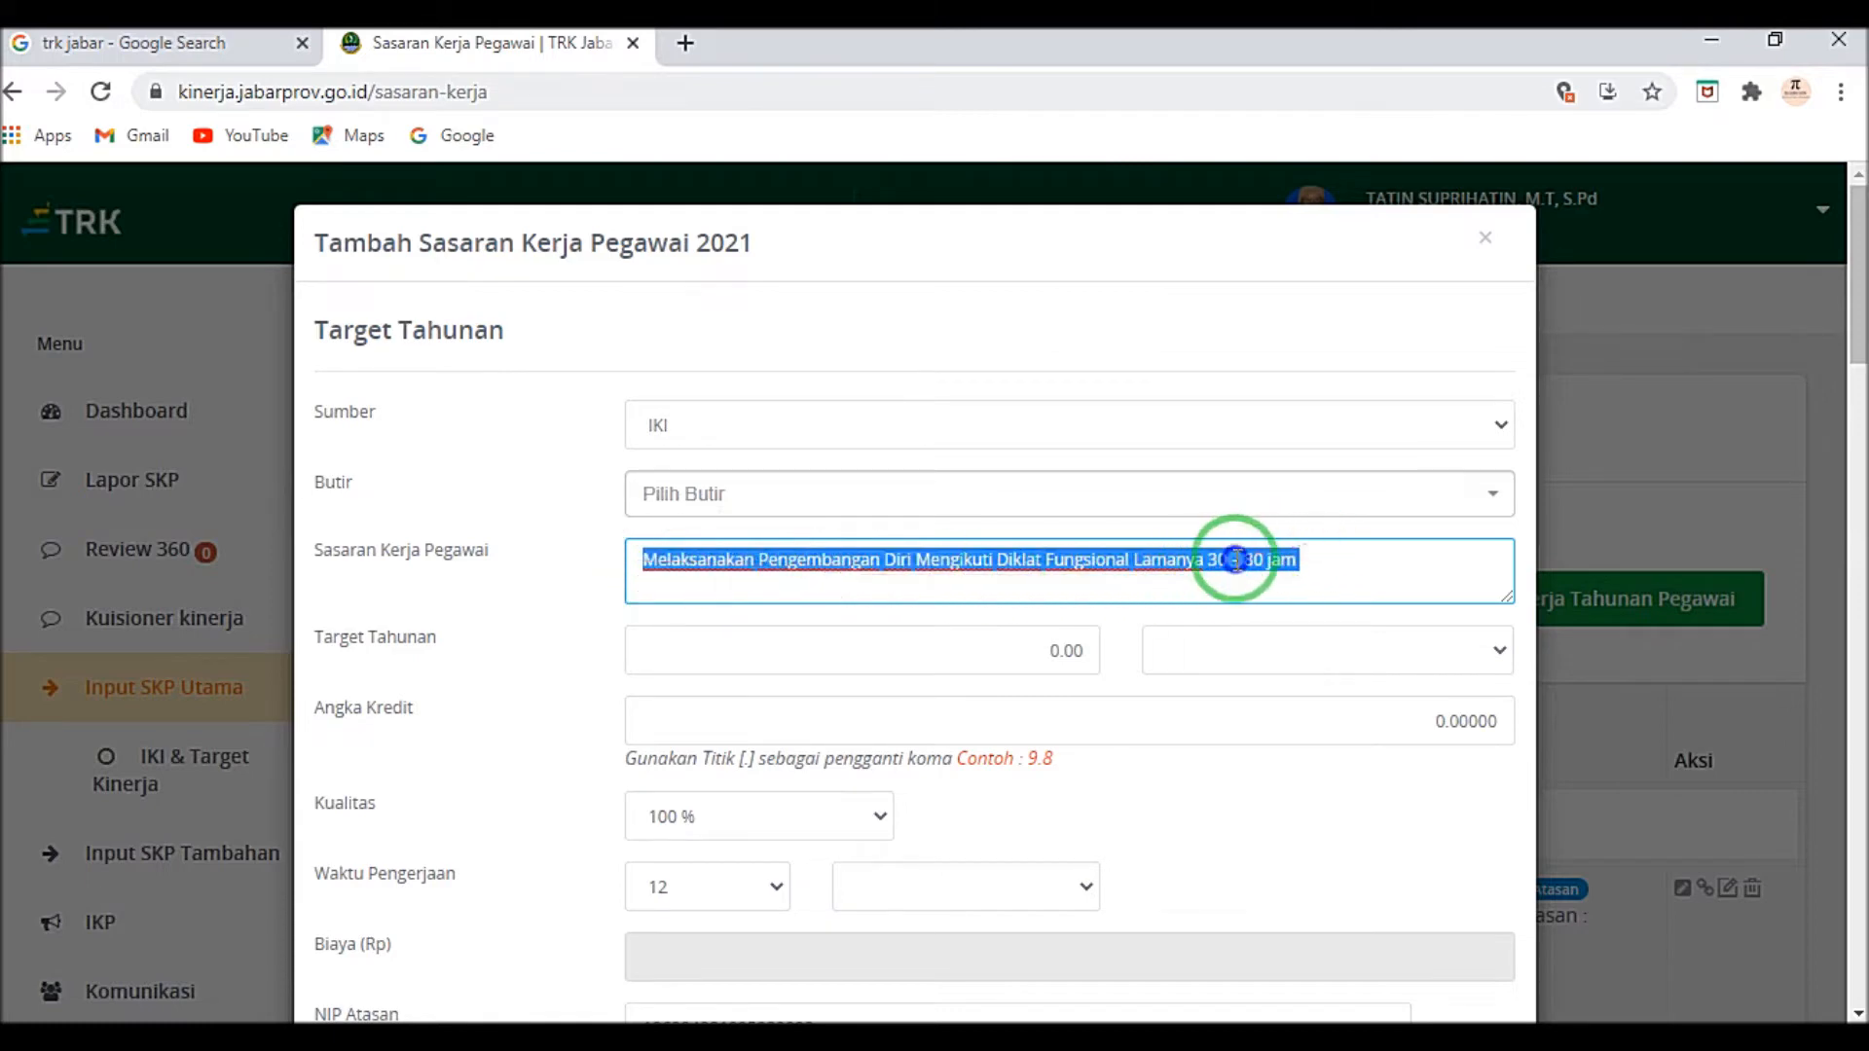
right_click(1234, 559)
click(1179, 659)
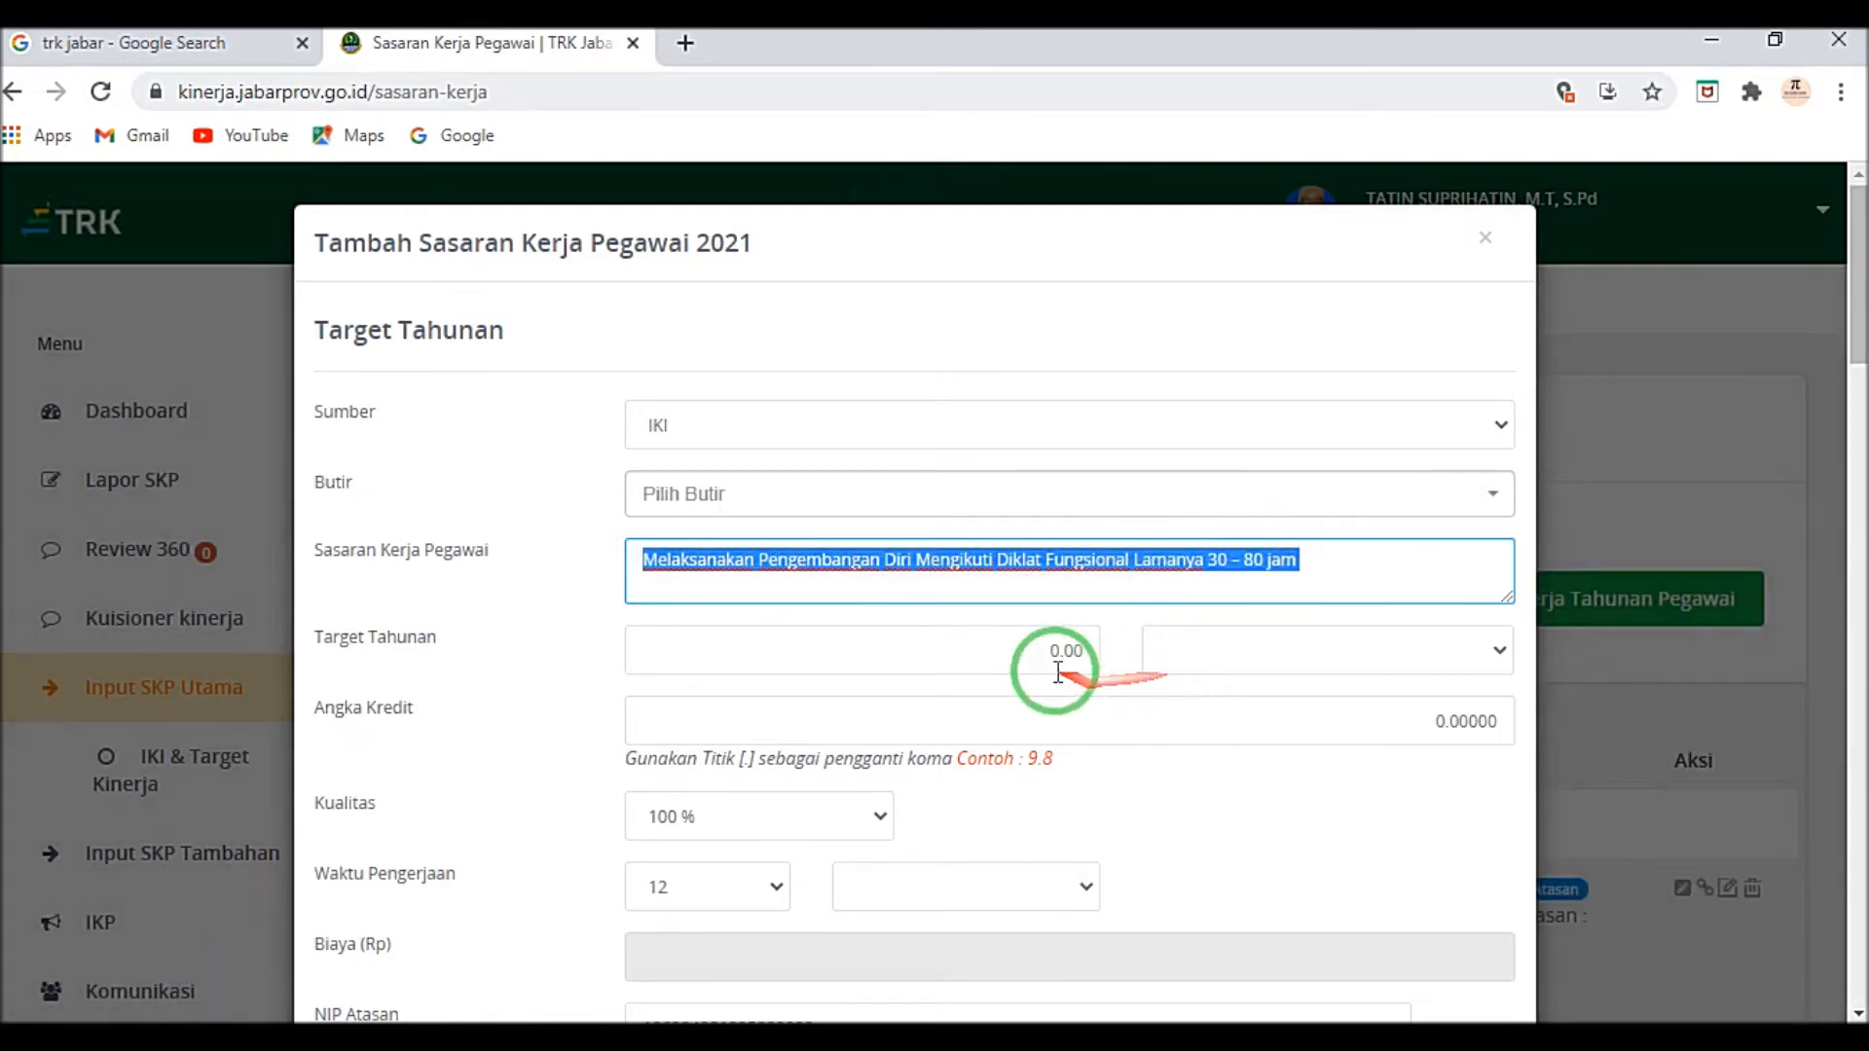
Step: Set the yearly target of the IKI entry to 2 dokumen and its Angka Kredit to 2
click(1057, 664)
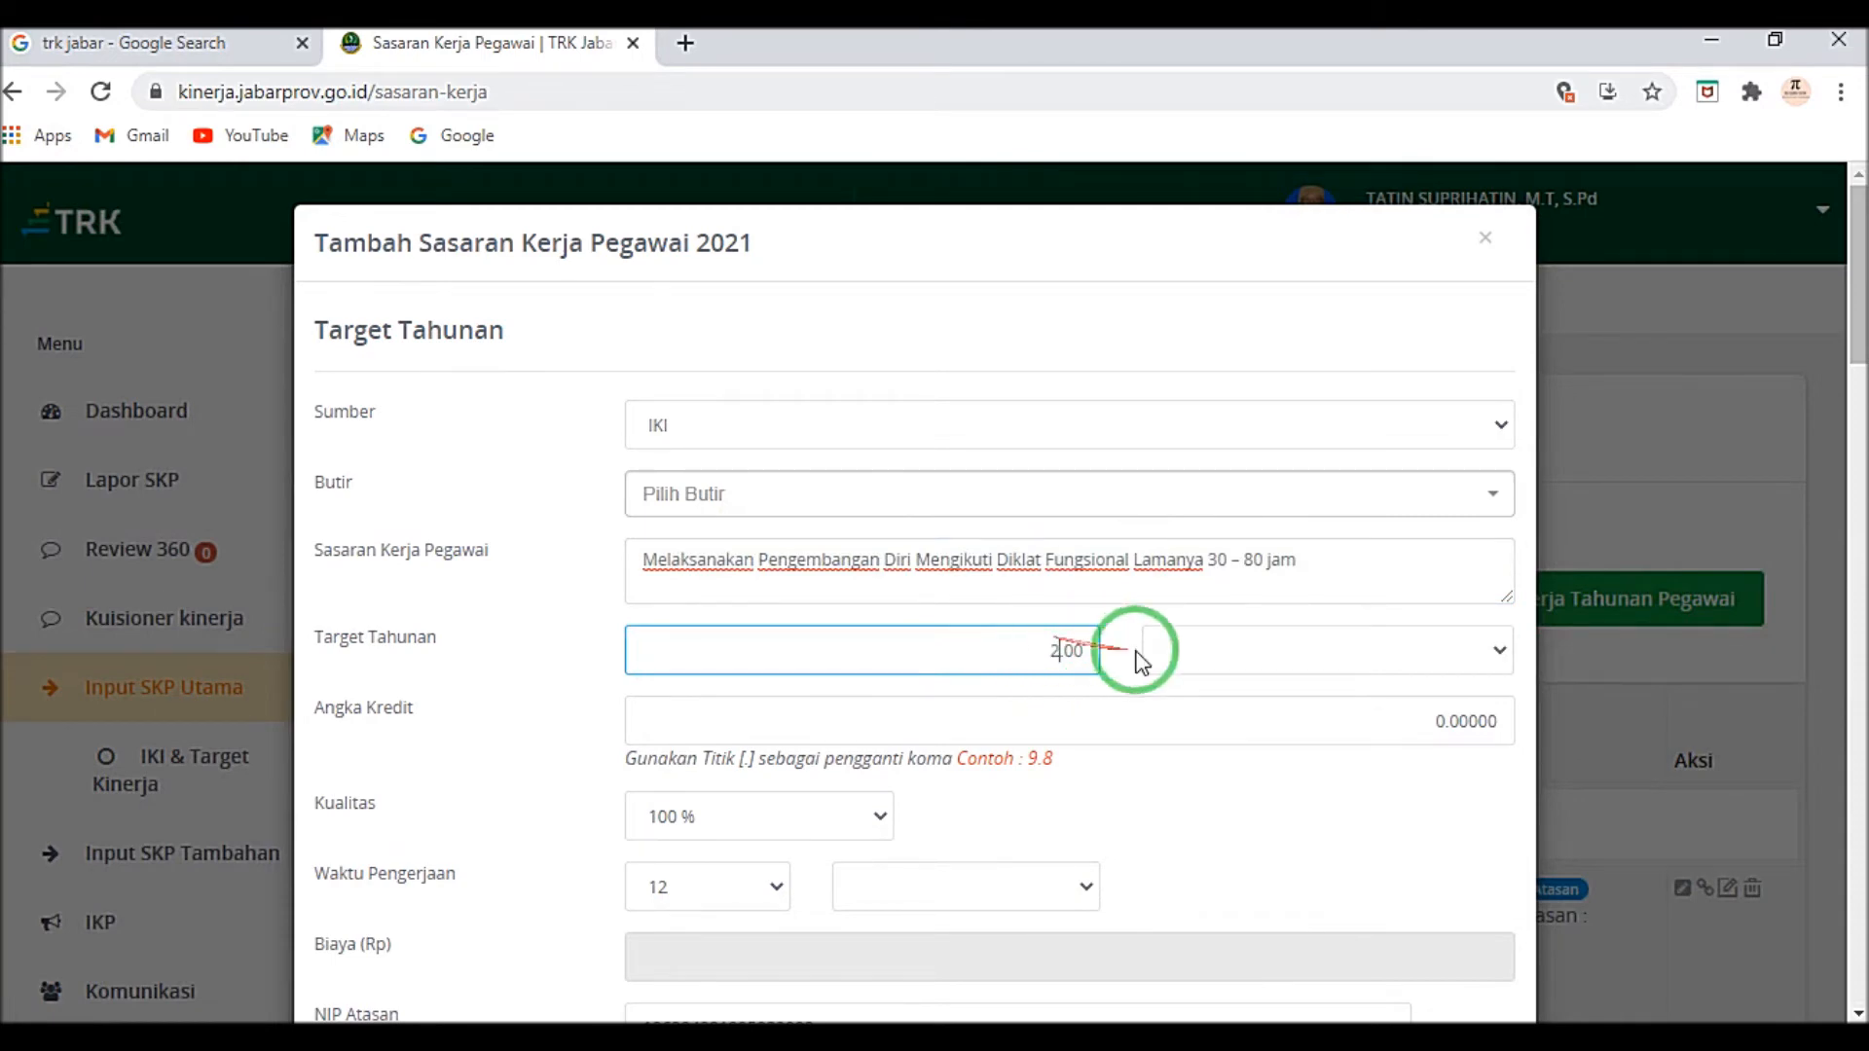
click(1255, 650)
click(1230, 680)
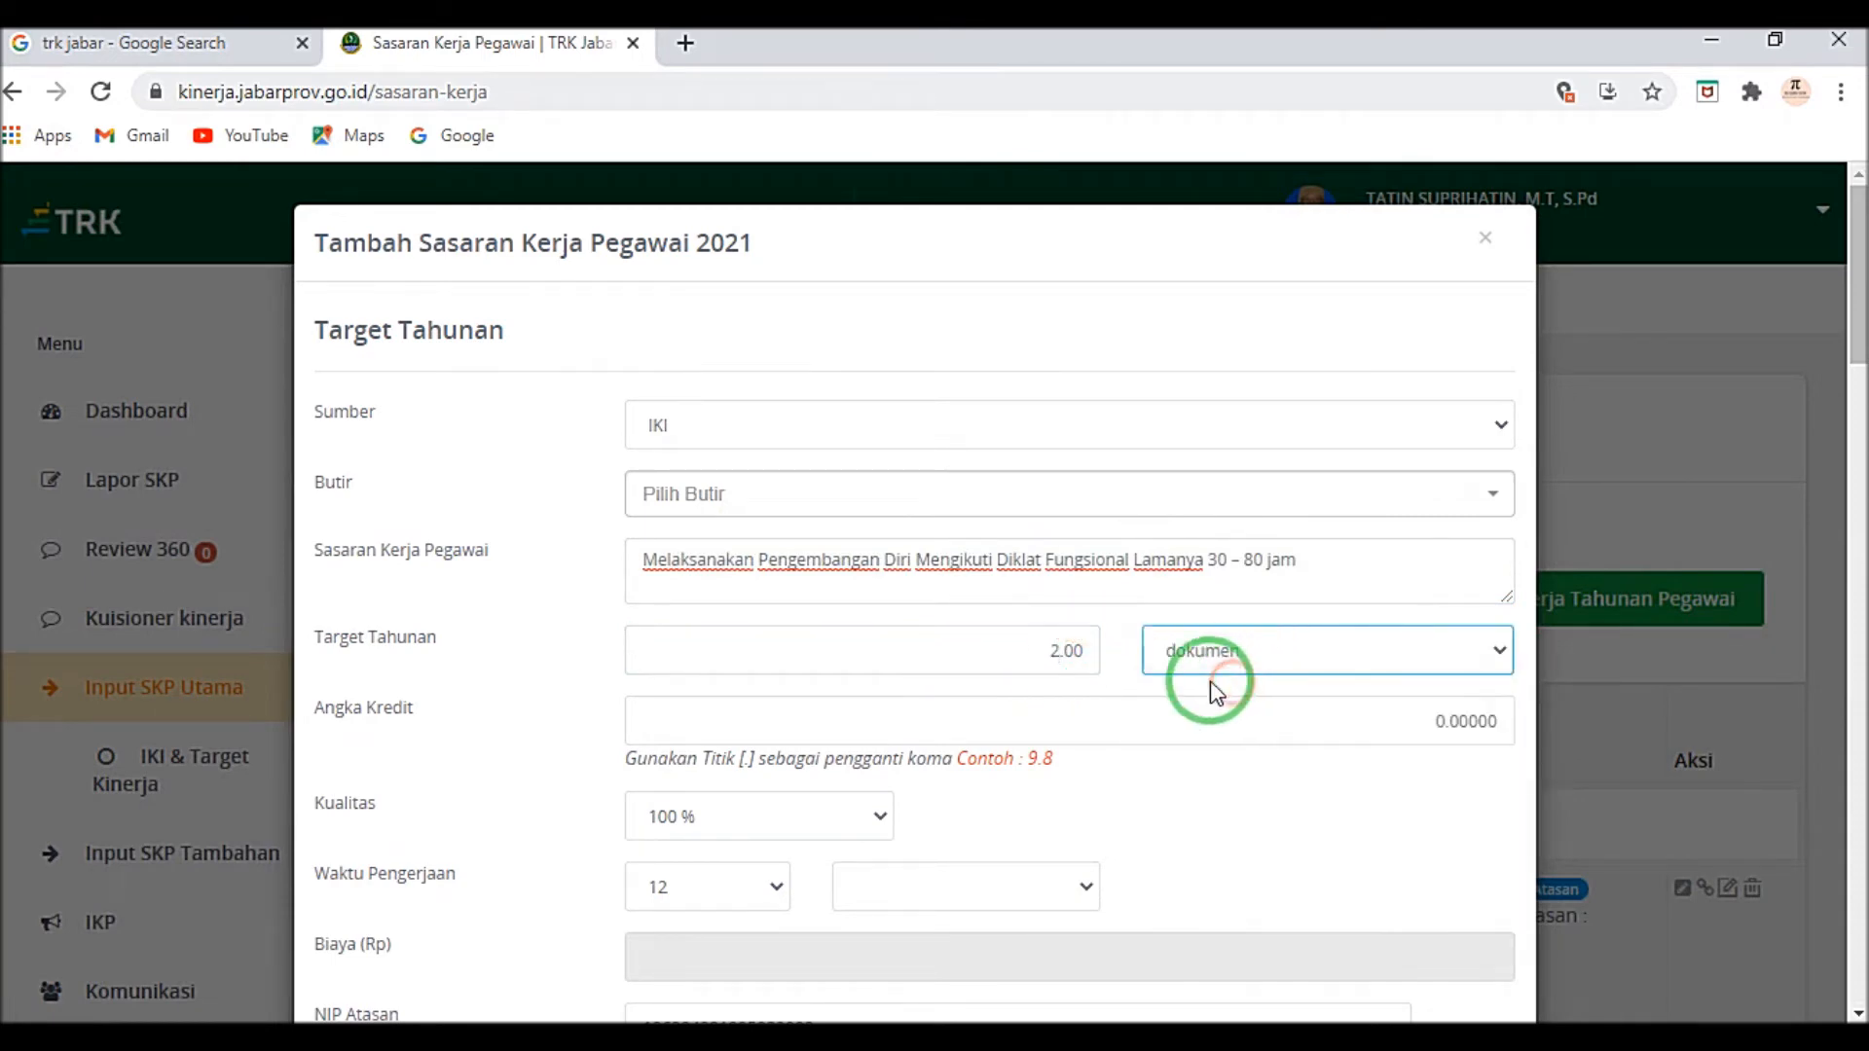
click(1450, 725)
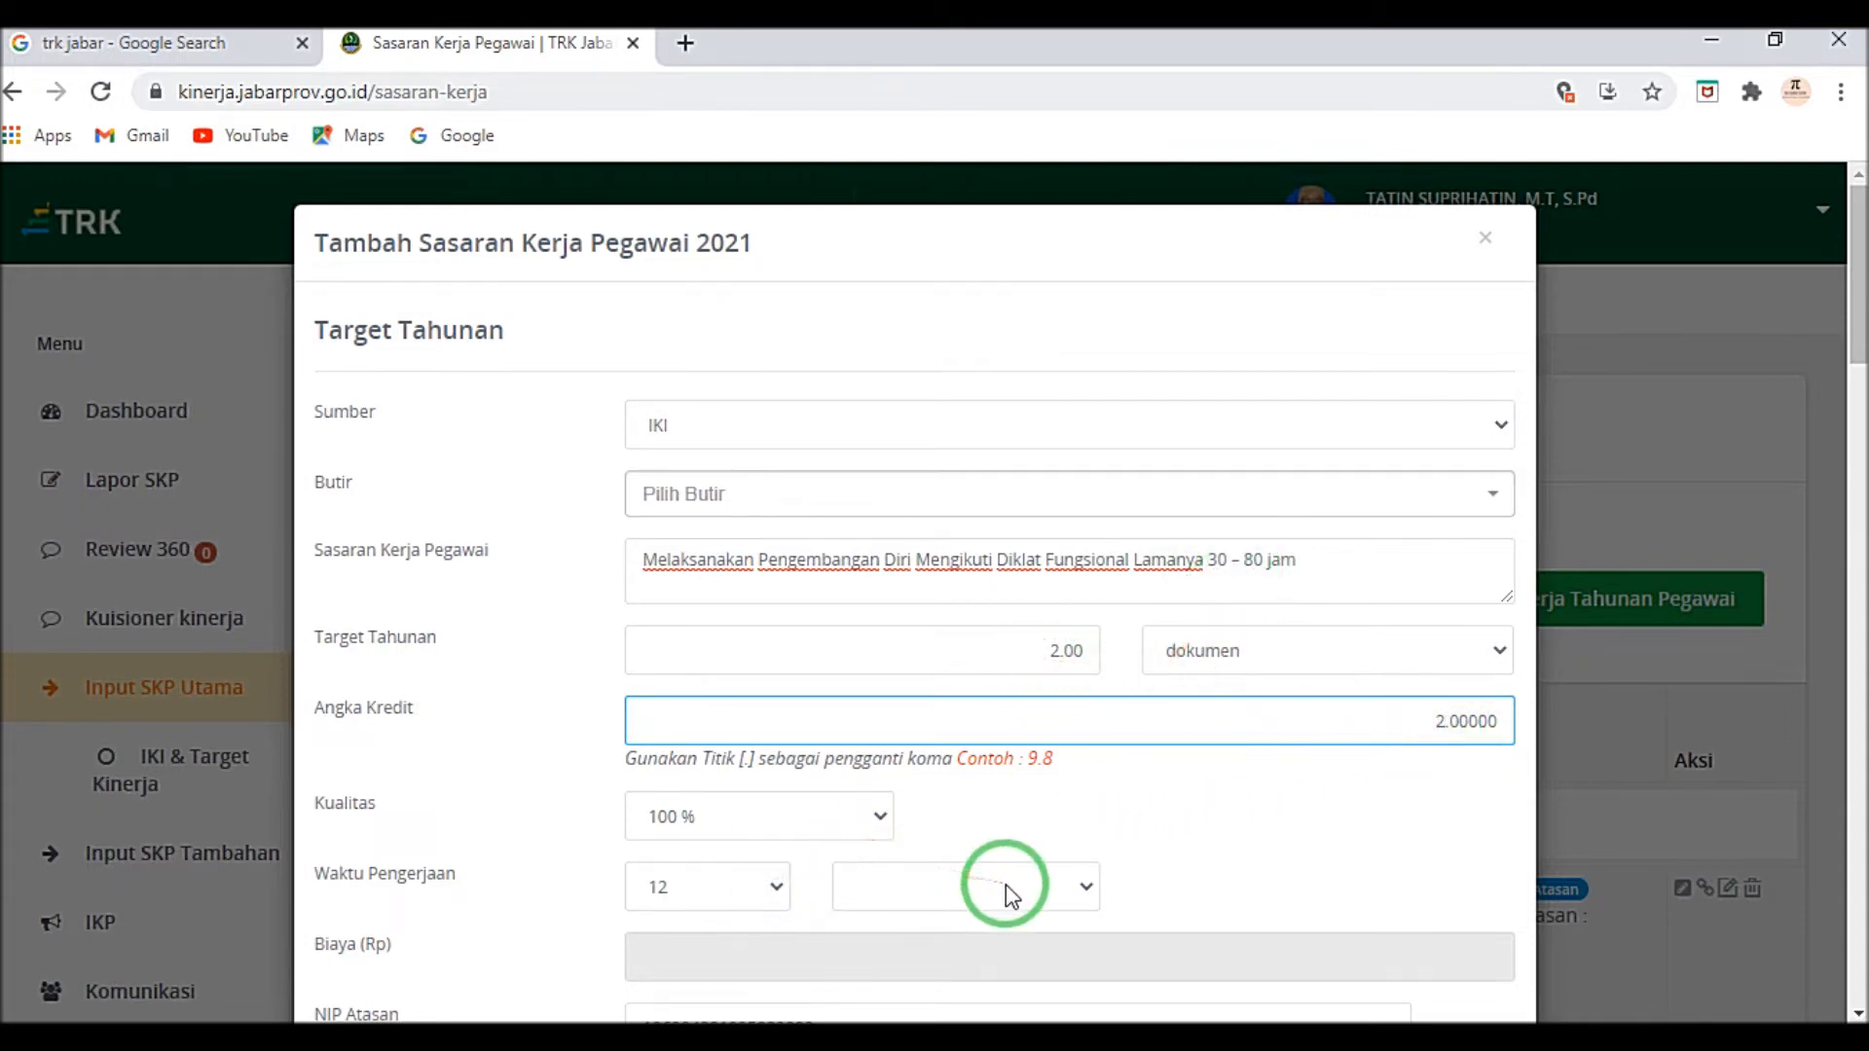
Step: Set the Waktu Pengerjaan of the IKI yearly target to 2 bulan
click(762, 885)
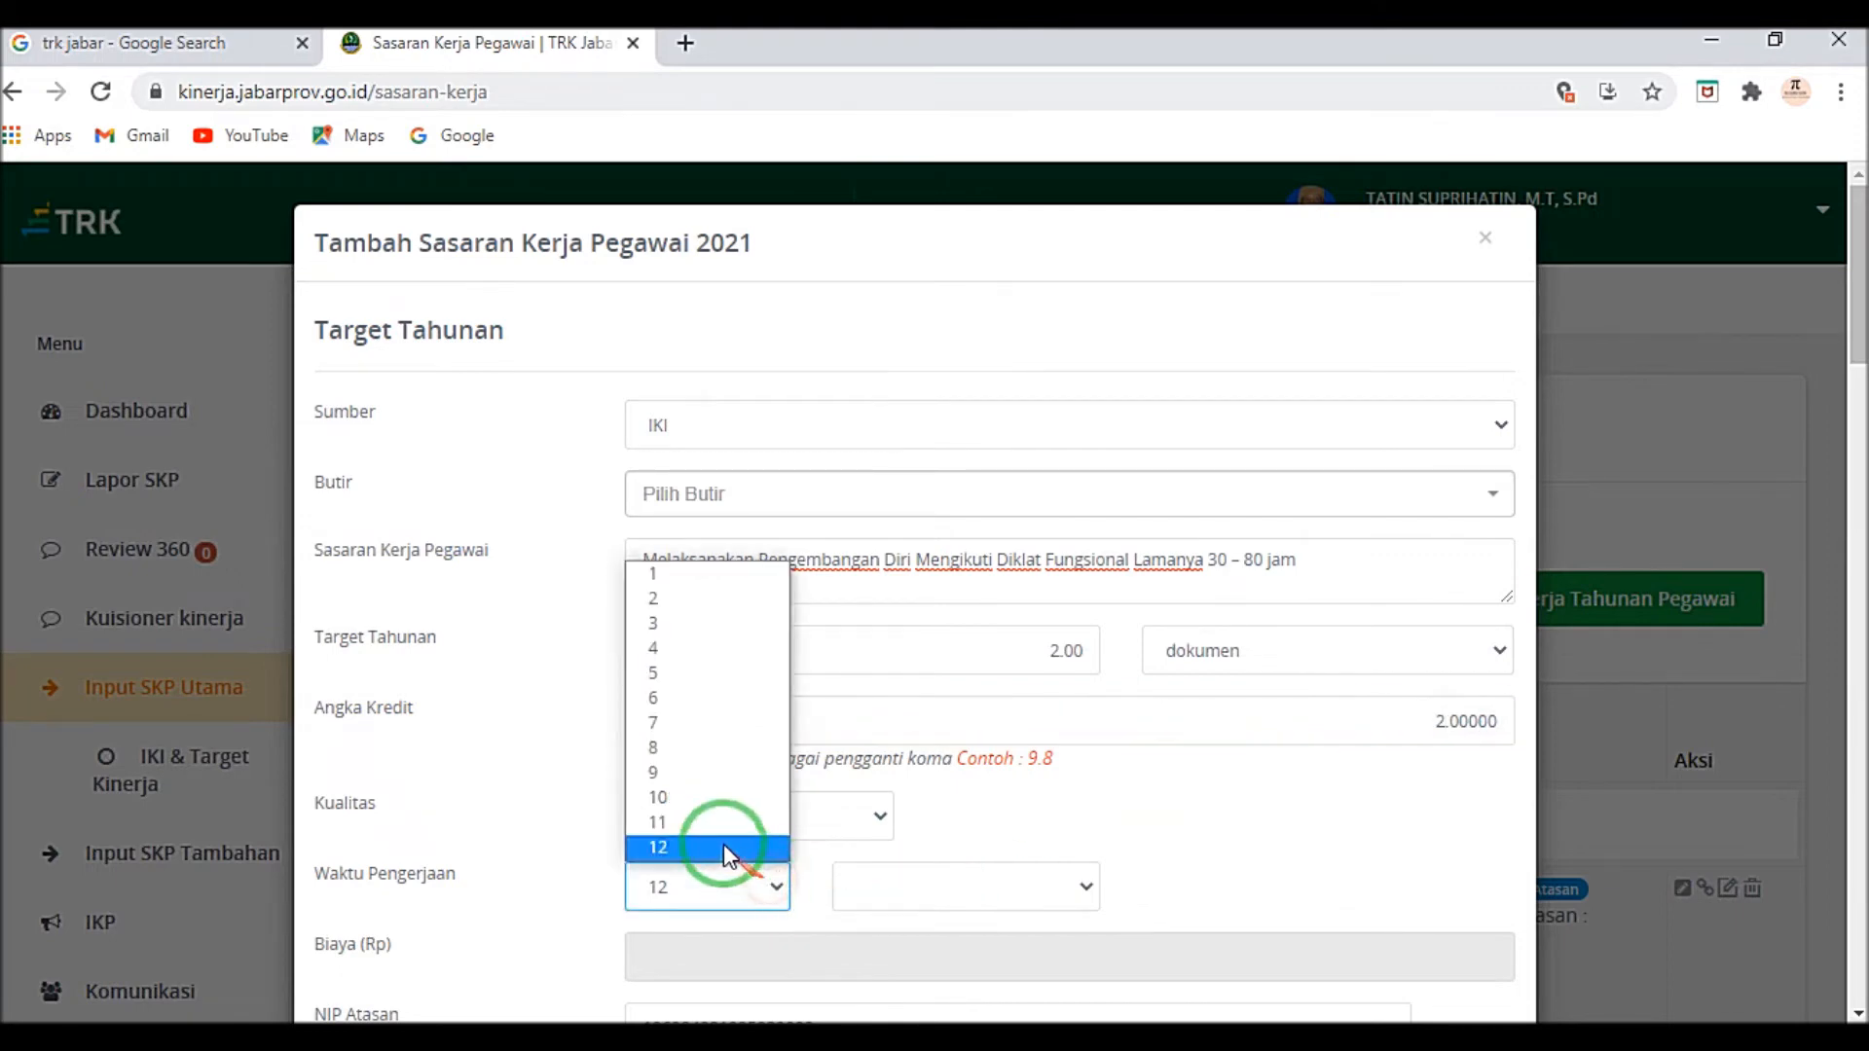
click(689, 599)
click(909, 890)
click(909, 920)
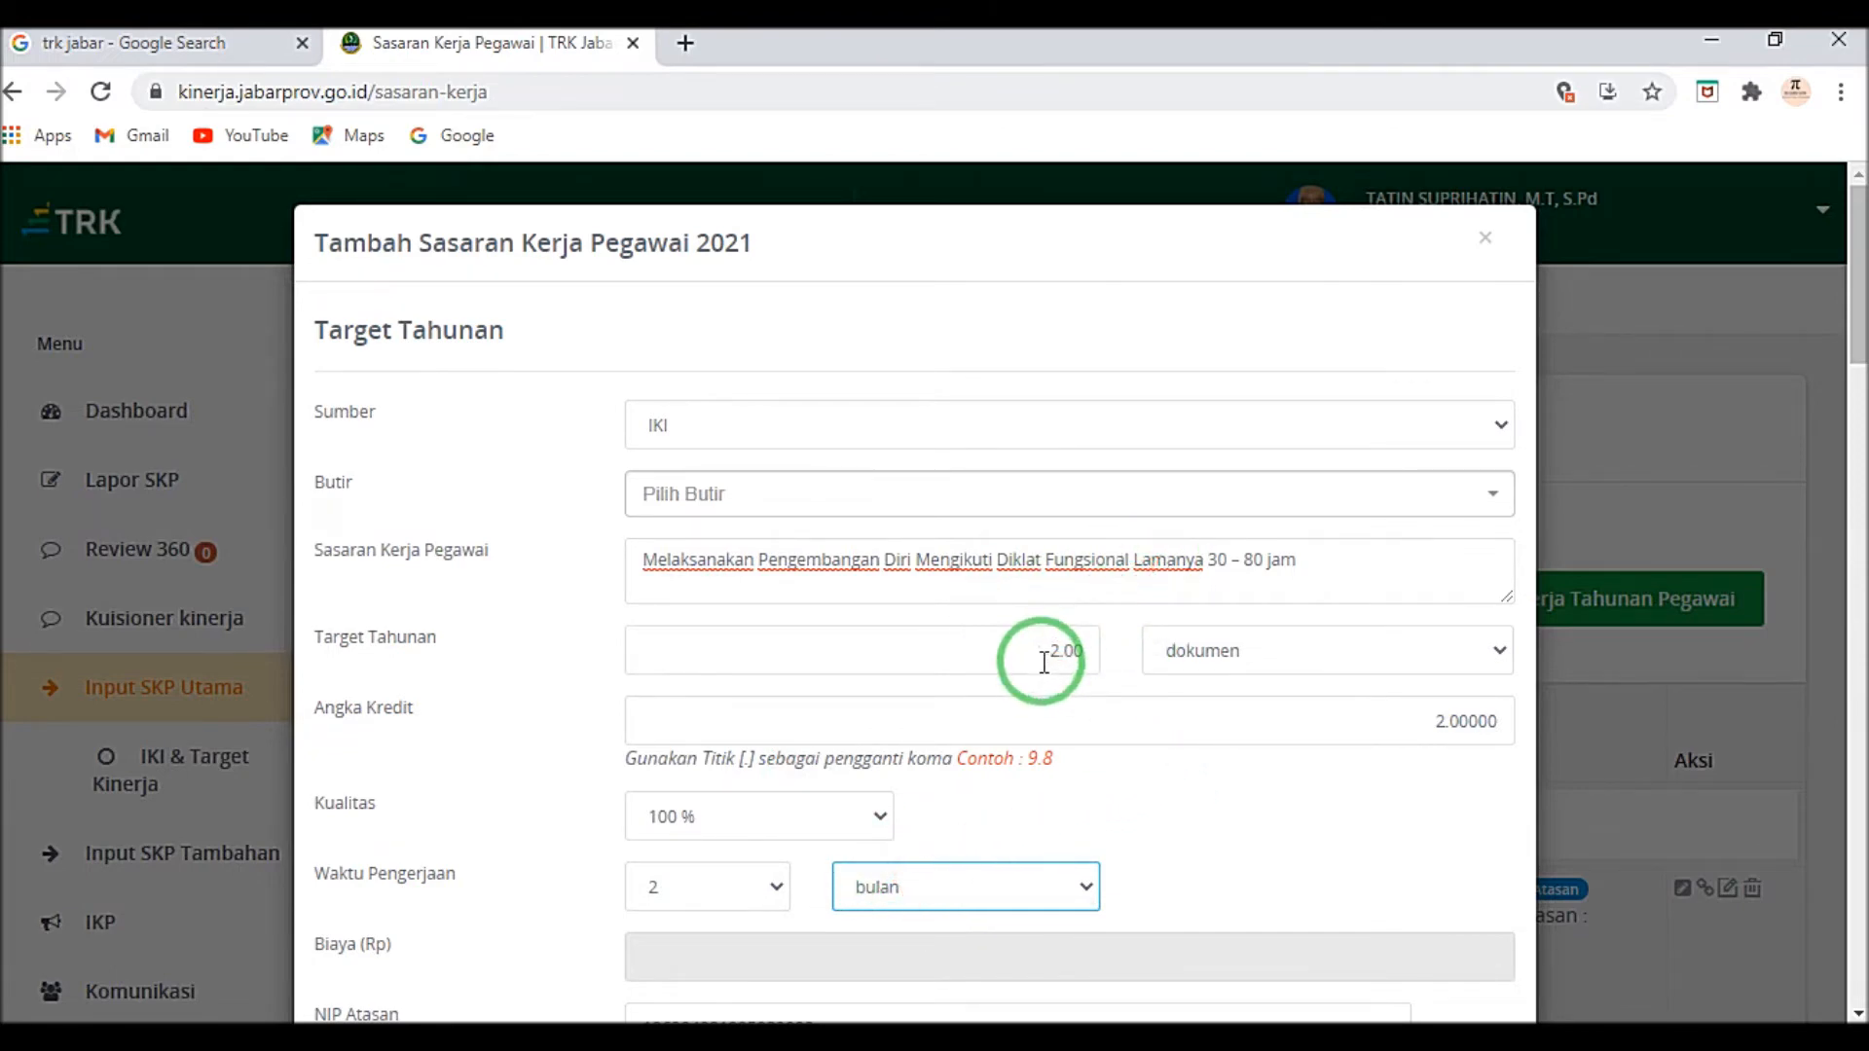
Step: Paste "Melaksanakan Pengembangan Diri Mengikuti Diklat Fungsional Lamanya 30 – 80 jam" as the Target Bulanan indicator for Januari, Februari, Maret and April
scroll(1040, 665, down, 2)
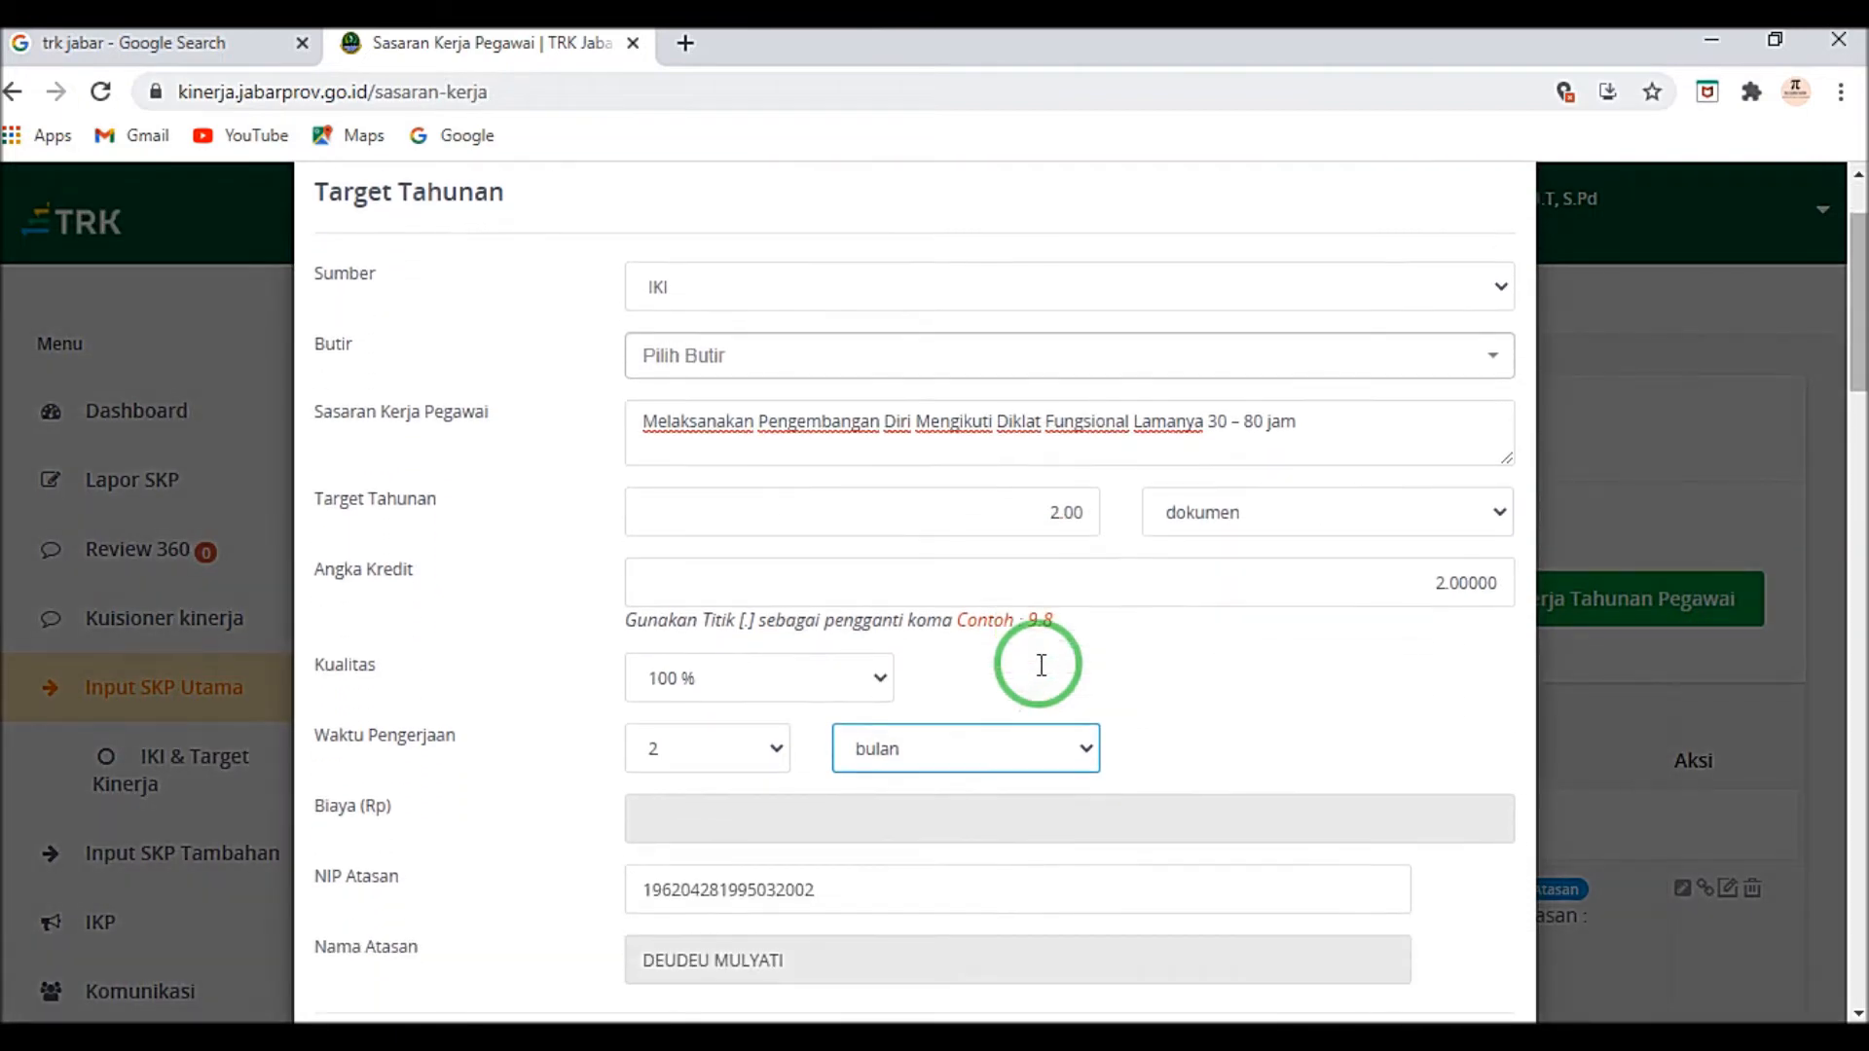
scroll(1041, 665, down, 4)
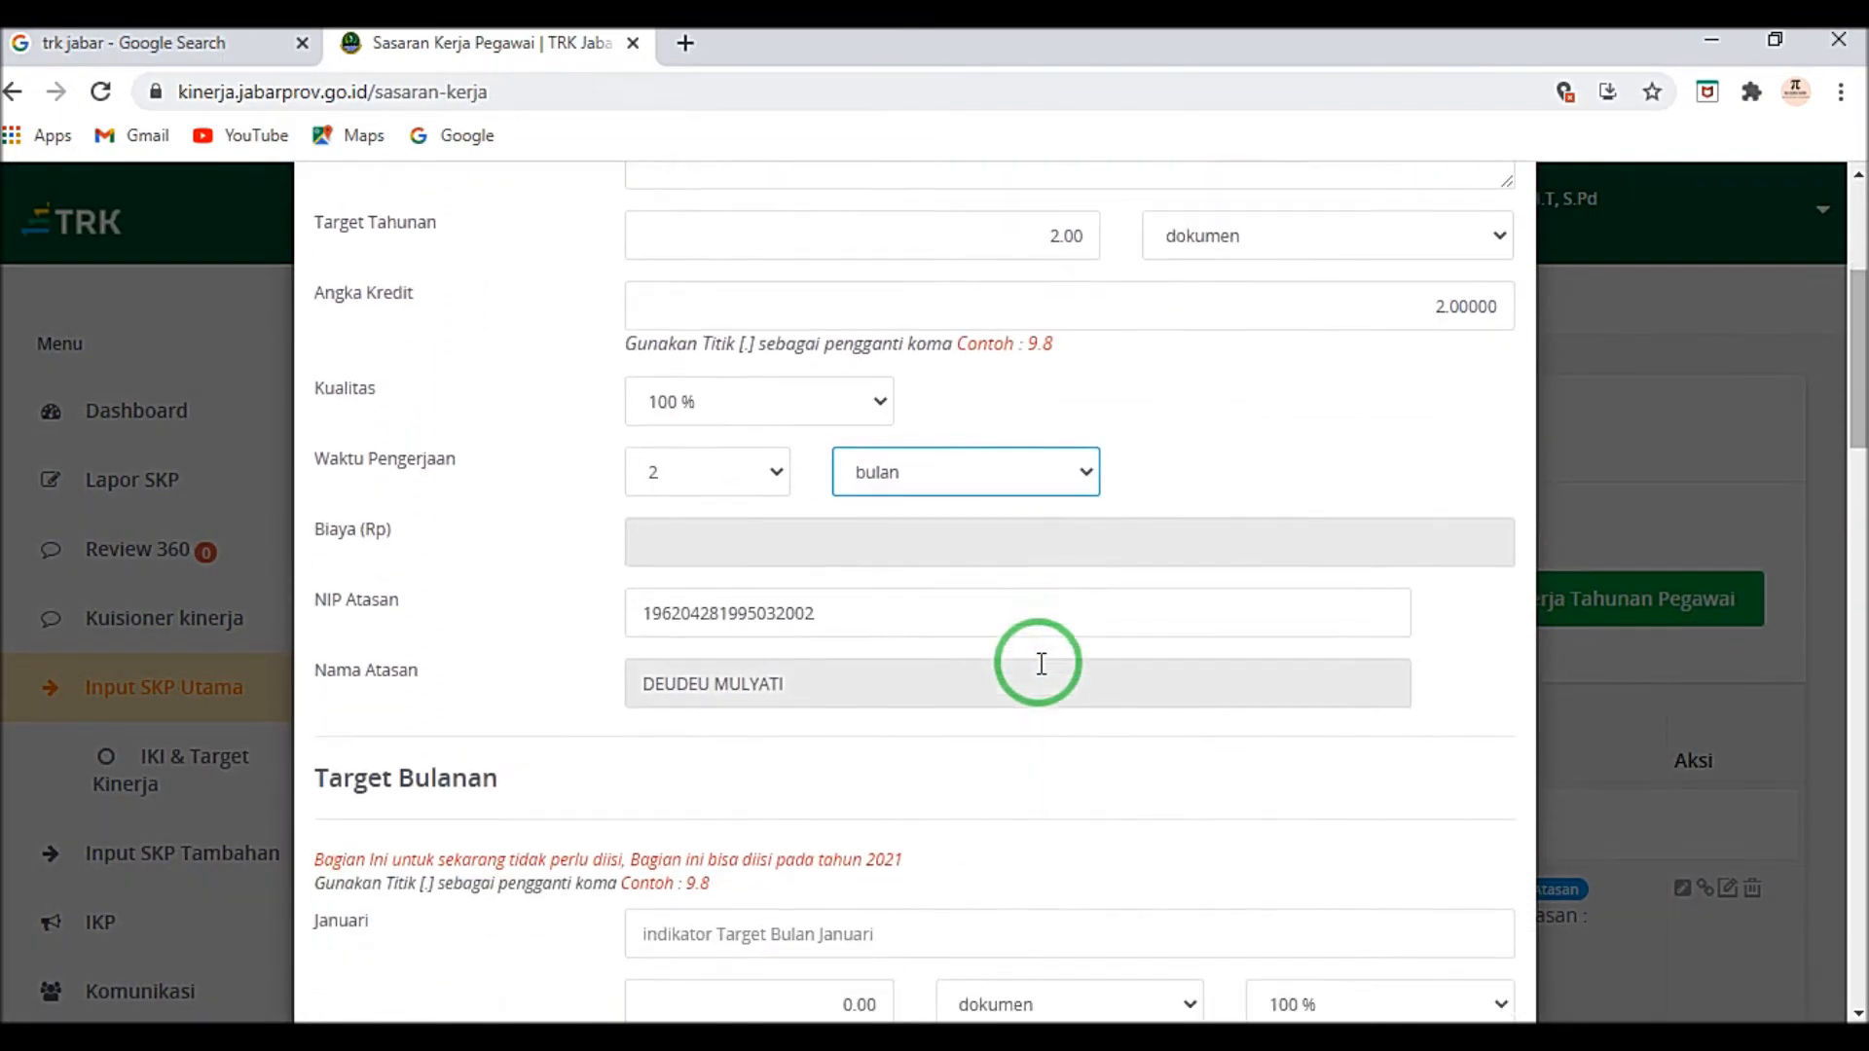
scroll(1040, 665, down, 6)
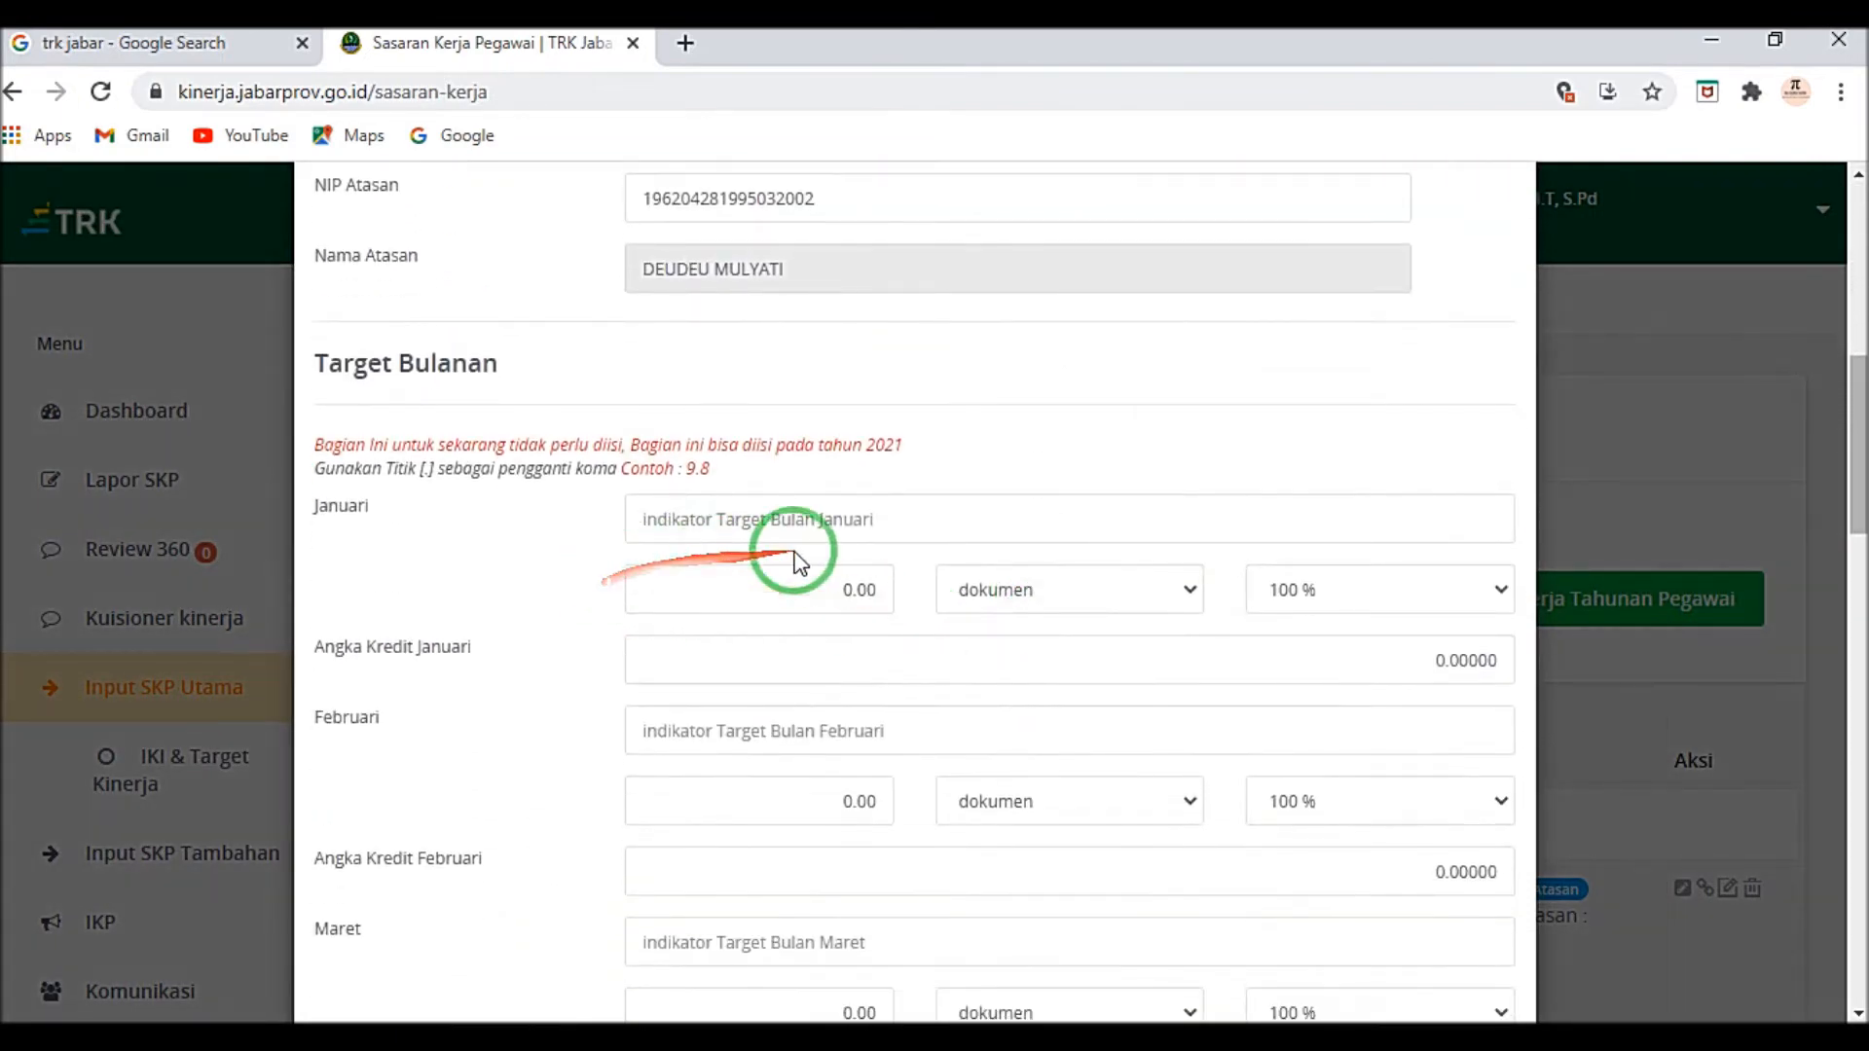
scroll(793, 555, up, 6)
scroll(794, 556, up, 4)
scroll(769, 554, down, 10)
click(658, 529)
key(ctrl+v)
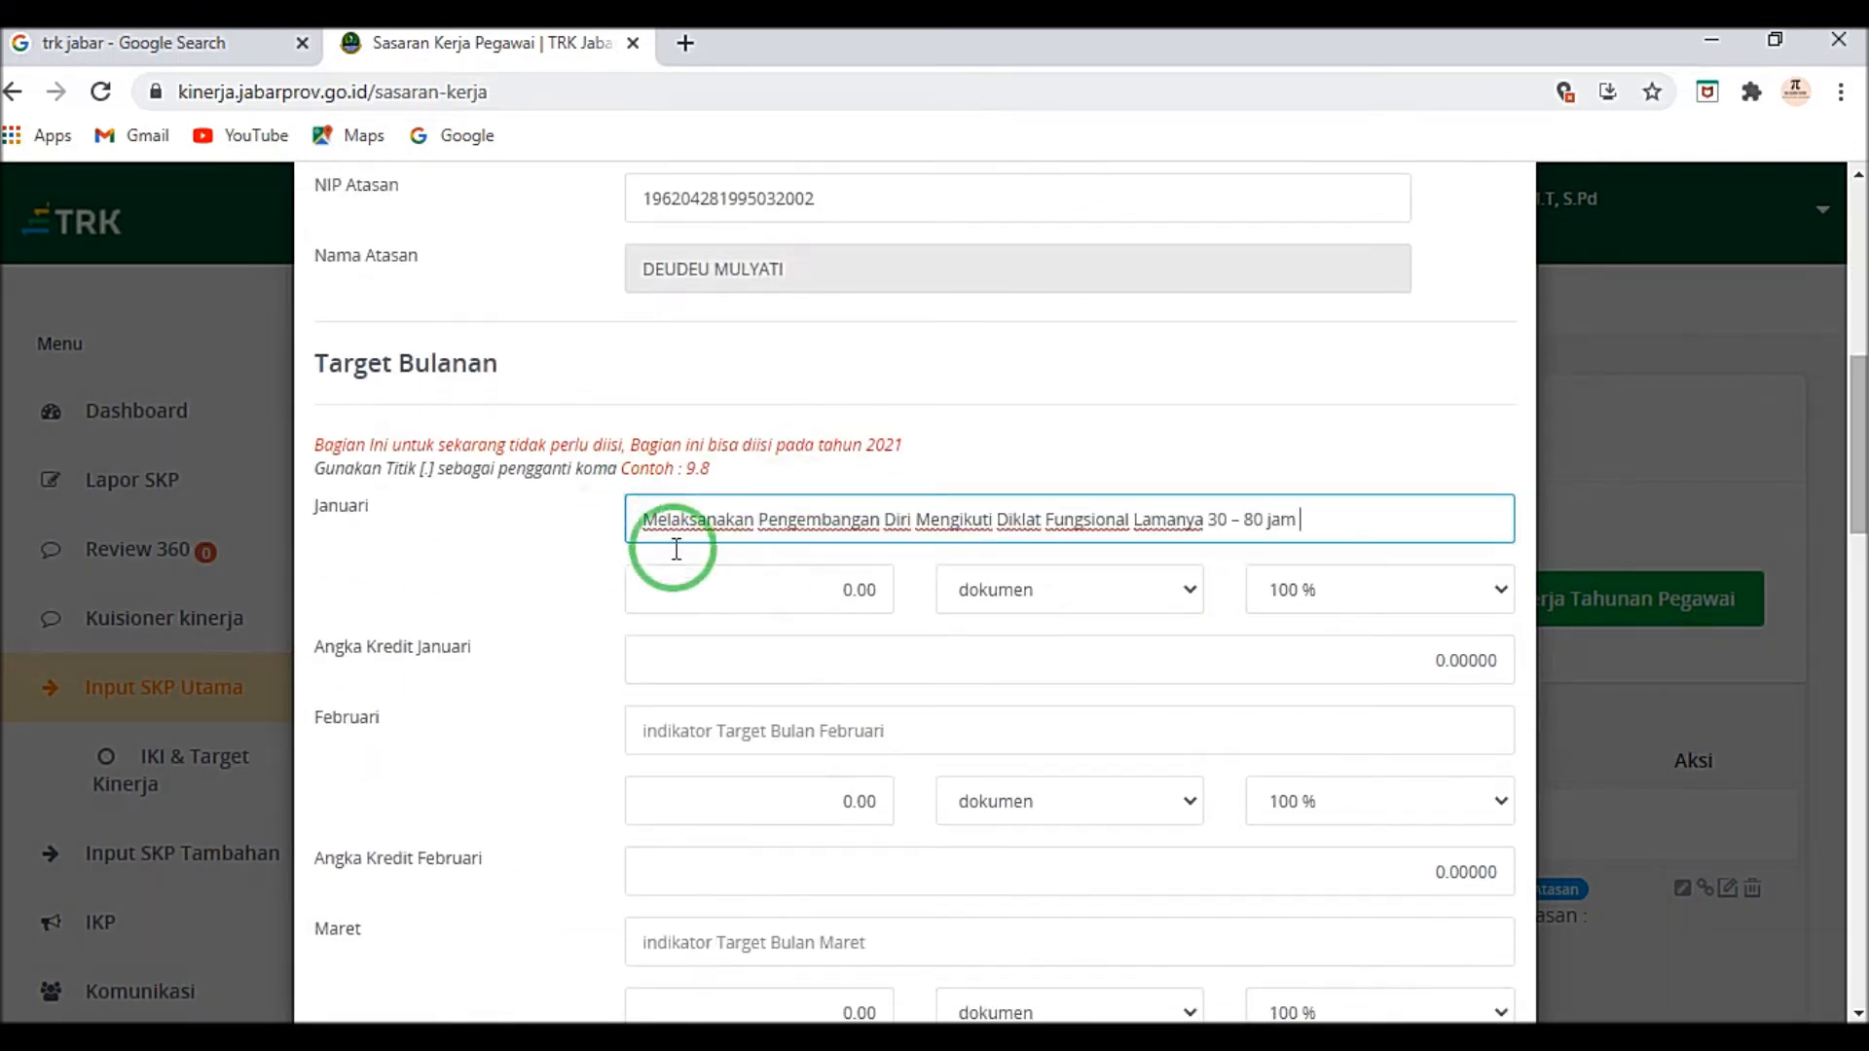
click(660, 722)
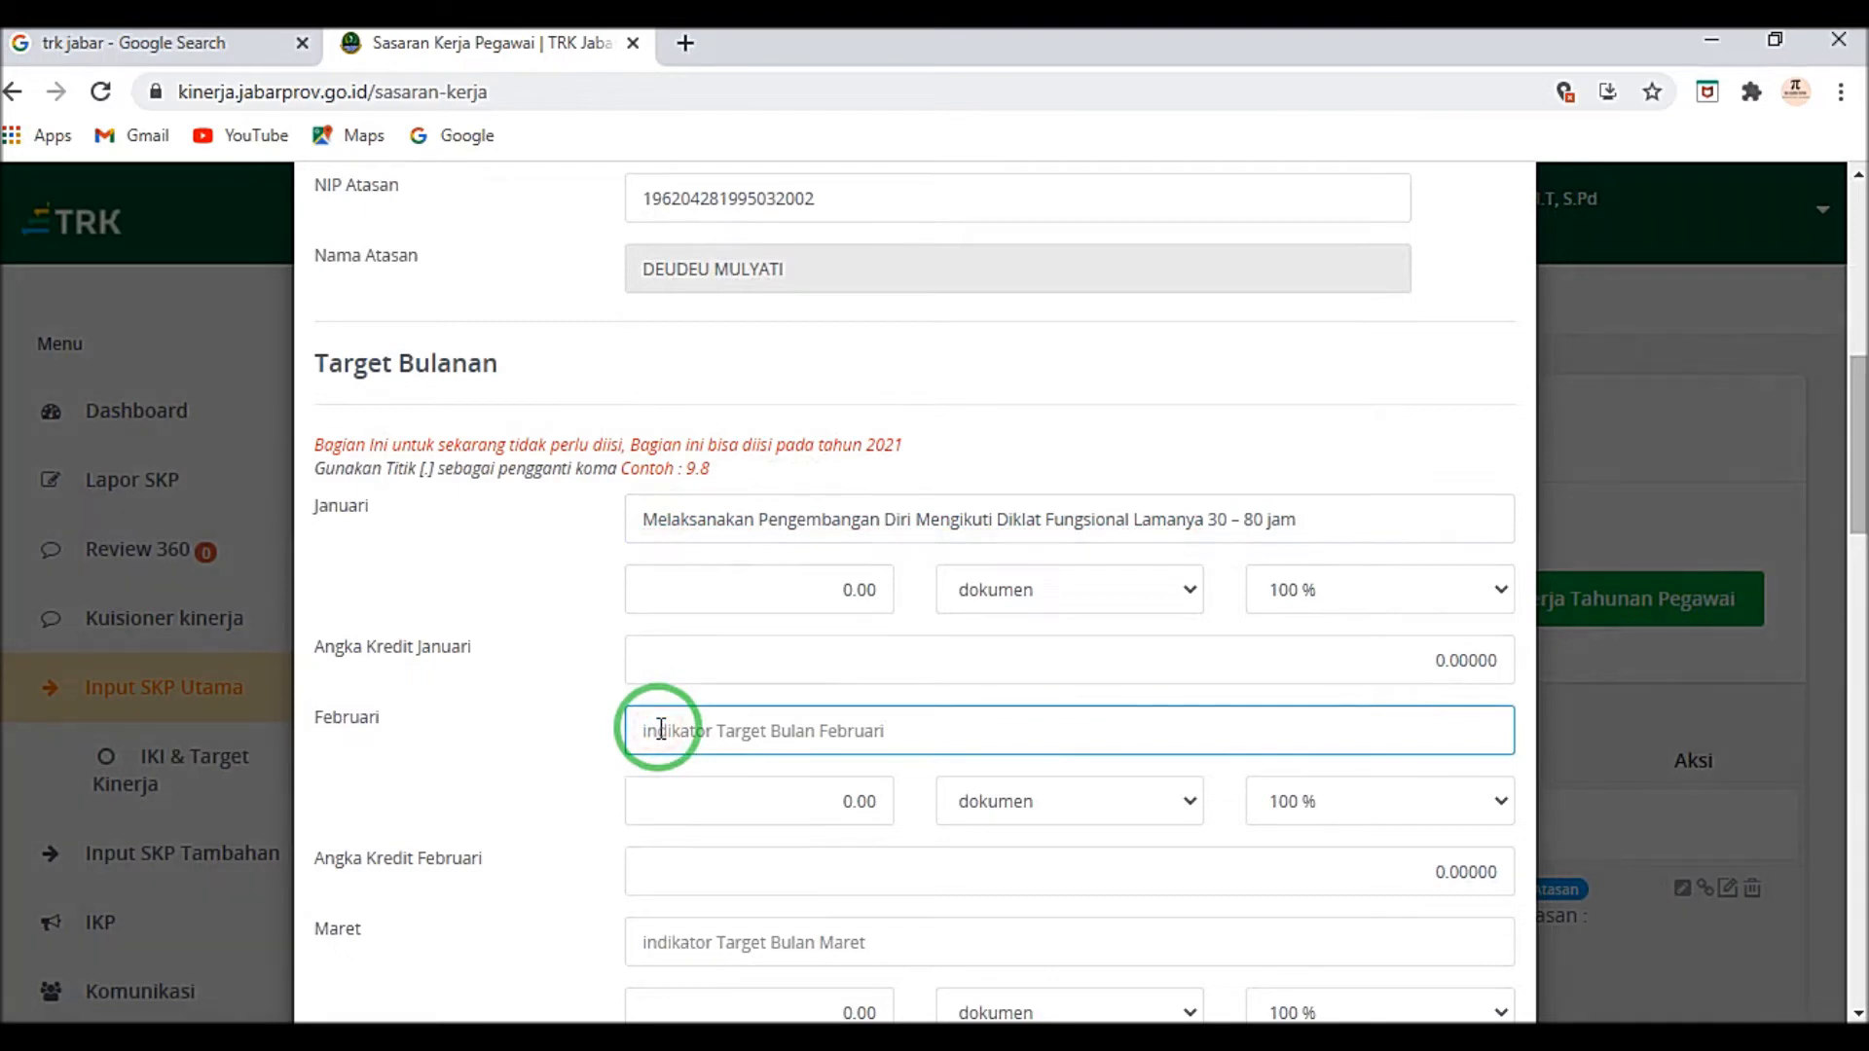
key(ctrl+v)
scroll(657, 701, down, 3)
click(647, 666)
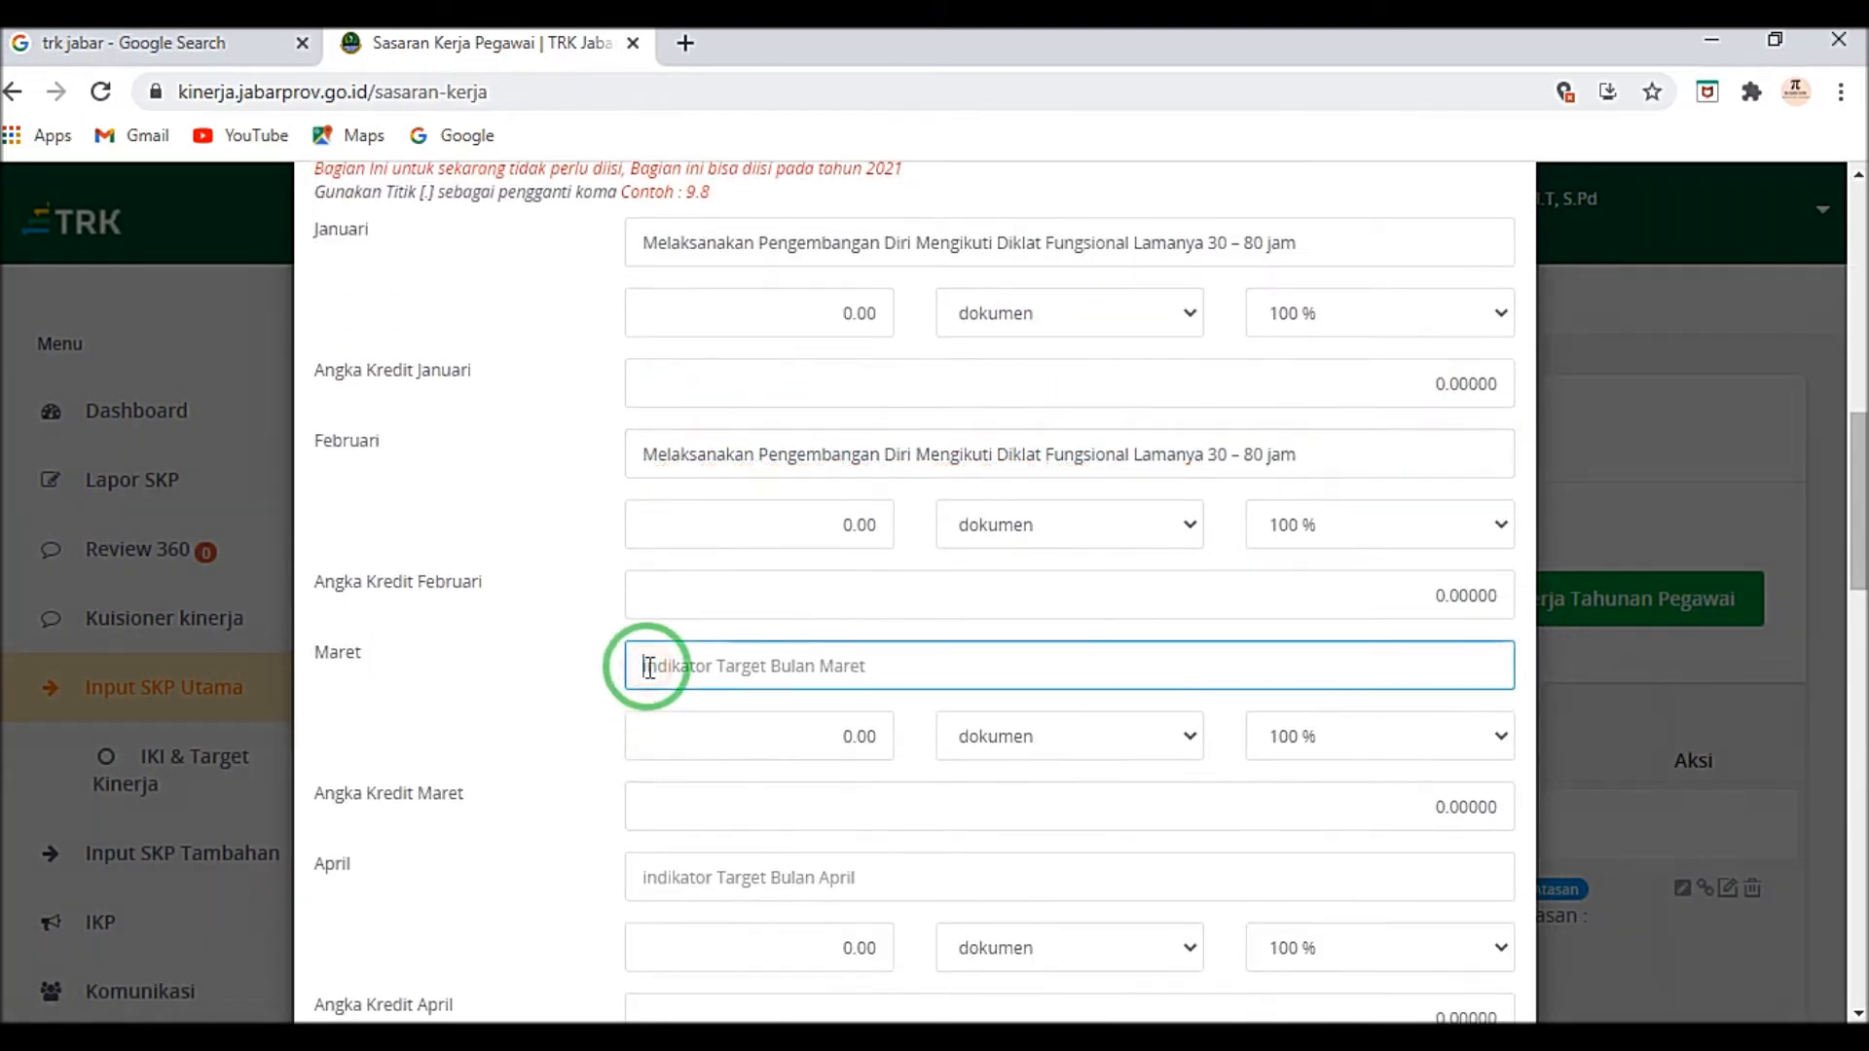
key(ctrl+v)
click(672, 874)
key(ctrl+v)
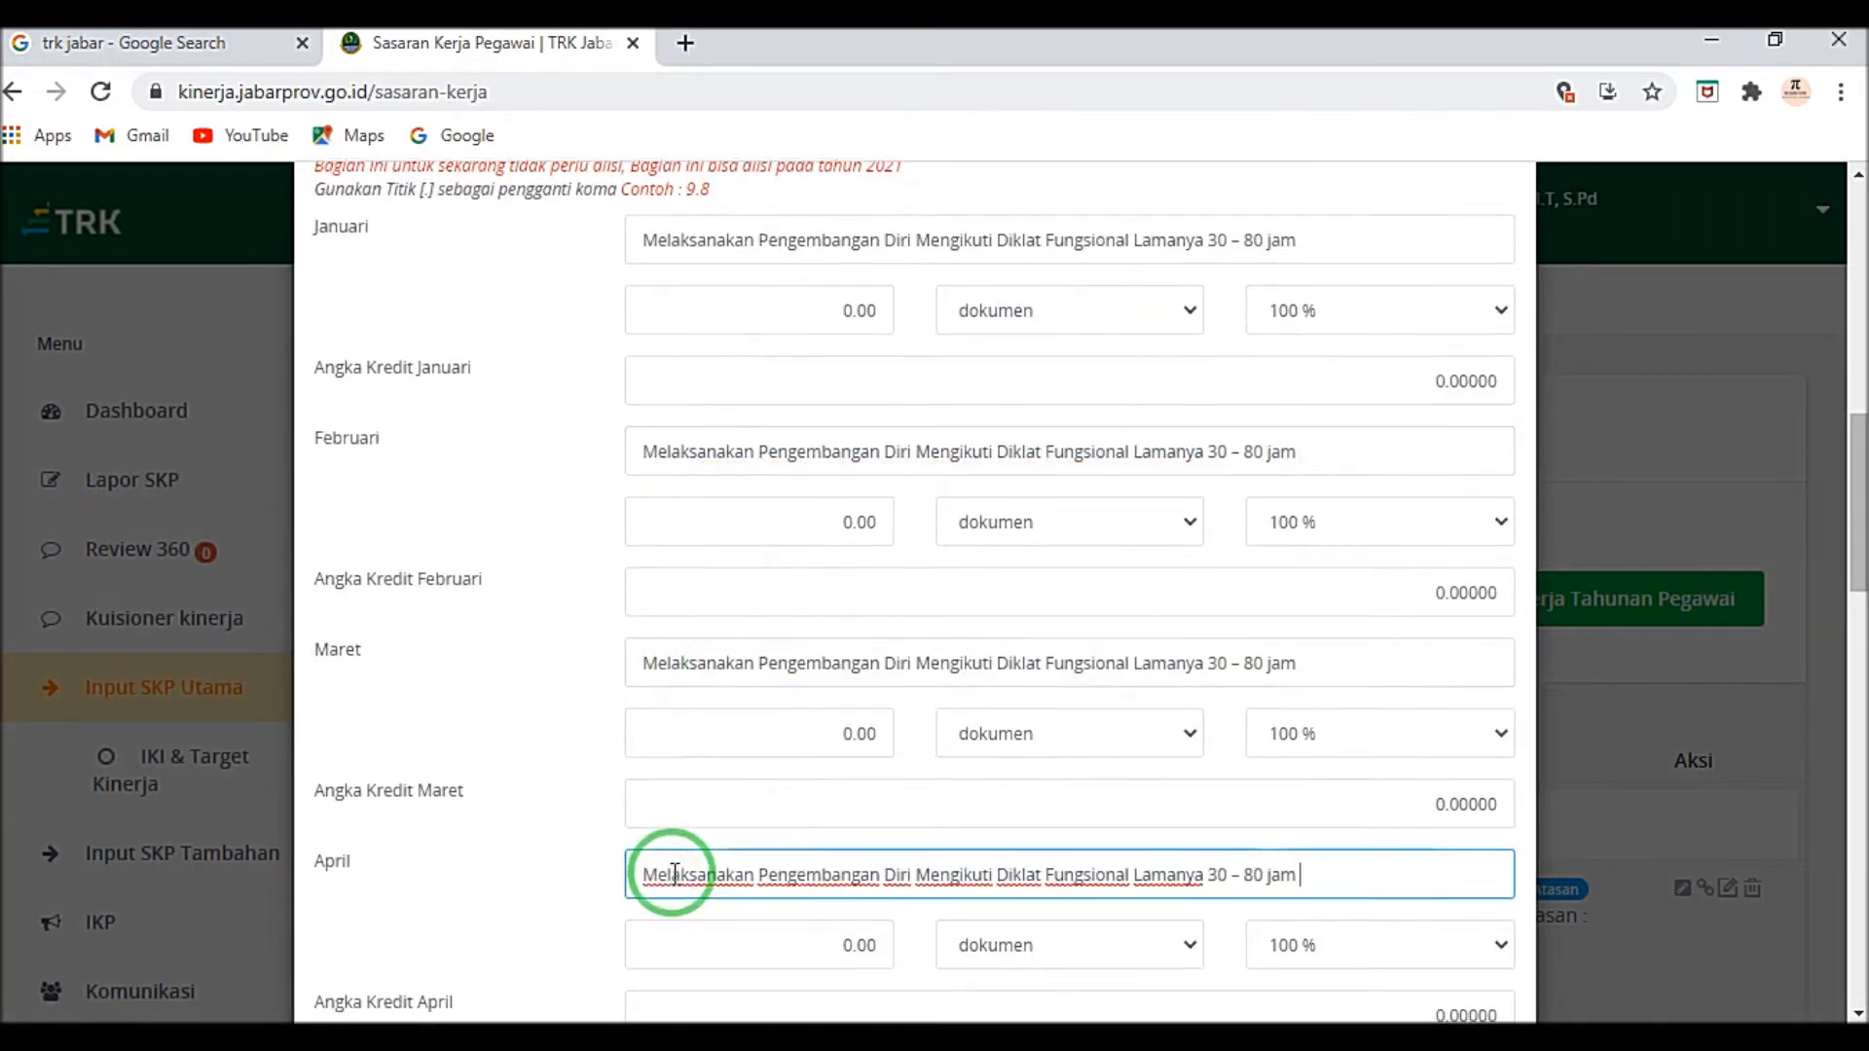
Step: Fill the Mei, Juni, Juli and Agustus indicators with the same Diklat Fungsional activity text
scroll(671, 862, down, 3)
click(643, 808)
key(ctrl+v)
scroll(645, 808, down, 3)
click(648, 749)
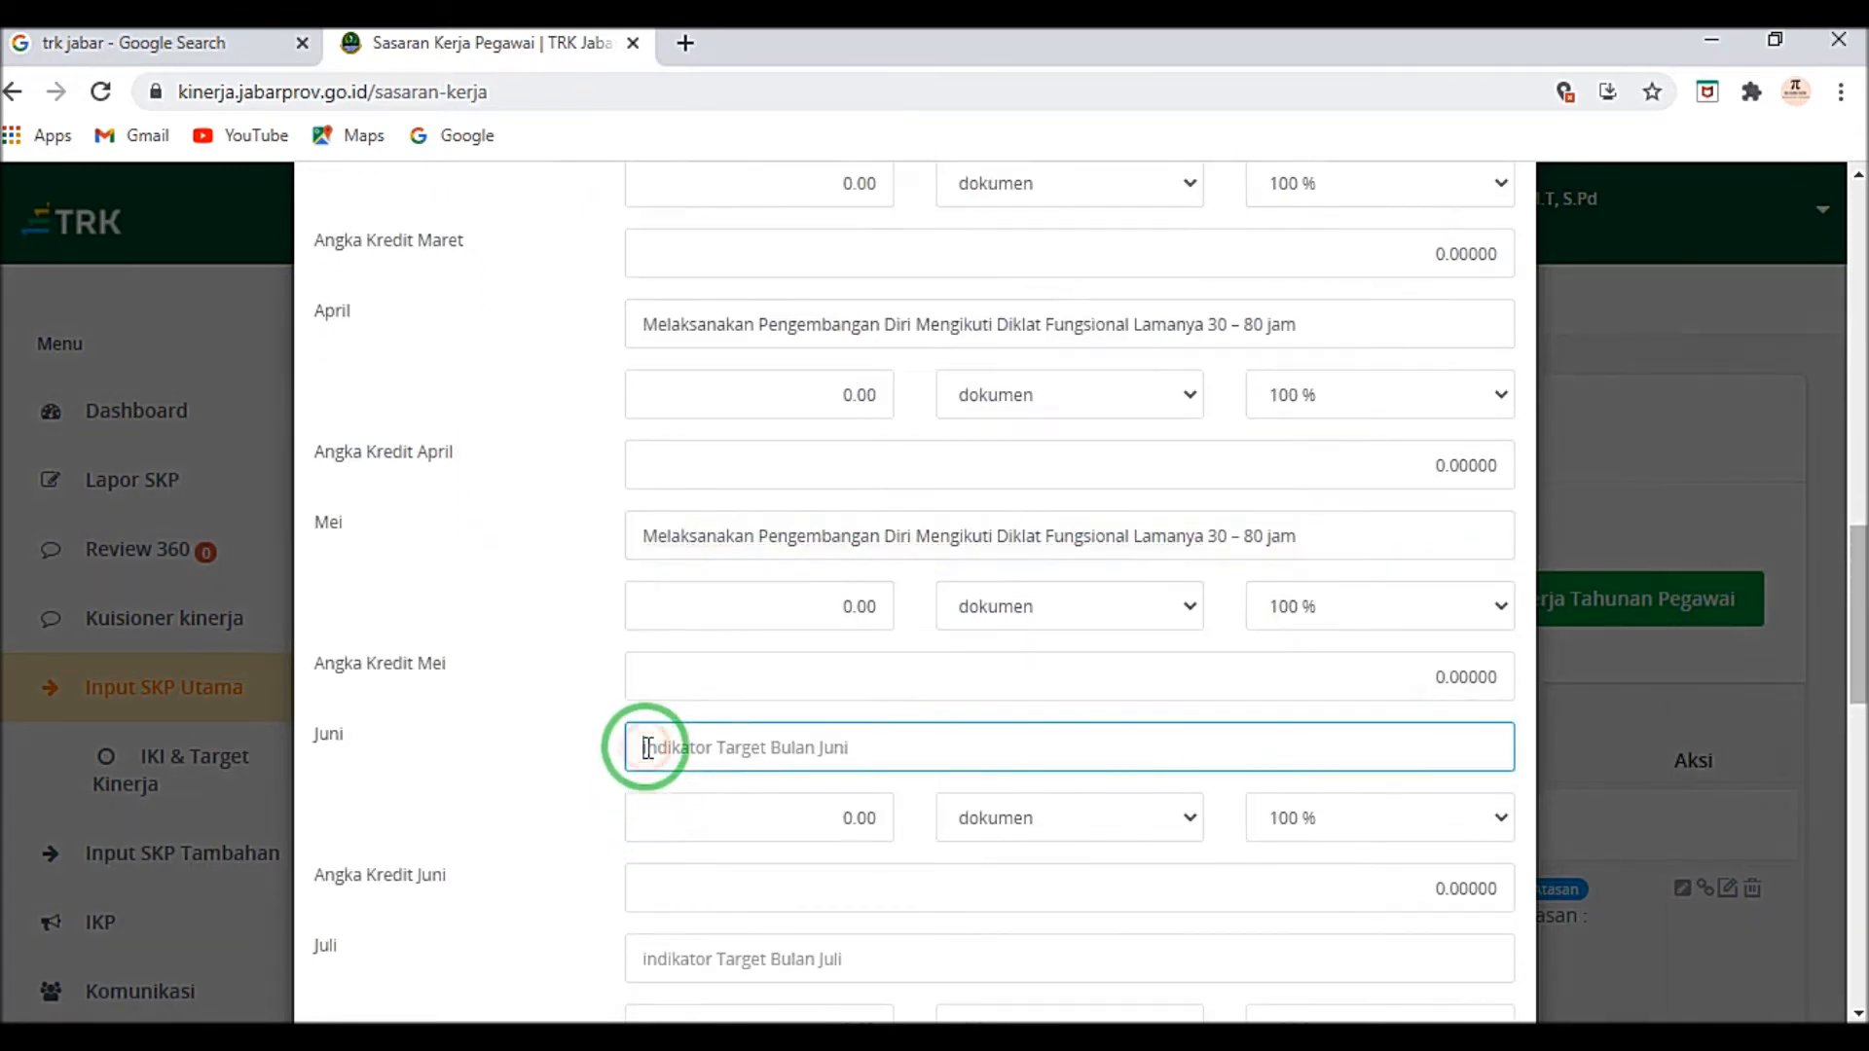
key(ctrl+v)
scroll(647, 749, down, 3)
click(656, 683)
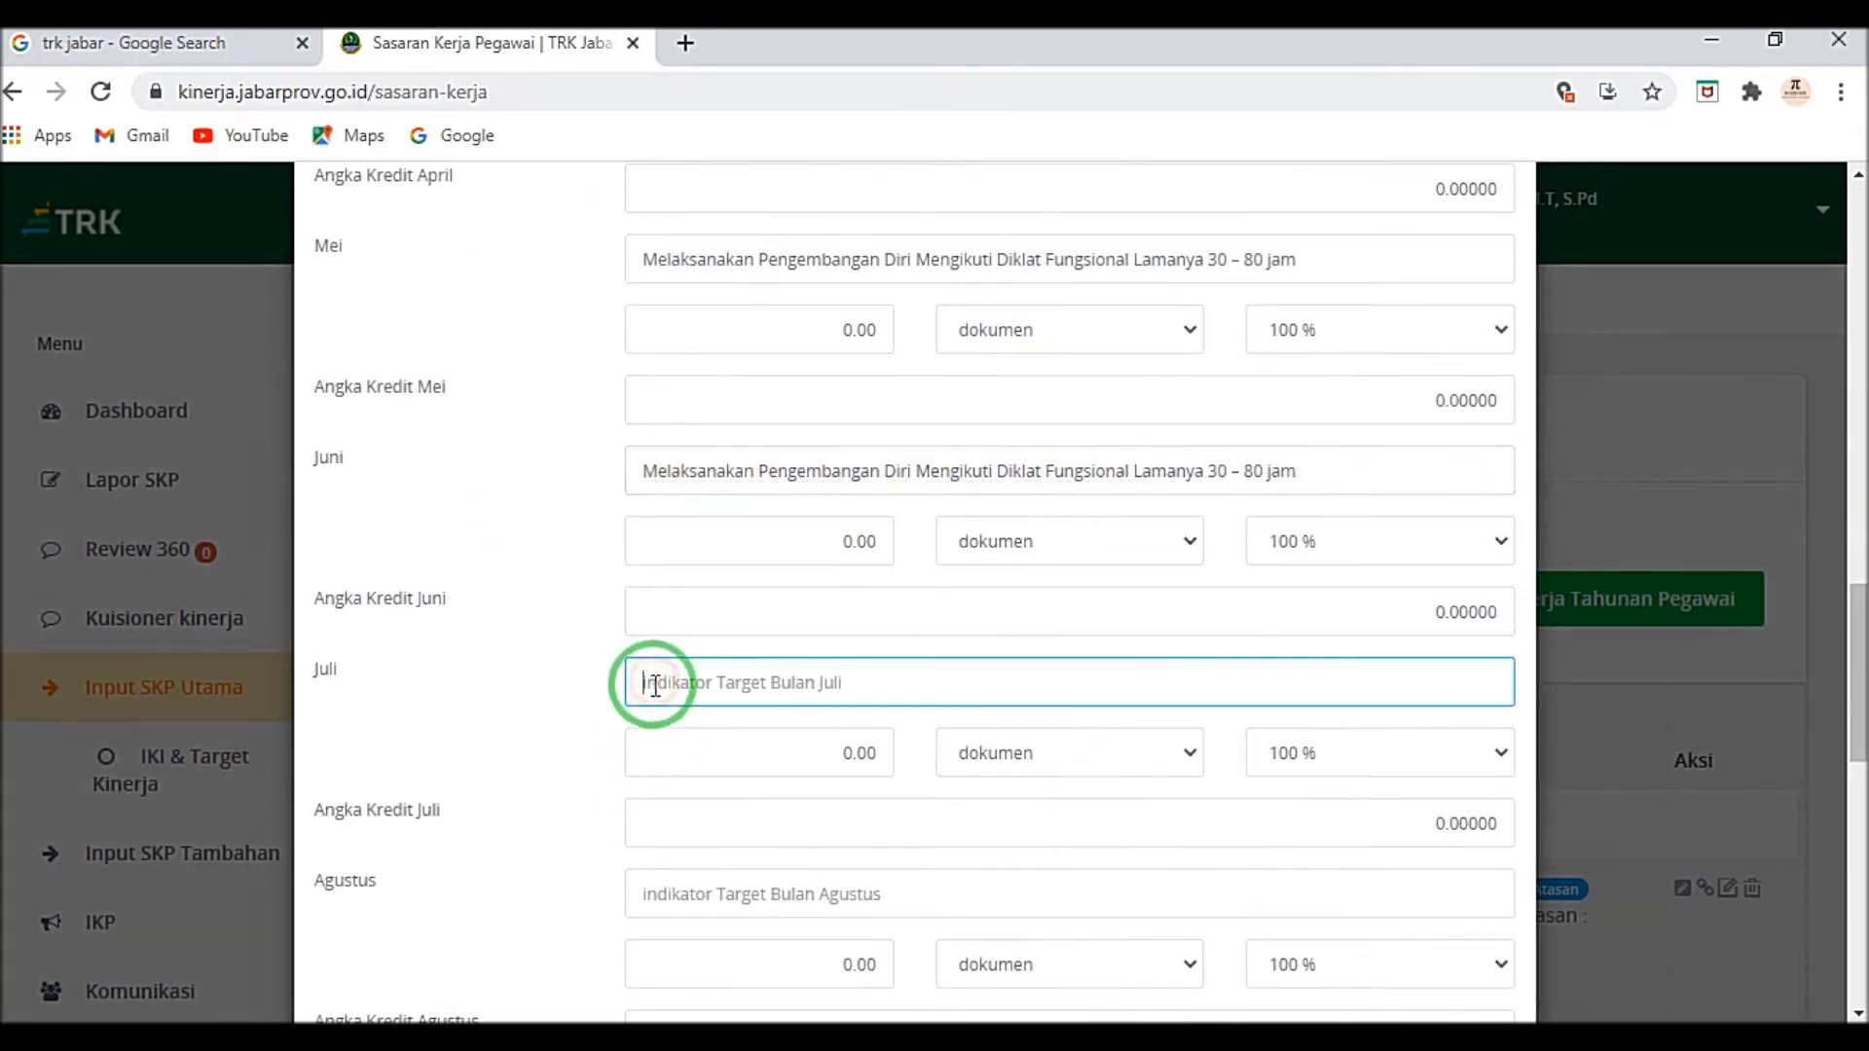
text(Melaksanakan Pengembangan Diri Mengikuti Diklat Fungsional Lamanya 30 – 80 jam)
click(662, 892)
text(Melaksanakan Pengembangan Diri Mengikuti Diklat Fungsional Lamanya 30 – 80 jam)
Step: Fill the September, Oktober, November and Desember indicators with the same Diklat Fungsional activity text
scroll(663, 892, down, 4)
click(672, 699)
text(Melaksanakan Pengembangan Diri Mengikuti Diklat Fungsional Lamanya 30 – 80 jam)
click(660, 903)
text(Melaksanakan Pengembangan Diri Mengikuti Diklat Fungsional Lamanya 30 – 80 jam)
scroll(662, 905, down, 4)
click(657, 699)
text(Melaksanakan Pengembangan Diri Mengikuti Diklat Fungsional Lamanya 30 – 80 jam)
click(667, 909)
text(Melaksanakan Pengembangan Diri Mengikuti Diklat Fungsional Lamanya 30 – 80 jam)
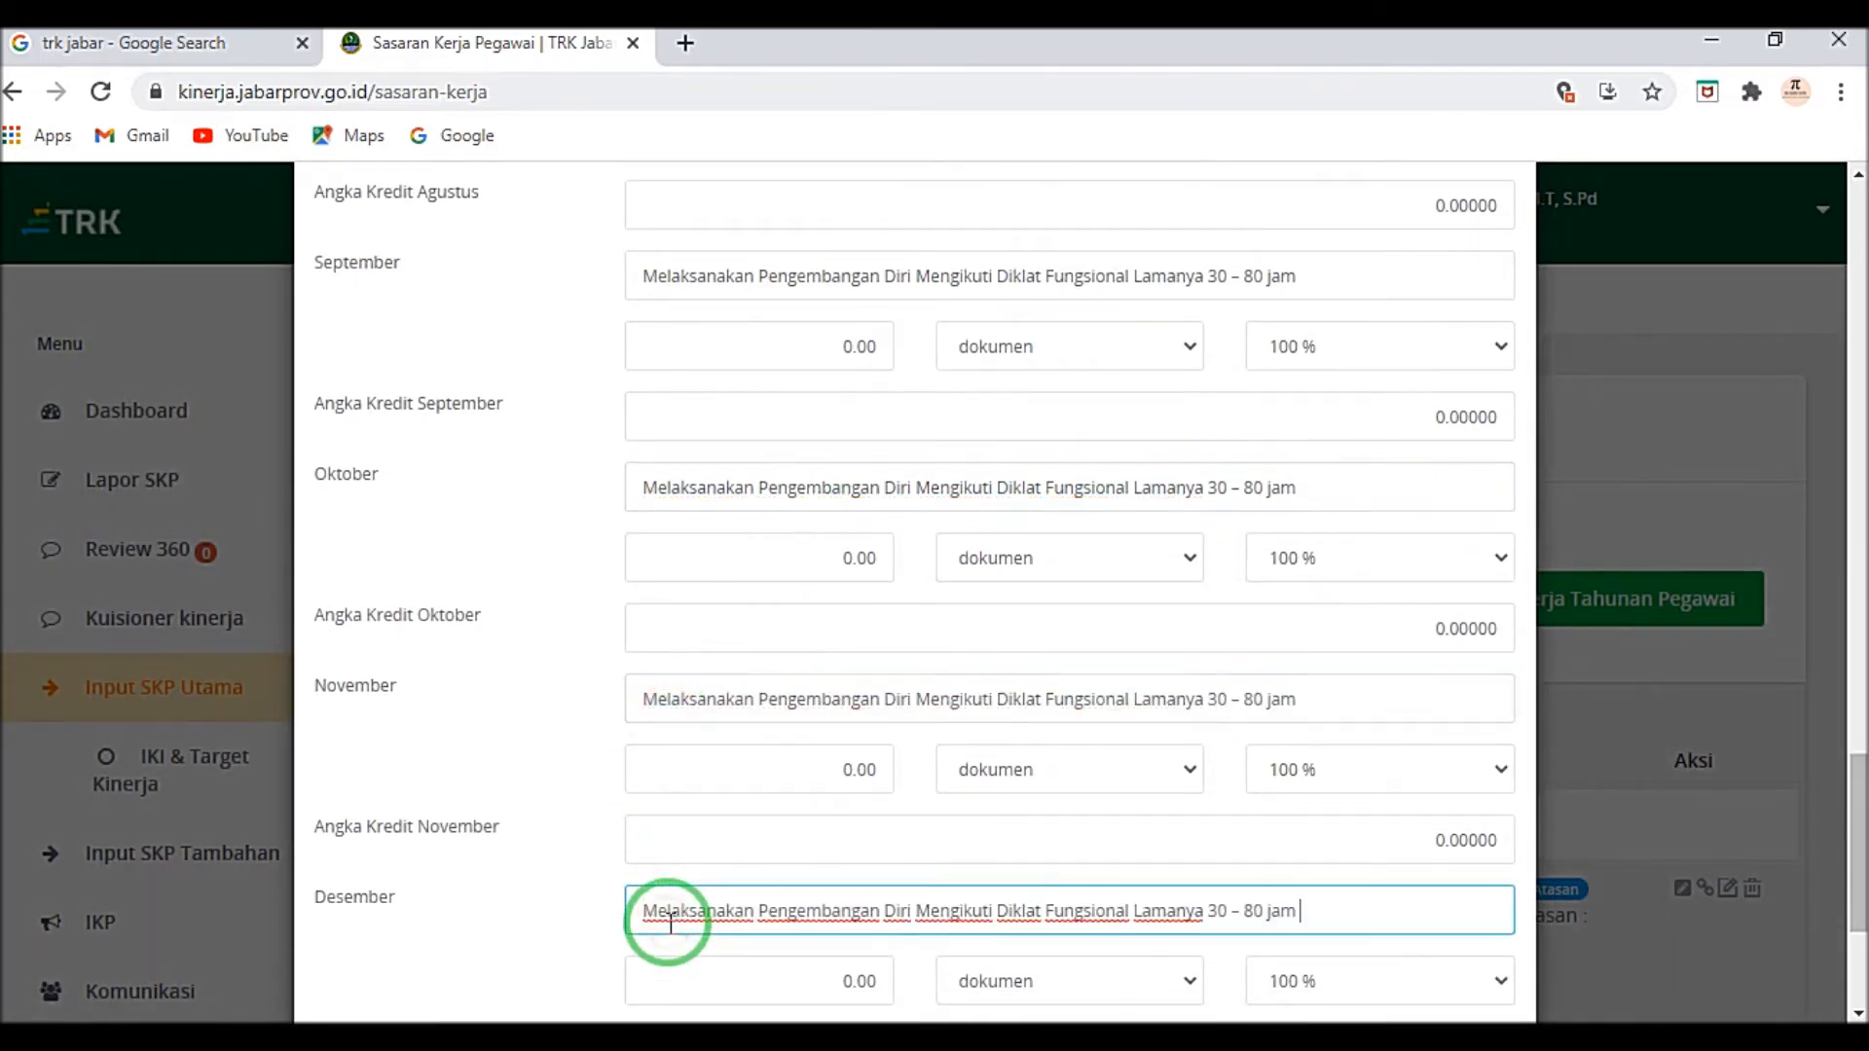
Step: Set the Februari target to 1 dokumen at 100 % and Angka Kredit Februari to 1
scroll(672, 895, down, 3)
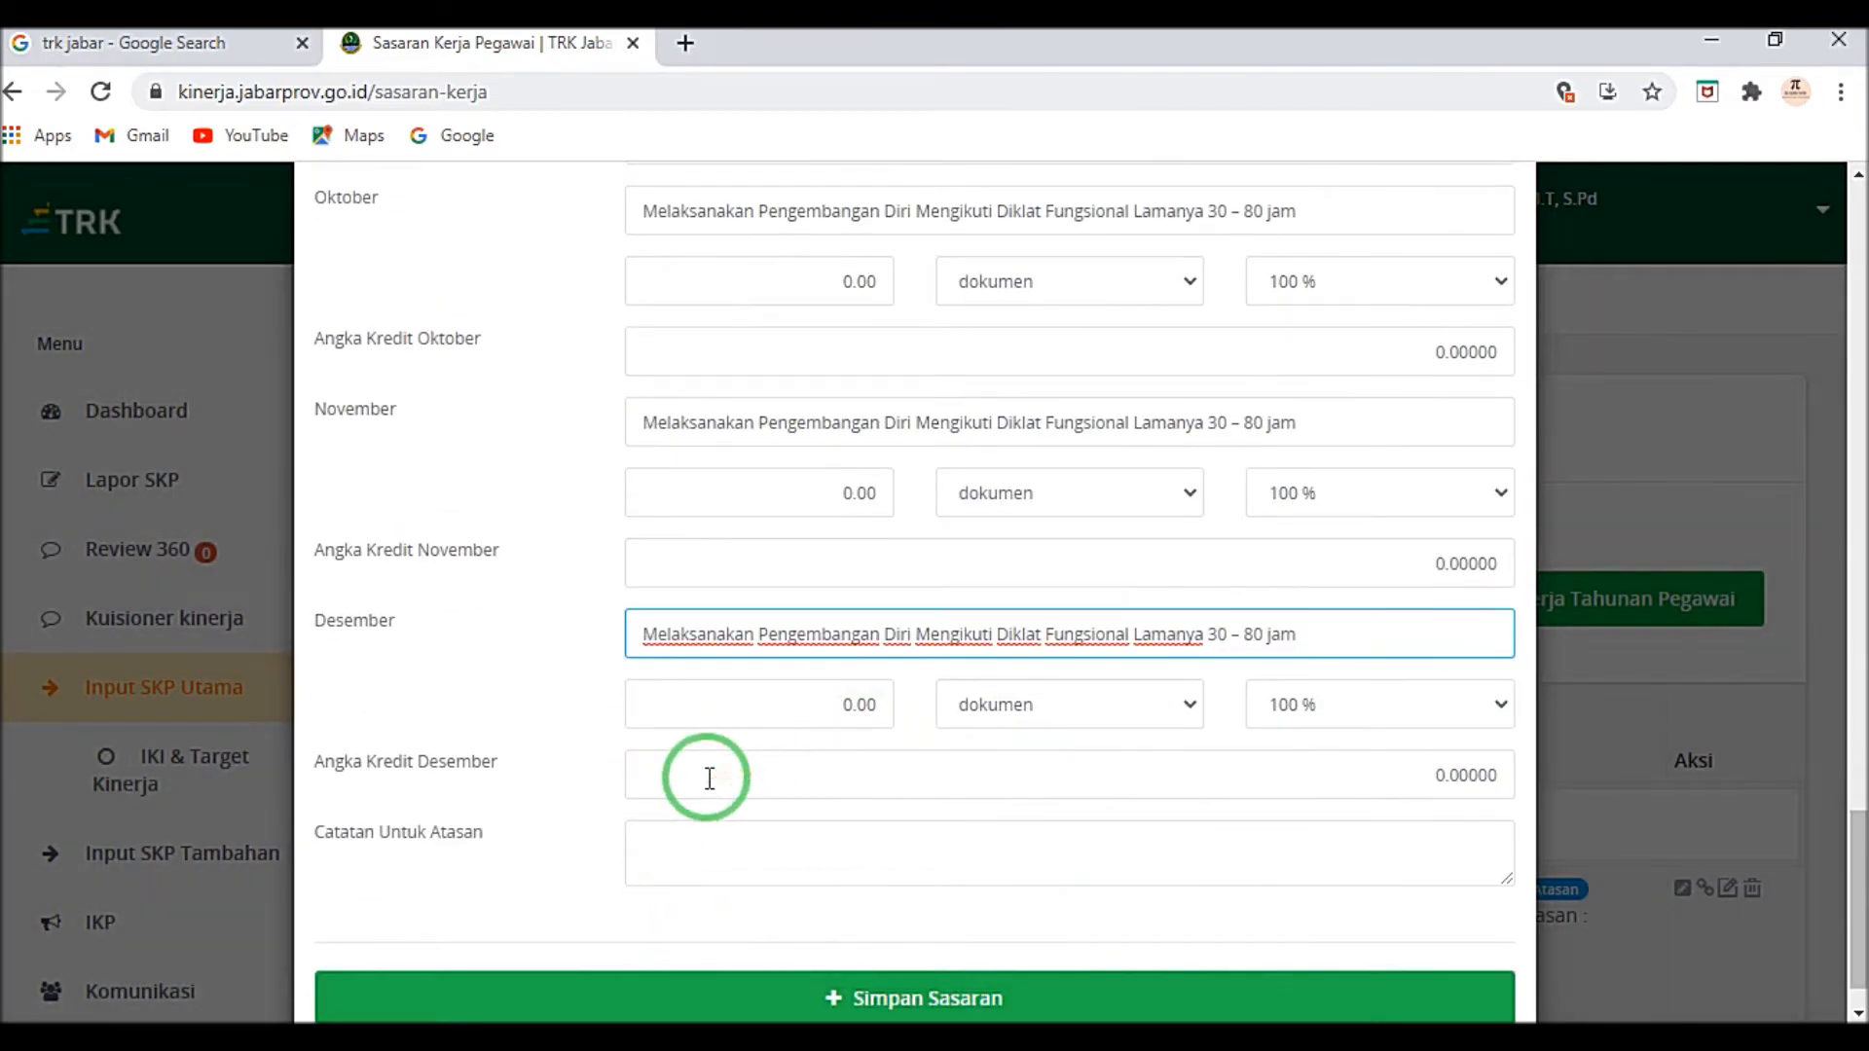
scroll(978, 627, up, 8)
scroll(981, 623, up, 10)
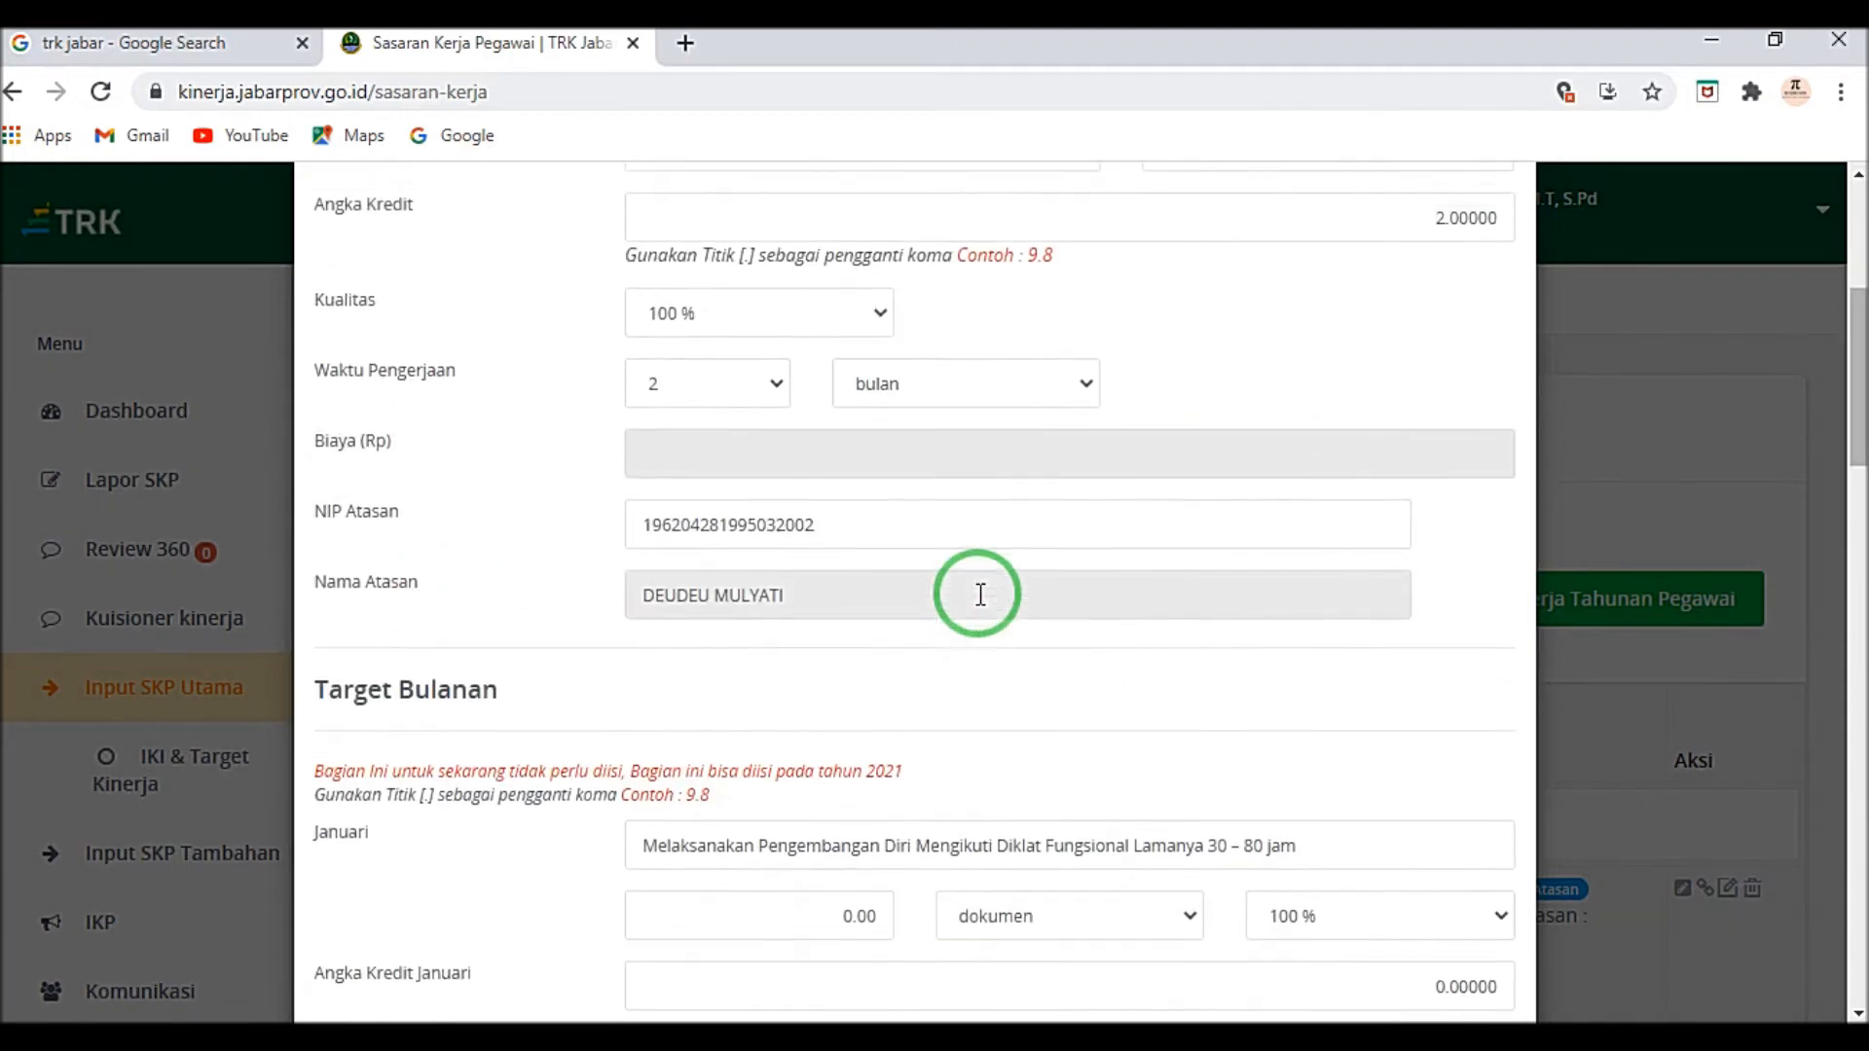
drag(939, 530, 1082, 572)
scroll(1265, 569, down, 9)
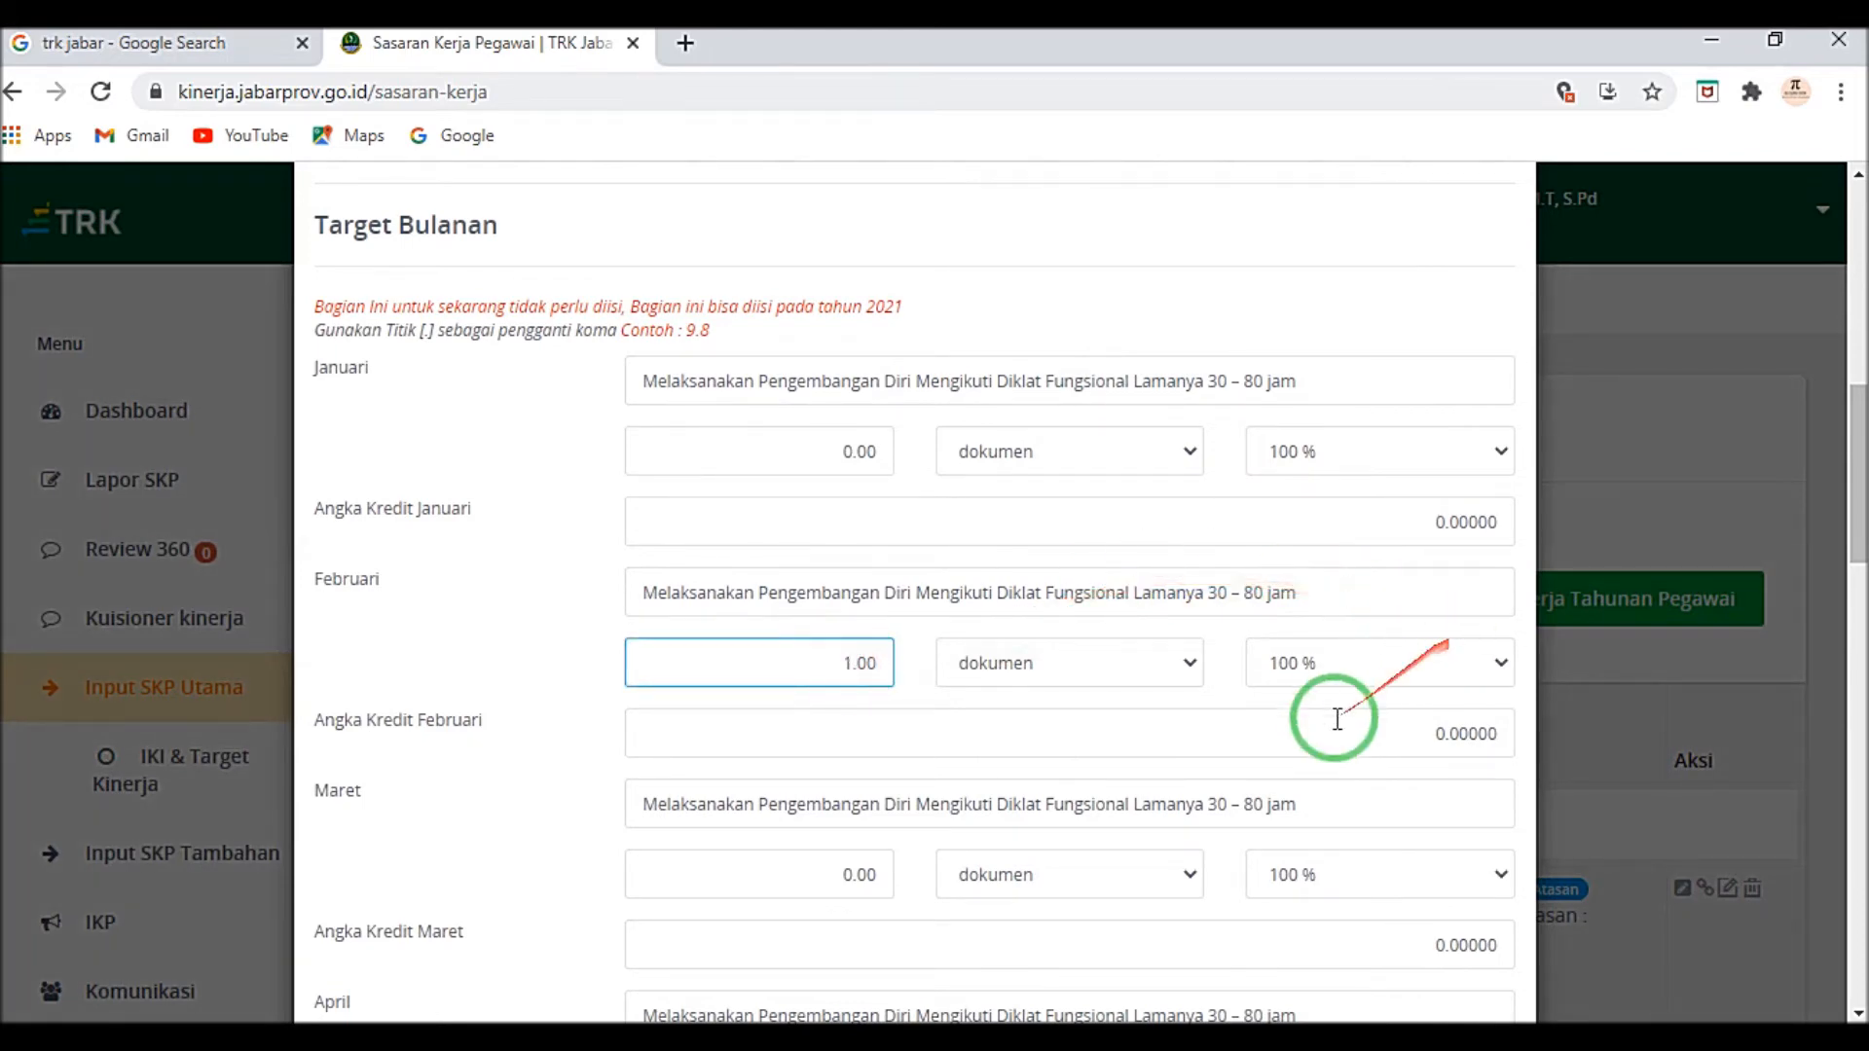
click(1439, 672)
click(1439, 670)
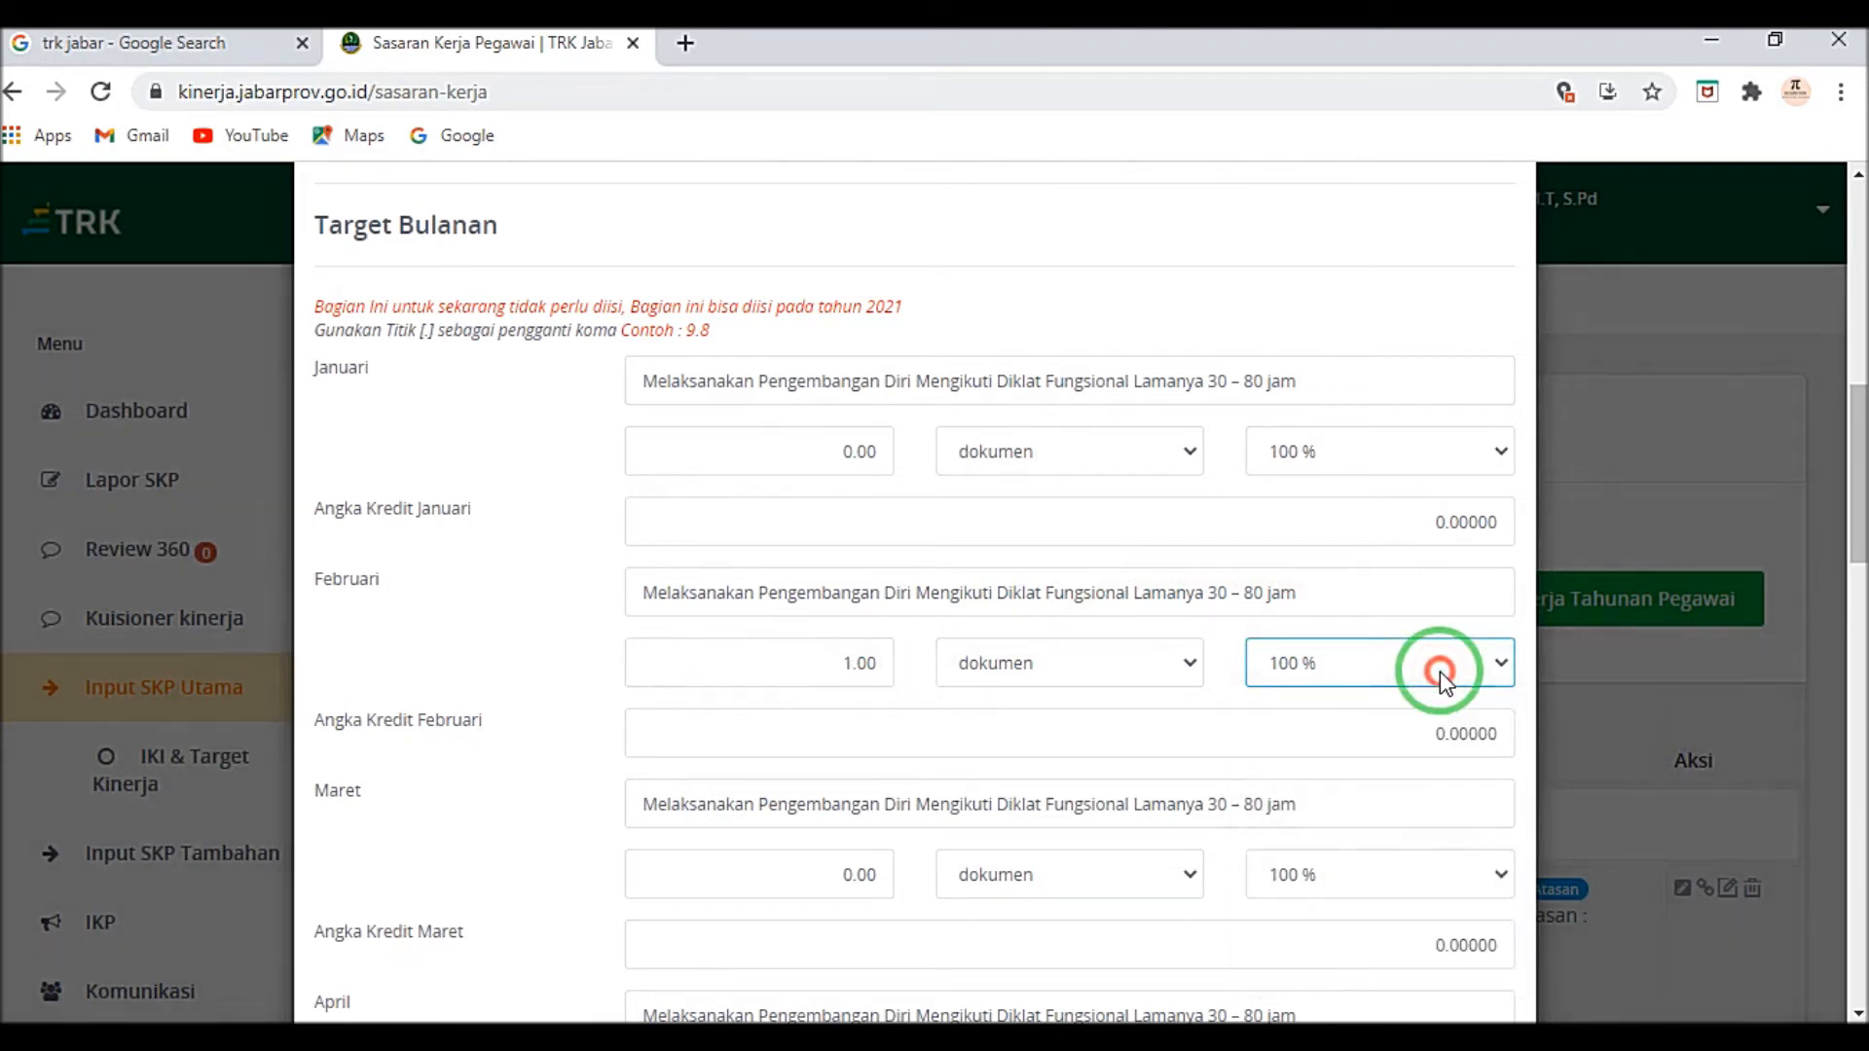
click(1450, 730)
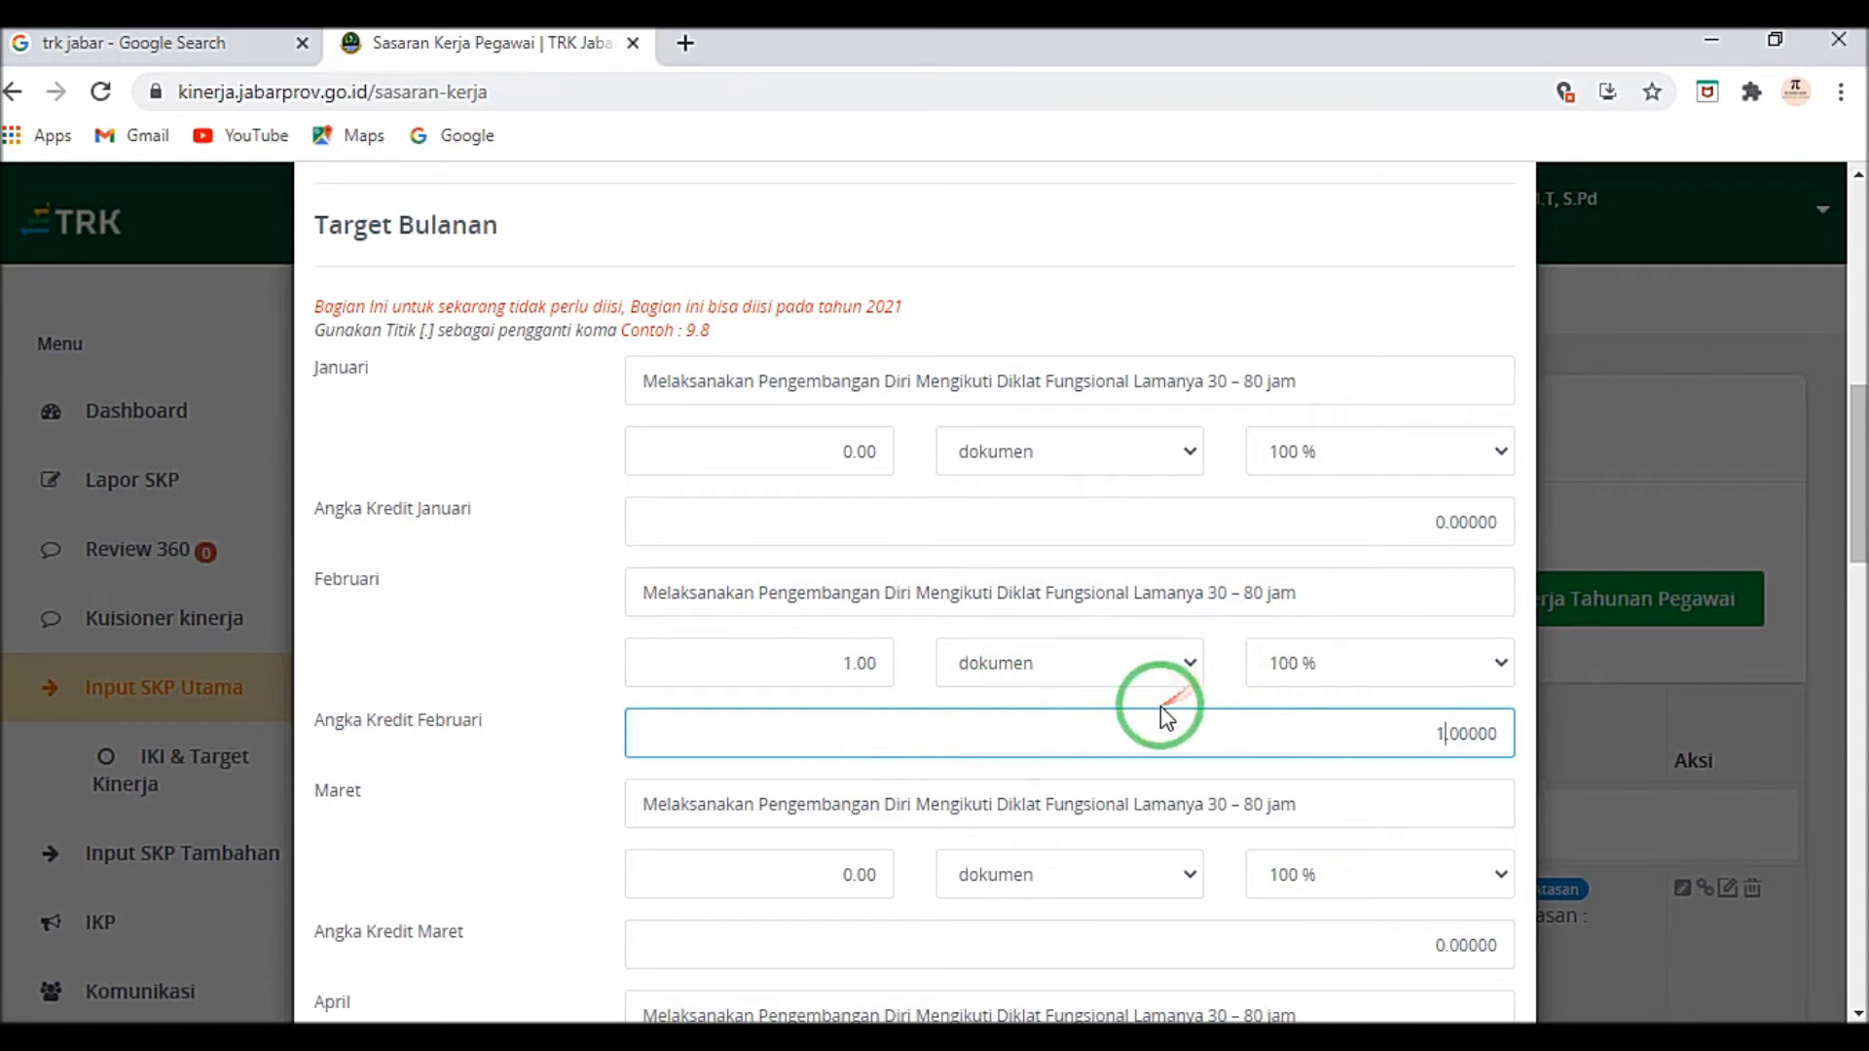
Step: Set the November target to 1 dokumen and Angka Kredit November to 1
scroll(1160, 704, up, 6)
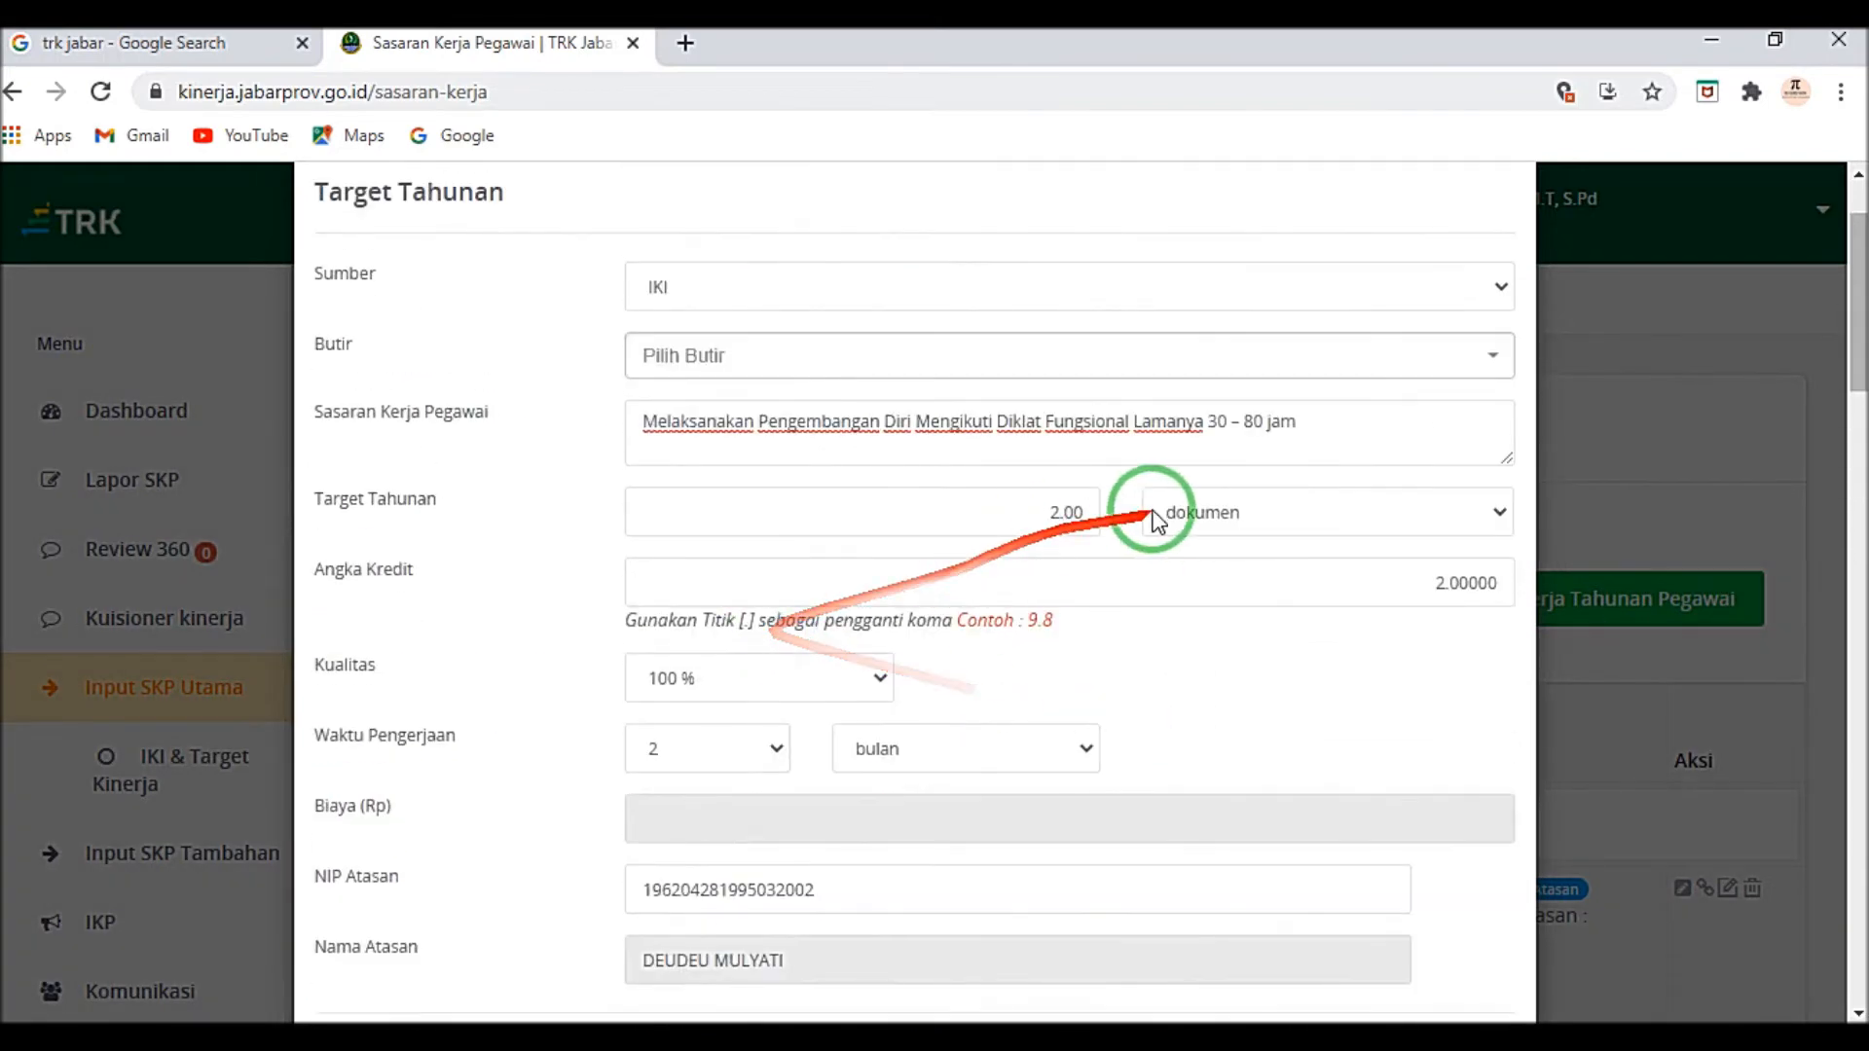
scroll(1418, 593, down, 6)
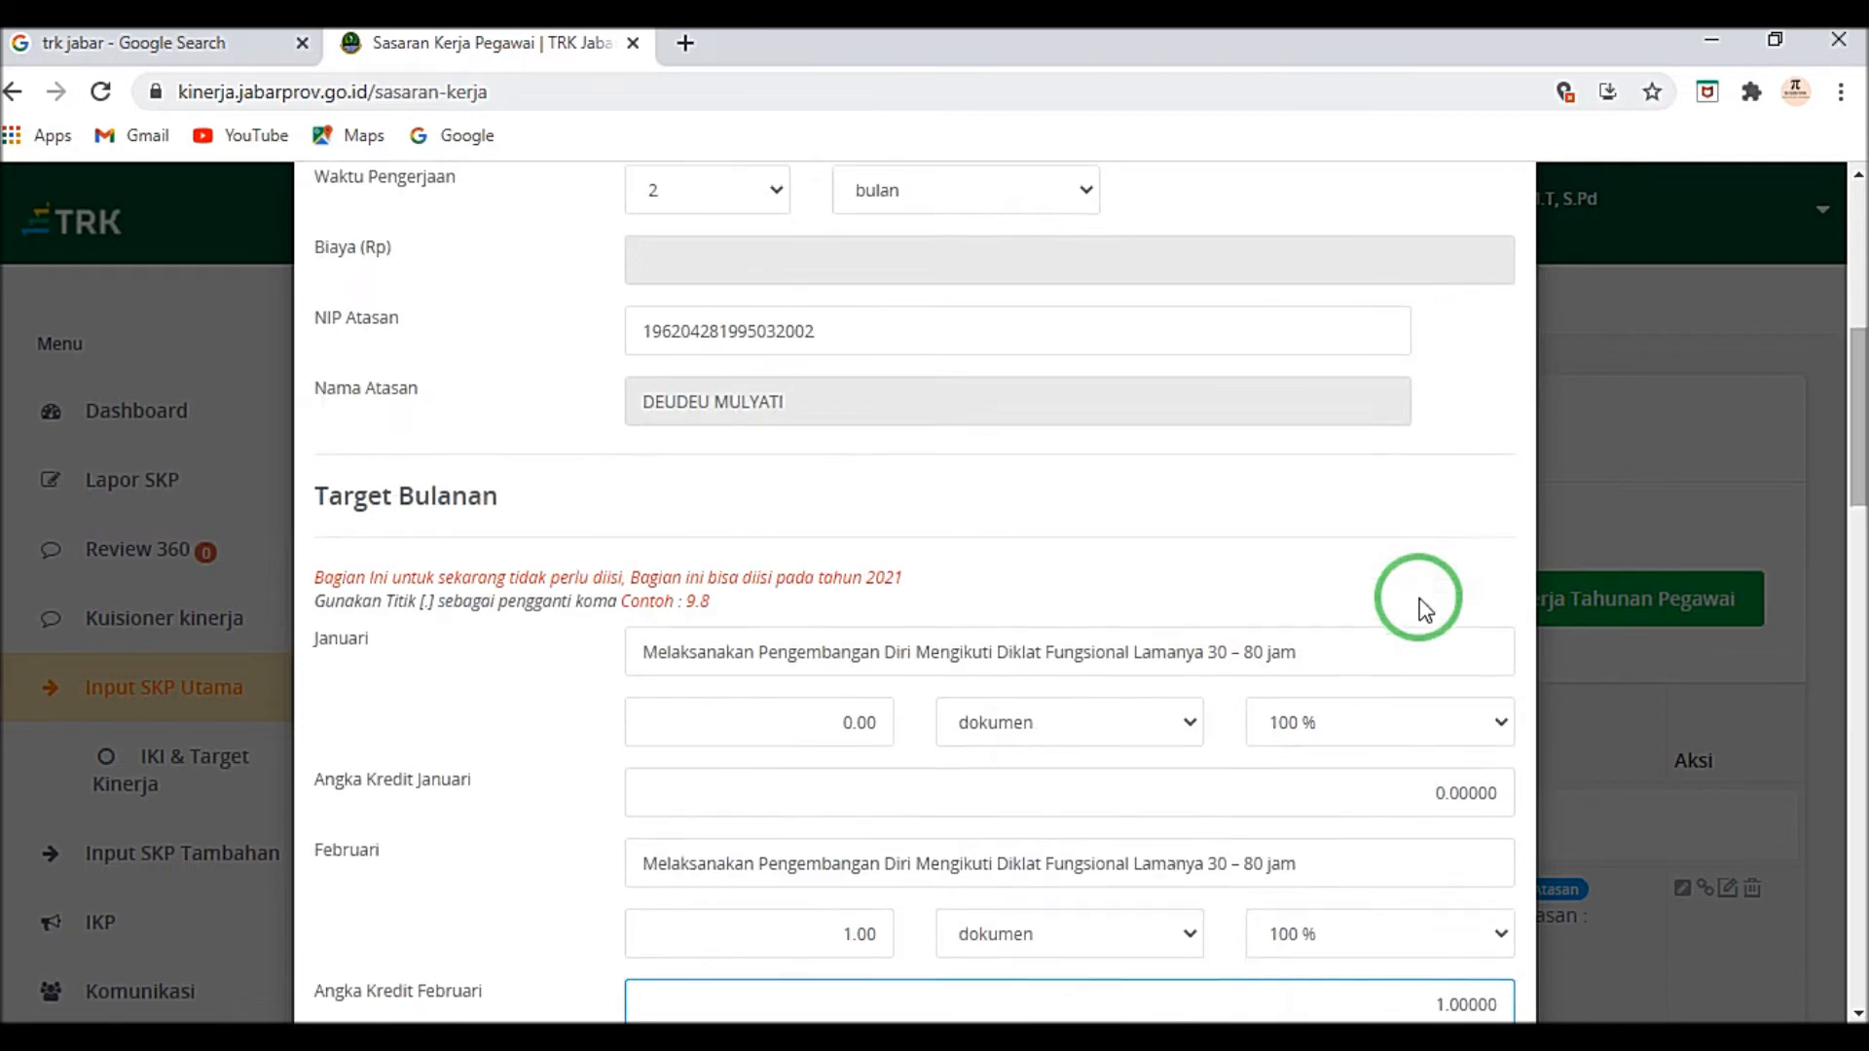
scroll(1420, 606, down, 4)
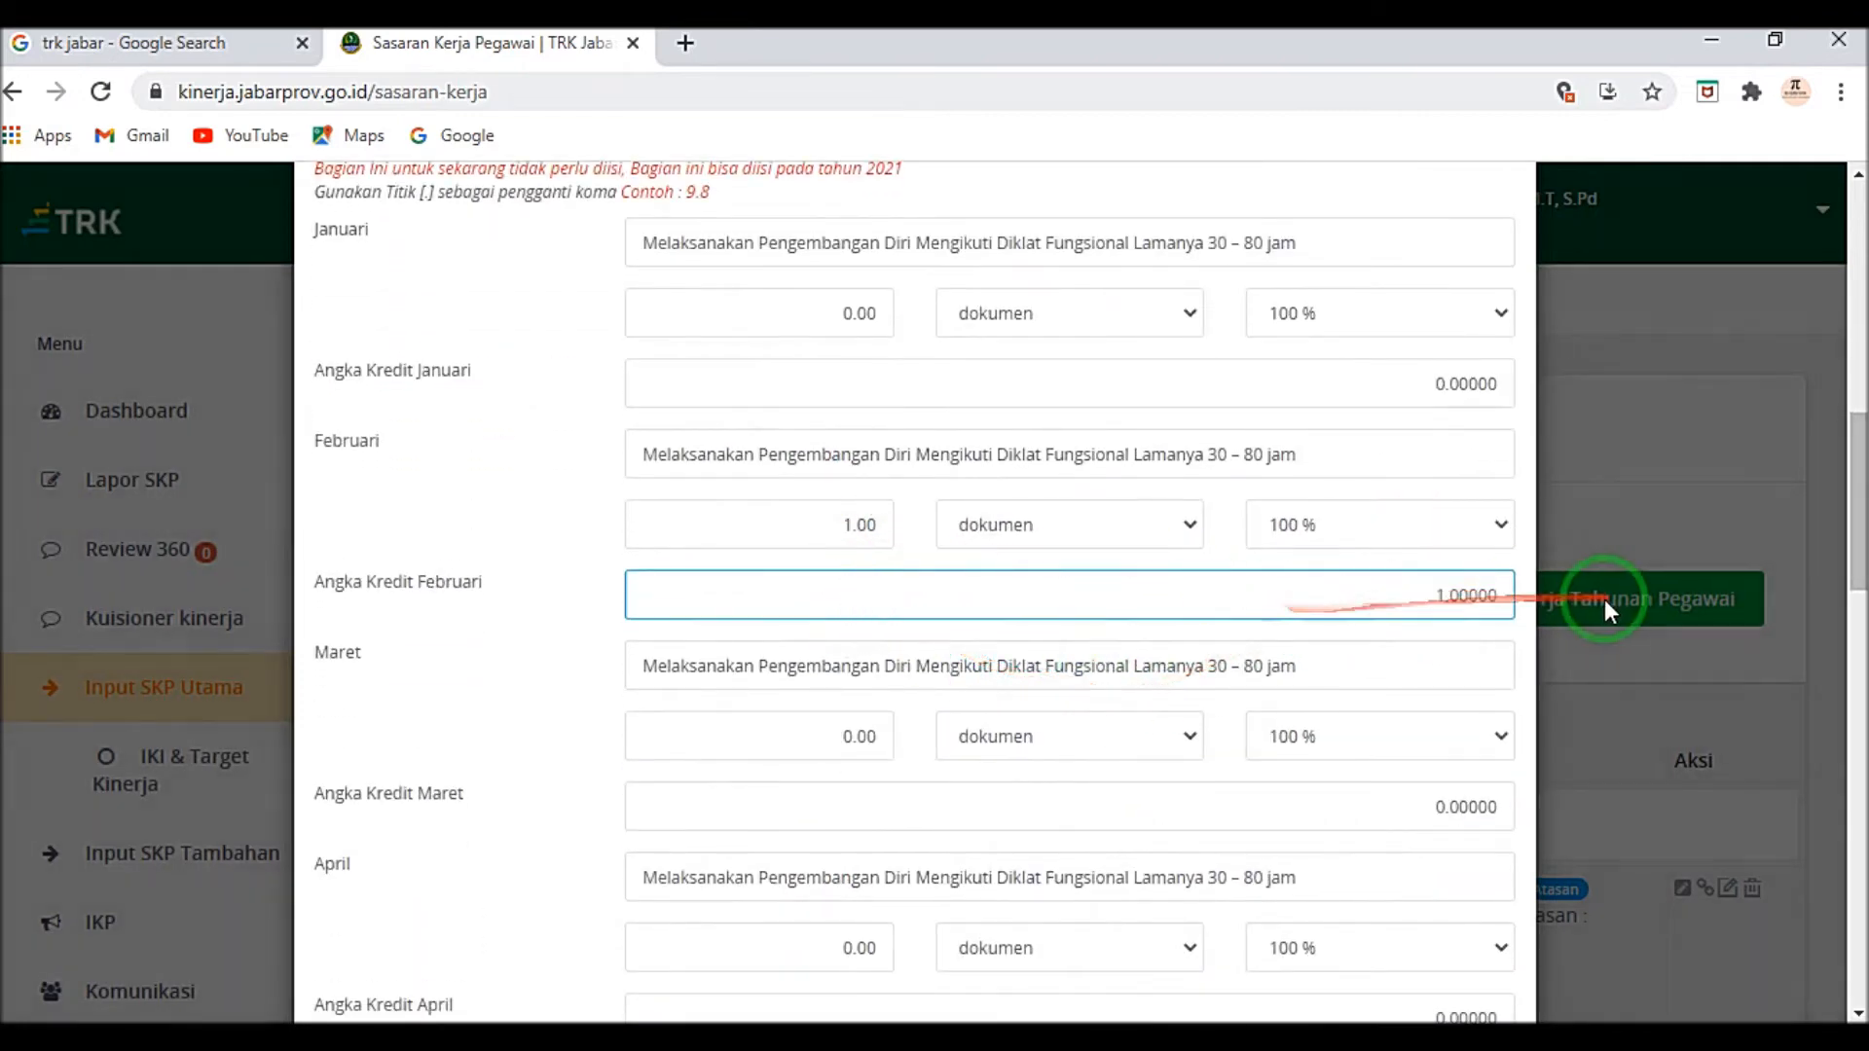
scroll(897, 662, down, 13)
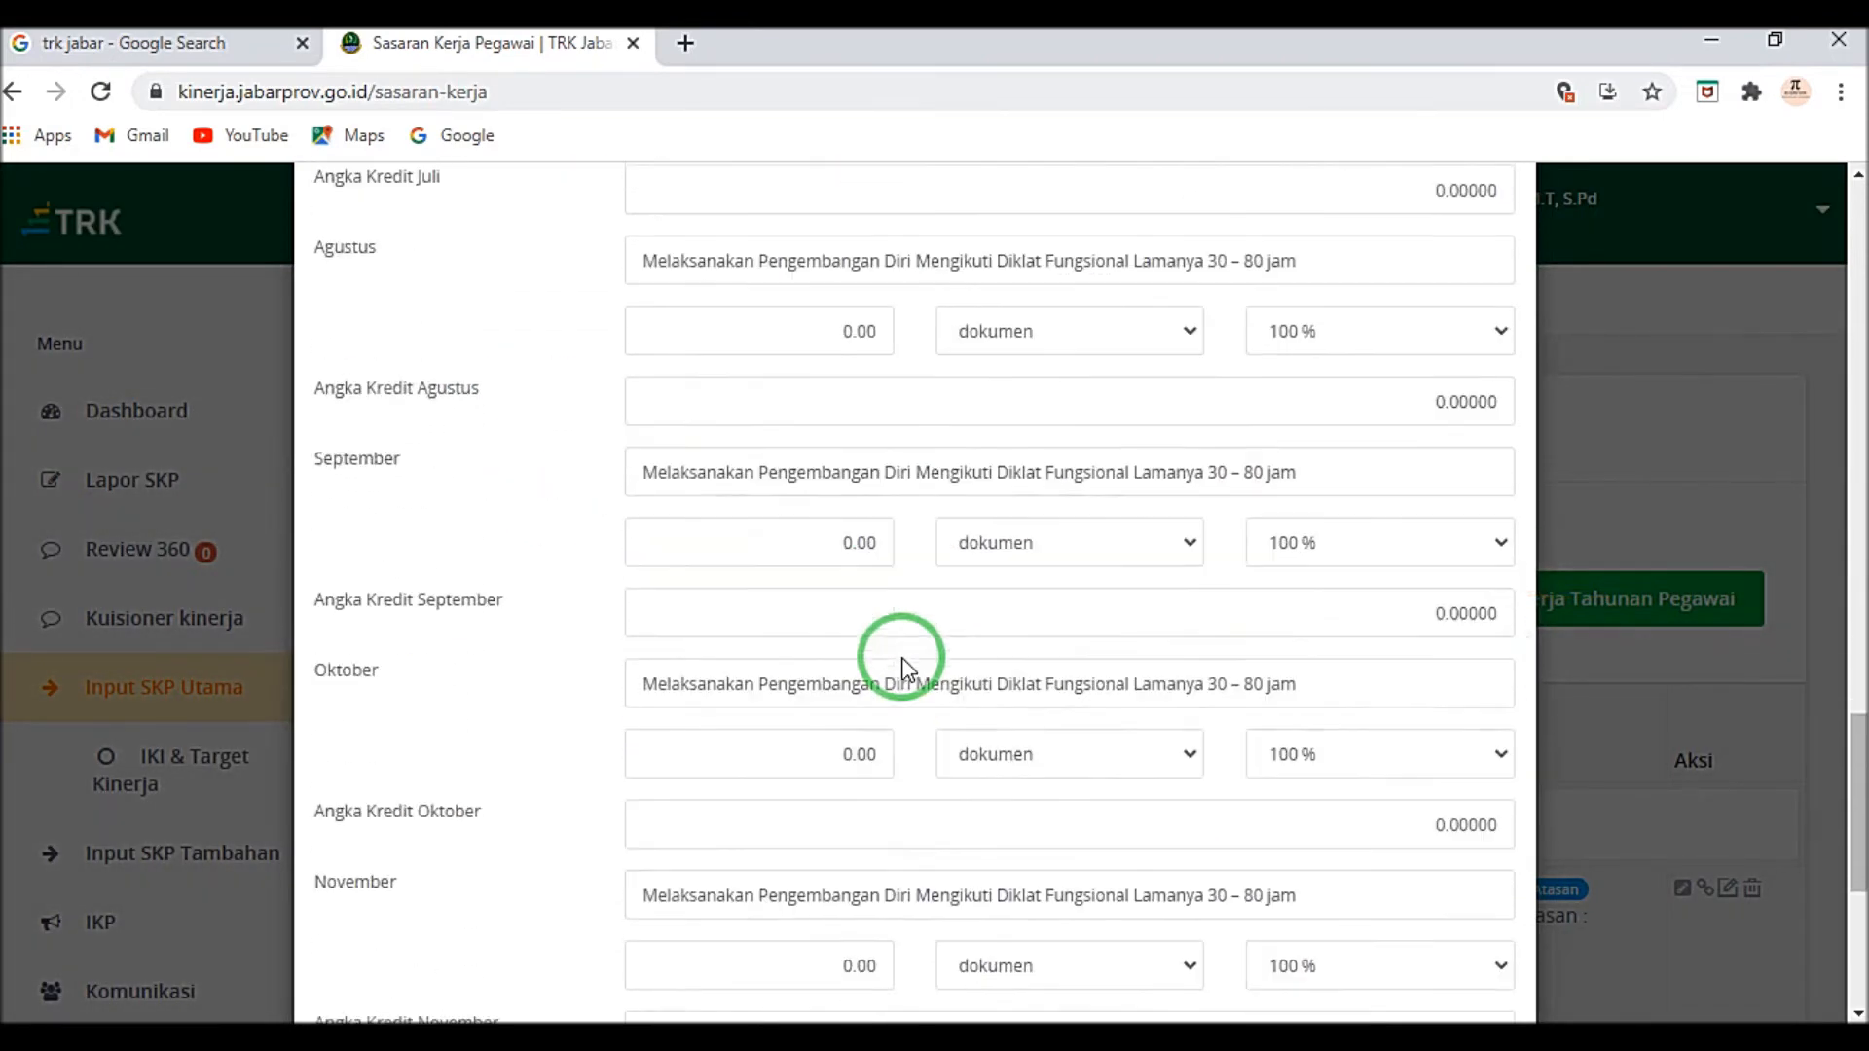
scroll(905, 669, down, 6)
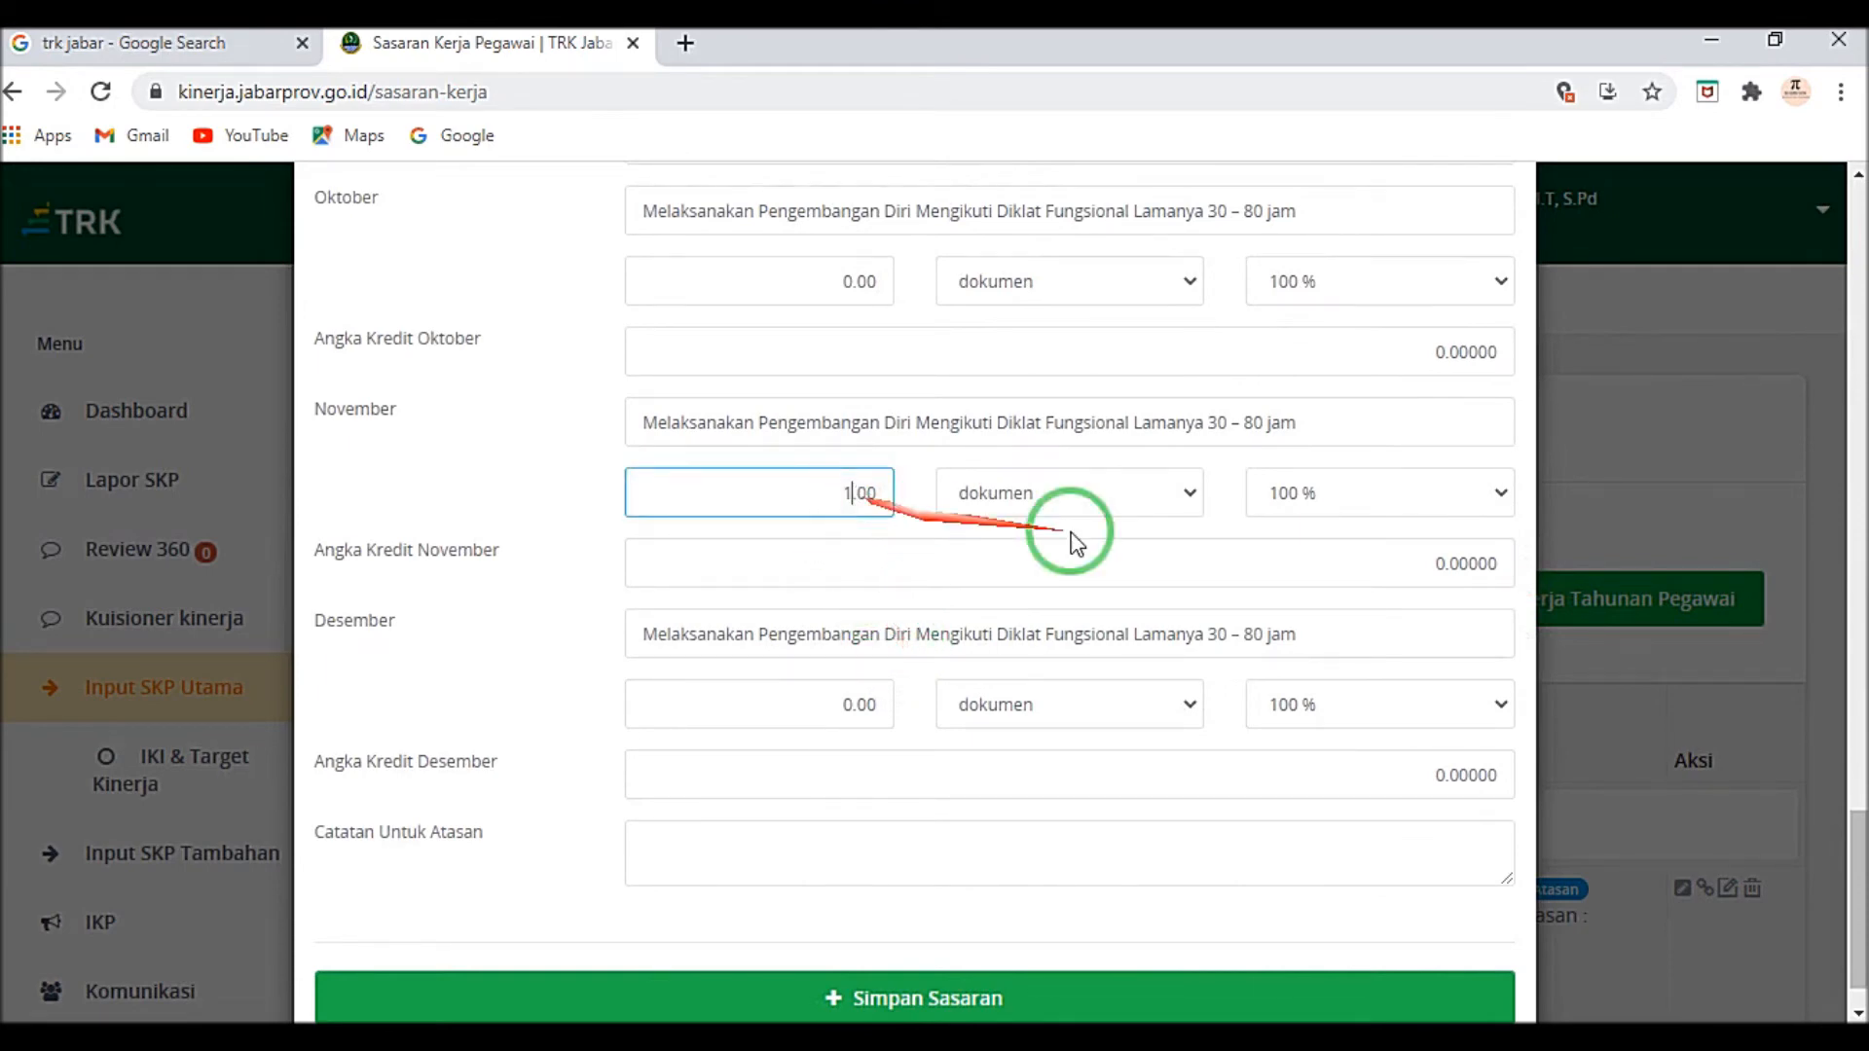
click(1439, 560)
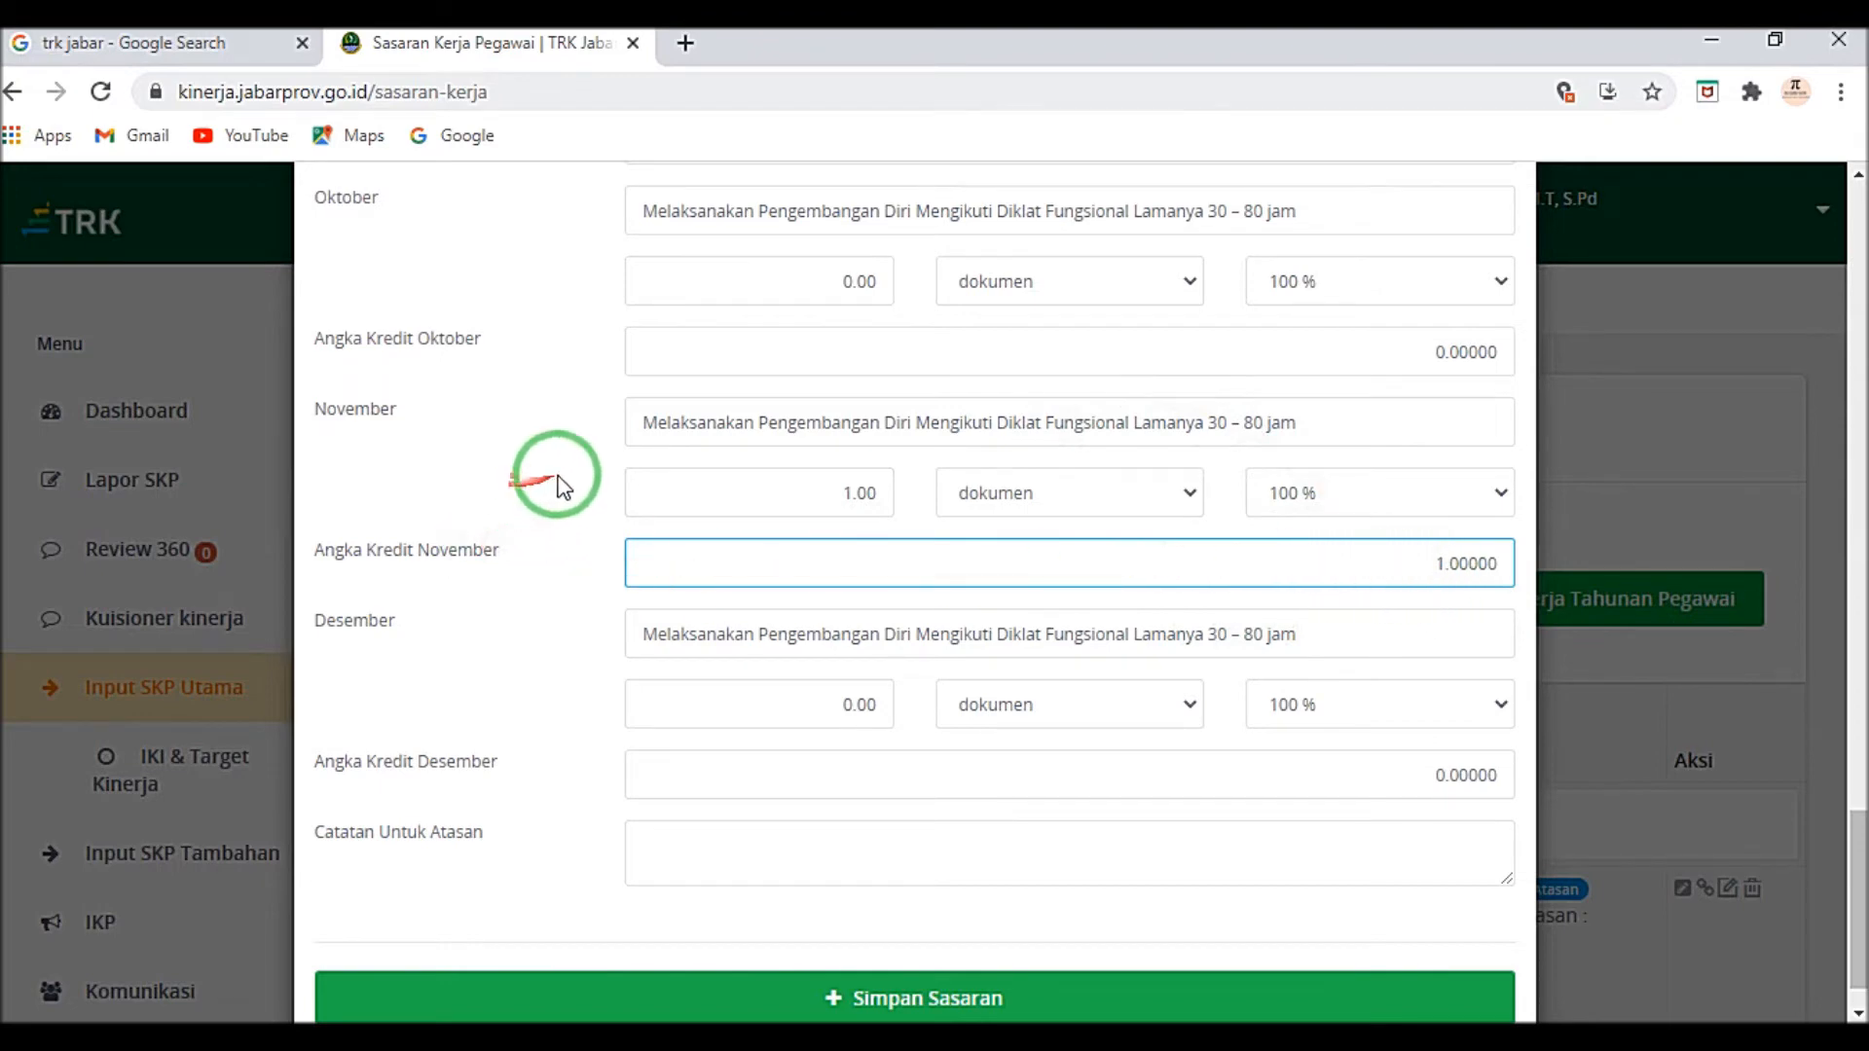
Step: Review the monthly targets and save the IKI Diklat Fungsional entry
scroll(643, 501, up, 15)
scroll(642, 506, up, 5)
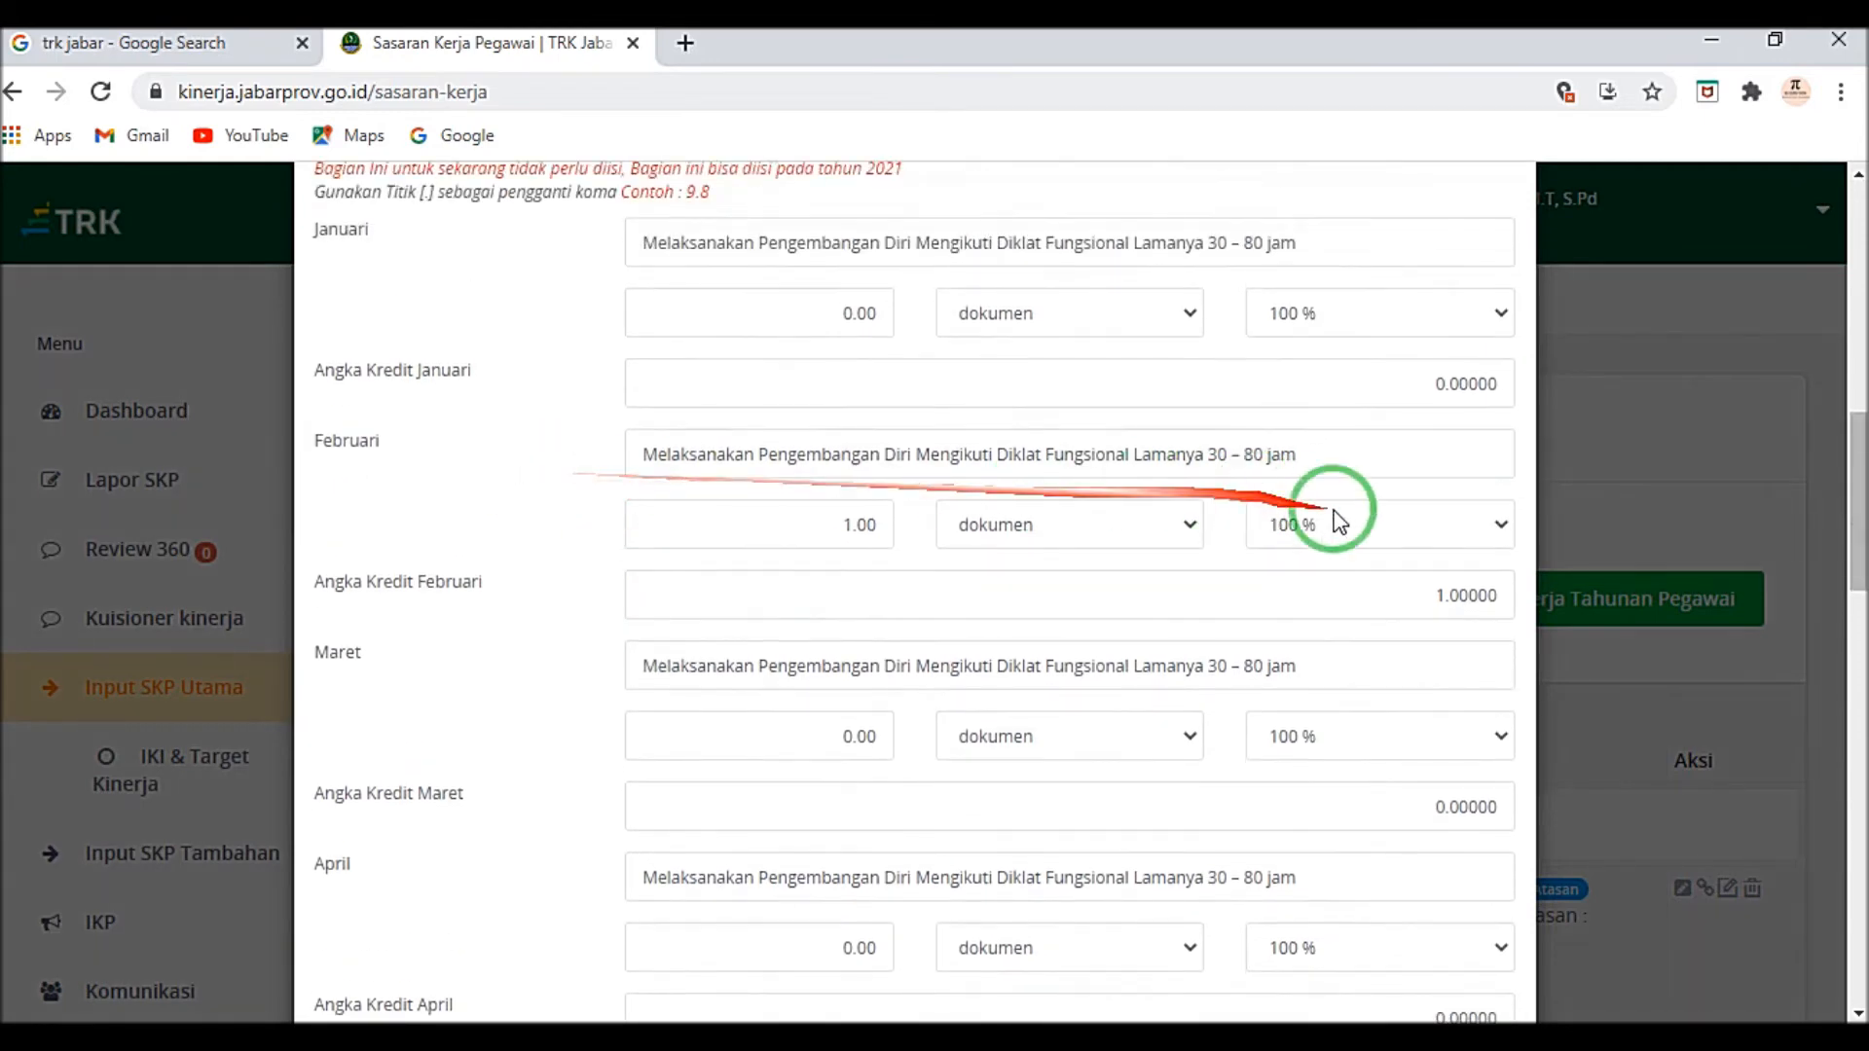
scroll(1339, 569, down, 20)
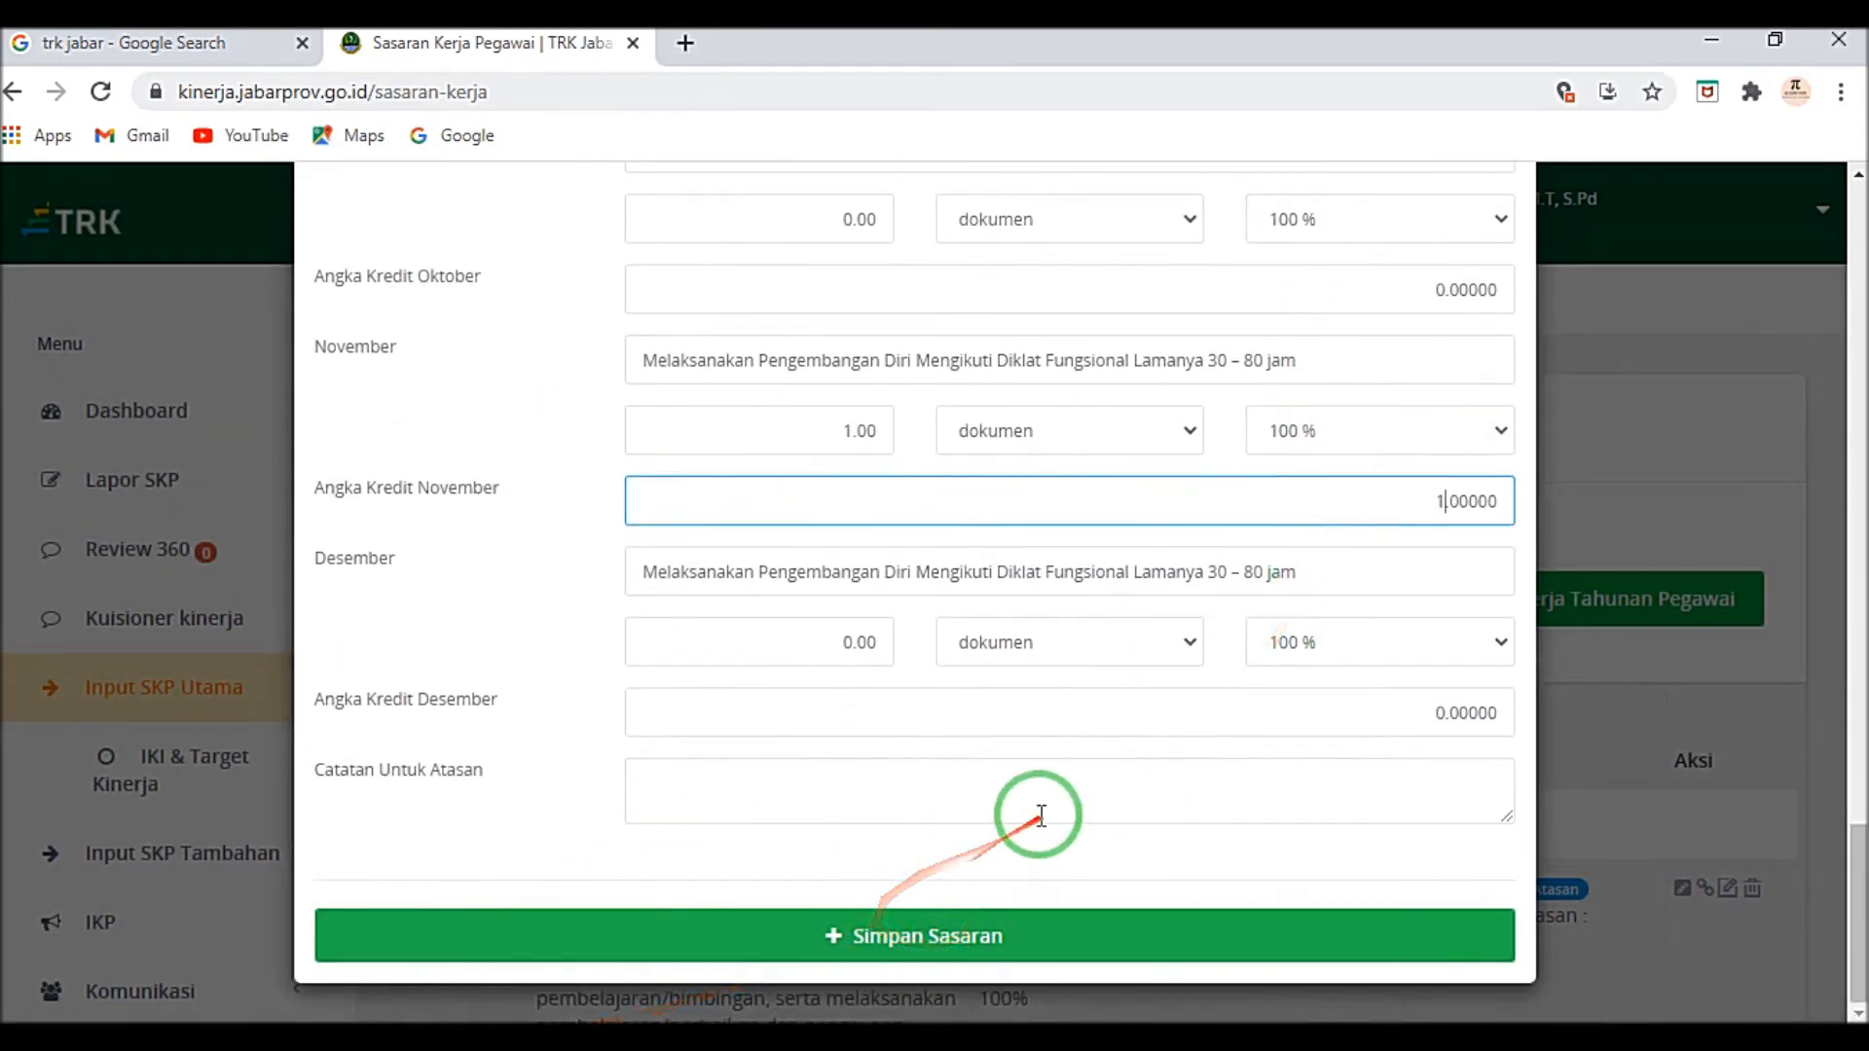
click(974, 935)
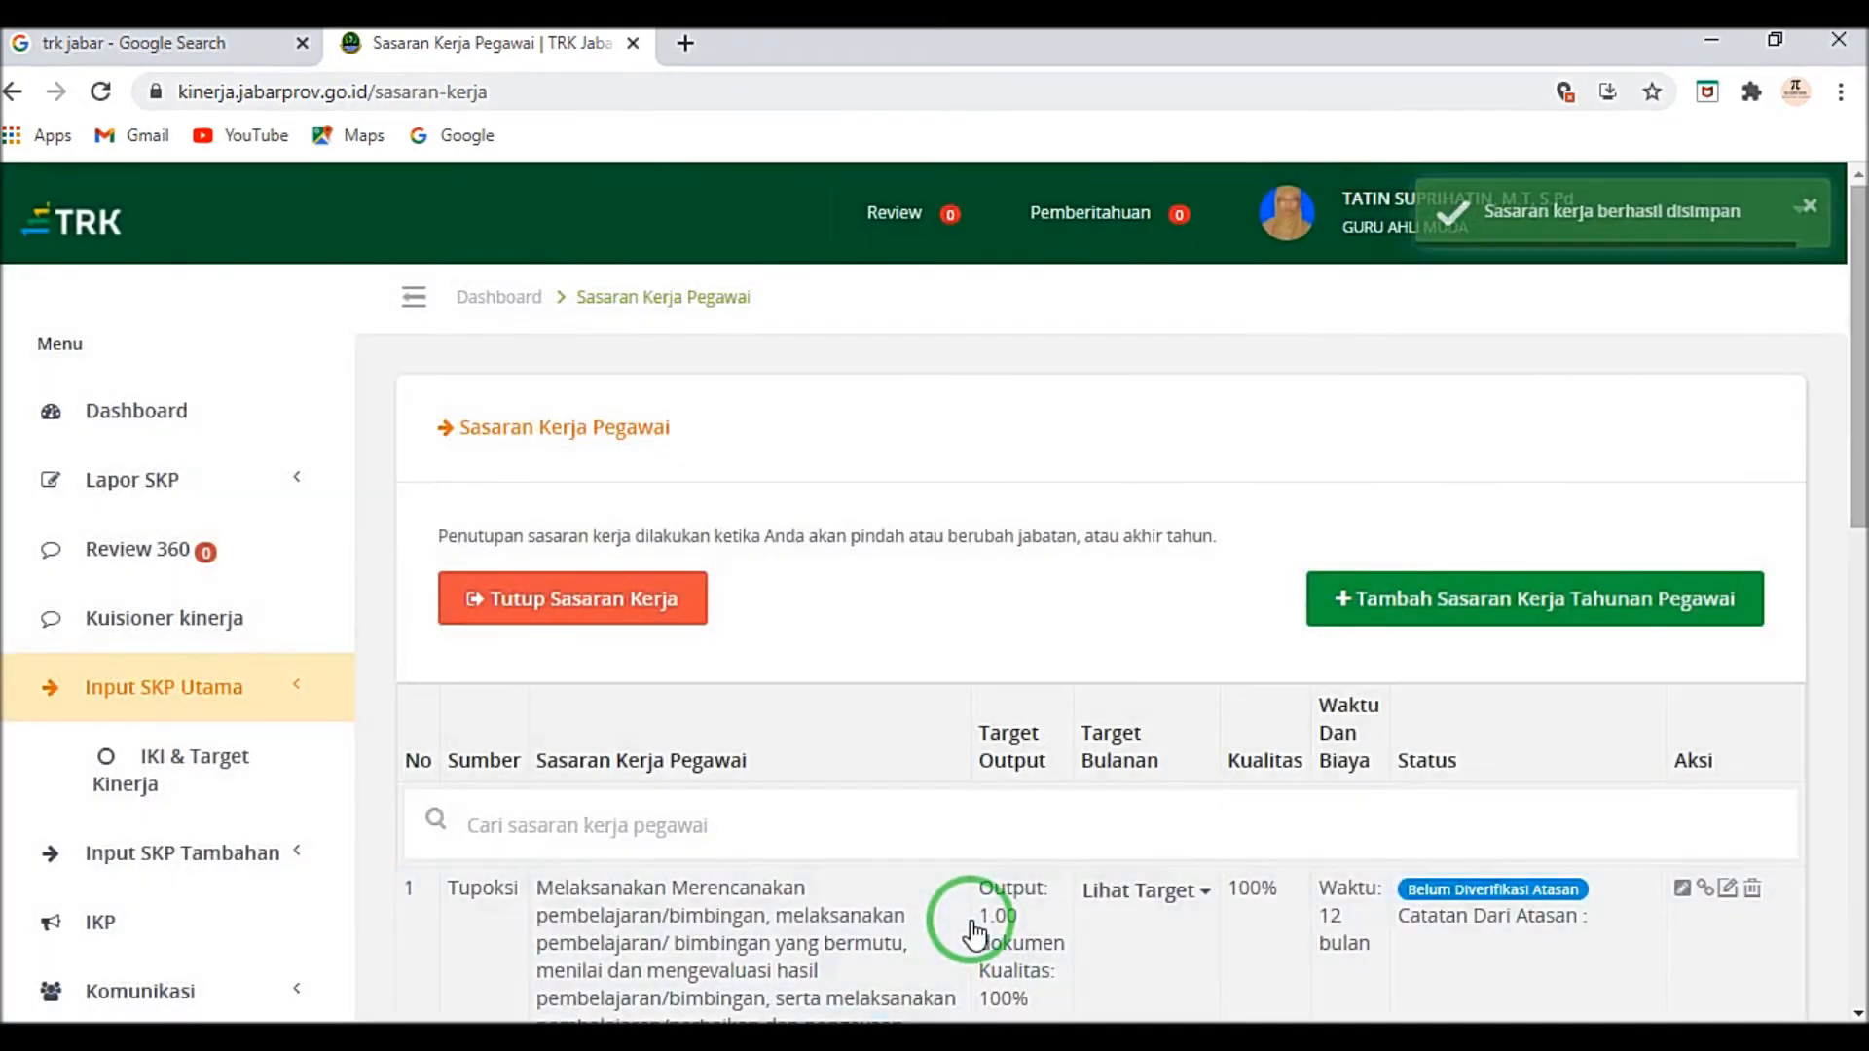
scroll(973, 920, down, 4)
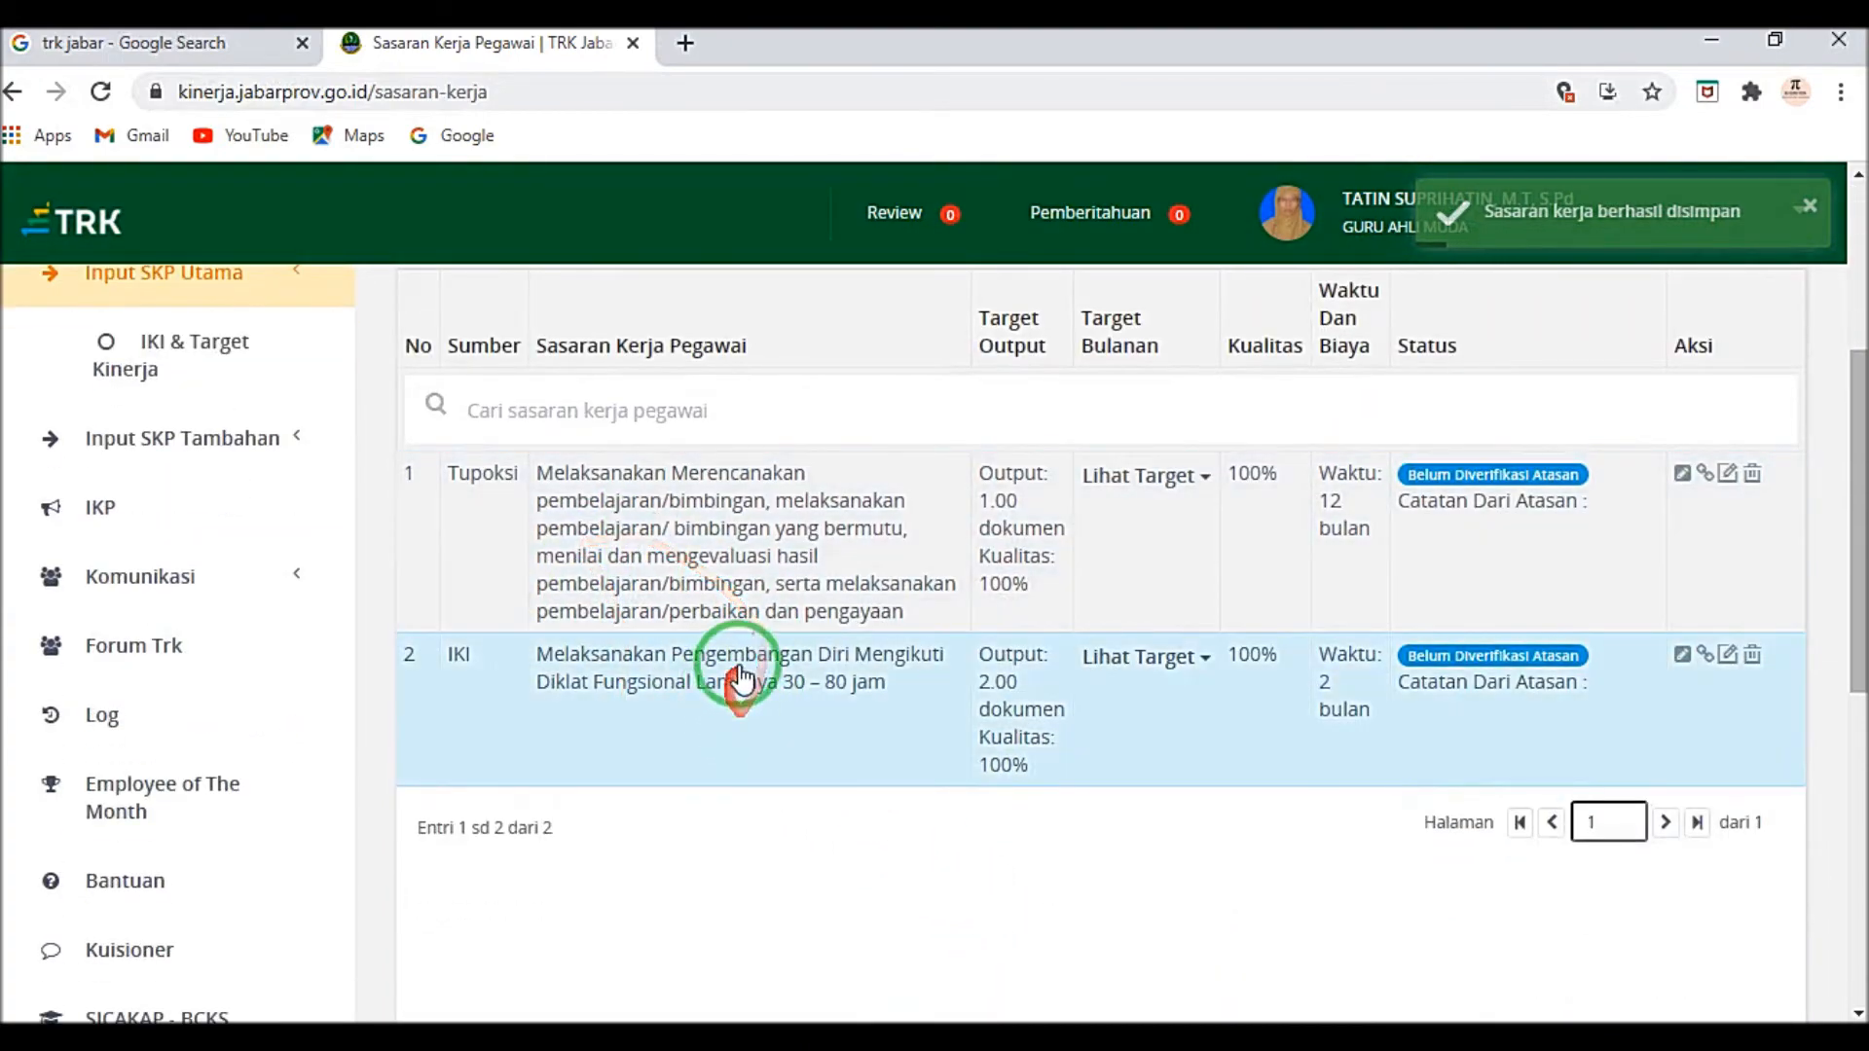
Step: Switch to the SKP 2021 workbook in Excel and copy the Publikasi Ilmiah activity in PLAN cell C6
click(755, 1037)
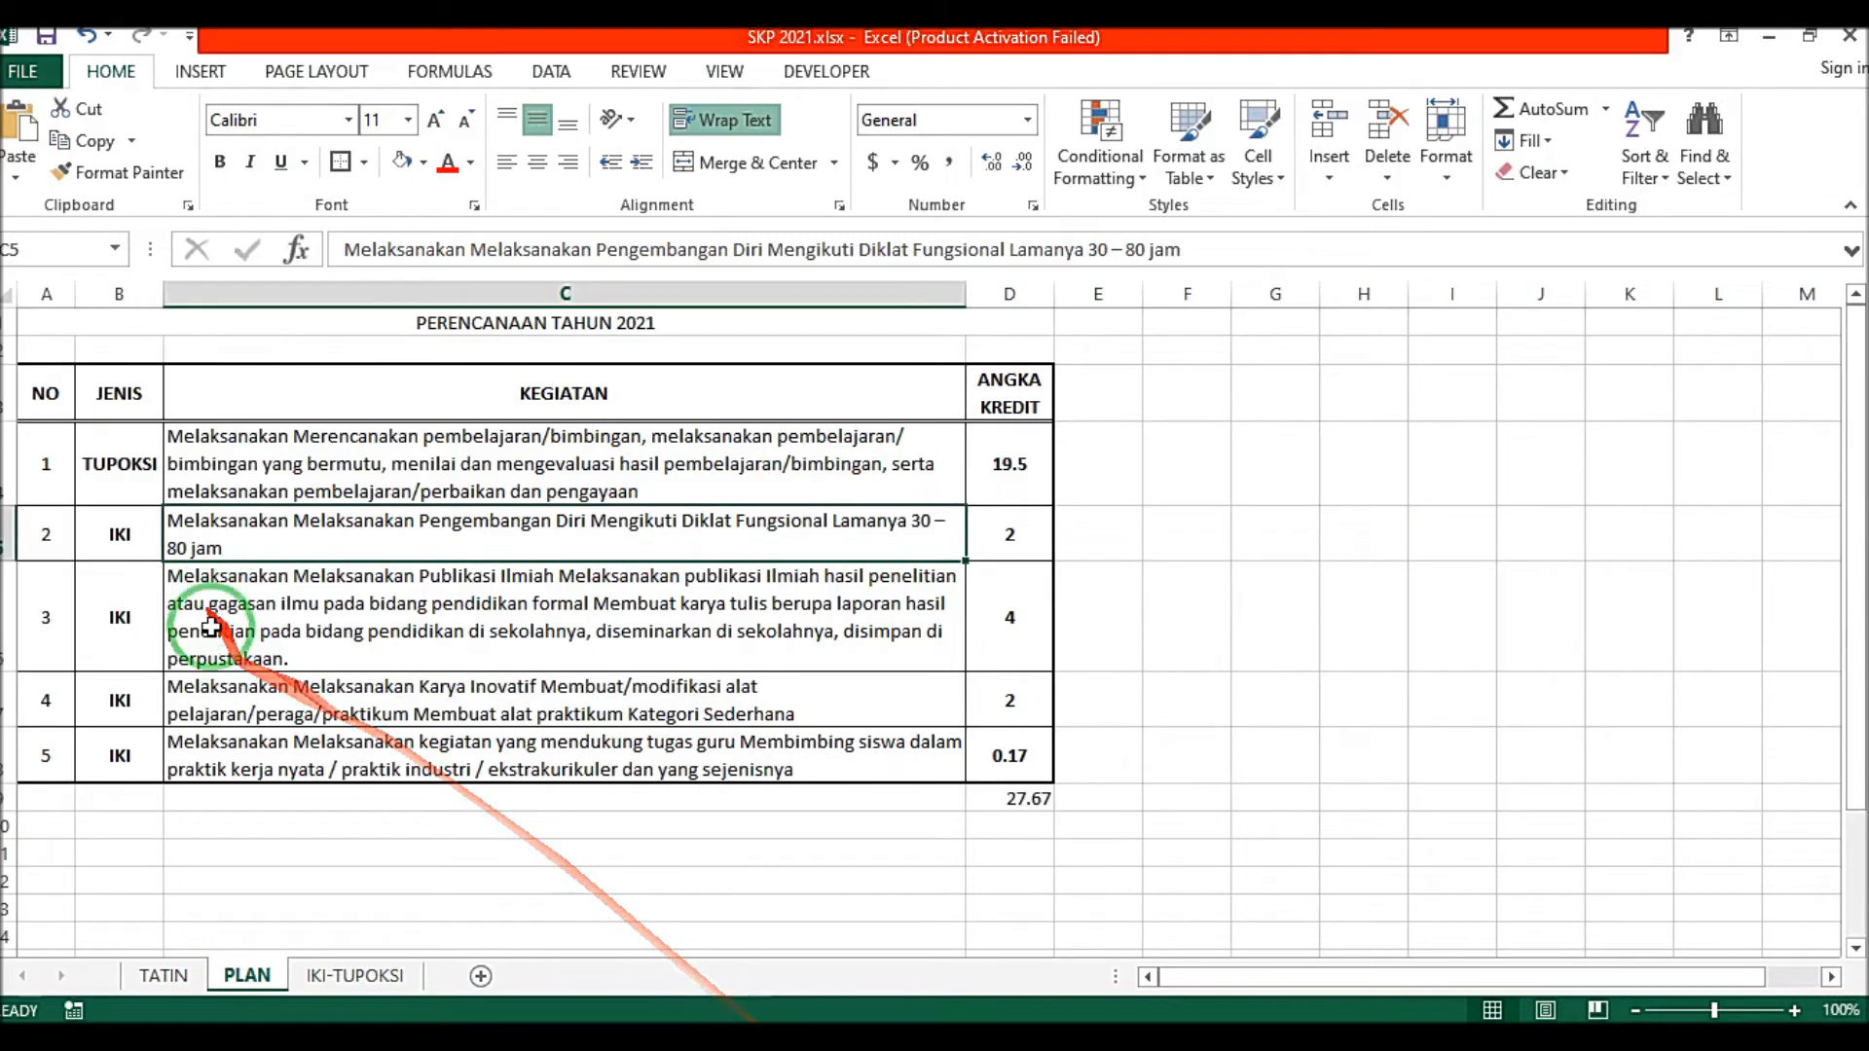
click(316, 626)
right_click(313, 623)
click(395, 122)
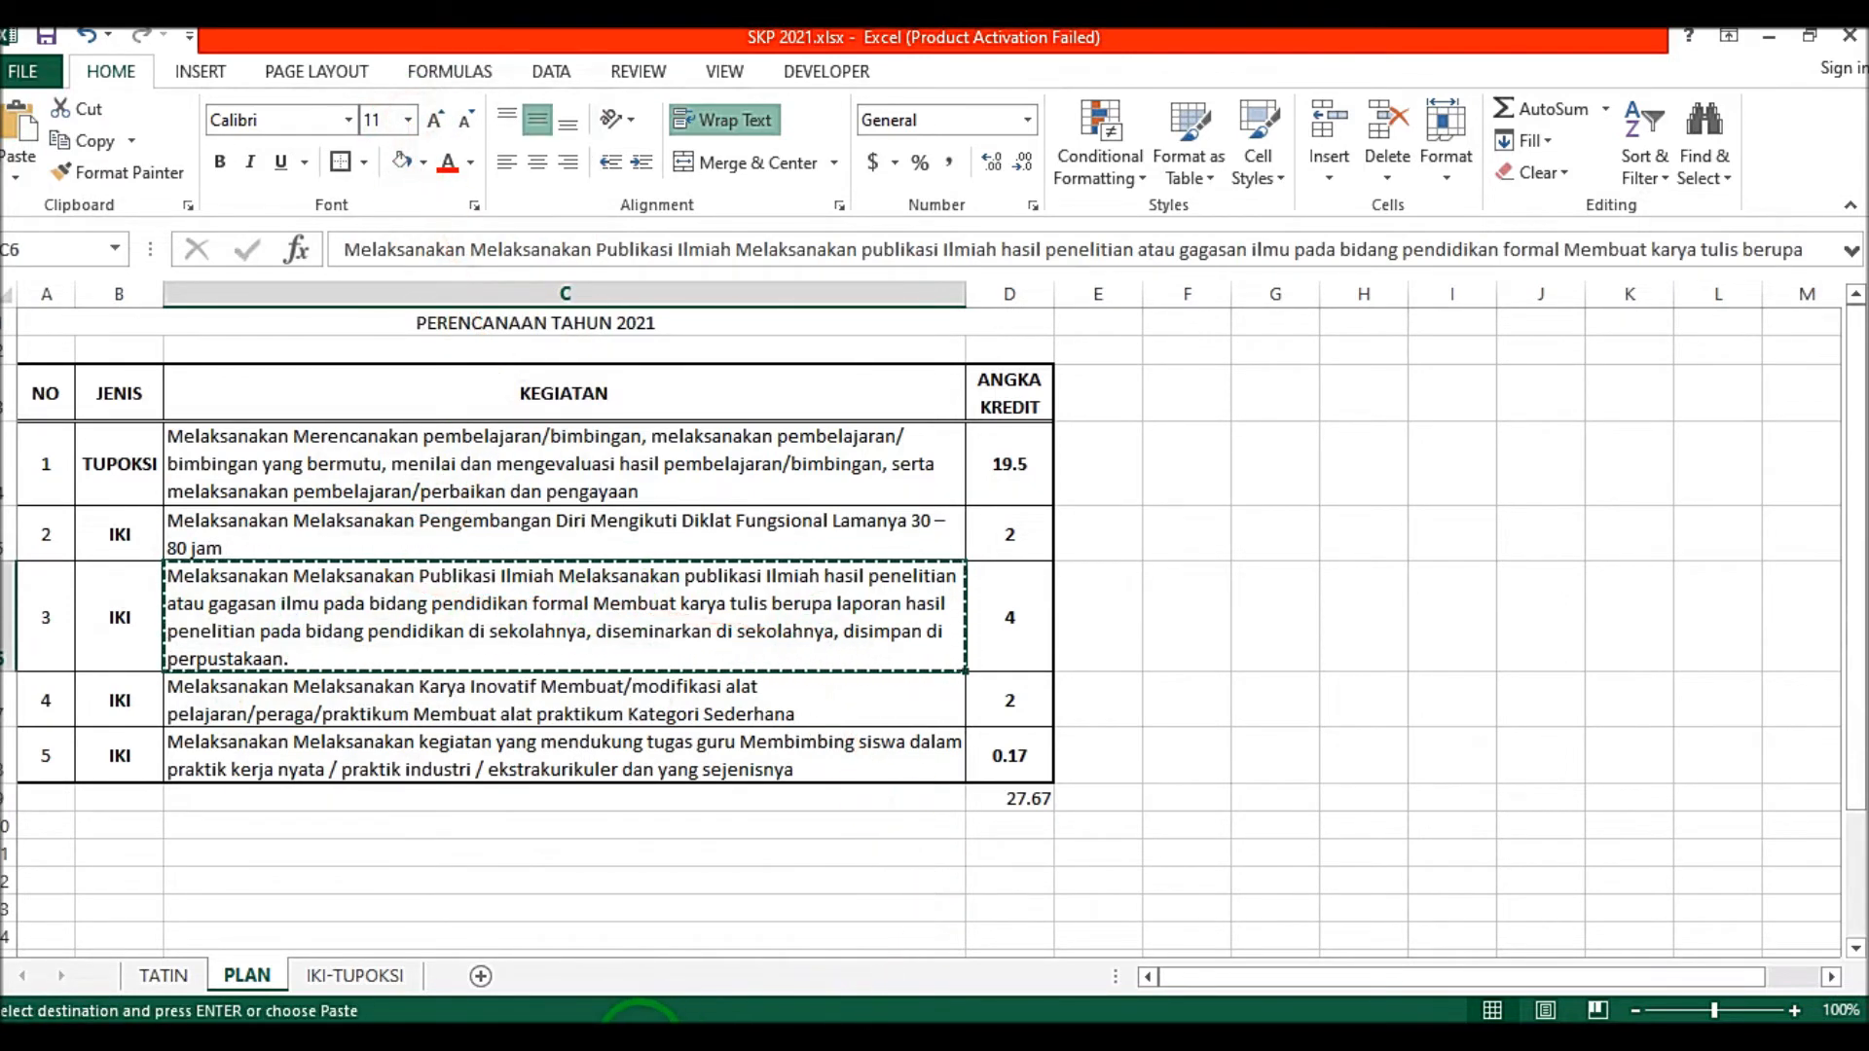
Step: Switch back to TRK in the browser, start another yearly target entry and set its Sumber to IKI
click(628, 987)
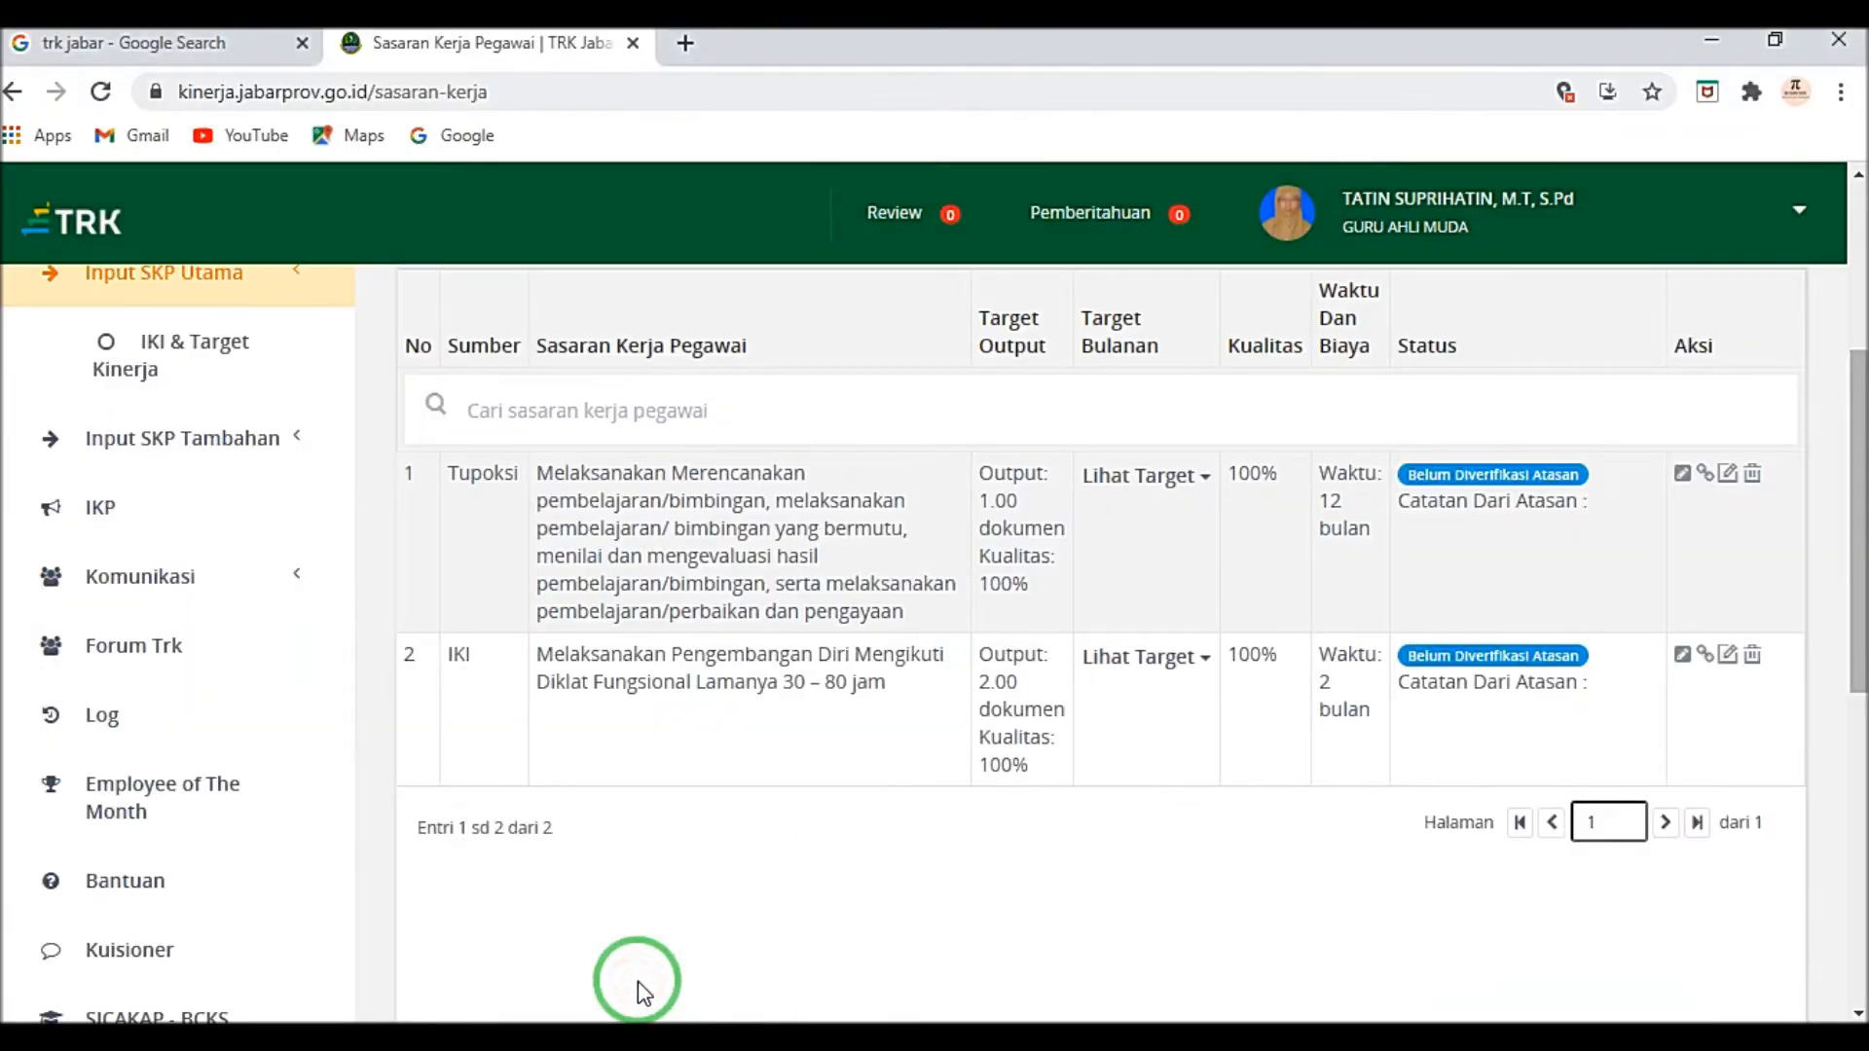
scroll(1509, 351, up, 4)
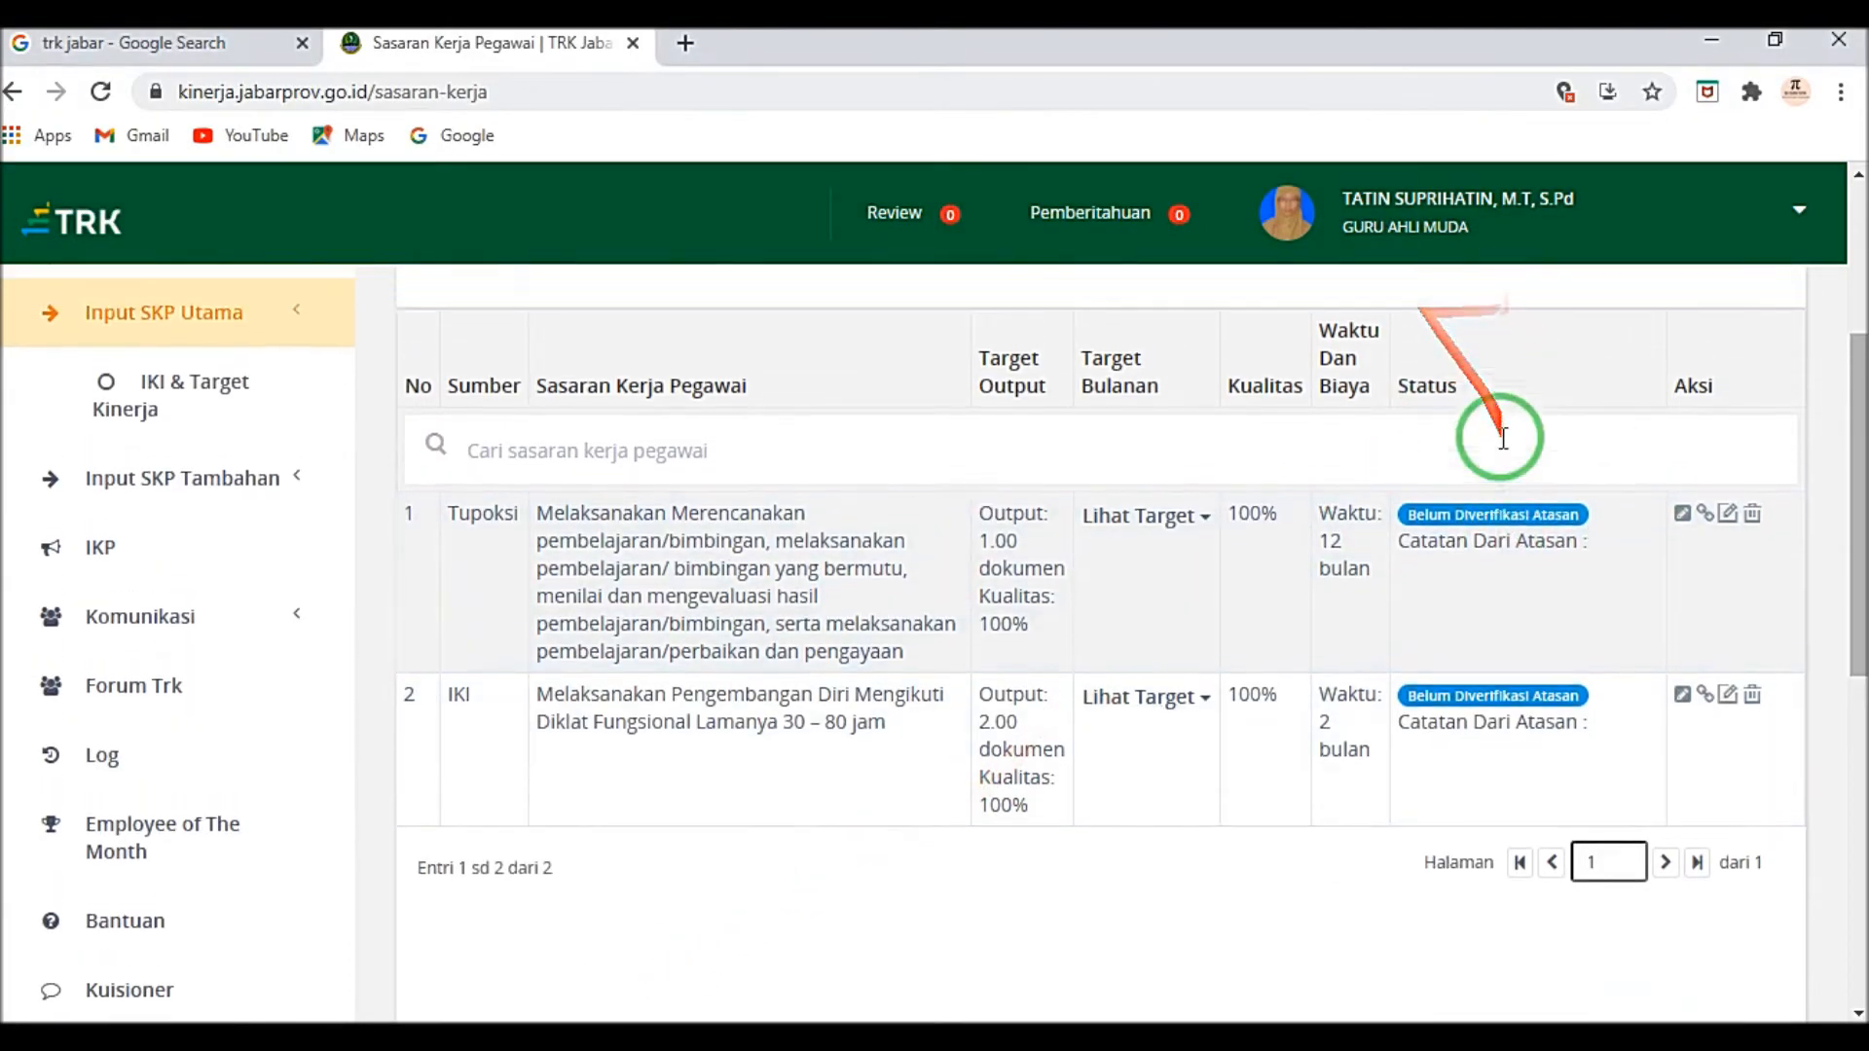
click(1498, 595)
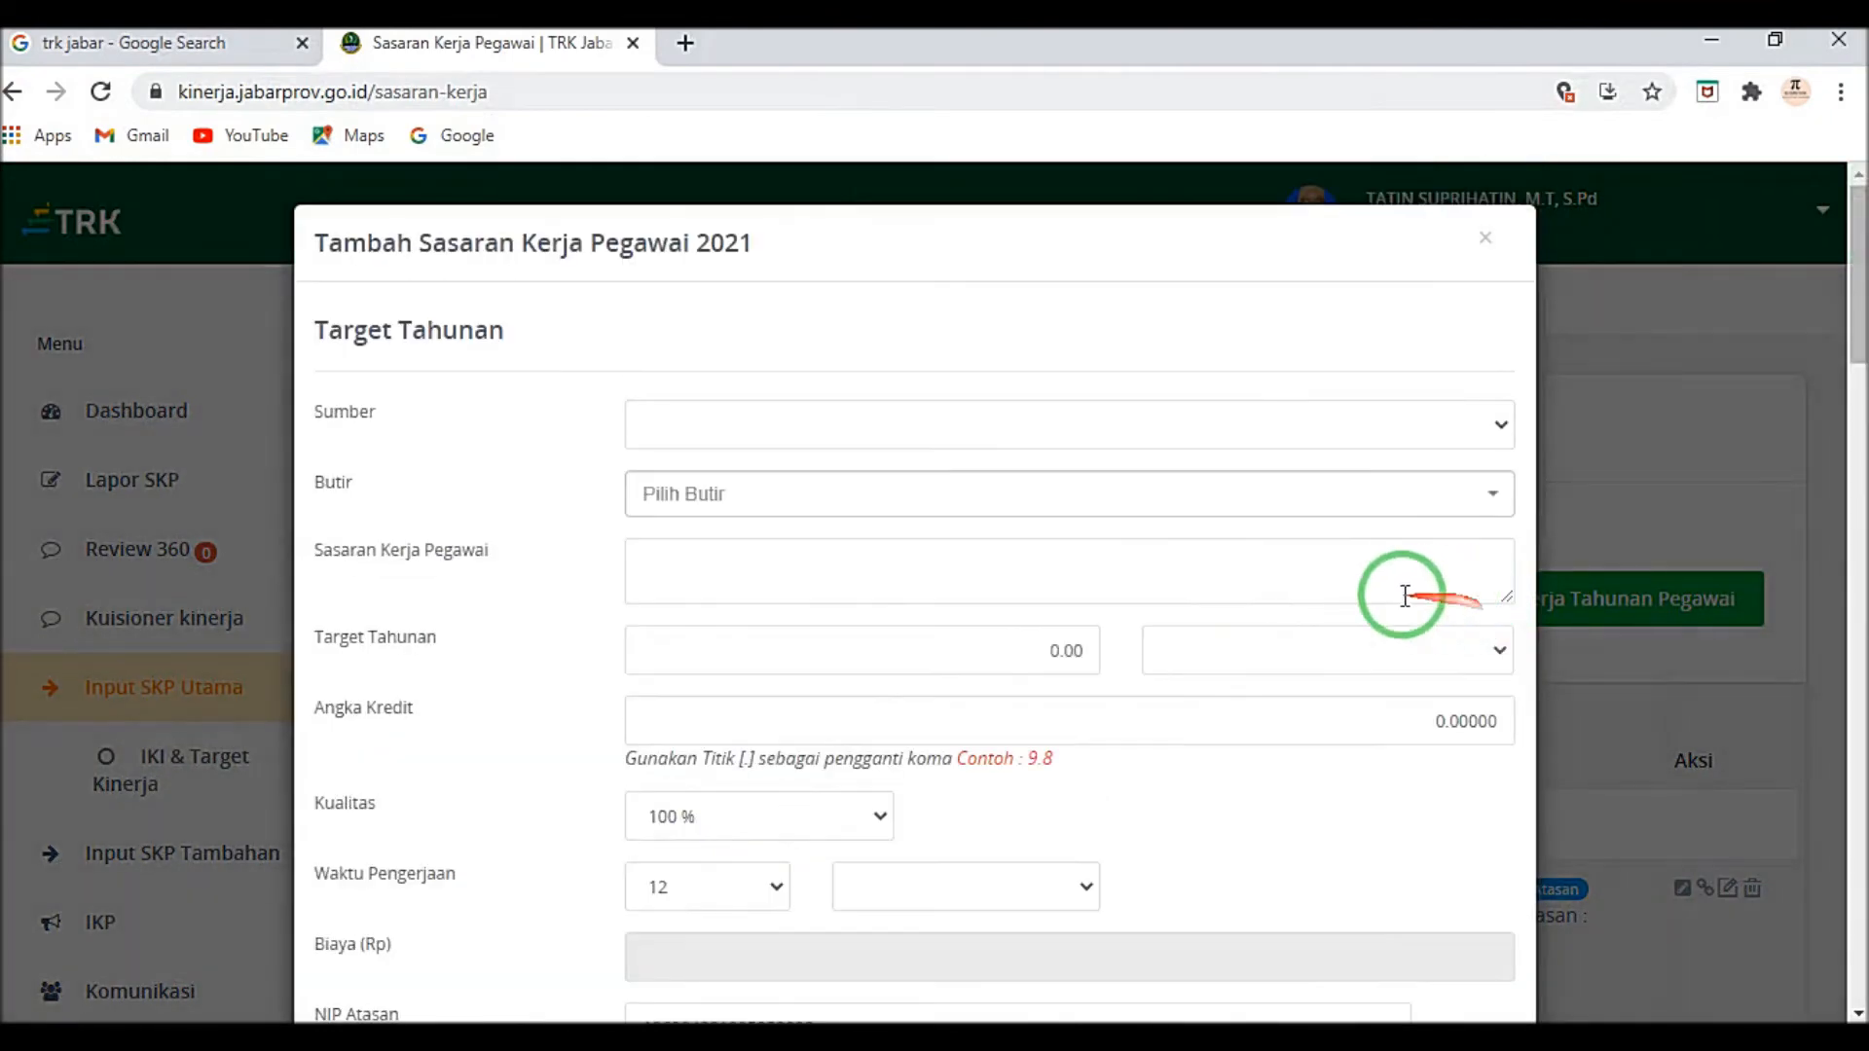
click(703, 433)
click(689, 482)
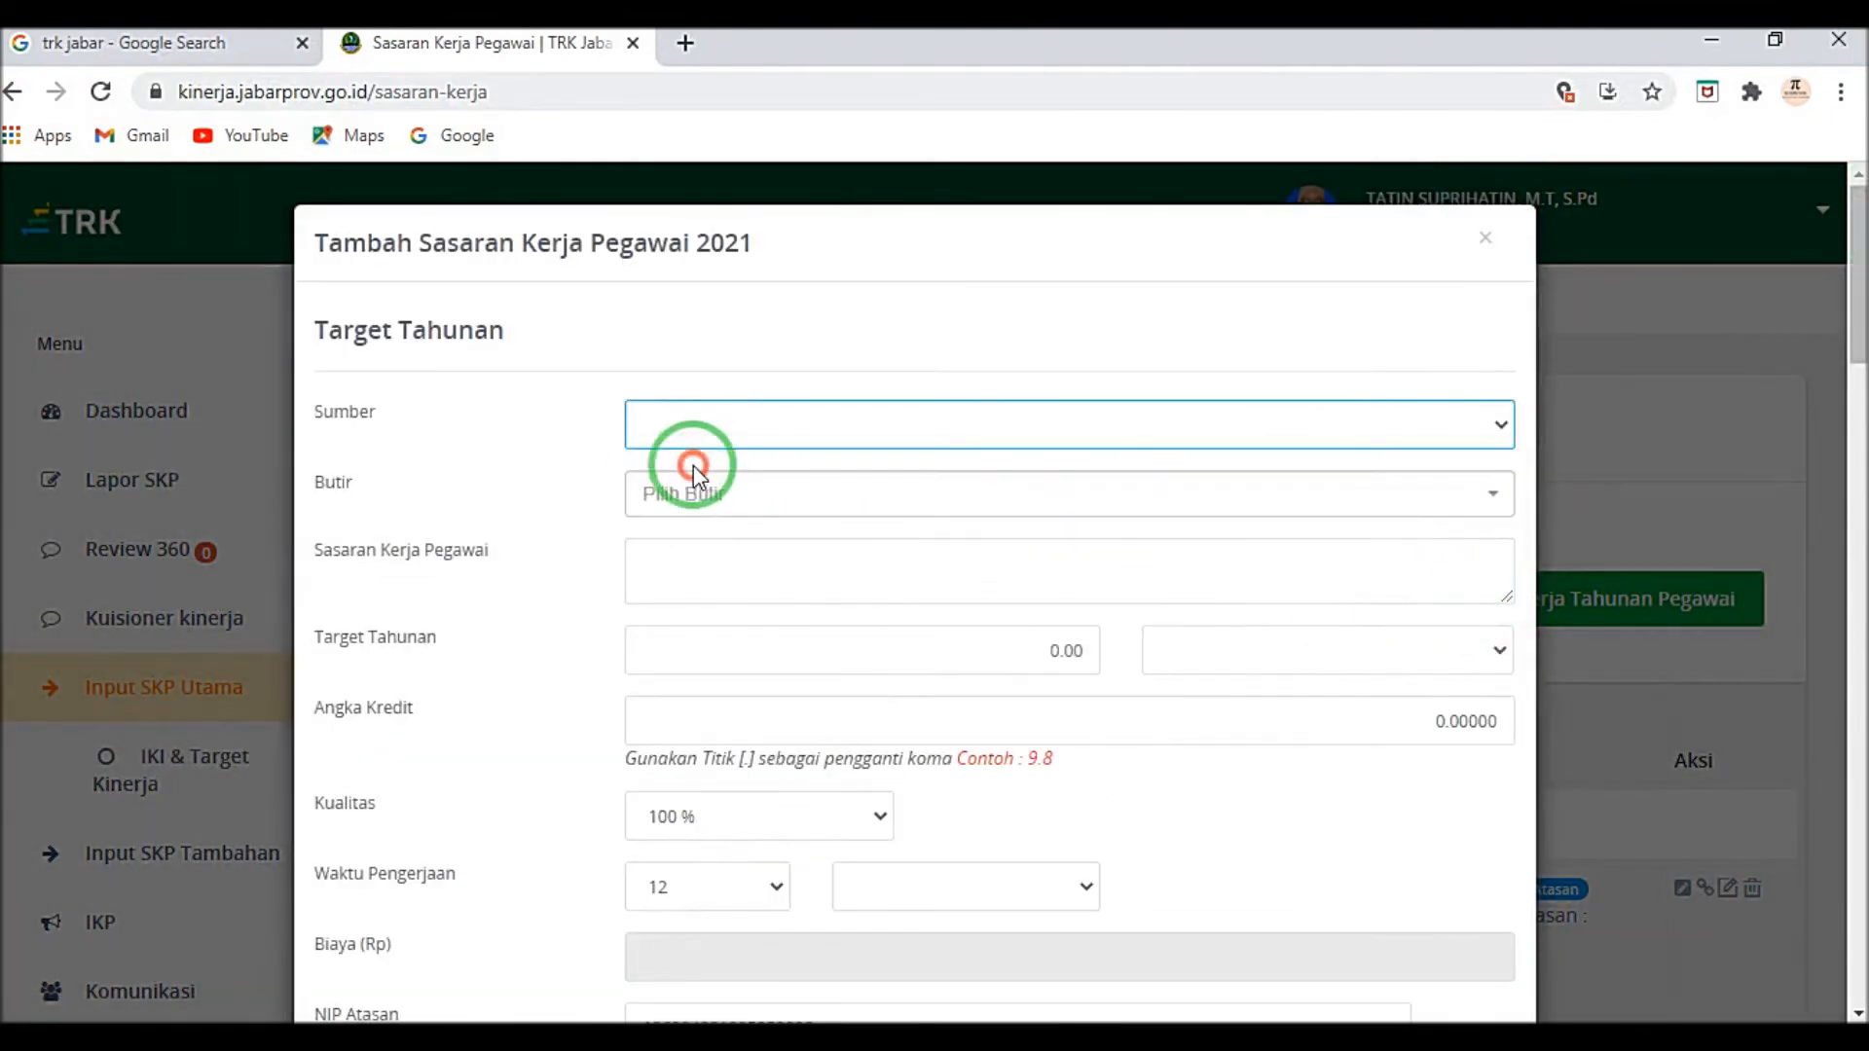
Step: Fill Sasaran Kerja Pegawai with the copied Publikasi Ilmiah activity, leaving Butir unselected
click(742, 493)
click(742, 494)
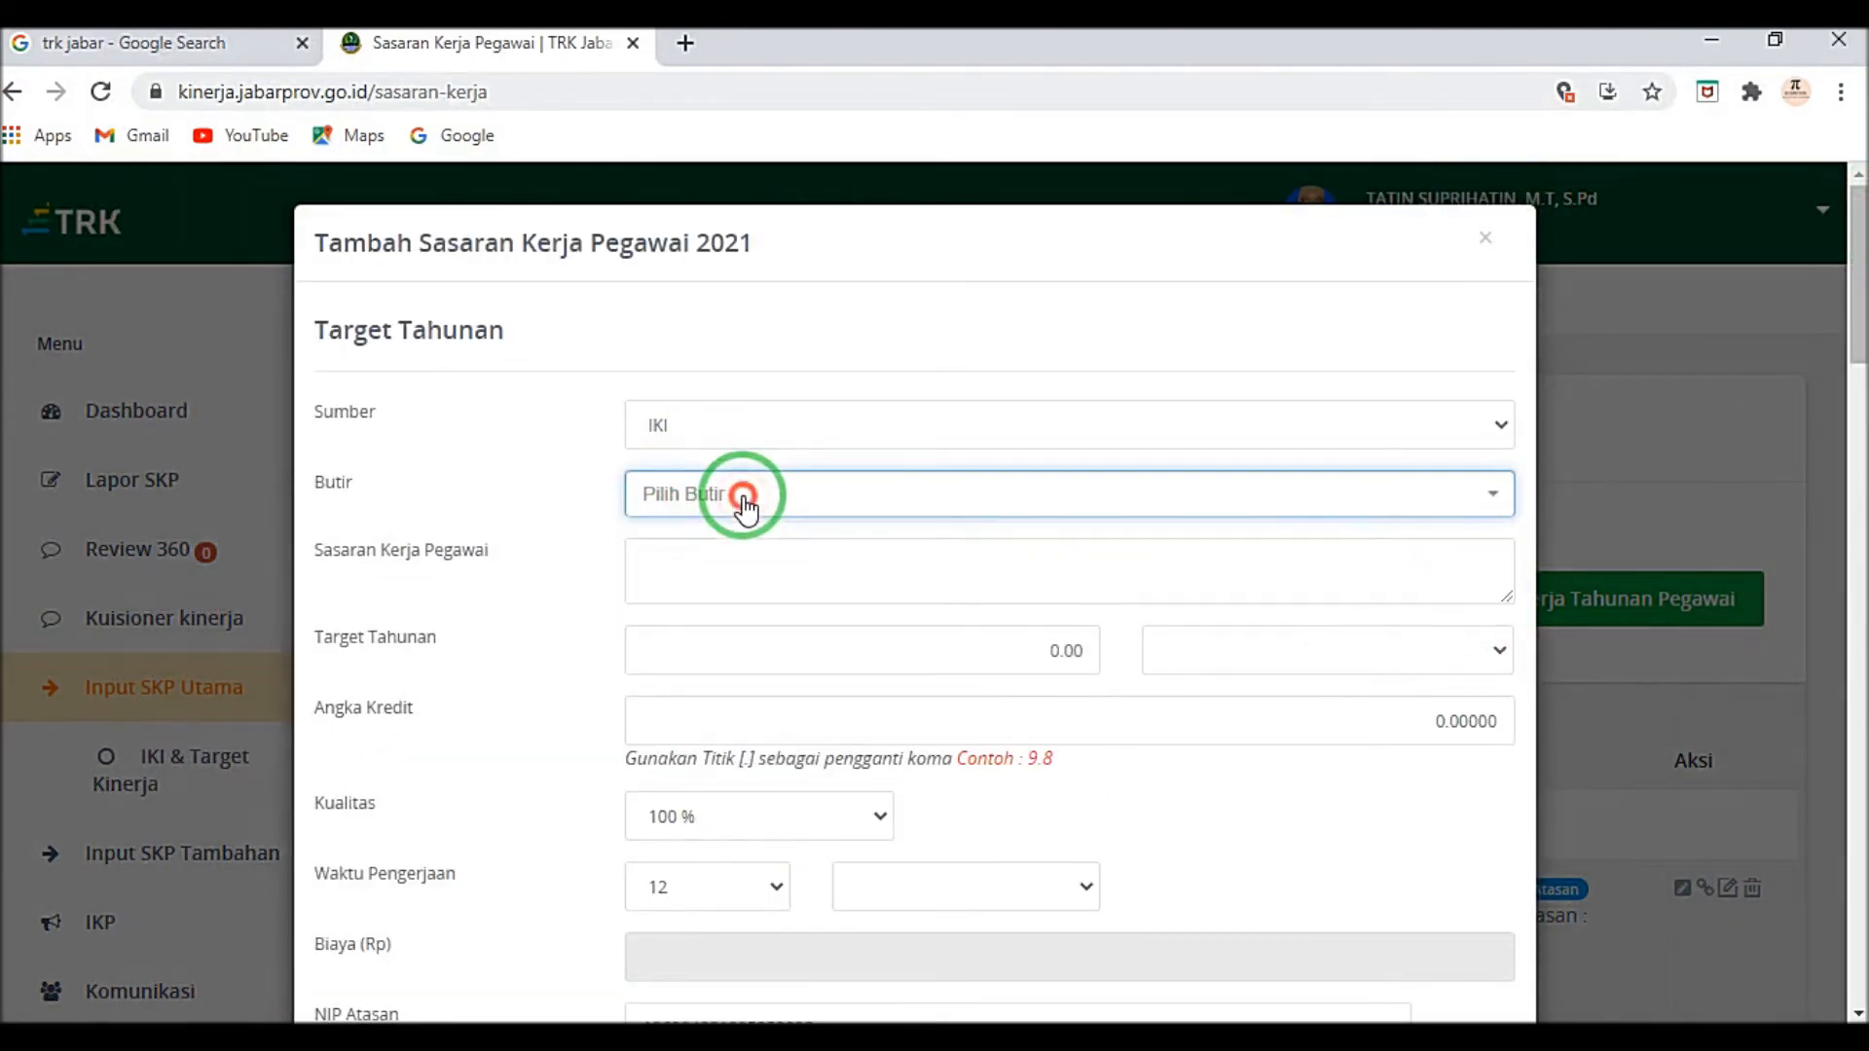
click(675, 564)
right_click(675, 563)
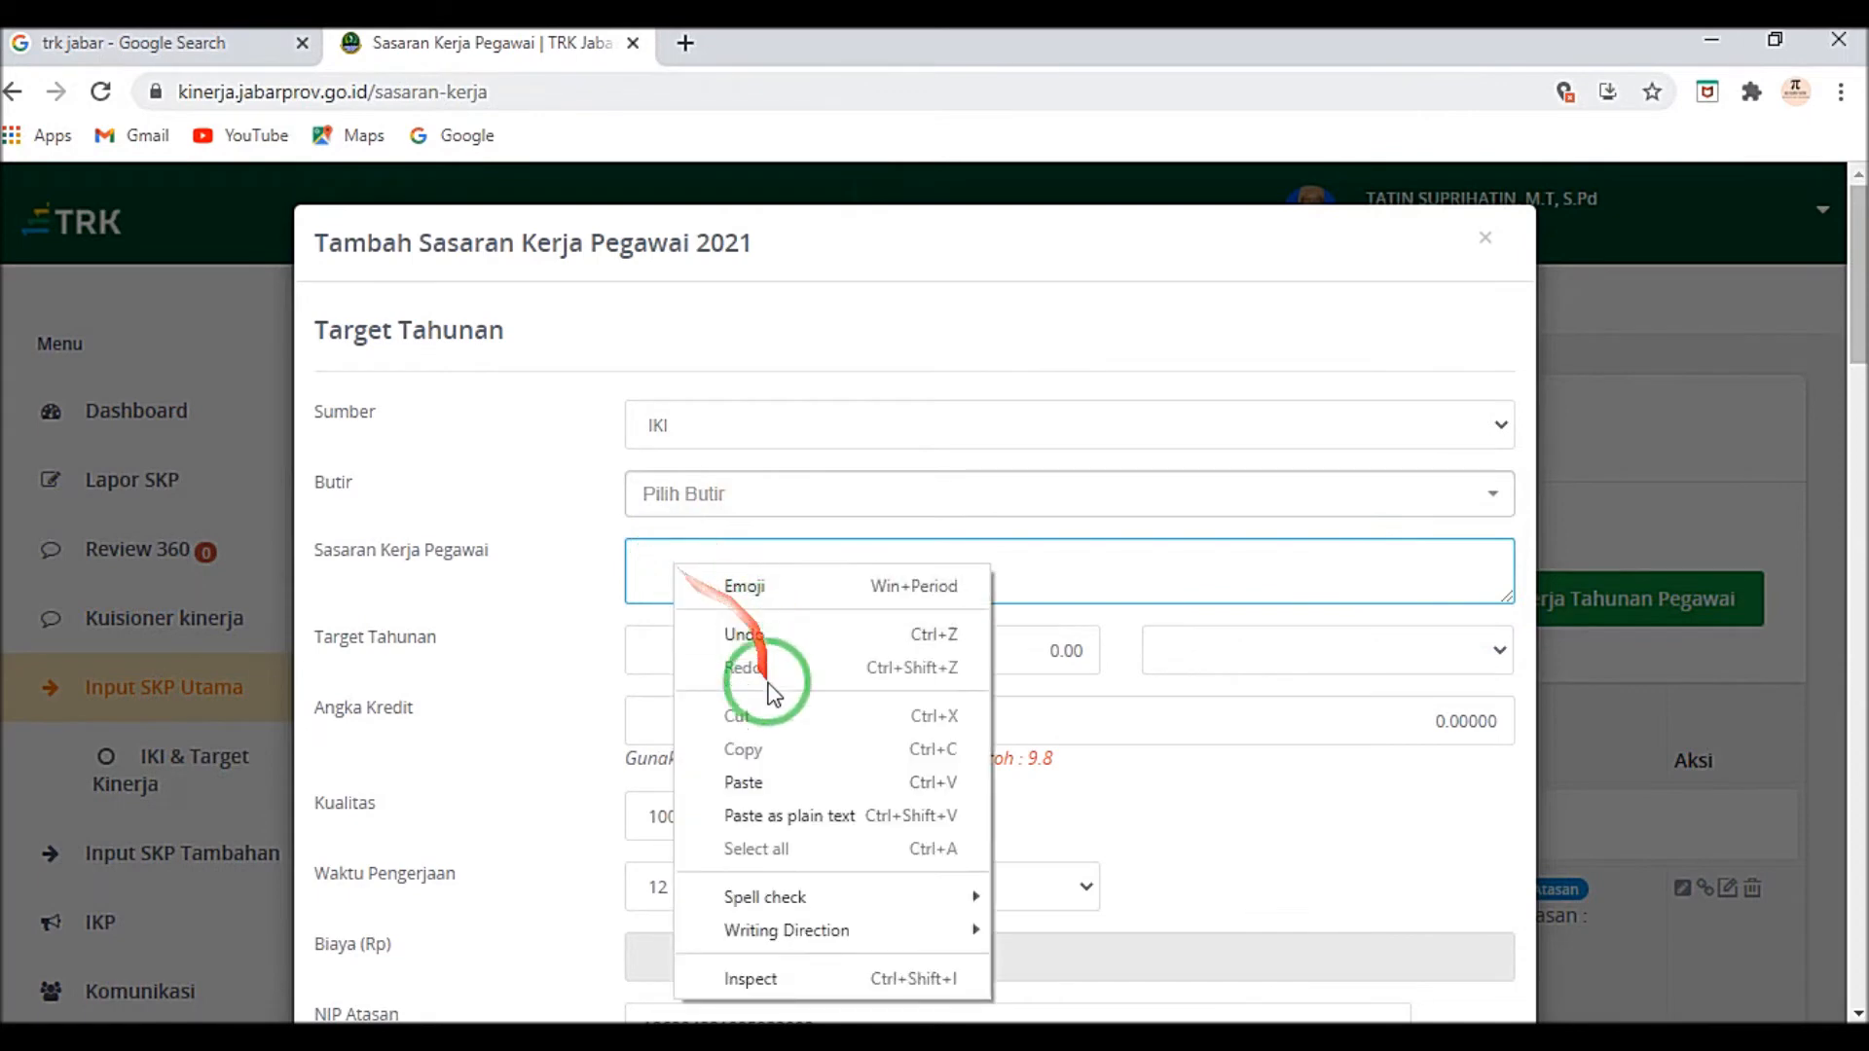
click(753, 776)
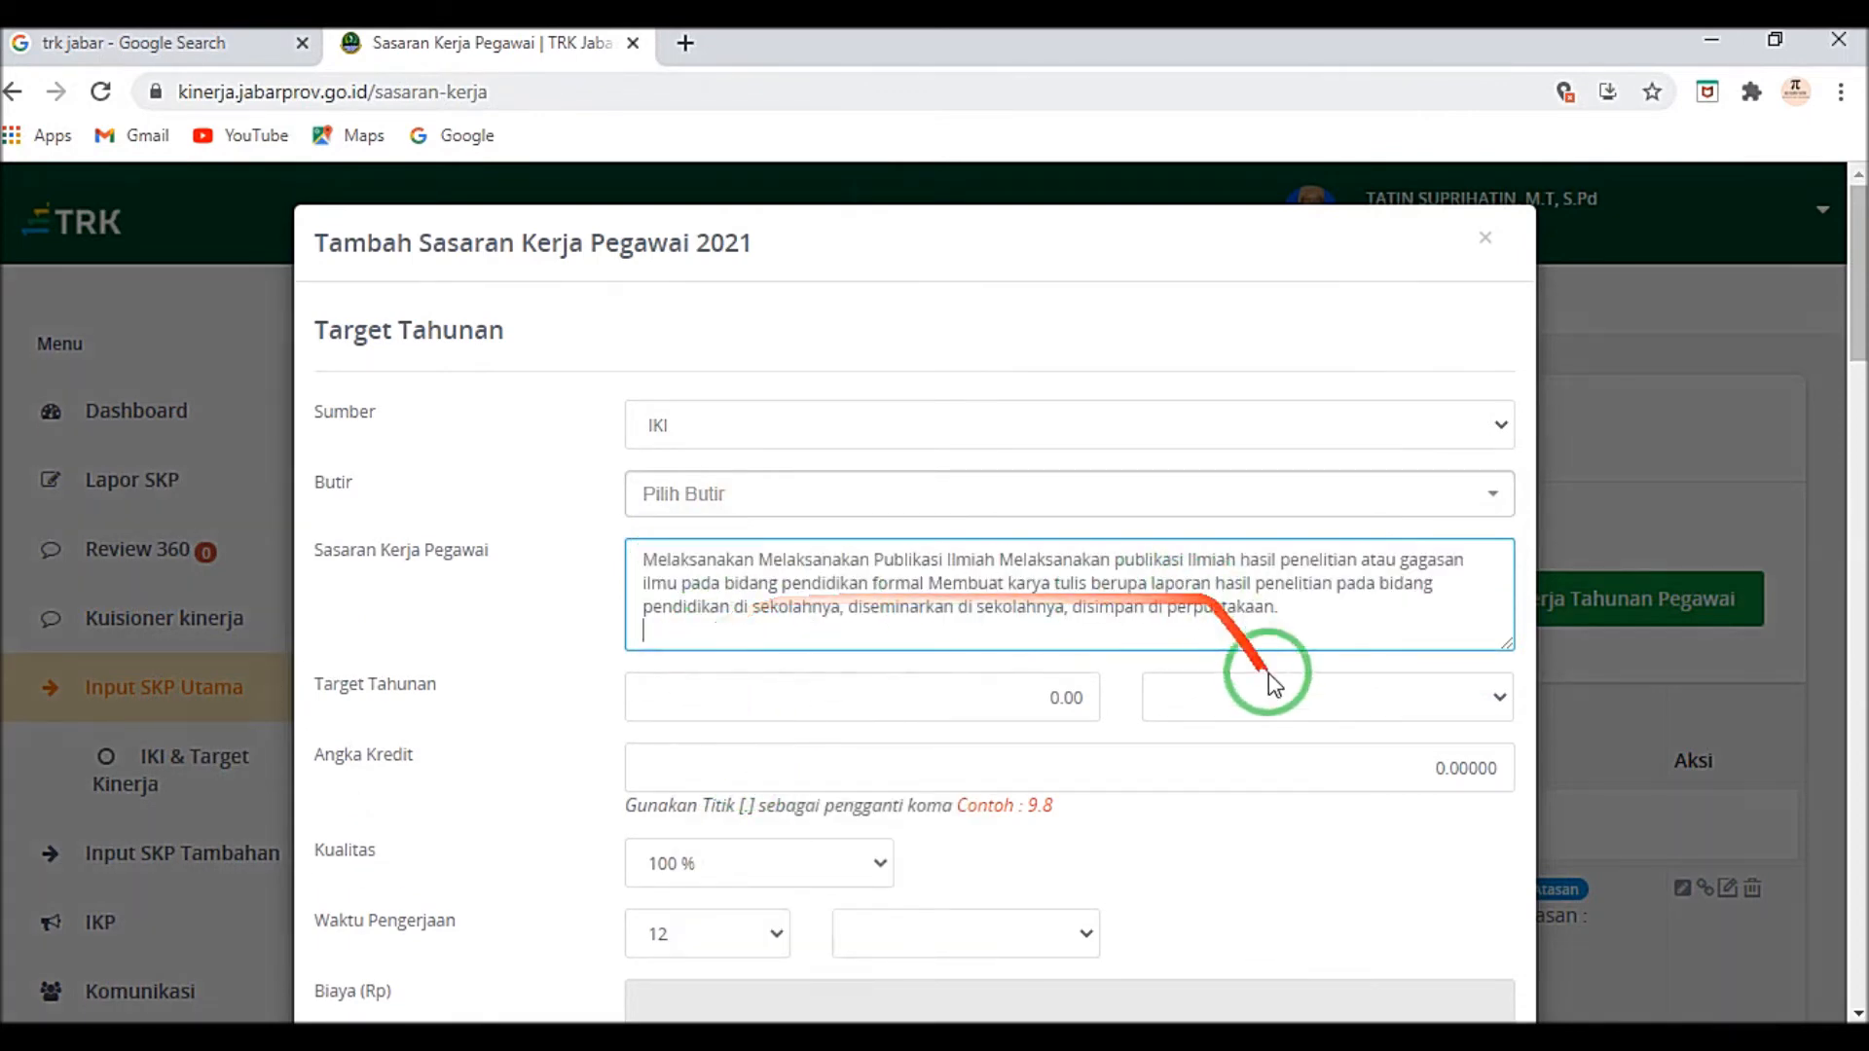
Step: Set Target Tahunan to 1 dokumen and the yearly Angka Kredit to 4
click(1064, 698)
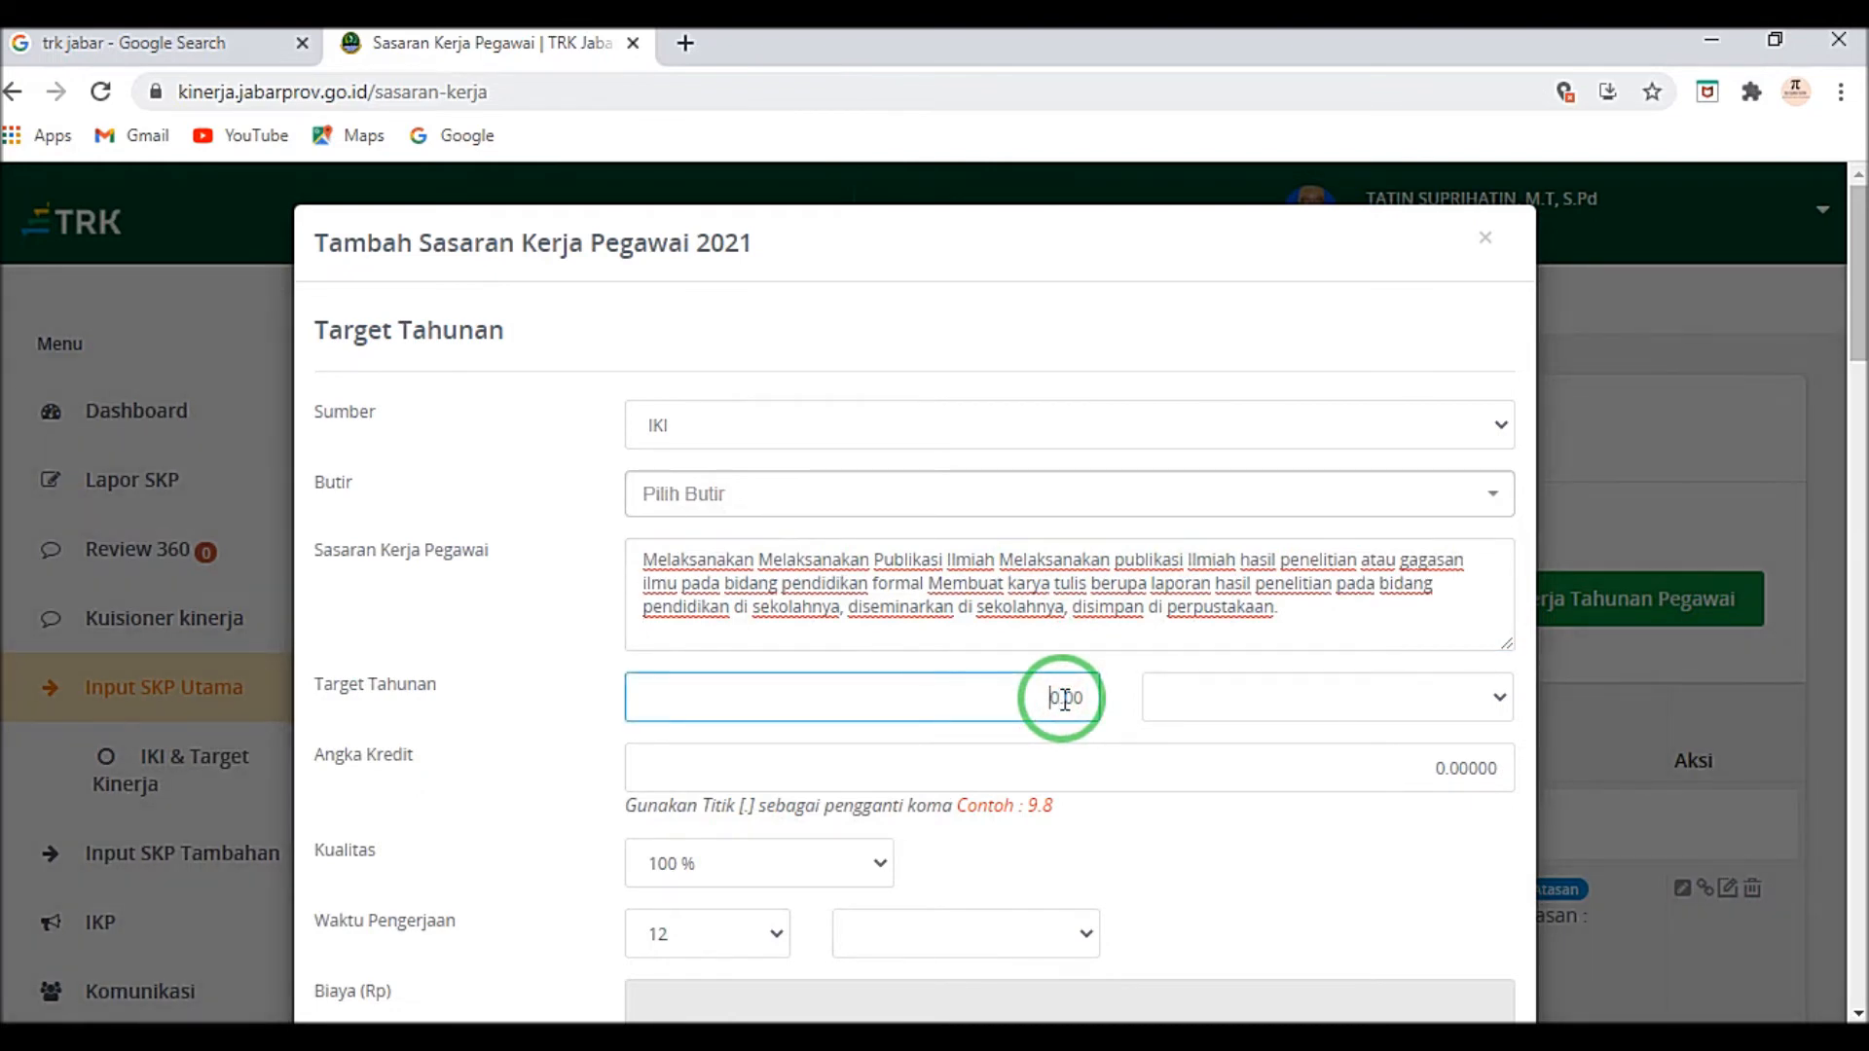
text(1)
click(1314, 697)
click(1291, 738)
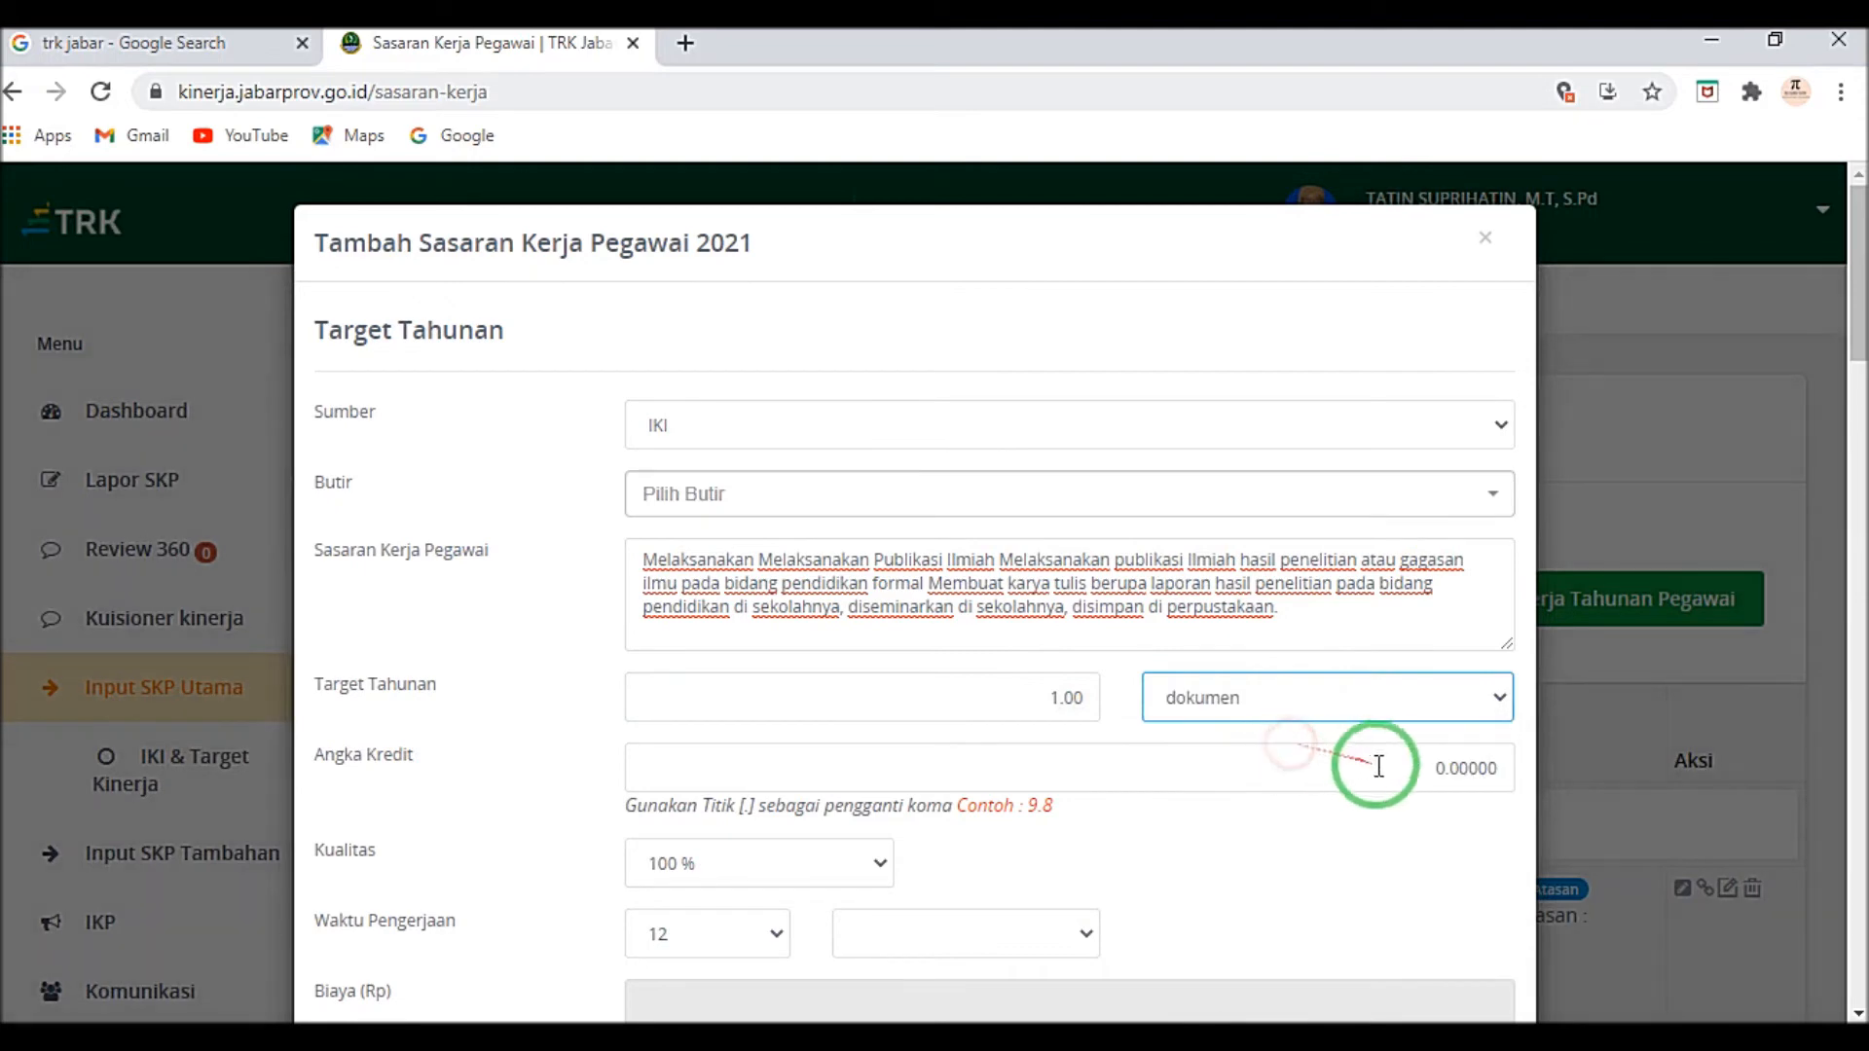
click(1440, 769)
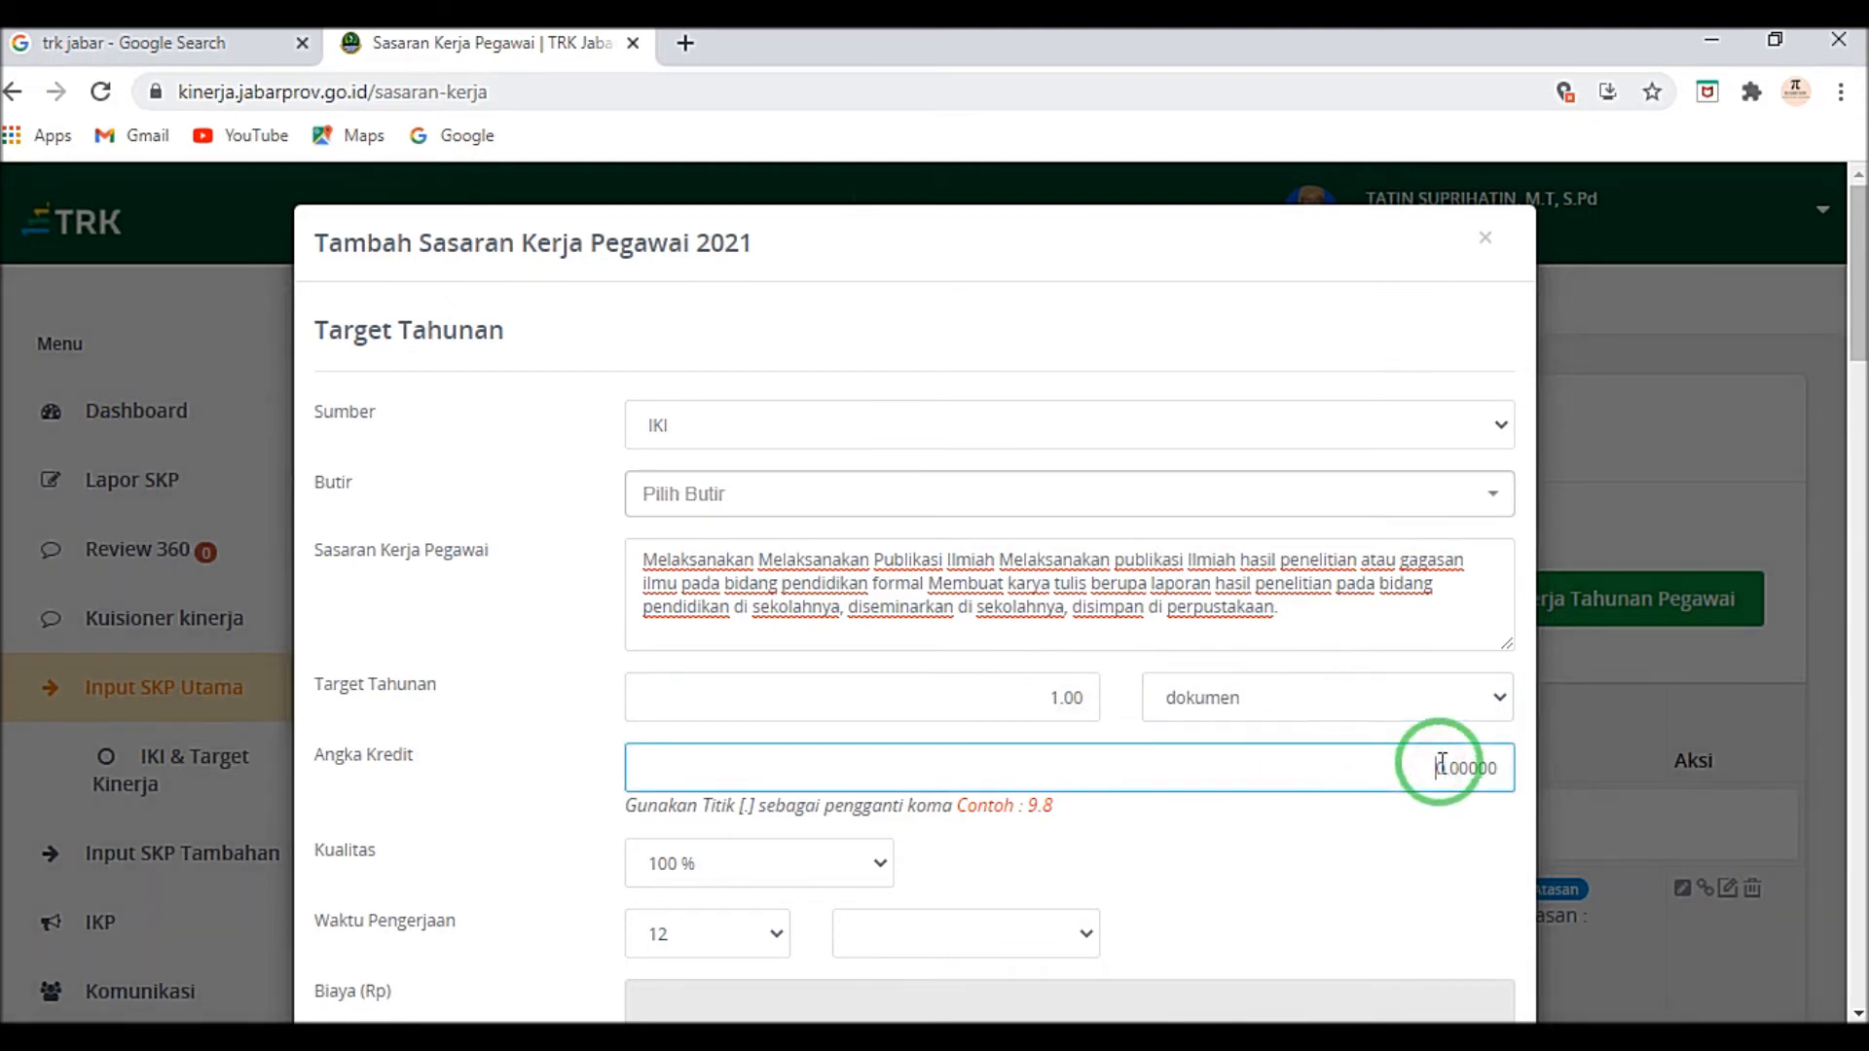
Step: Set Waktu Pengerjaan to 6 bulan and check the yearly target details
scroll(1032, 839, down, 3)
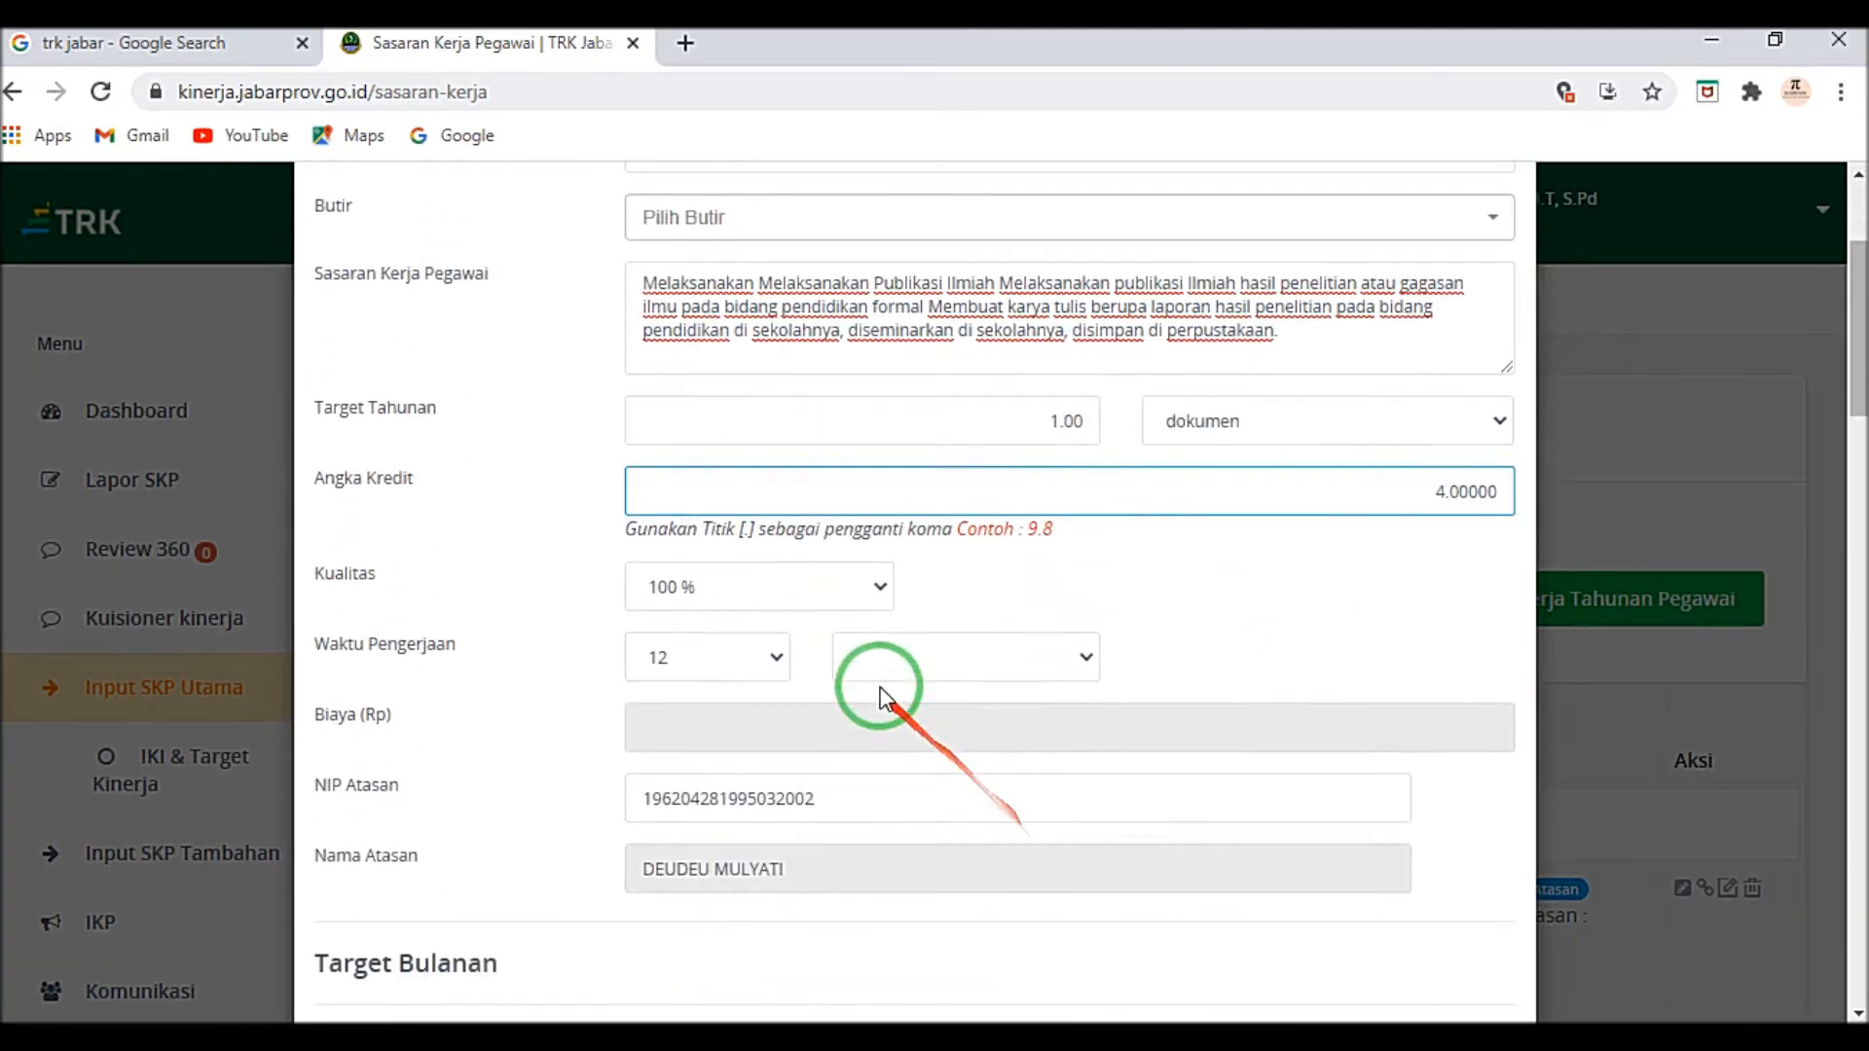
click(777, 658)
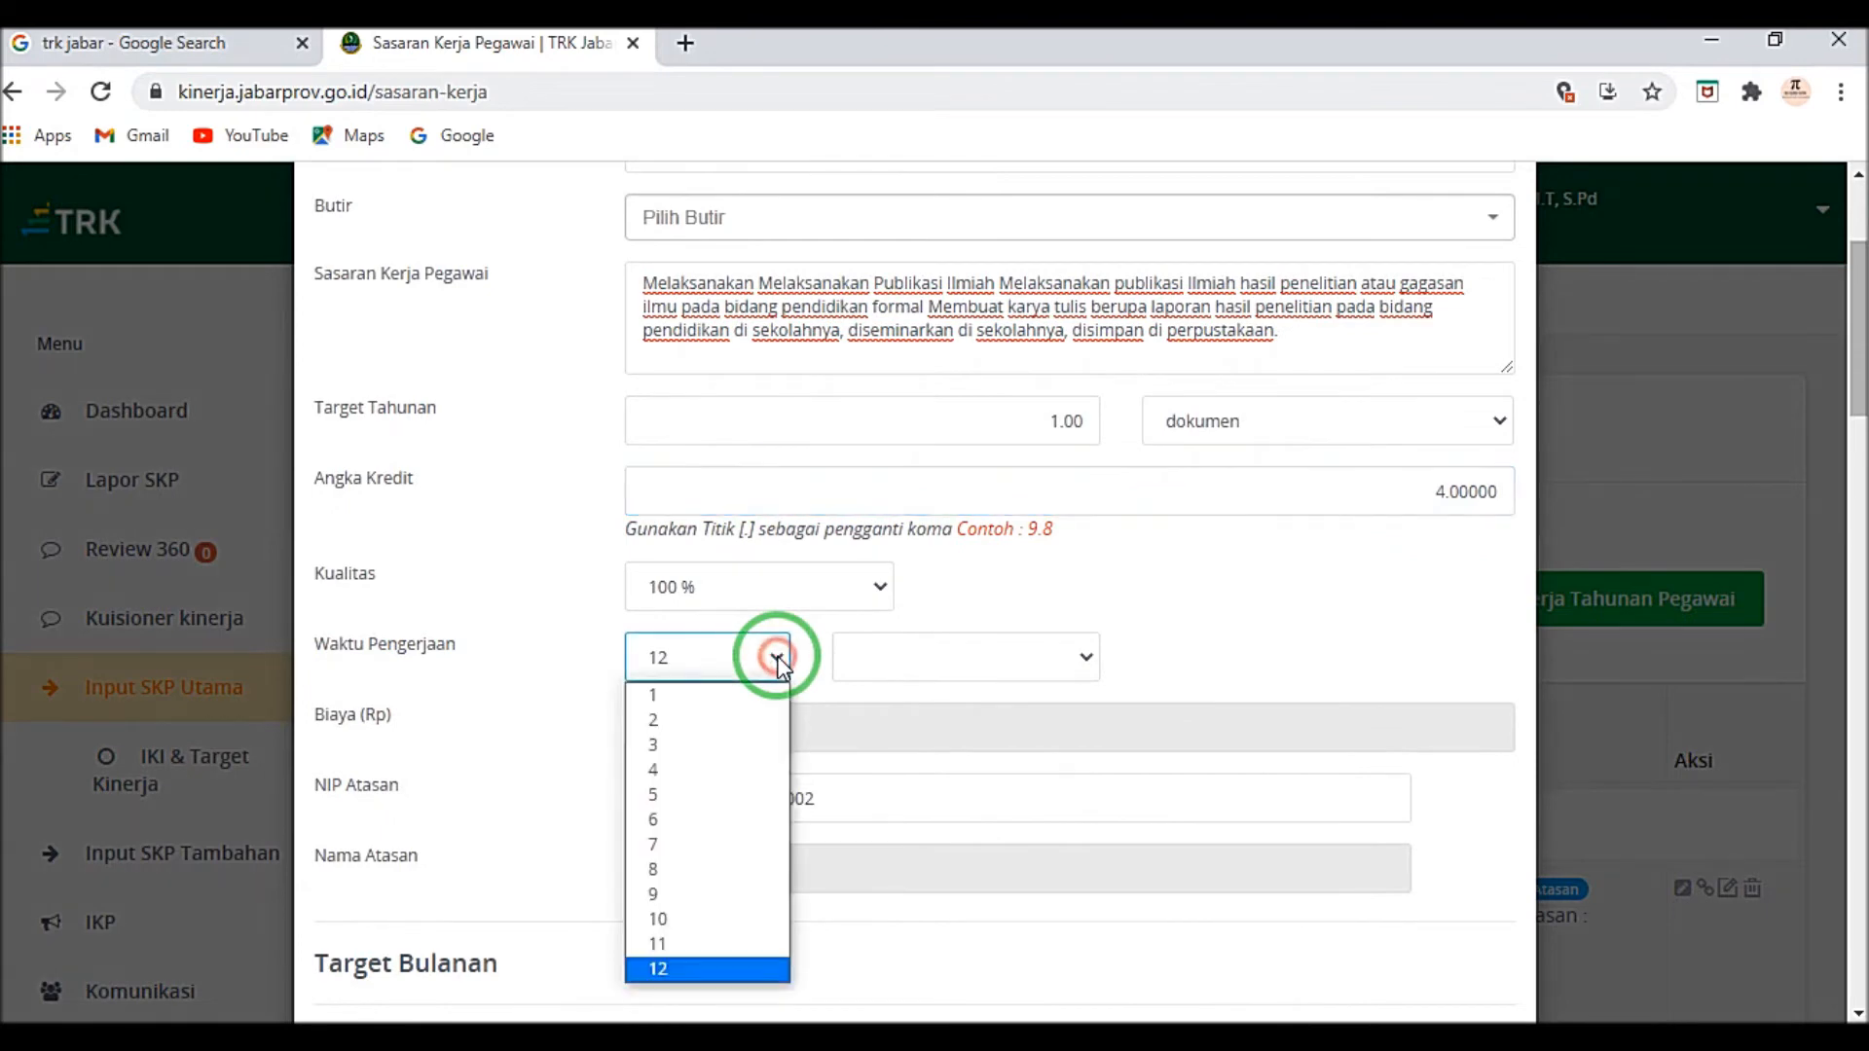
click(737, 824)
click(1059, 661)
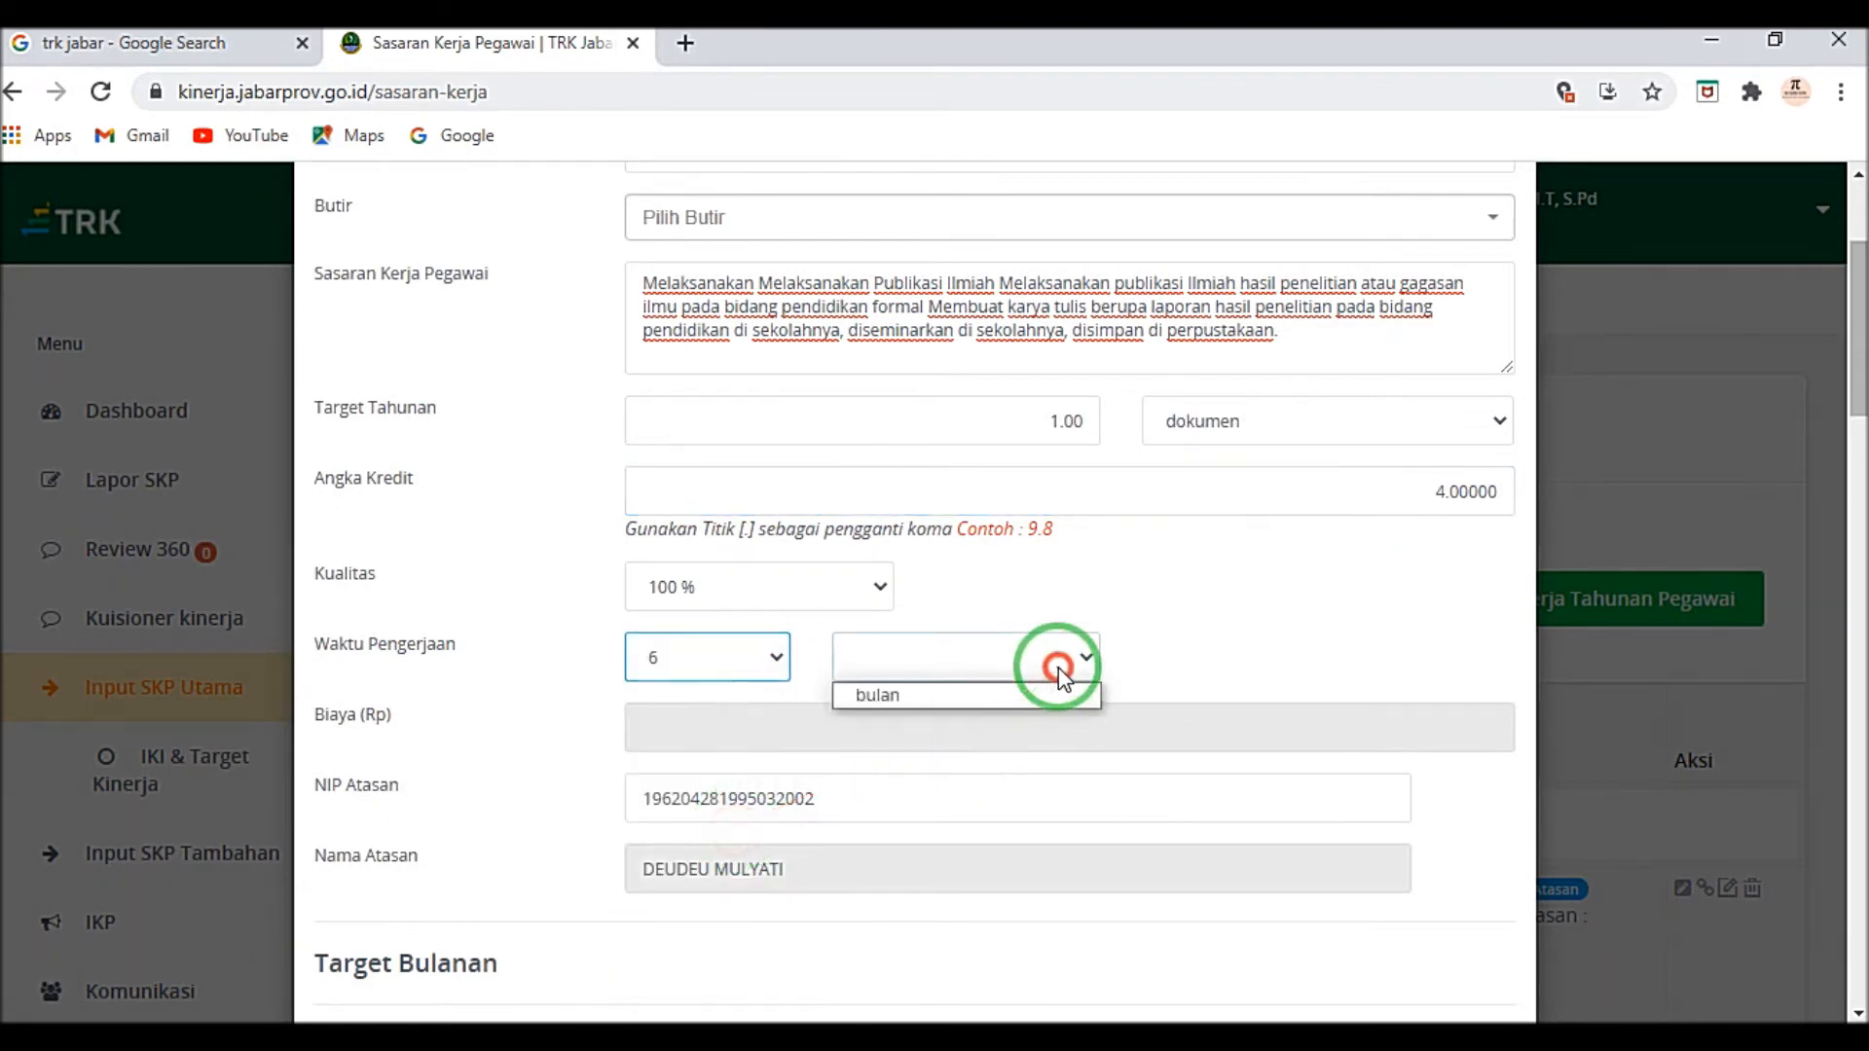
click(969, 701)
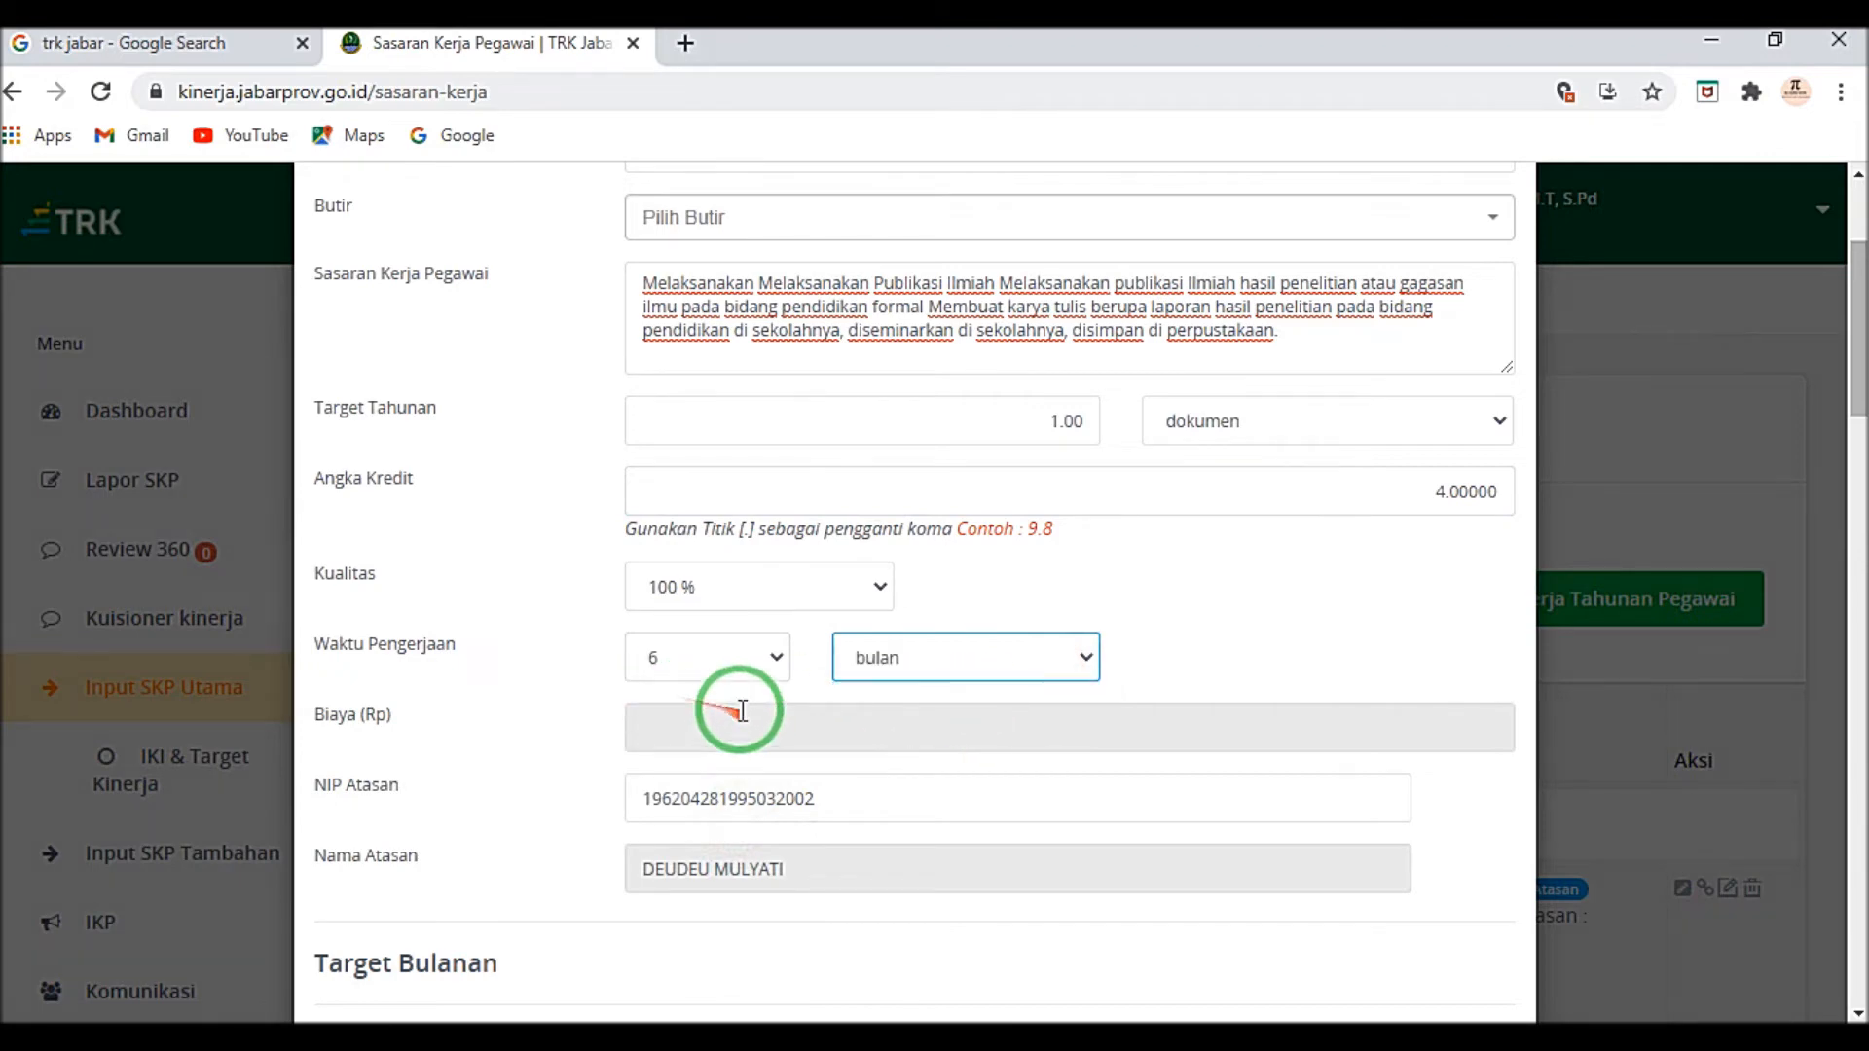
scroll(741, 710, down, 2)
scroll(1019, 494, up, 3)
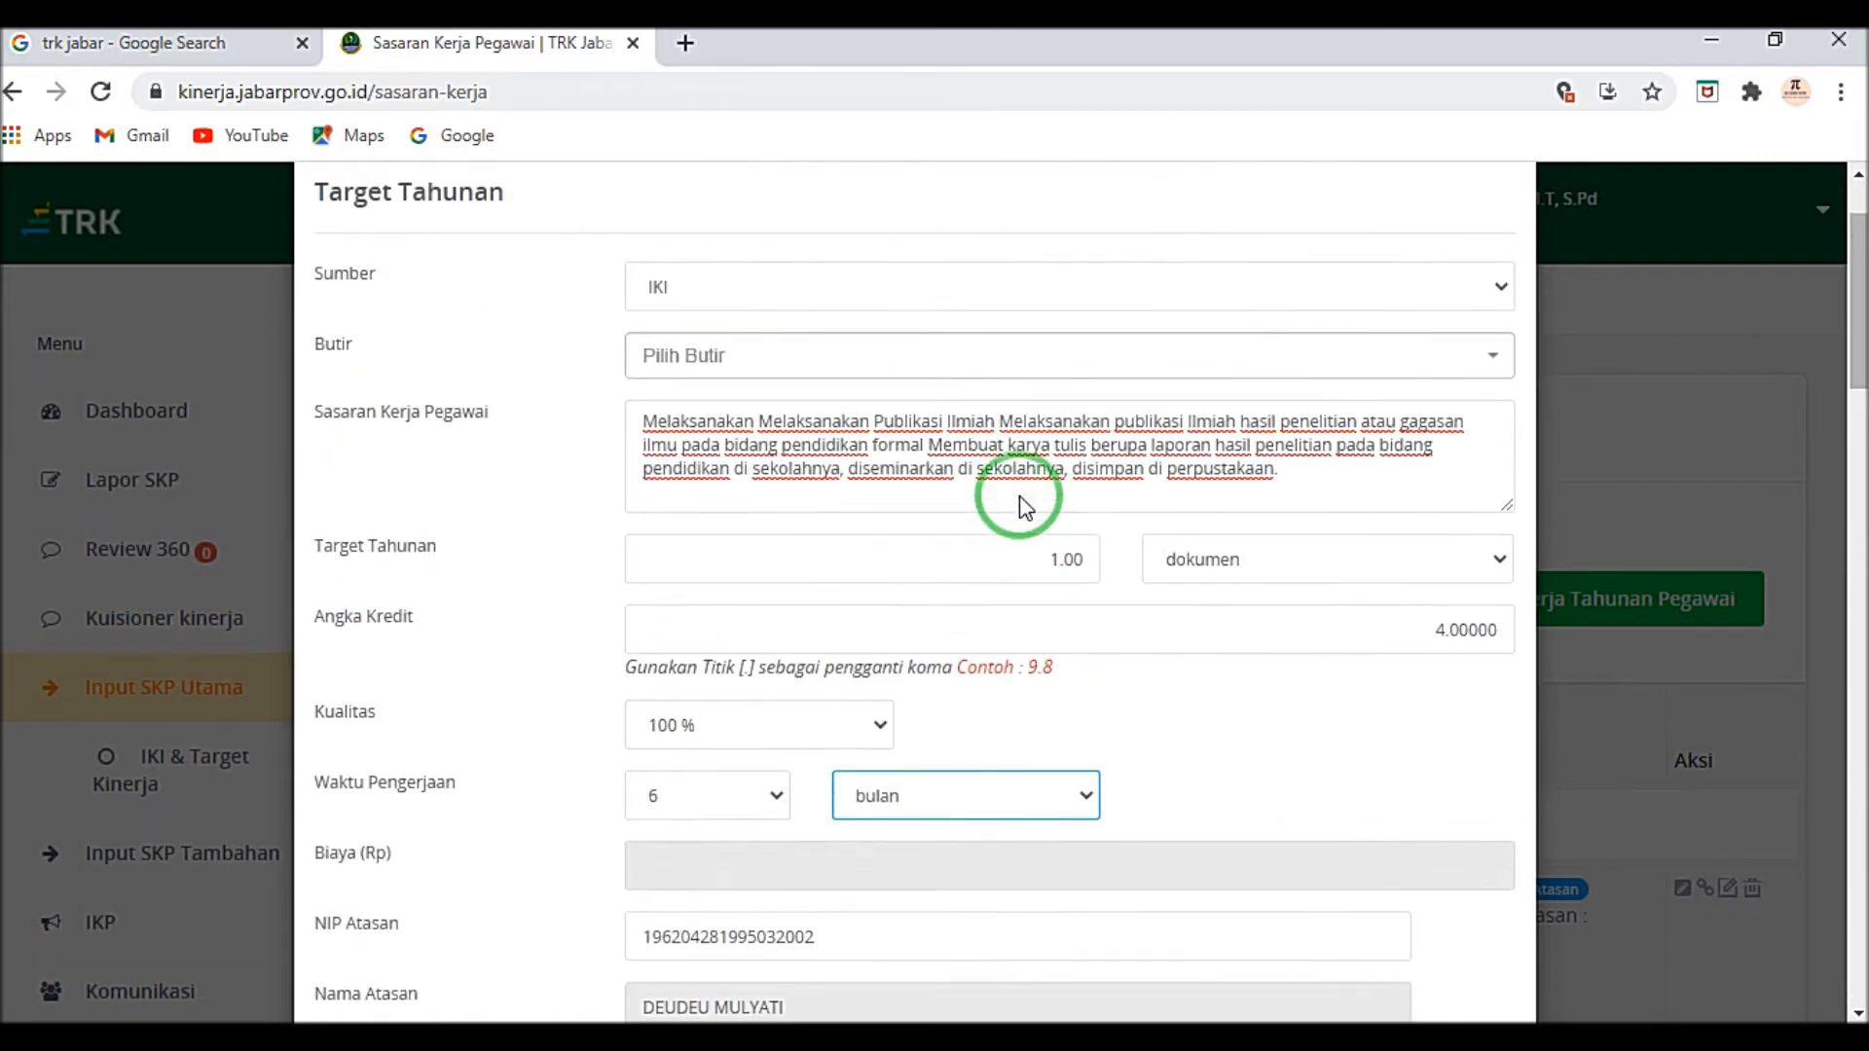
Step: Paste the Publikasi Ilmiah activity as the monthly target indicator for Januari, Februari, Maret and April
scroll(1019, 502, down, 5)
scroll(975, 559, down, 2)
click(744, 578)
key(ctrl+v)
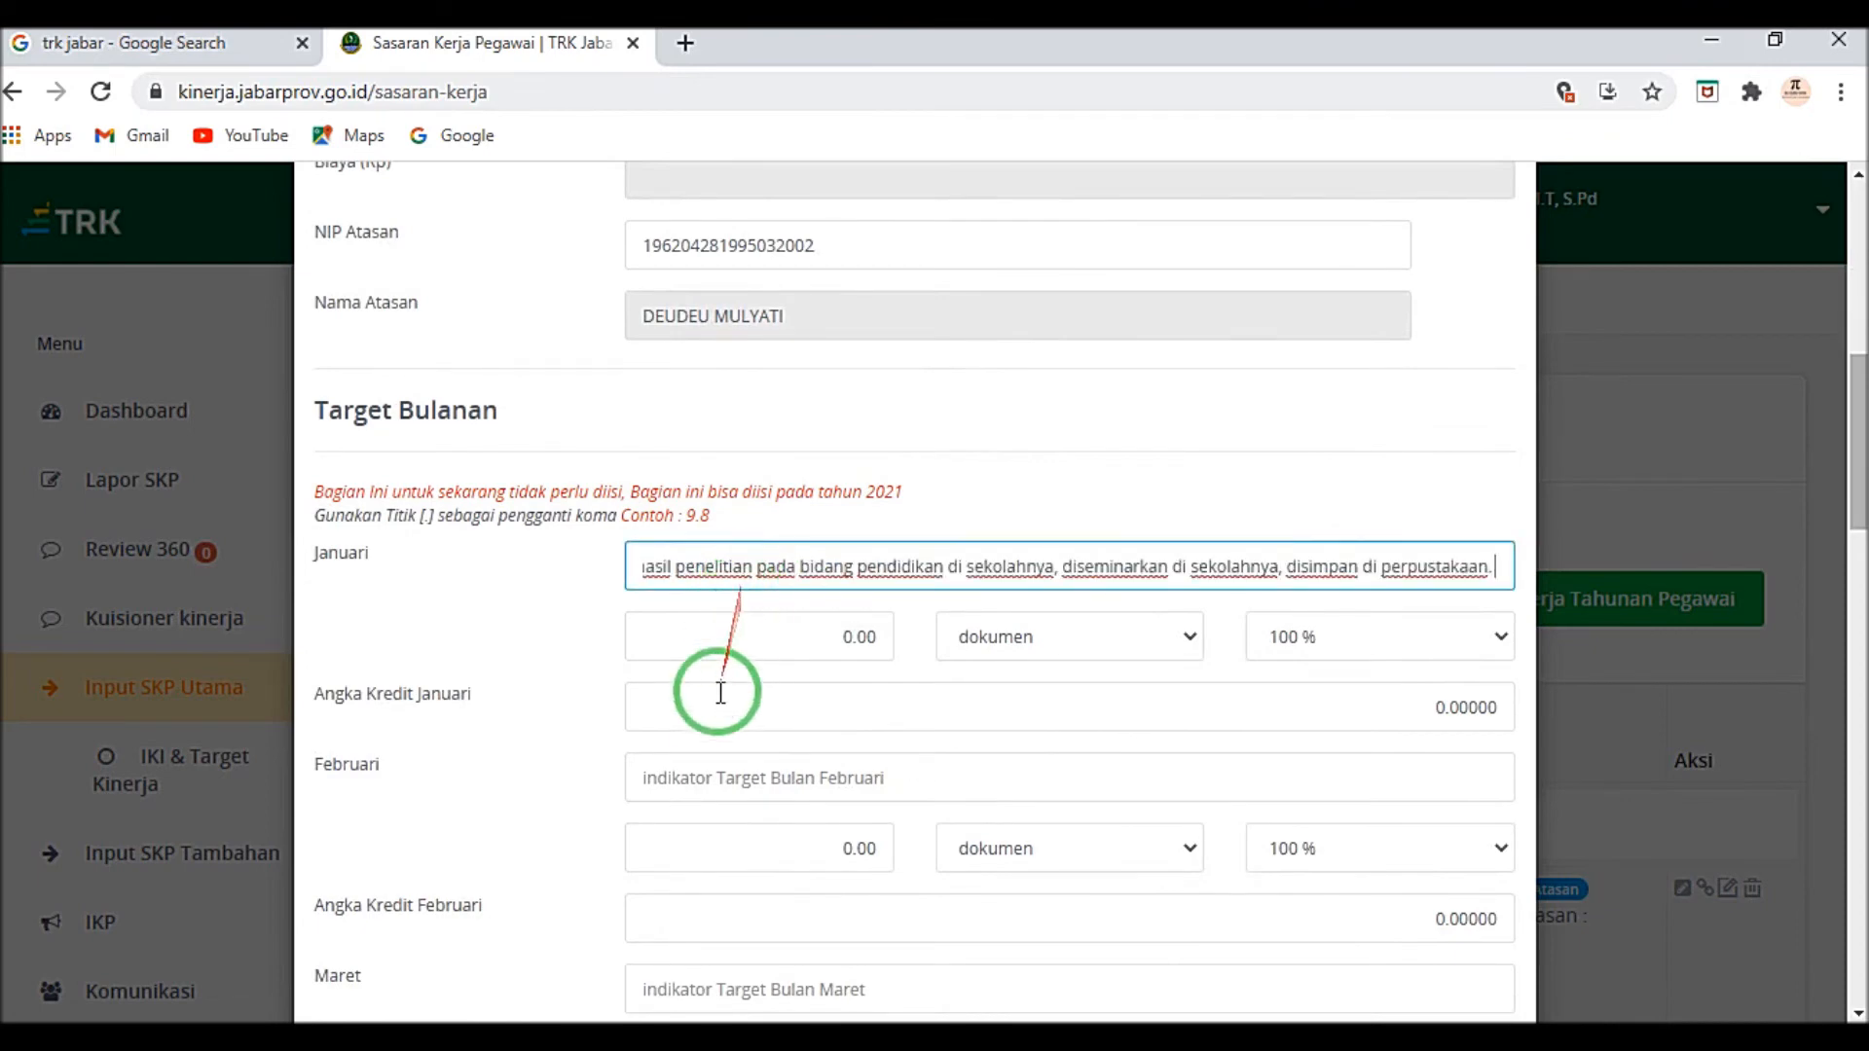
click(699, 779)
key(ctrl+v)
scroll(696, 681, down, 4)
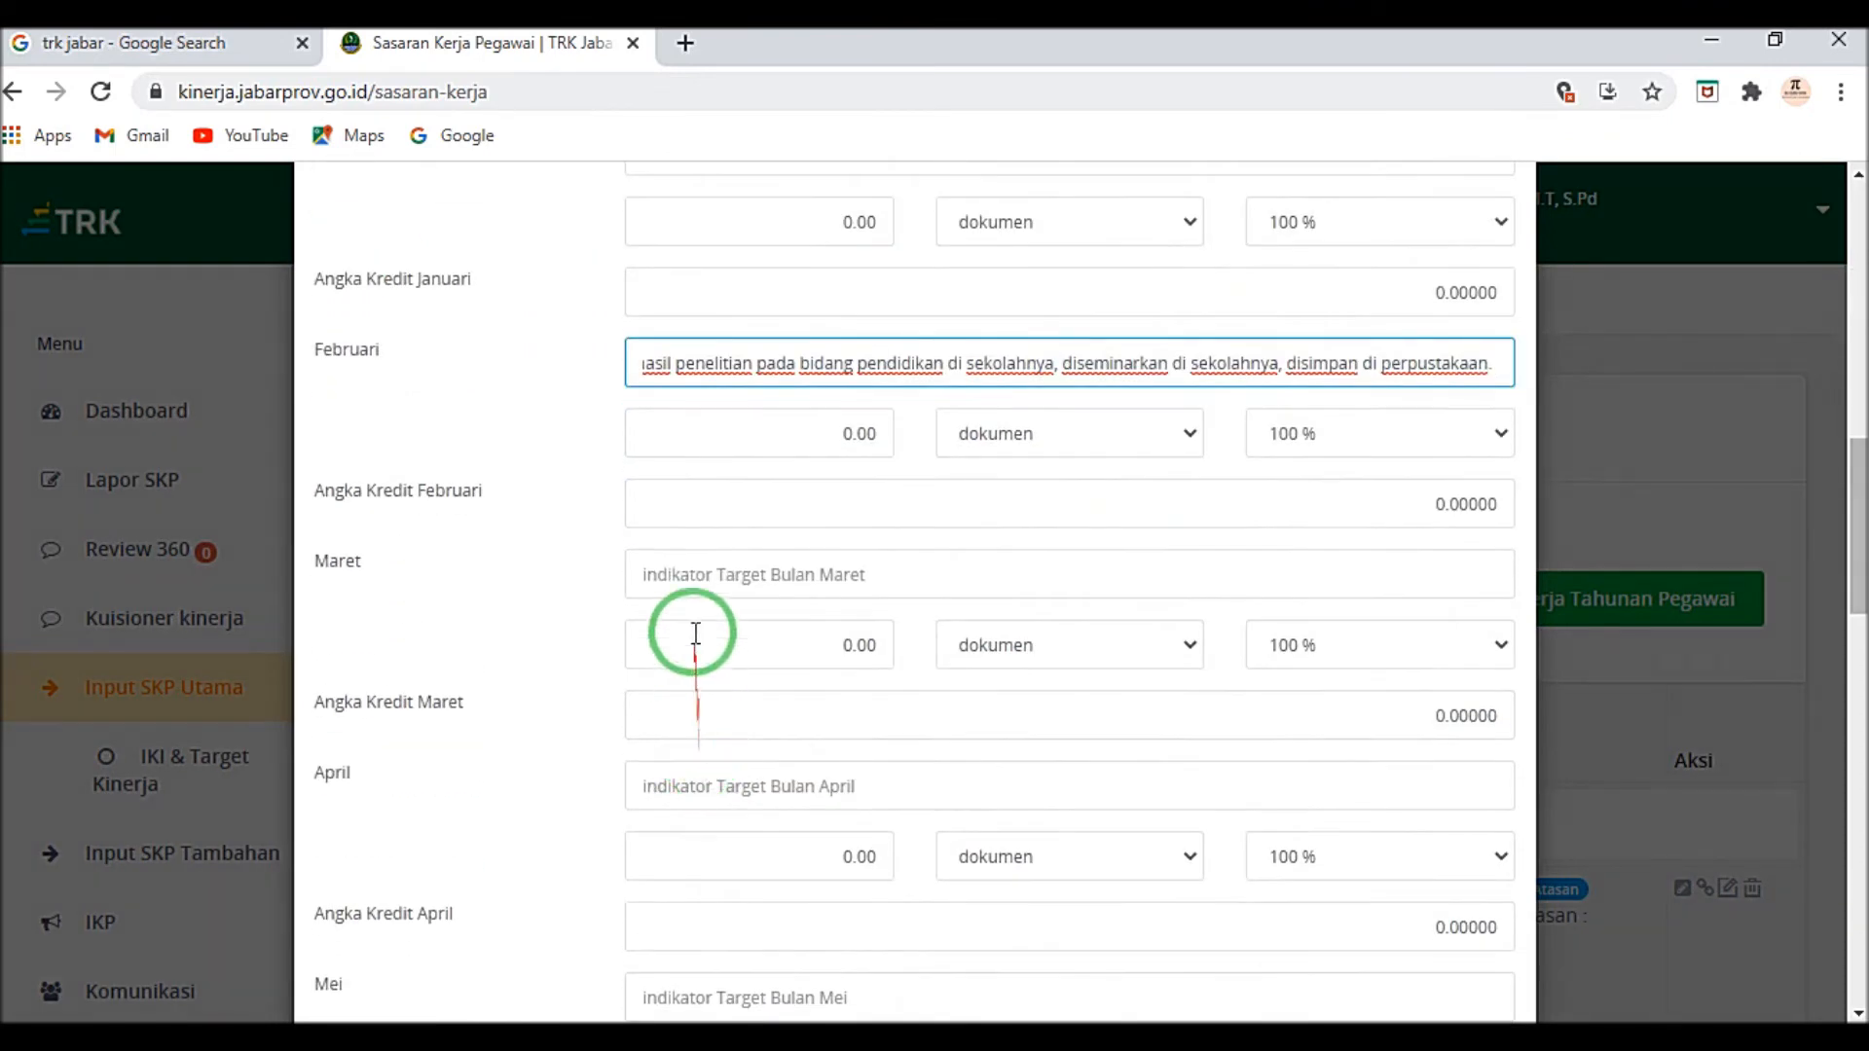
click(712, 581)
key(ctrl+v)
click(679, 777)
key(ctrl+v)
Step: Paste the same activity text as the monthly indicator for Mei, Juni, Juli and Agustus
scroll(681, 764, down, 4)
click(678, 602)
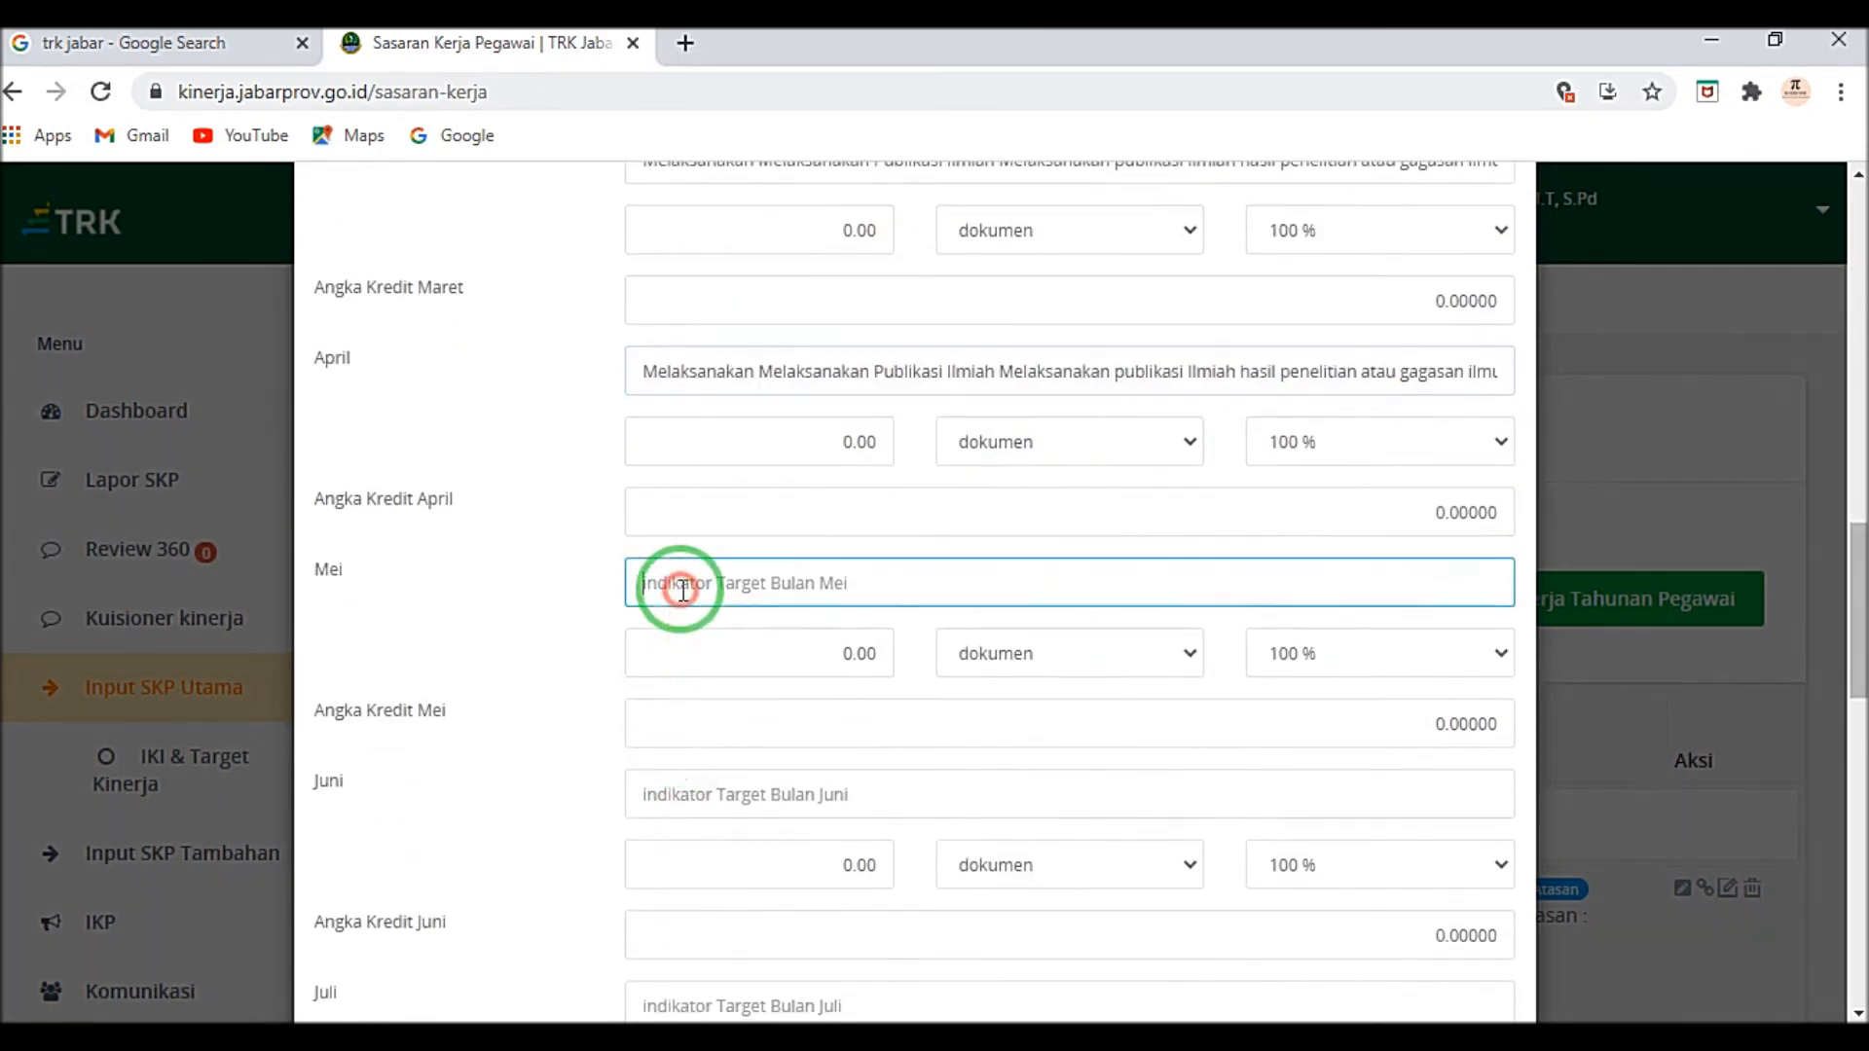
key(ctrl+v)
click(668, 792)
key(ctrl+v)
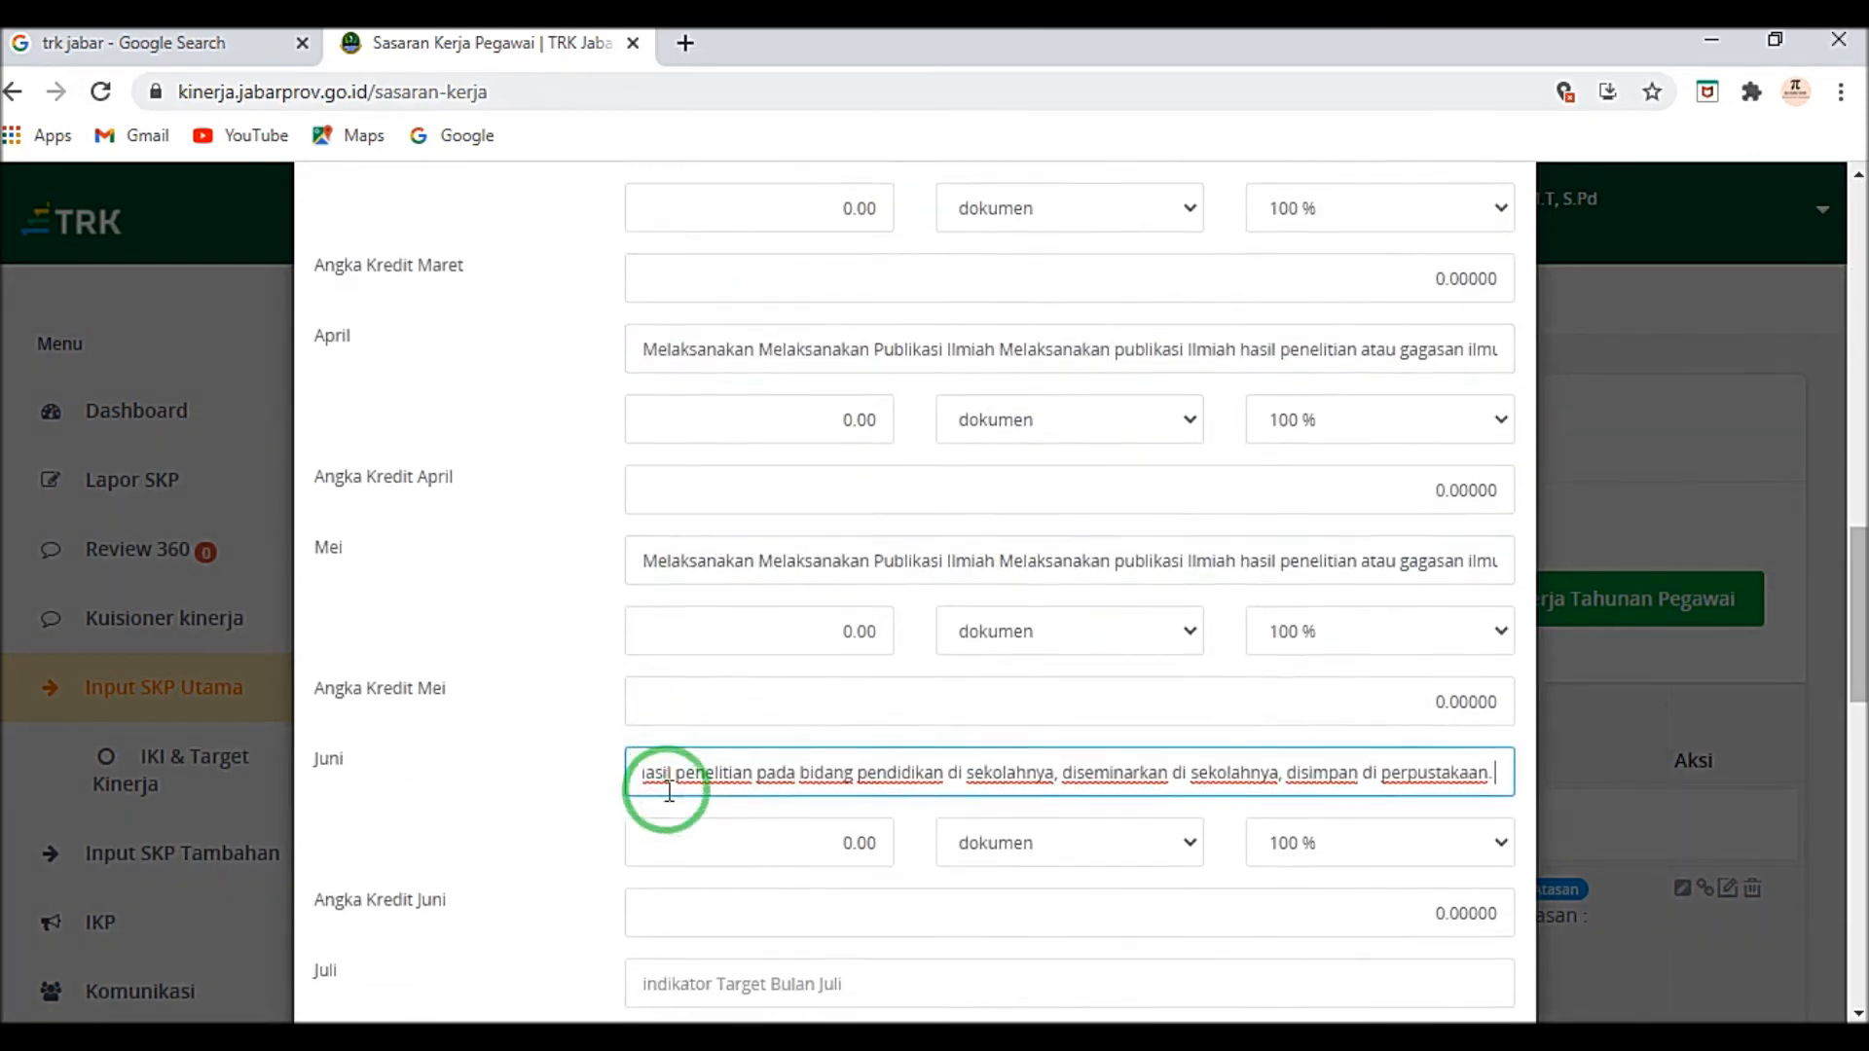
scroll(668, 778, down, 3)
click(672, 736)
key(ctrl+v)
scroll(670, 740, down, 3)
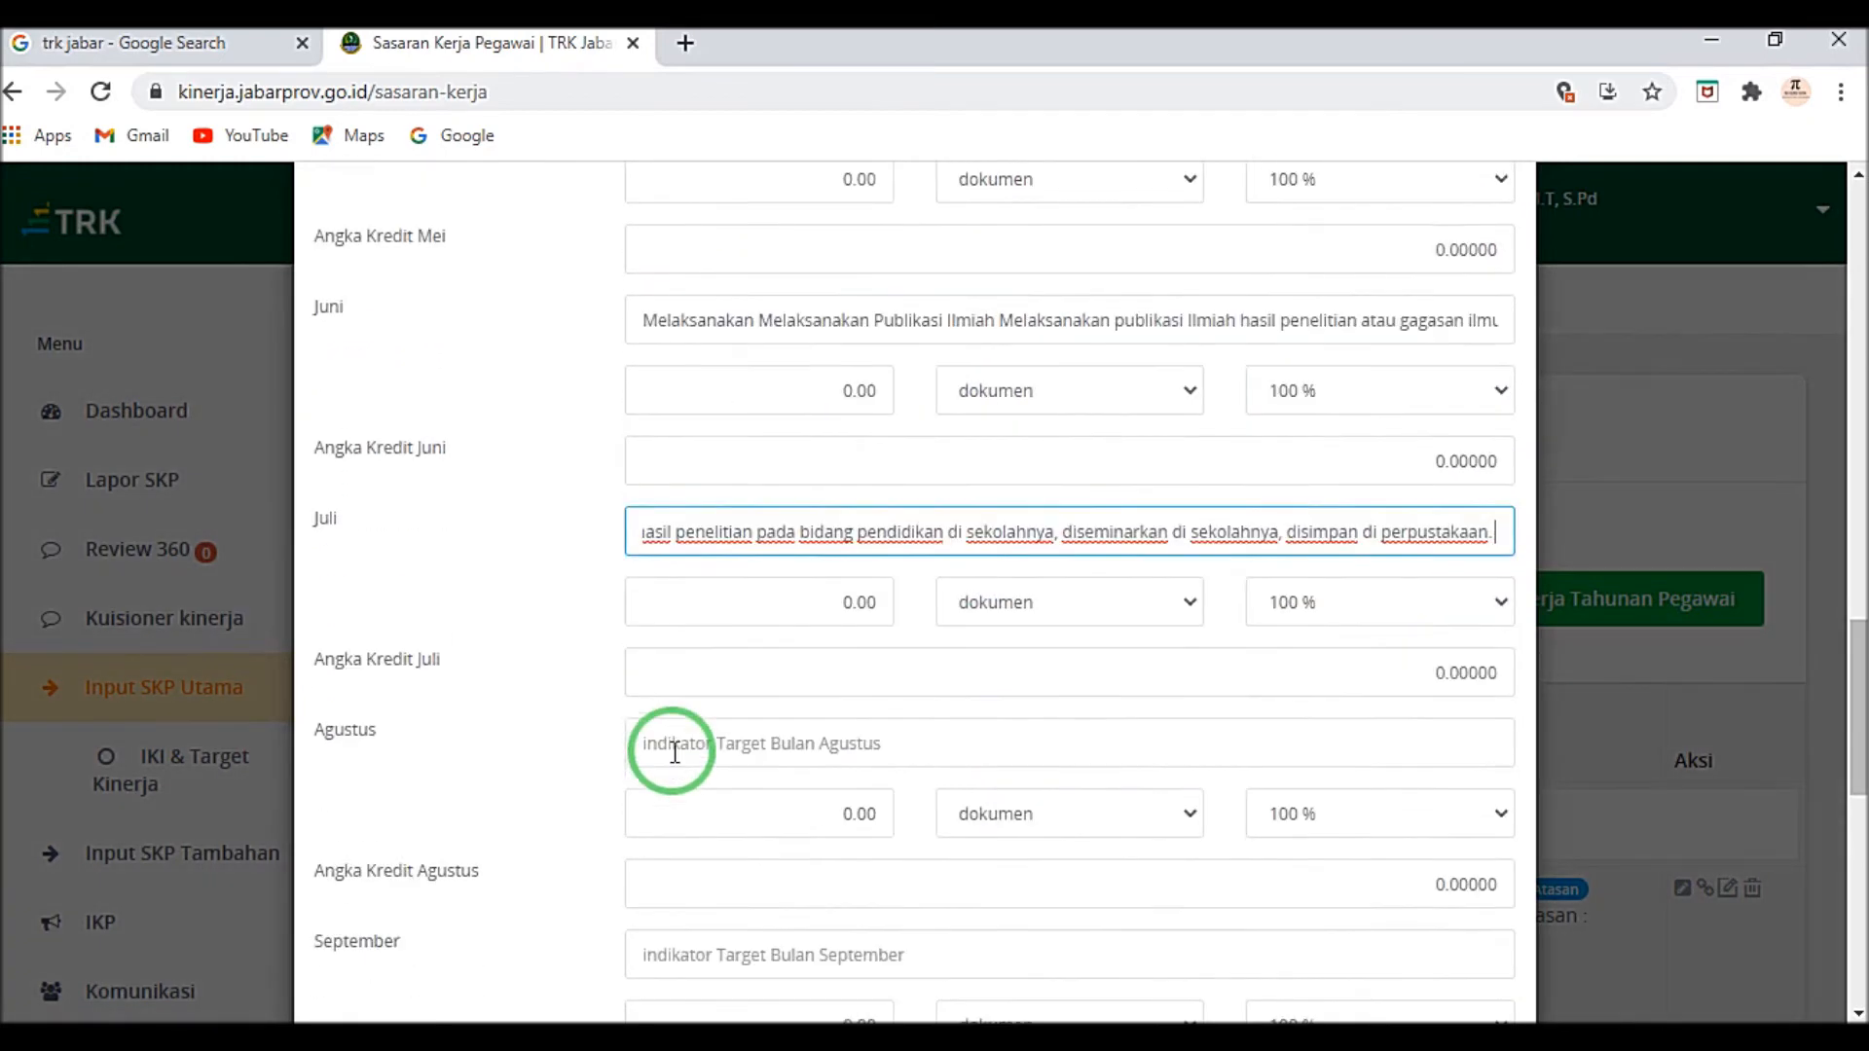
click(678, 671)
key(ctrl+v)
Step: Fill the September, Oktober, November and Desember indicators with the copied Publikasi Ilmiah activity
click(674, 876)
key(ctrl+v)
scroll(670, 837, down, 5)
click(680, 665)
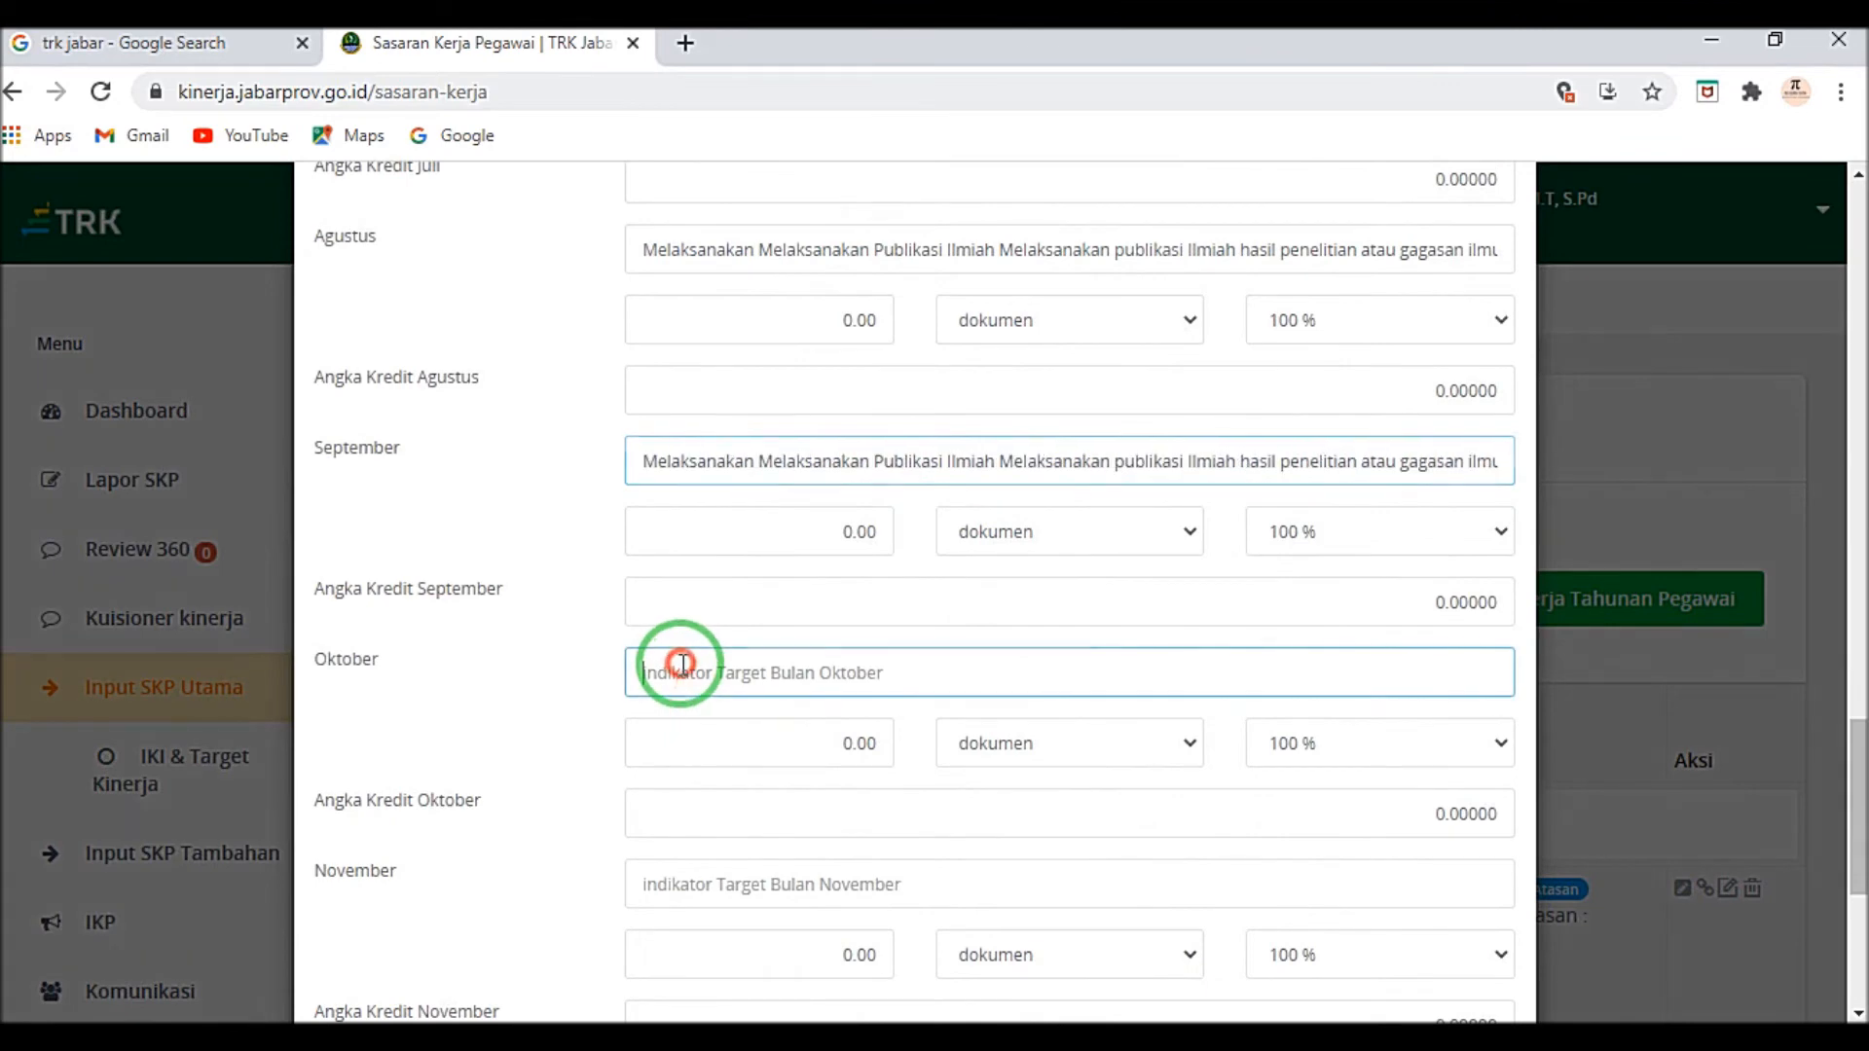
key(ctrl+v)
click(674, 881)
key(ctrl+v)
scroll(678, 876, down, 5)
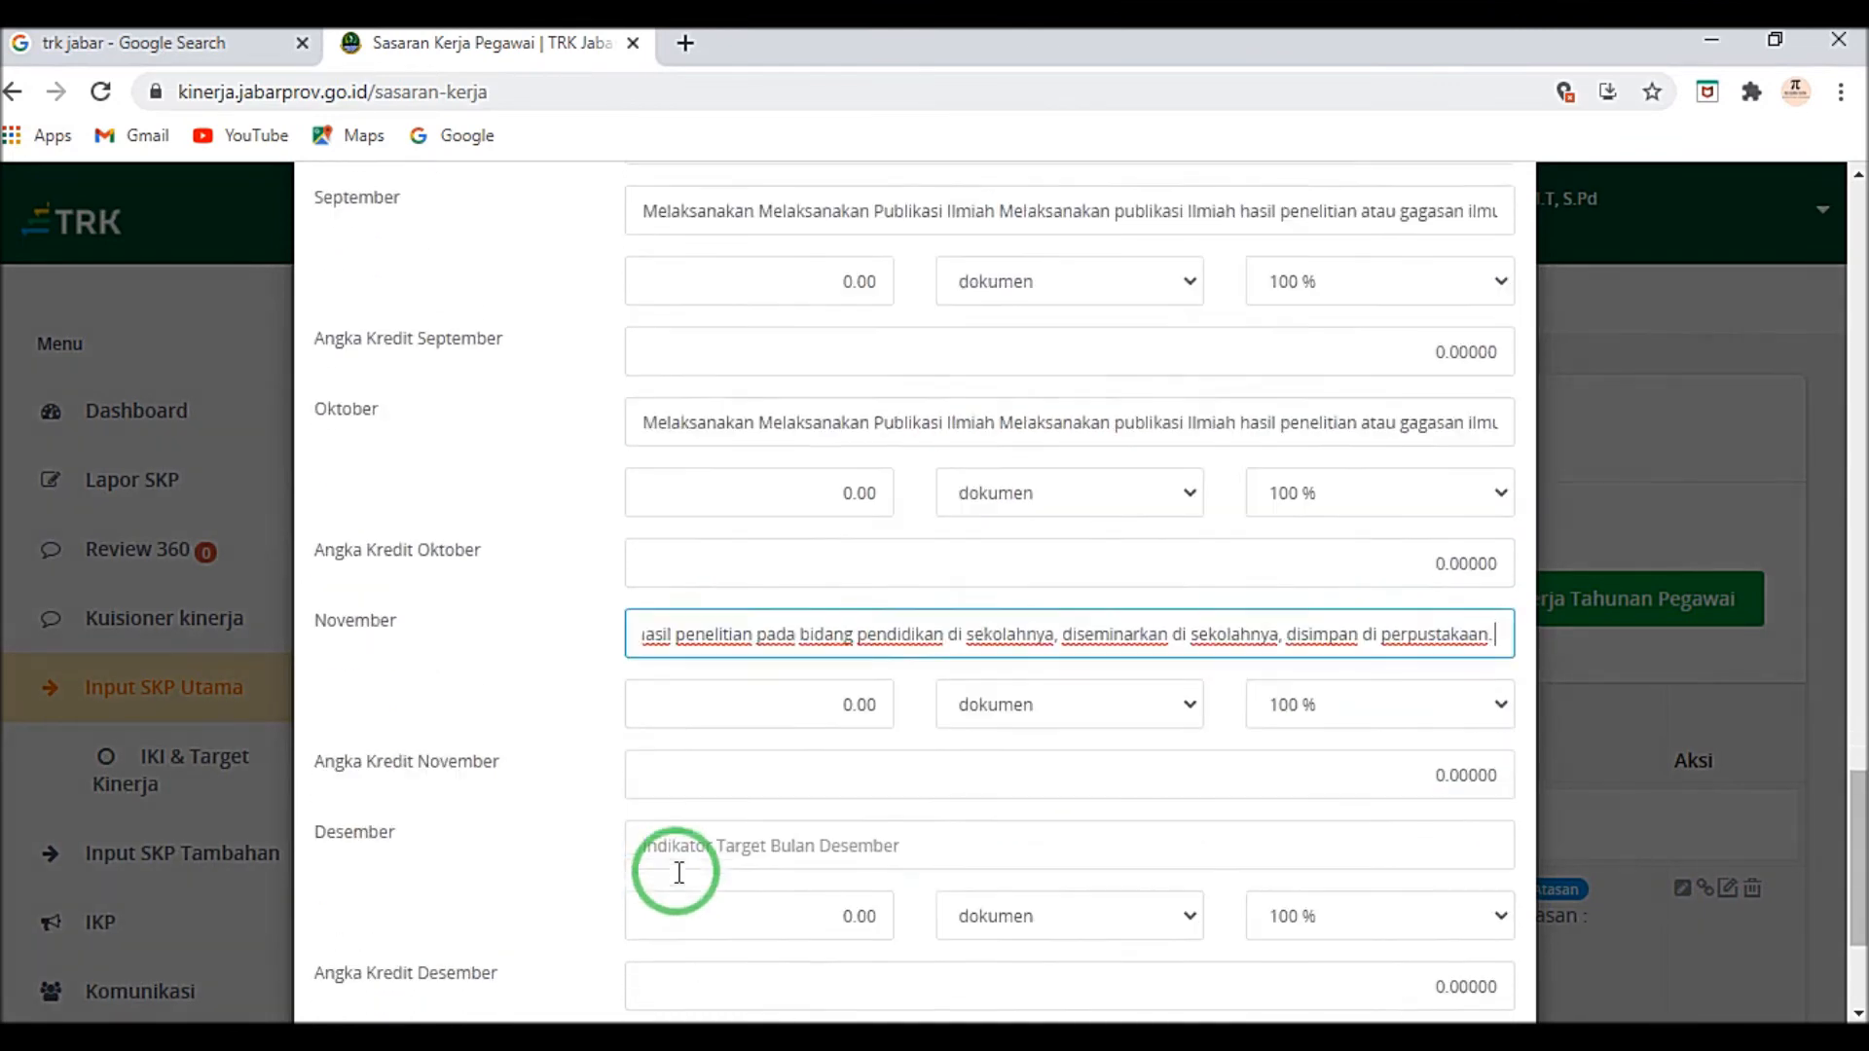
click(671, 686)
key(ctrl+v)
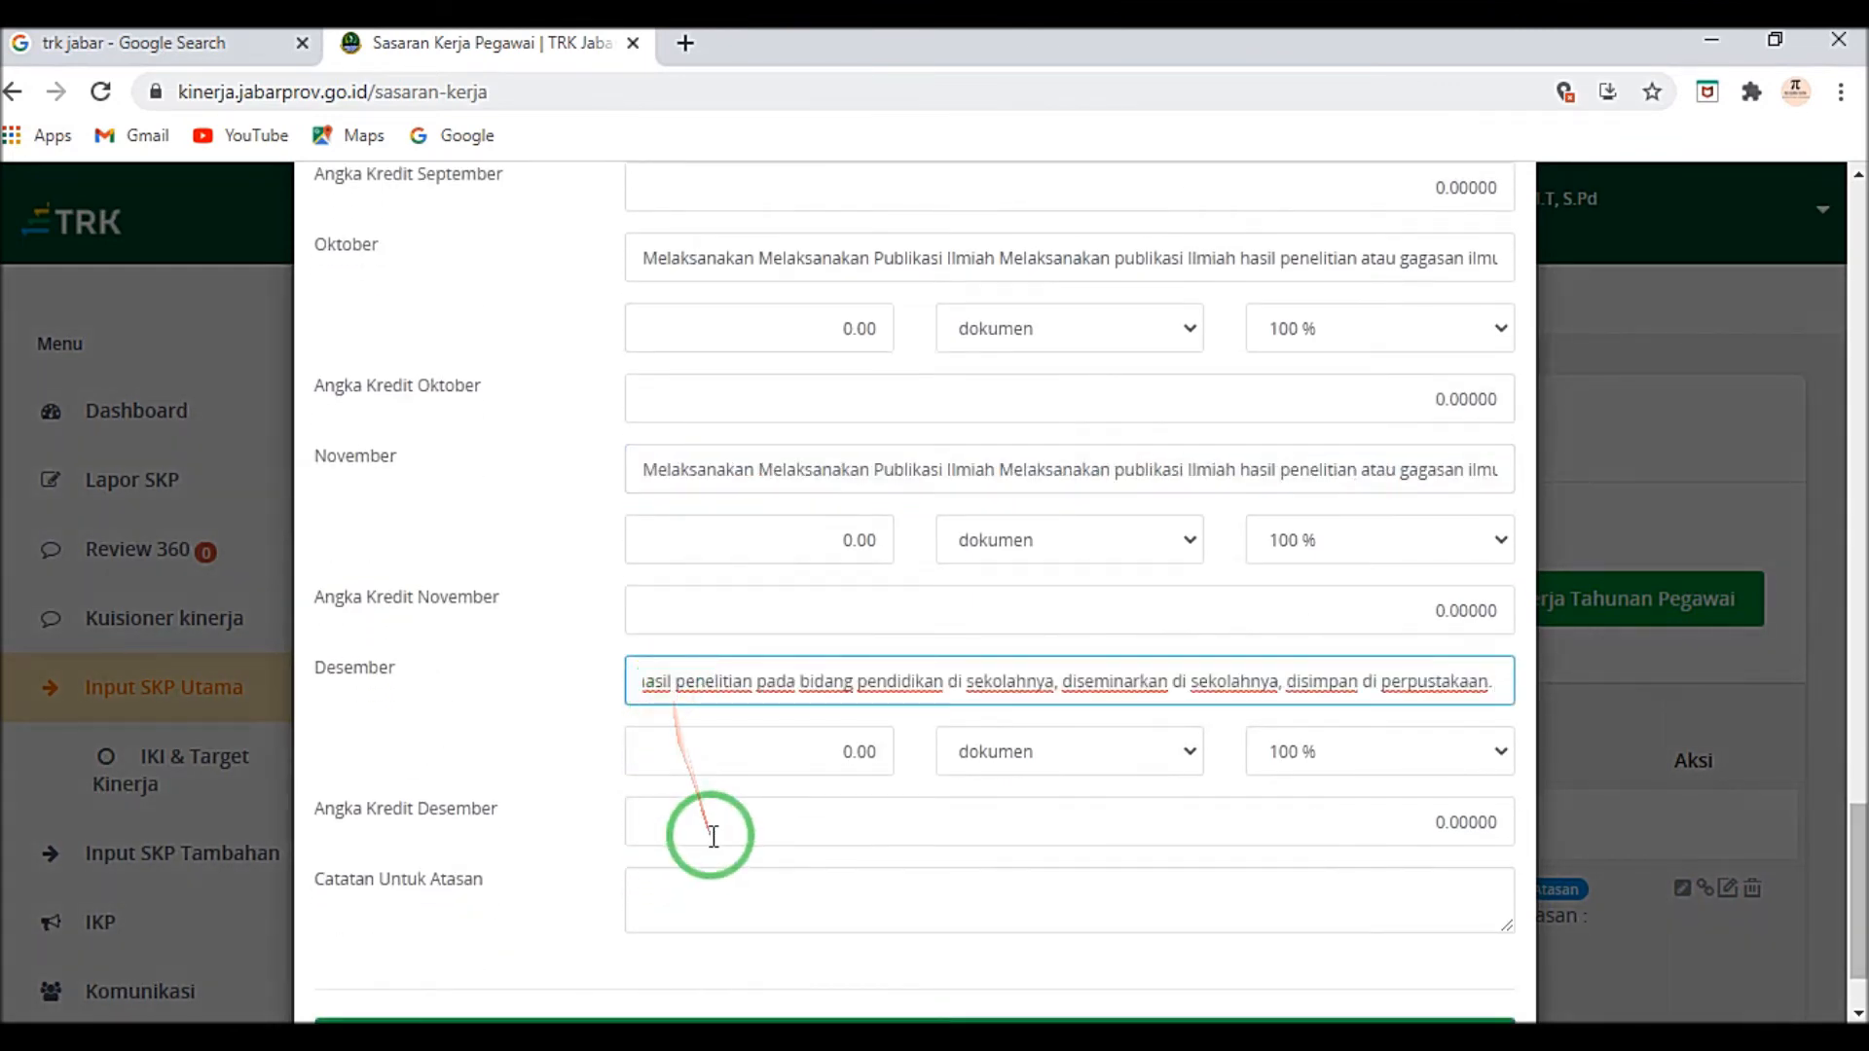
scroll(715, 835, down, 1)
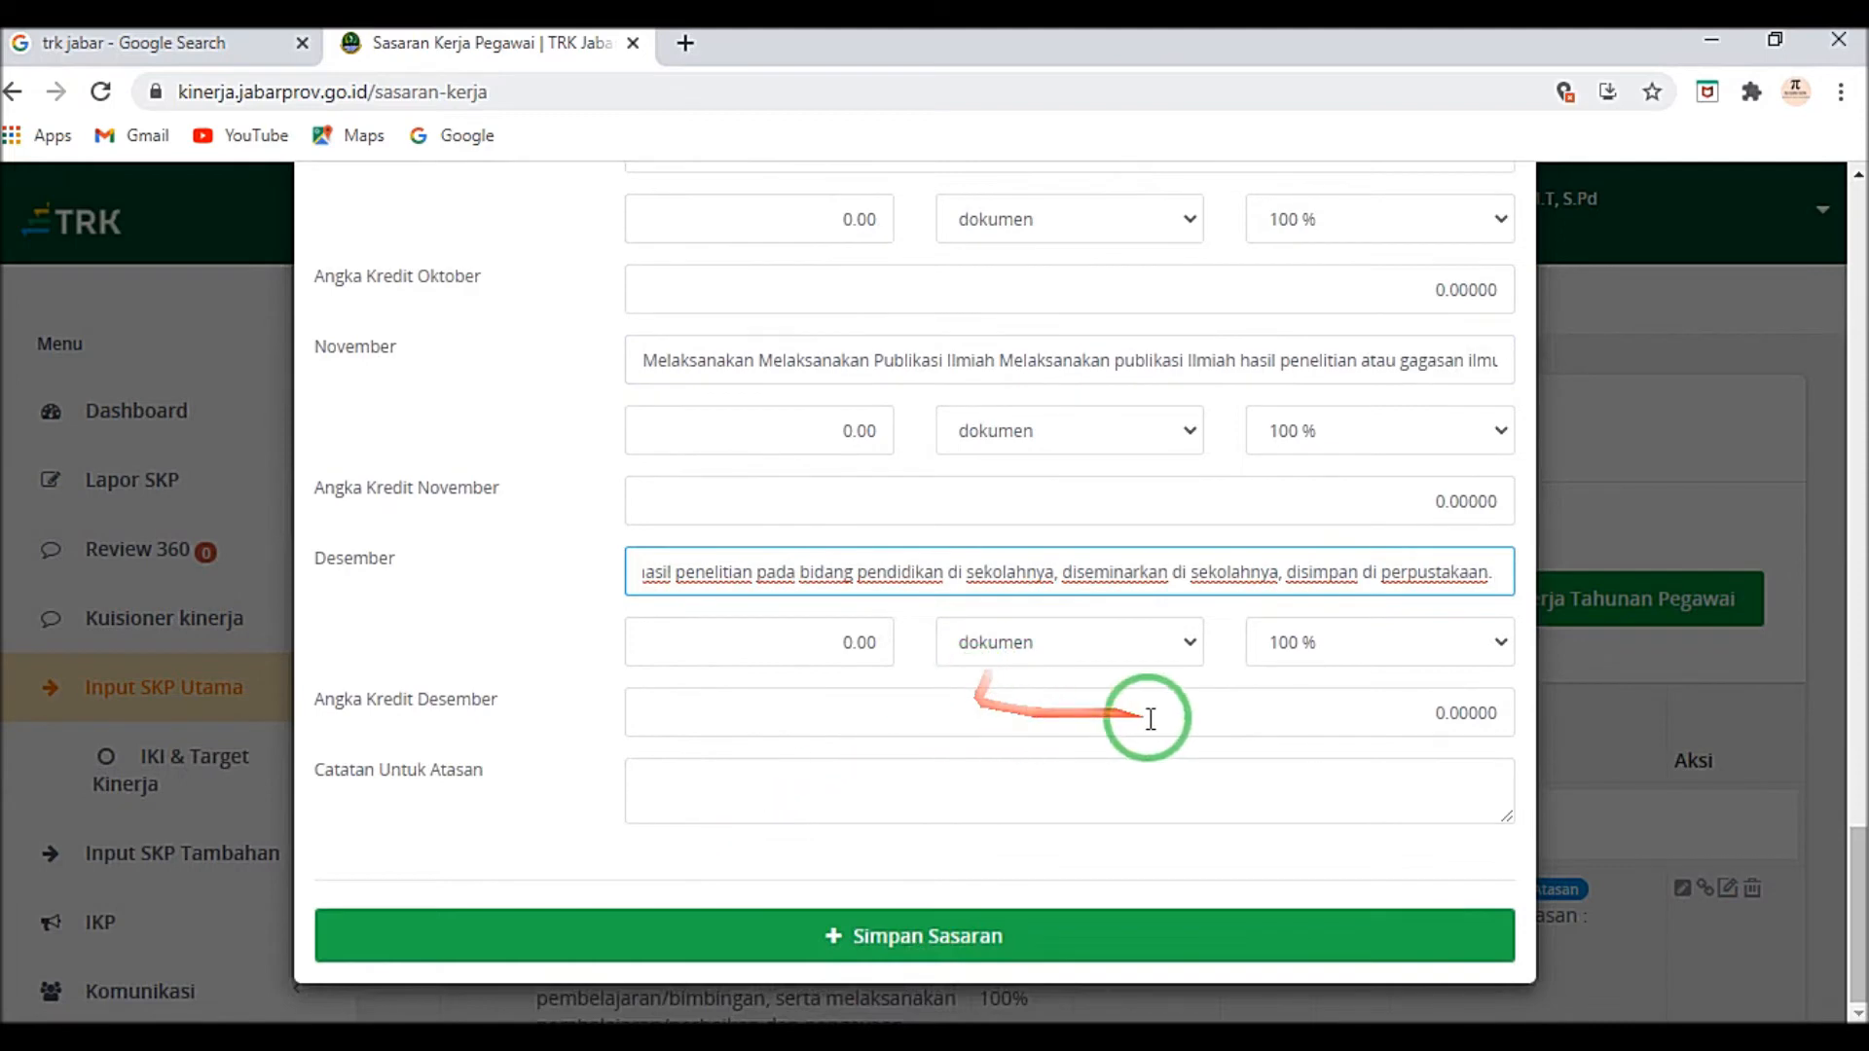
Step: Set the Oktober target to 1 dokumen and Angka Kredit Oktober to 4
scroll(1145, 720, up, 5)
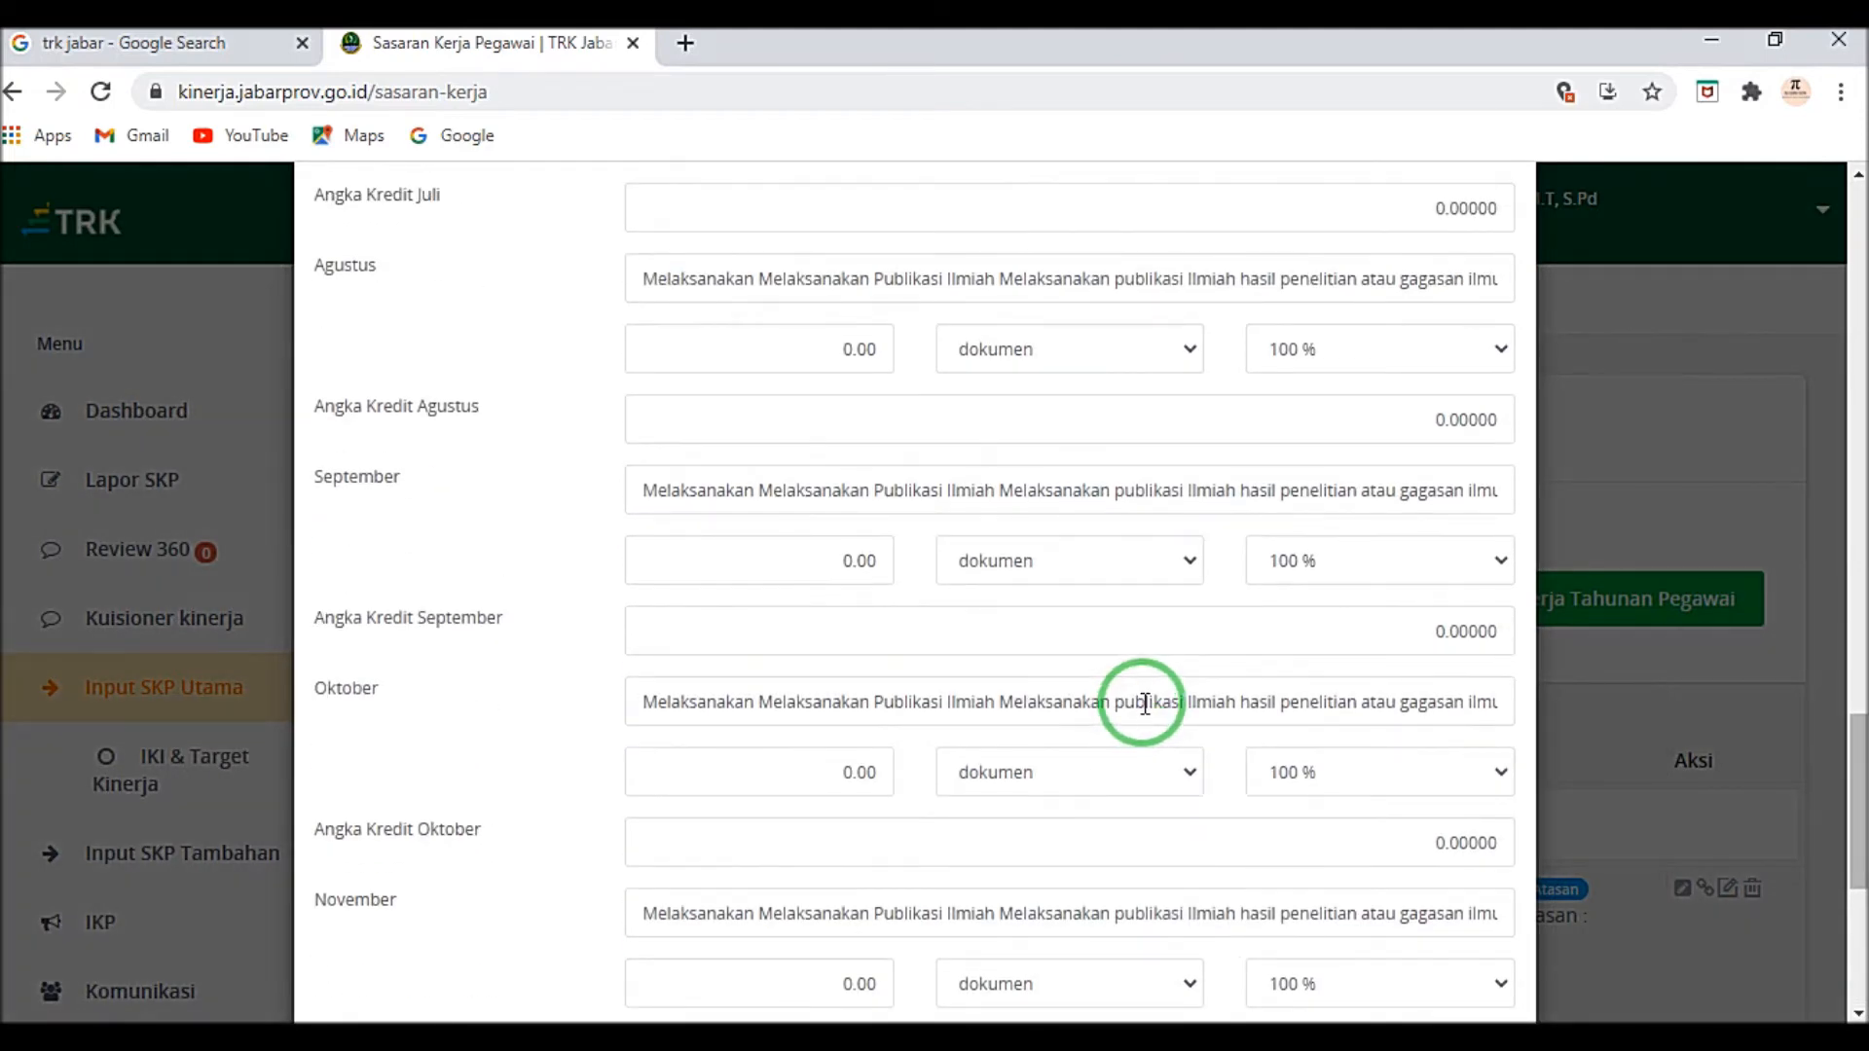
scroll(1146, 703, down, 5)
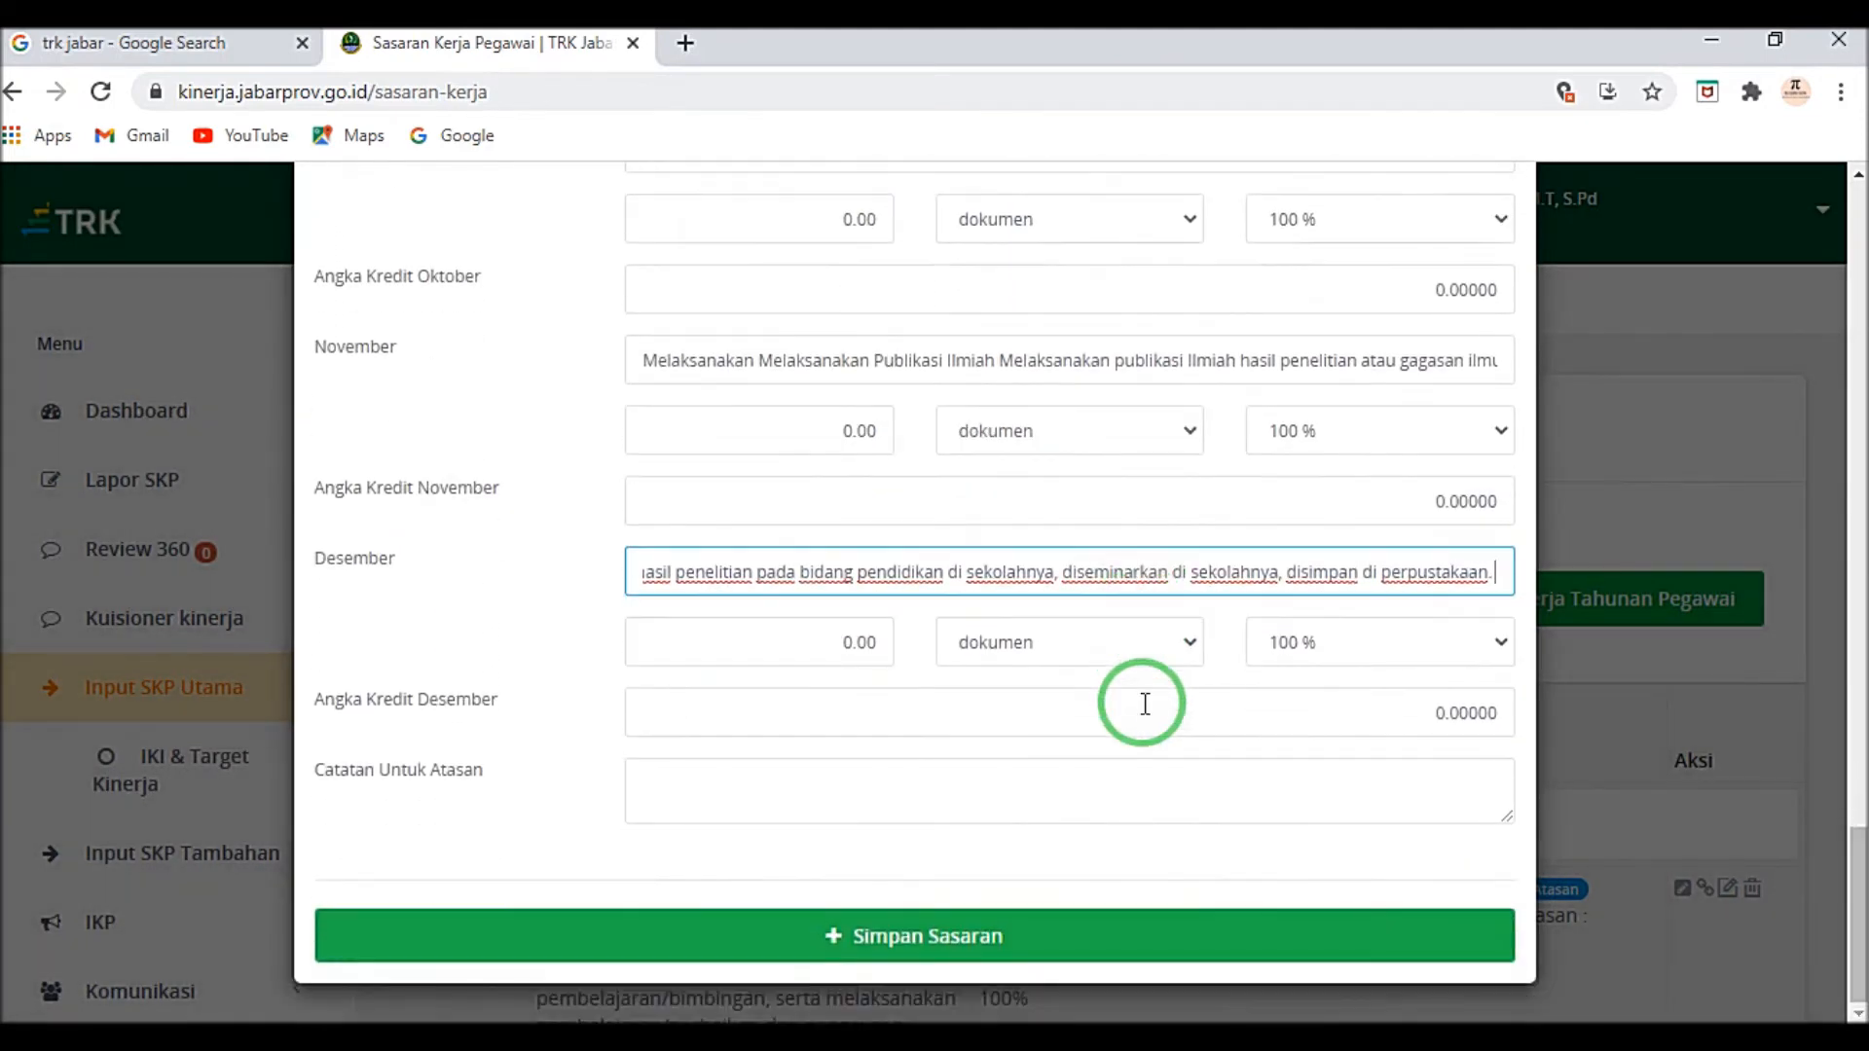
scroll(1145, 715, up, 3)
scroll(1146, 715, up, 2)
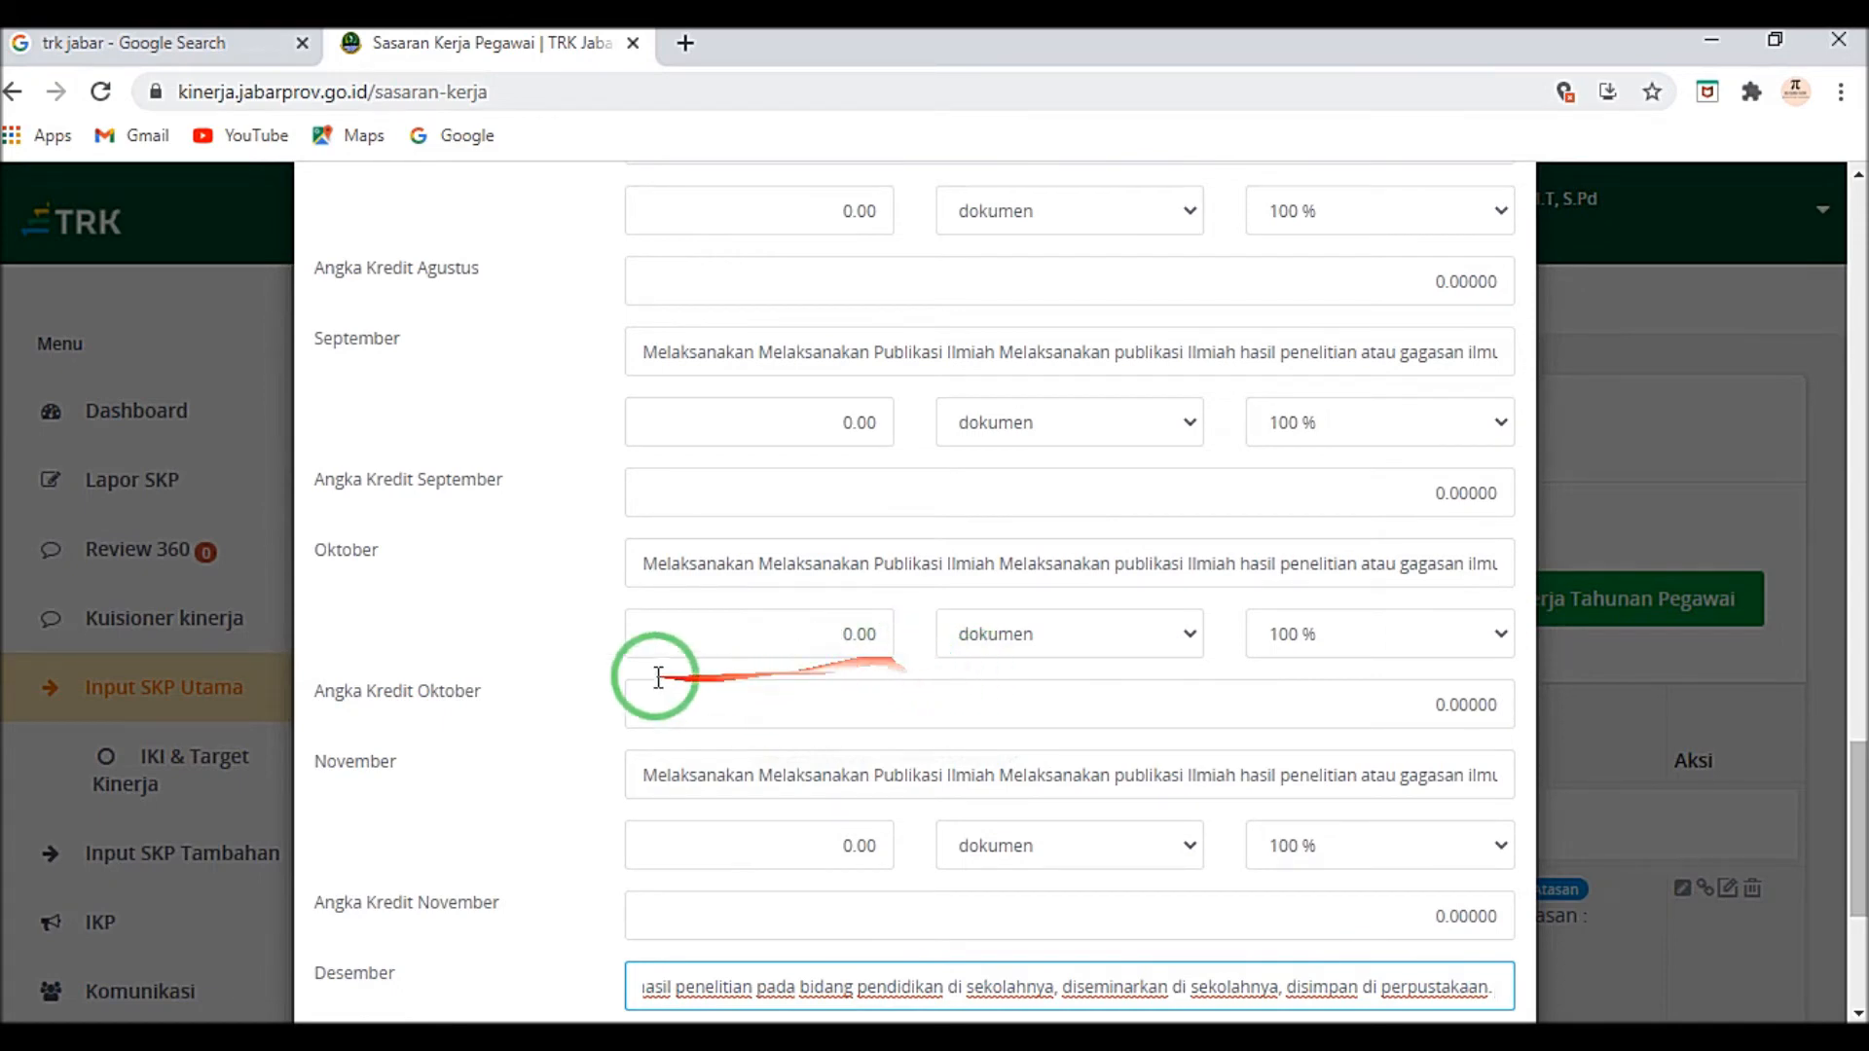
click(853, 636)
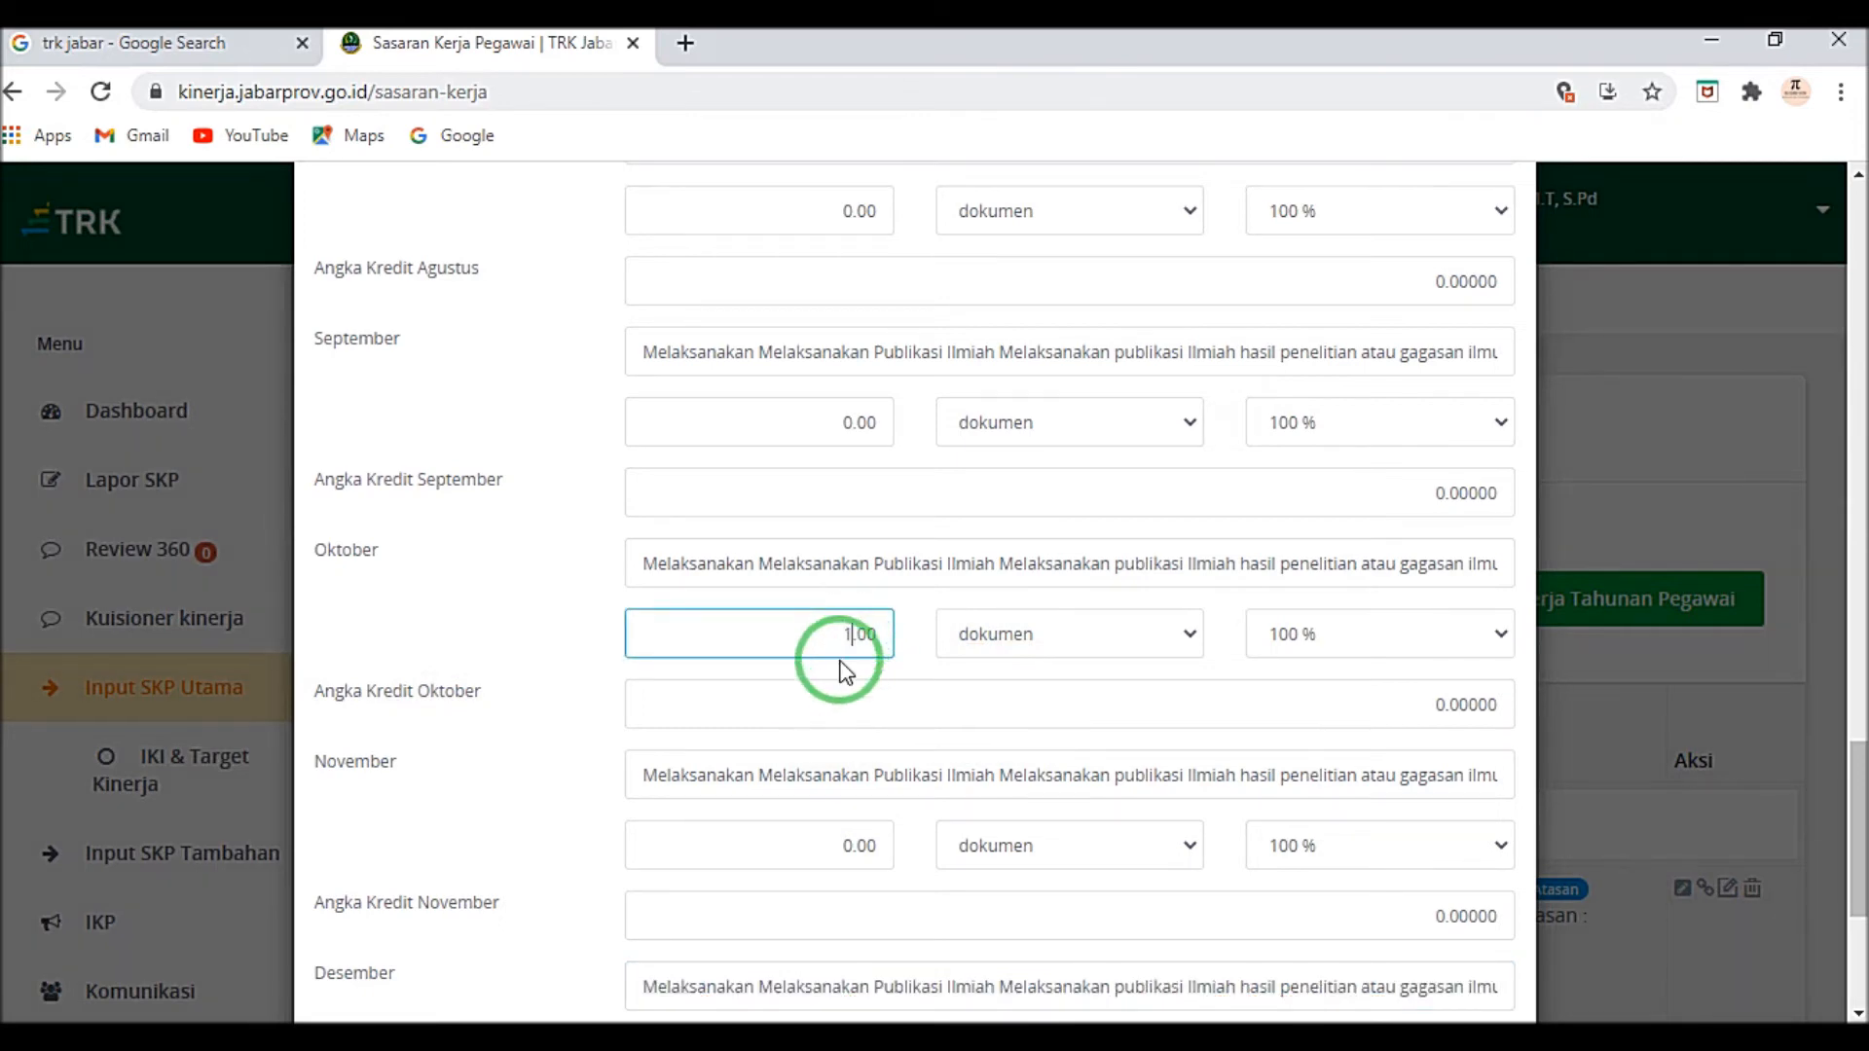
click(1444, 703)
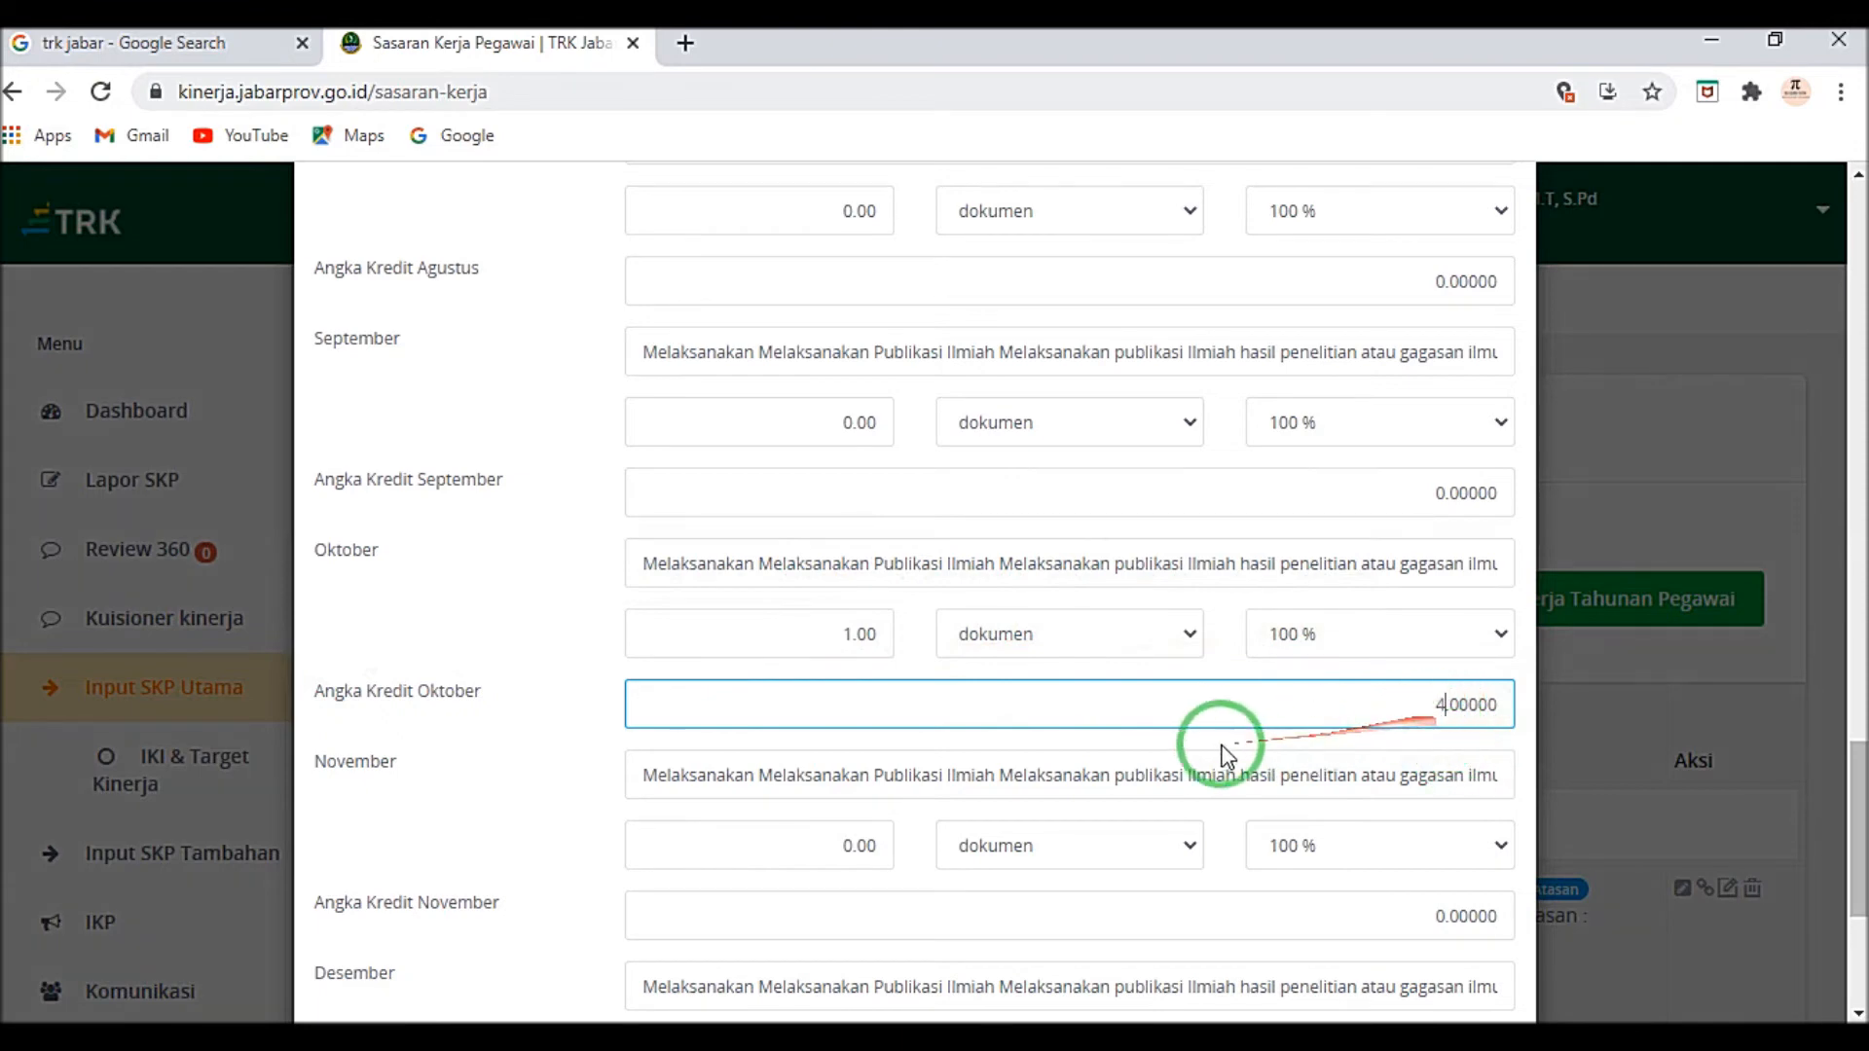
Step: Save the IKI Publikasi Ilmiah entry and check it in the list of yearly targets
scroll(1217, 746, down, 4)
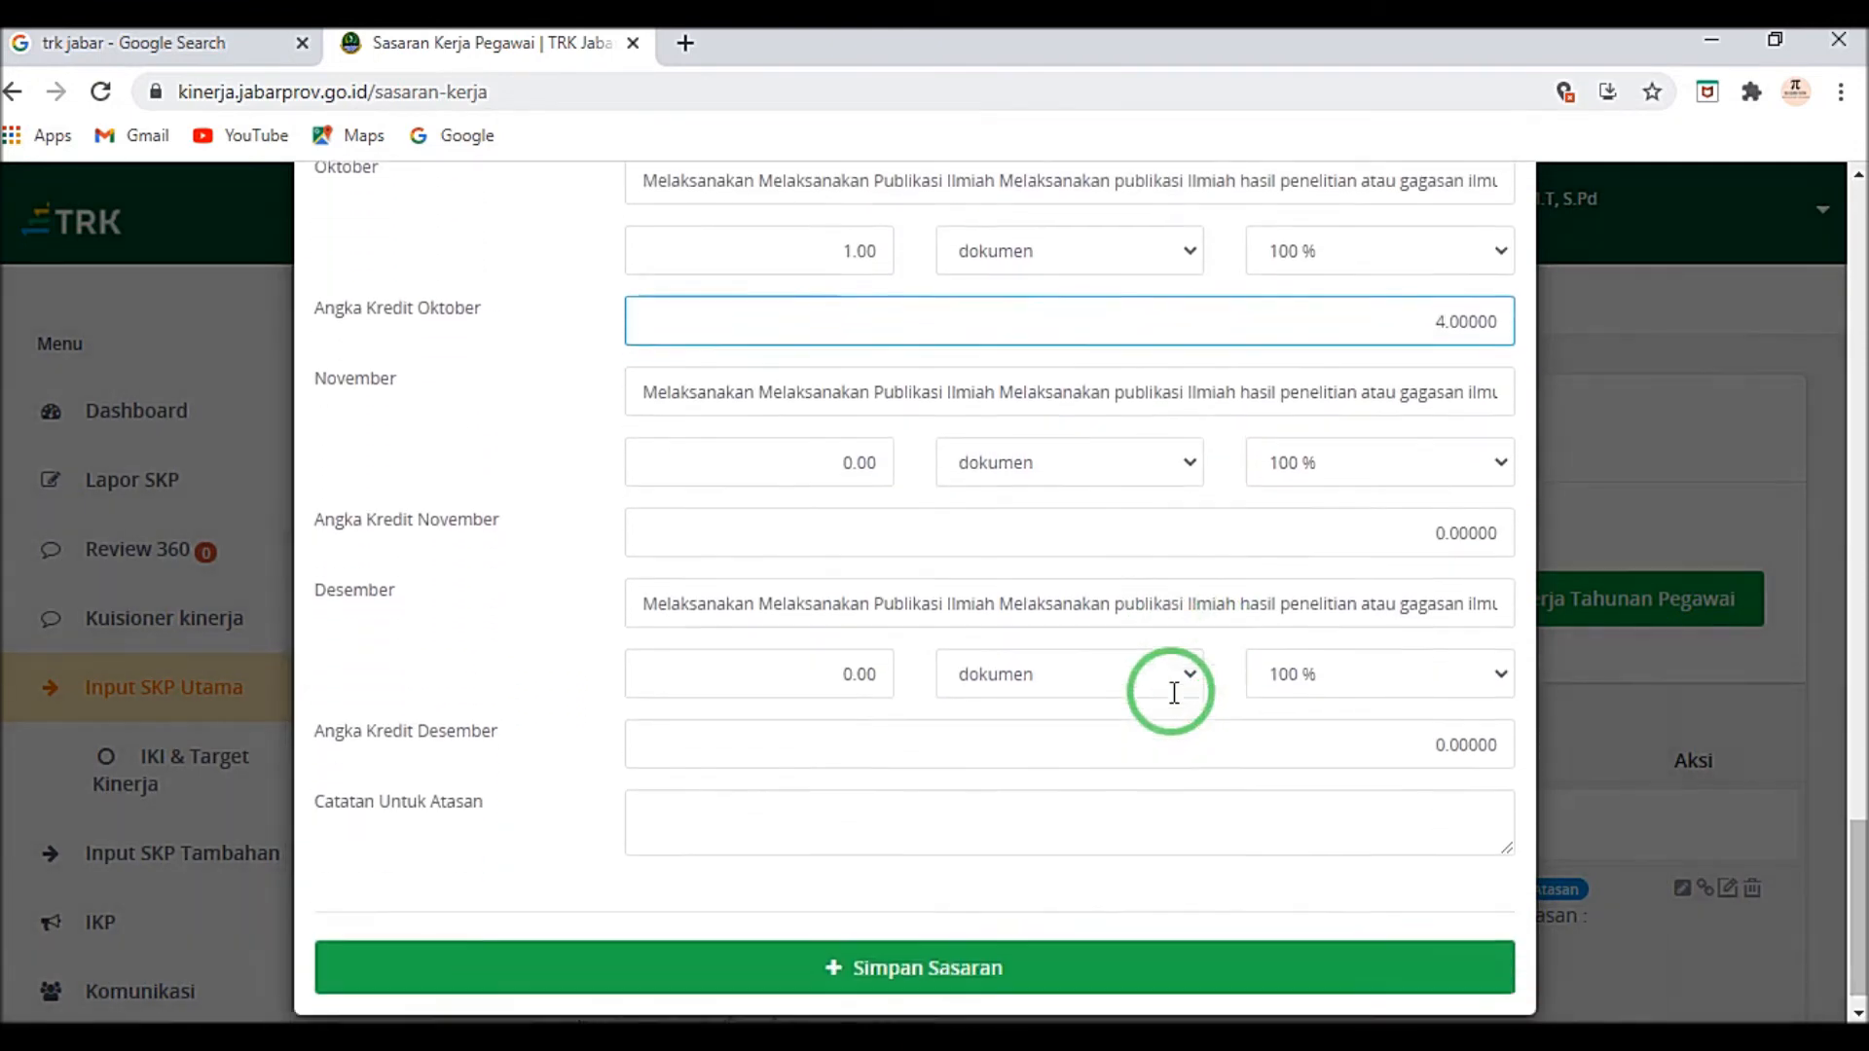
click(966, 941)
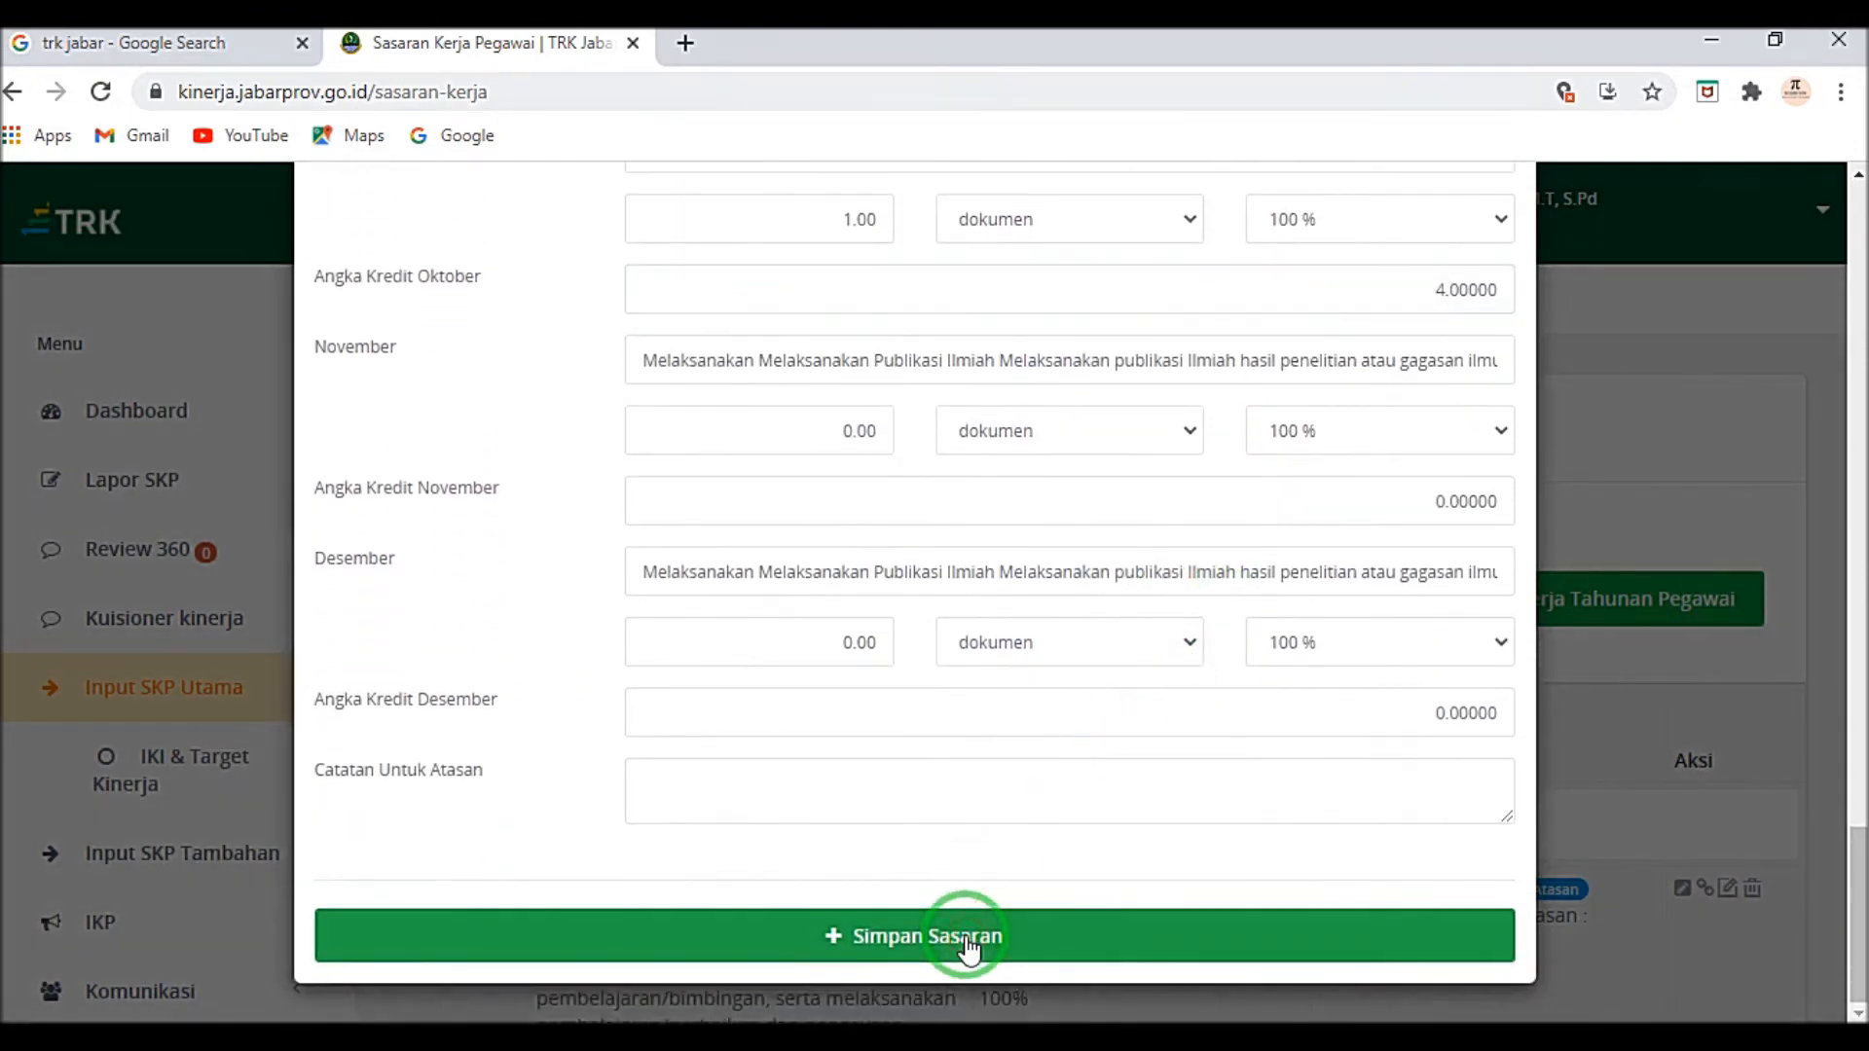
scroll(1173, 798, down, 3)
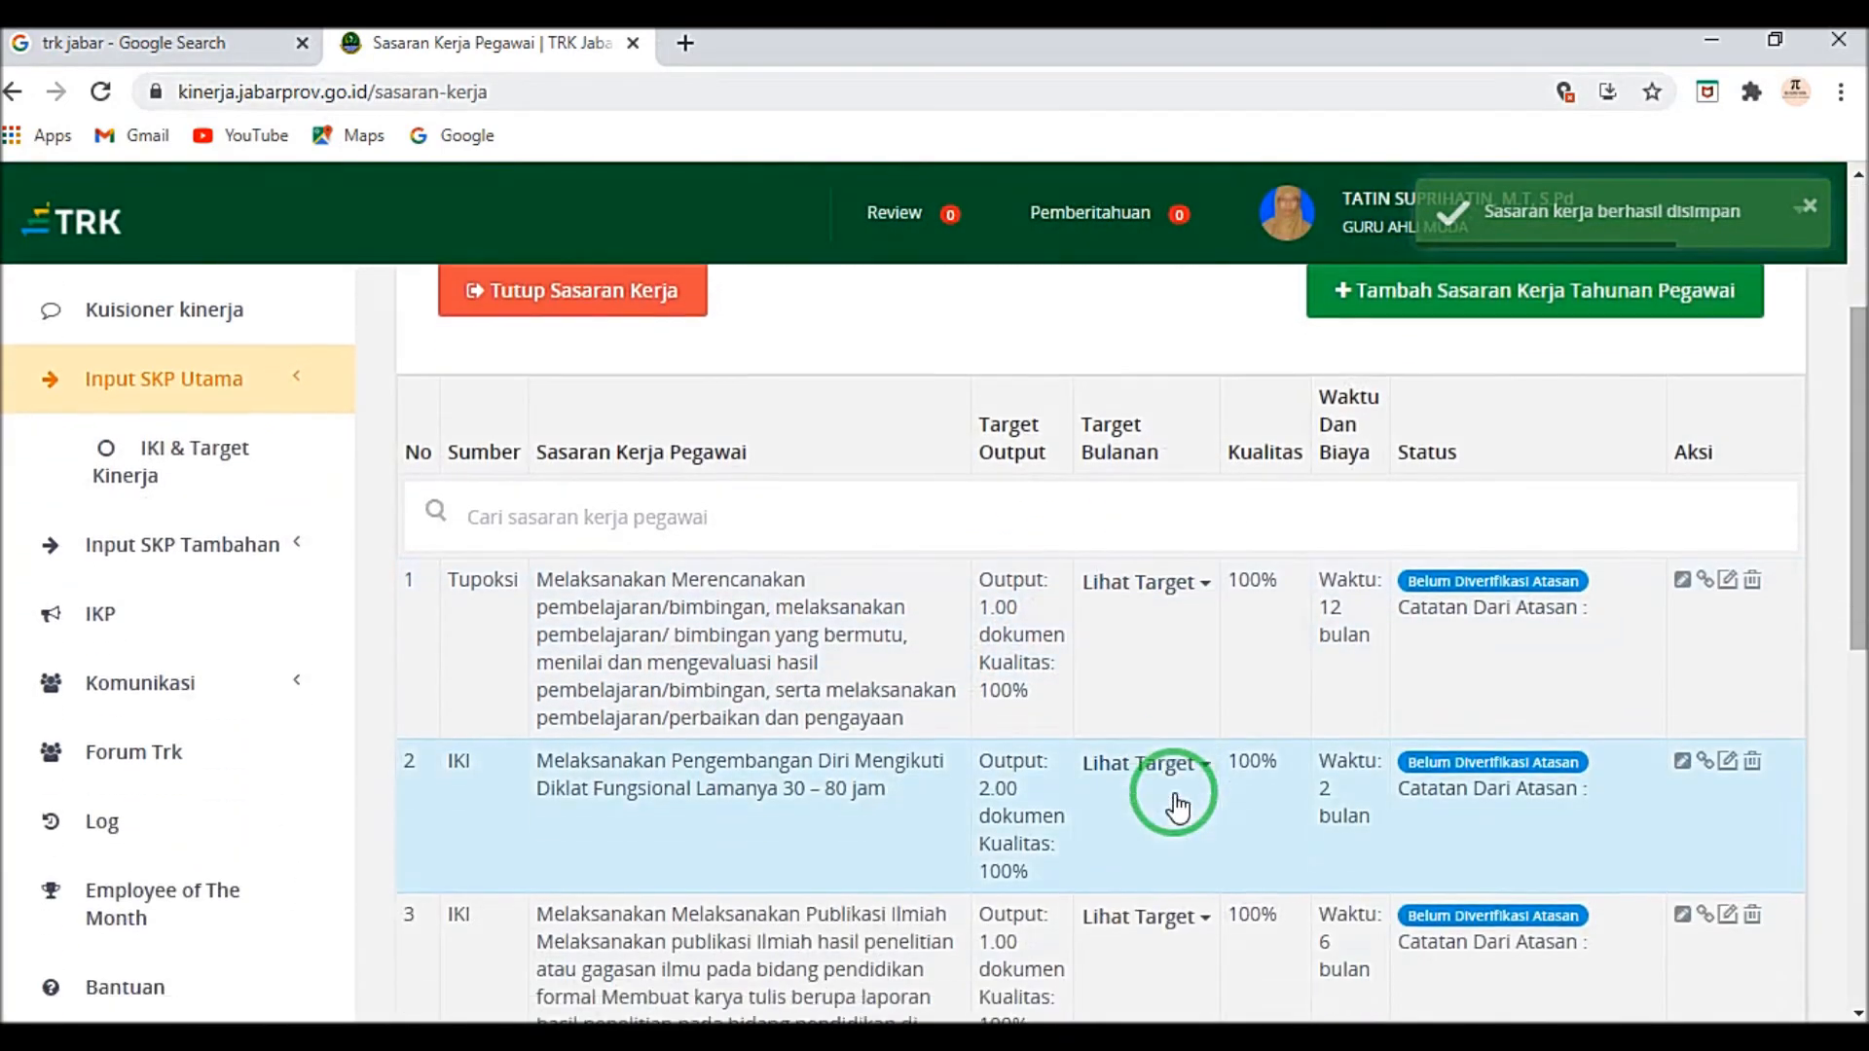
scroll(1177, 806, down, 3)
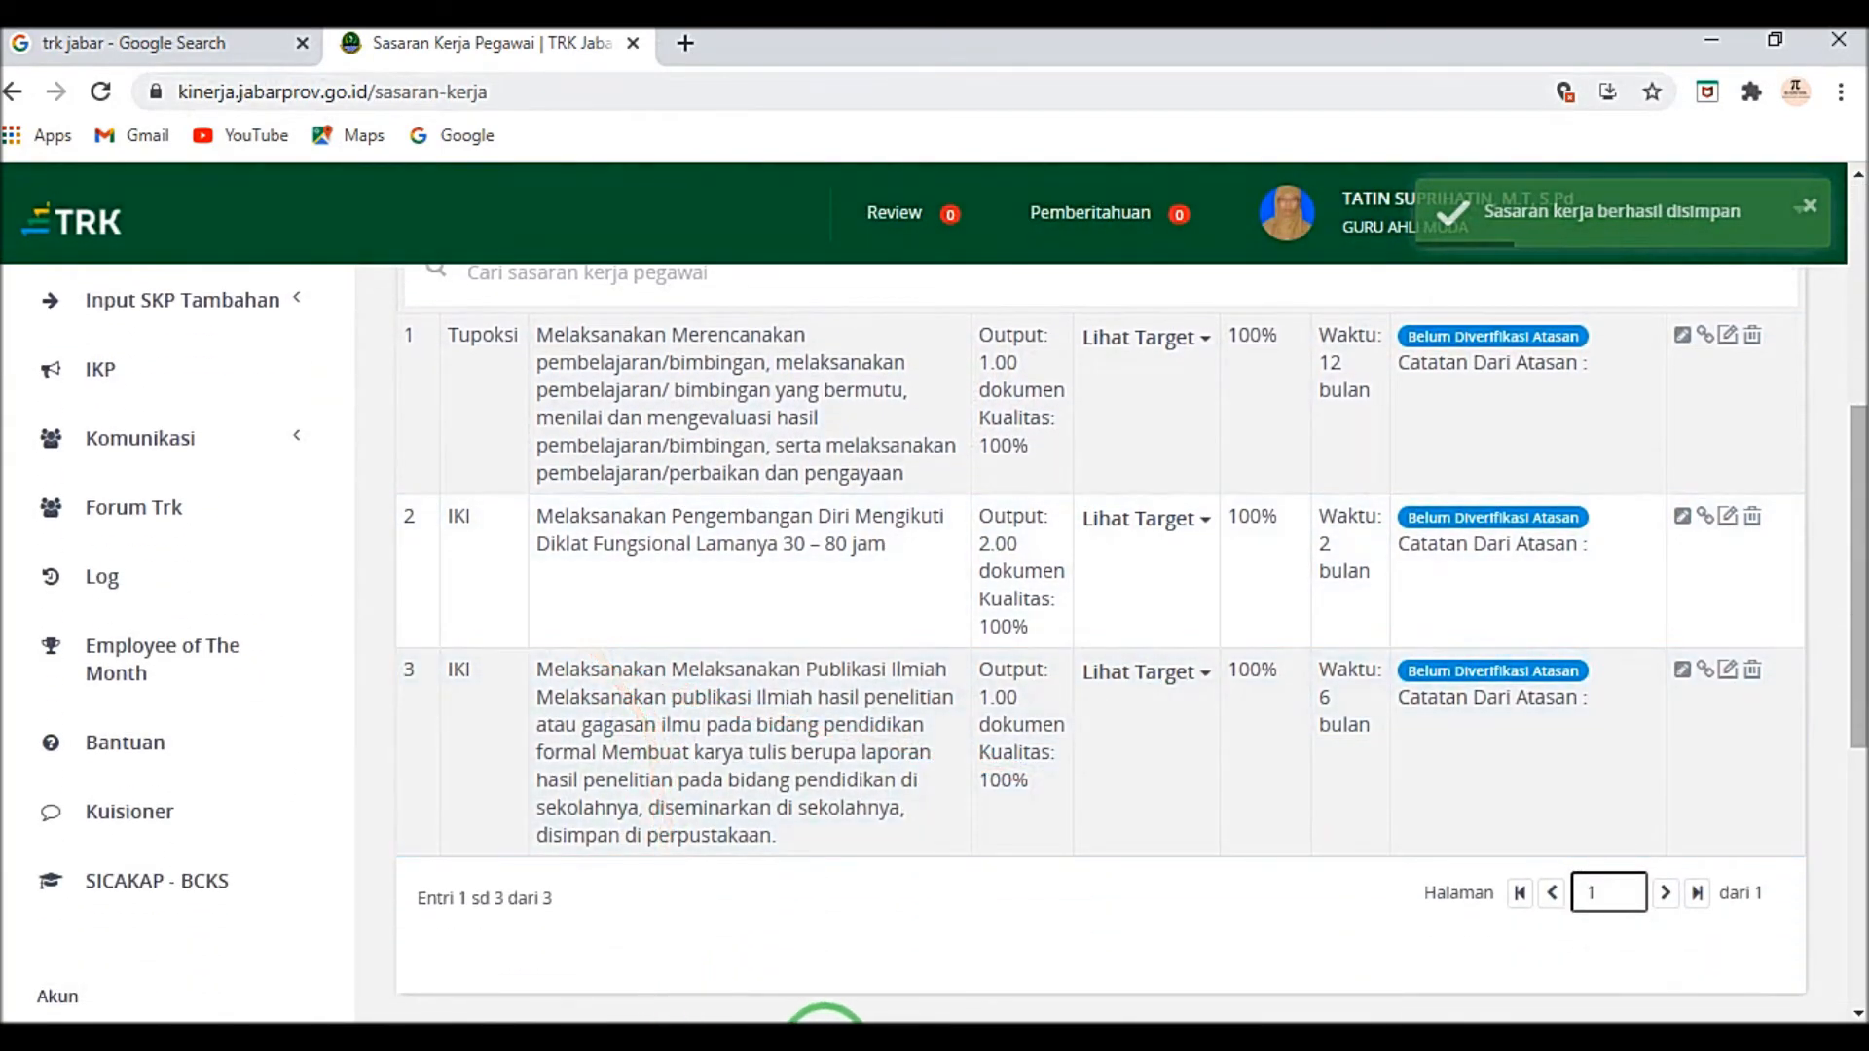
Step: Switch to the SKP 2021 workbook in Excel and copy the Karya Inovatif activity in PLAN cell C7
click(825, 1043)
click(481, 716)
right_click(482, 713)
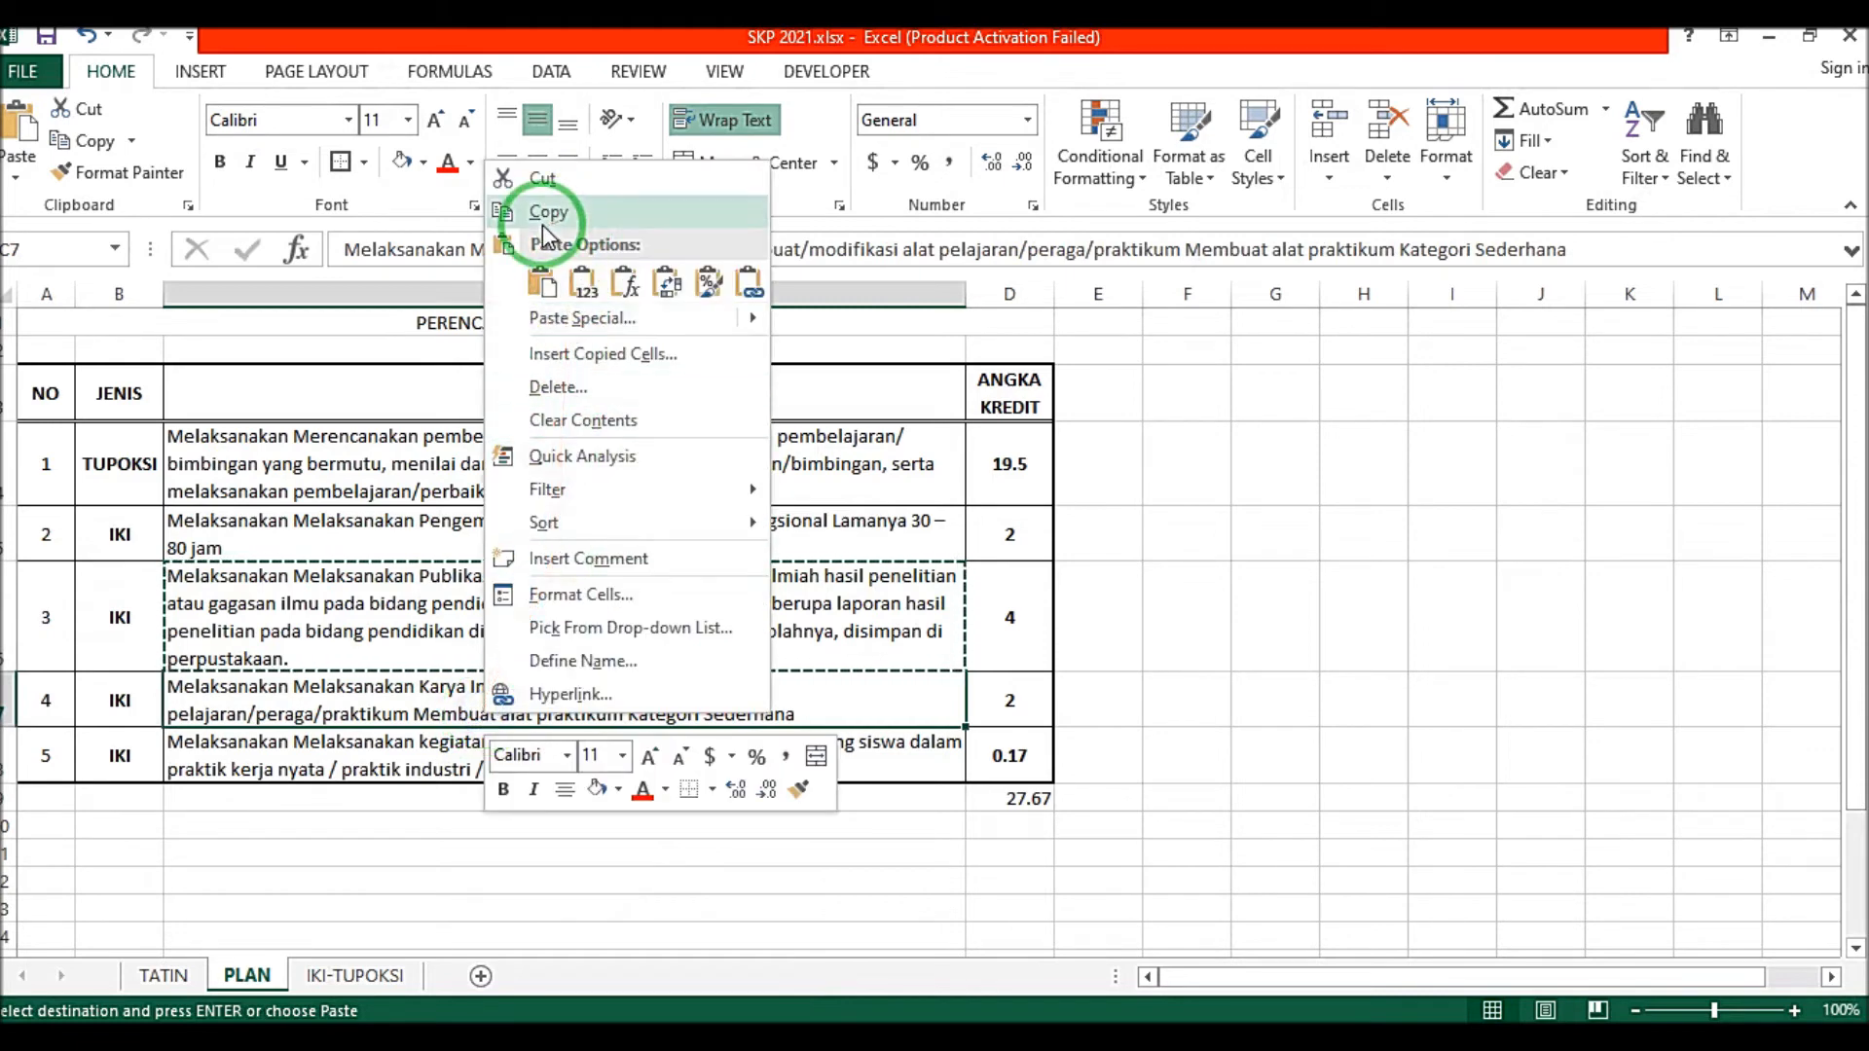
click(542, 222)
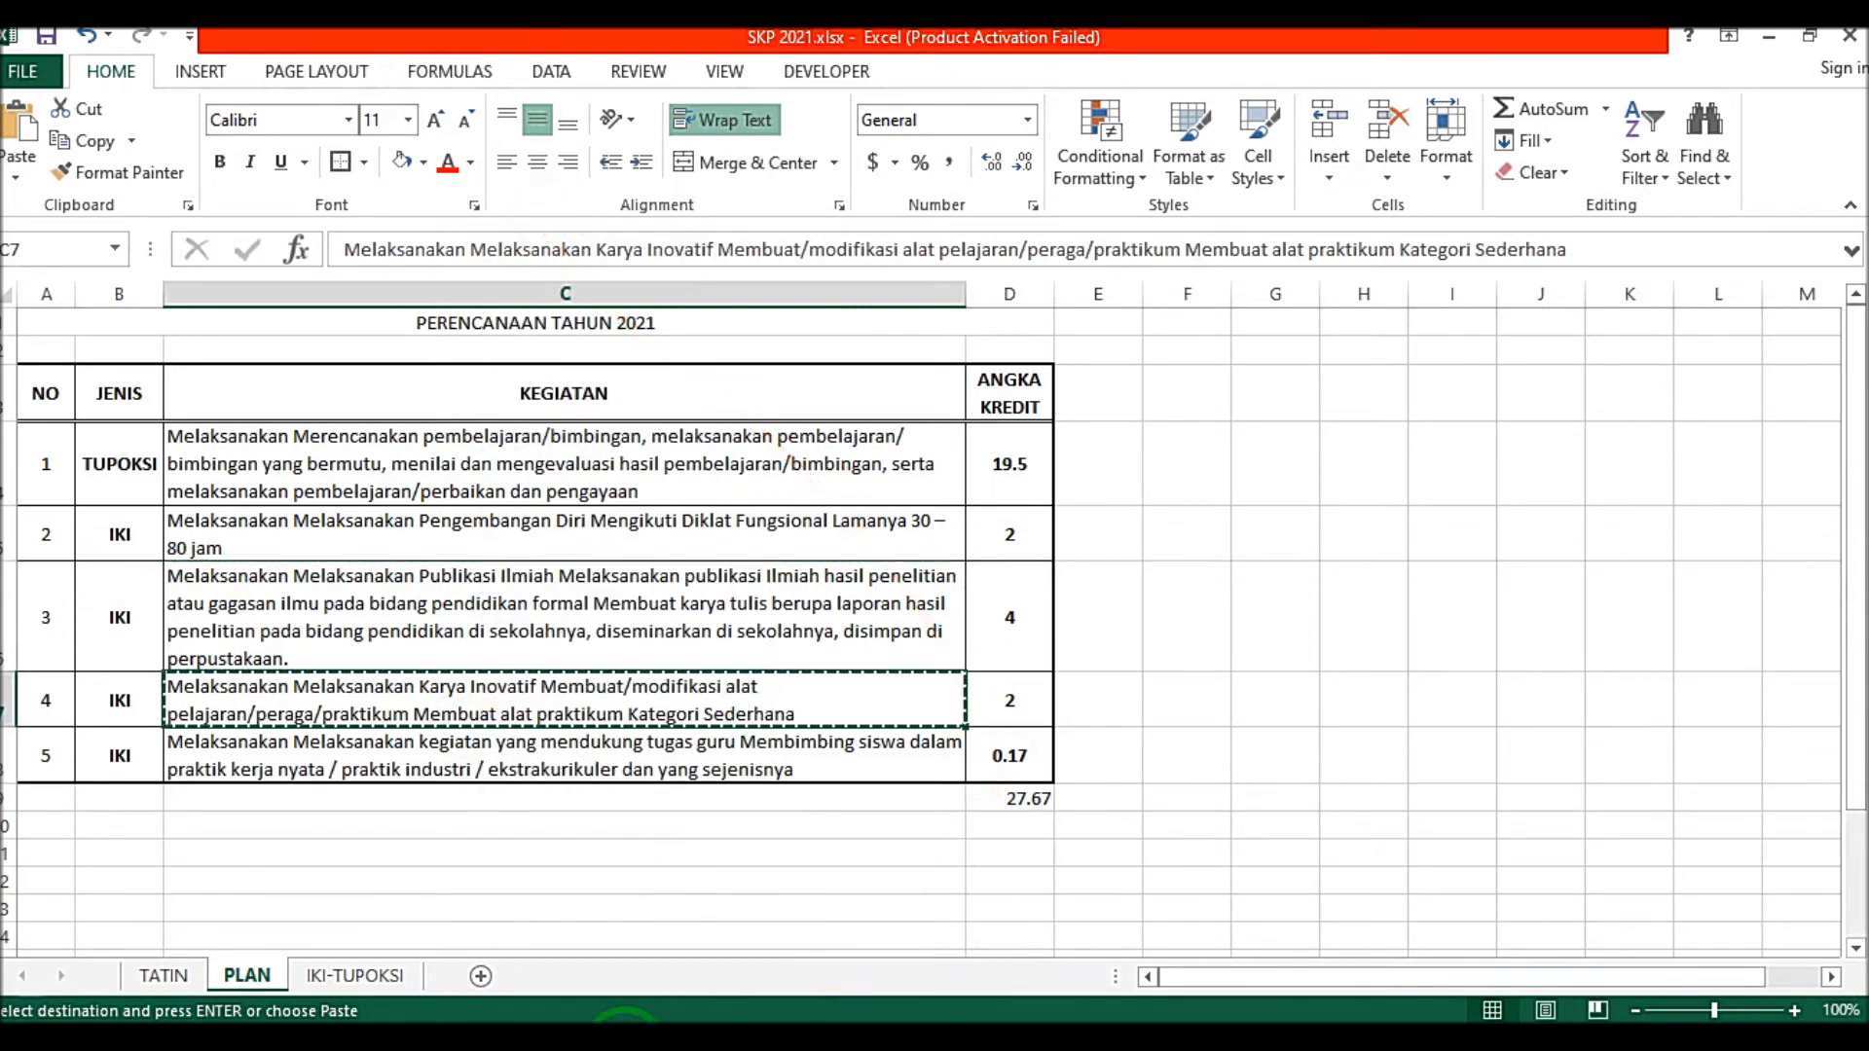
Step: Switch back to TRK in the browser and start a new yearly target entry with IKI as its Sumber
click(624, 1045)
scroll(1579, 362, up, 3)
click(1514, 450)
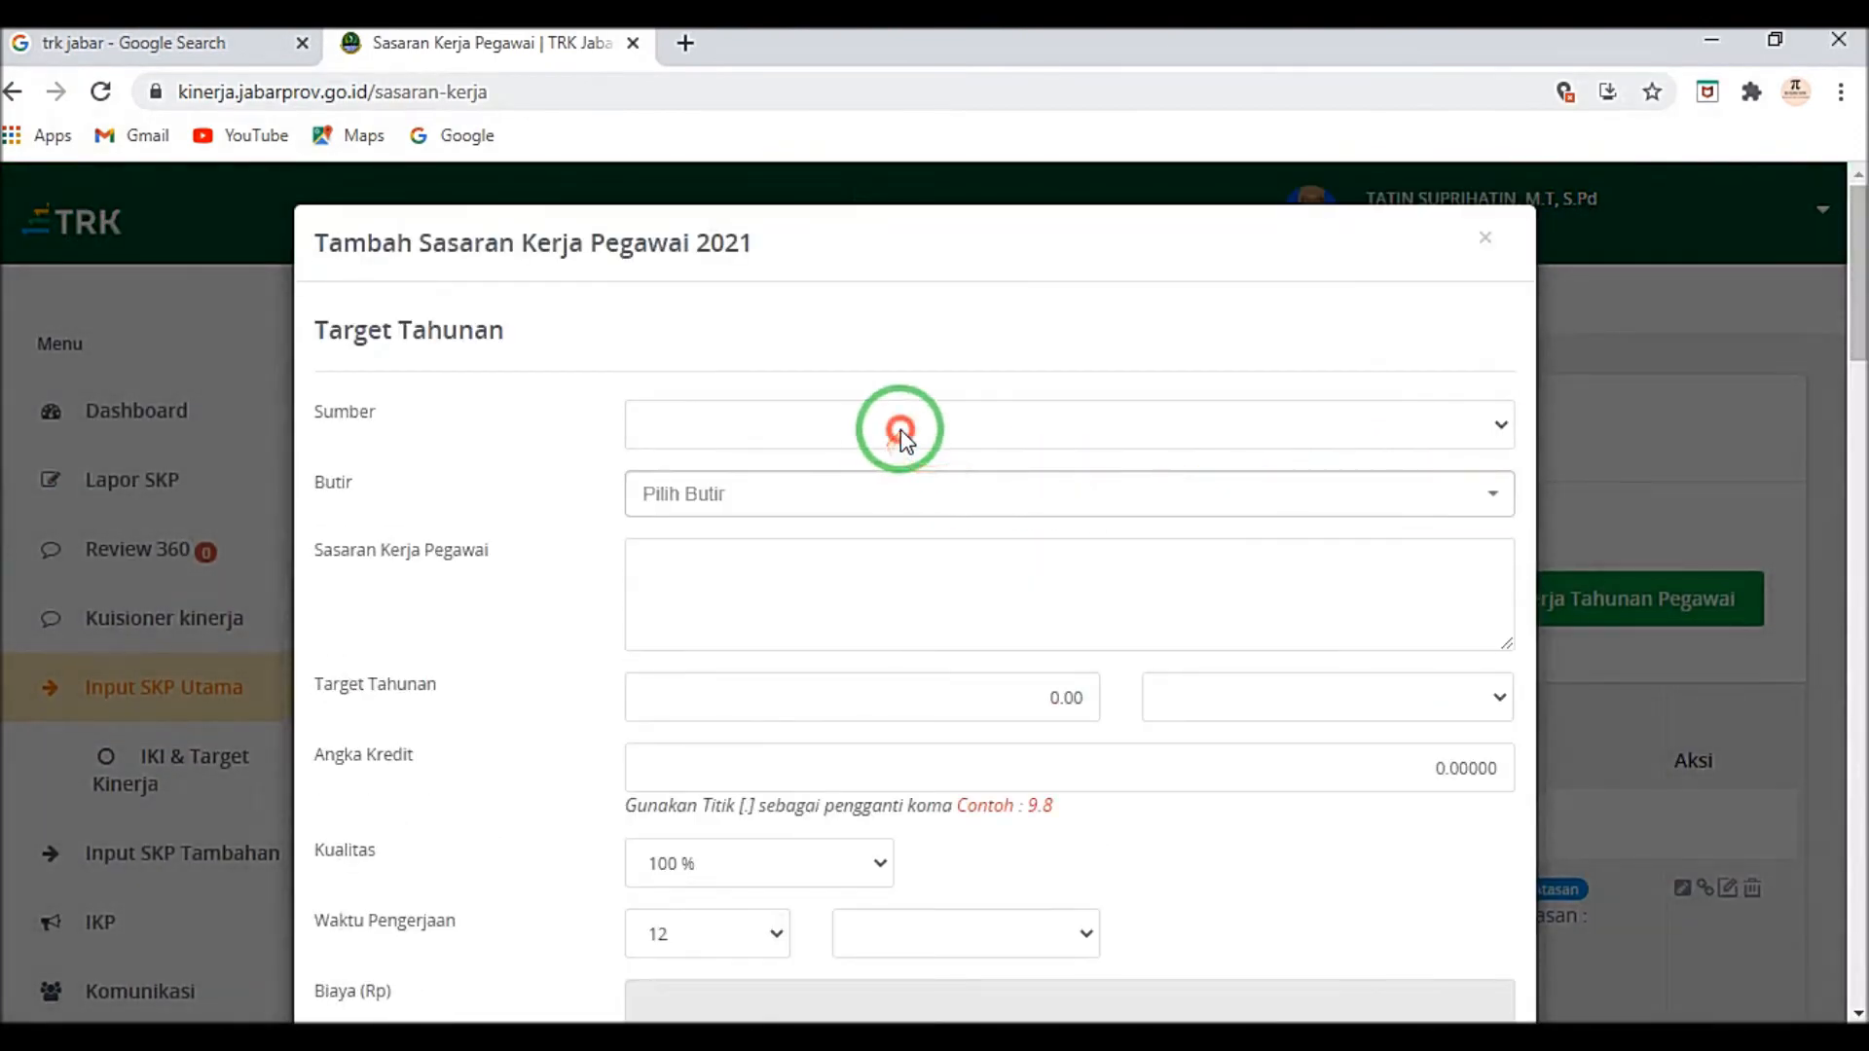
click(900, 436)
click(786, 463)
Step: Set Sumber to Tupoksi in the new entry and look through the Butir options offered for it
click(692, 563)
click(834, 421)
click(796, 487)
click(793, 491)
scroll(794, 778, down, 3)
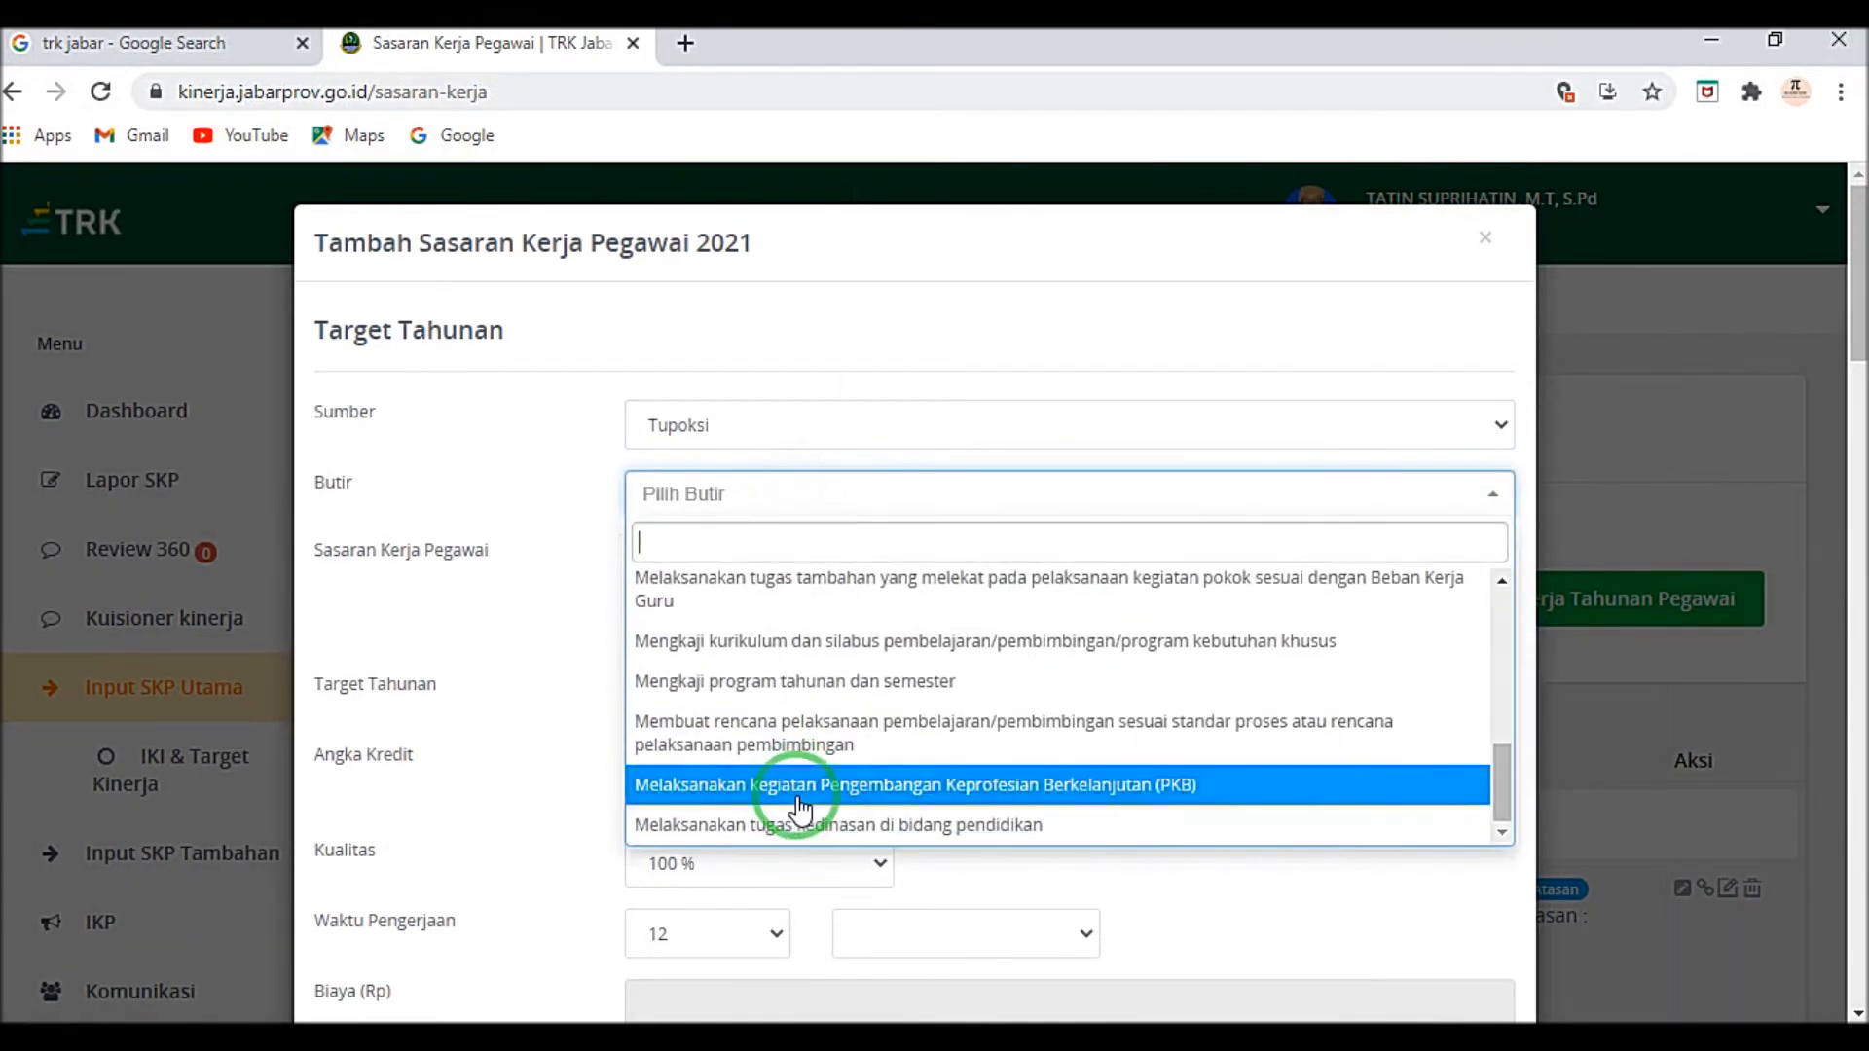
scroll(800, 807, up, 5)
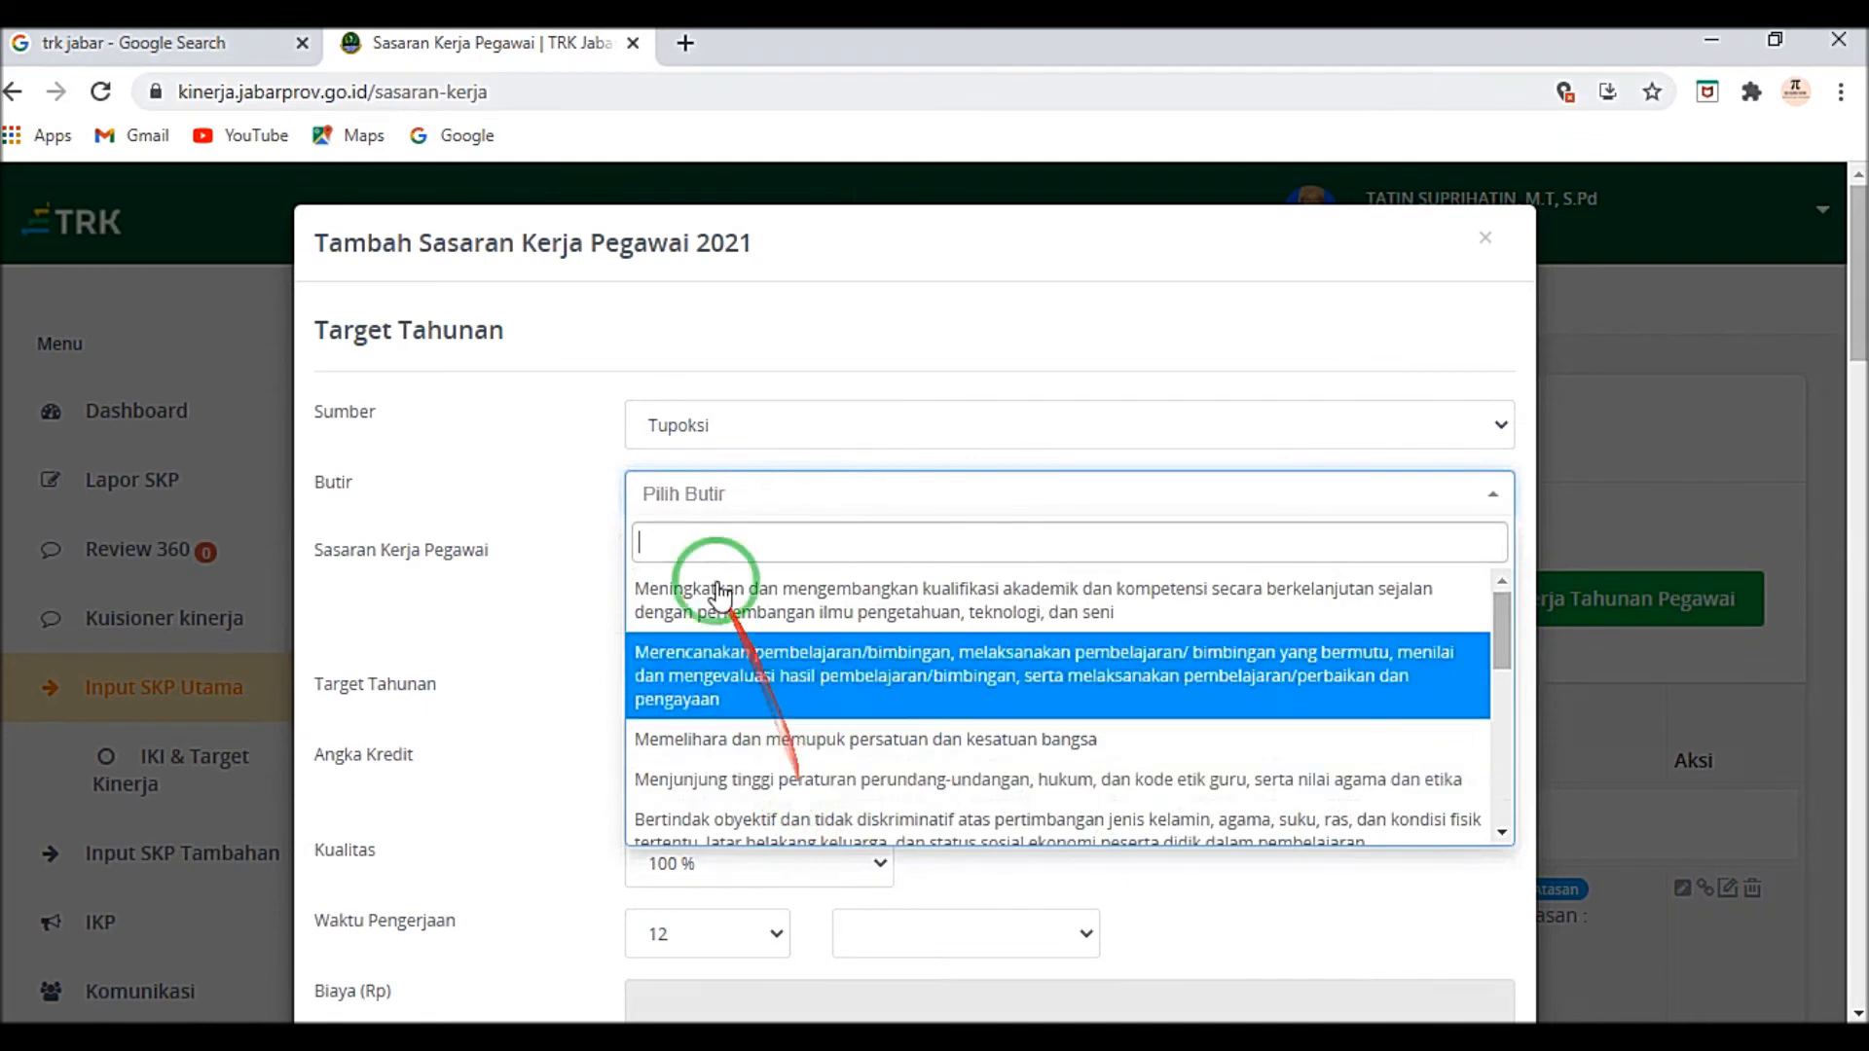
Step: Set Sumber to IKI and paste the copied Karya Inovatif activity as the Sasaran Kerja Pegawai, leaving Butir unselected
click(769, 424)
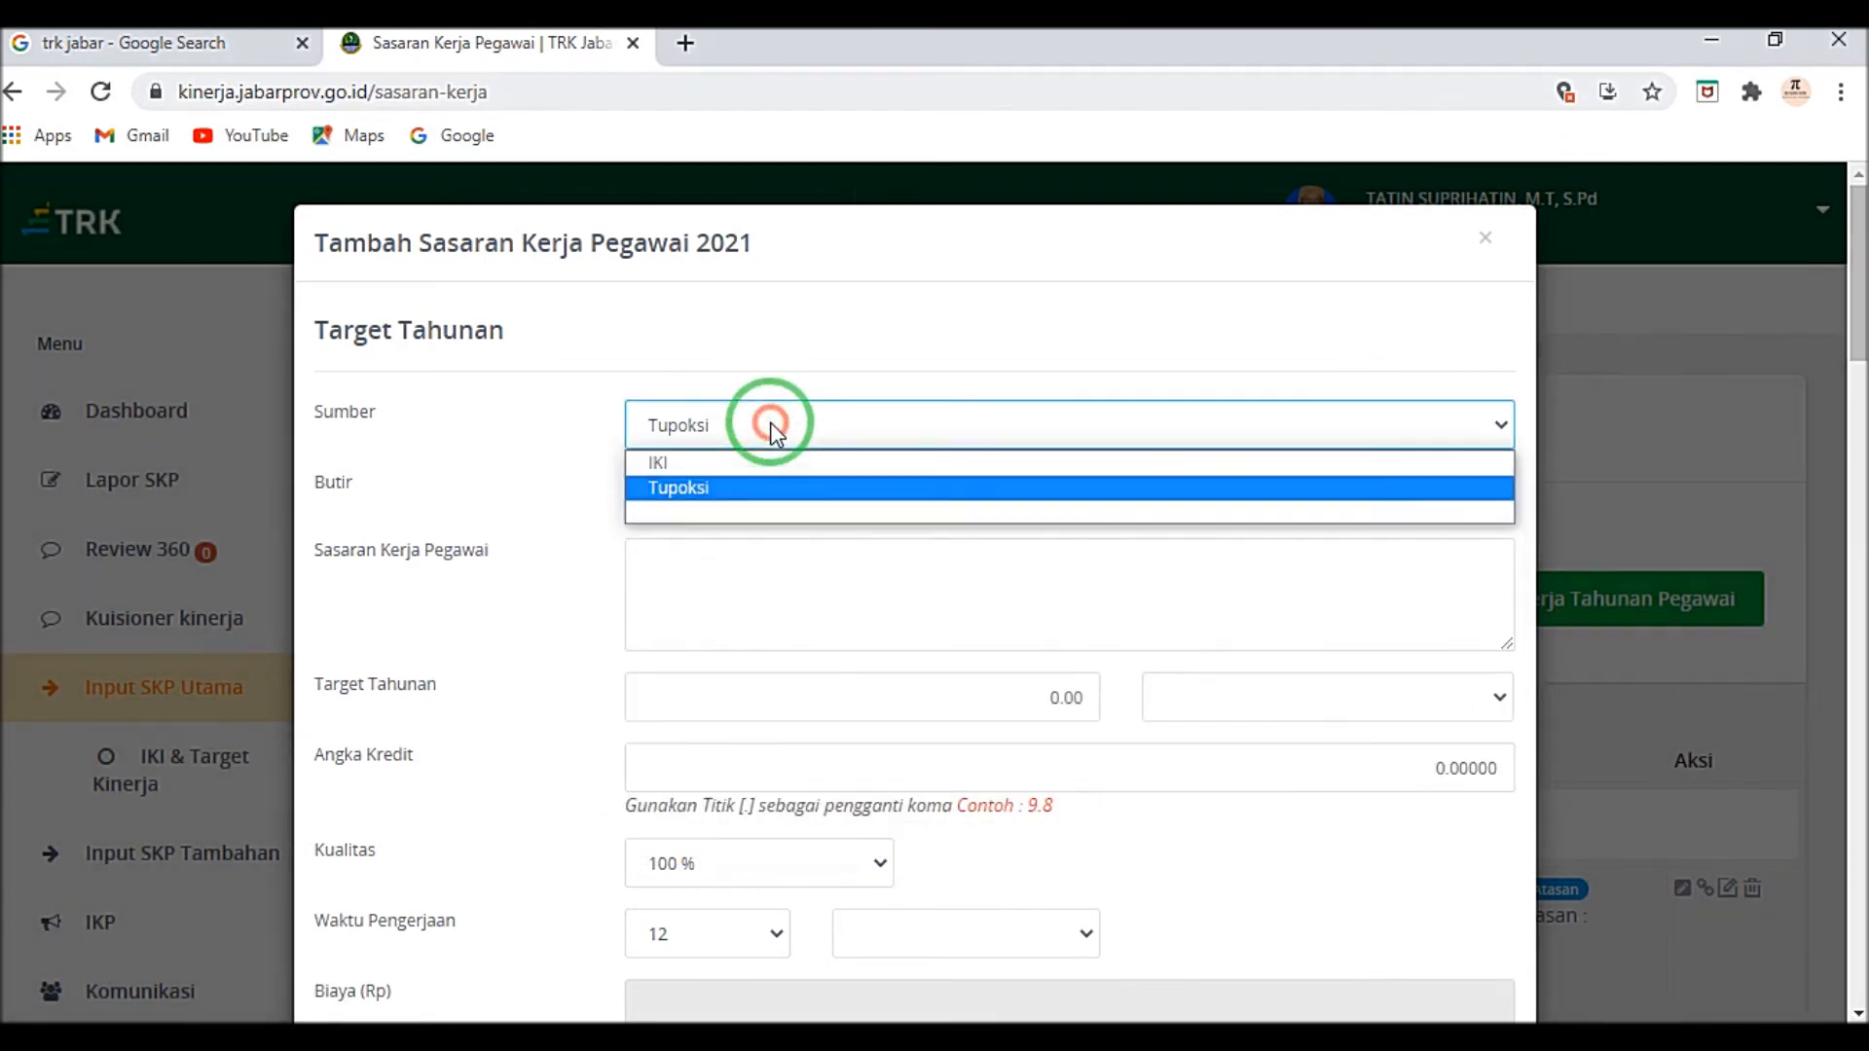
click(728, 463)
click(697, 497)
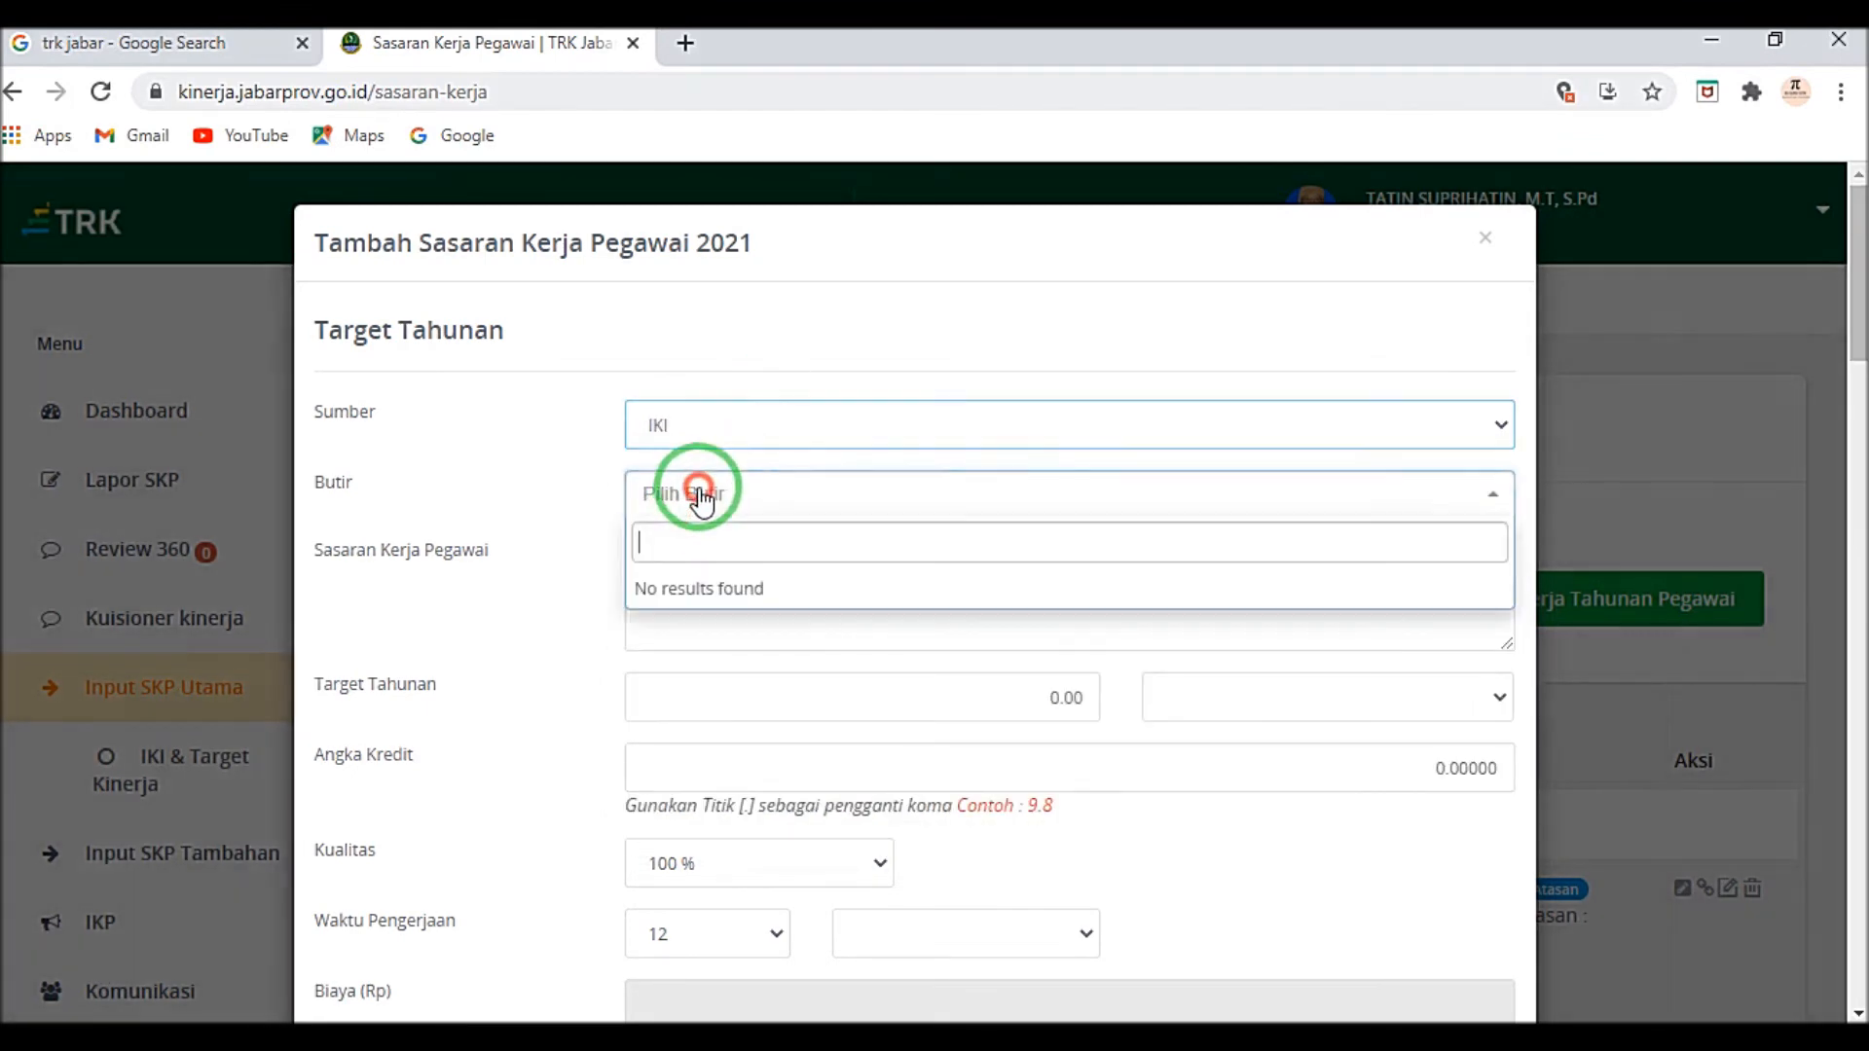
click(743, 611)
right_click(651, 570)
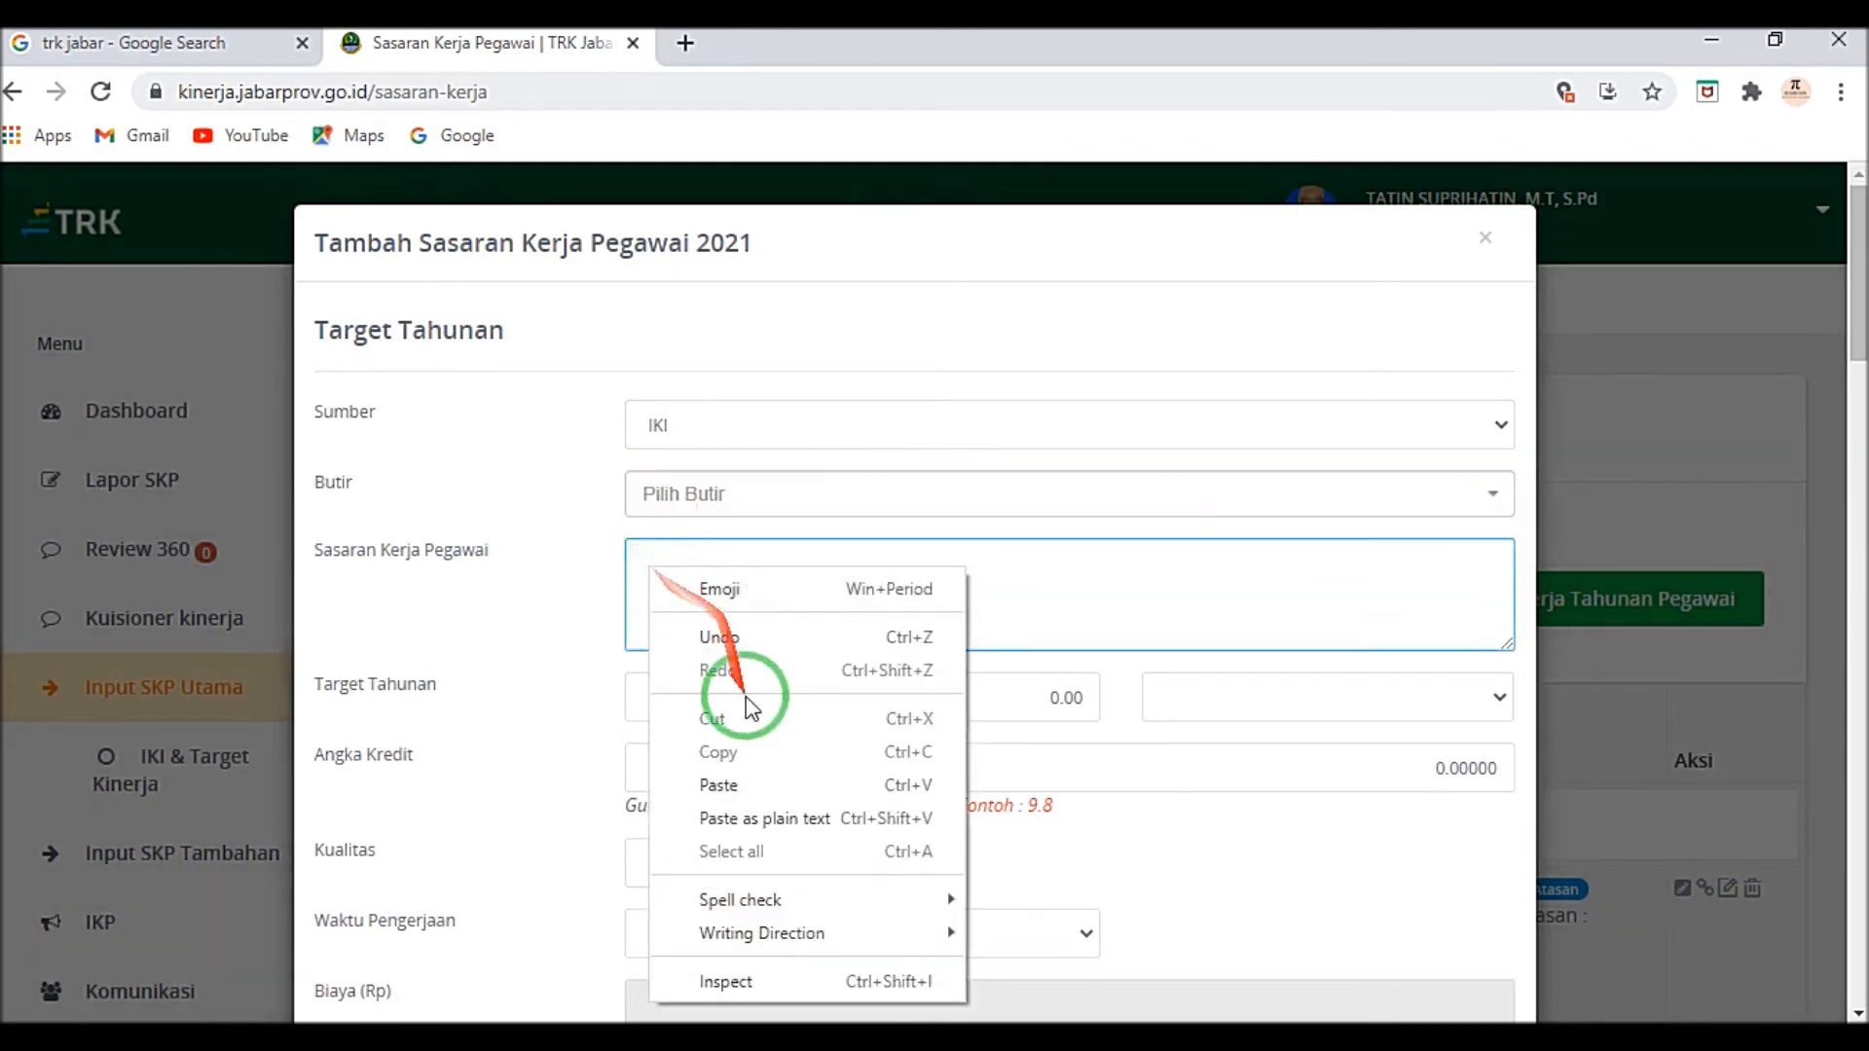
click(720, 786)
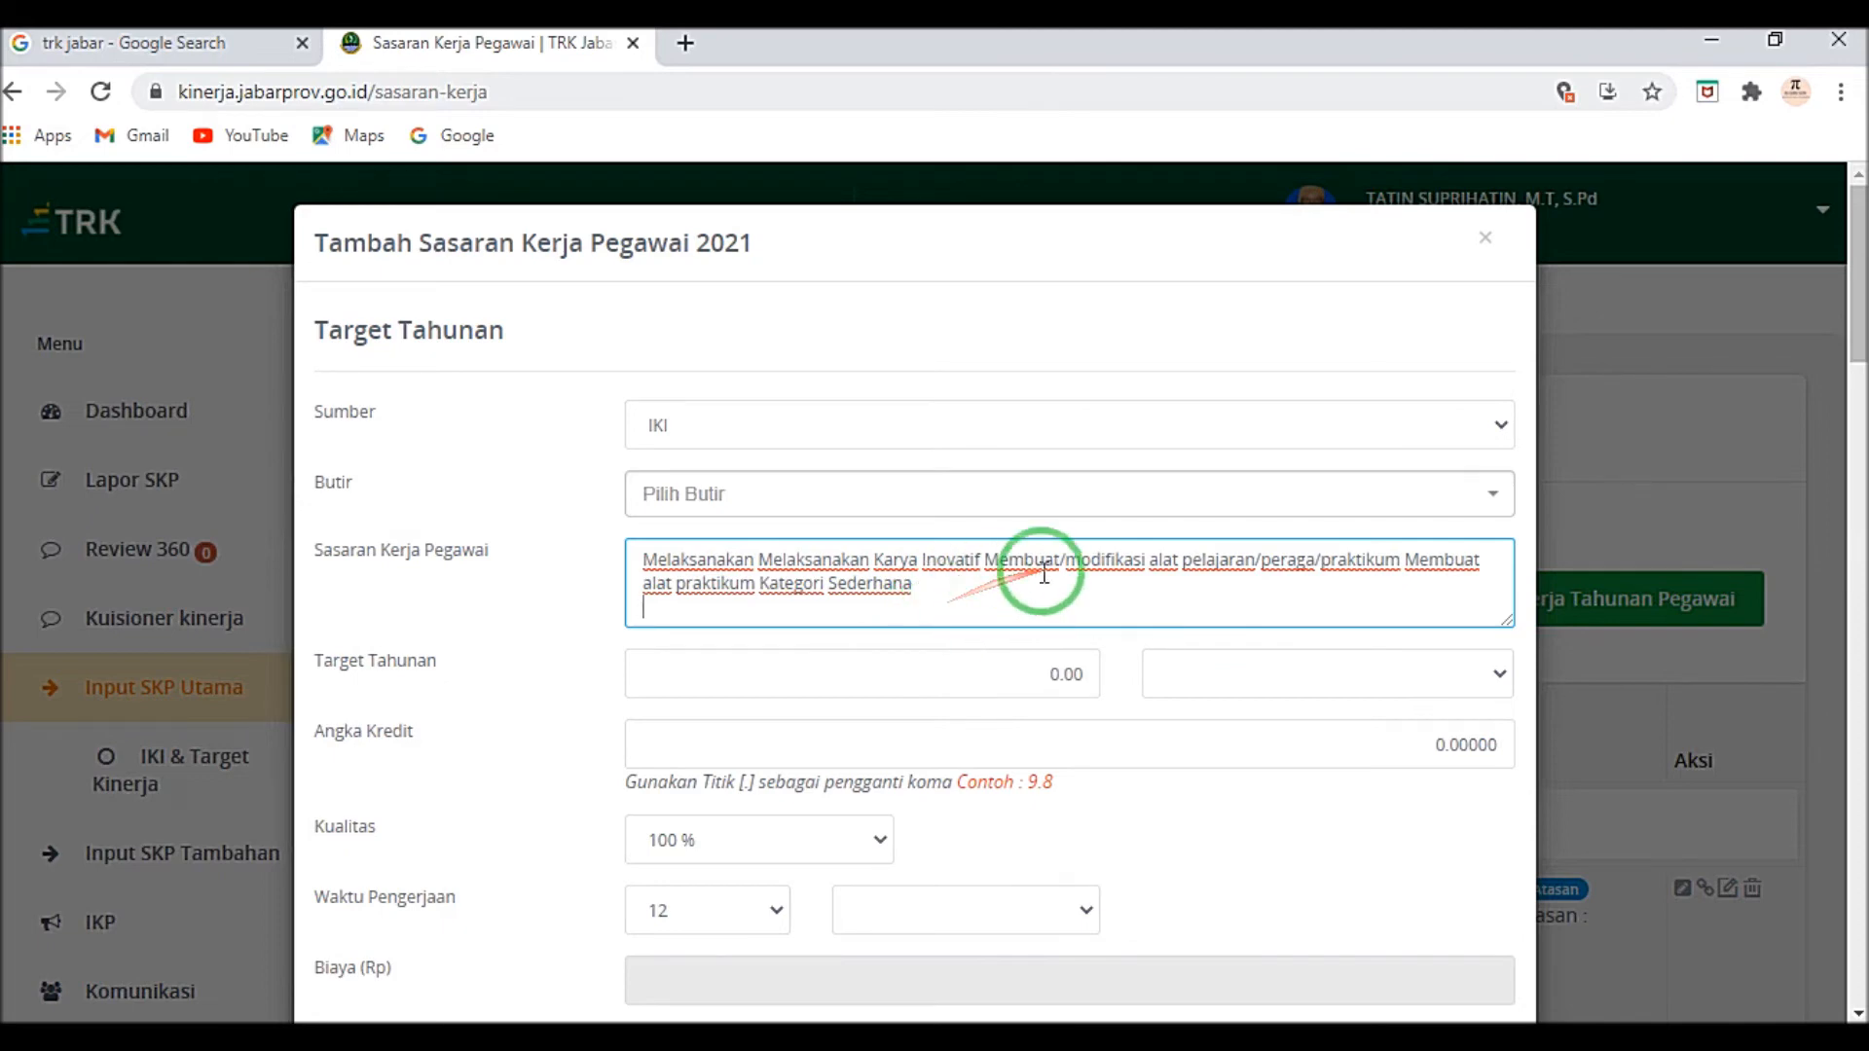
Step: Set the Target Tahunan to 1 dokumen and the yearly Angka Kredit to 2
scroll(1045, 574, down, 1)
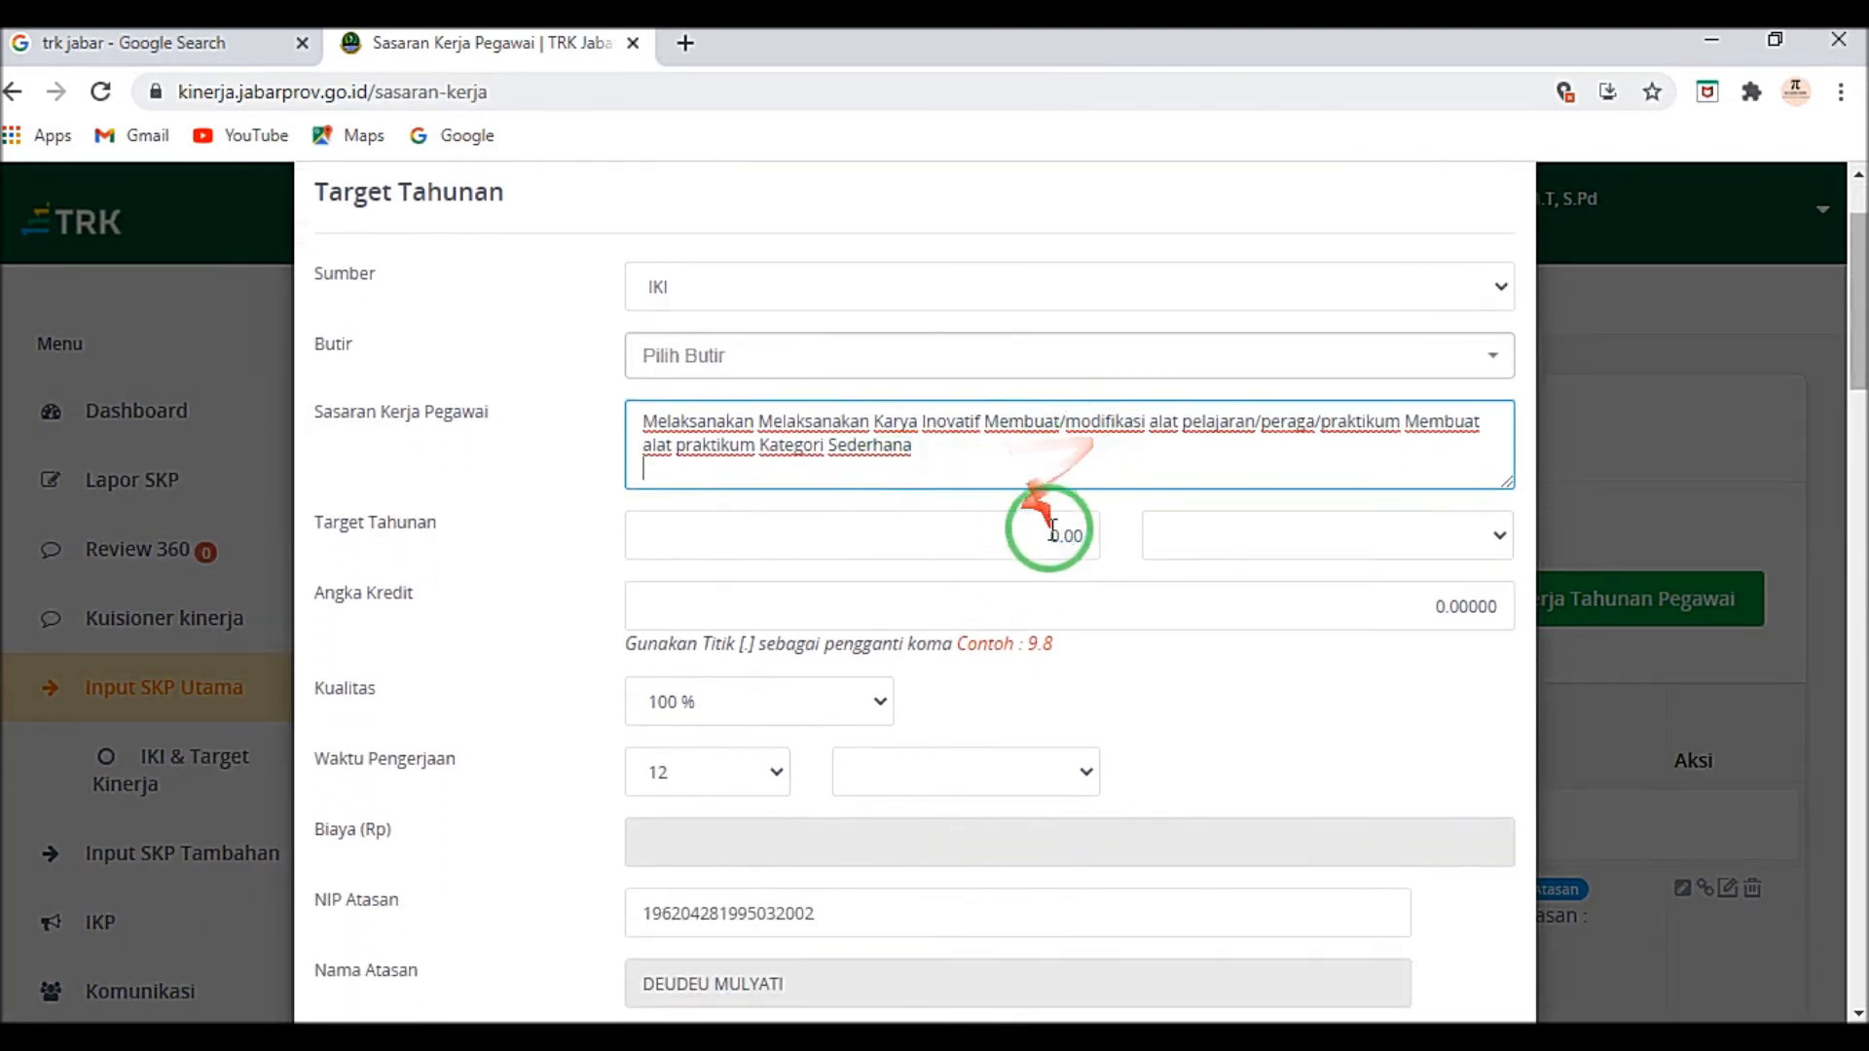
click(1061, 542)
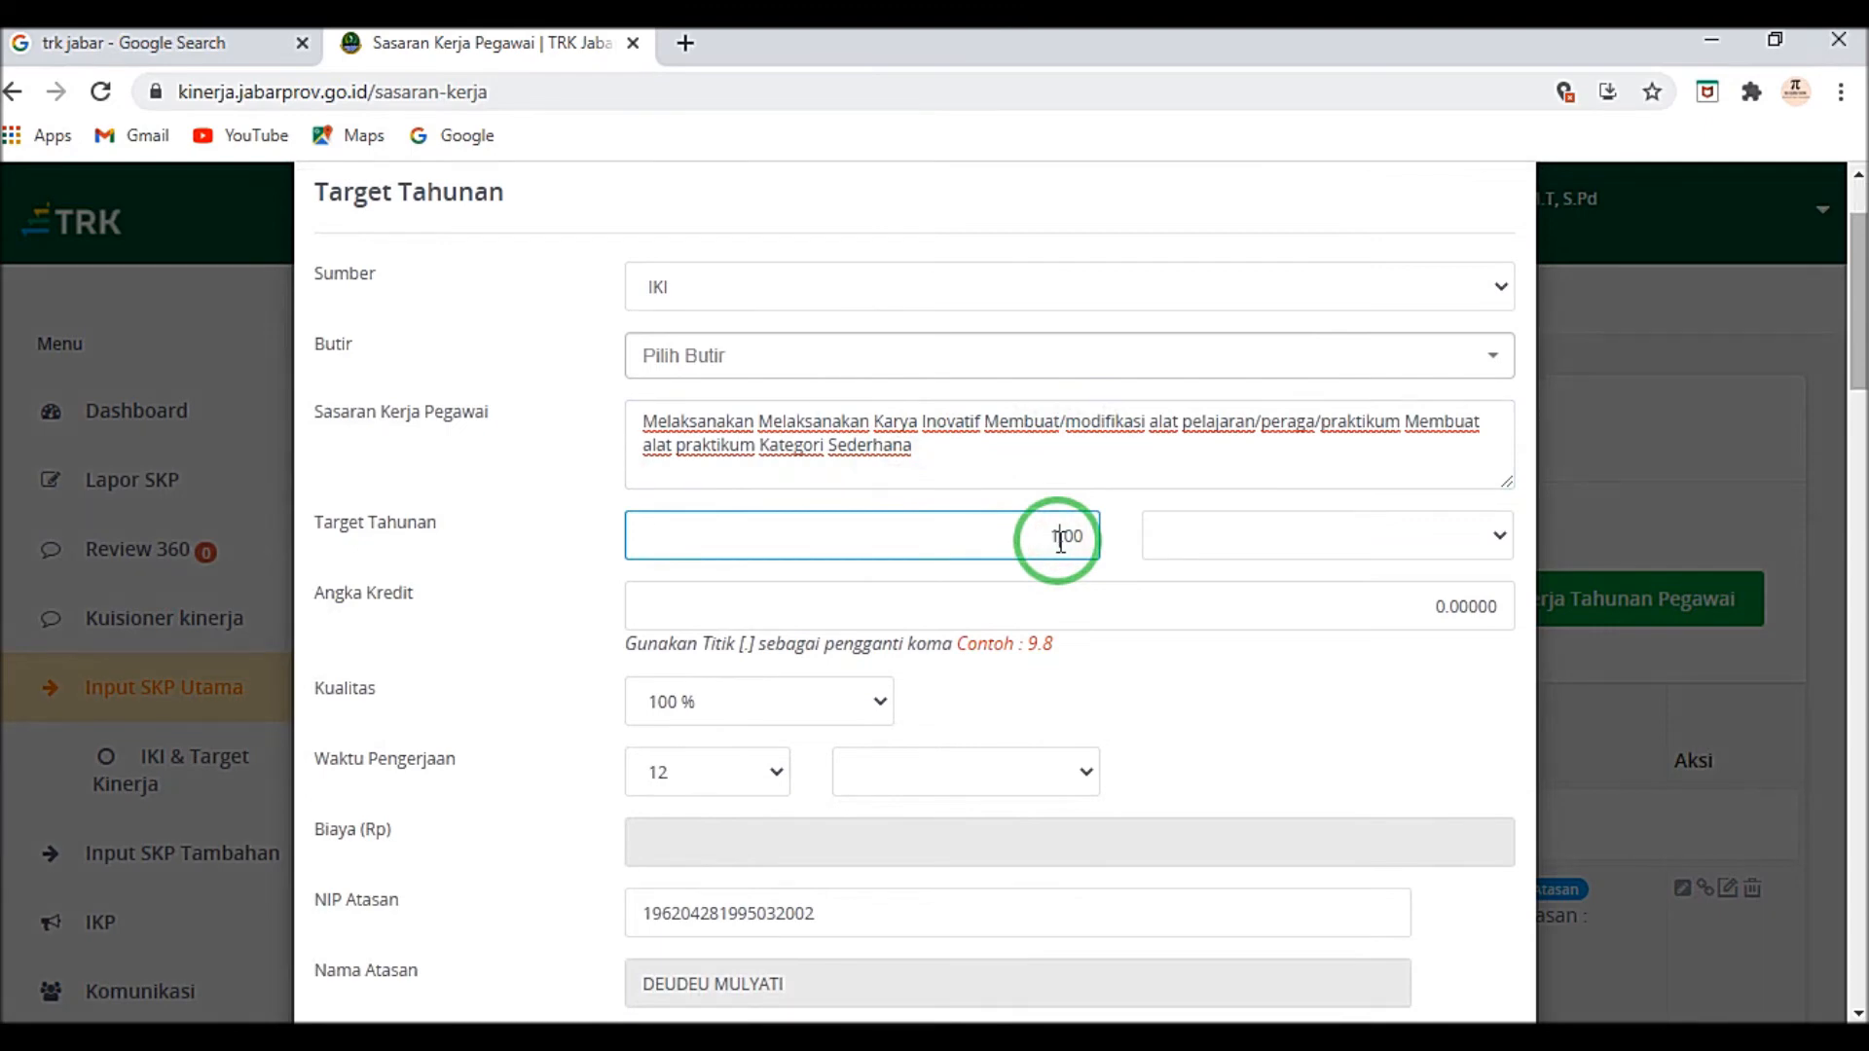
click(1389, 543)
click(1234, 574)
click(1446, 606)
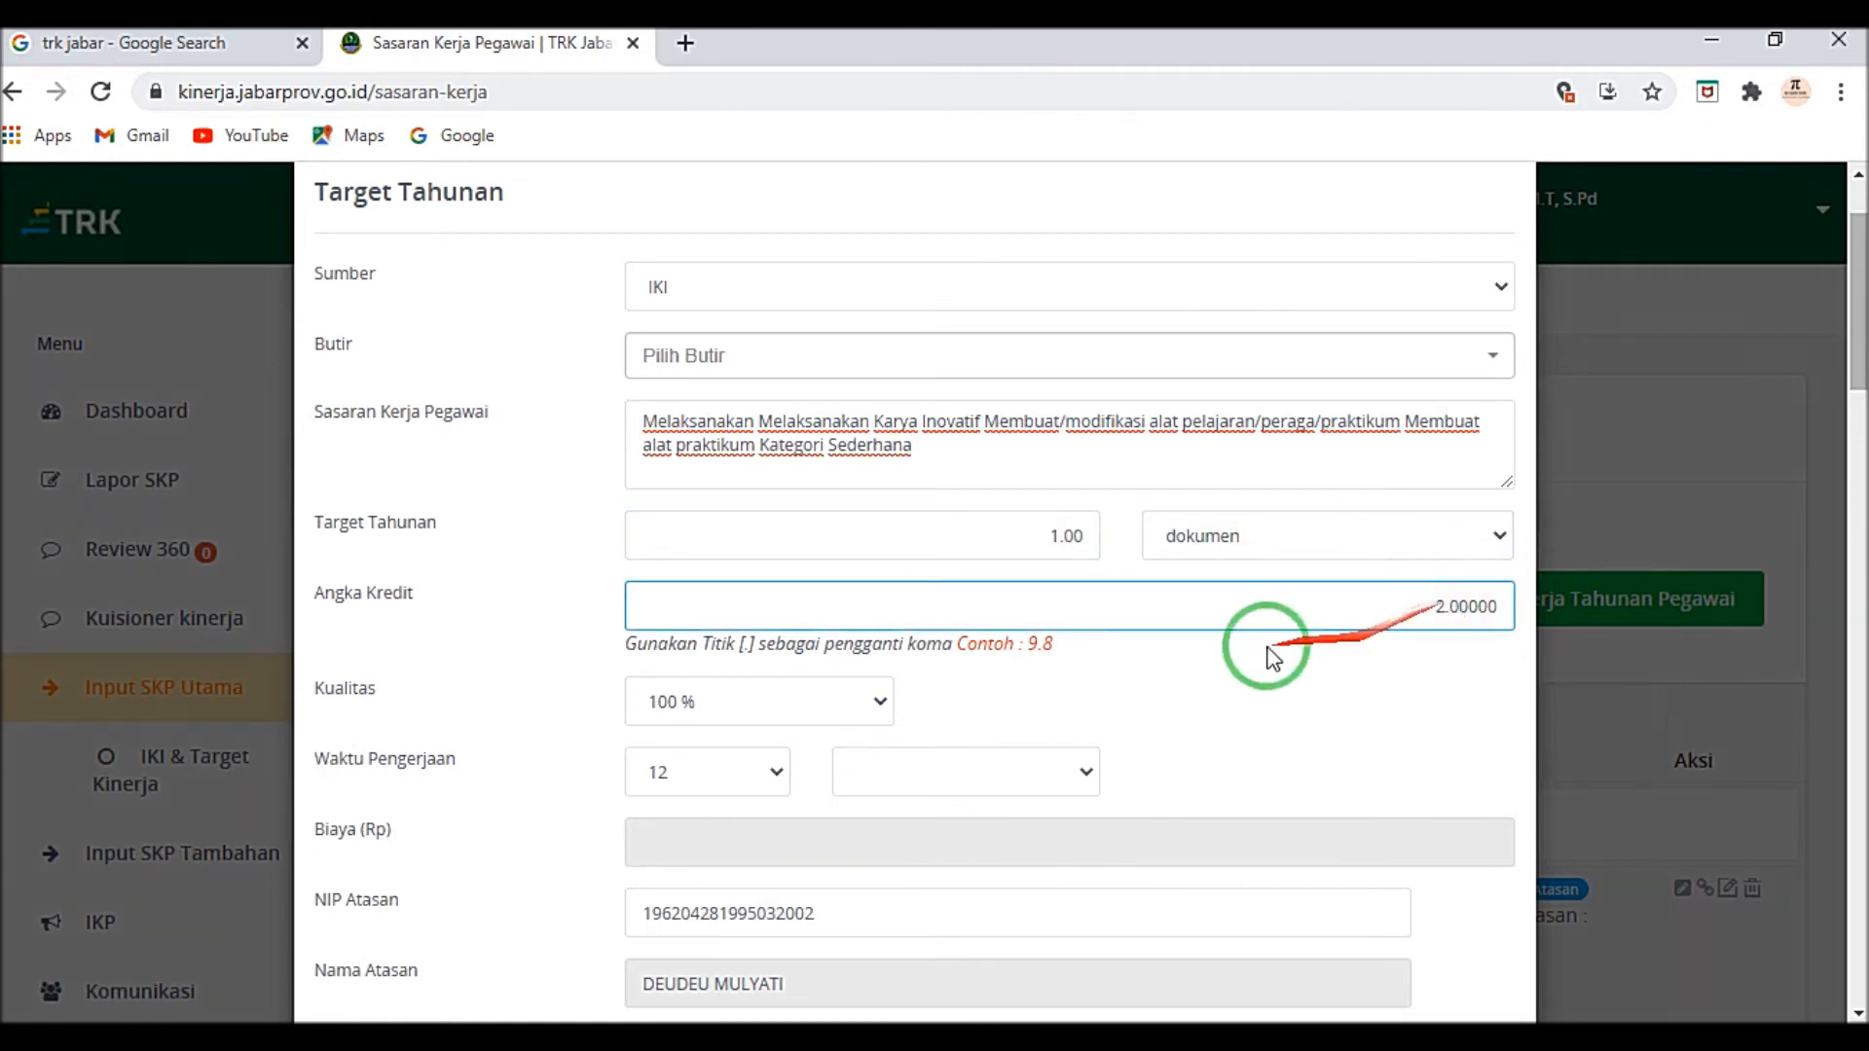
Step: Set the Waktu Pengerjaan to 2 bulan
click(763, 774)
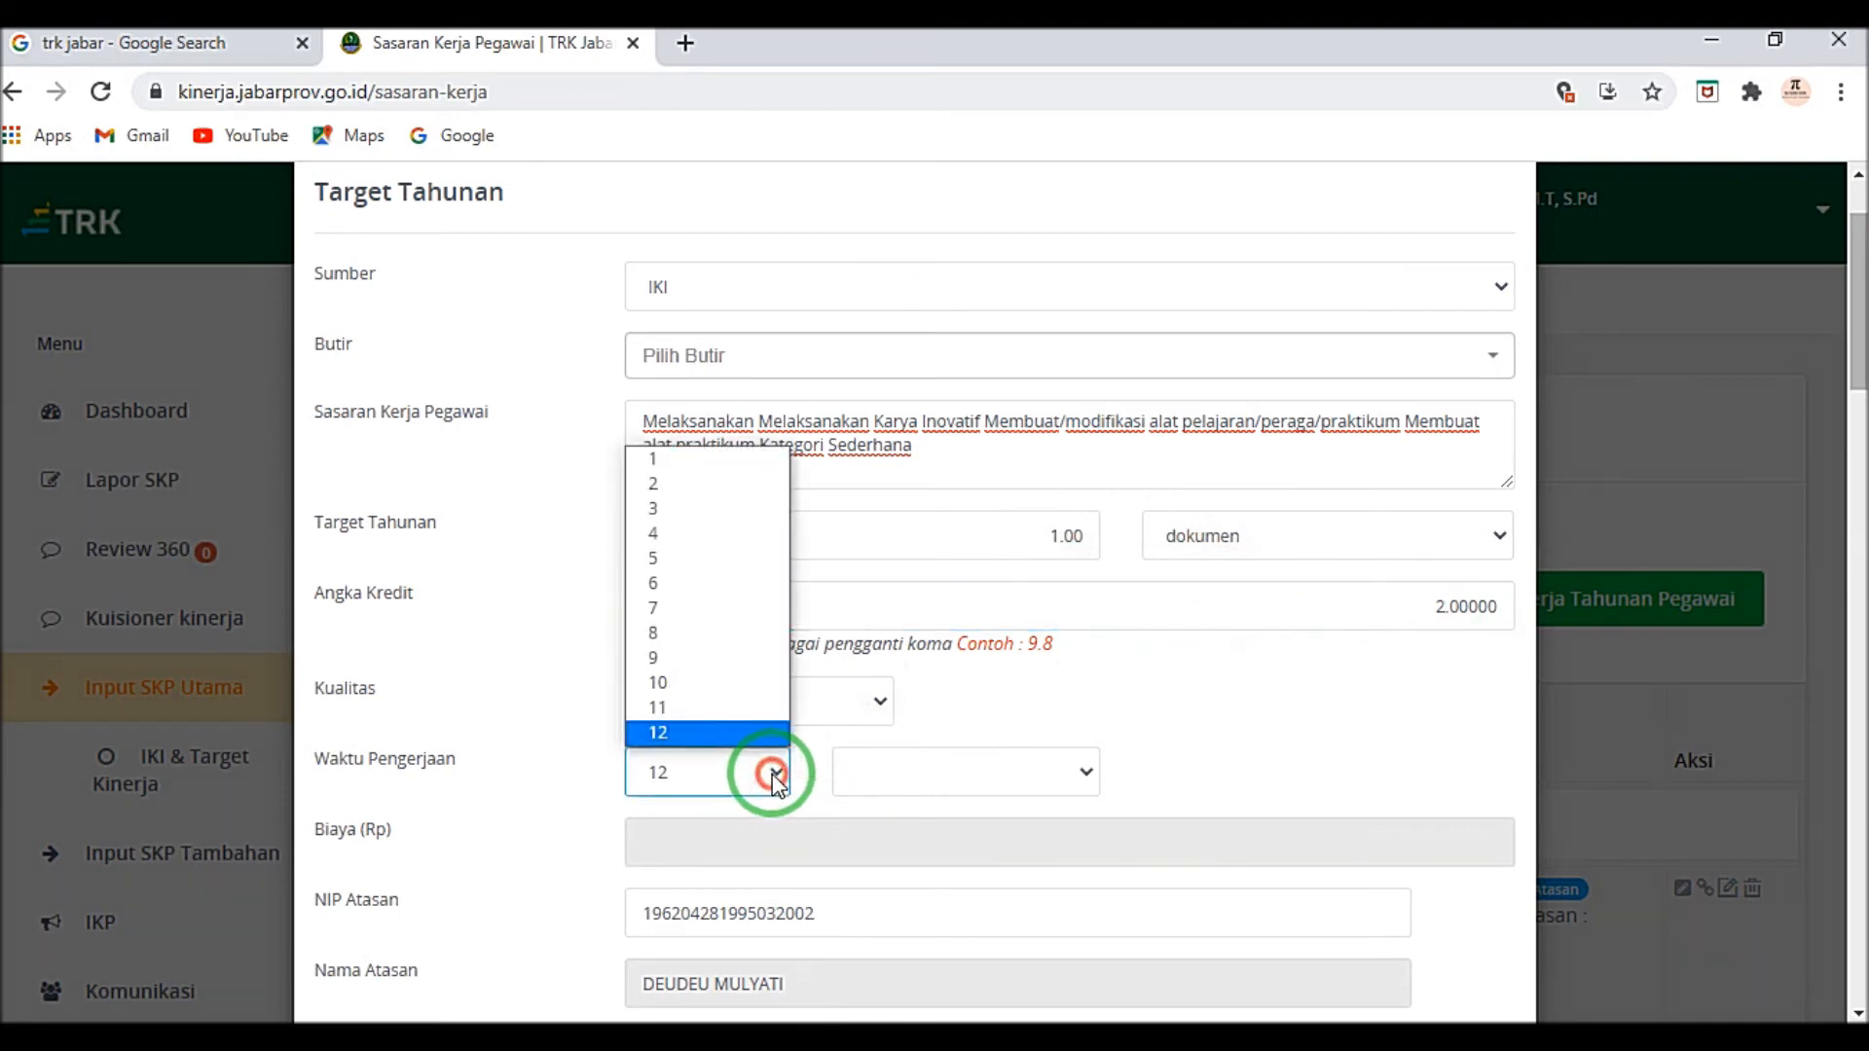
click(708, 485)
click(1046, 771)
click(949, 811)
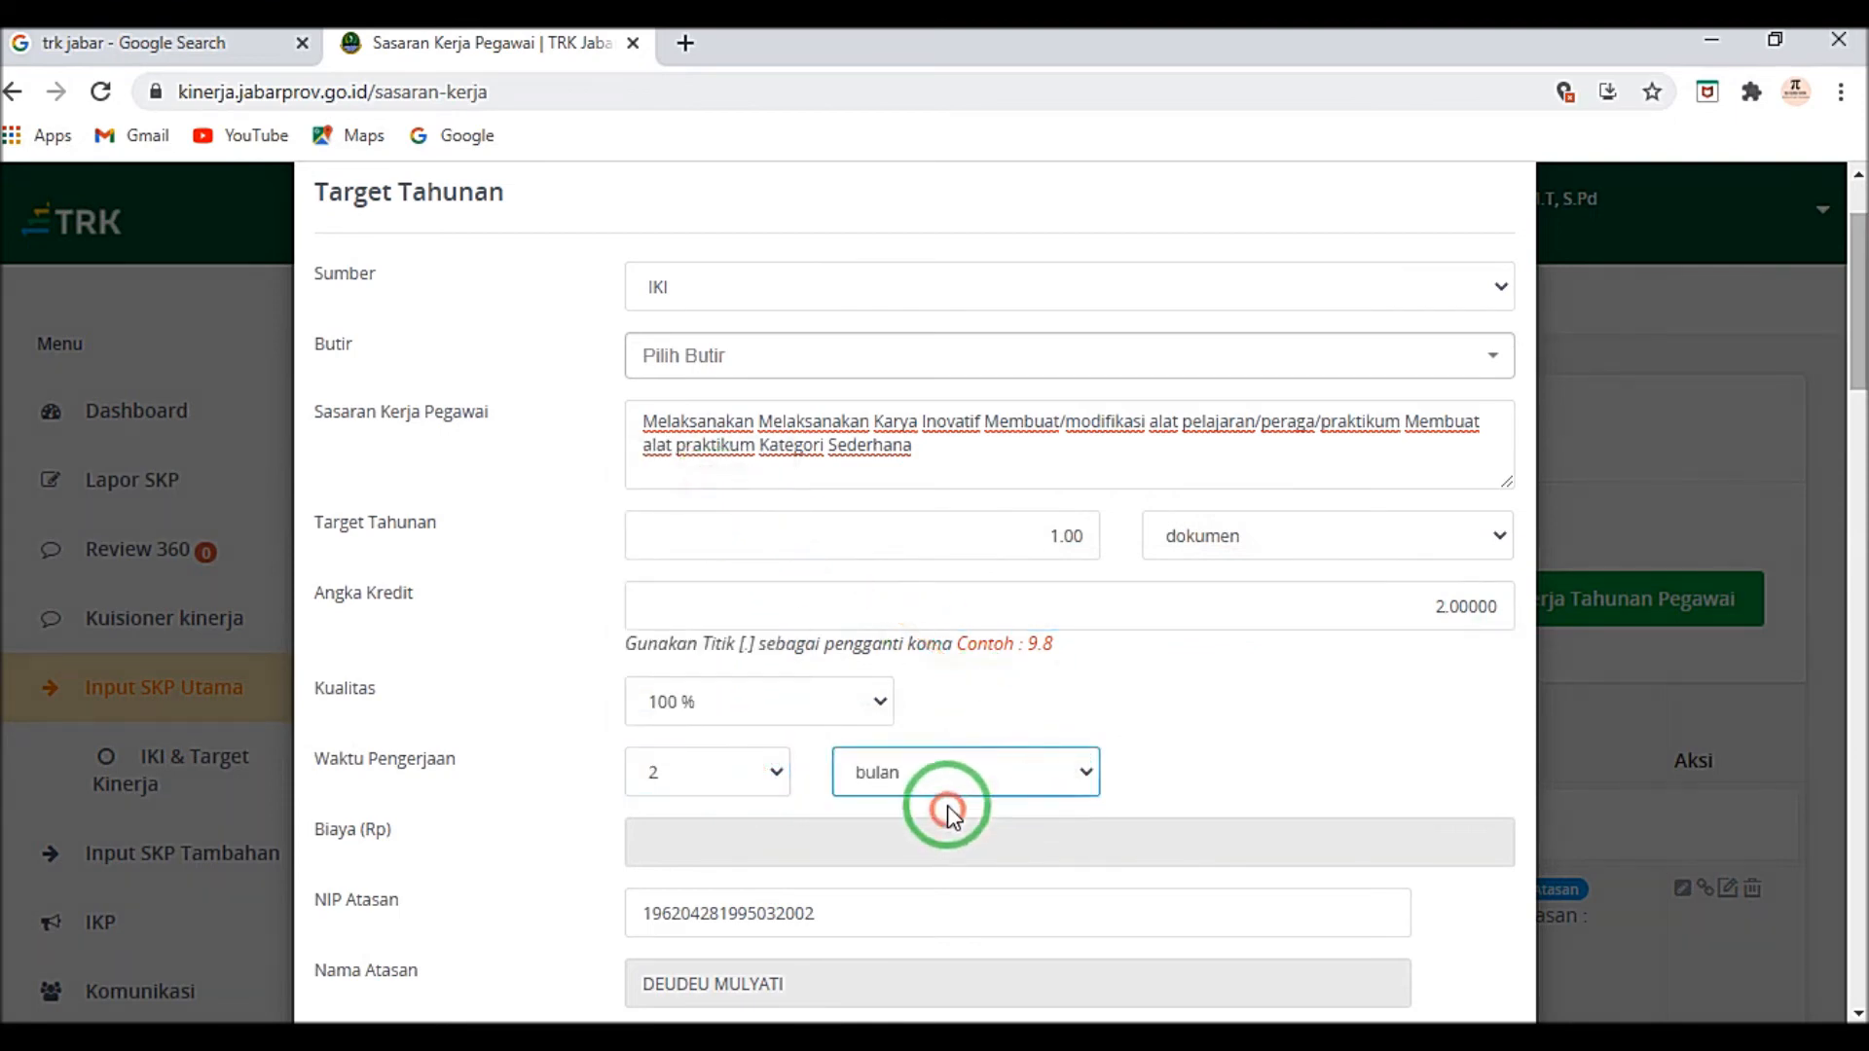
Step: Paste the Karya Inovatif activity as the Target Bulanan indicator for Januari, Februari, Maret and April
scroll(850, 440, down, 2)
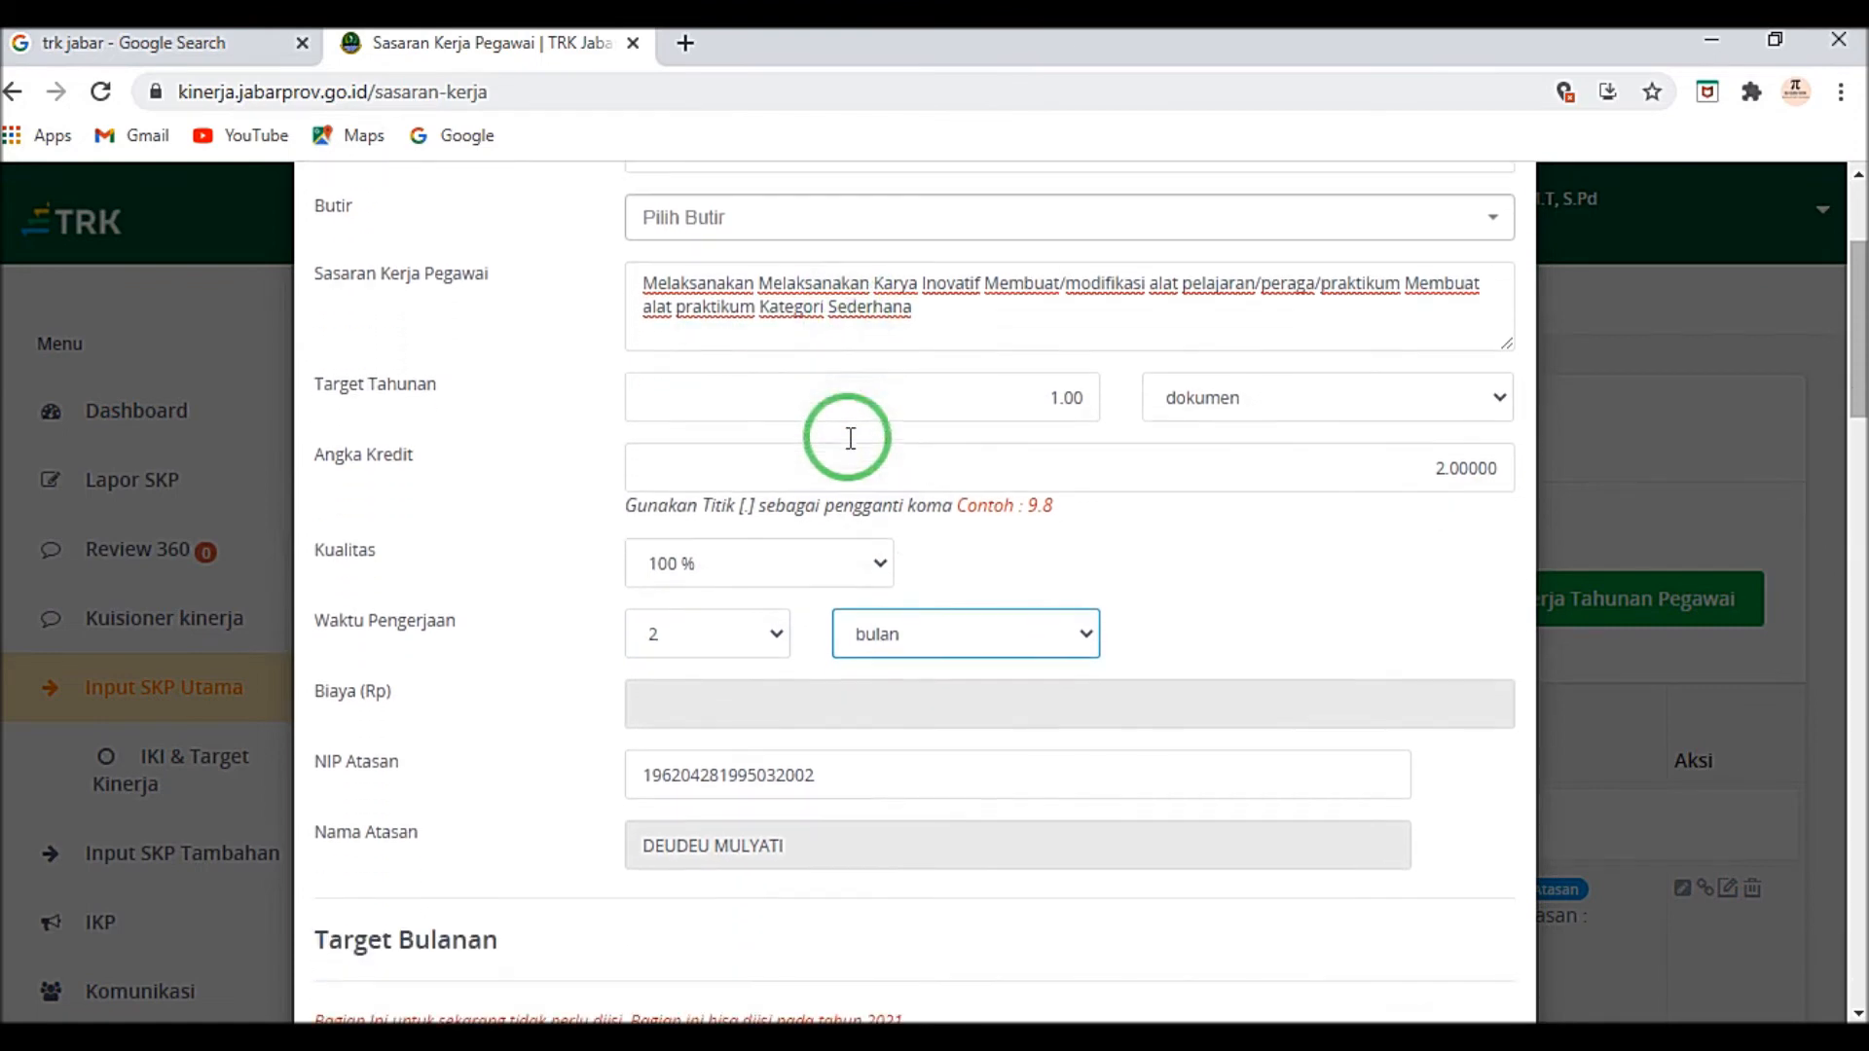
scroll(861, 604, down, 8)
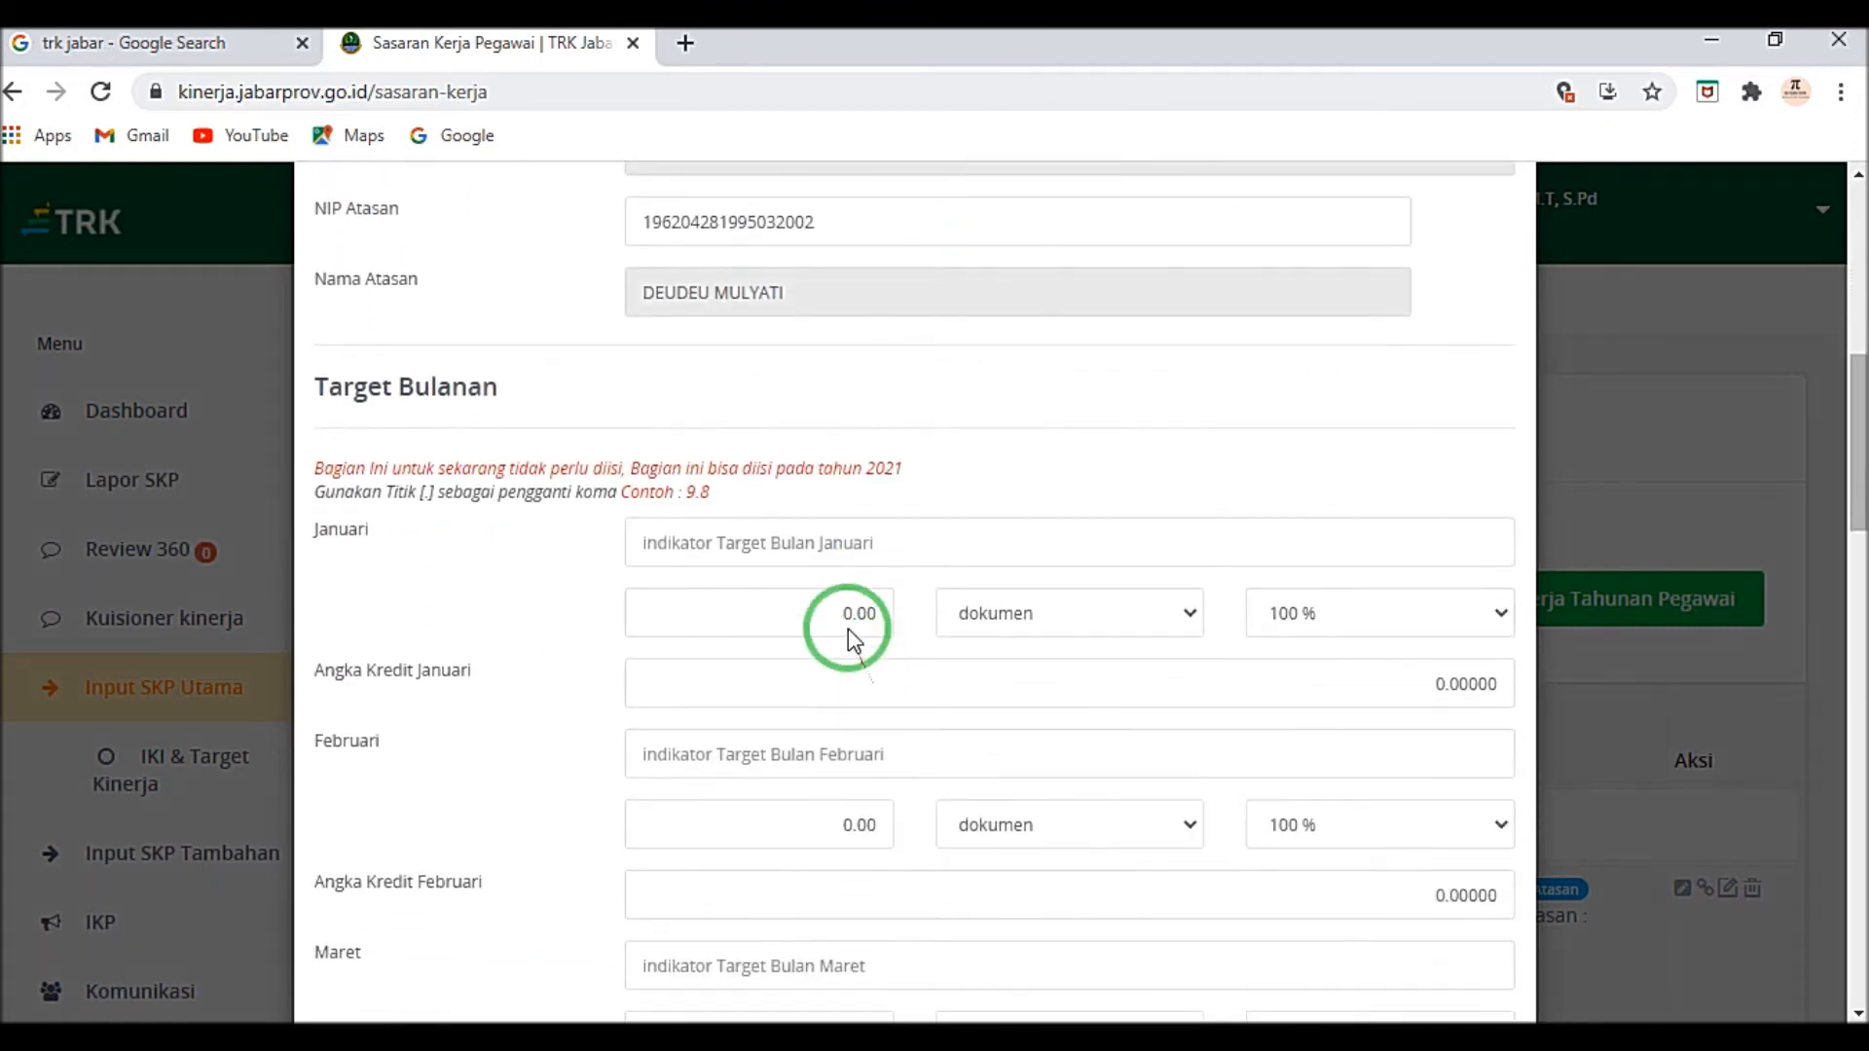
click(813, 547)
key(ctrl+v)
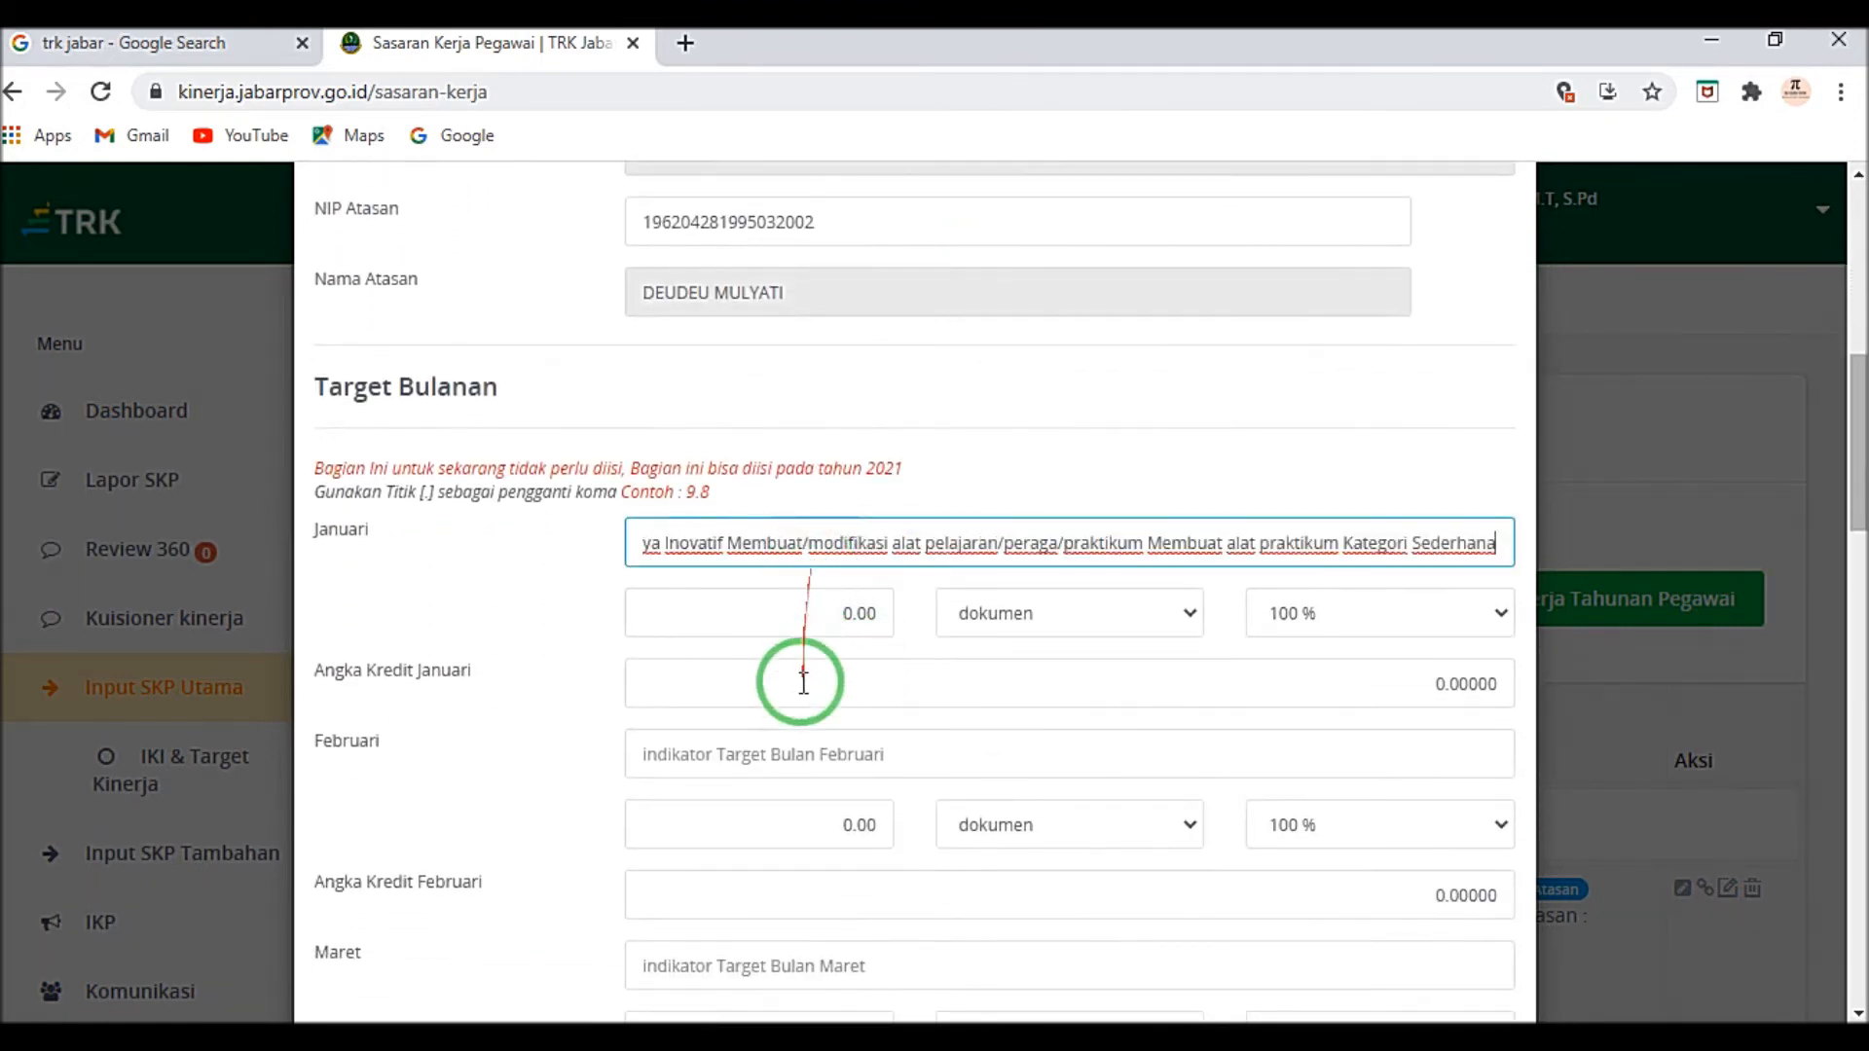
click(708, 753)
text(Melaksanakan Melaksanakan Karya Inovatif Membuat/modifikasi alat pelajaran/peraga/praktikum Membuat alat praktikum Kategori Sederhana)
click(730, 959)
text(Melaksanakan Melaksanakan Karya Inovatif Membuat/modifikasi alat pelajaran/peraga/praktikum Membuat alat praktikum Kategori Sederhana)
scroll(711, 905, down, 4)
click(692, 769)
text(Melaksanakan Melaksanakan Karya Inovatif Membuat/modifikasi alat pelajaran/peraga/praktikum Membuat alat praktikum Kategori Sederhana)
Step: Paste the Karya Inovatif activity as the monthly indicator for Mei, Juni, Juli and Agustus
scroll(680, 743, down, 3)
click(684, 700)
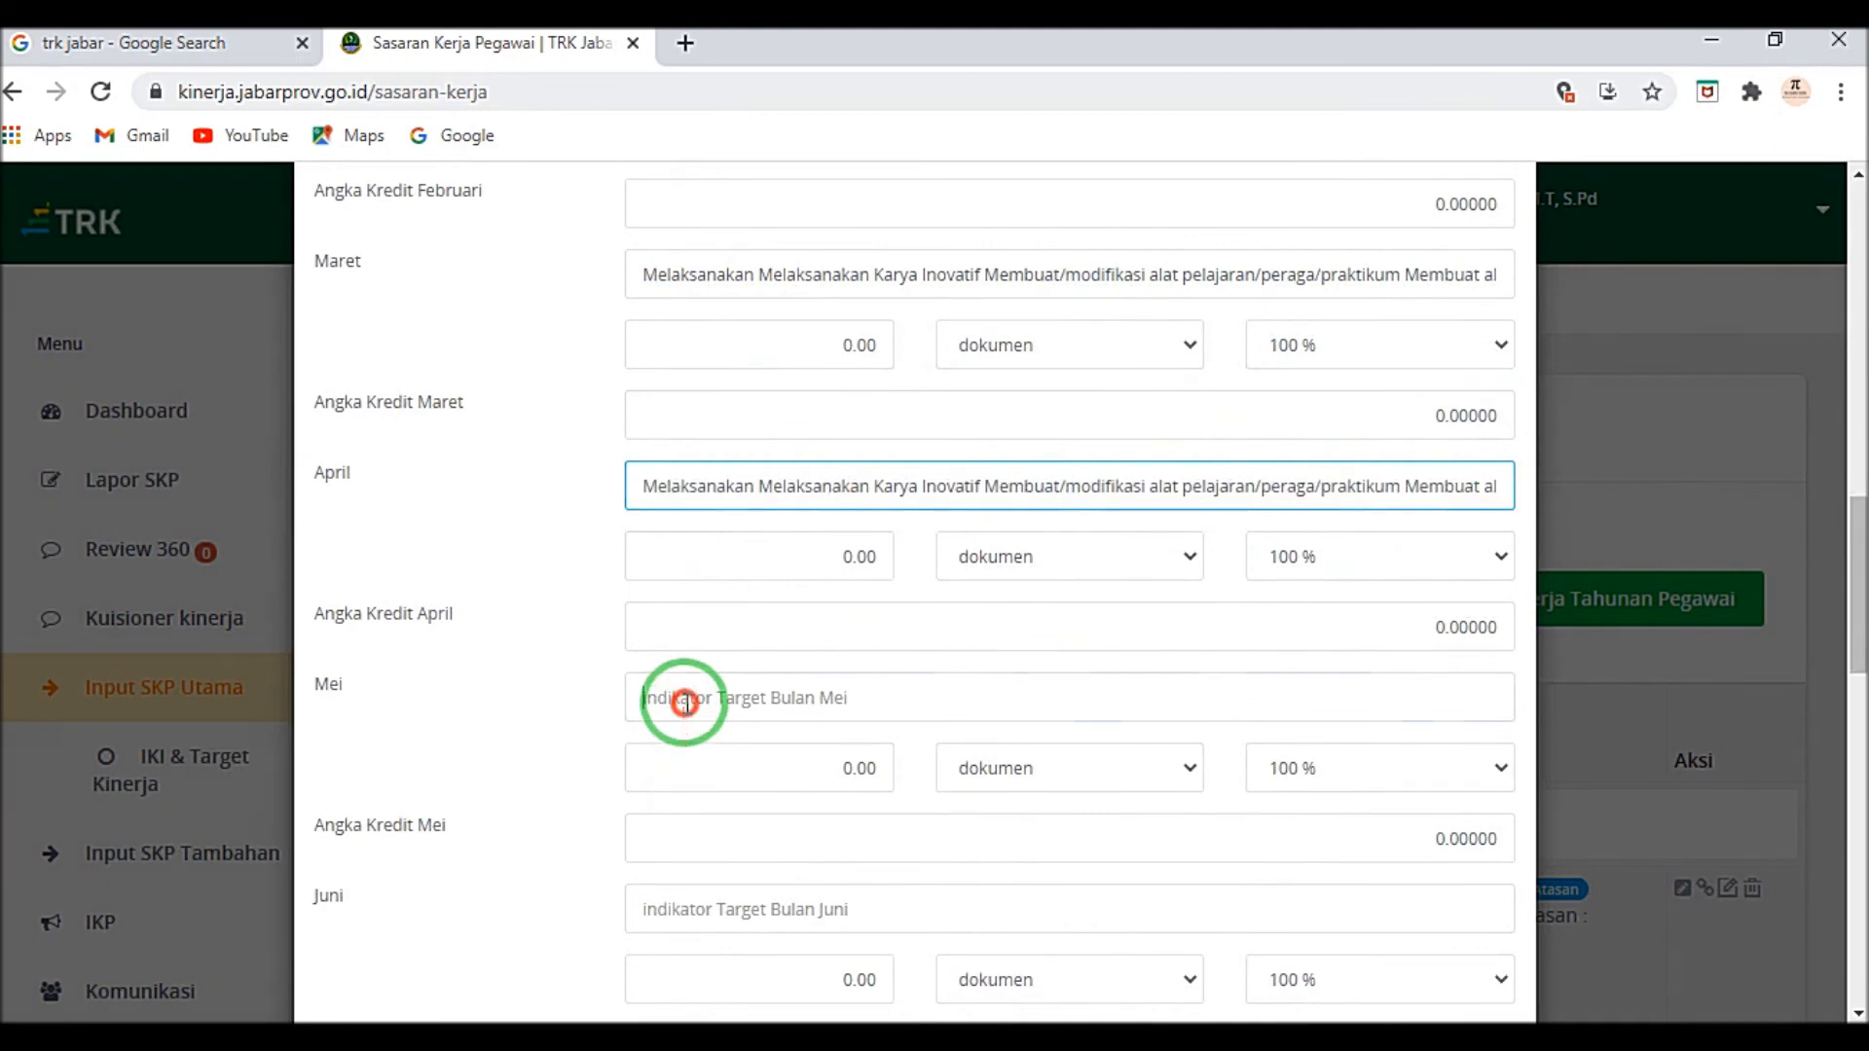
text(Melaksanakan Melaksanakan Karya Inovatif Membuat/modifikasi alat pelajaran/peraga/praktikum Membuat alat praktikum Kategori Sederhana)
click(681, 907)
text(Melaksanakan Melaksanakan Karya Inovatif Membuat/modifikasi alat pelajaran/peraga/praktikum Membuat alat praktikum Kategori Sederhana)
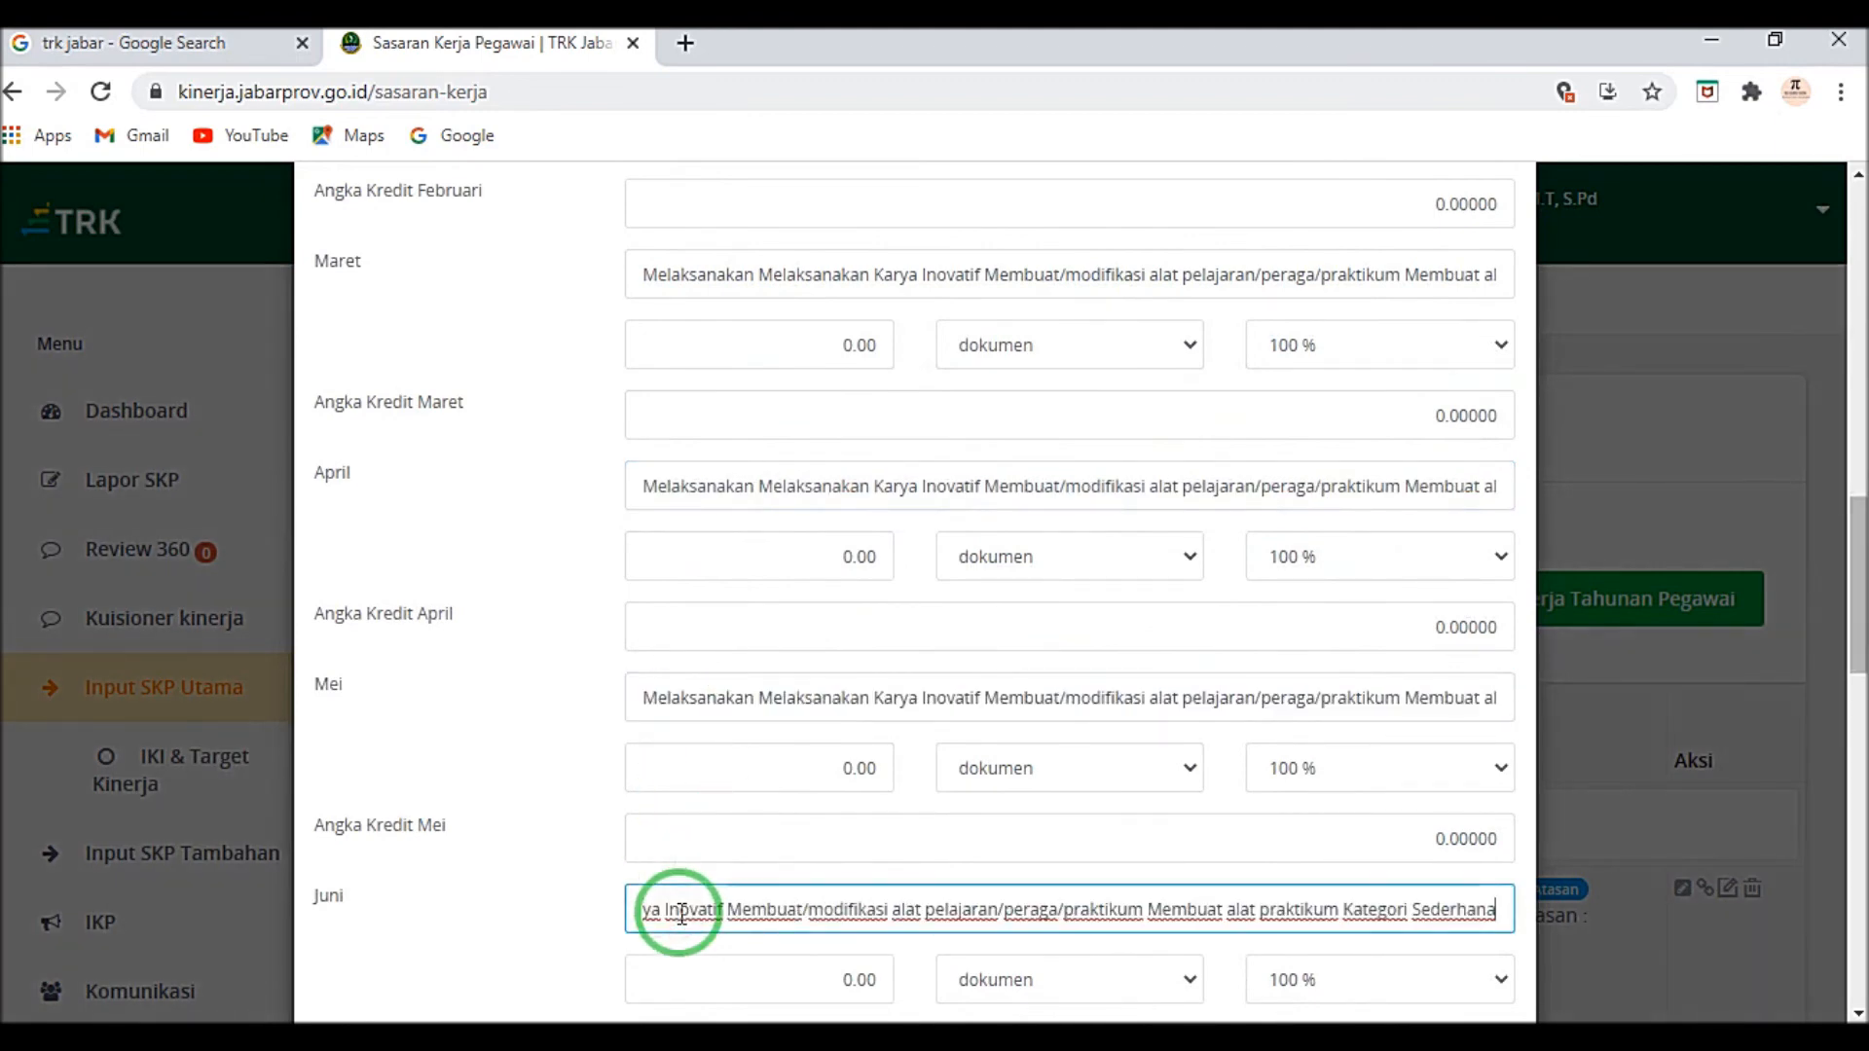
scroll(681, 888, down, 4)
click(676, 720)
text(Melaksanakan Melaksanakan Karya Inovatif Membuat/modifikasi alat pelajaran/peraga/praktikum Membuat alat praktikum Kategori Sederhana)
click(678, 924)
text(Melaksanakan Melaksanakan Karya Inovatif Membuat/modifikasi alat pelajaran/peraga/praktikum Membuat alat praktikum Kategori Sederhana)
Step: Paste the Karya Inovatif activity as the monthly indicator for September, Oktober, November and Desember
scroll(678, 925, down, 4)
click(671, 720)
text(Melaksanakan Melaksanakan Karya Inovatif Membuat/modifikasi alat pelajaran/peraga/praktikum Membuat alat praktikum Kategori Sederhana)
click(655, 925)
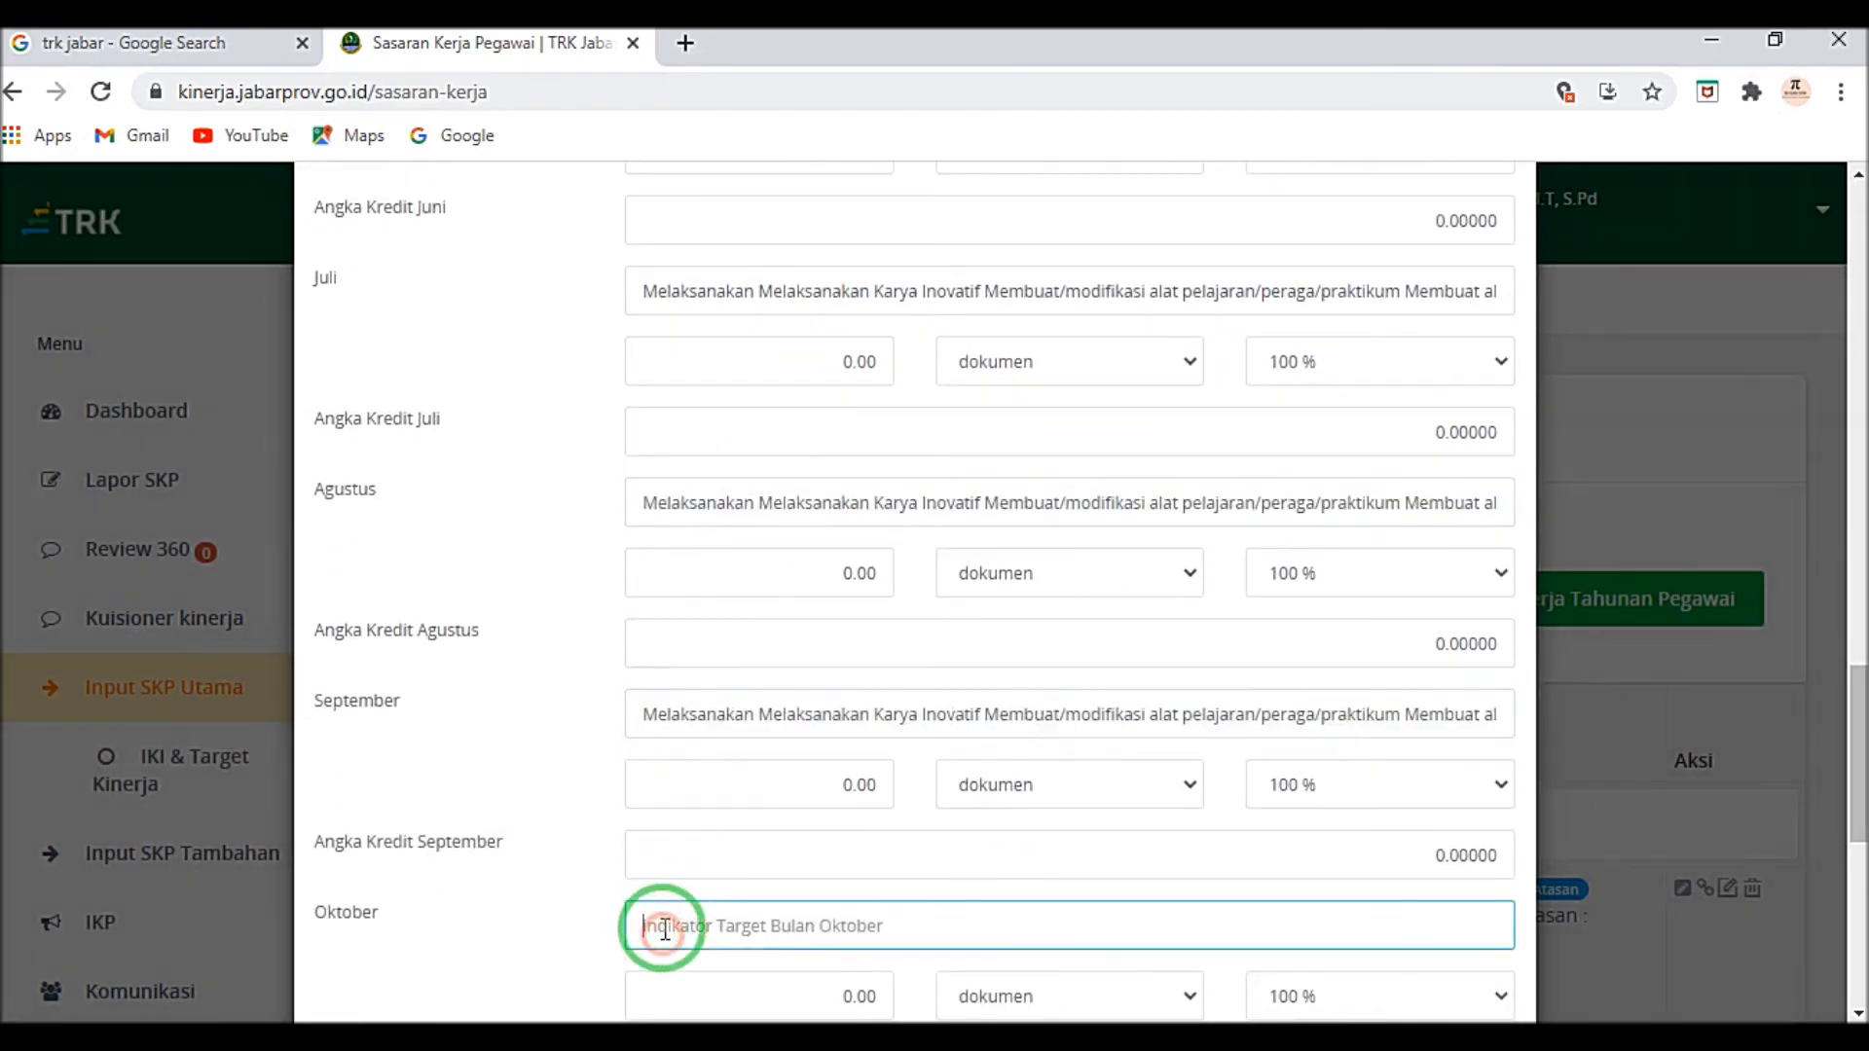
text(Melaksanakan Melaksanakan Karya Inovatif Membuat/modifikasi alat pelajaran/peraga/praktikum Membuat alat praktikum Kategori Sederhana)
scroll(655, 922, down, 5)
click(655, 587)
text(Melaksanakan Melaksanakan Karya Inovatif Membuat/modifikasi alat pelajaran/peraga/praktikum Membuat alat praktikum Kategori Sederhana)
click(655, 795)
text(Melaksanakan Melaksanakan Karya Inovatif Membuat/modifikasi alat pelajaran/peraga/praktikum Membuat alat praktikum Kategori Sederhana)
scroll(650, 787, down, 3)
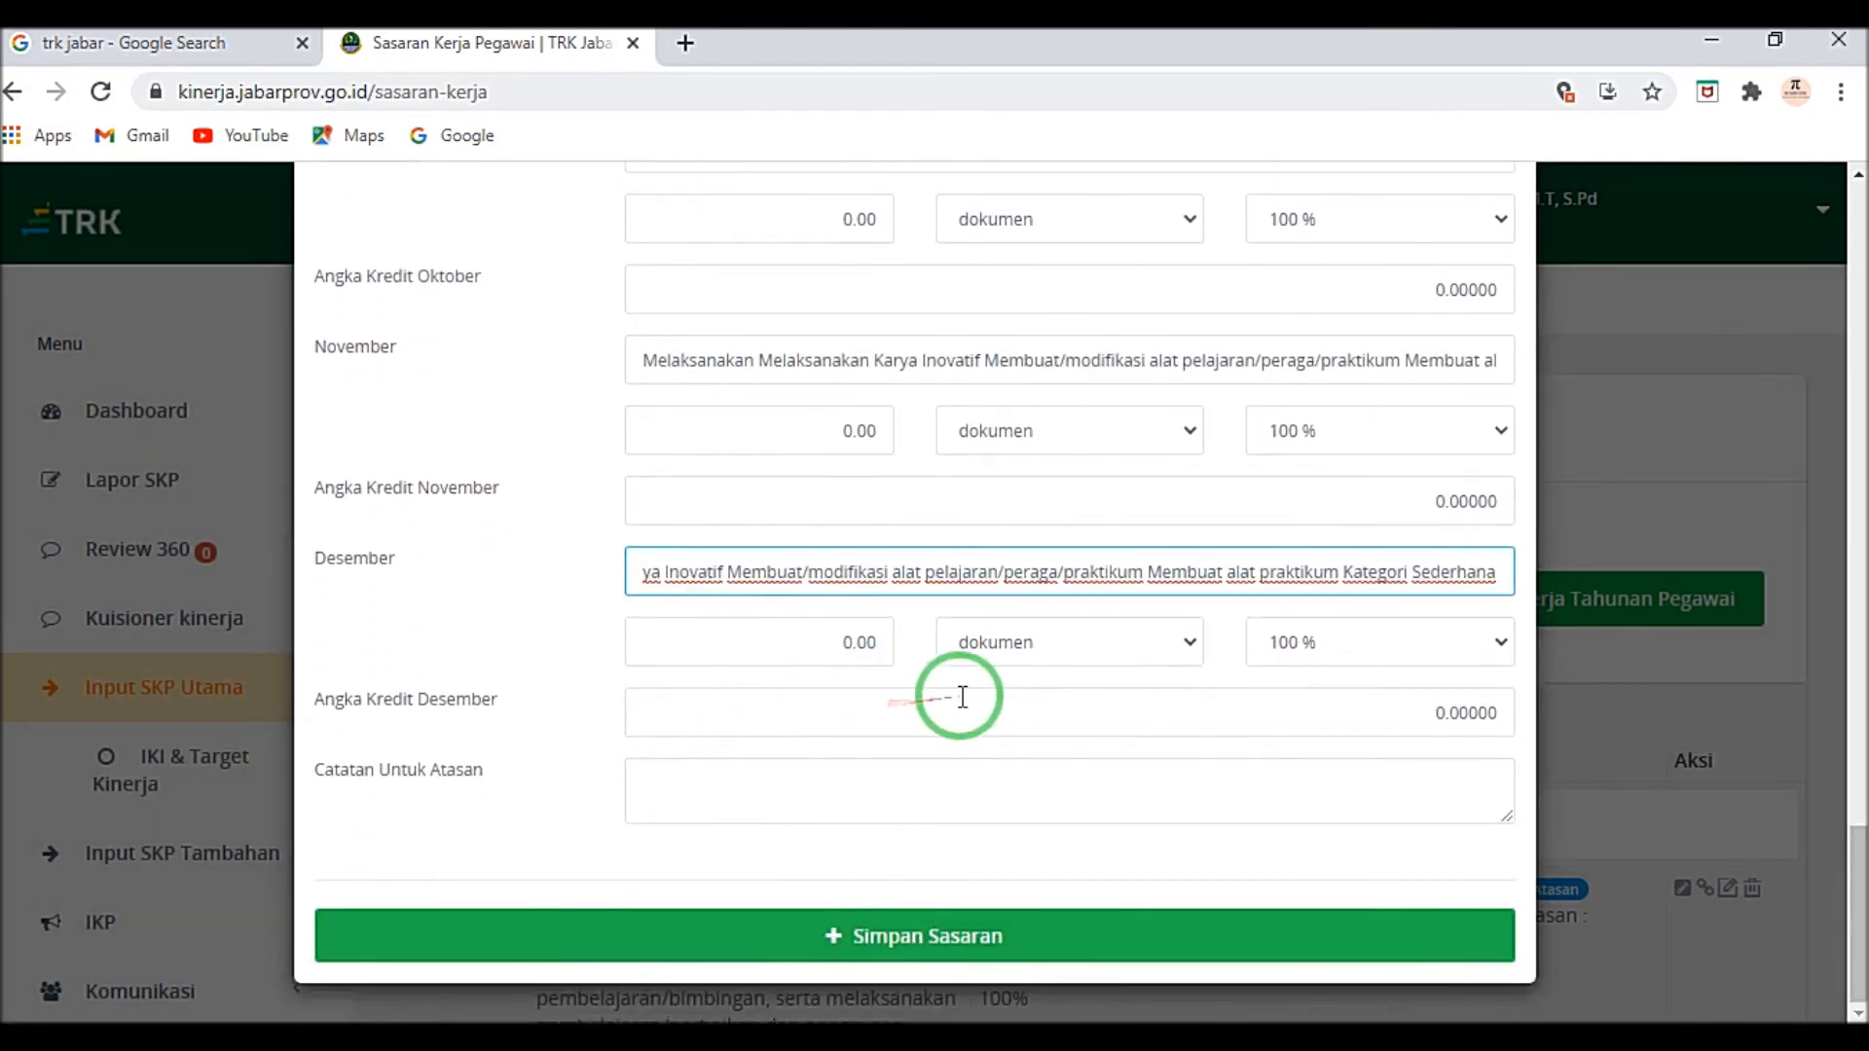
Step: Set the Desember target to 1 dokumen and Angka Kredit Desember to 2
scroll(962, 697, up, 2)
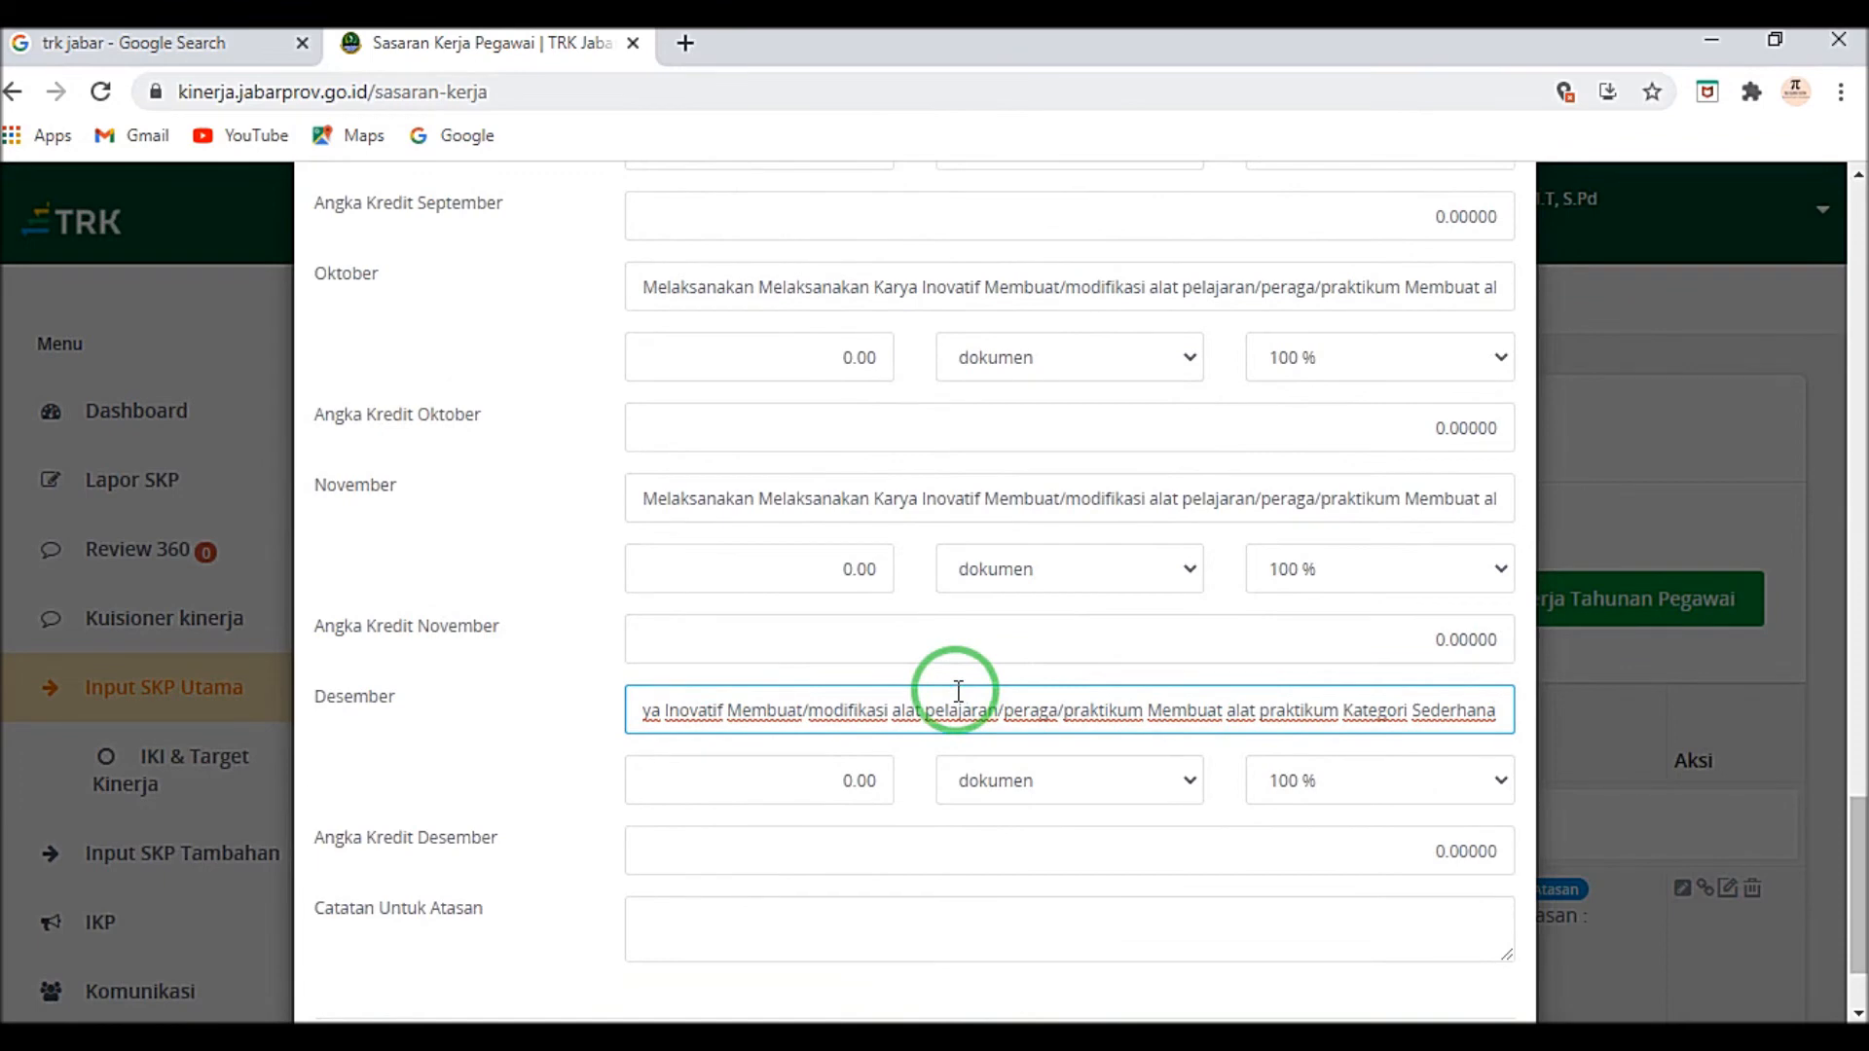
click(852, 777)
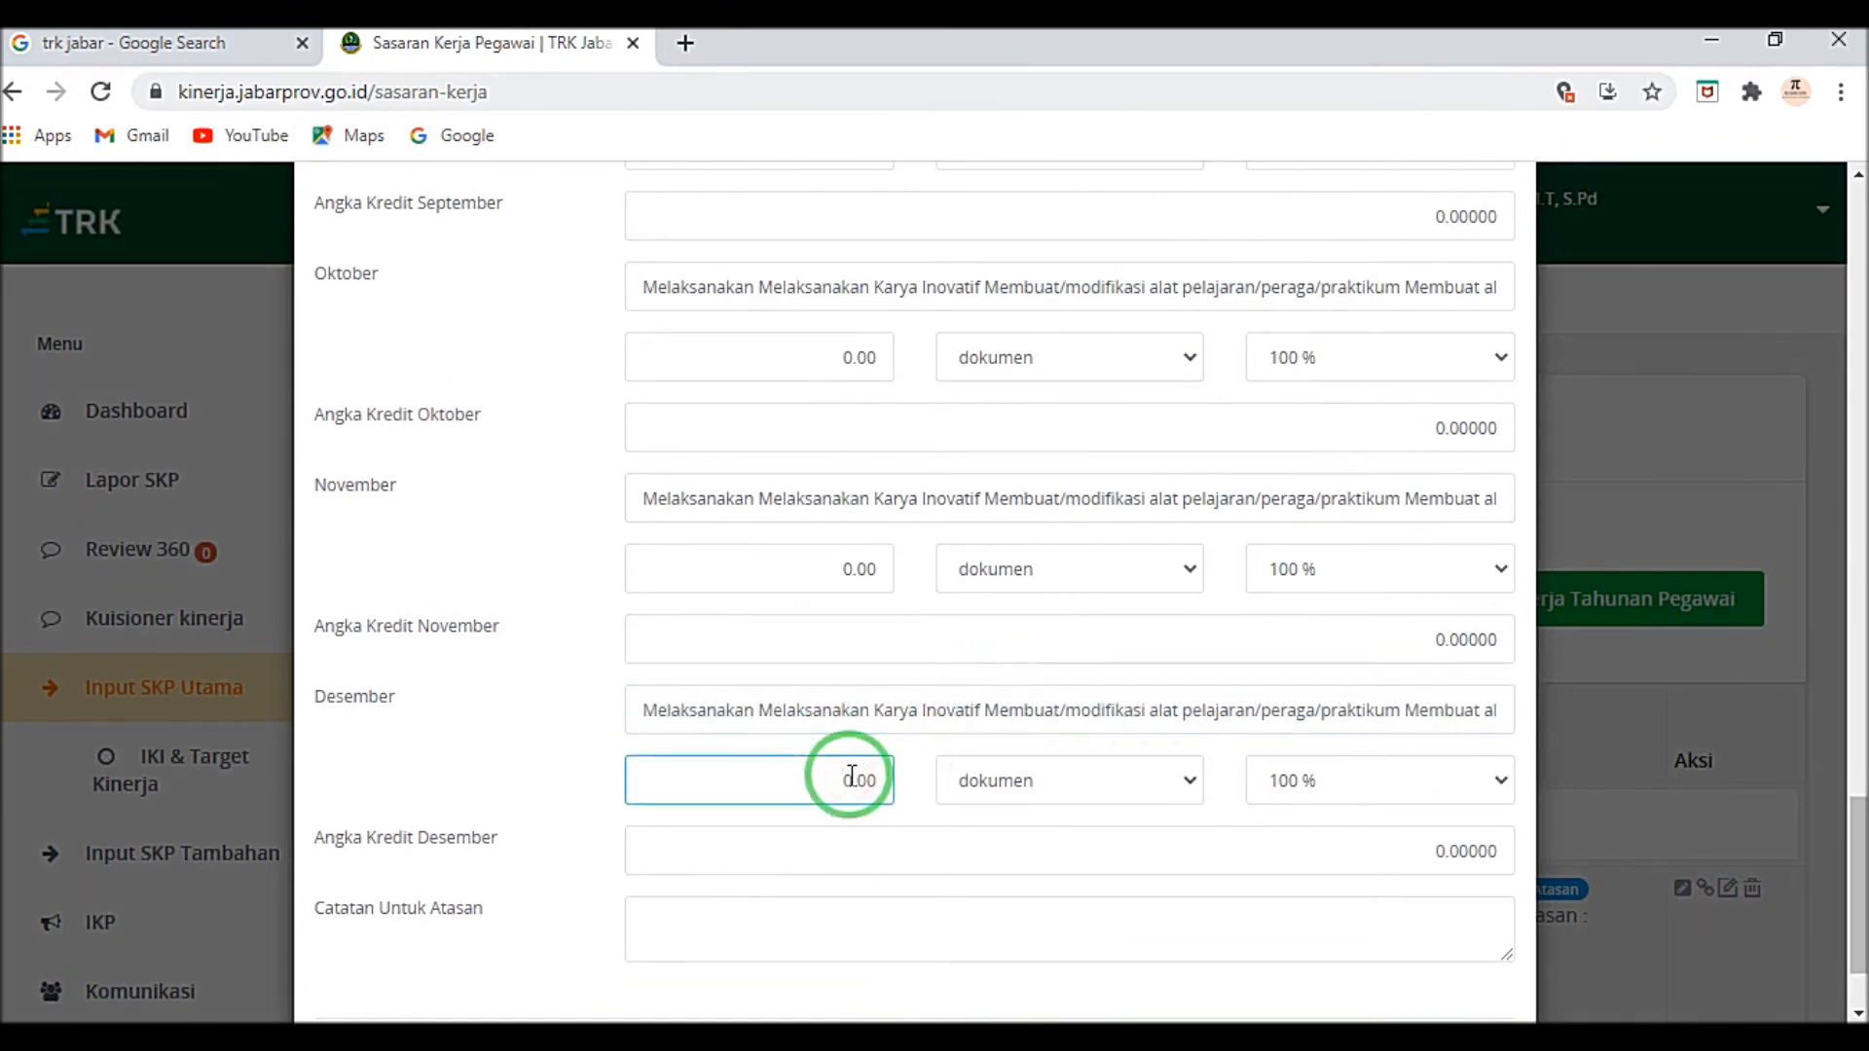
click(1450, 849)
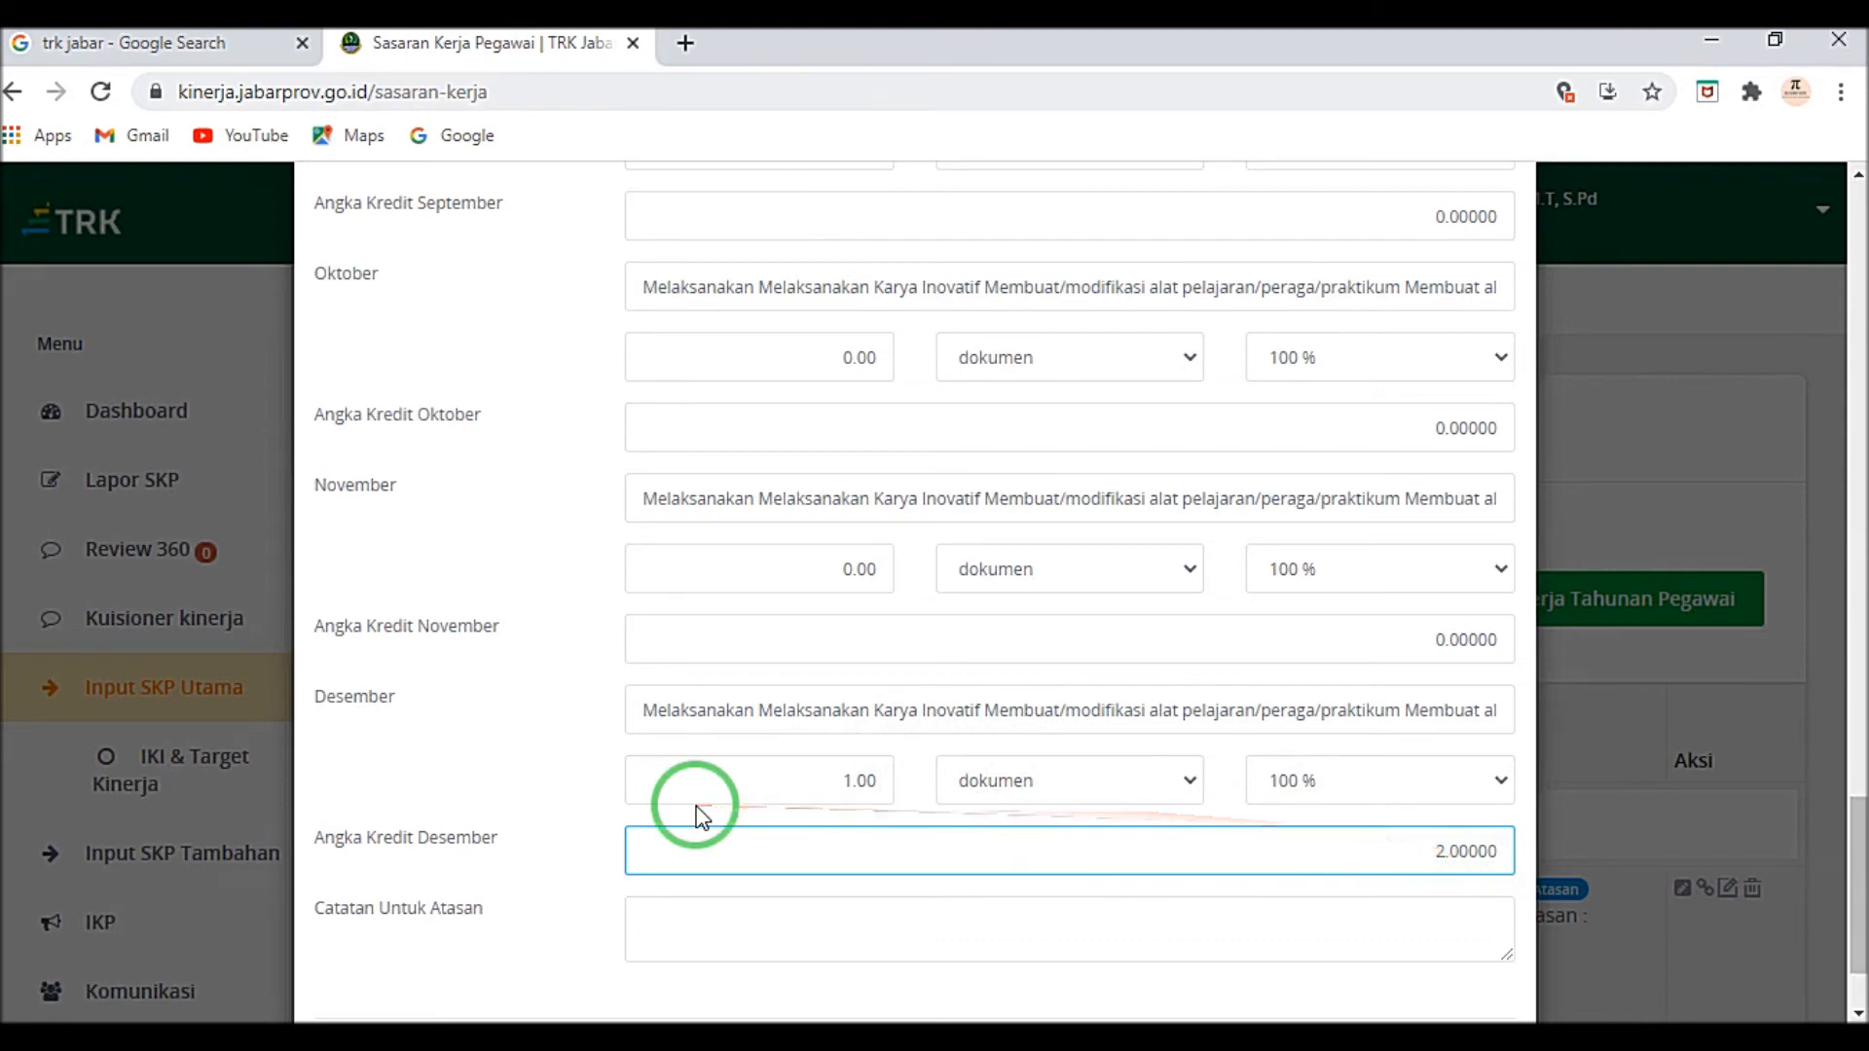
Step: Review the Karya Inovatif entry's monthly indicators, Desember target, yearly target, Angka Kredit and Waktu Pengerjaan before saving
scroll(701, 816, down, 2)
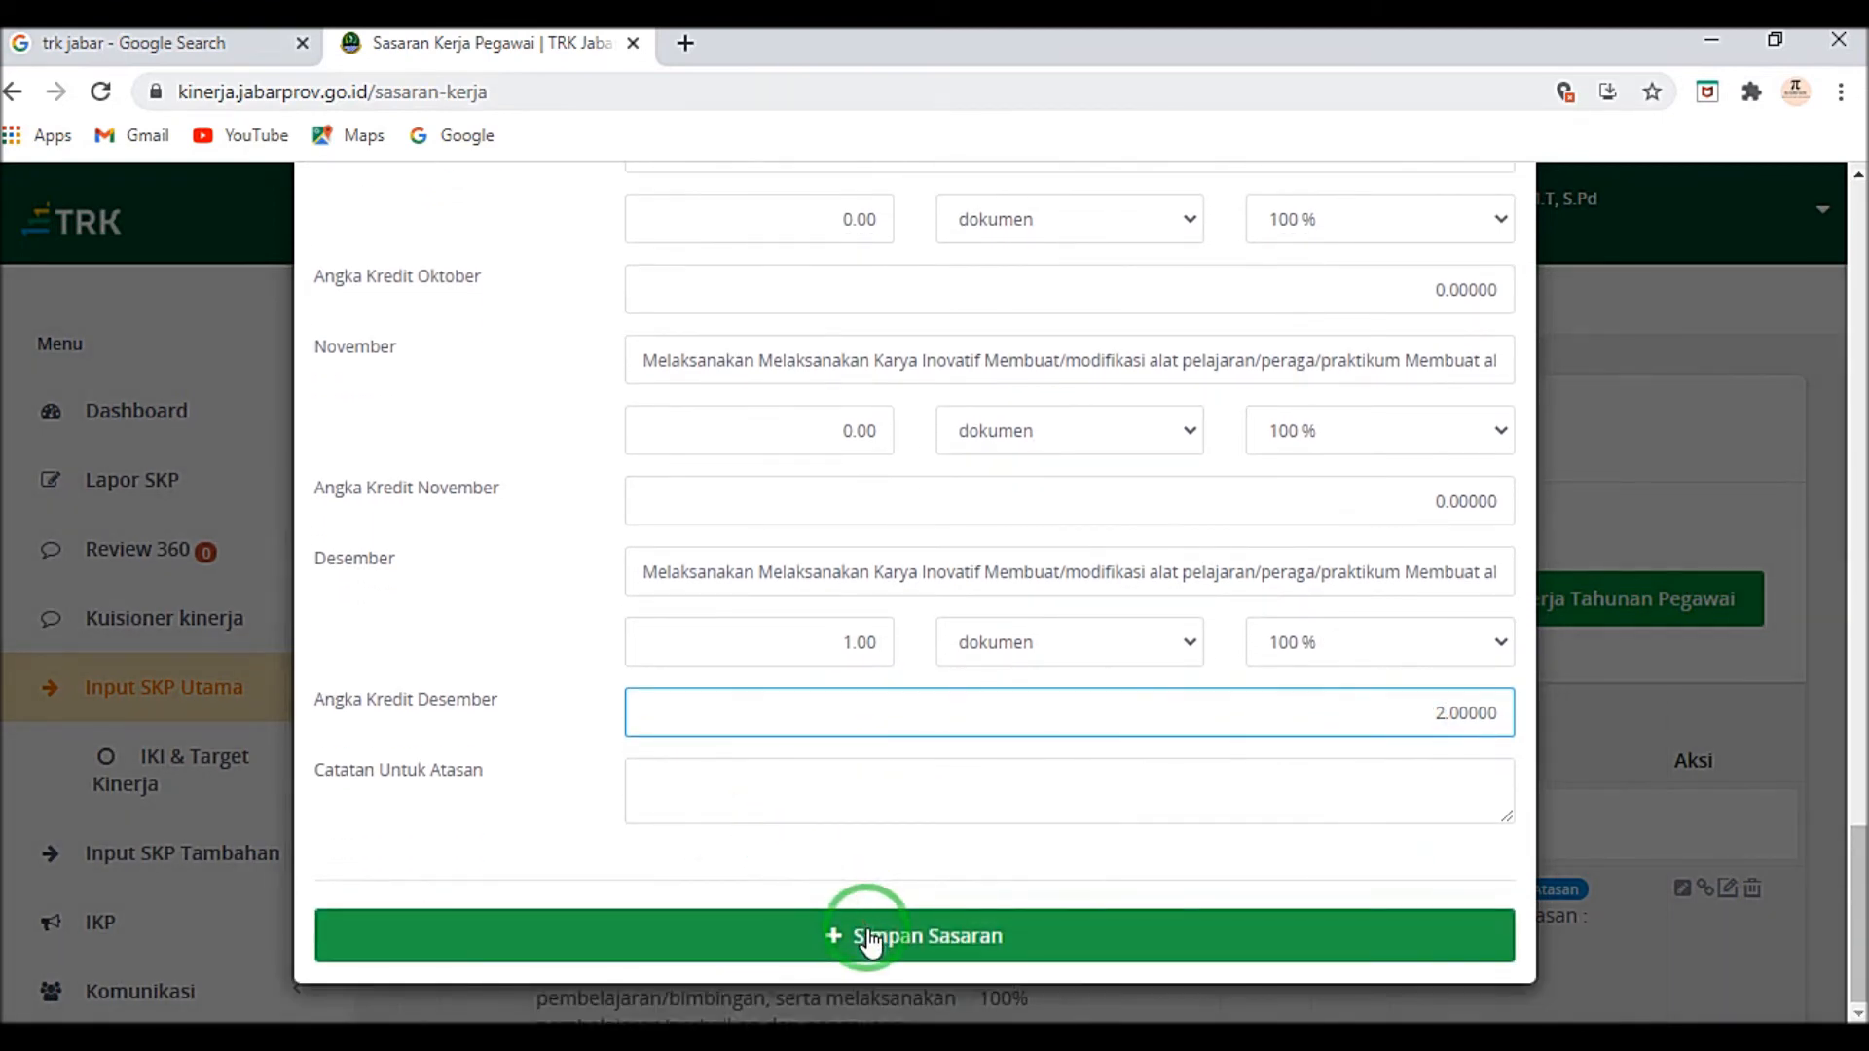
scroll(864, 582, up, 20)
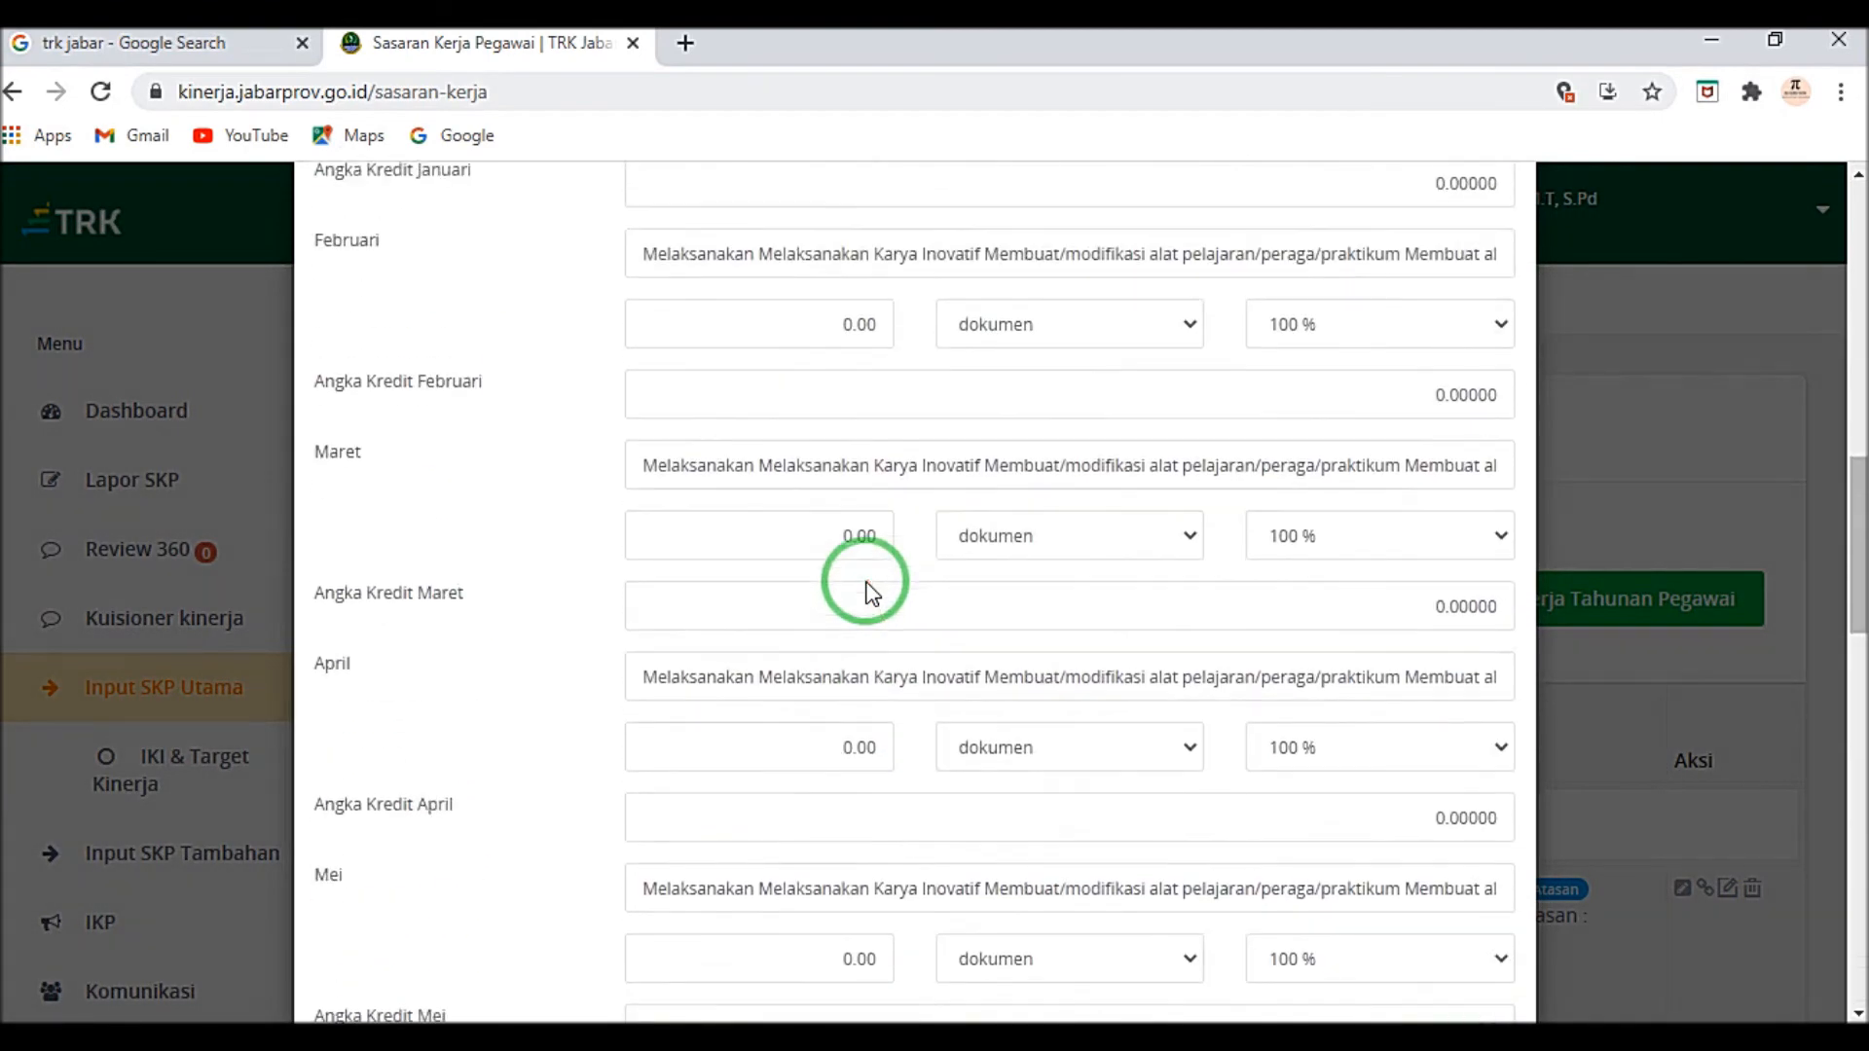
scroll(536, 715, up, 3)
scroll(617, 867, down, 8)
scroll(615, 880, up, 5)
scroll(615, 881, up, 1)
scroll(871, 739, down, 19)
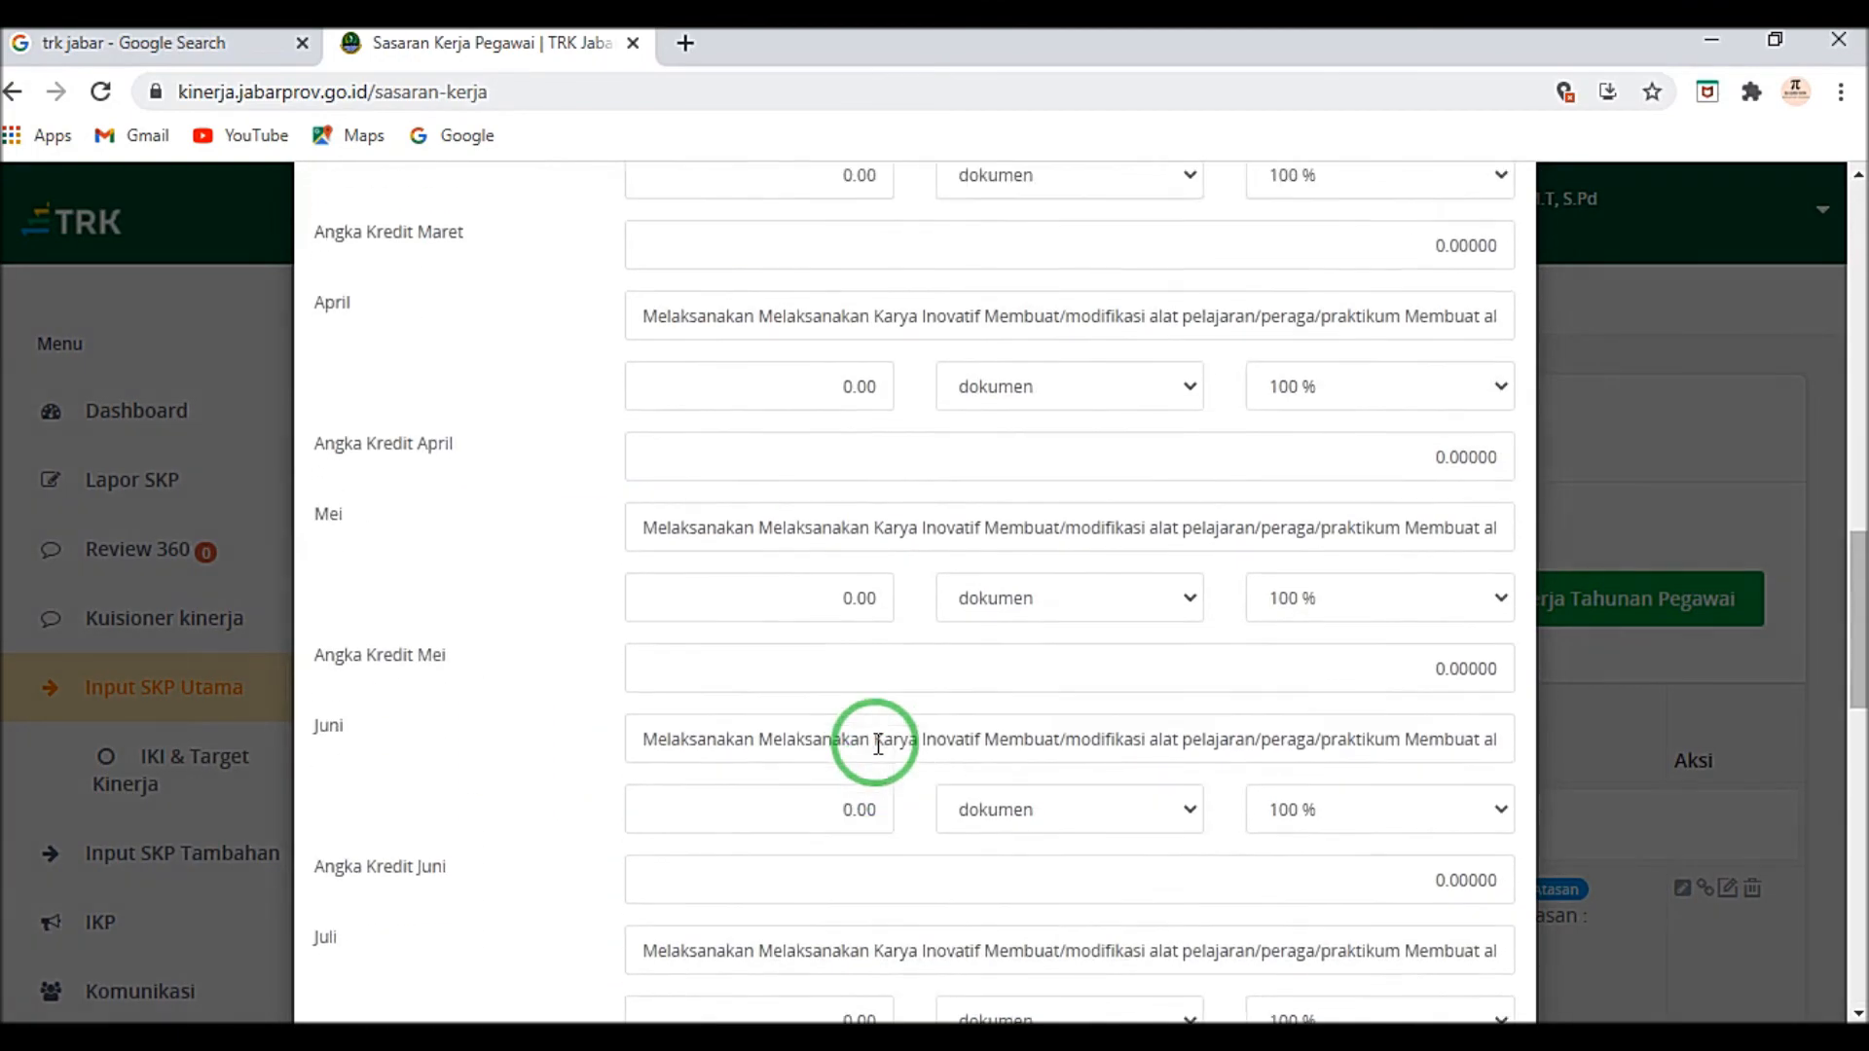
scroll(877, 743, down, 5)
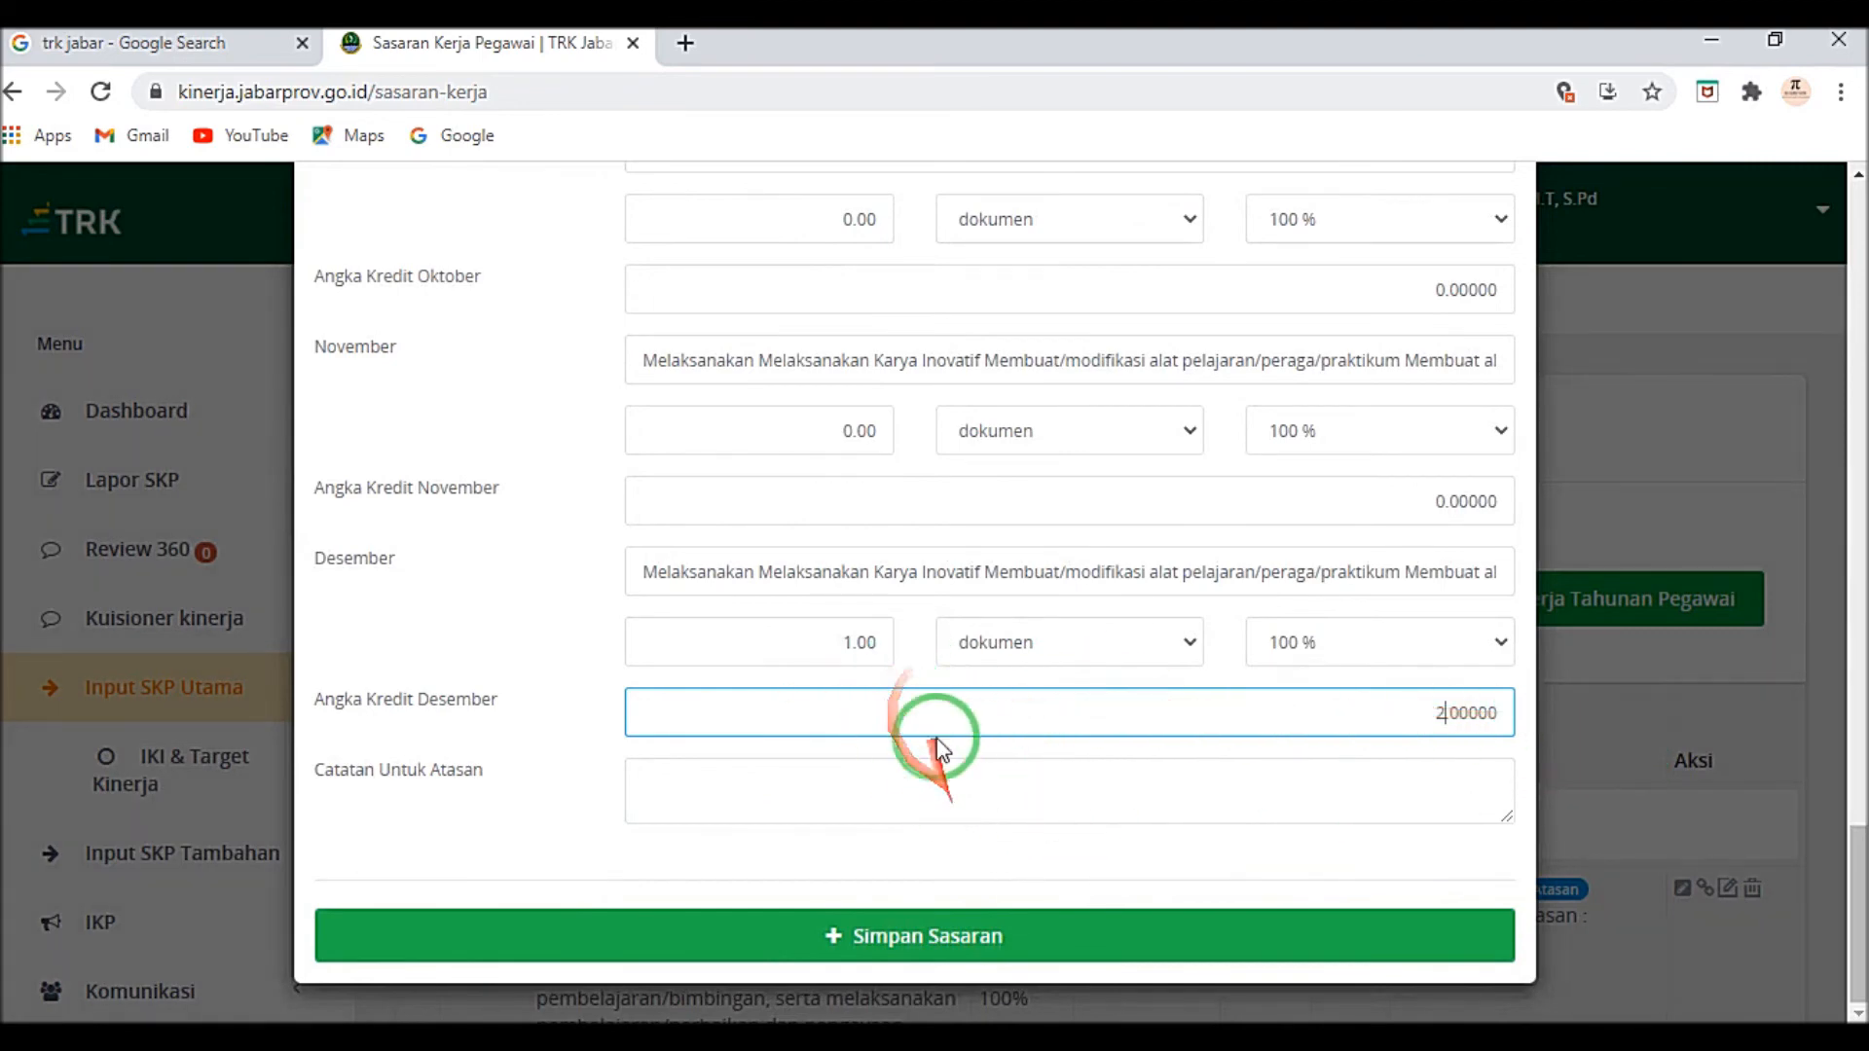
scroll(939, 711, up, 20)
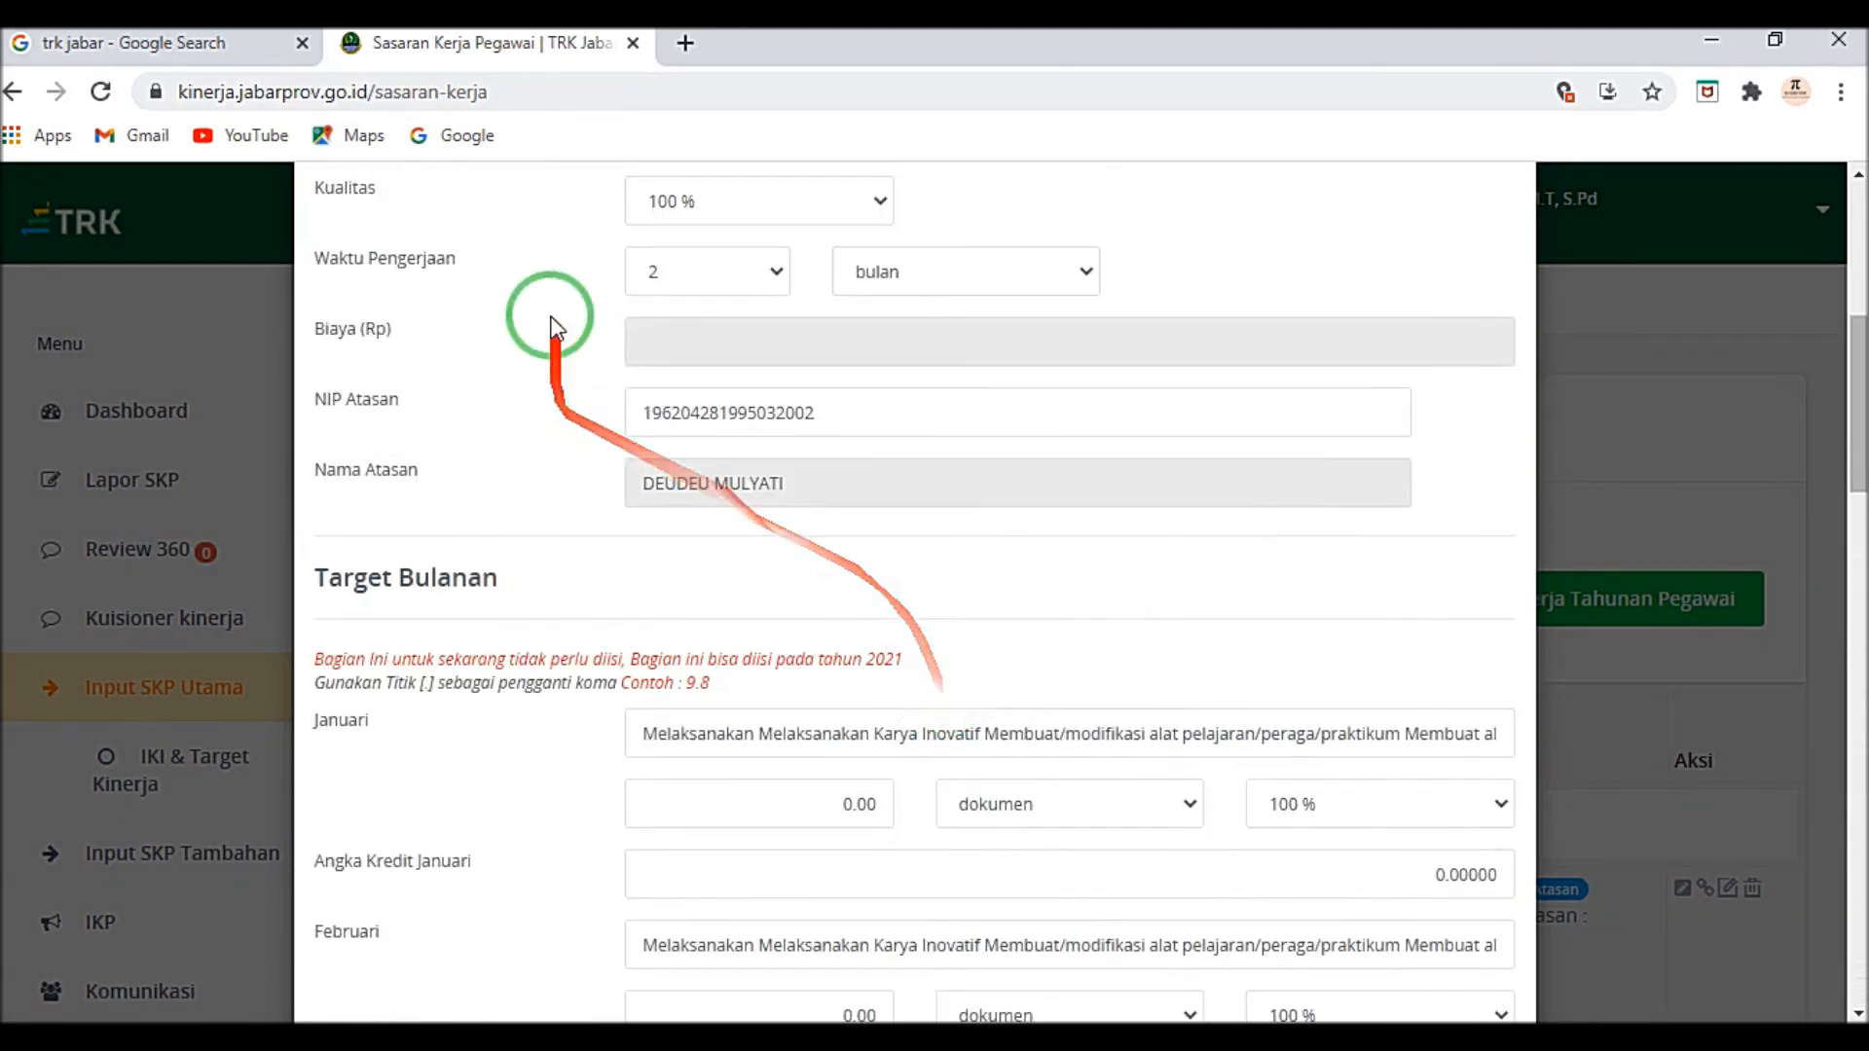
scroll(623, 321, up, 2)
scroll(973, 341, up, 2)
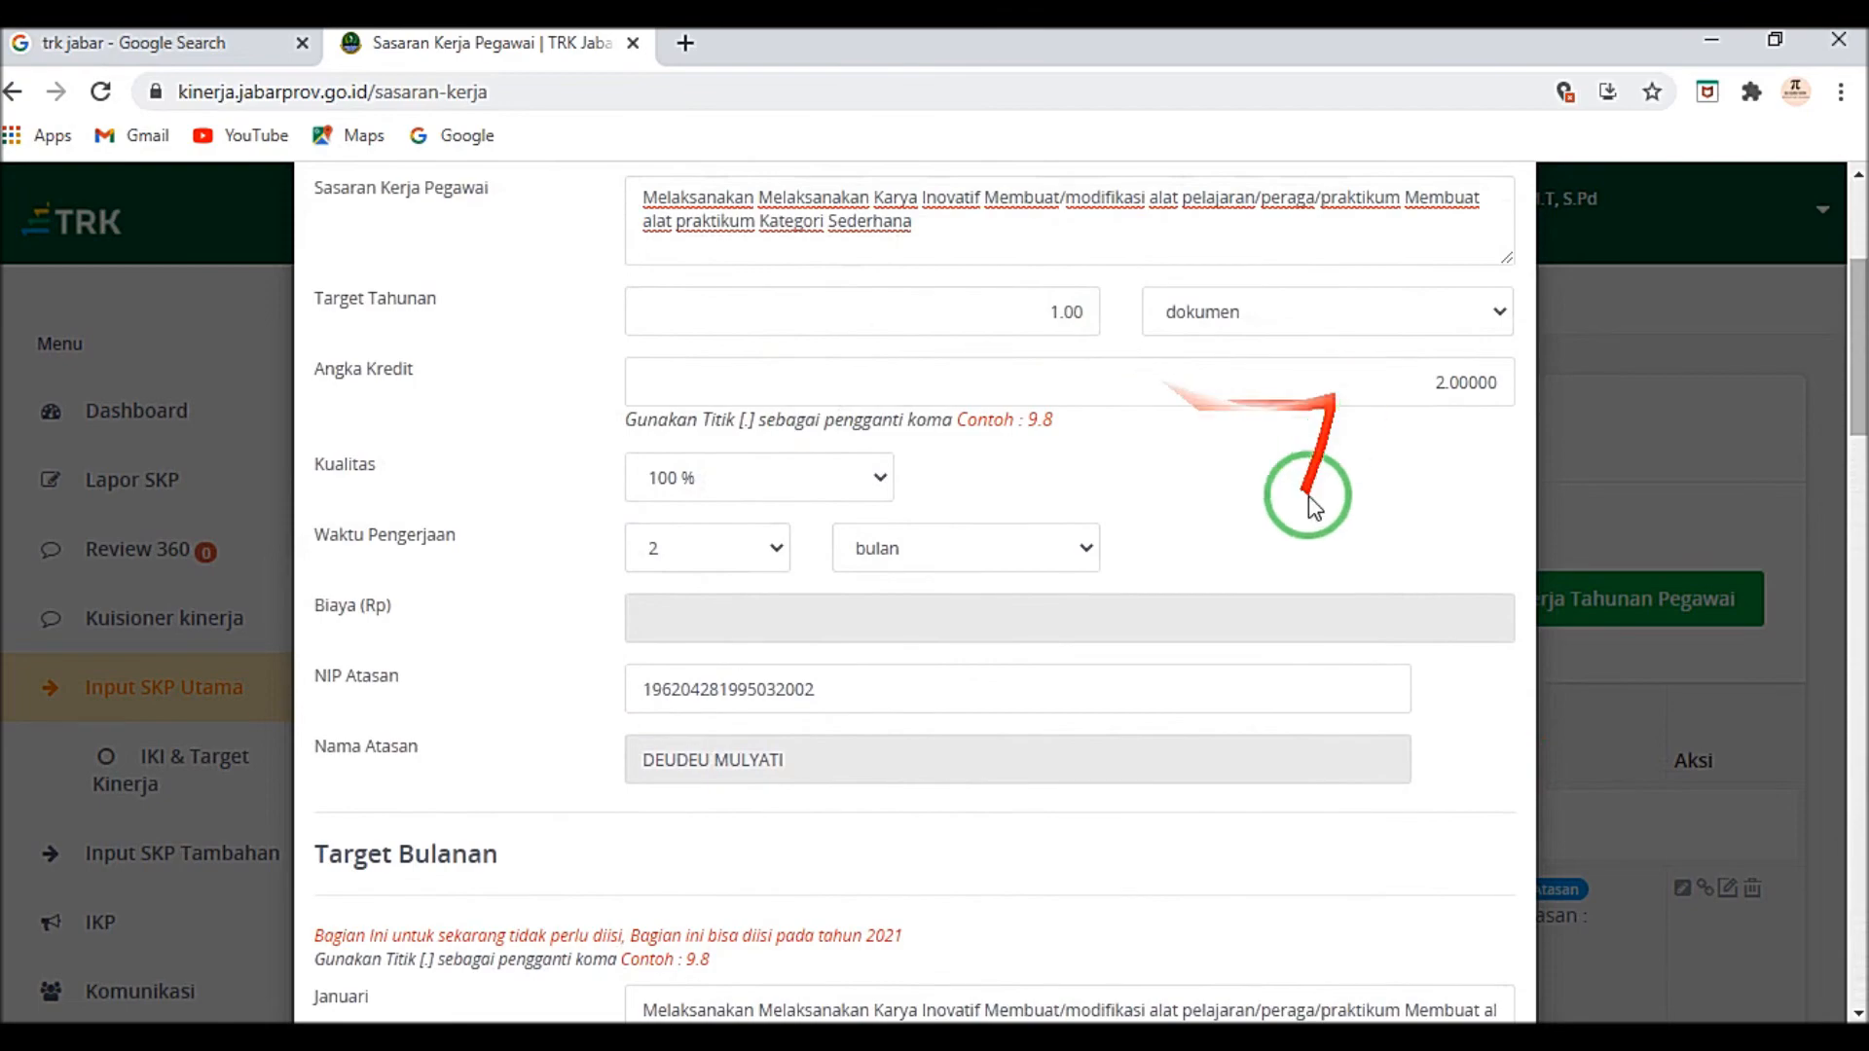
scroll(872, 780, down, 15)
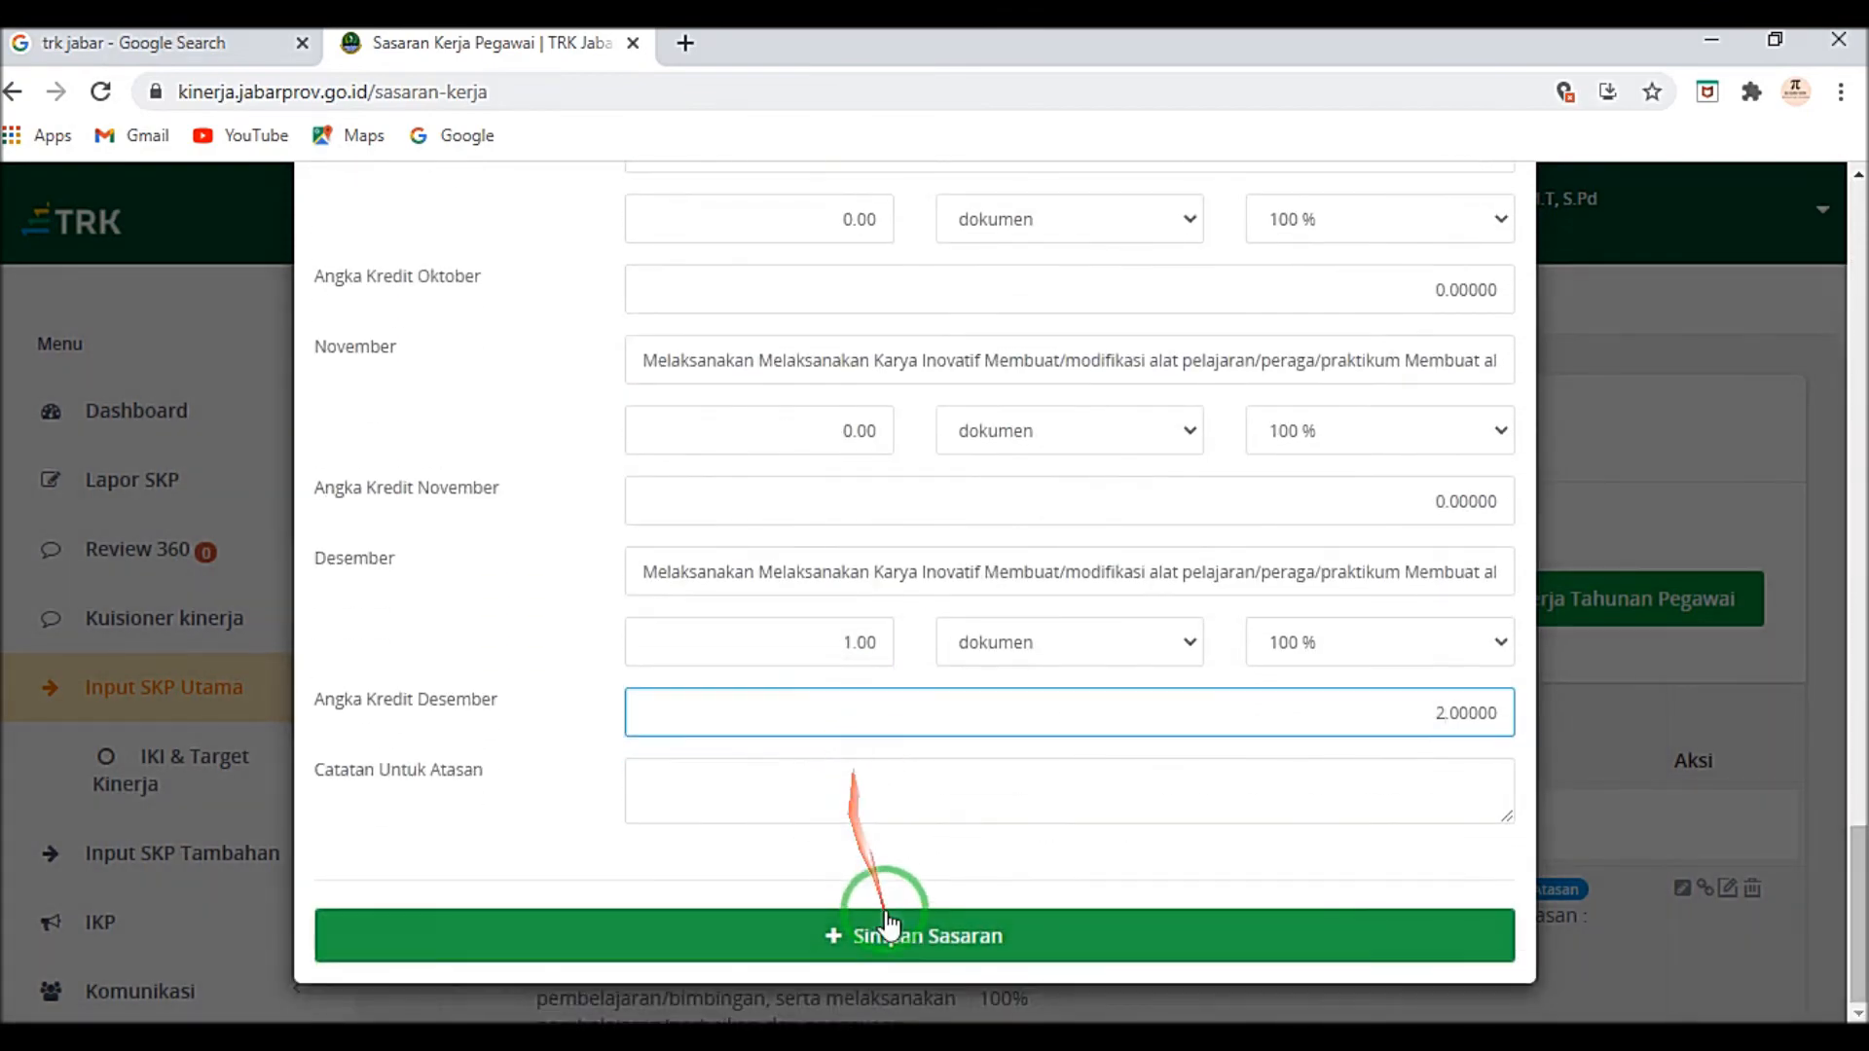
Step: Save the IKI Karya Inovatif entry, check it in the list of yearly targets and start a new entry
click(901, 940)
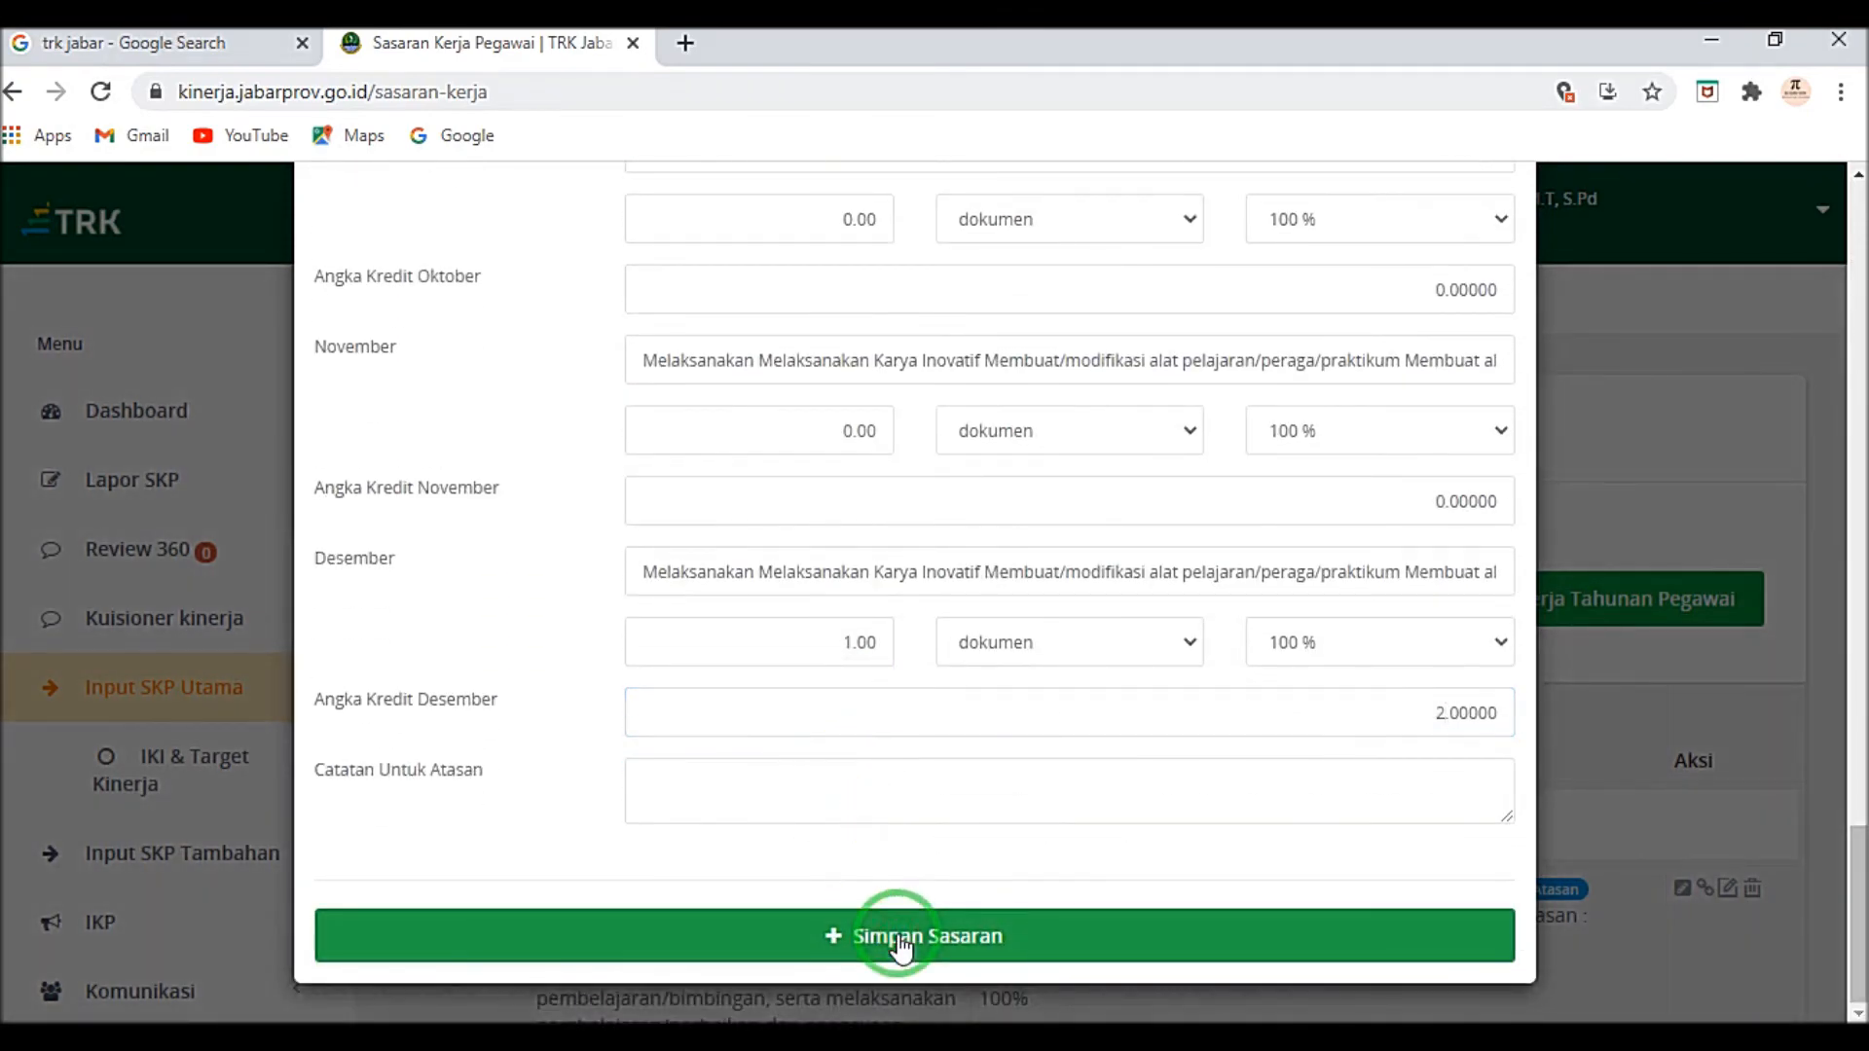
scroll(881, 891, down, 5)
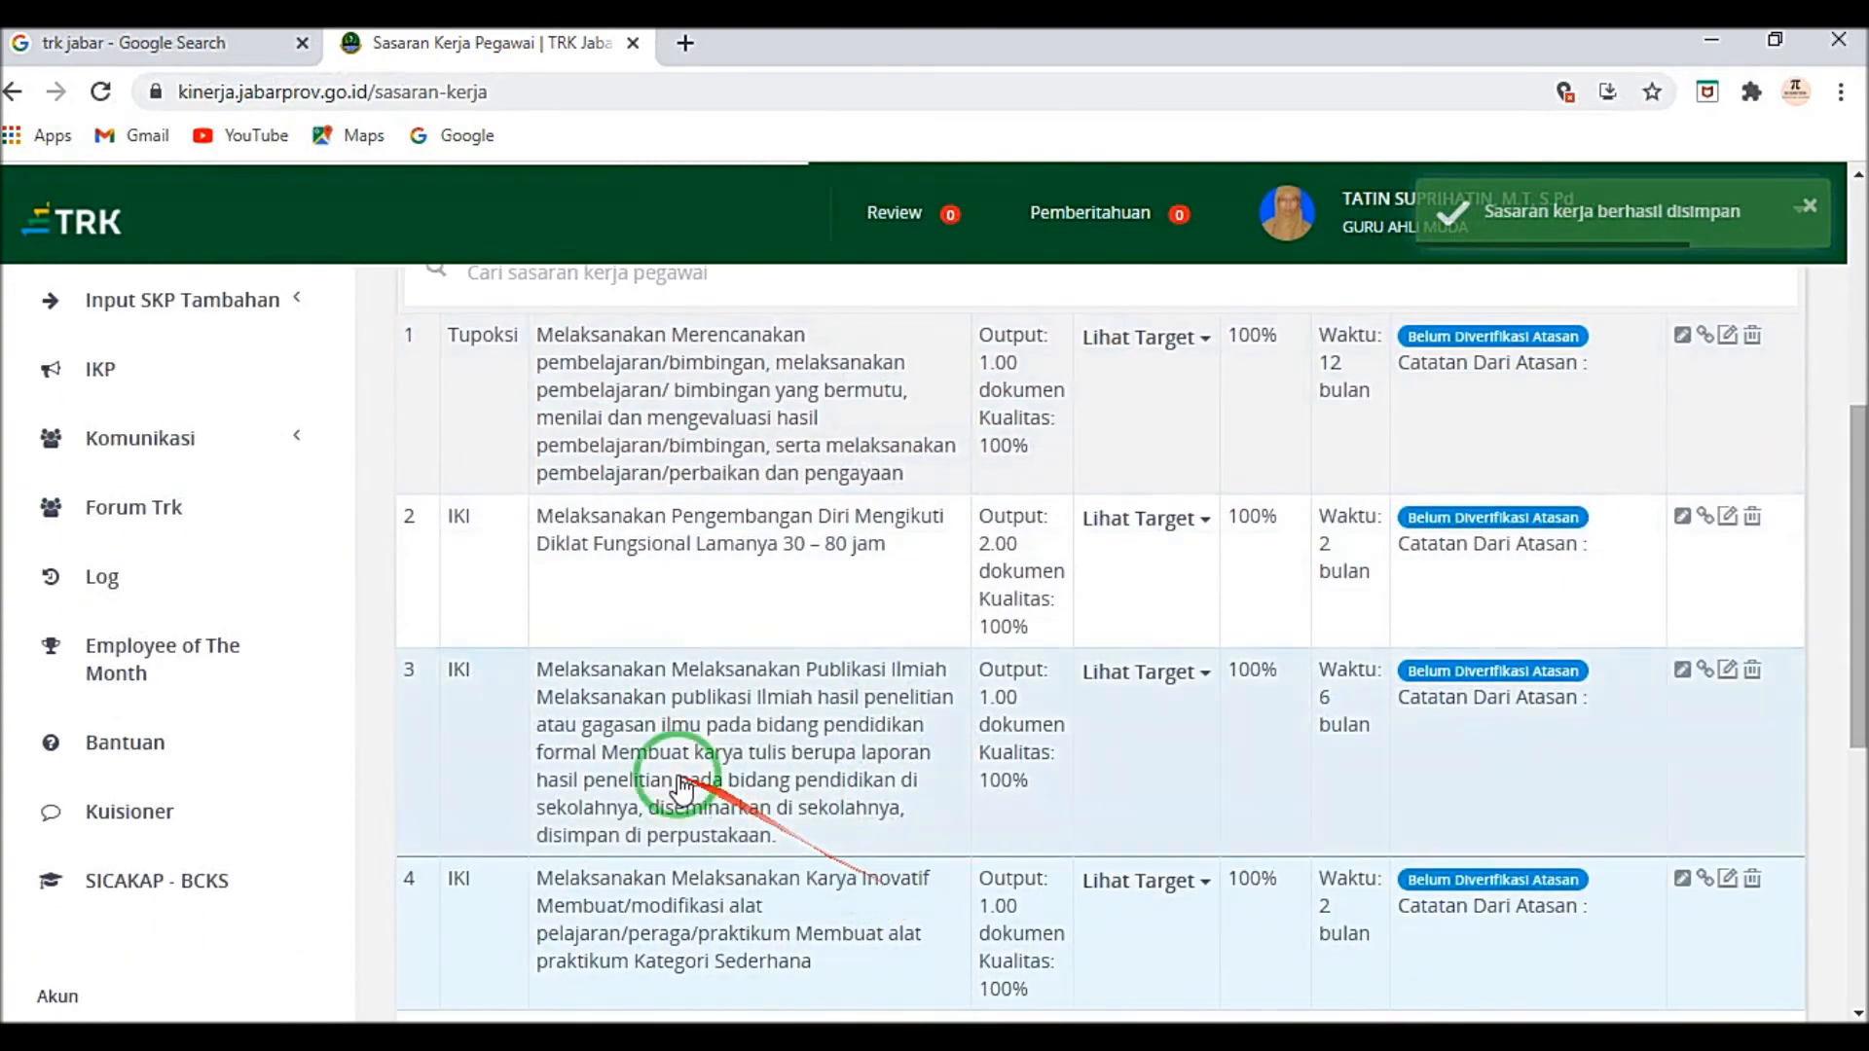
scroll(662, 779, down, 3)
scroll(1480, 609, up, 9)
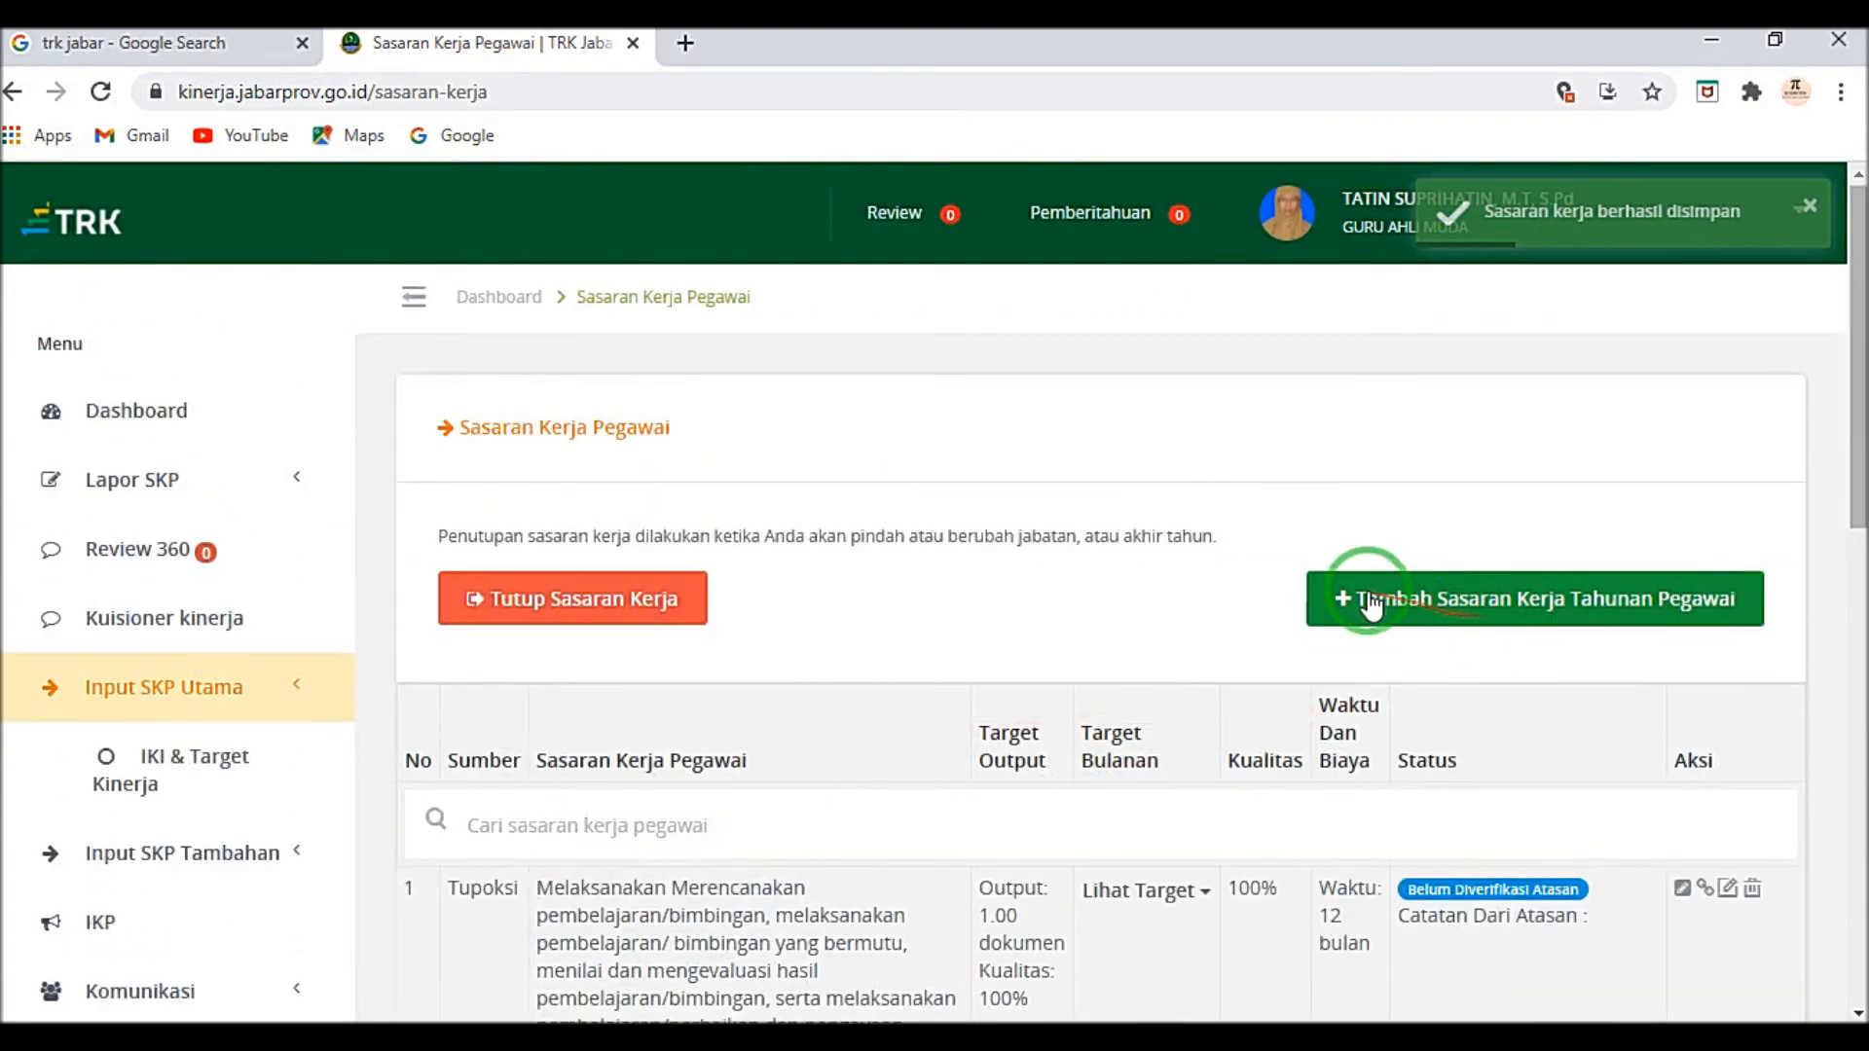
click(1416, 618)
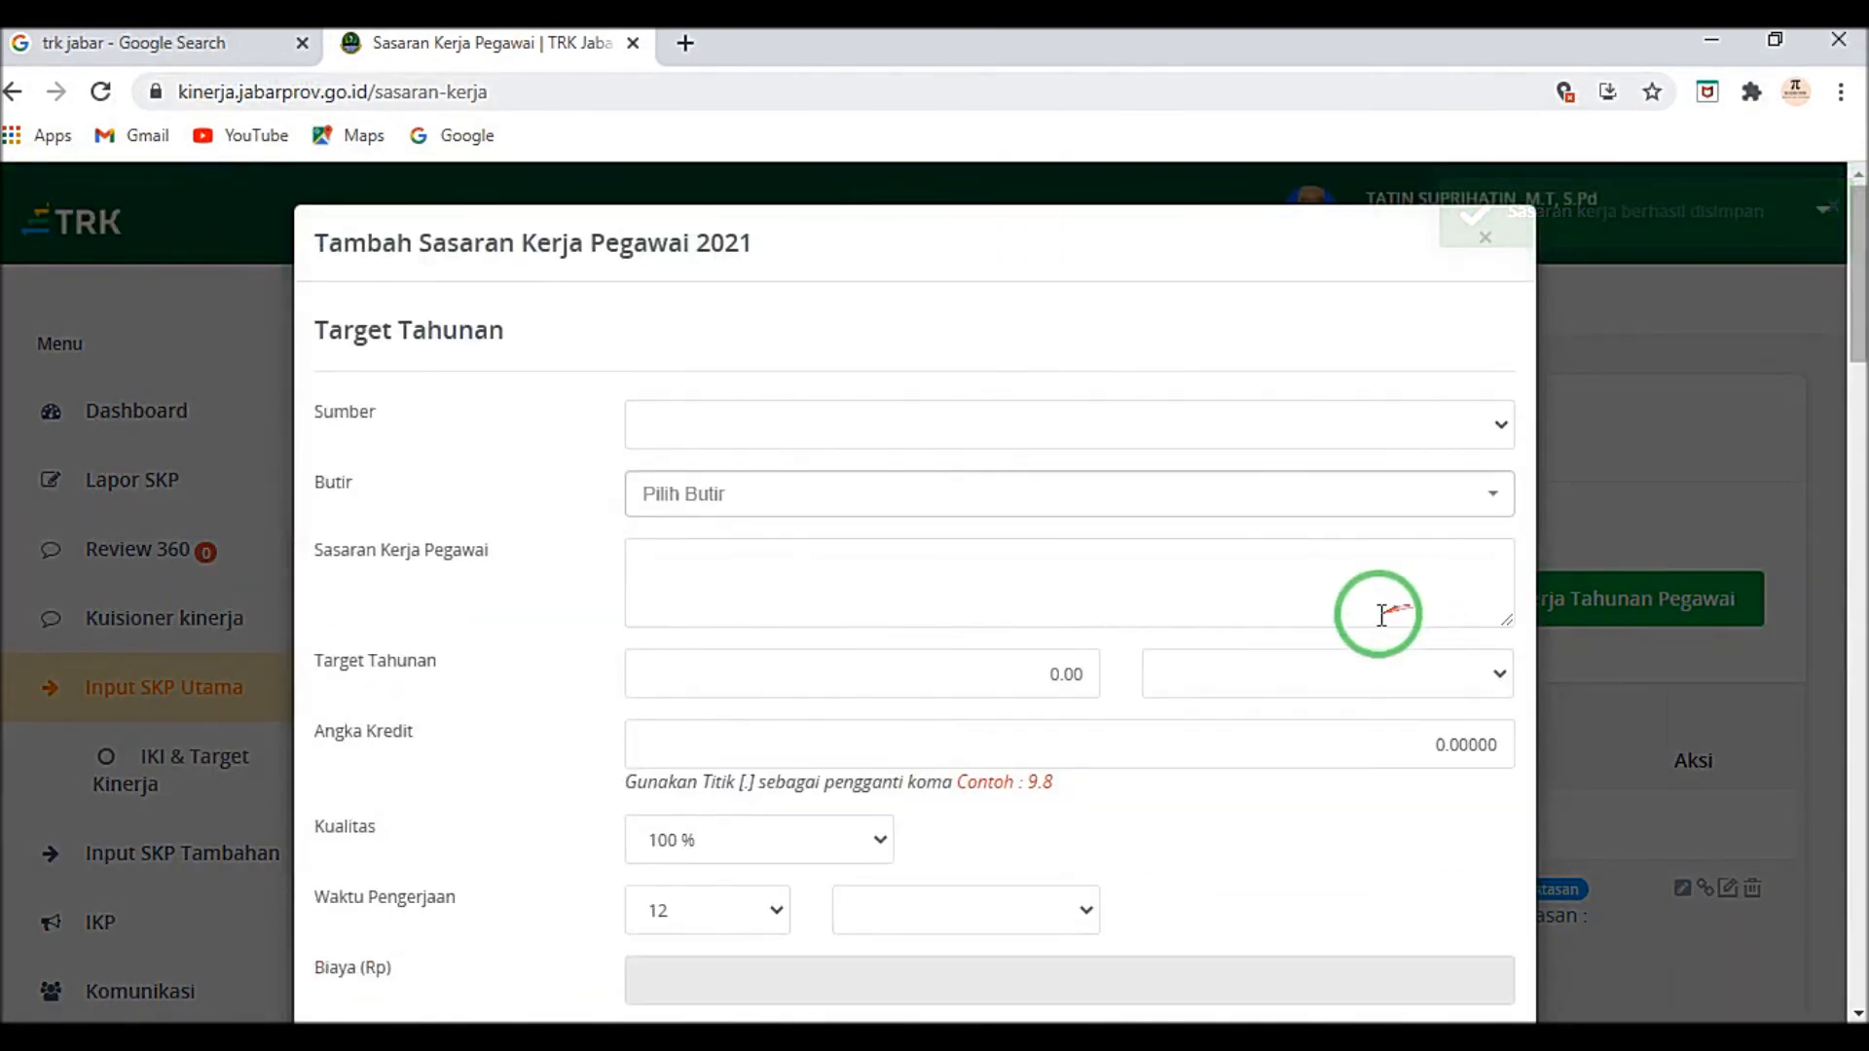
Step: Switch to the SKP 2021 workbook in Excel, copy the Membimbing siswa activity in PLAN cell C8, and return to TRK in the browser
click(818, 1017)
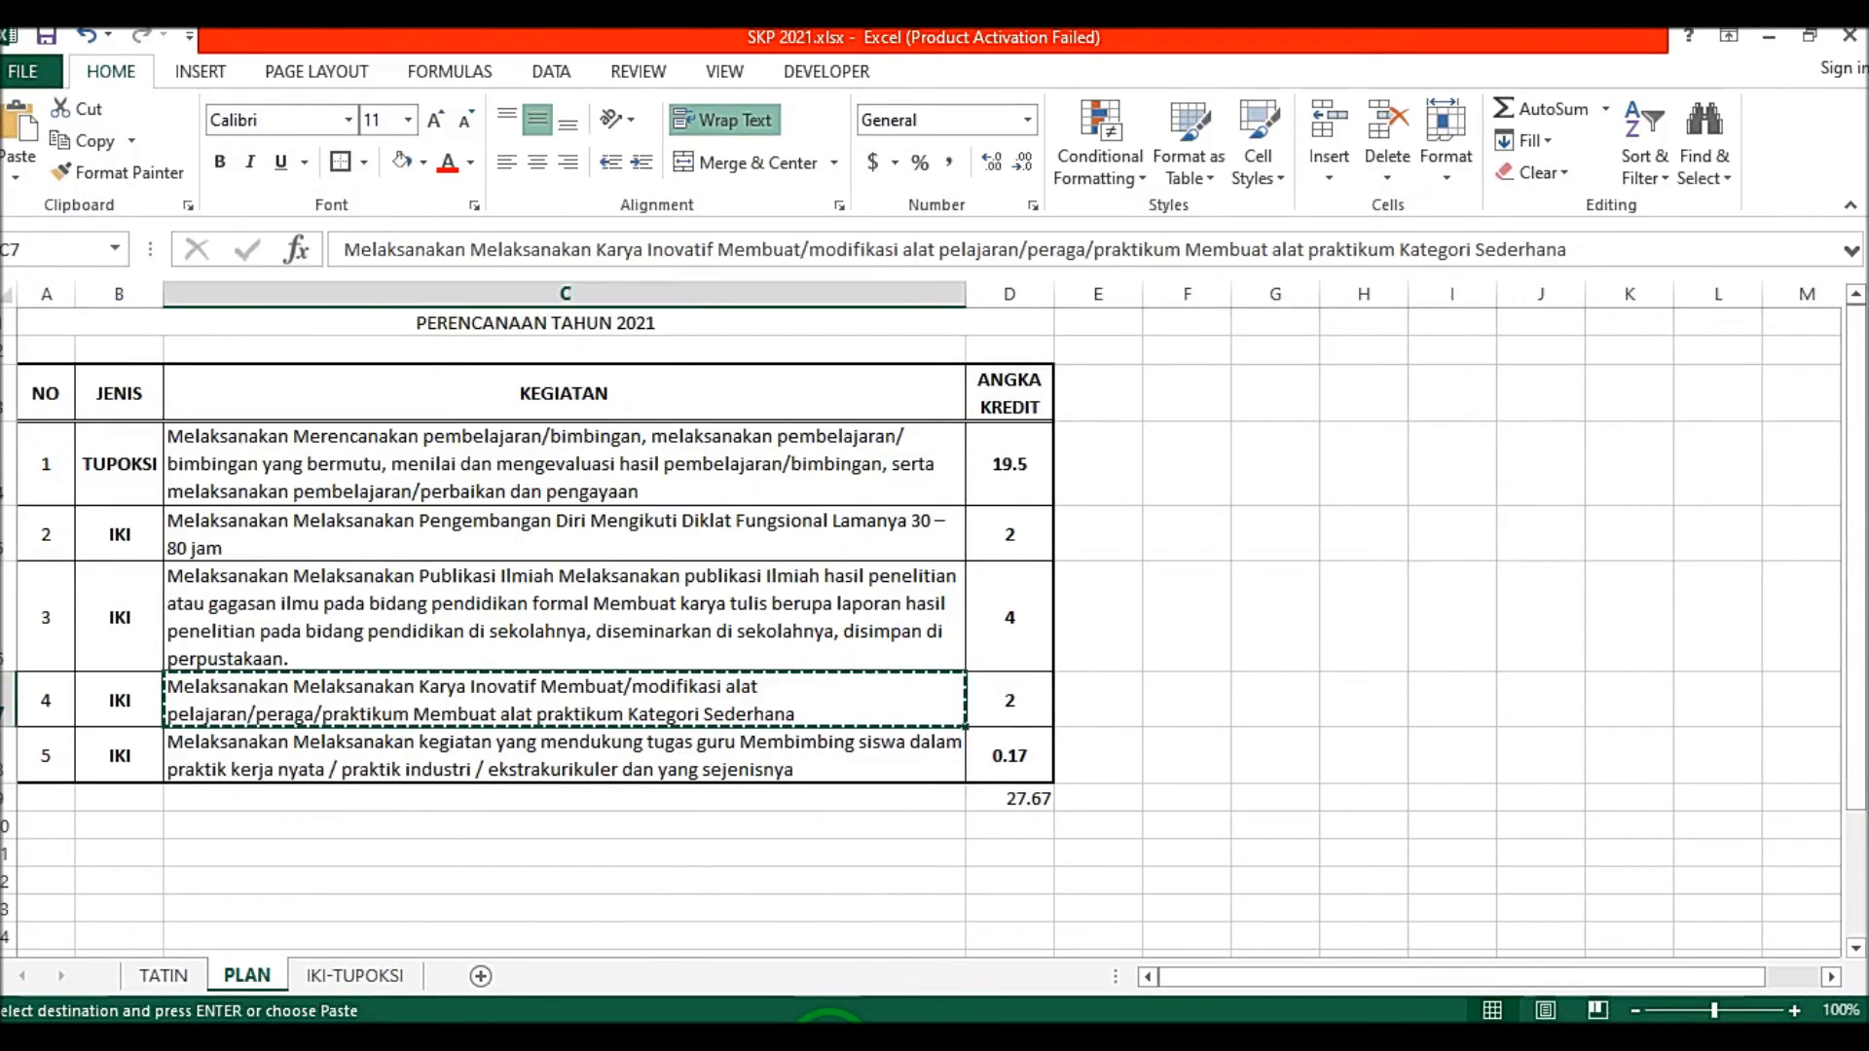
click(415, 755)
right_click(415, 755)
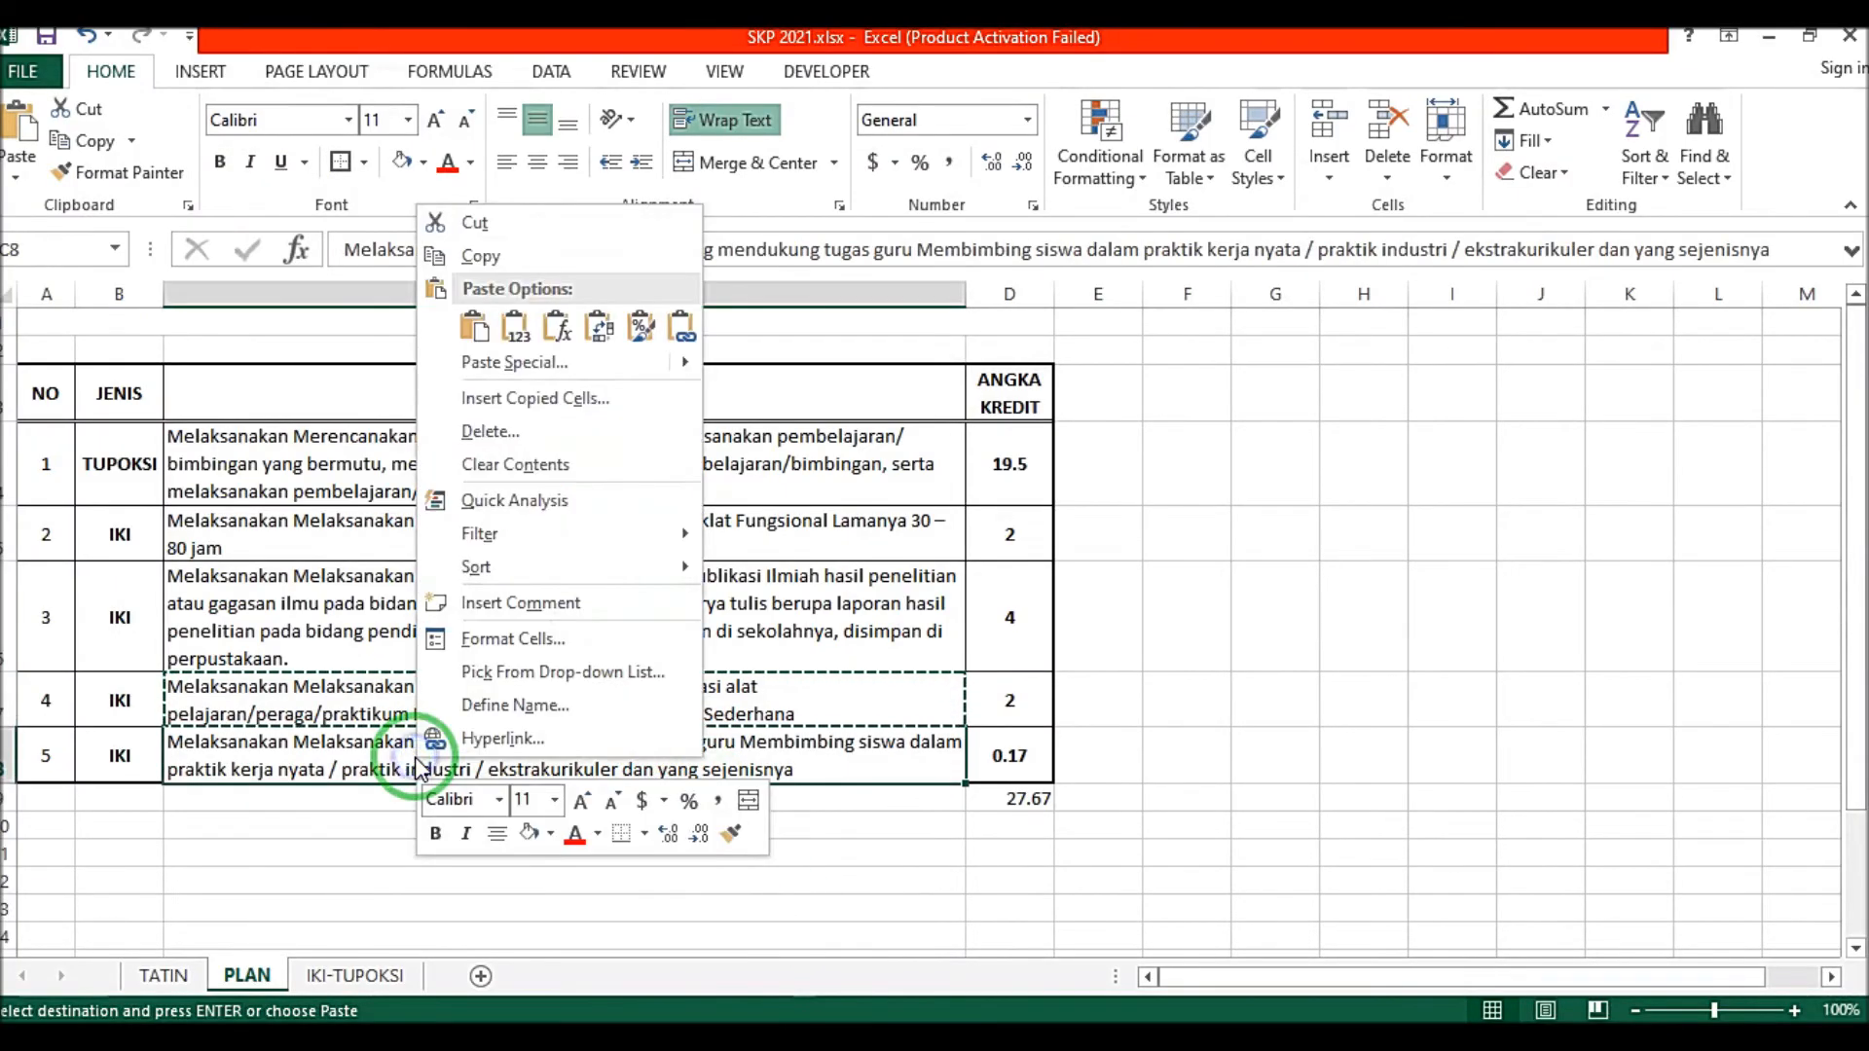
click(483, 257)
click(623, 1036)
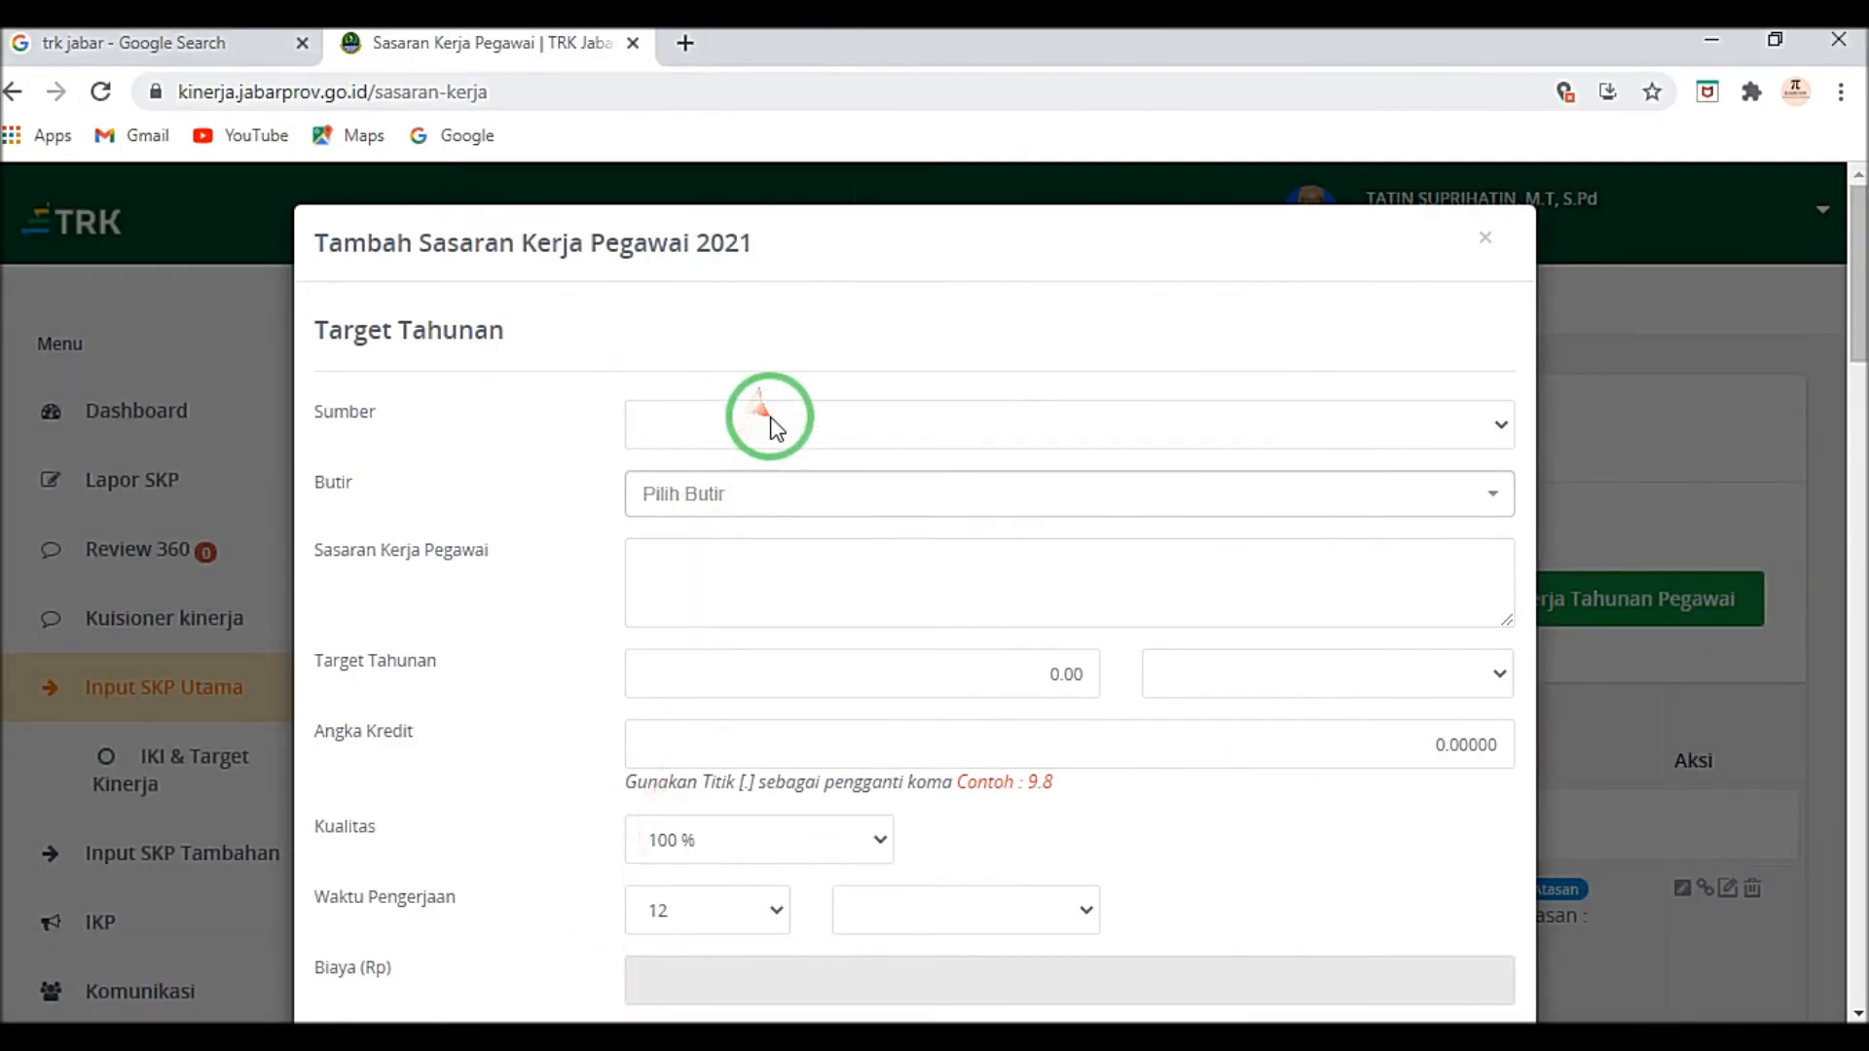
Step: Set the new entry's Sumber to IKI and paste the copied Membimbing siswa activity as its Sasaran Kerja Pegawai
click(769, 420)
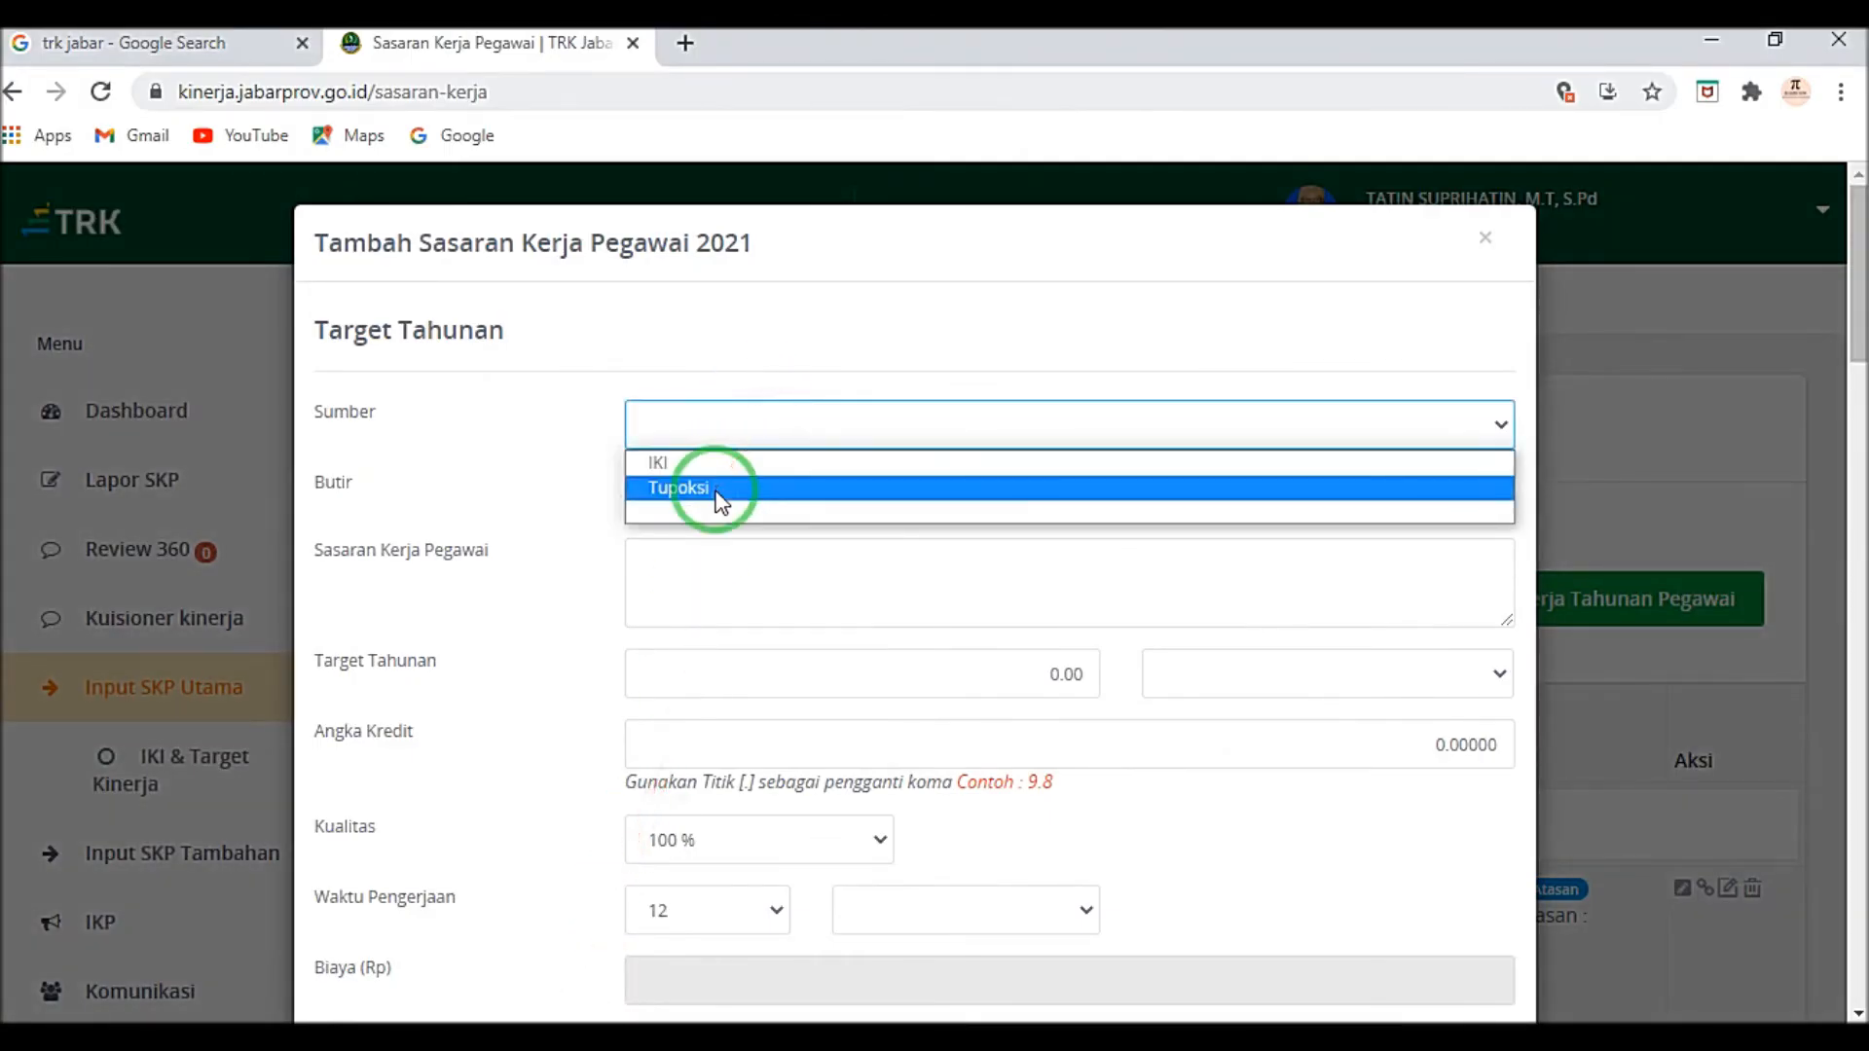
click(683, 461)
click(669, 563)
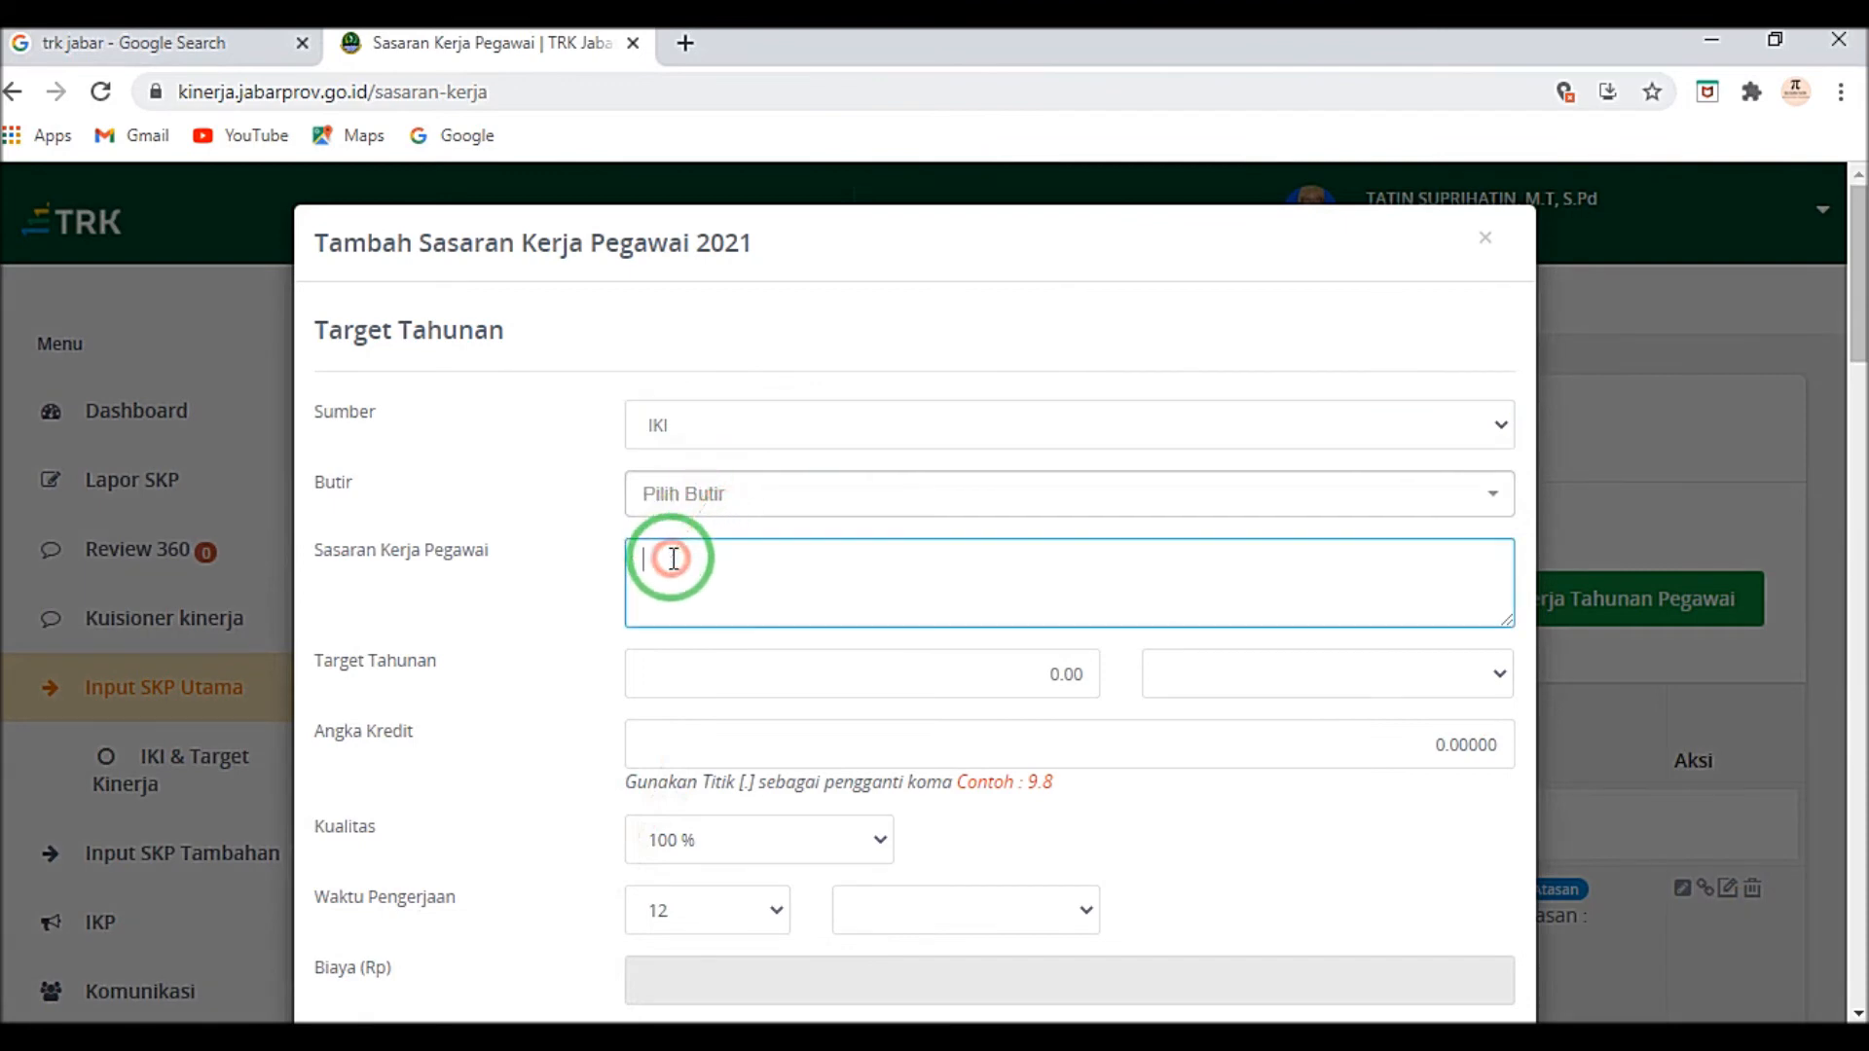
right_click(670, 566)
click(737, 782)
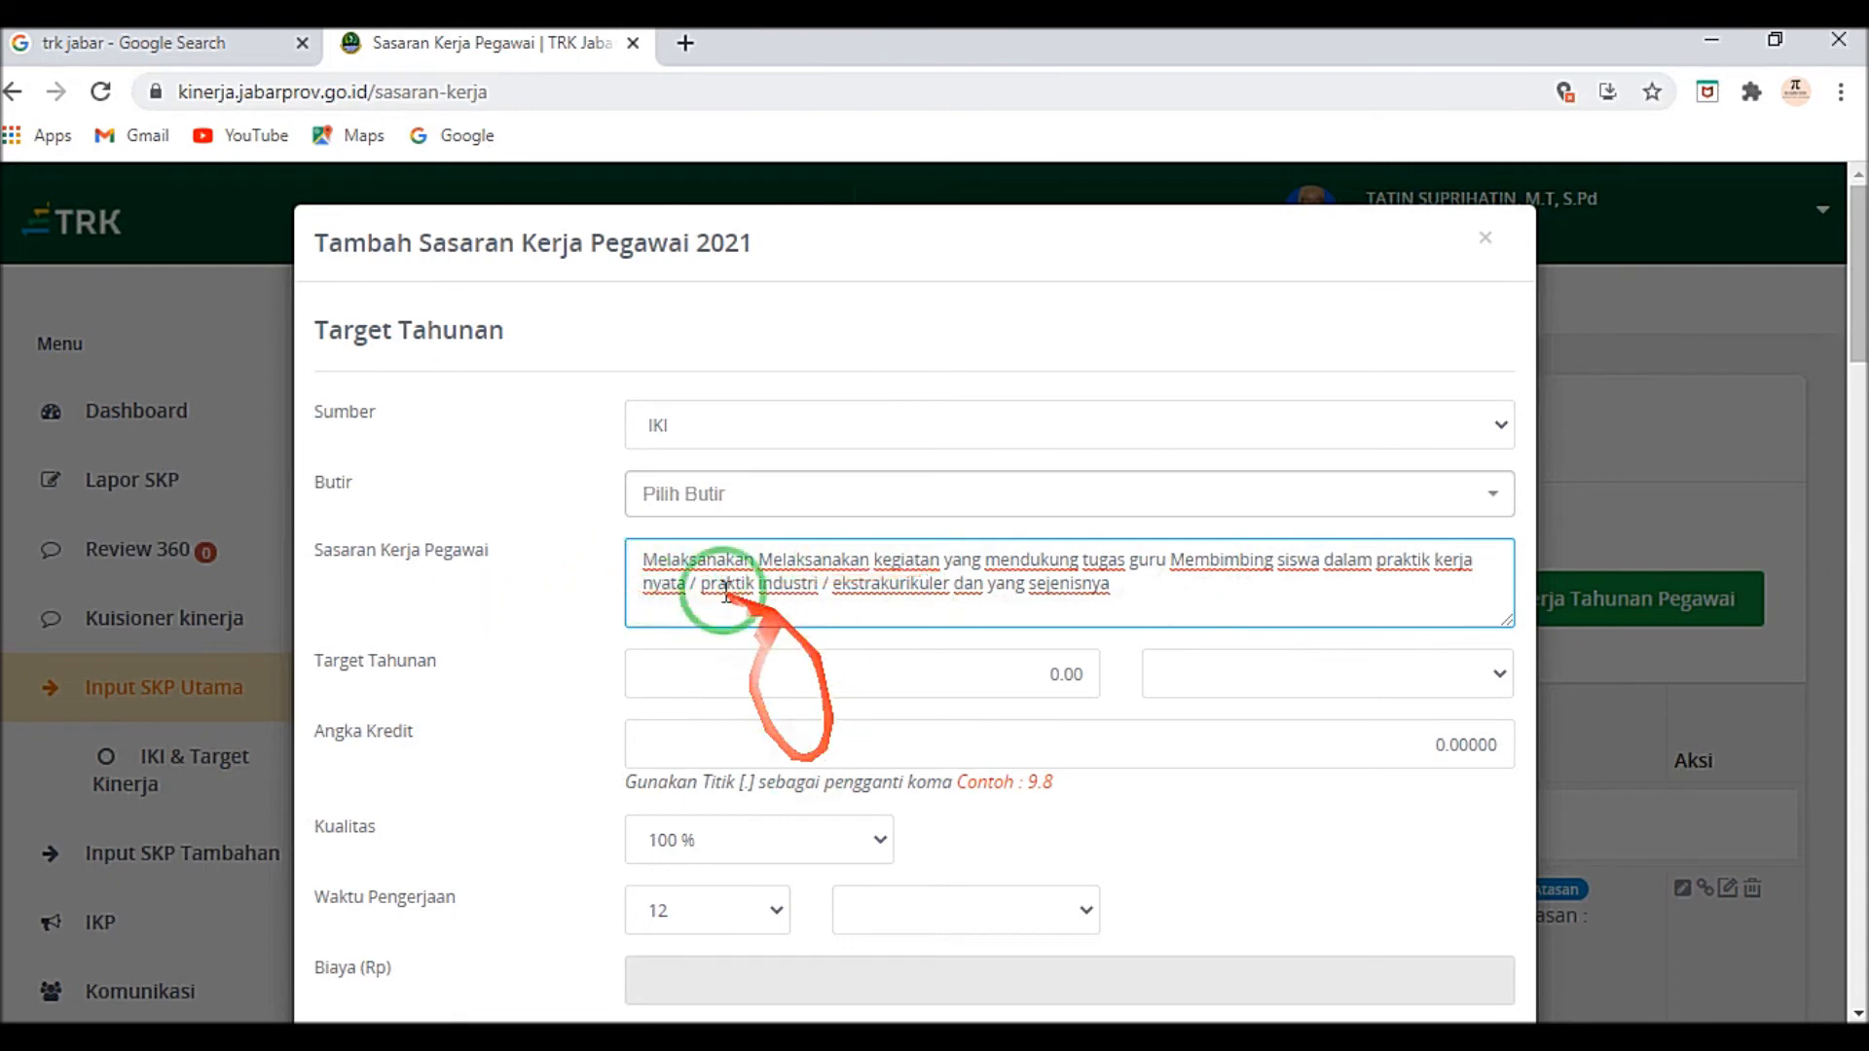
Step: Set Target Tahunan to 1 dokumen and Angka Kredit to 0.17, consulting the Excel workbook for the credit value
click(1062, 677)
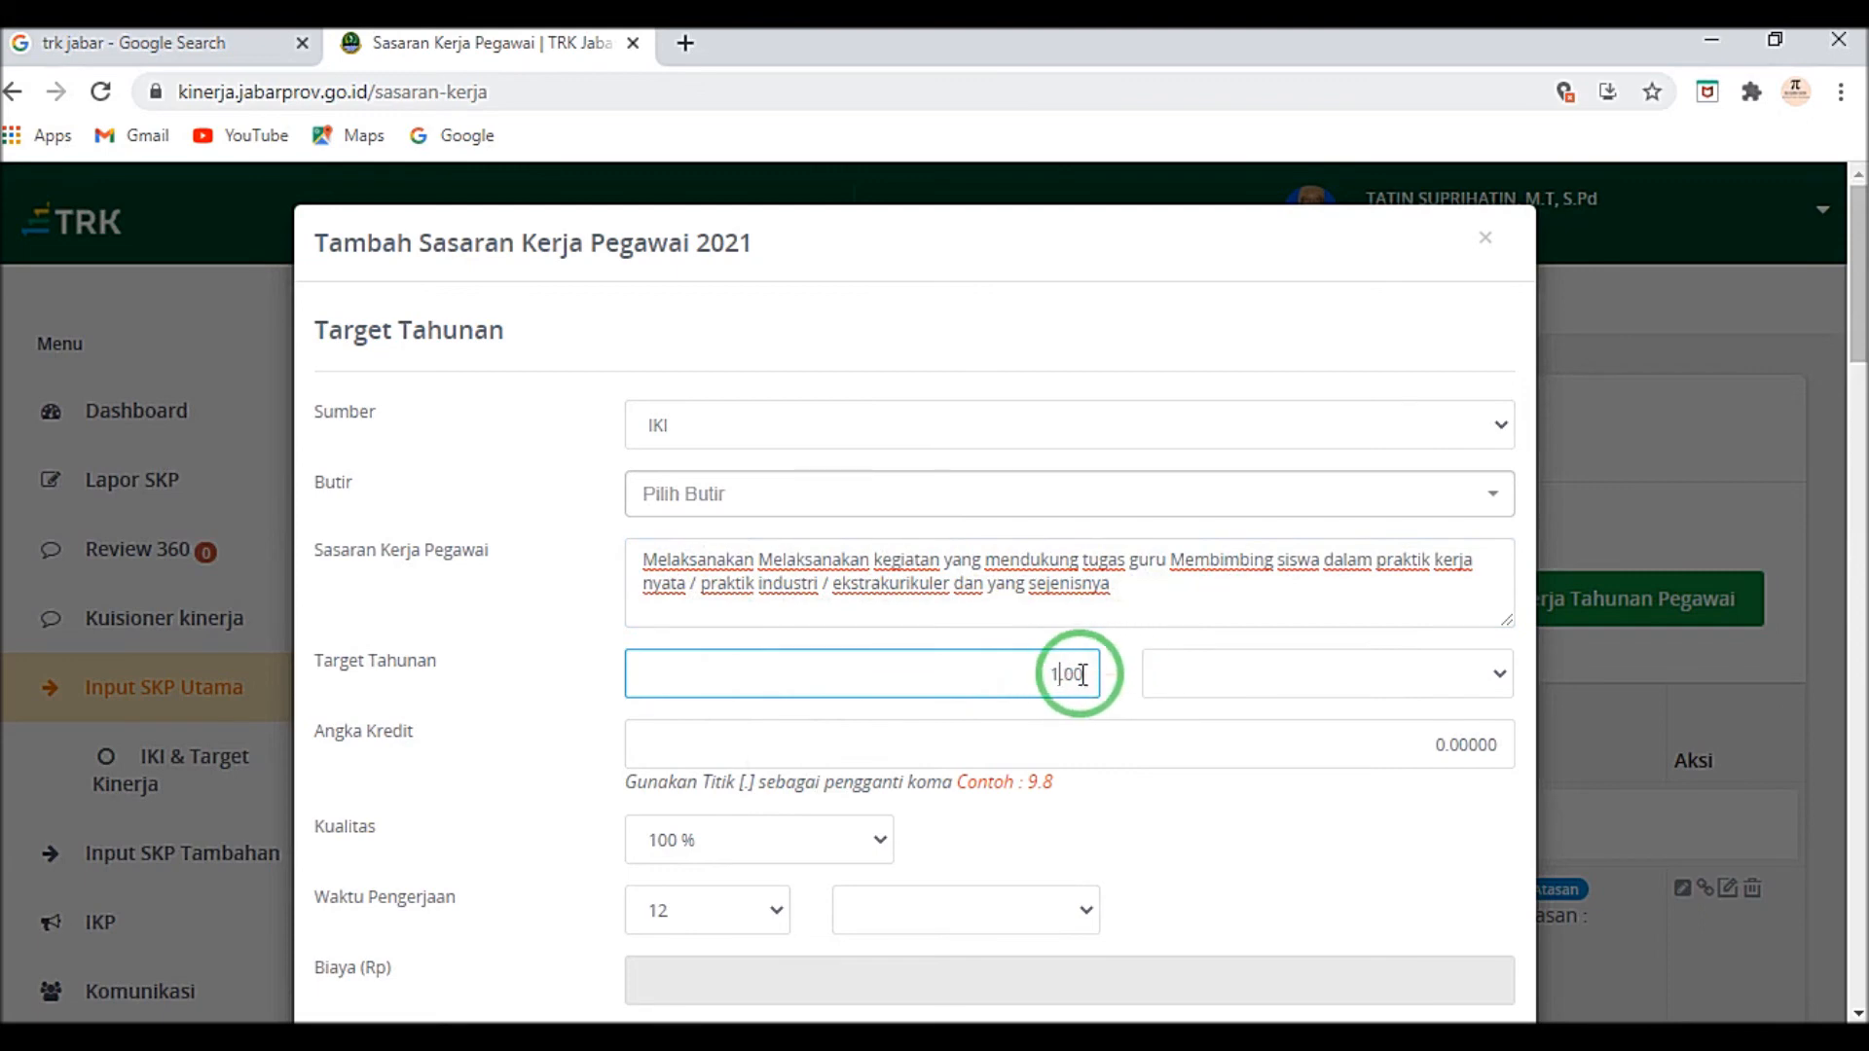
click(1207, 674)
click(1212, 708)
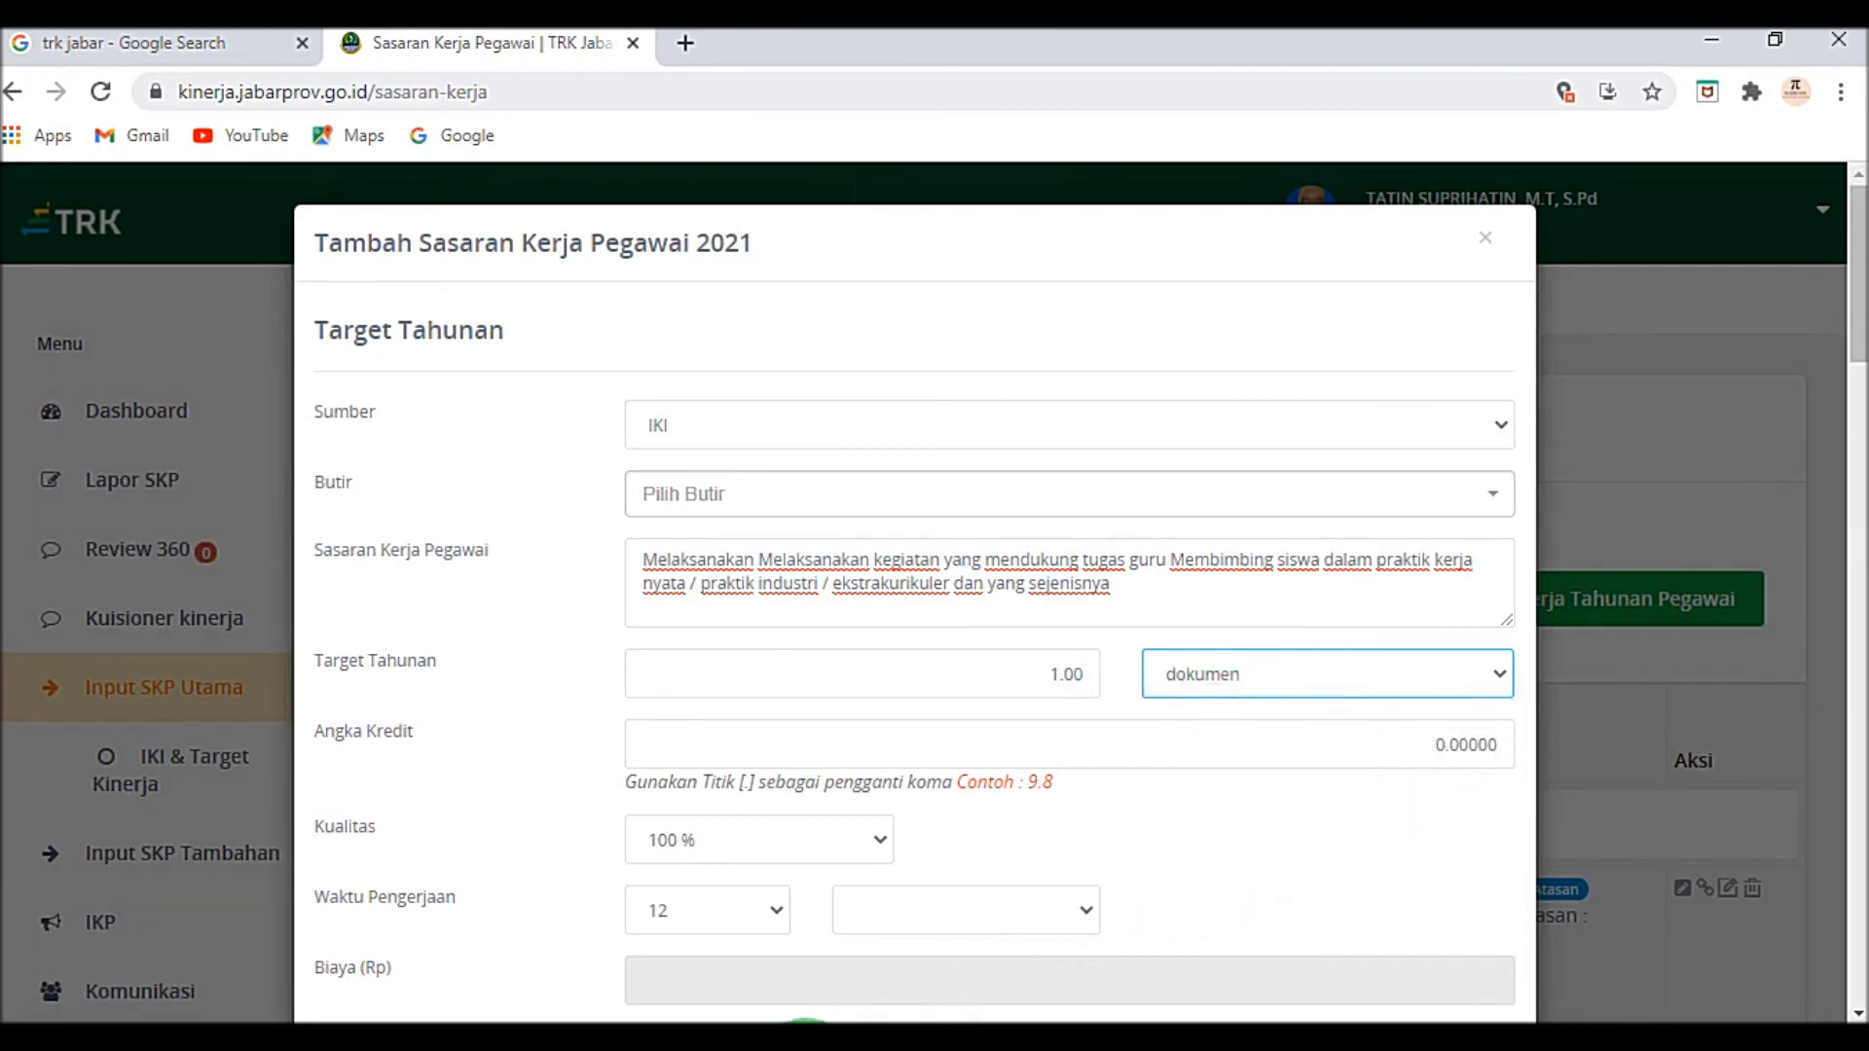
click(806, 1048)
click(808, 1048)
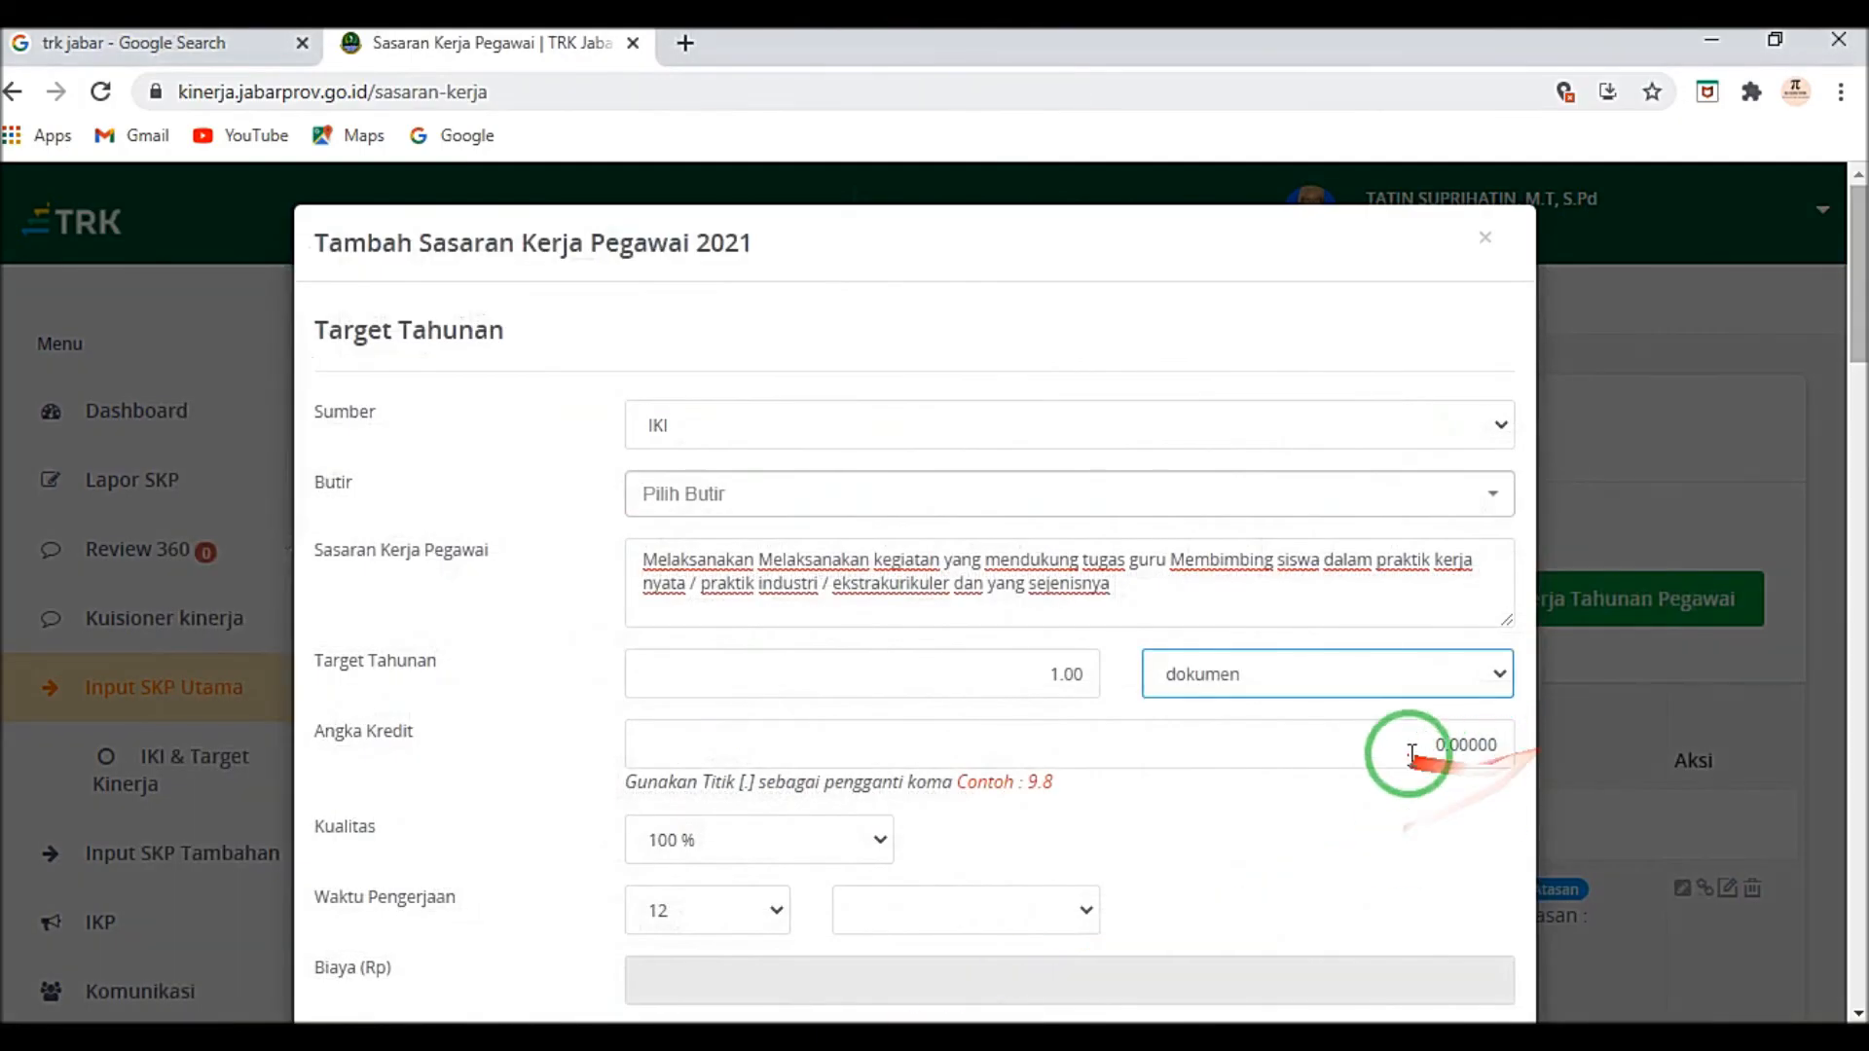
click(1454, 747)
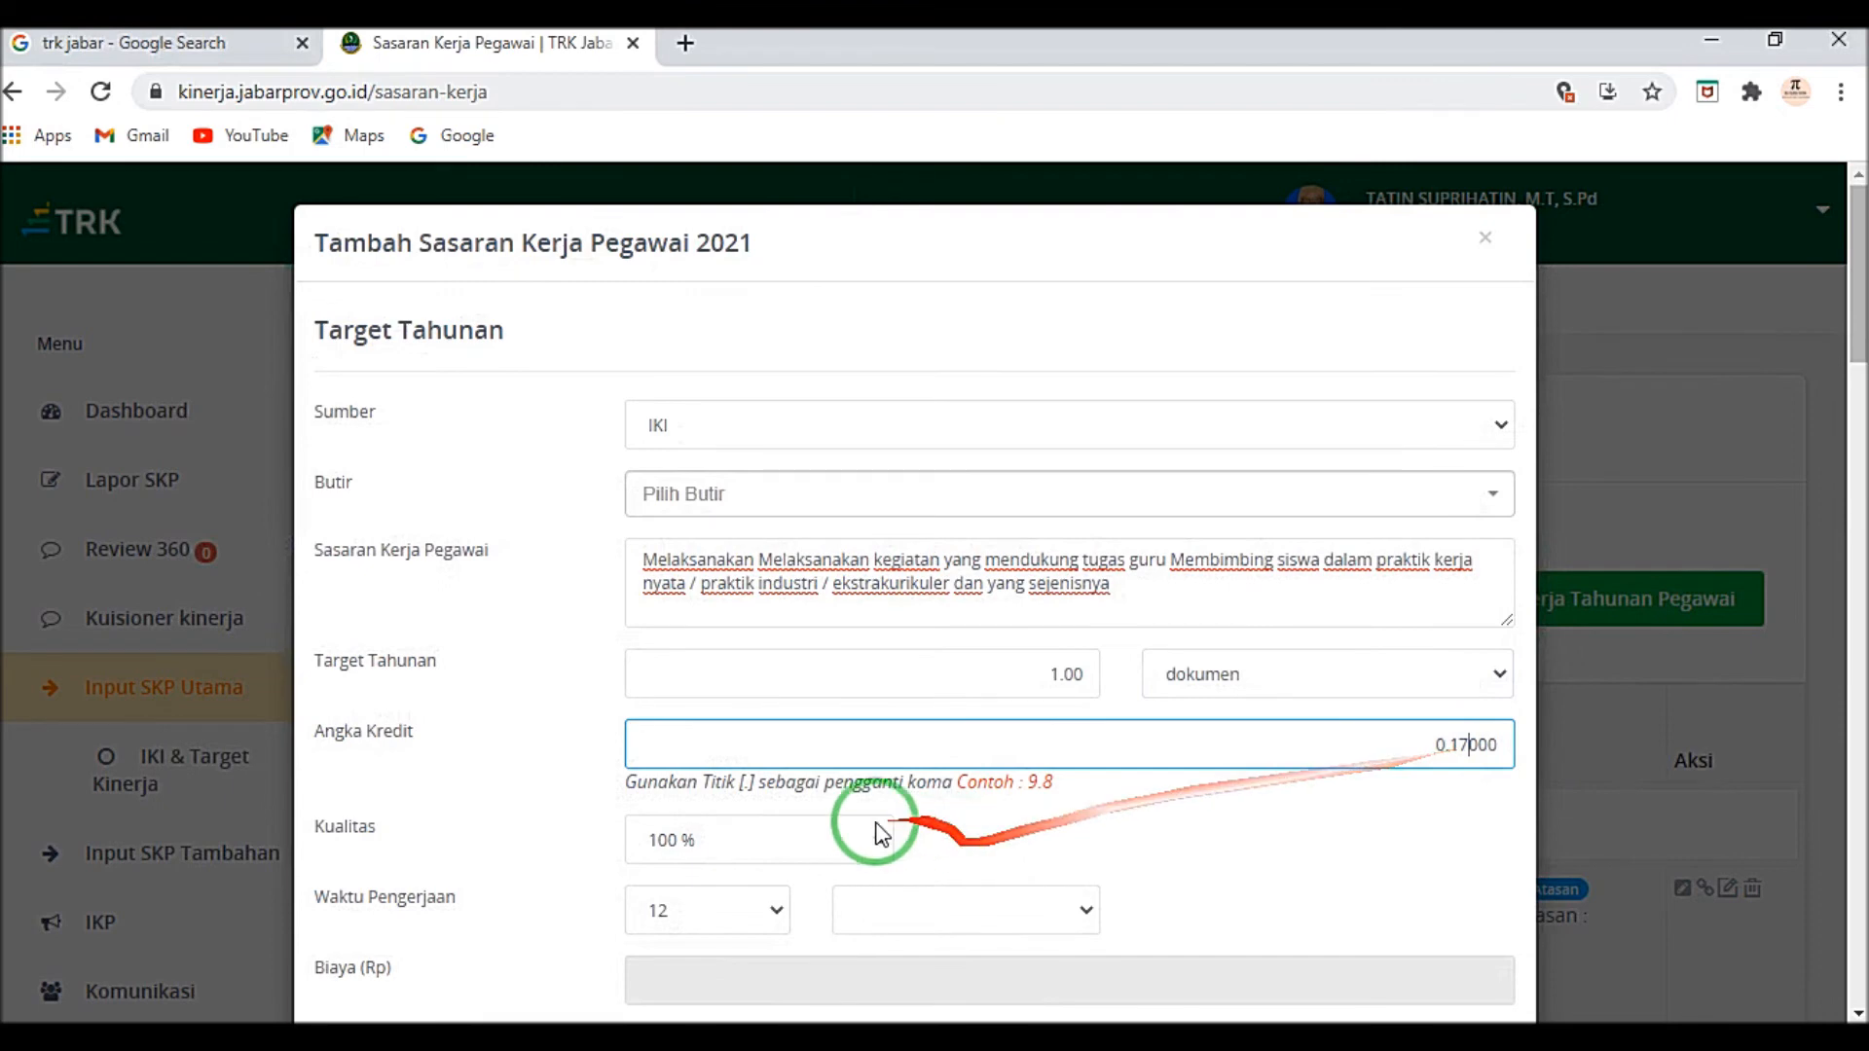
Step: Set the Waktu Pengerjaan of the Membimbing siswa entry to 3 bulan
click(784, 925)
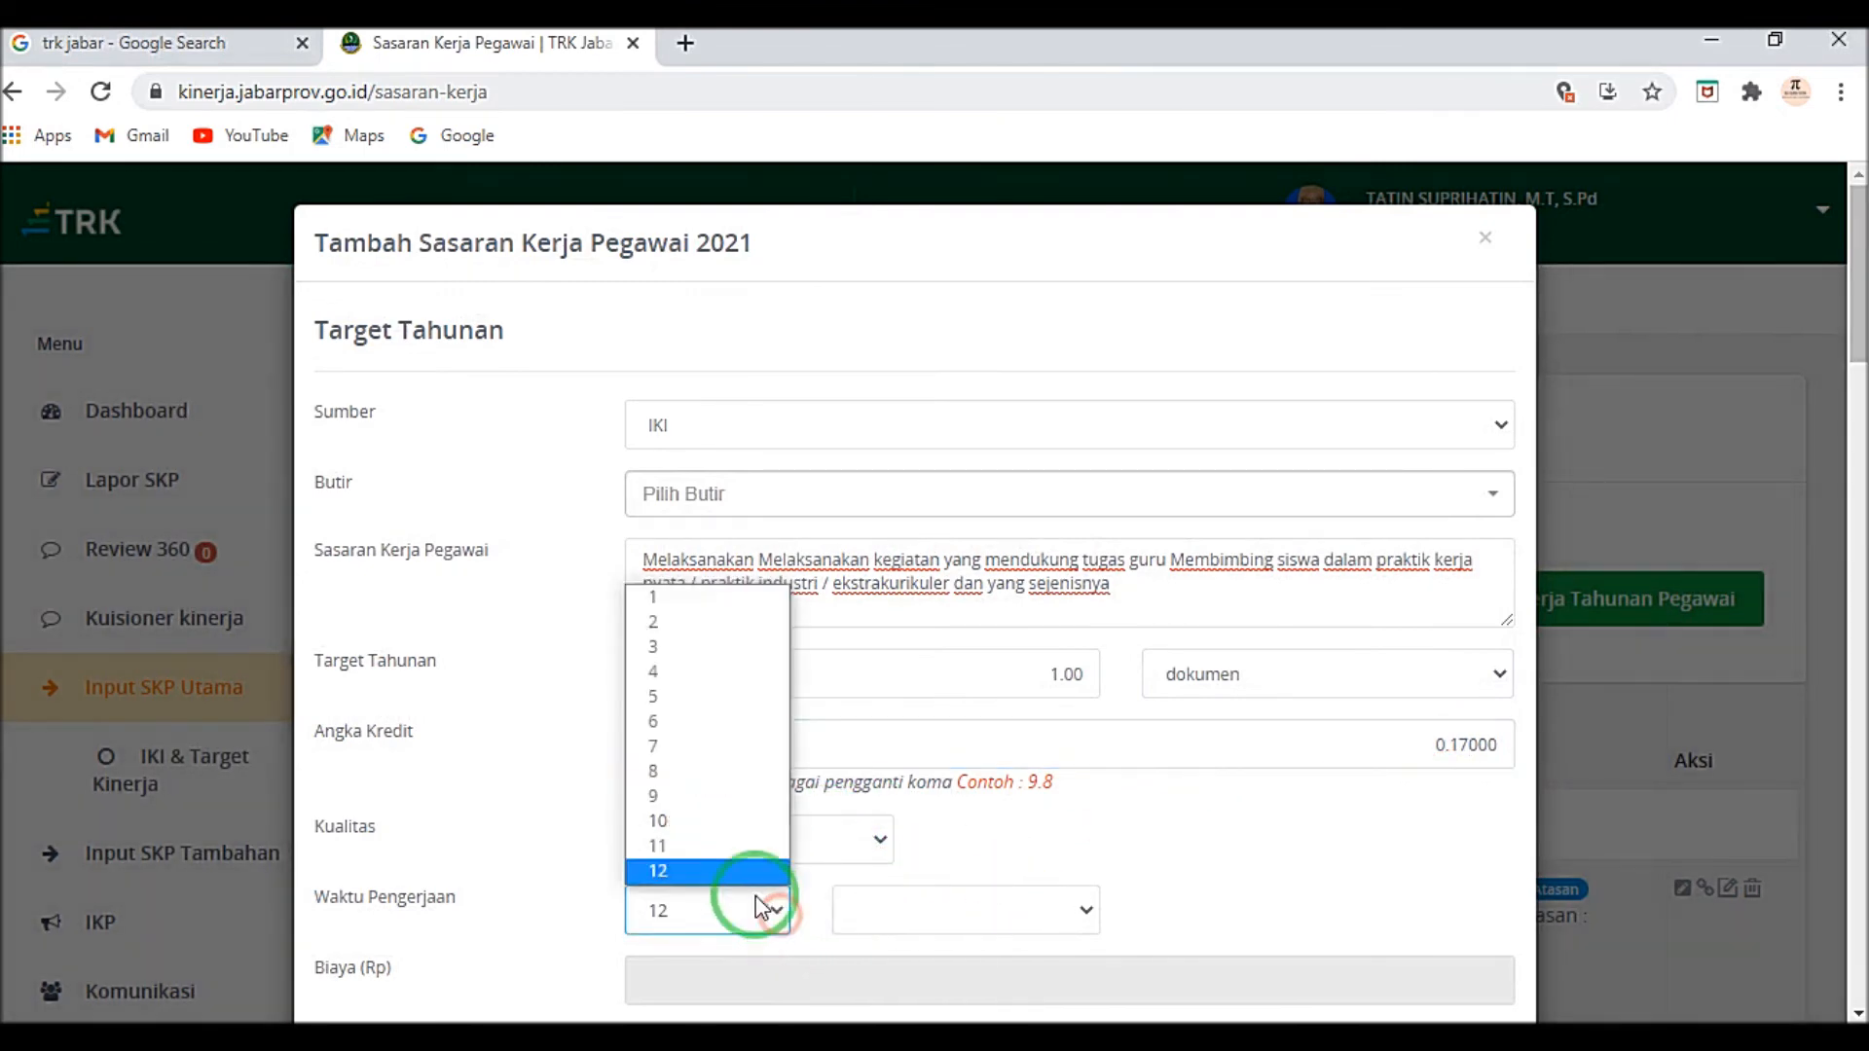
click(688, 654)
click(930, 915)
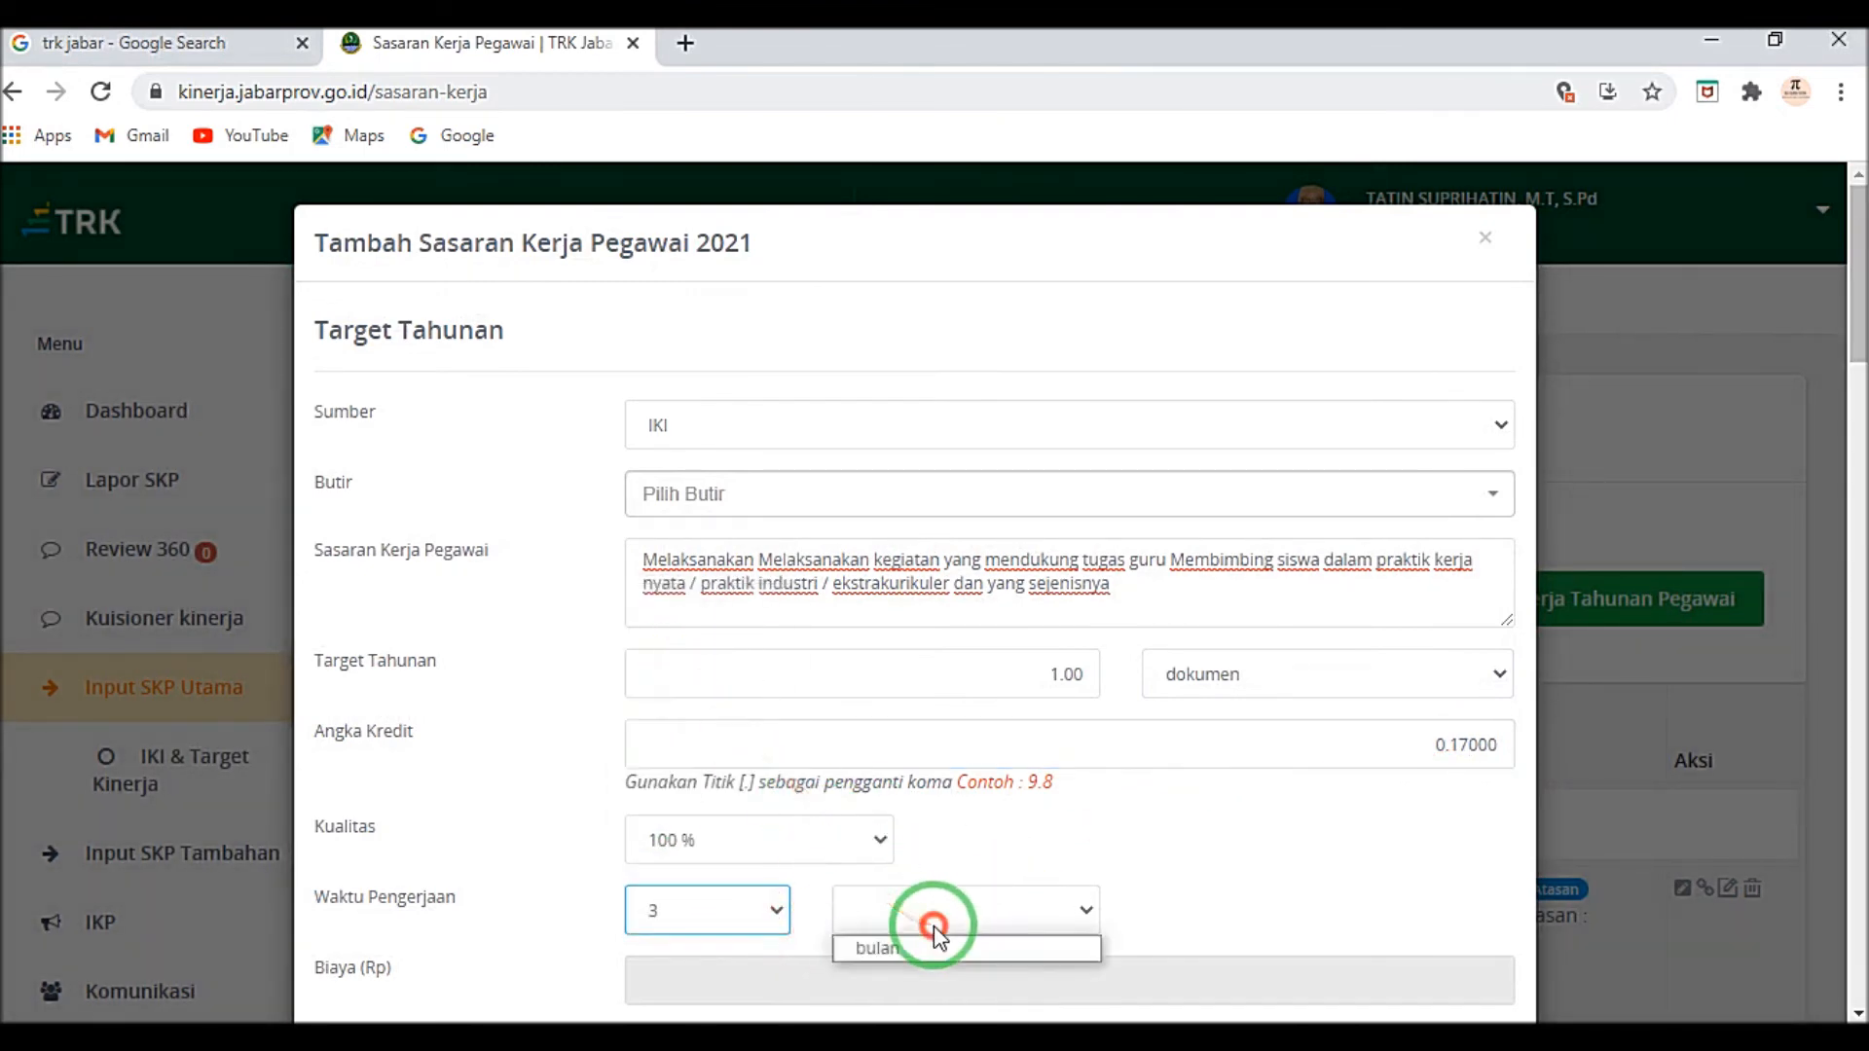
click(909, 942)
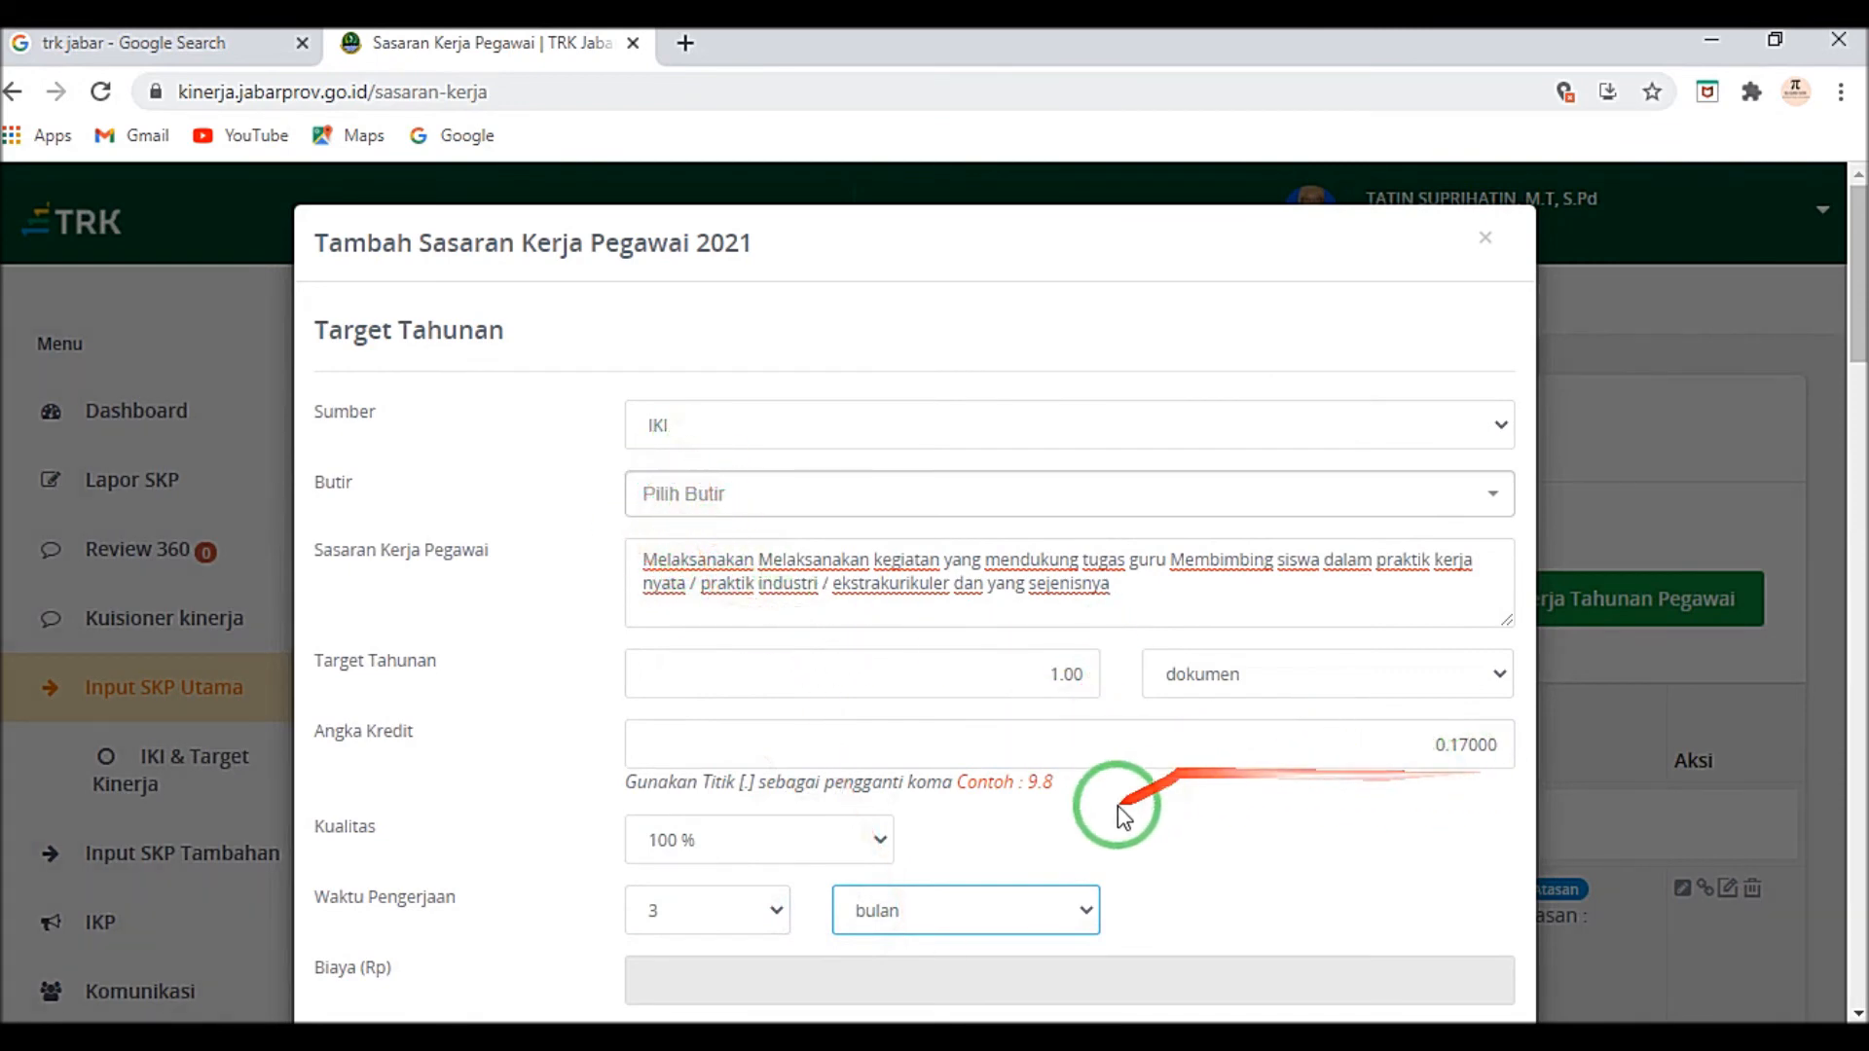
Step: Paste the Membimbing siswa activity as the monthly target indicator for Januari, Februari, Maret and April
scroll(1117, 804, down, 6)
scroll(813, 714, down, 6)
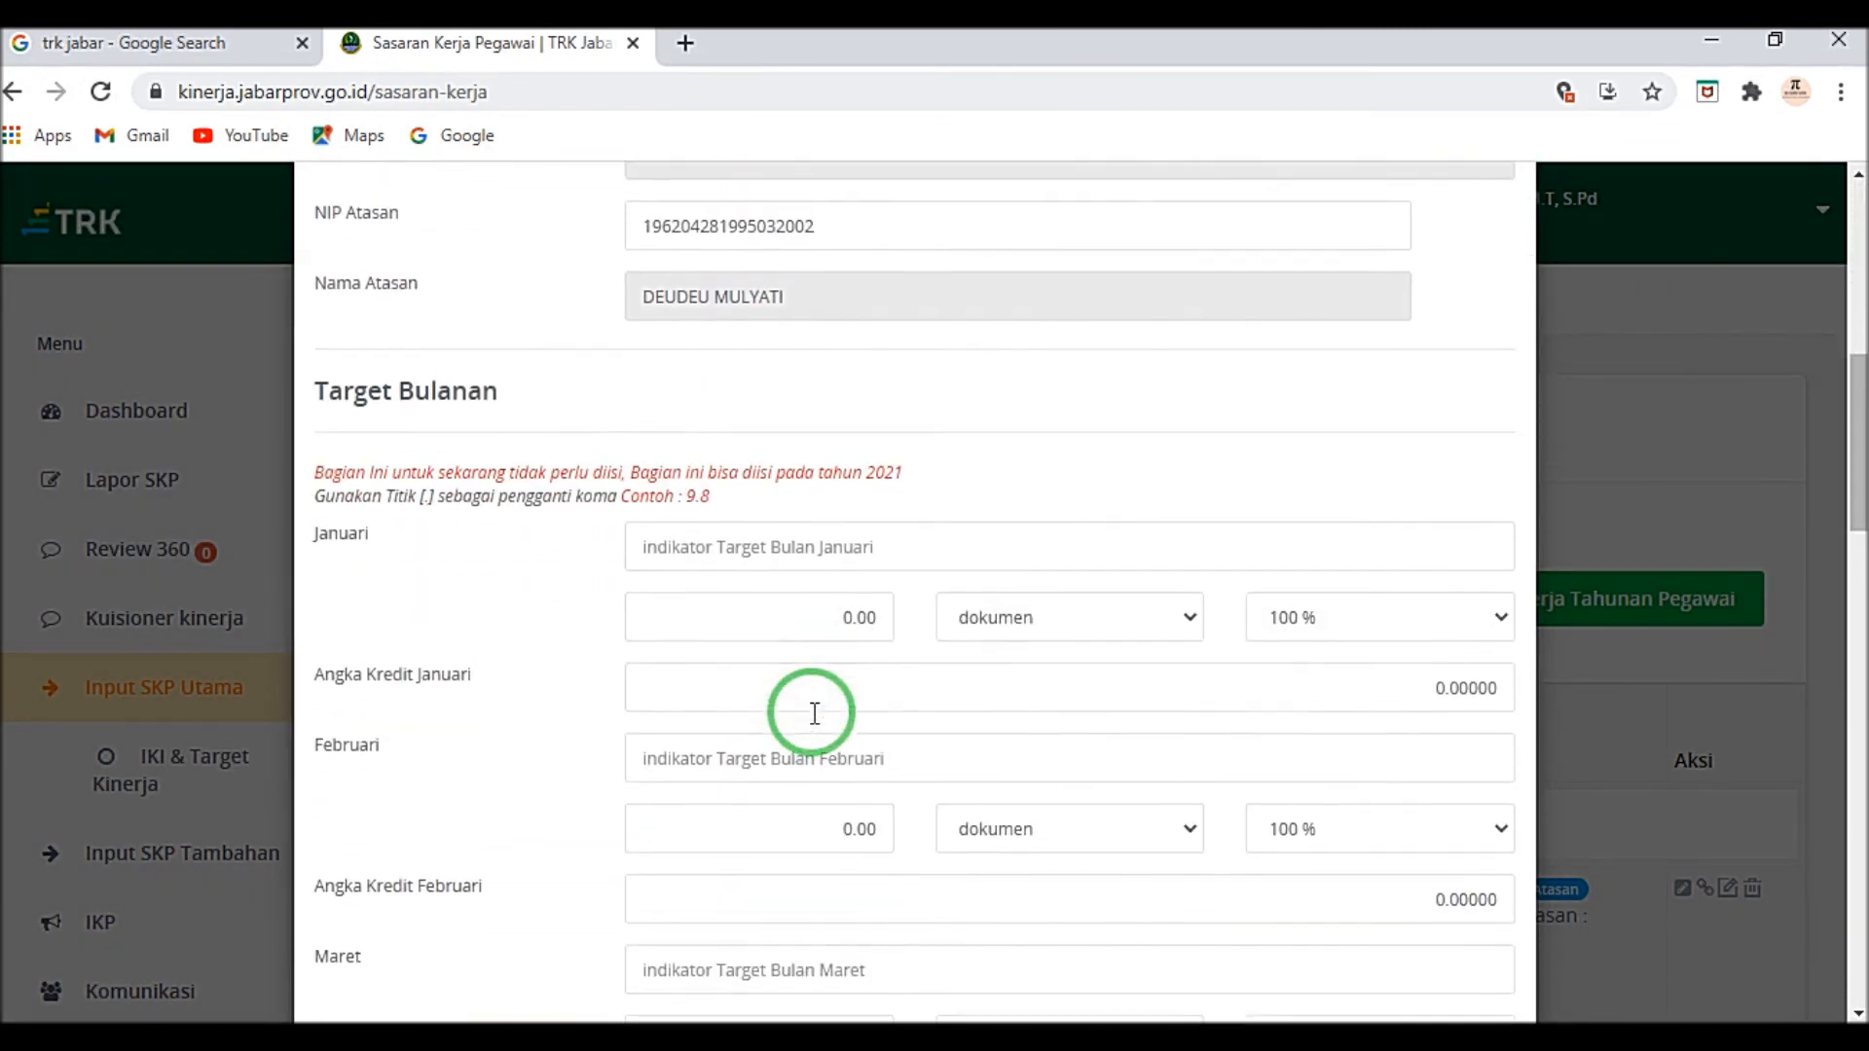
click(655, 276)
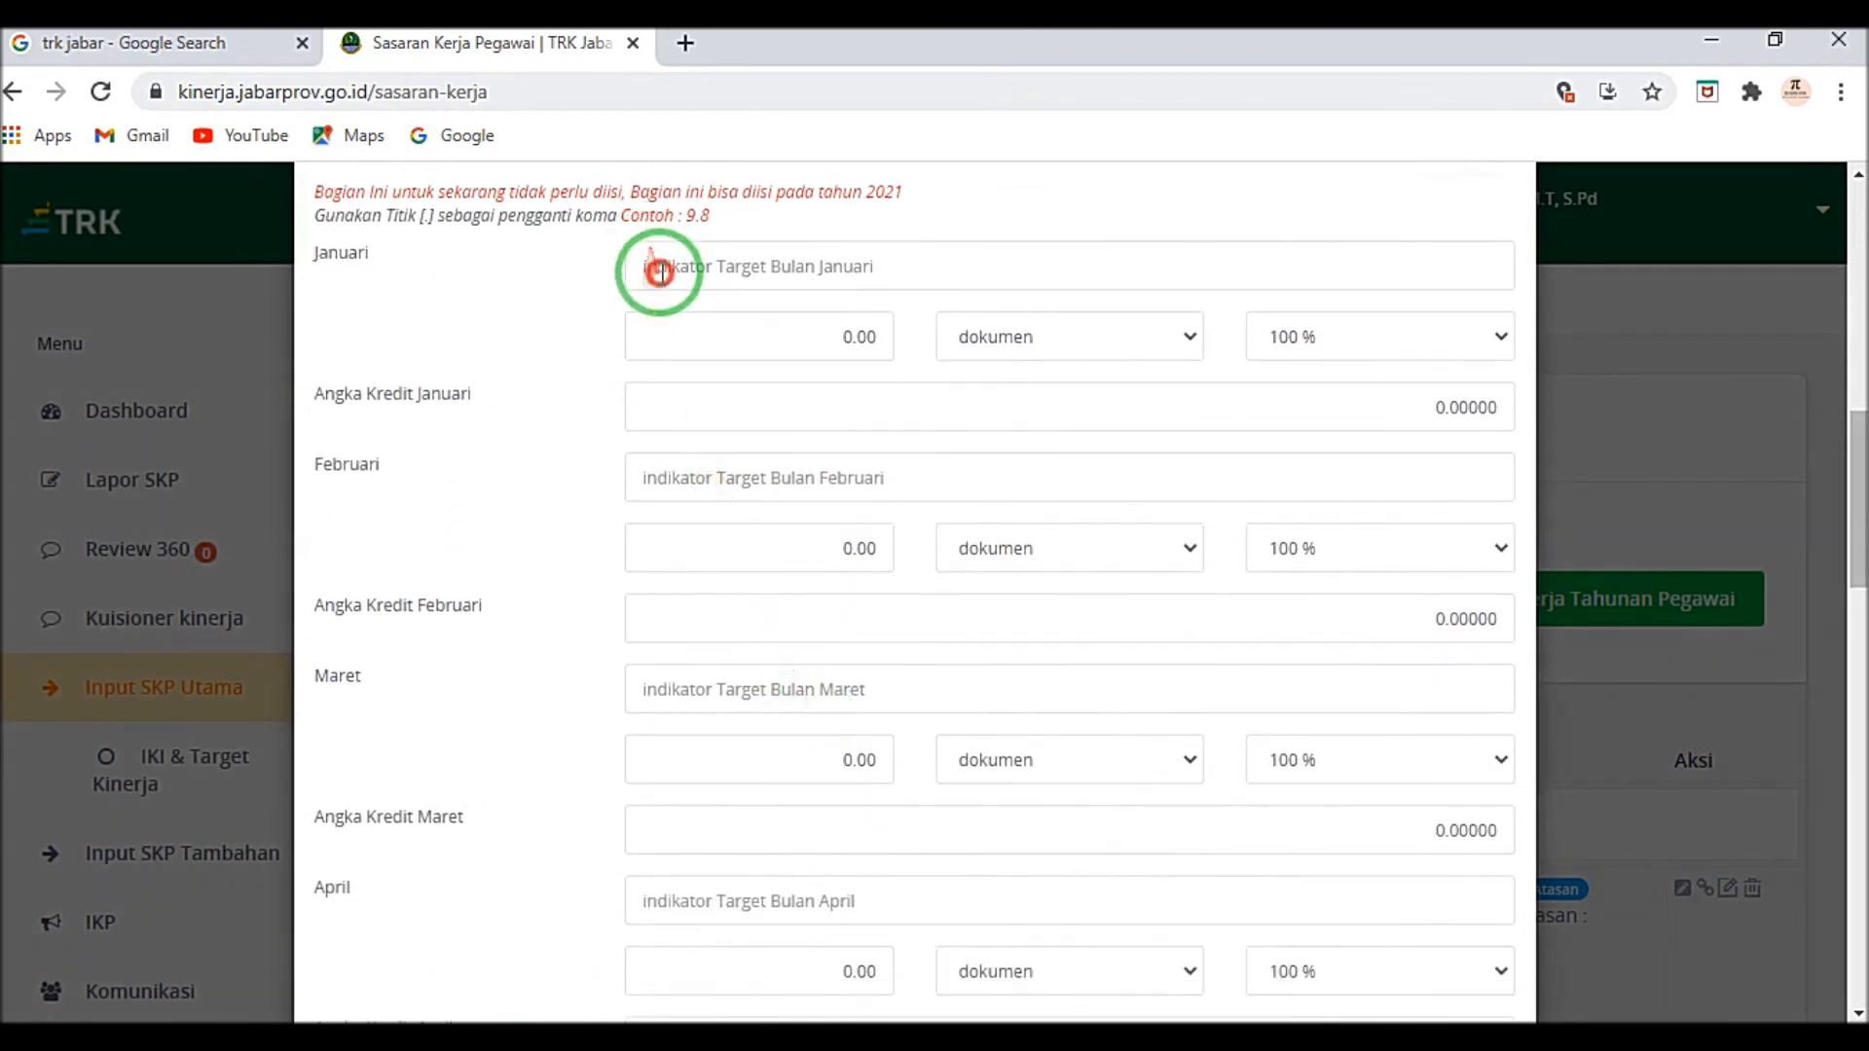
key(ctrl+v)
click(684, 474)
key(ctrl+v)
click(675, 695)
key(ctrl+v)
scroll(678, 701, down, 2)
scroll(679, 702, down, 2)
click(676, 621)
key(ctrl+v)
Step: Paste the same activity text as the target indicator for Mei, Juni, Juli, Agustus and September
click(672, 825)
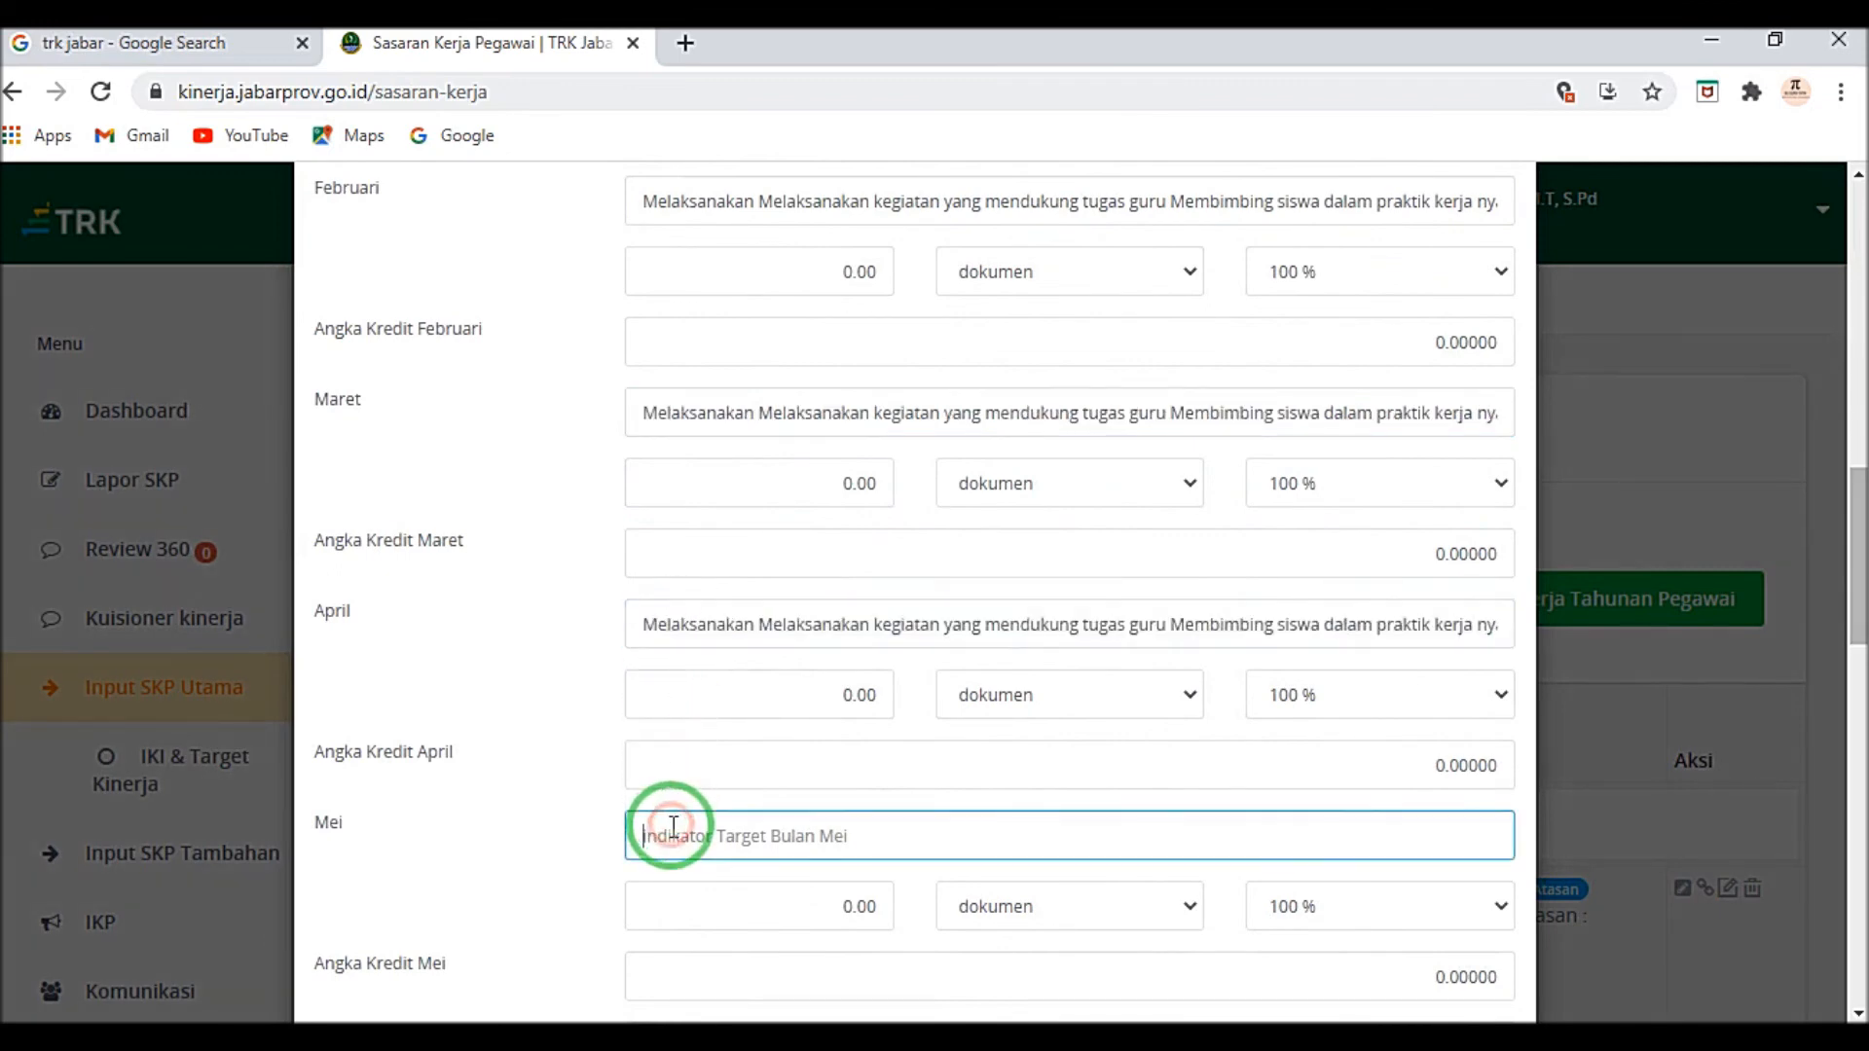
key(ctrl+v)
scroll(668, 813, down, 5)
click(679, 634)
key(ctrl+v)
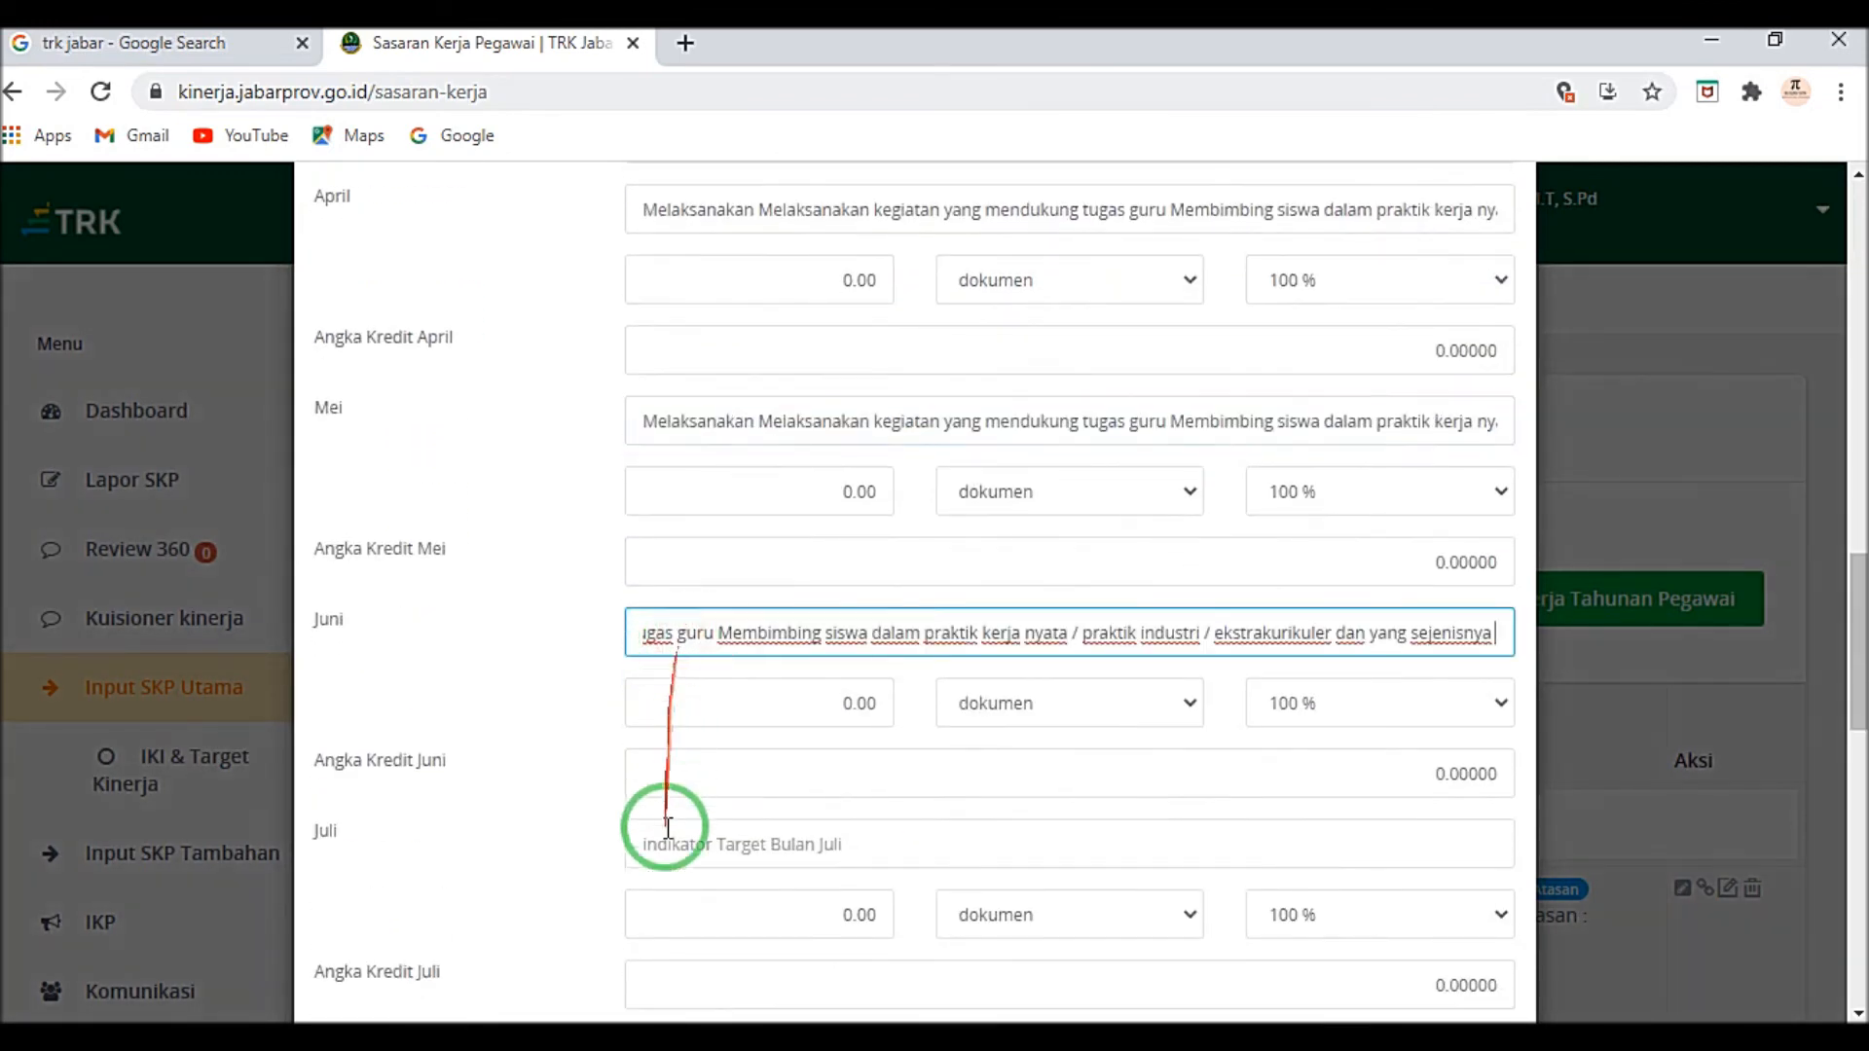
click(659, 842)
text(Melaksanakan Melaksanakan kegiatan yang mendukung tugas guru Membimbing siswa dalam praktik kerja nyata / praktik industri / ekstrakurikuler dan yang sejenisnya)
scroll(655, 847, down, 4)
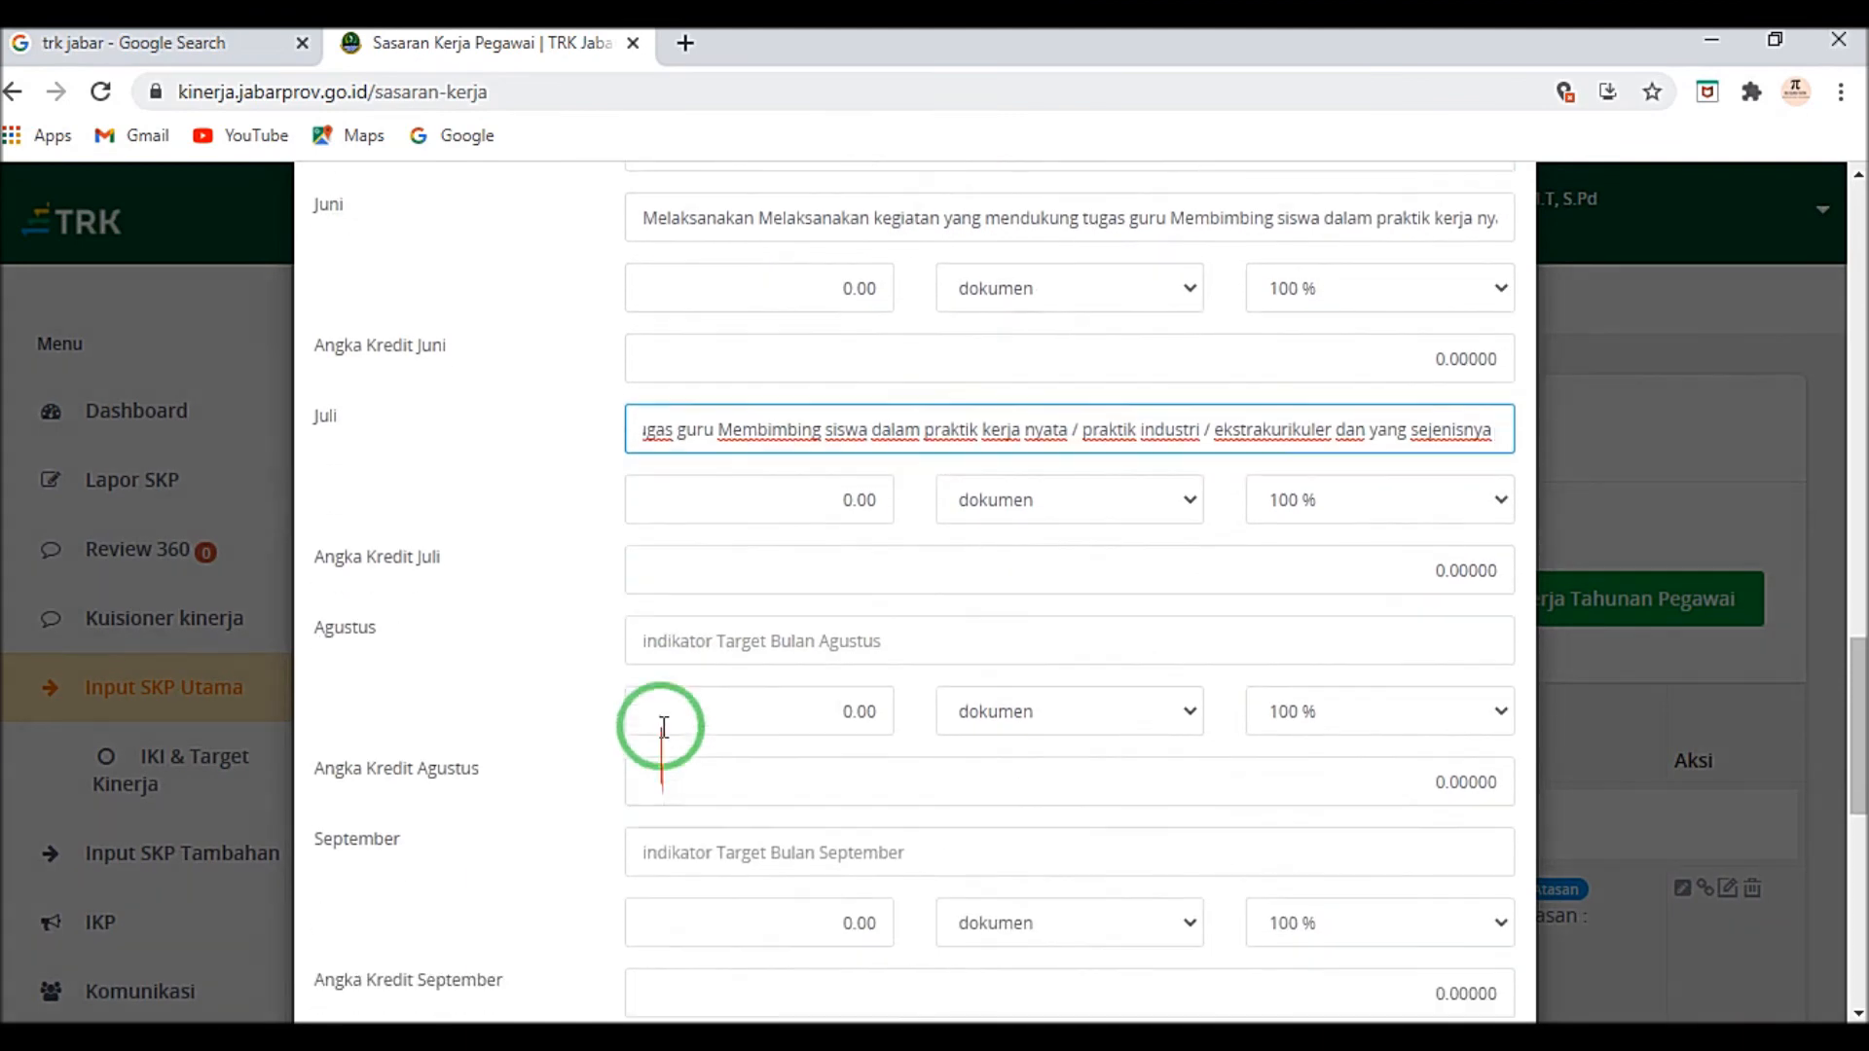
click(669, 637)
text(Melaksanakan Melaksanakan kegiatan yang mendukung tugas guru Membimbing siswa dalam praktik kerja nyata / praktik industri / ekstrakurikuler dan yang sejenisnya)
click(668, 854)
text(Melaksanakan Melaksanakan kegiatan yang mendukung tugas guru Membimbing siswa dalam praktik kerja nyata / praktik industri / ekstrakurikuler dan yang sejenisnya)
Step: Fill the Oktober, November and Desember target indicators with the same Membimbing siswa activity text
scroll(664, 850, down, 2)
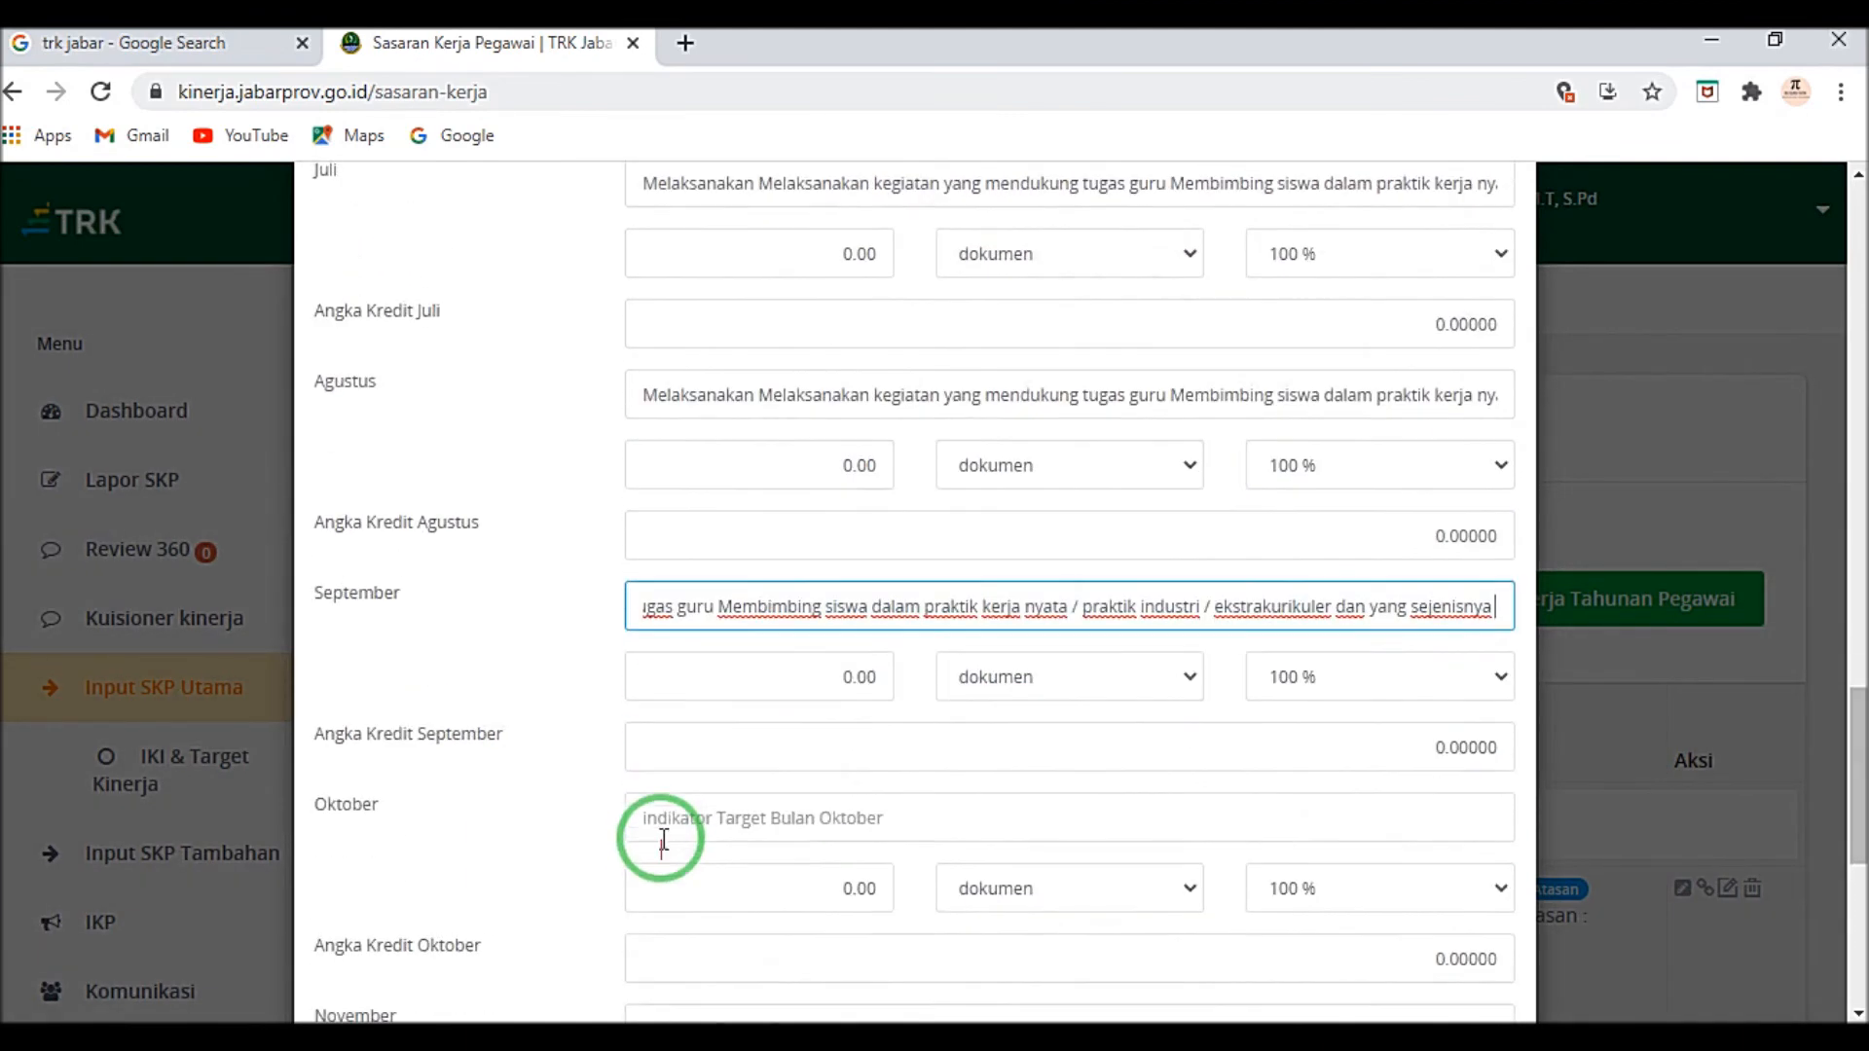
scroll(664, 850, down, 2)
click(655, 647)
text(Melaksanakan Melaksanakan kegiatan yang mendukung tugas guru Membimbing siswa dalam praktik kerja nyata / praktik industri / ekstrakurikuler dan yang sejenisnya)
click(669, 858)
text(Melaksanakan Melaksanakan kegiatan yang mendukung tugas guru Membimbing siswa dalam praktik kerja nyata / praktik industri / ekstrakurikuler dan yang sejenisnya)
key(ctrl+minus)
click(680, 979)
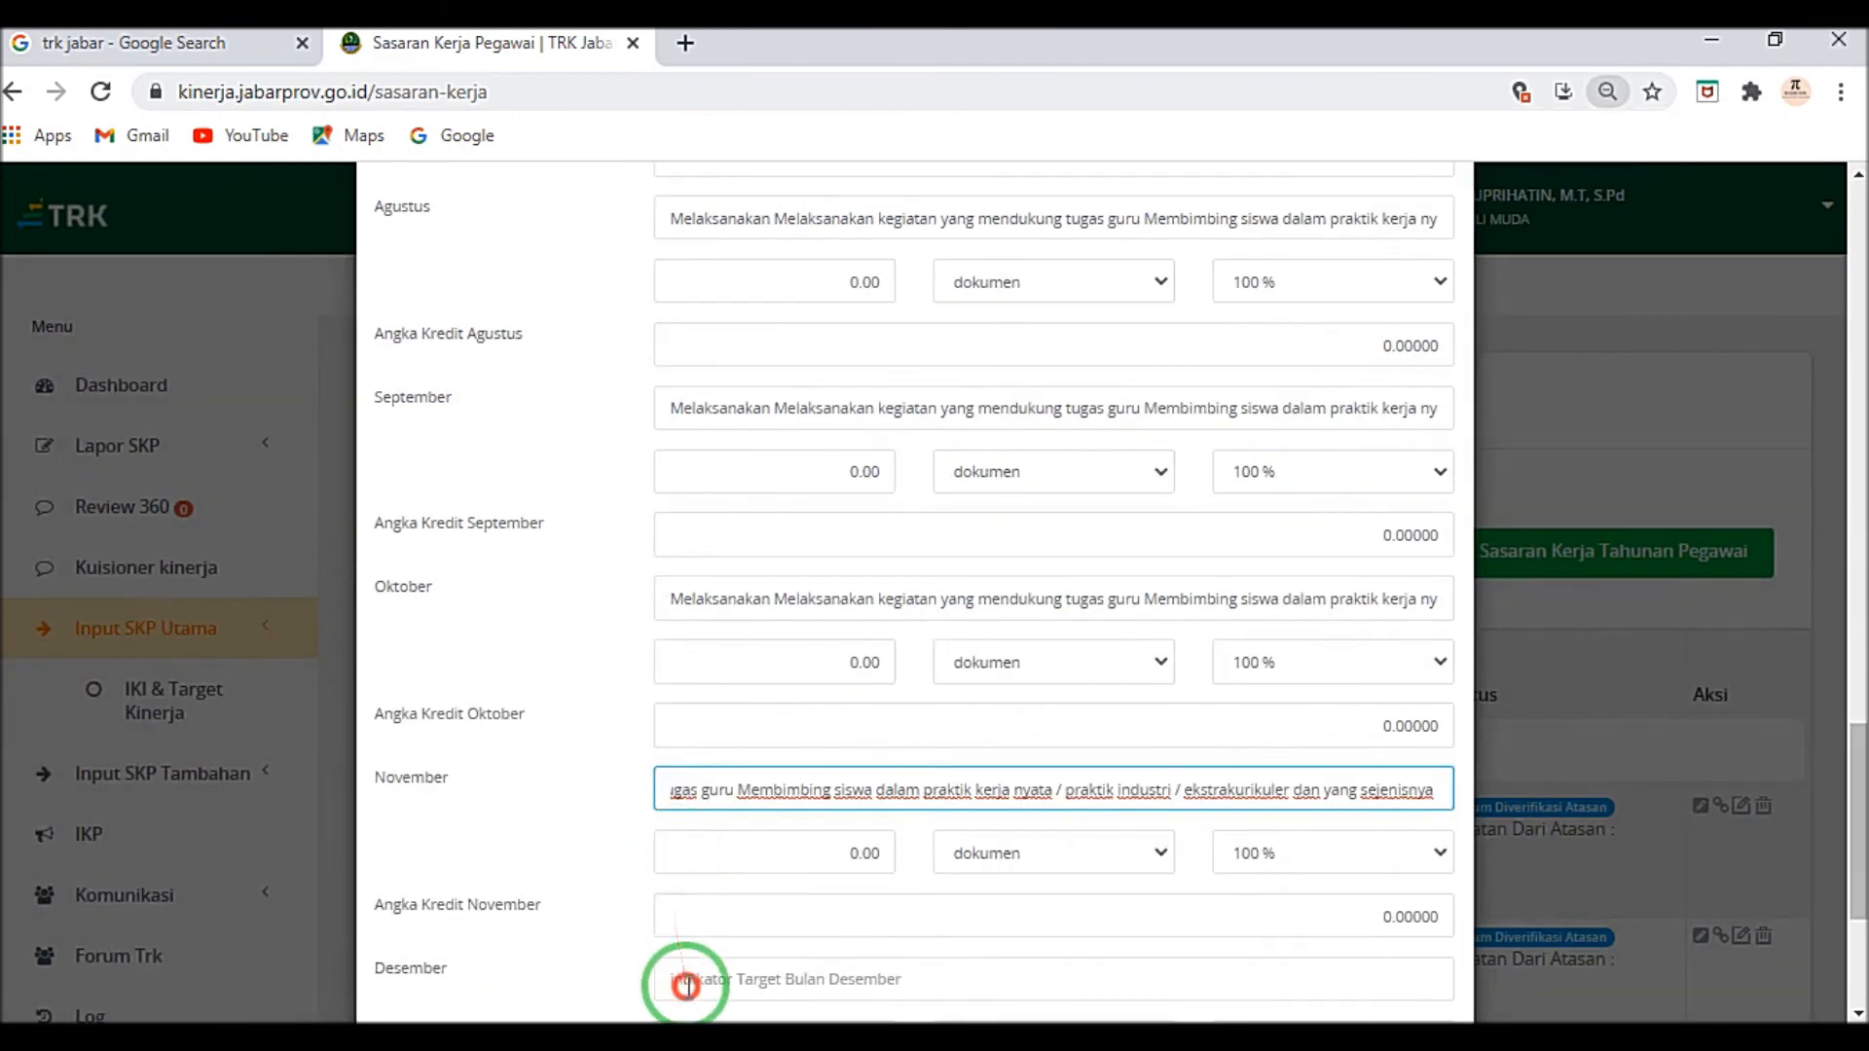
text(Melaksanakan Melaksanakan kegiatan yang mendukung tugas guru Membimbing siswa dalam praktik kerja nyata / praktik industri / ekstrakurikuler dan yang sejenisnya)
Step: Set the Mei target to 1 dokumen and Angka Kredit Mei to 0.17
scroll(681, 973, down, 3)
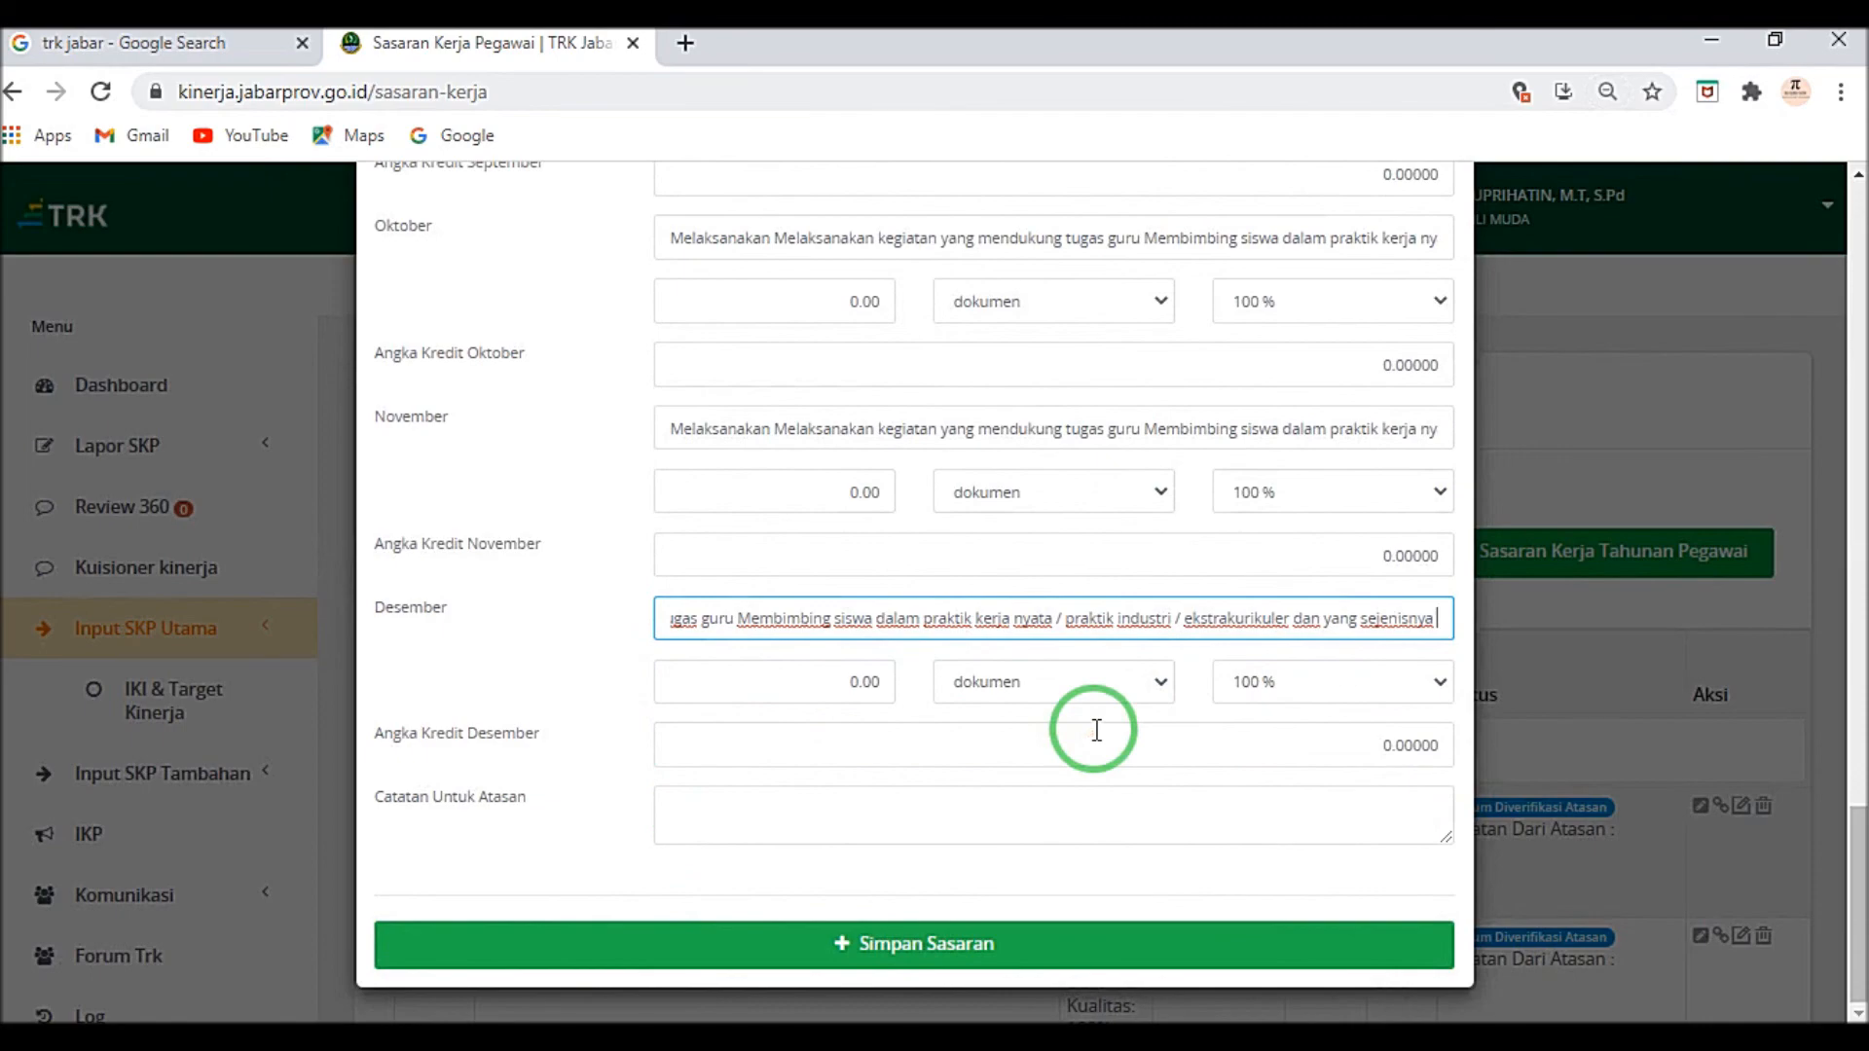
scroll(1092, 728, up, 3)
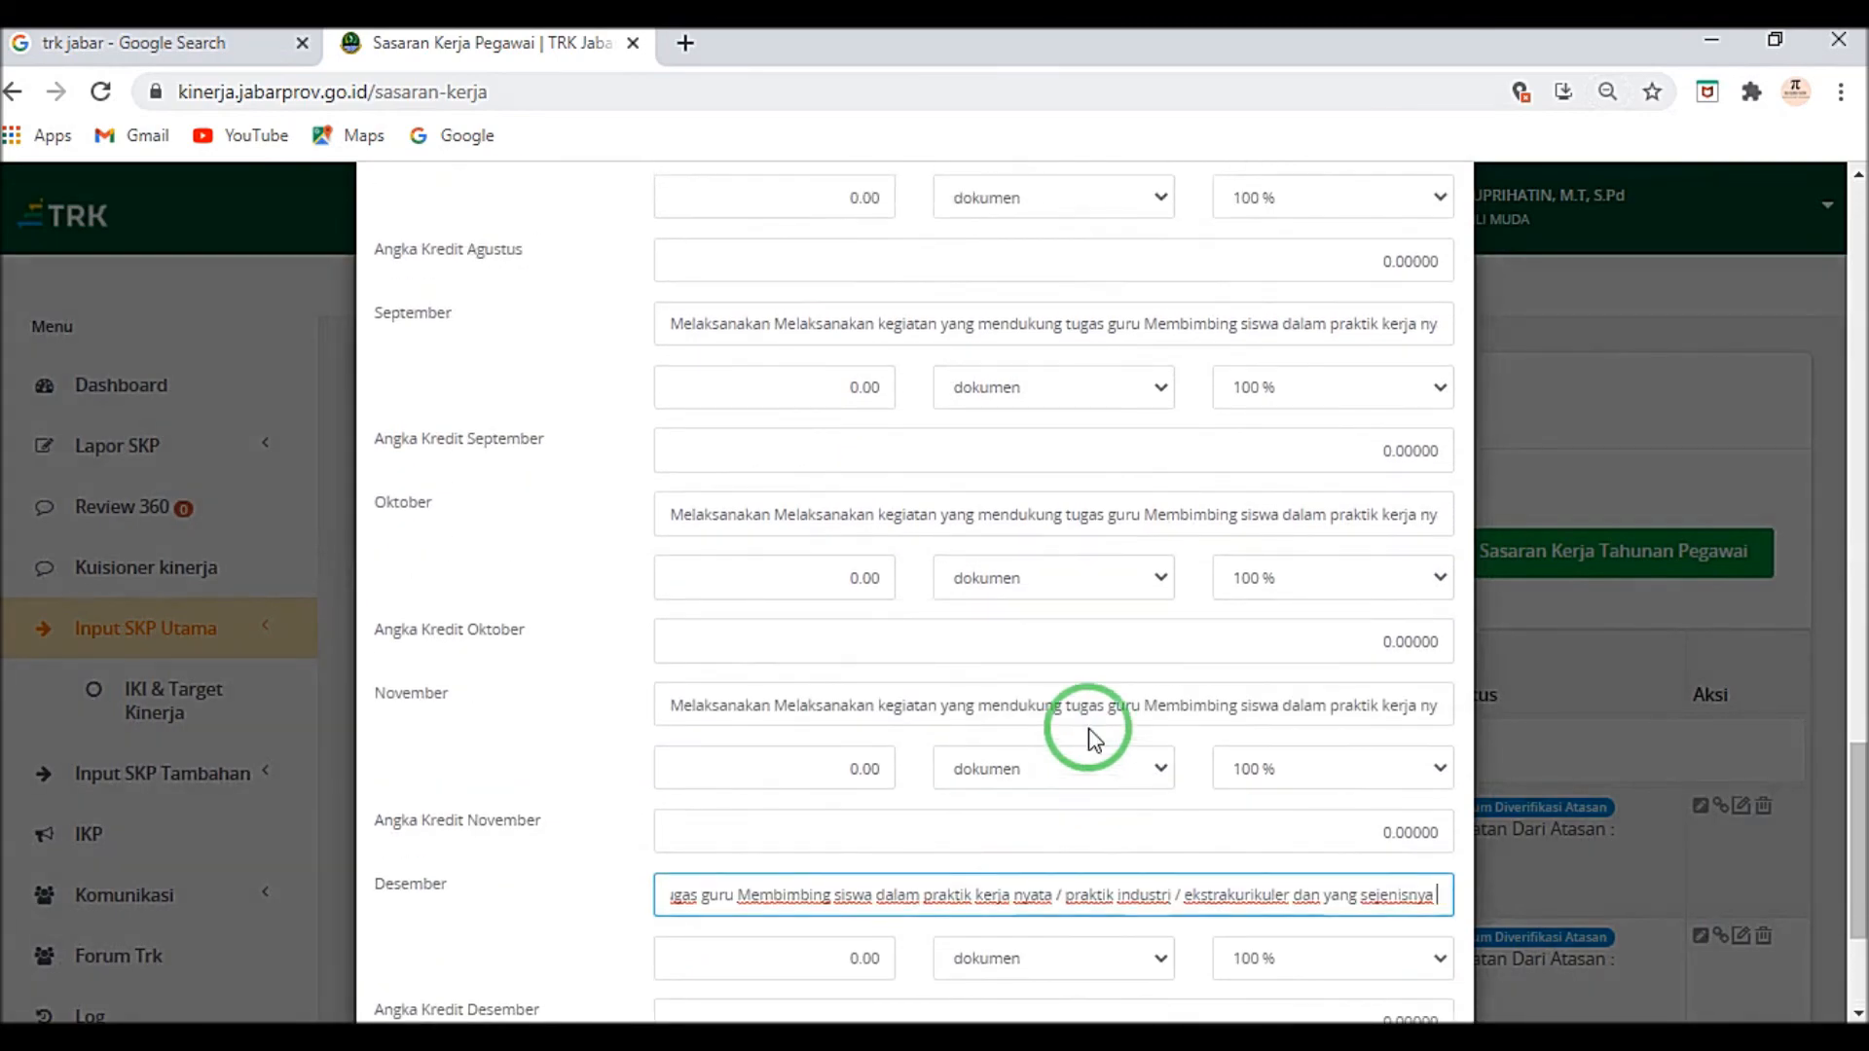
scroll(1090, 730, up, 16)
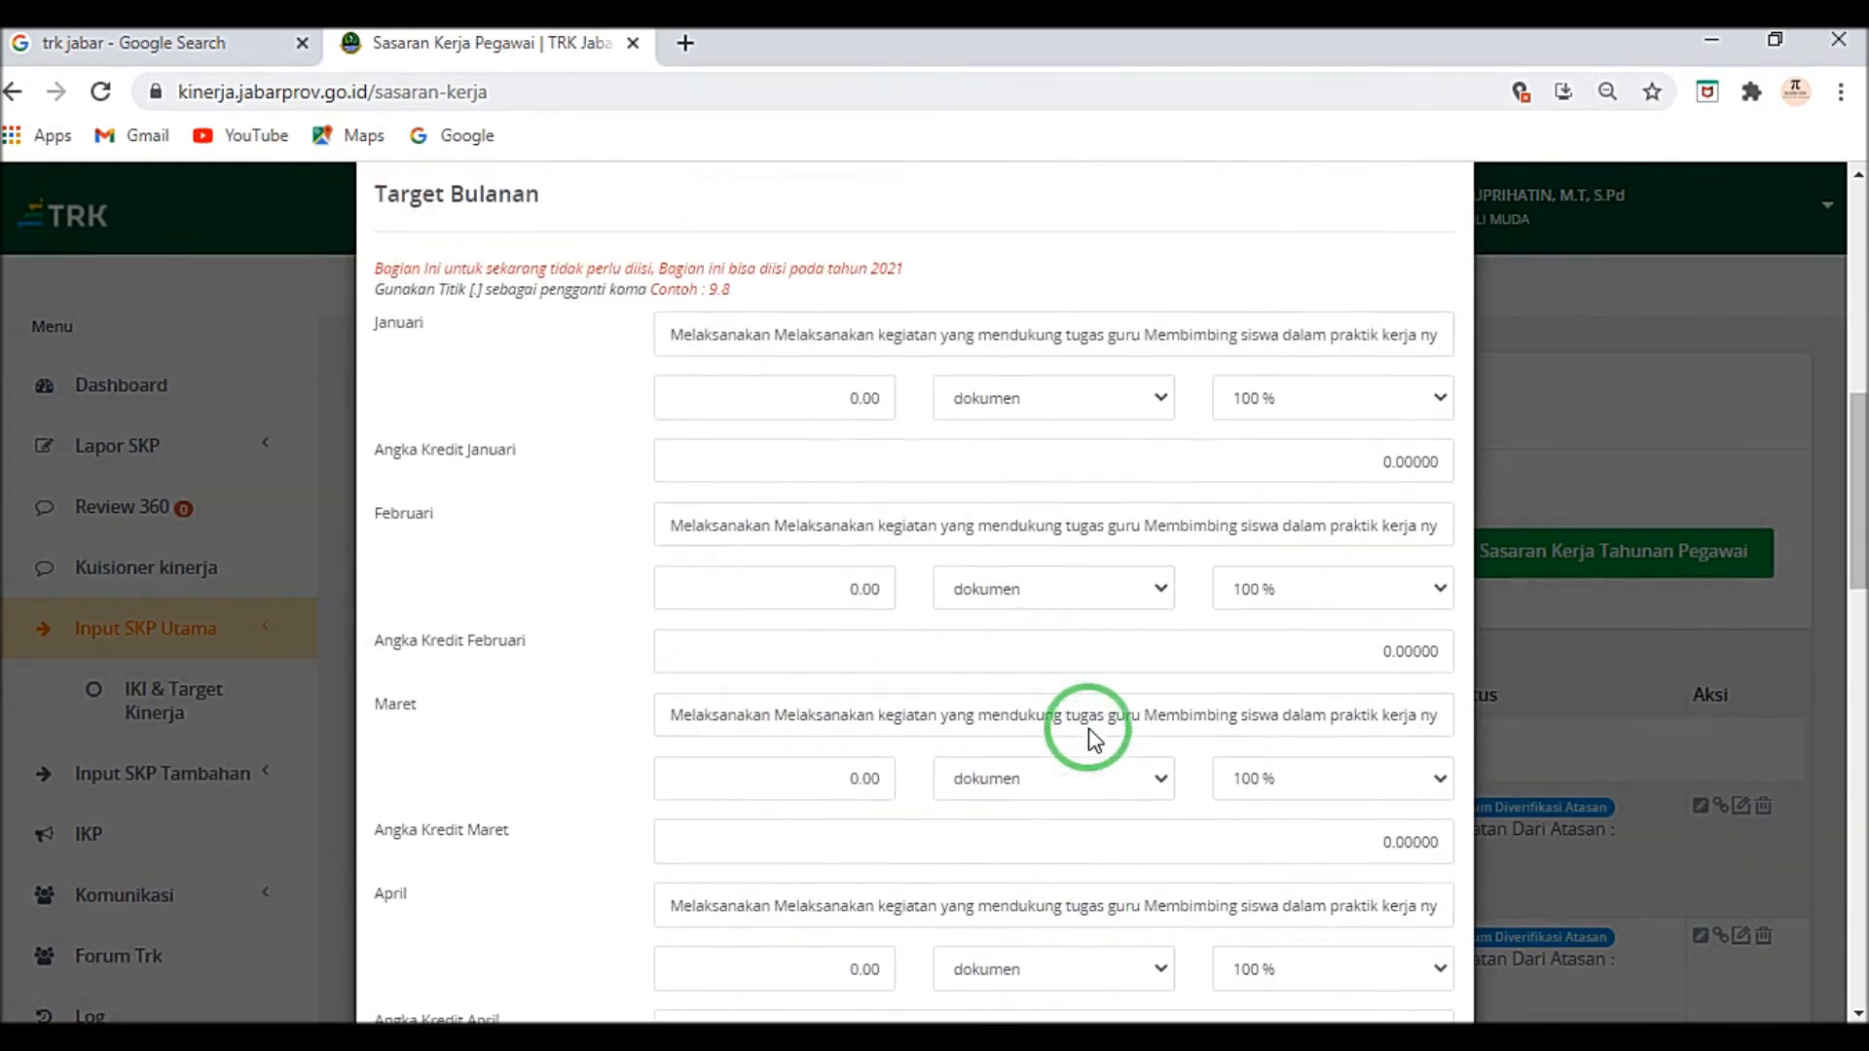
scroll(1092, 732, up, 3)
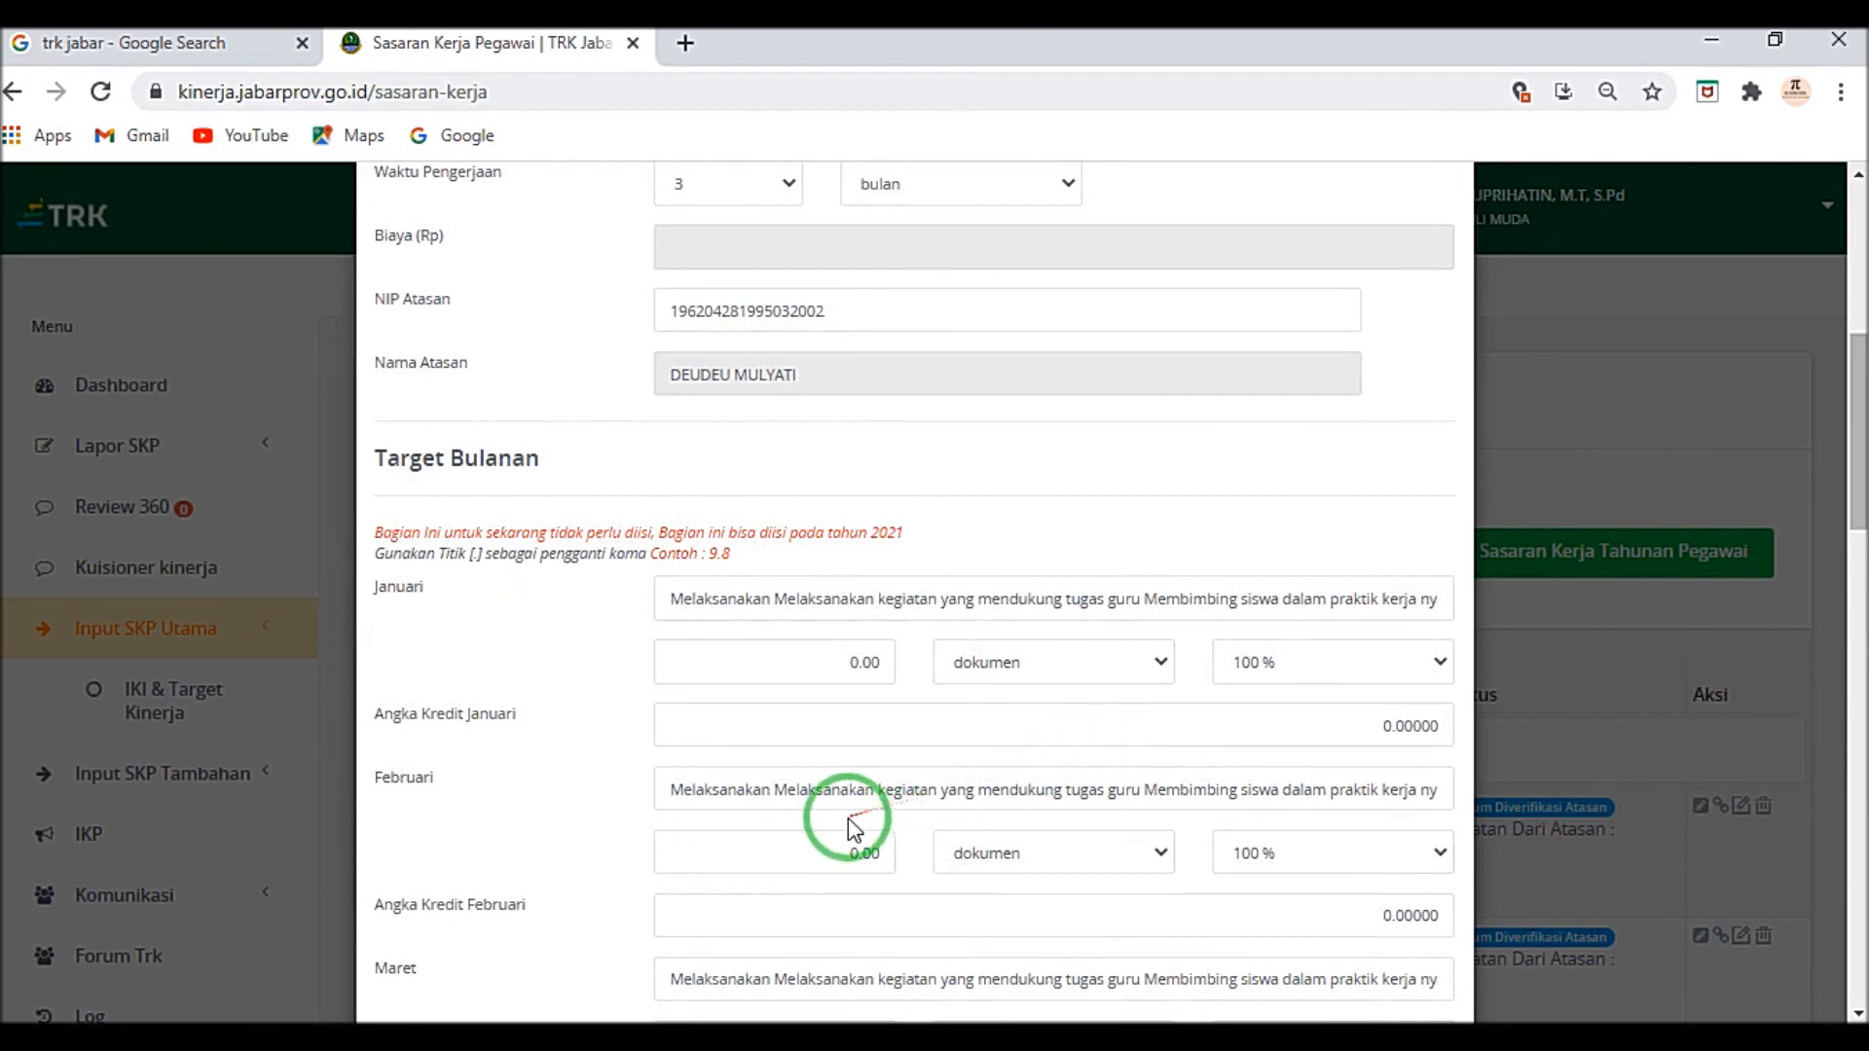
scroll(837, 822, down, 6)
scroll(830, 818, down, 1)
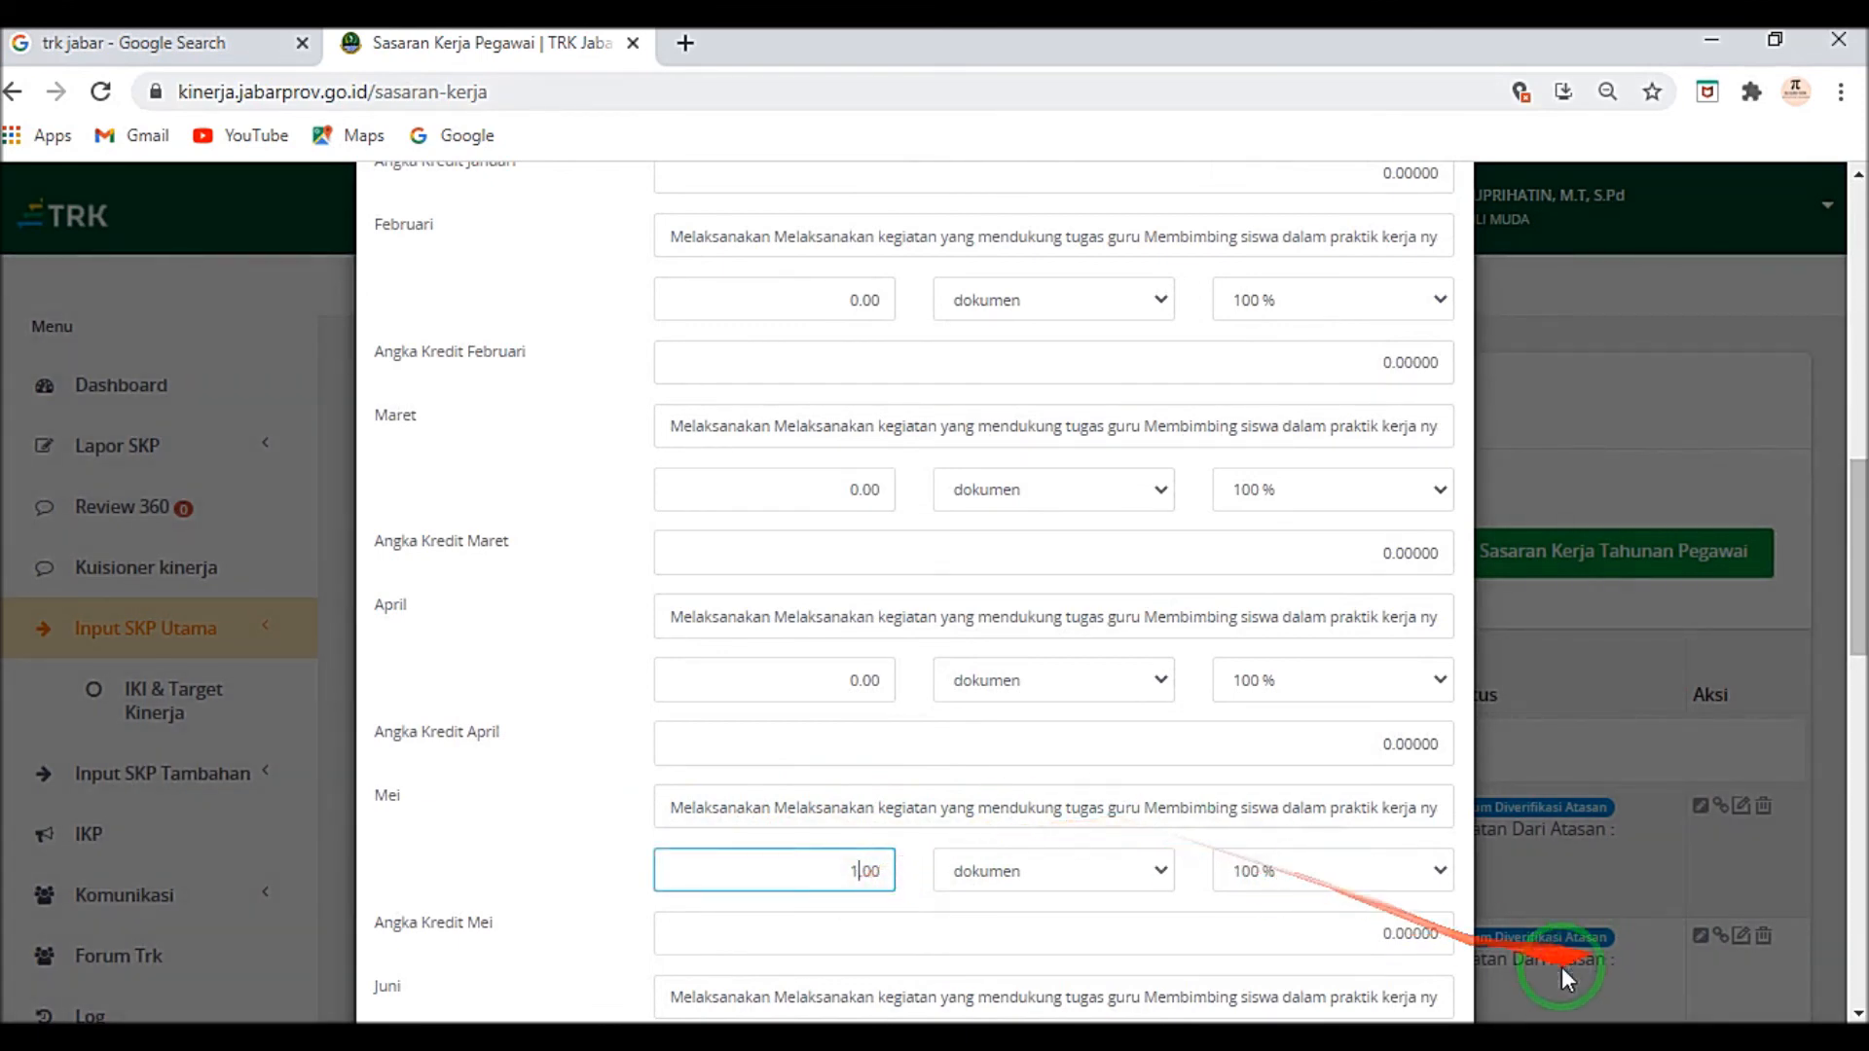
click(1402, 936)
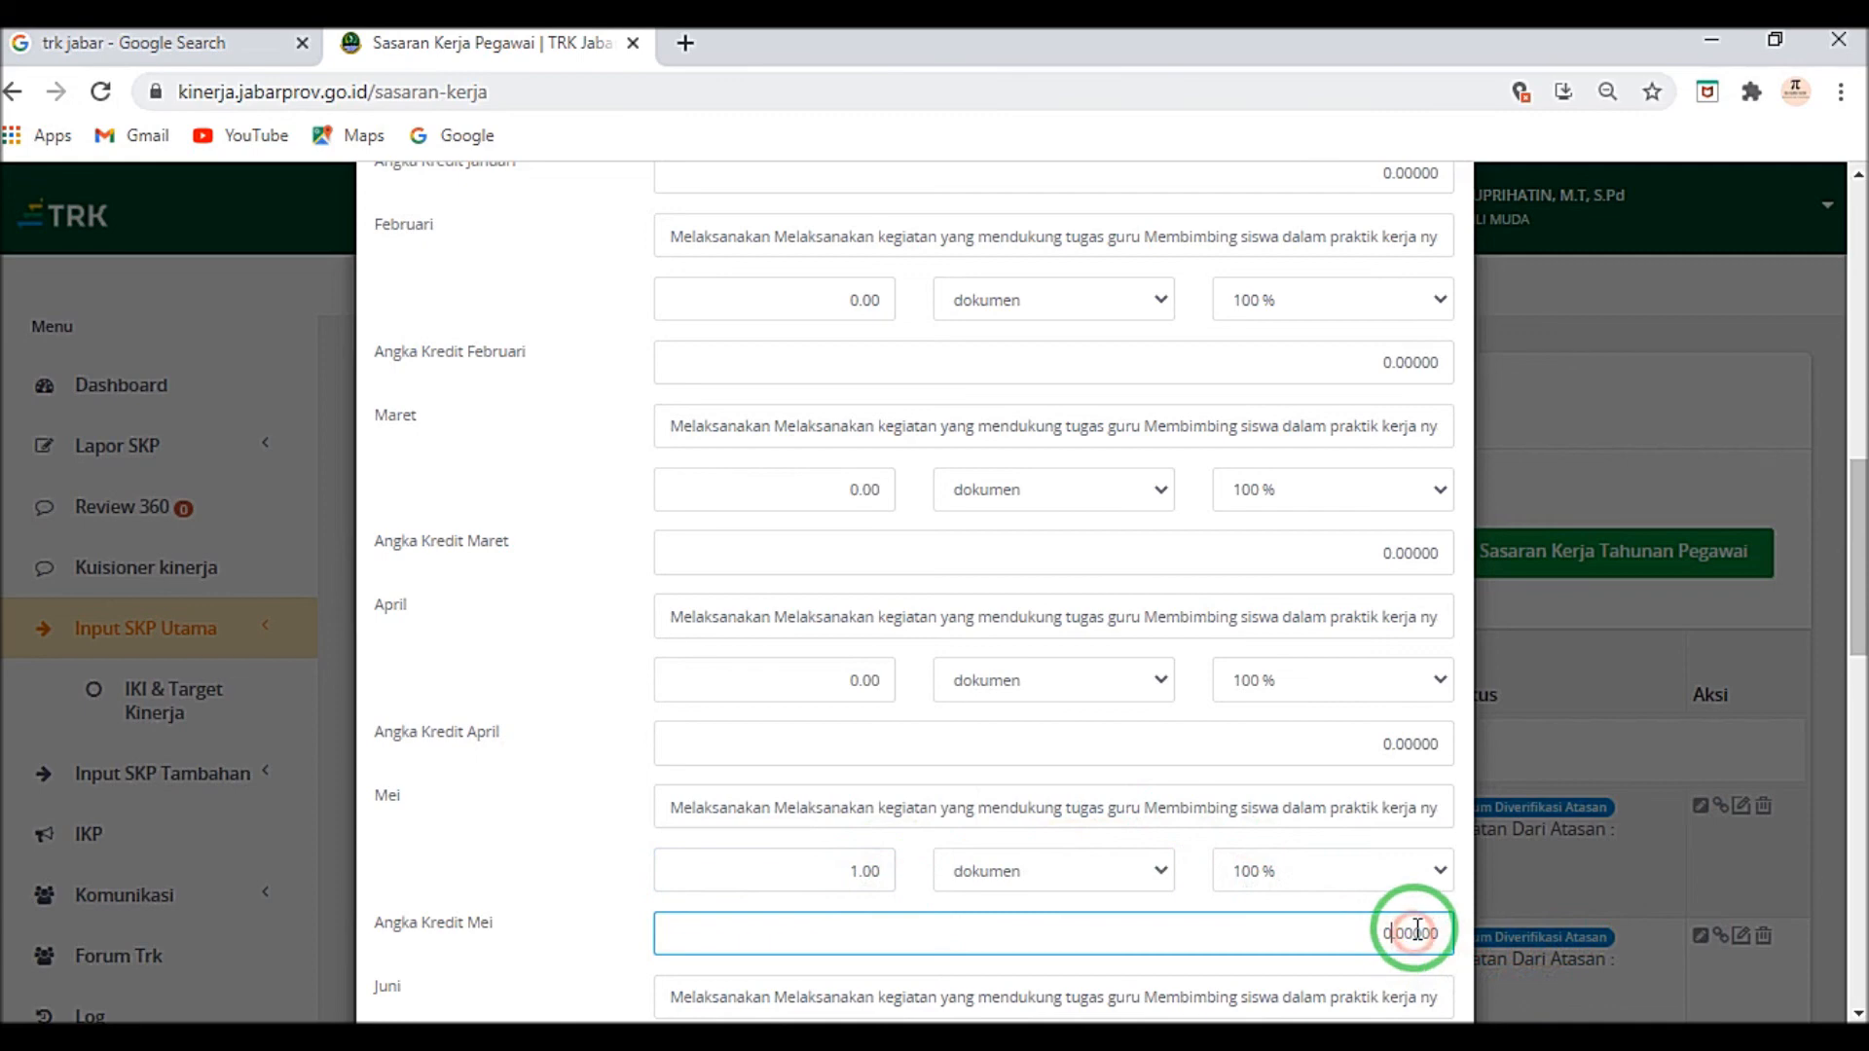
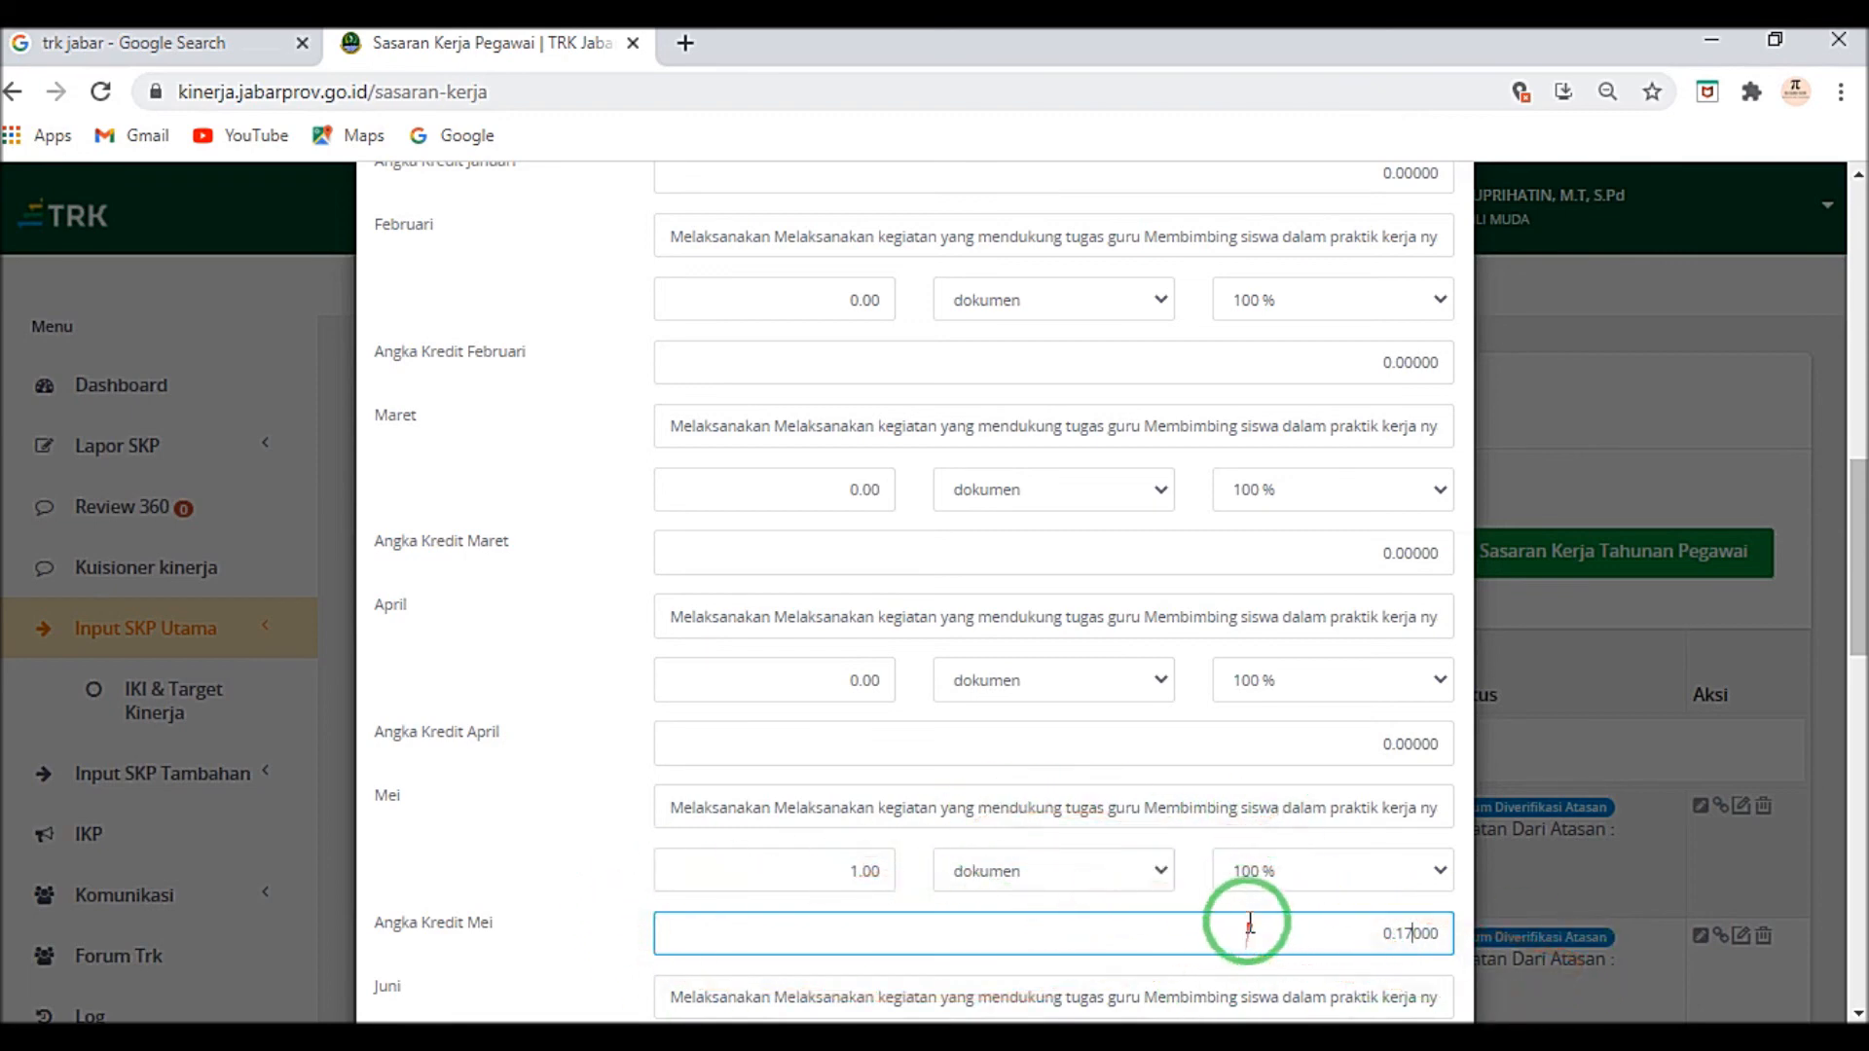
Step: Save the IKI Membimbing siswa entry and check it in the list of yearly targets
scroll(1305, 942, down, 4)
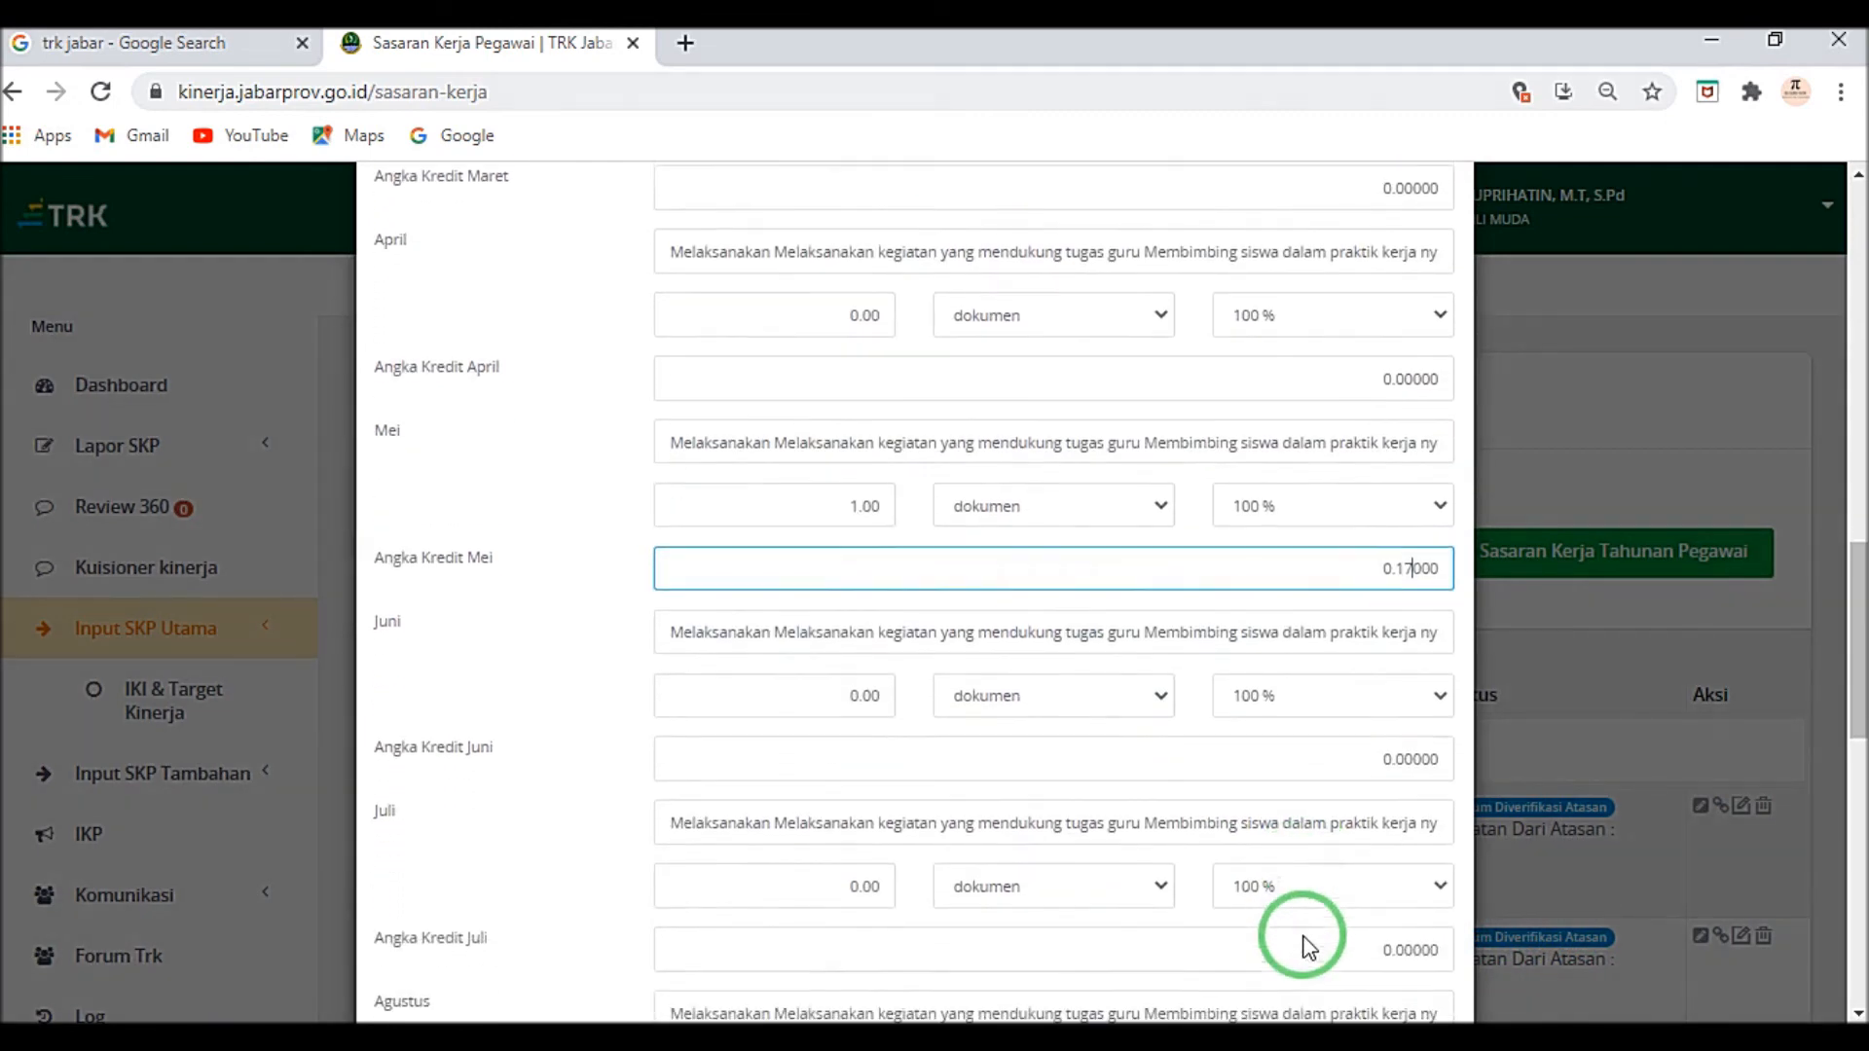
scroll(1261, 920, down, 10)
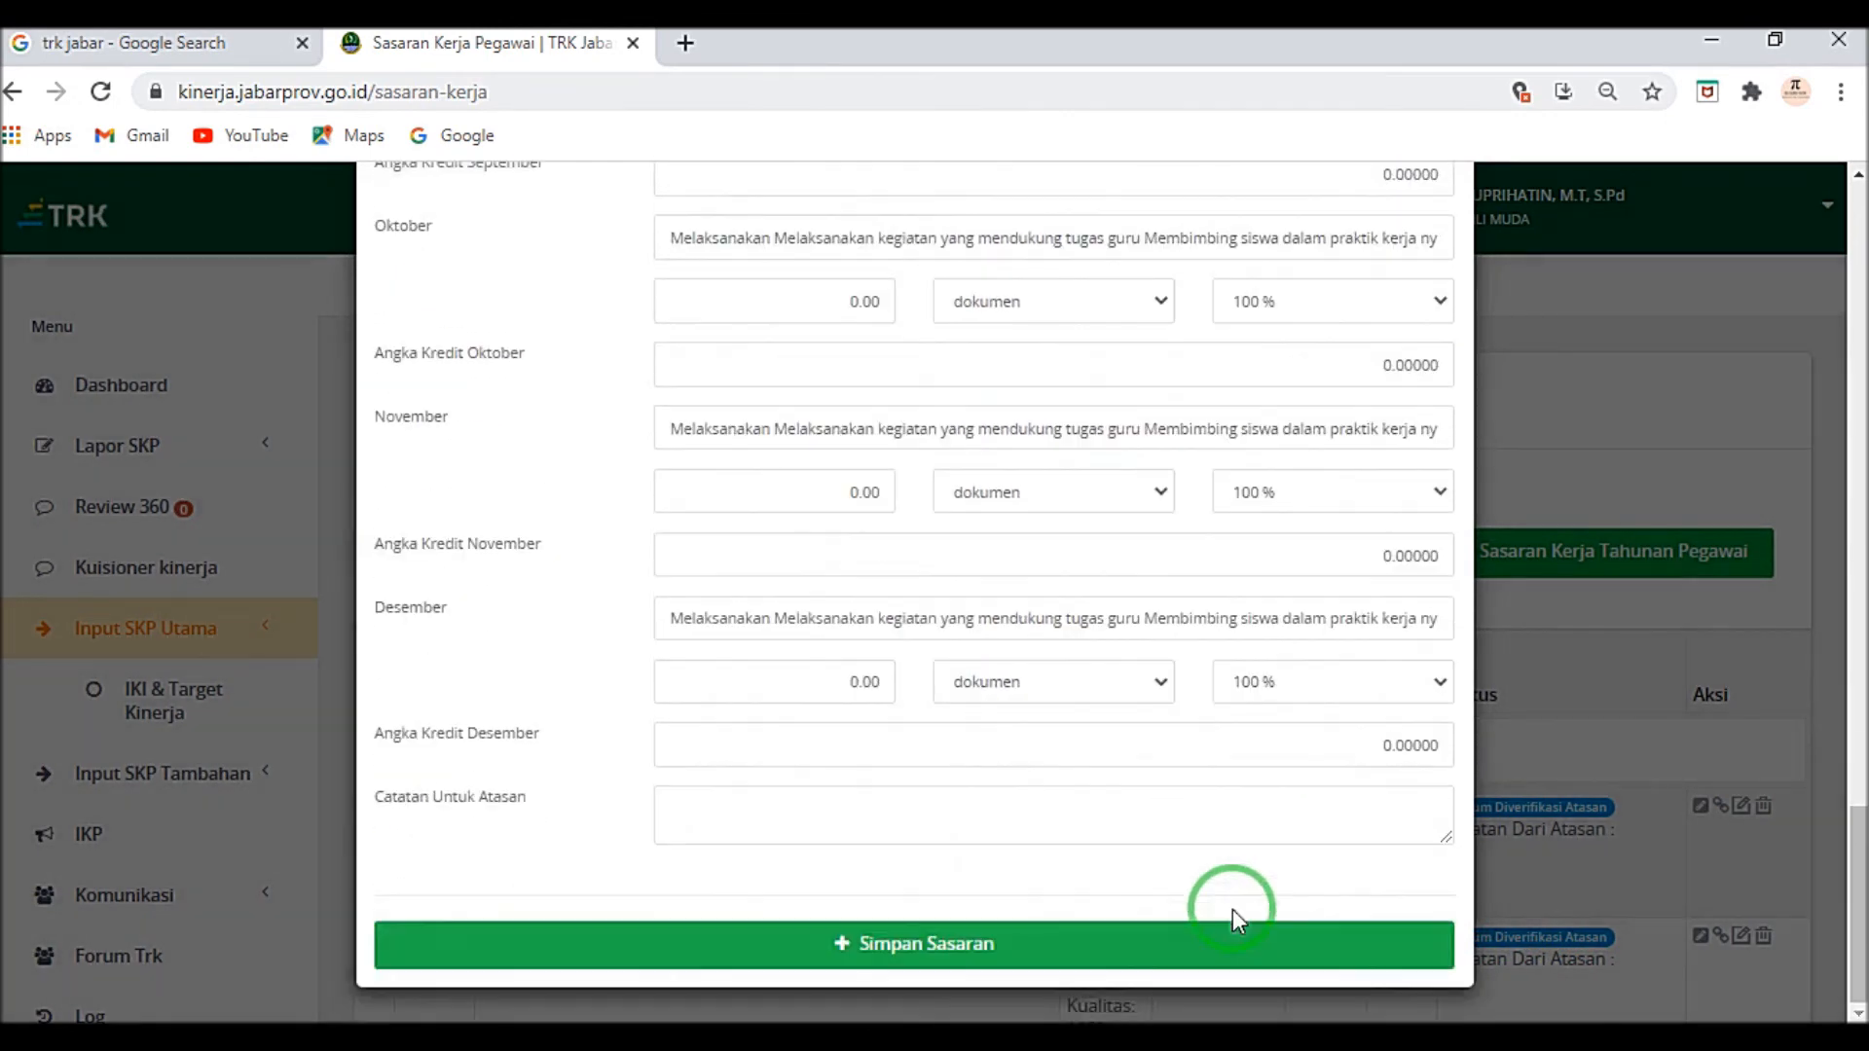
click(940, 958)
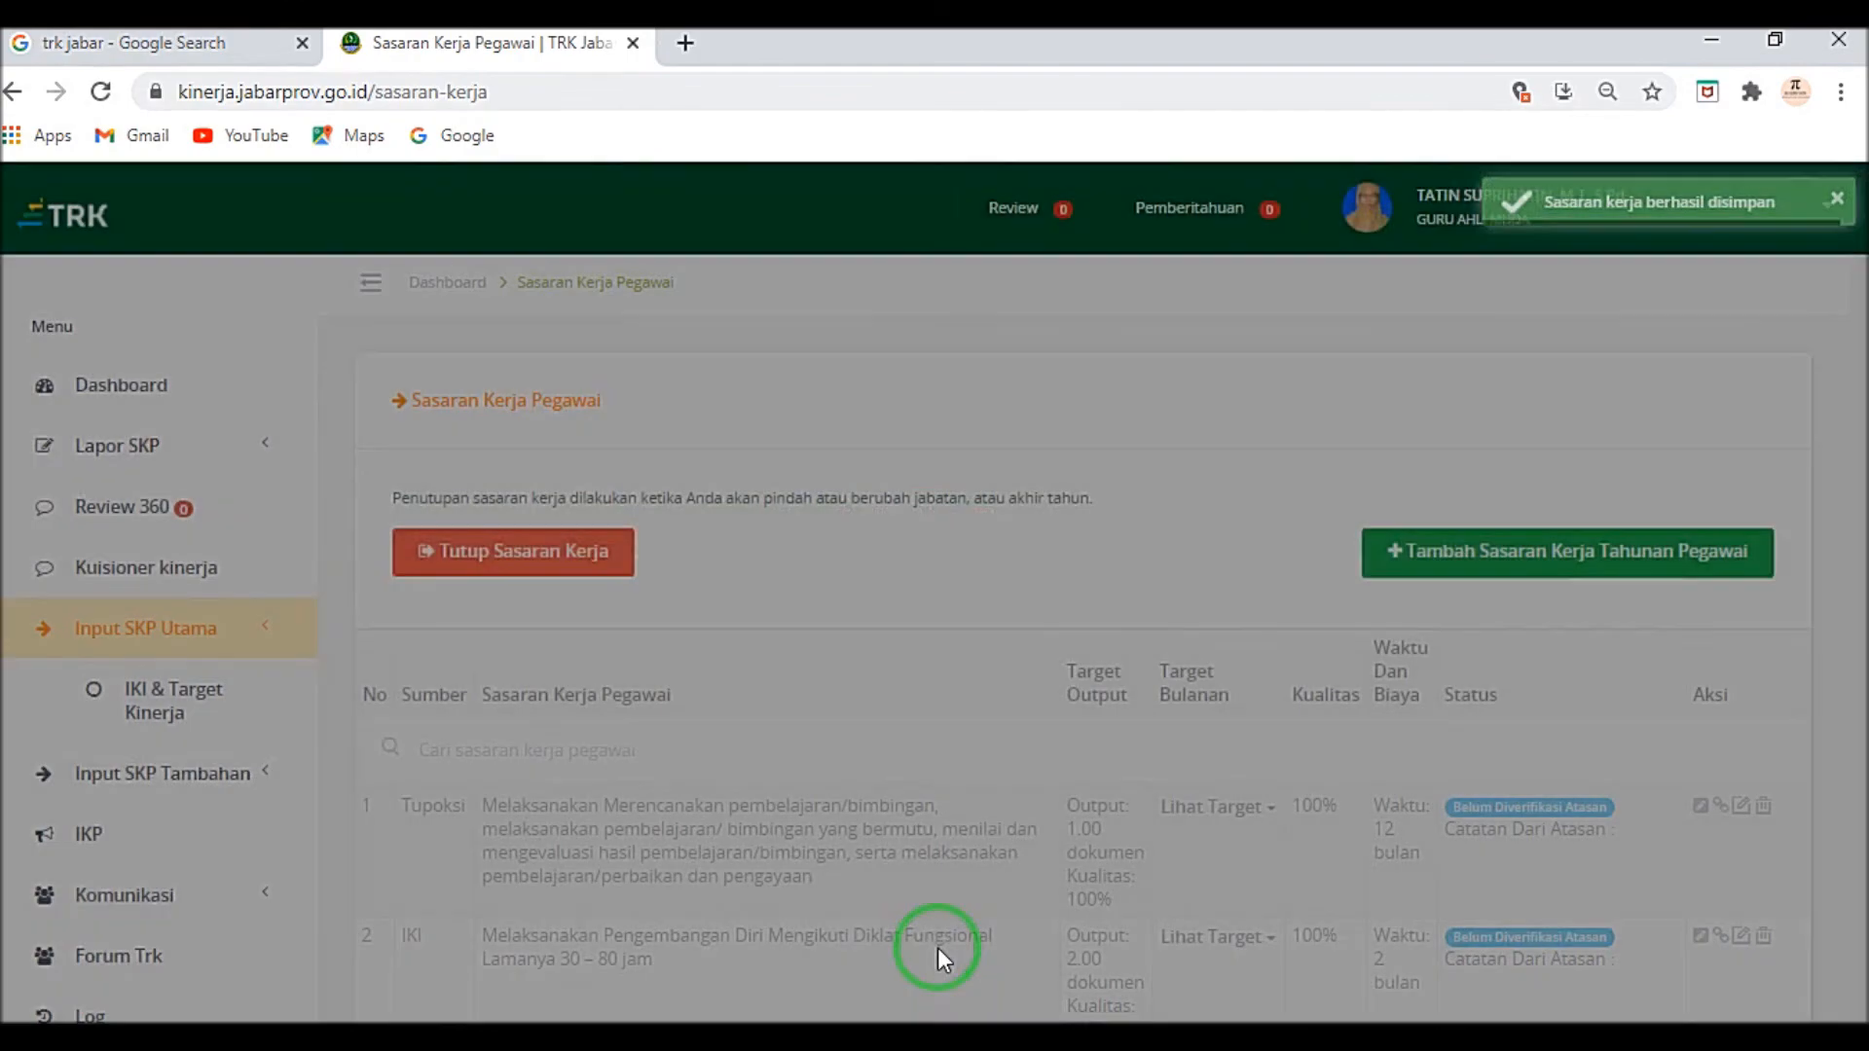
scroll(929, 949, down, 5)
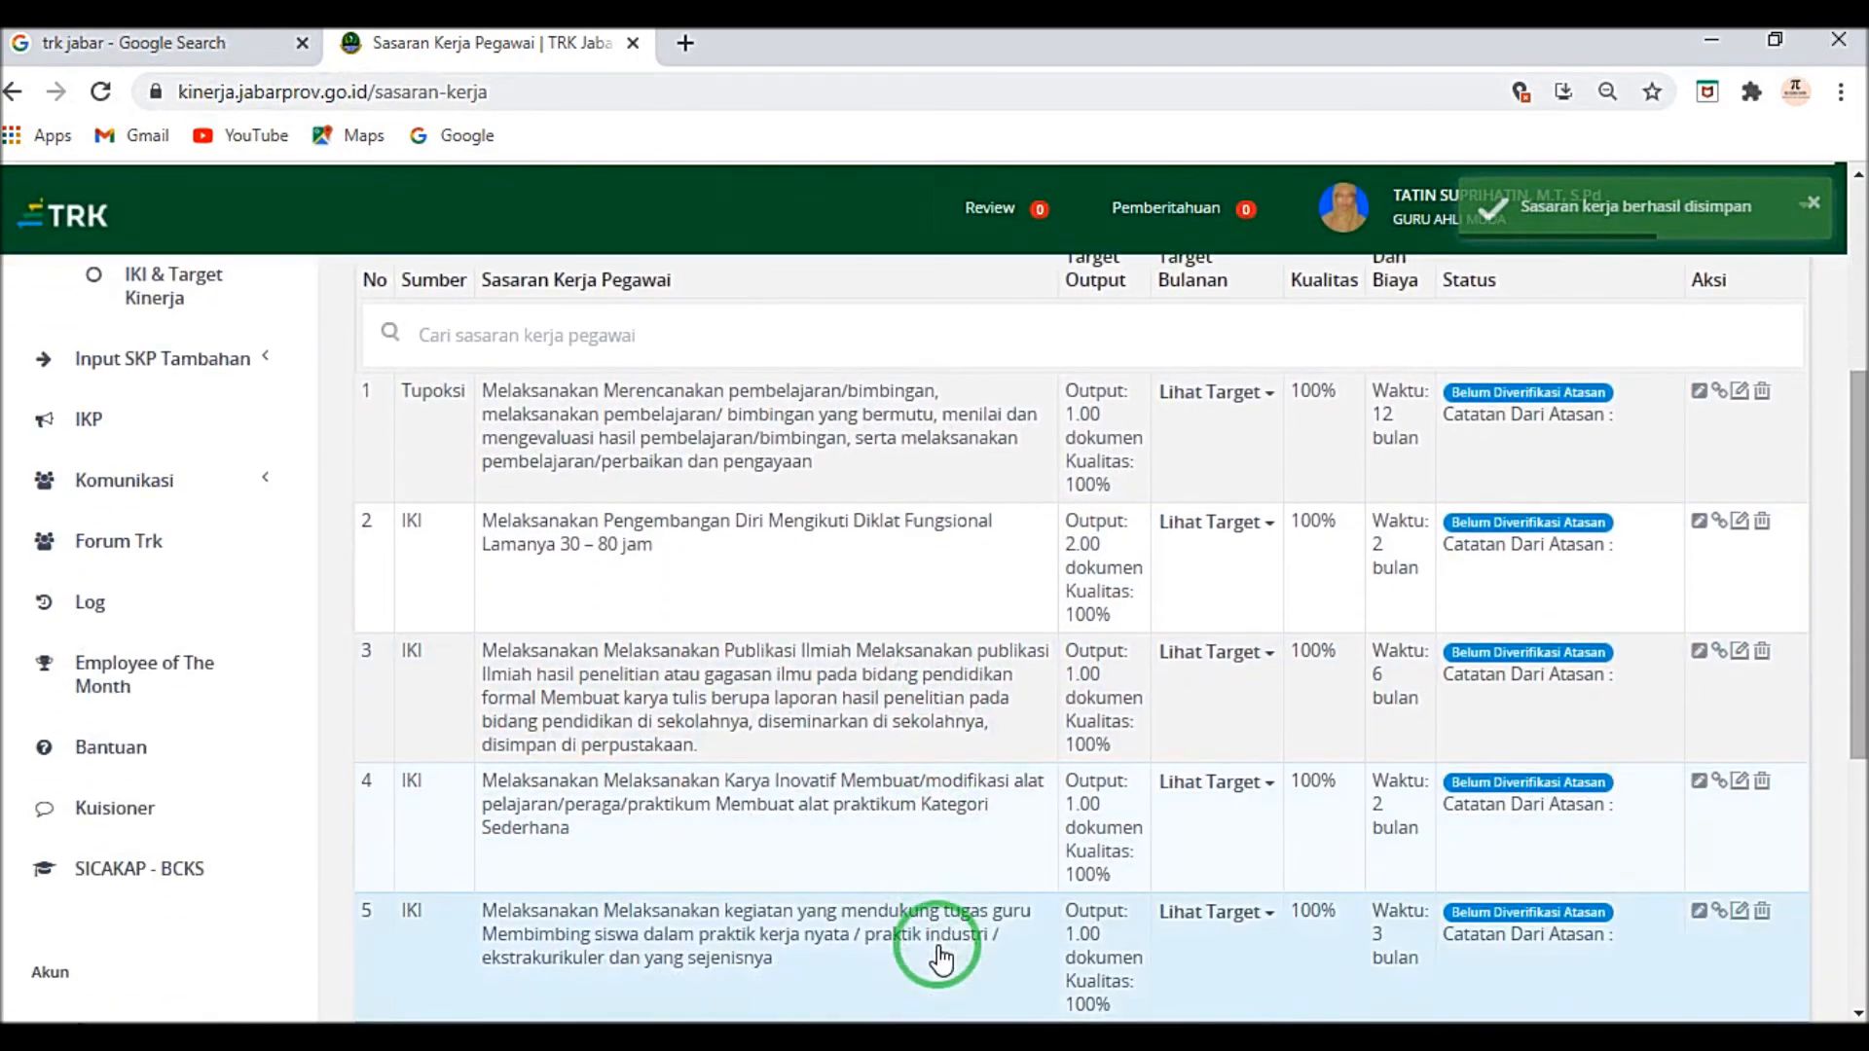
Step: Review the saved Tupoksi and IKI entries in the Sasaran Kerja Pegawai list, including their outputs, Waktu and verification status
scroll(796, 816, up, 5)
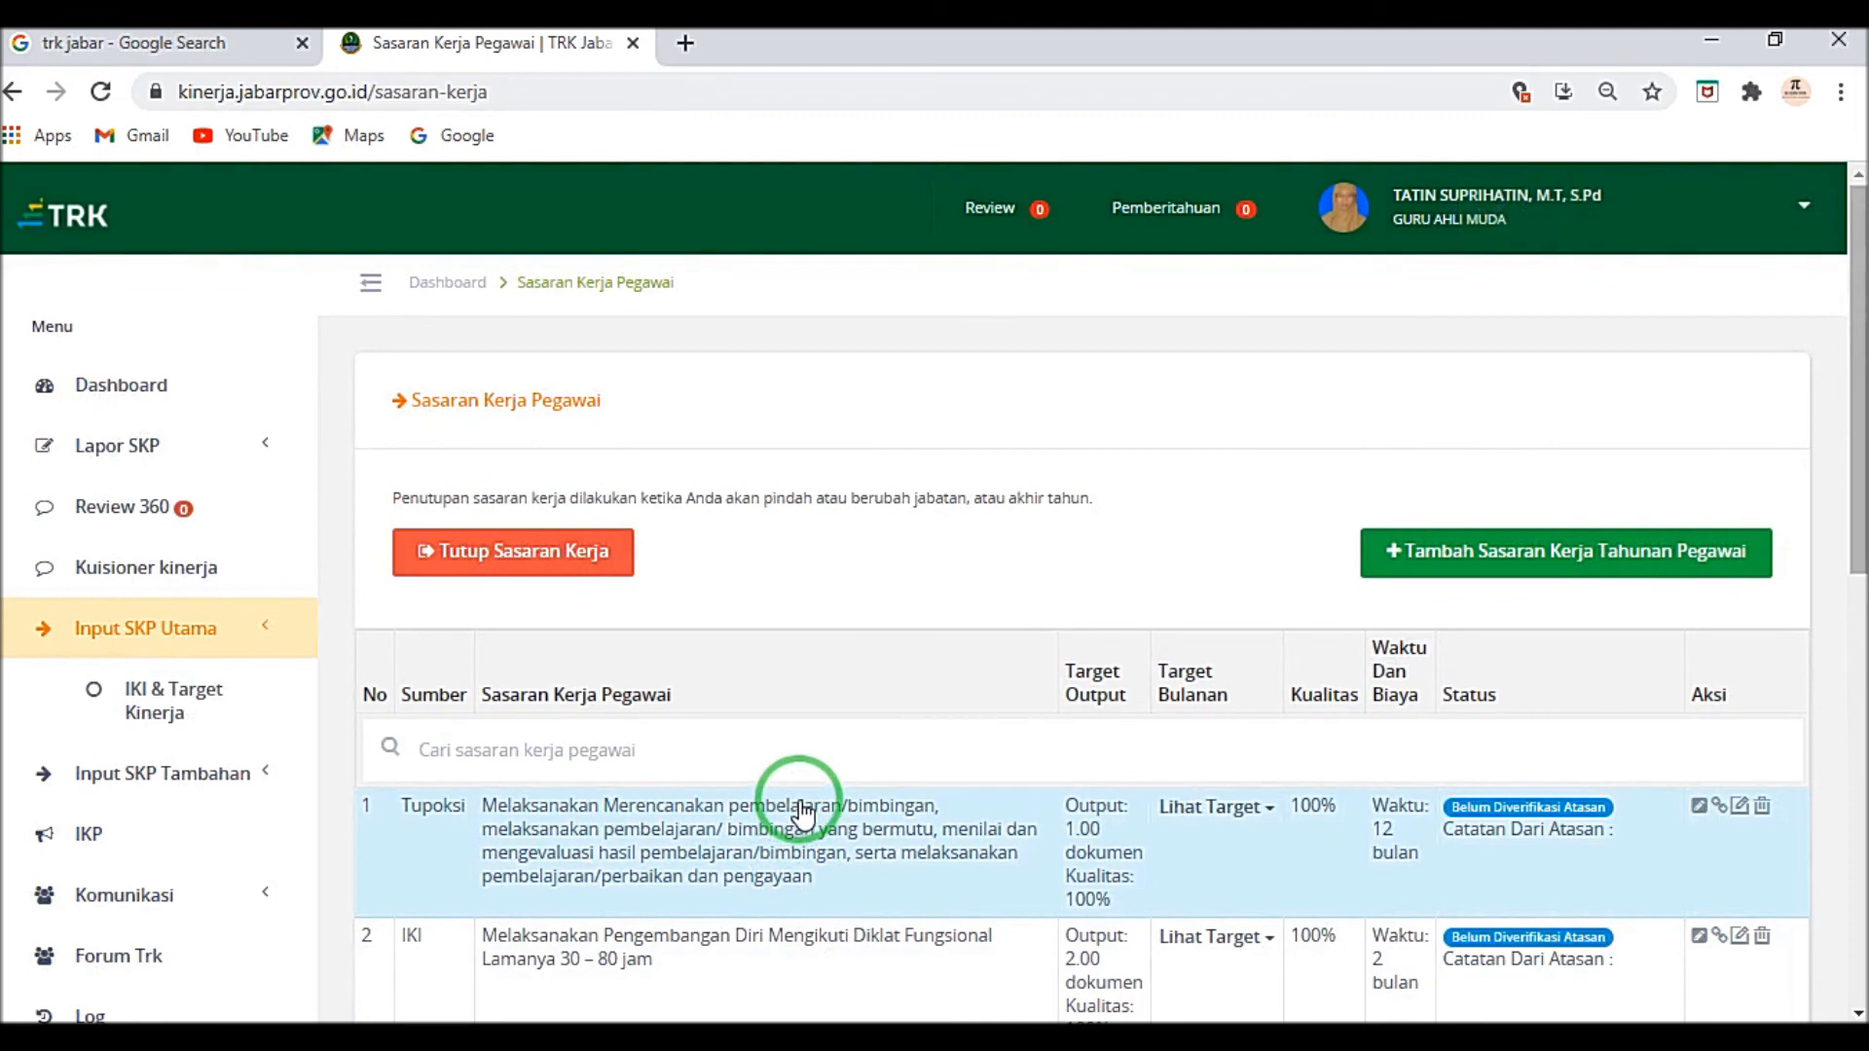
scroll(900, 822, down, 3)
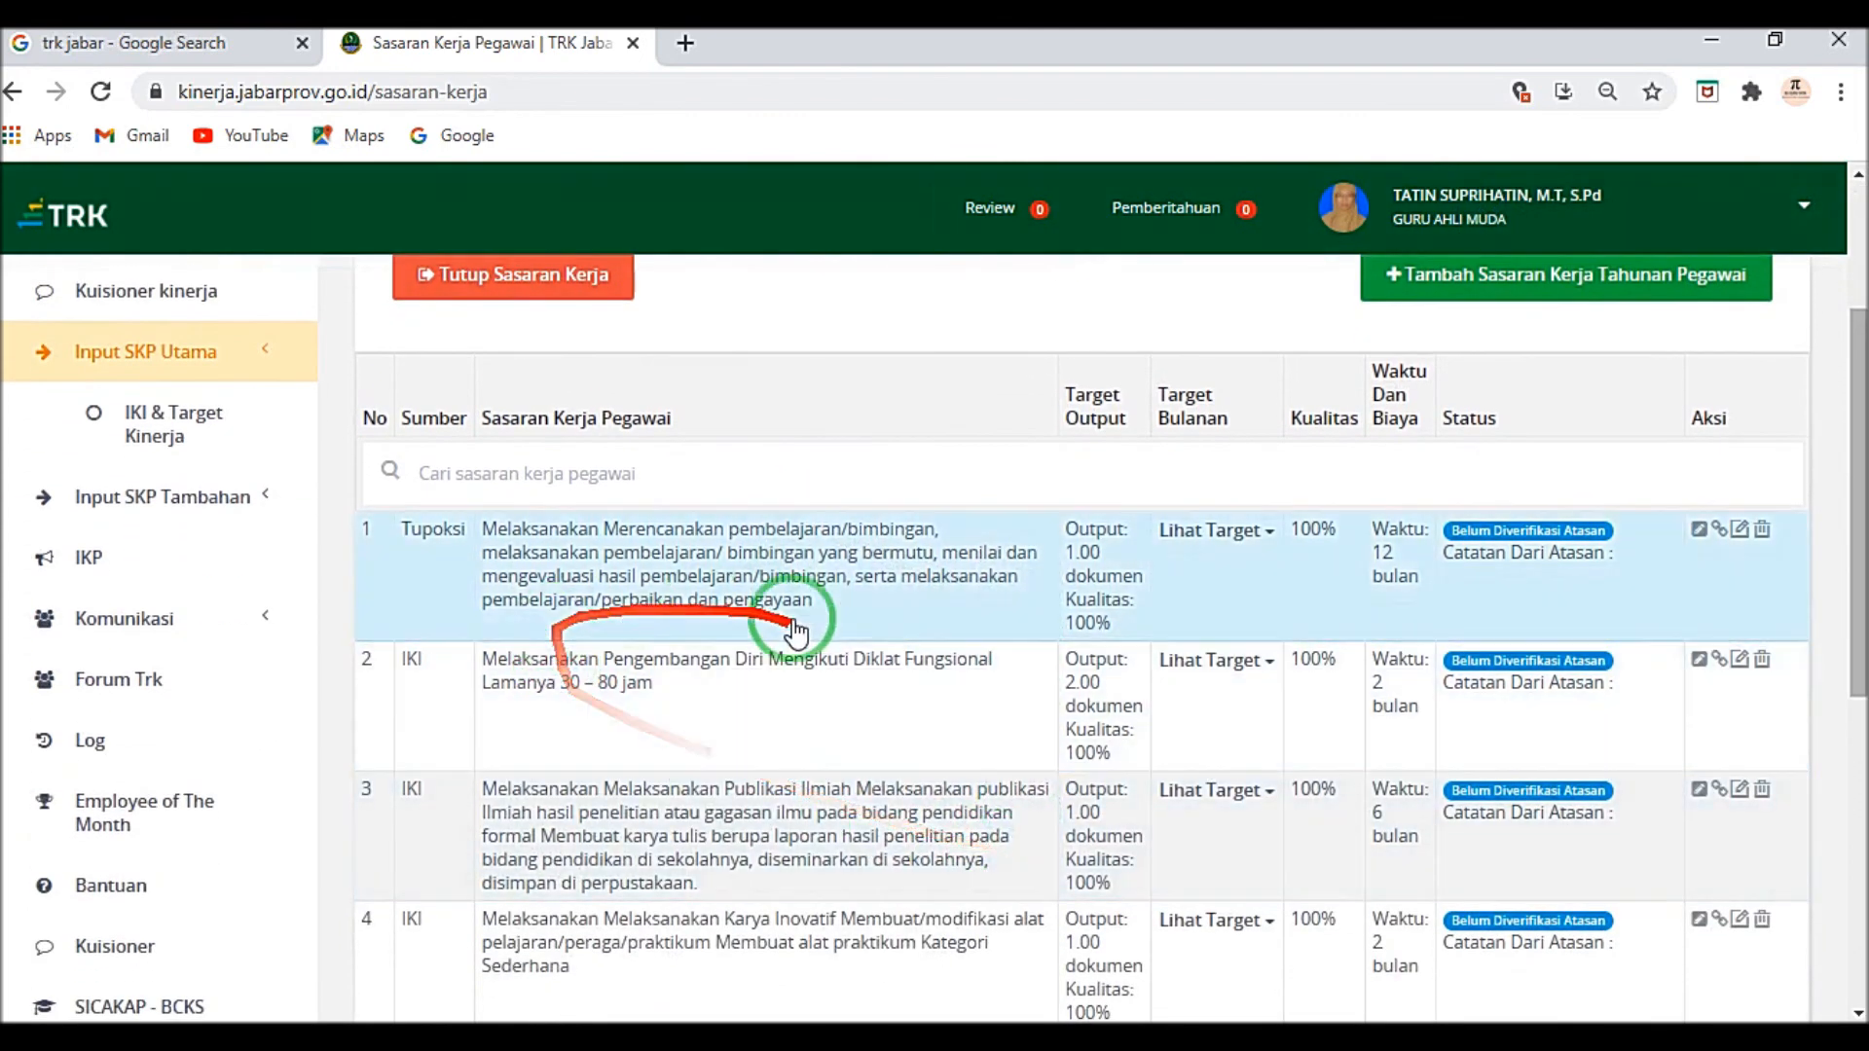
scroll(605, 857, down, 4)
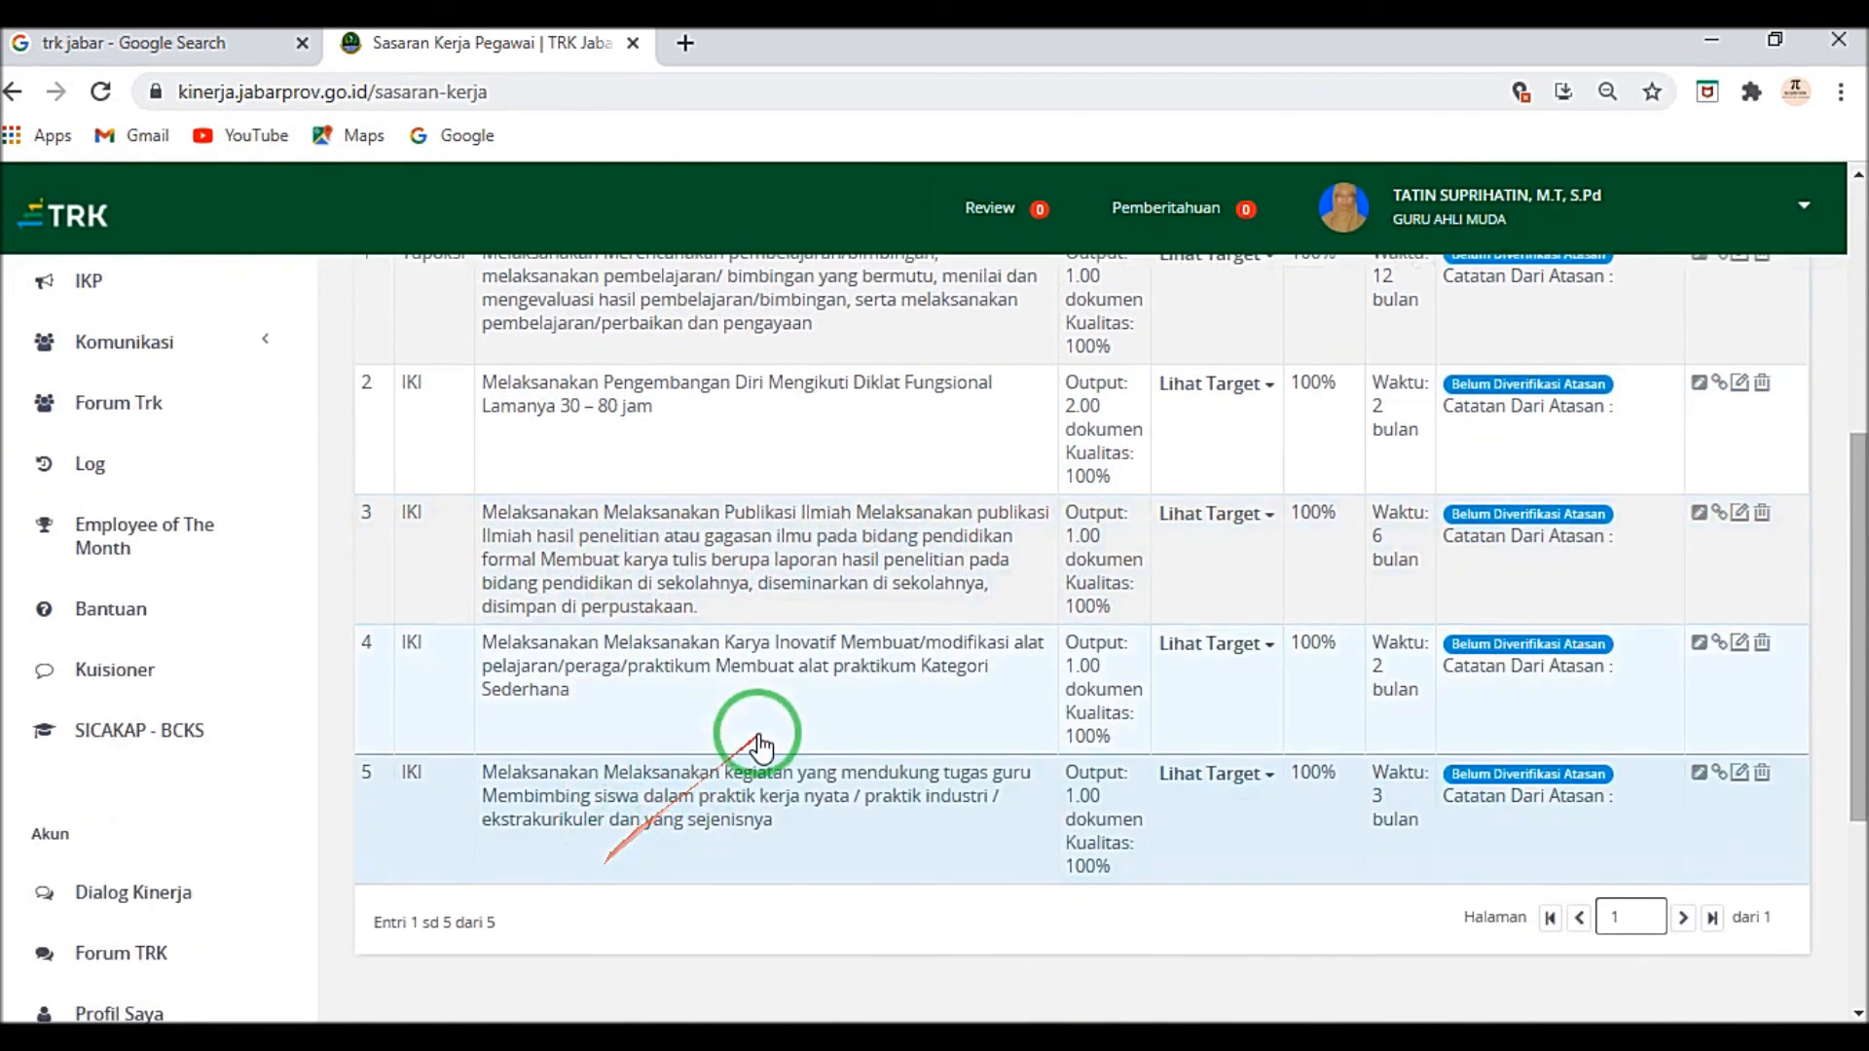
scroll(759, 739, up, 2)
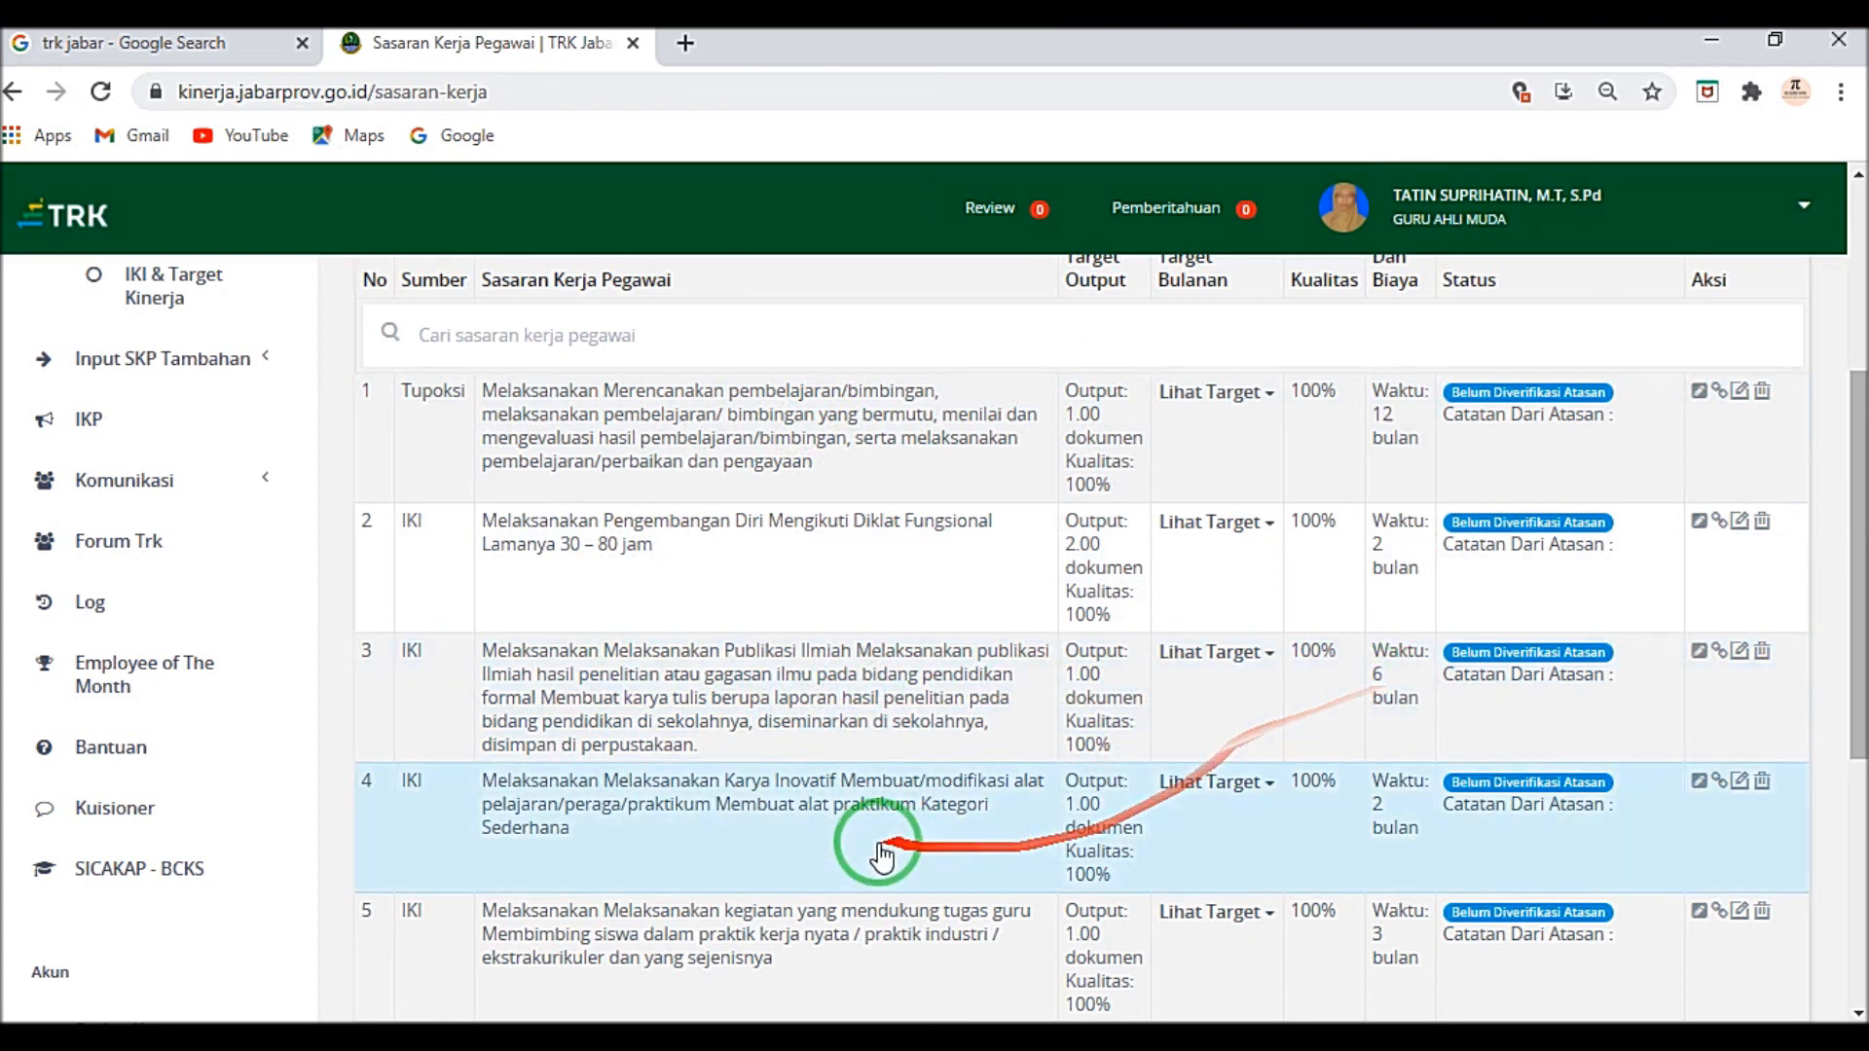
scroll(1378, 825, down, 2)
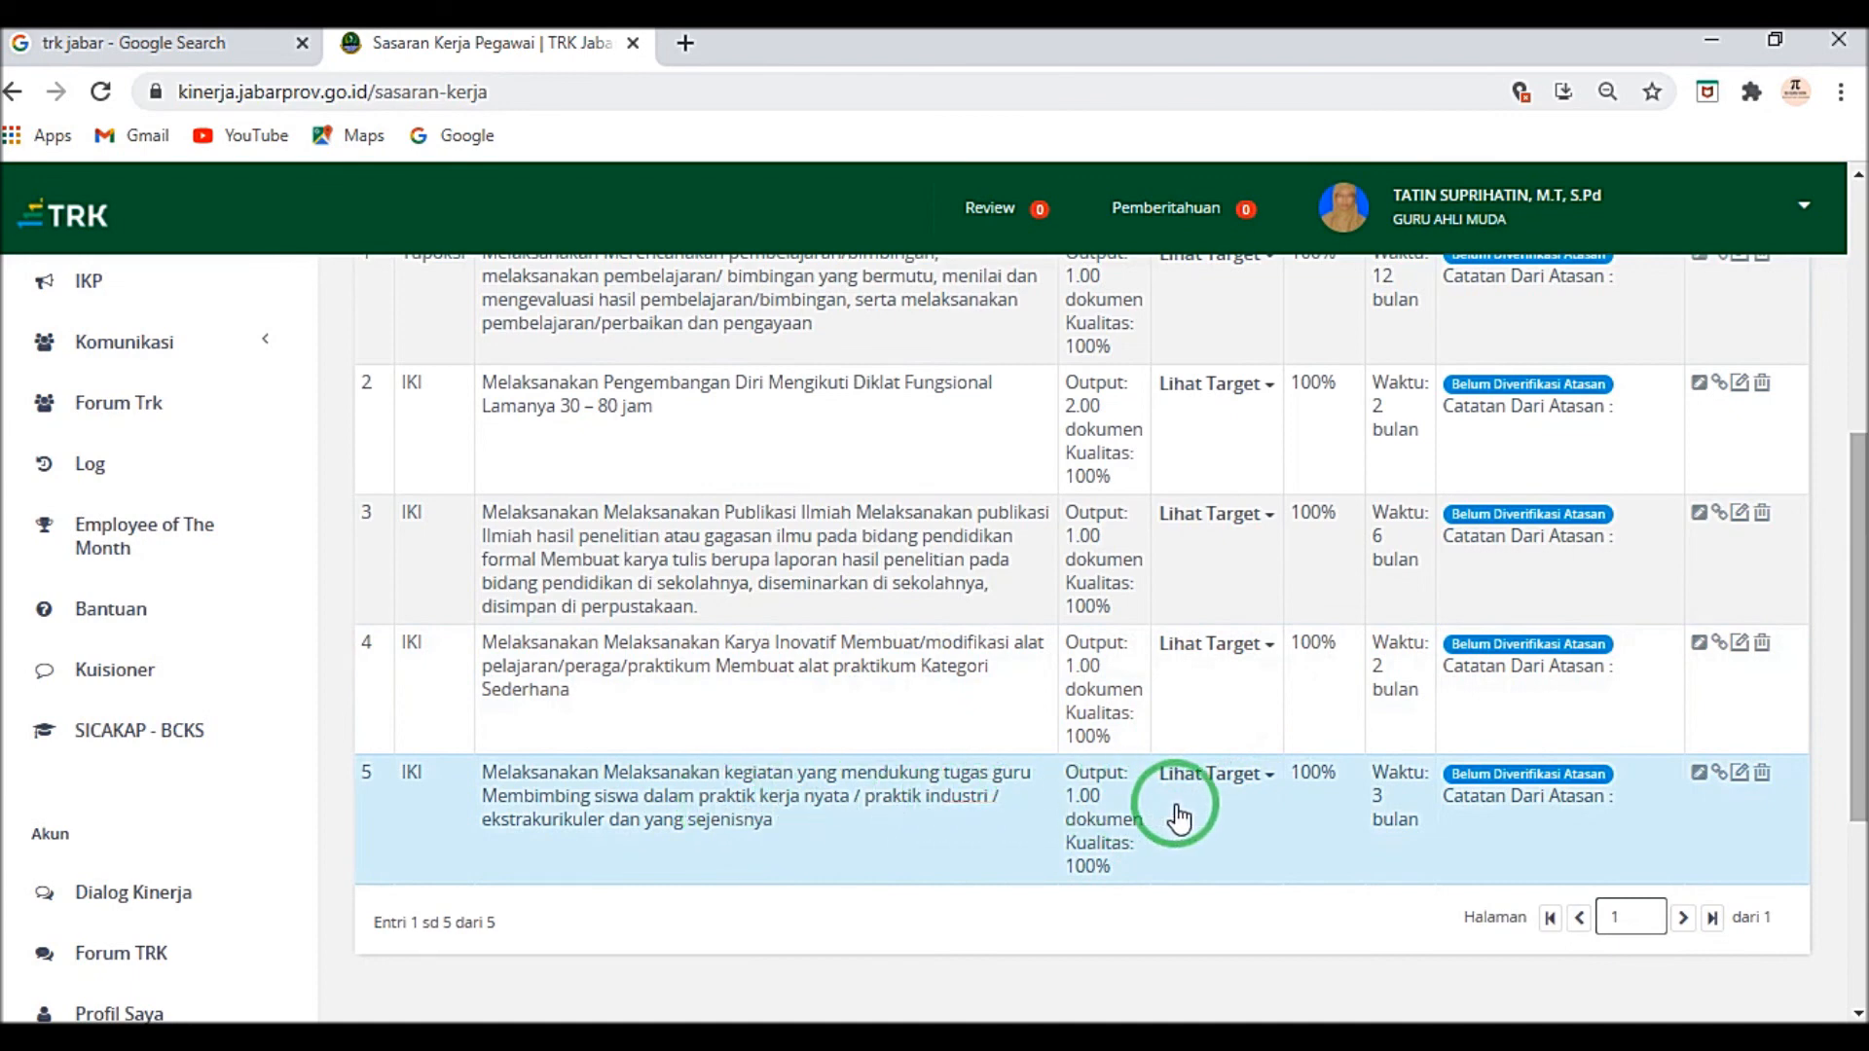
scroll(1177, 817, up, 2)
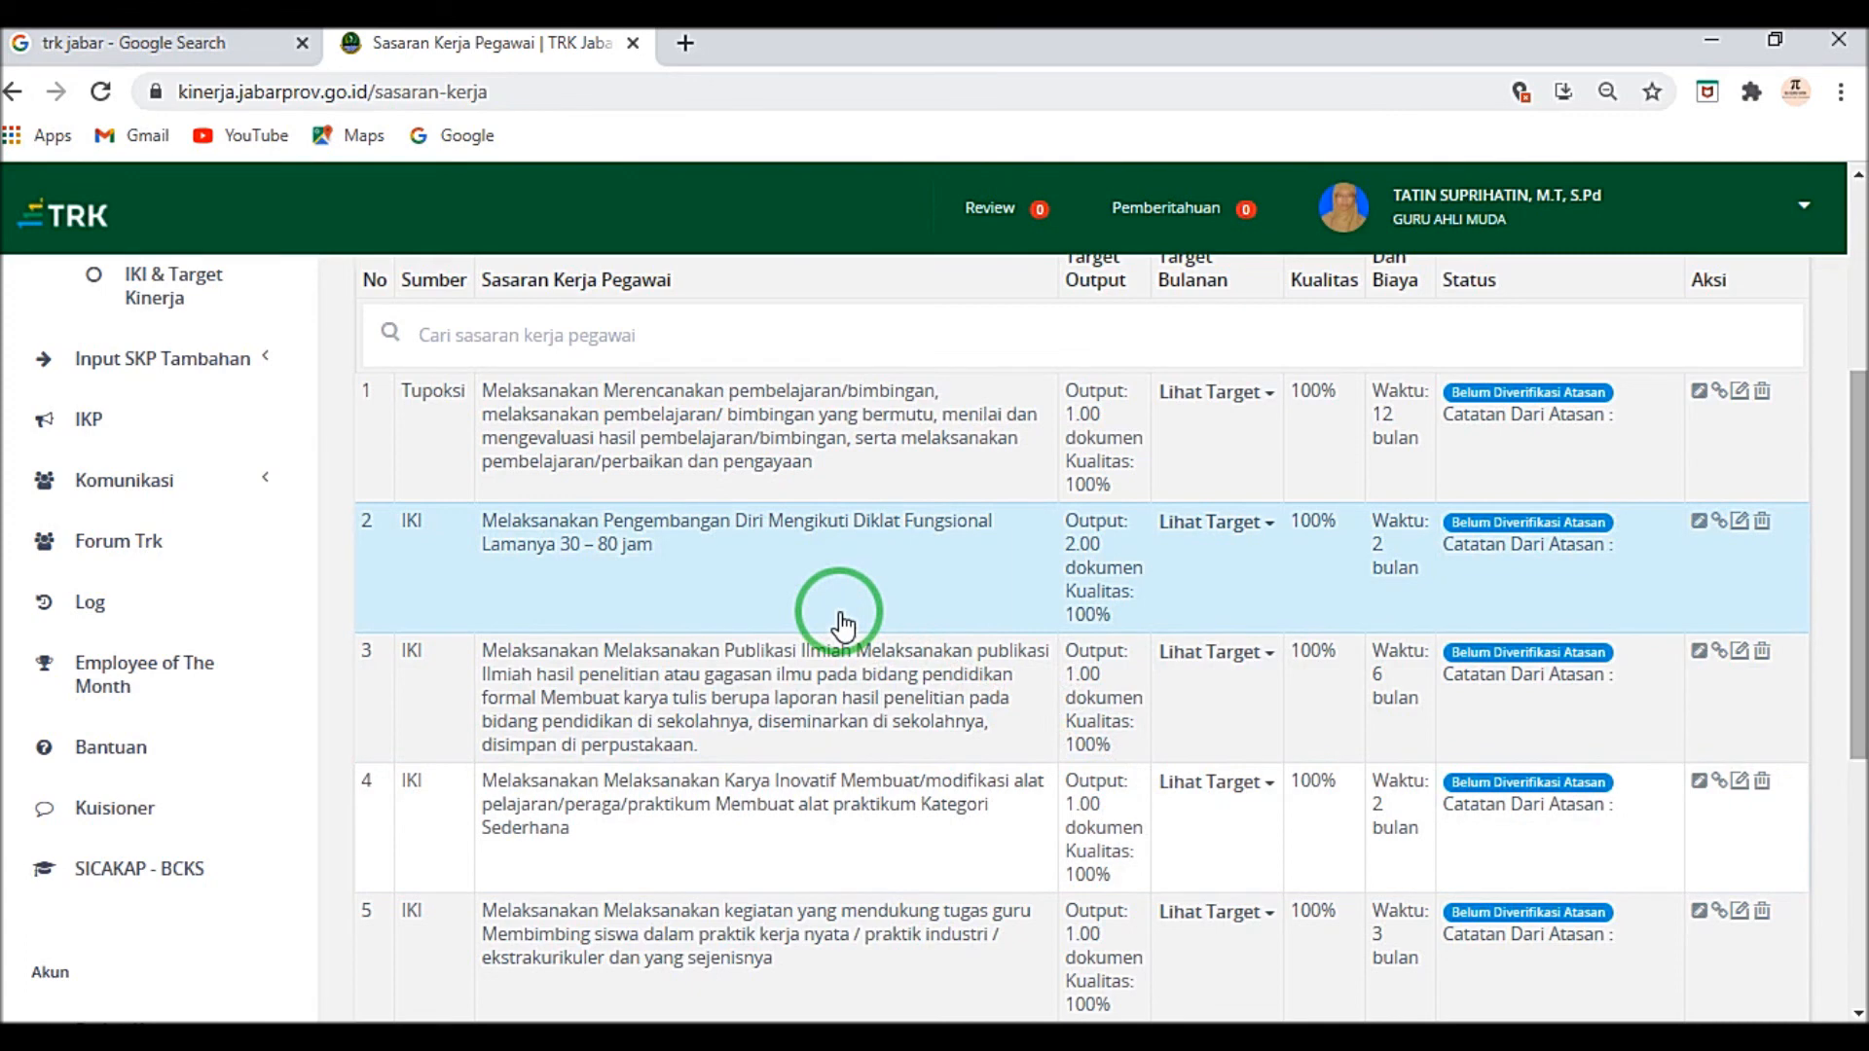
scroll(843, 626, down, 3)
scroll(843, 626, up, 3)
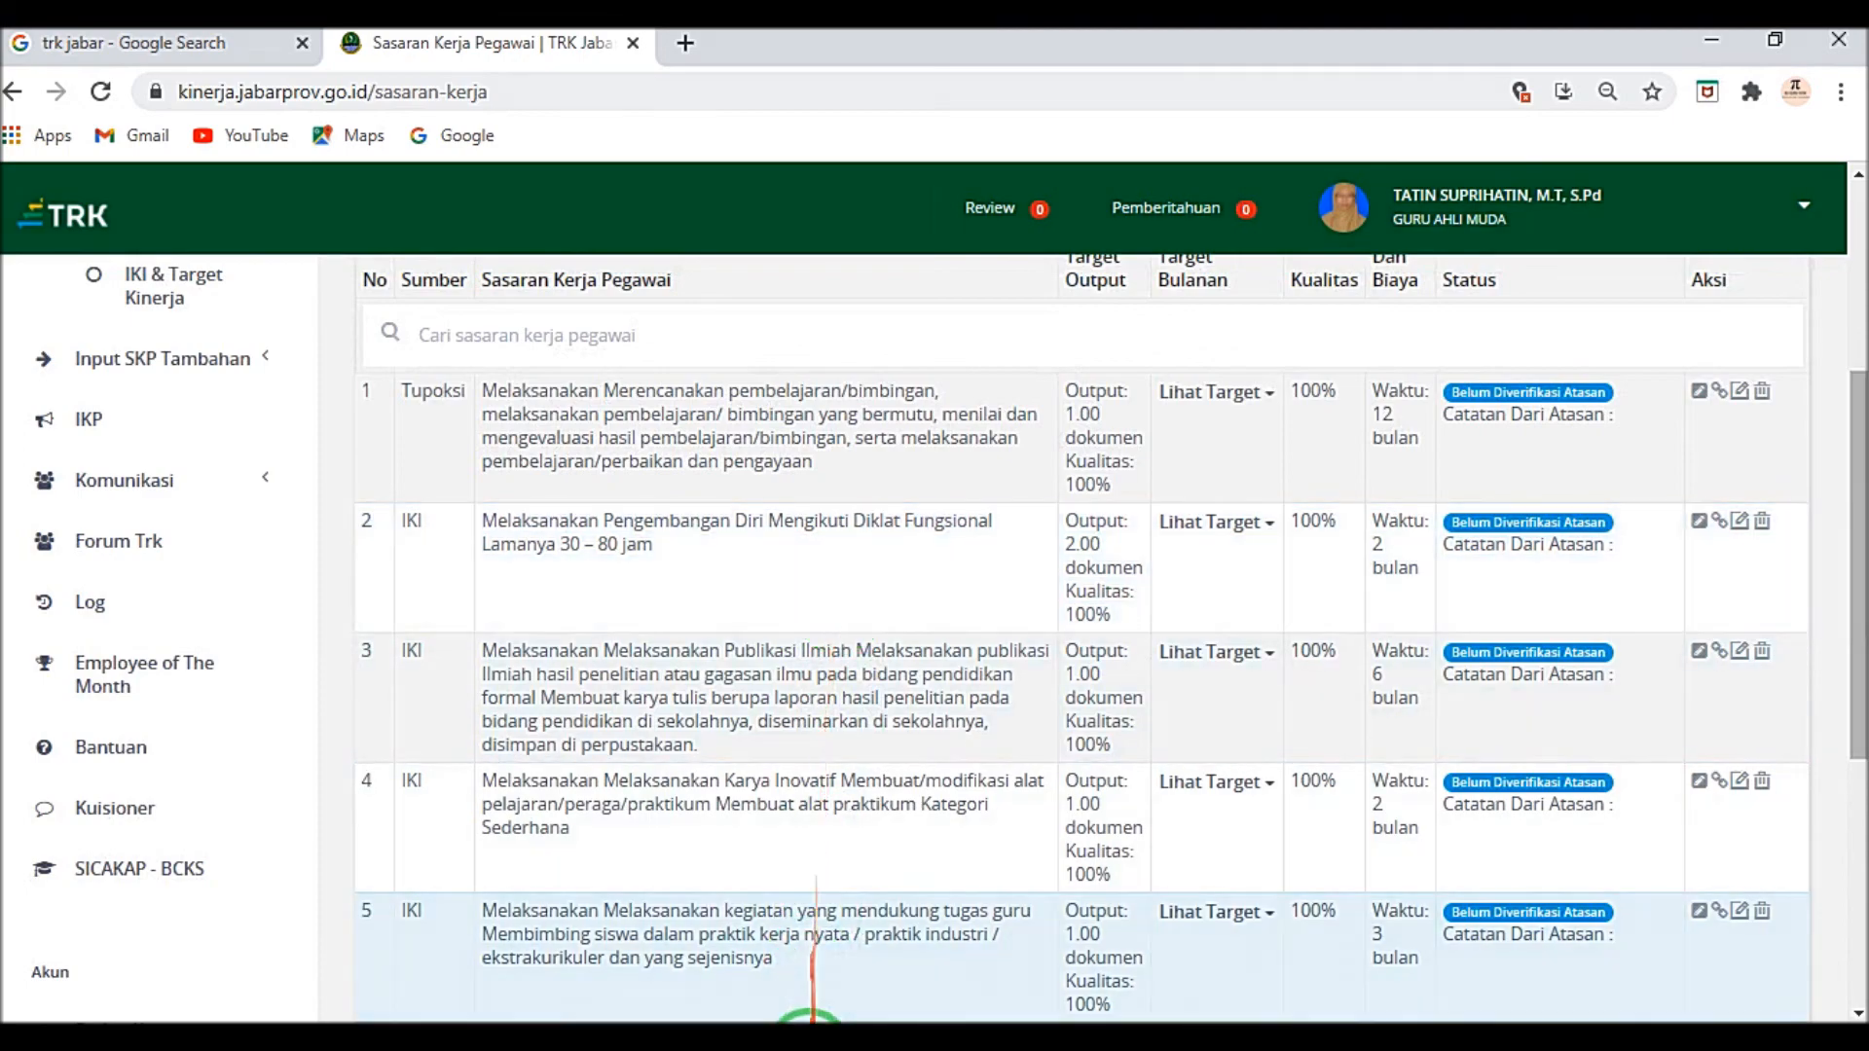
Step: Switch to the SKP 2021 workbook in Excel and open the IKI-TUPOKSI sheet listing the activities
click(810, 1039)
click(164, 975)
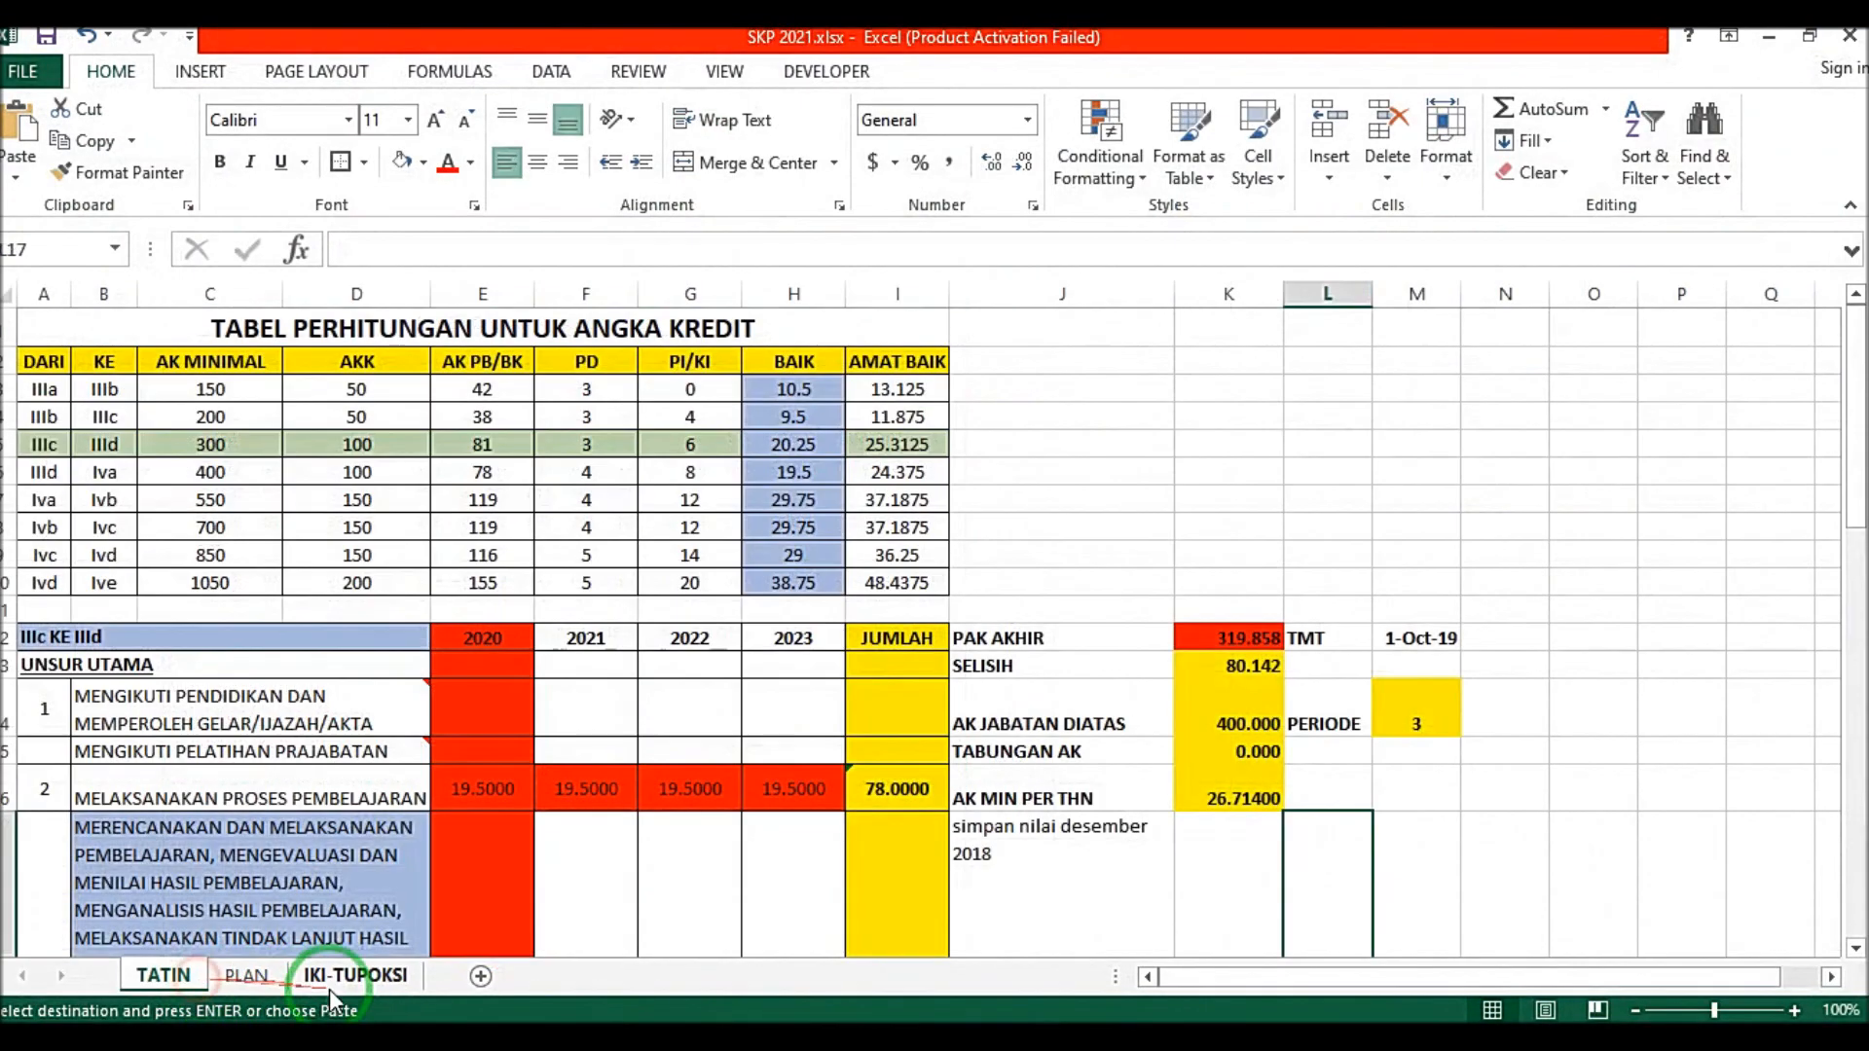
click(353, 976)
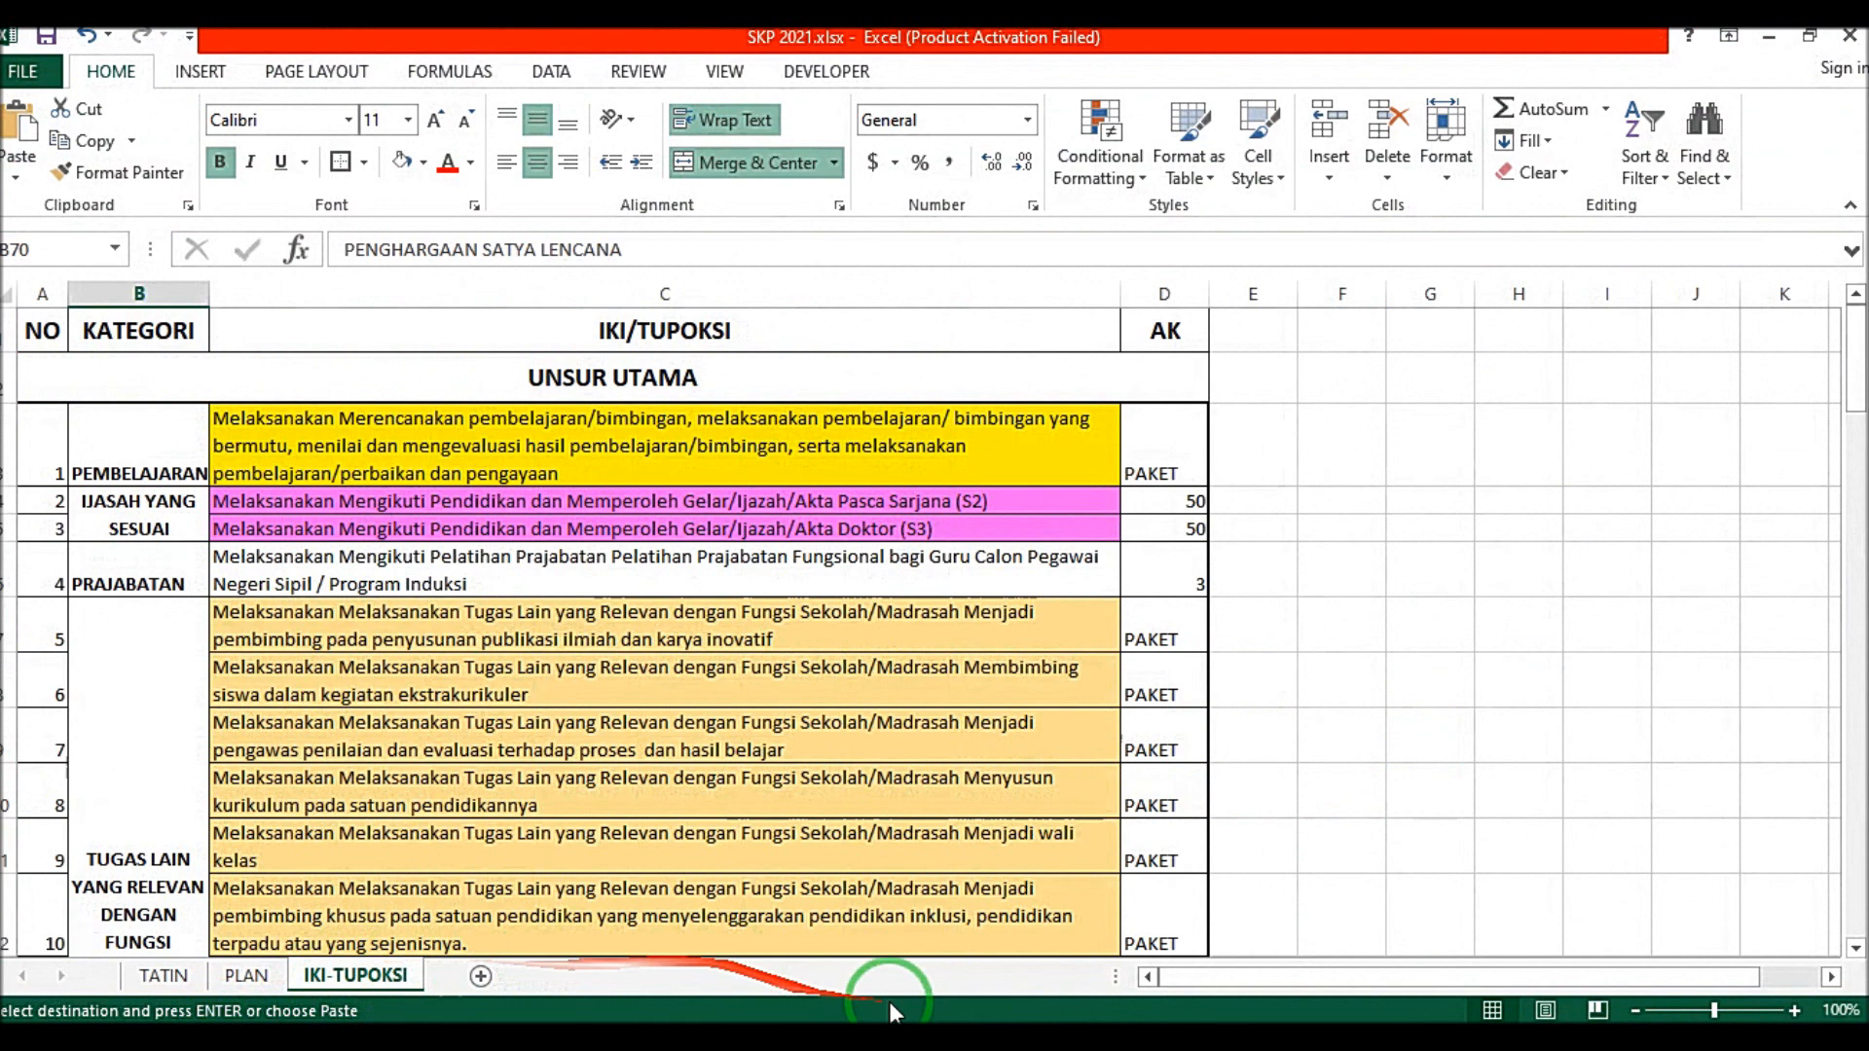